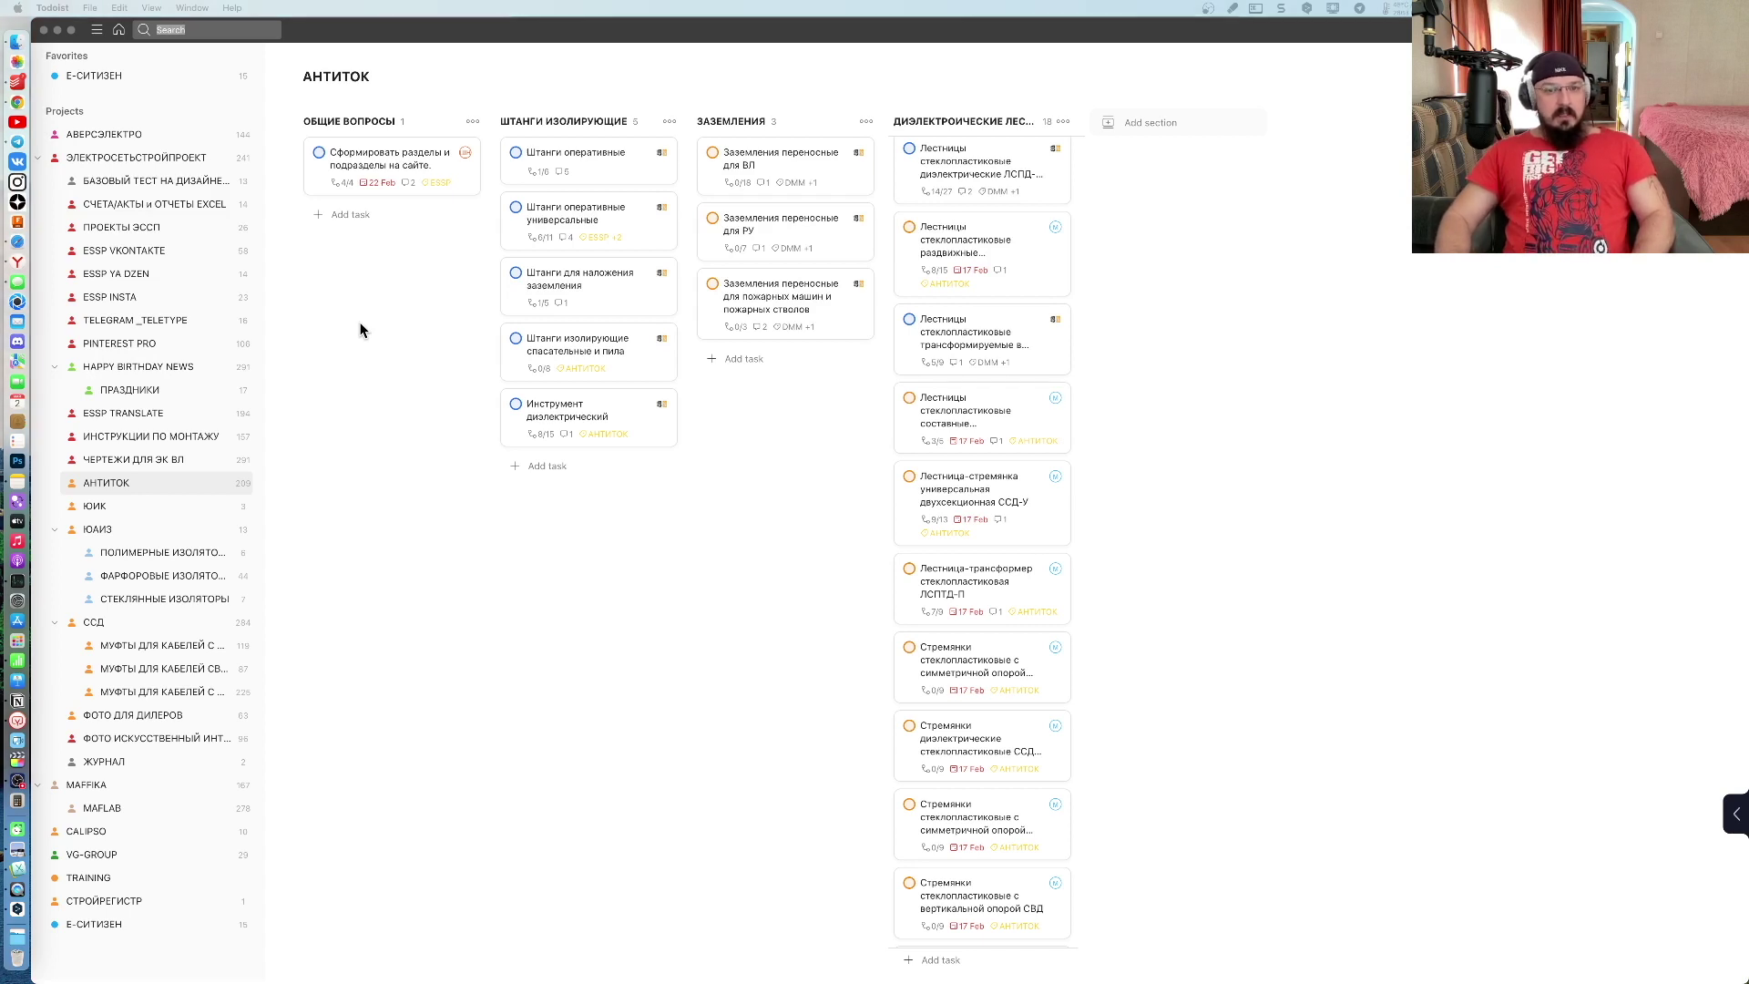
Step: Bring Todoist forward, then launch Figma from Launchpad
left_click(169, 484)
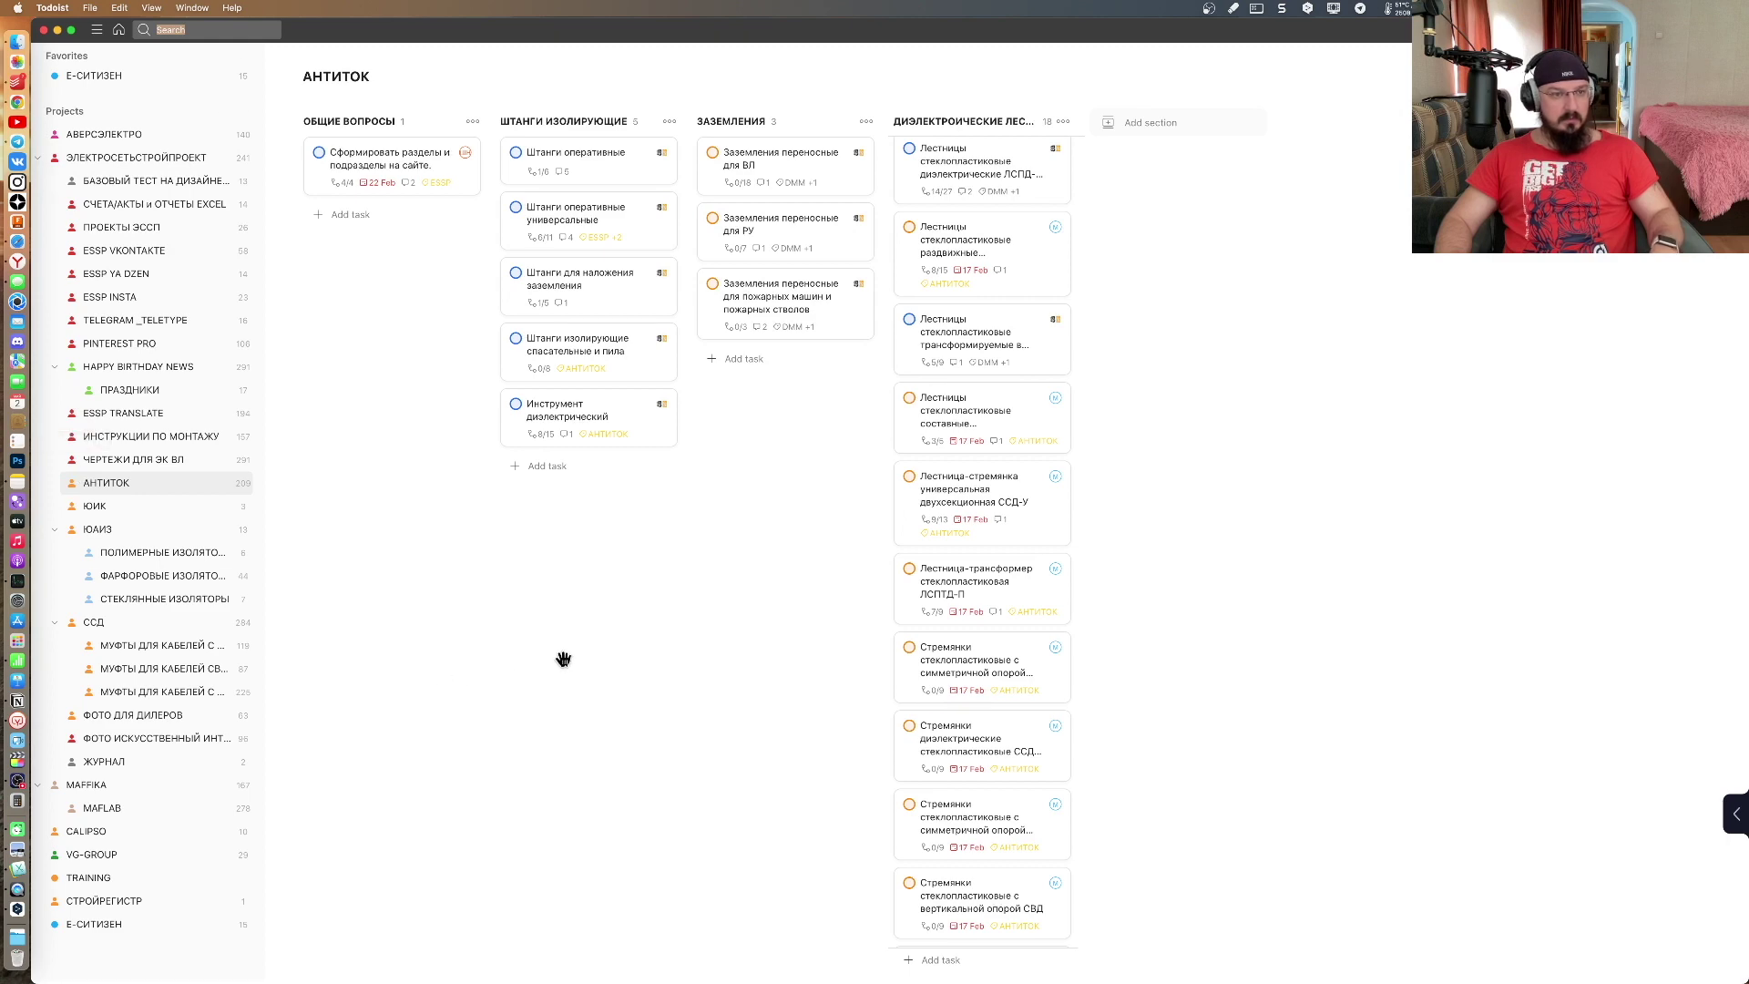
key("F4")
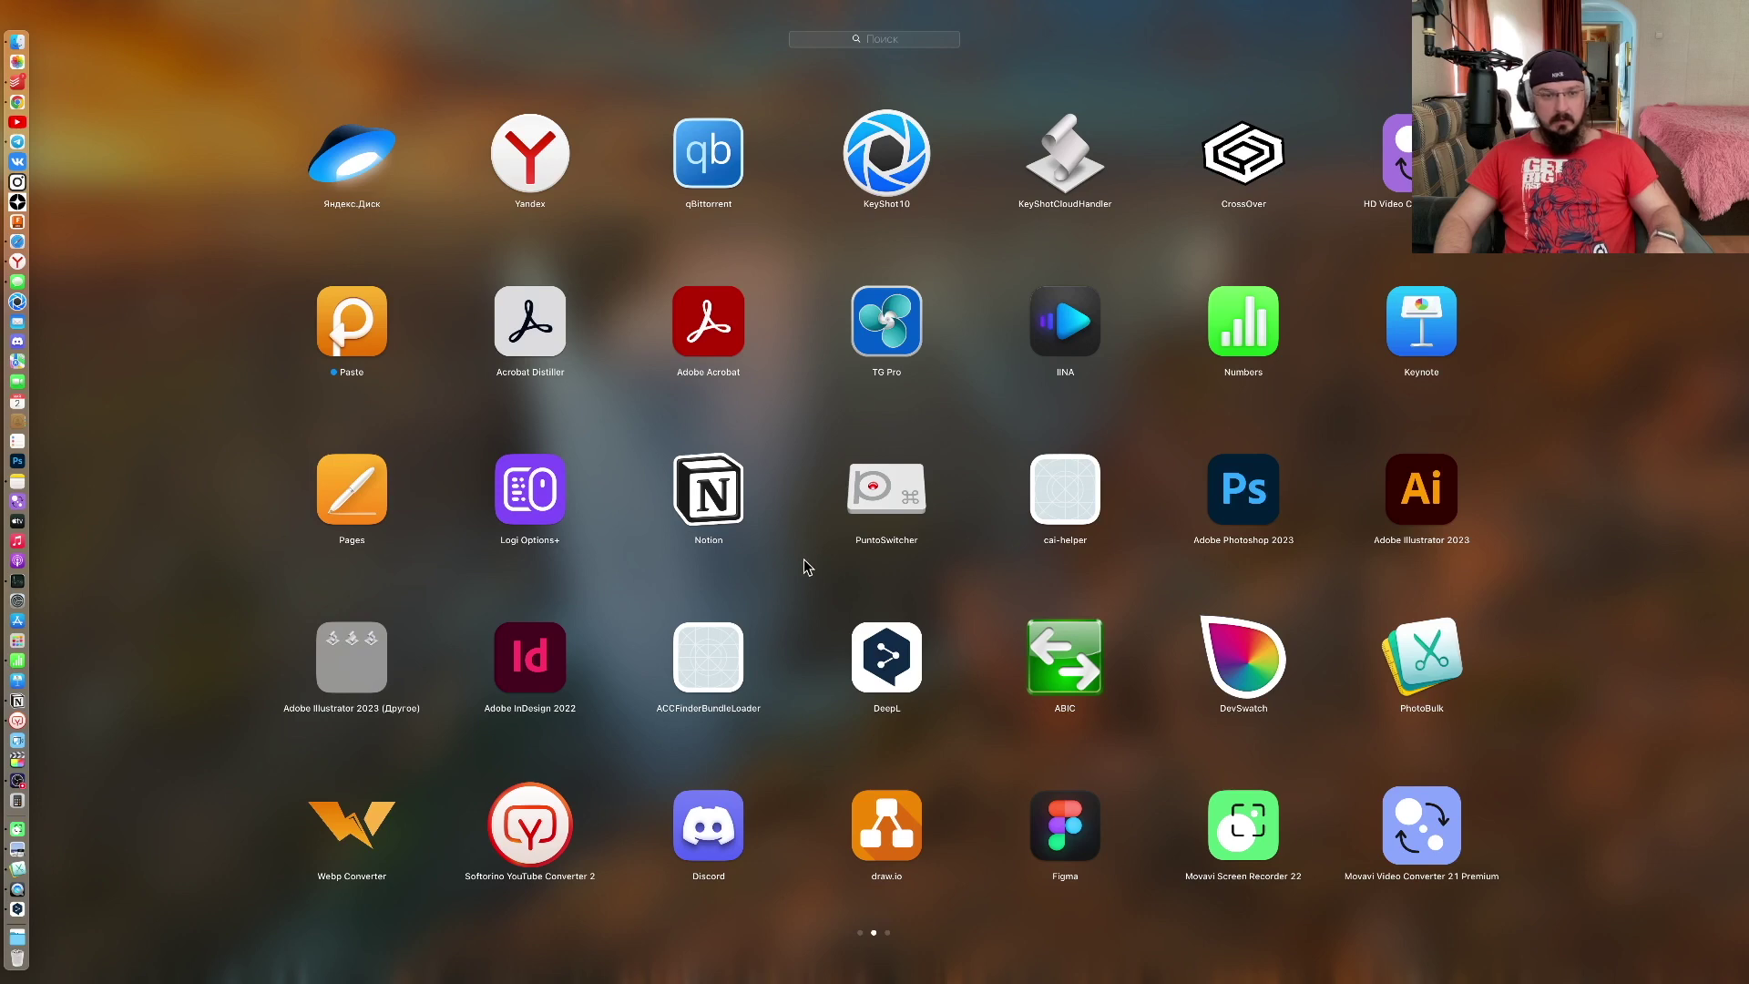
scroll(804, 564, "down", 1)
scroll(805, 565, "up", 1)
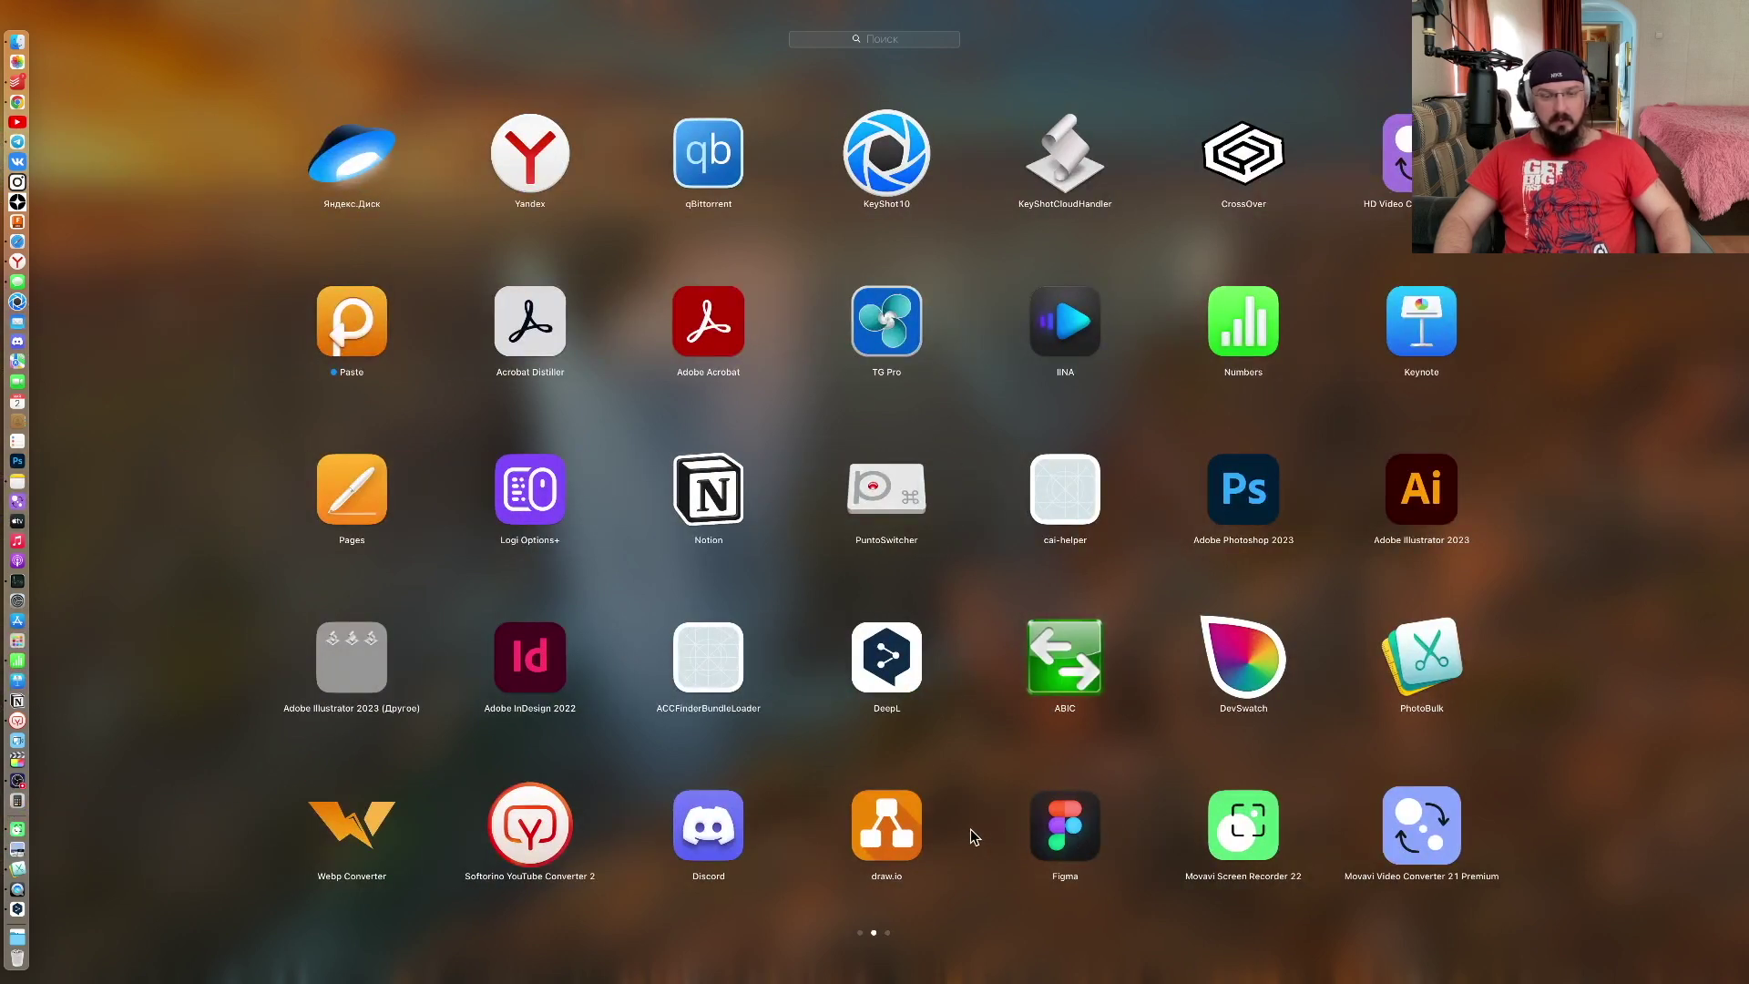
left_click(1060, 825)
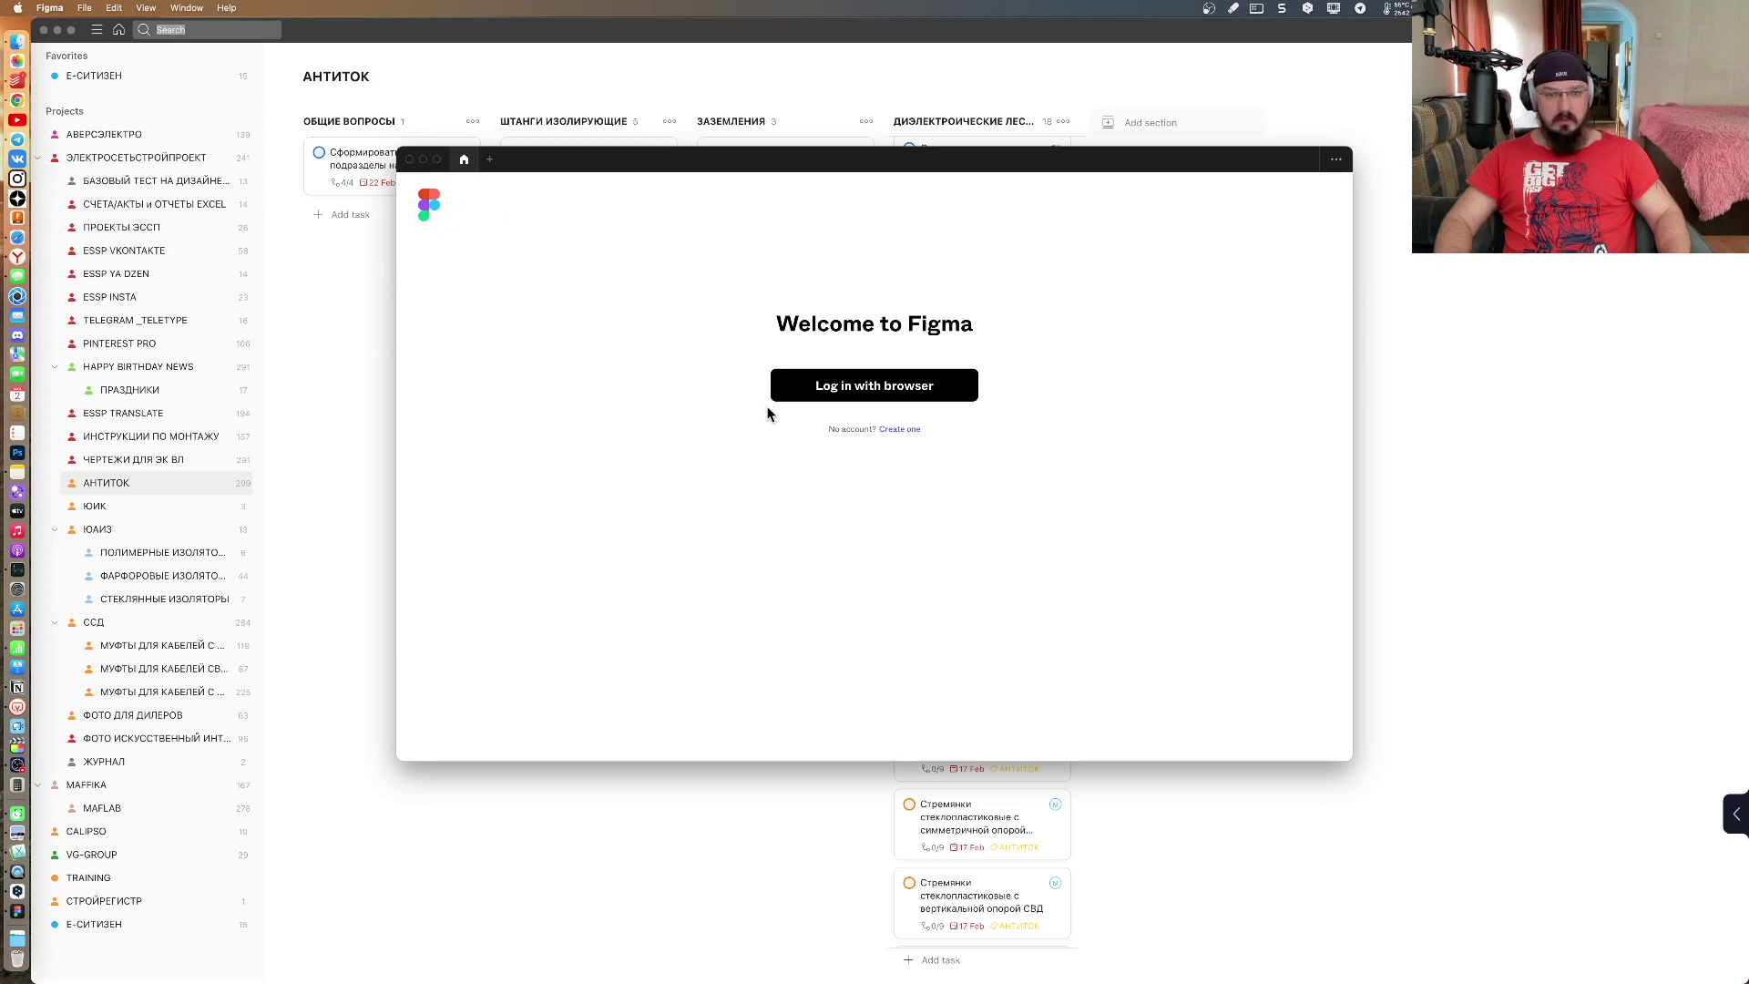
Step: Sign in to Figma through the browser with a Google account, return to the desktop app, and postpone the update
left_click(880, 389)
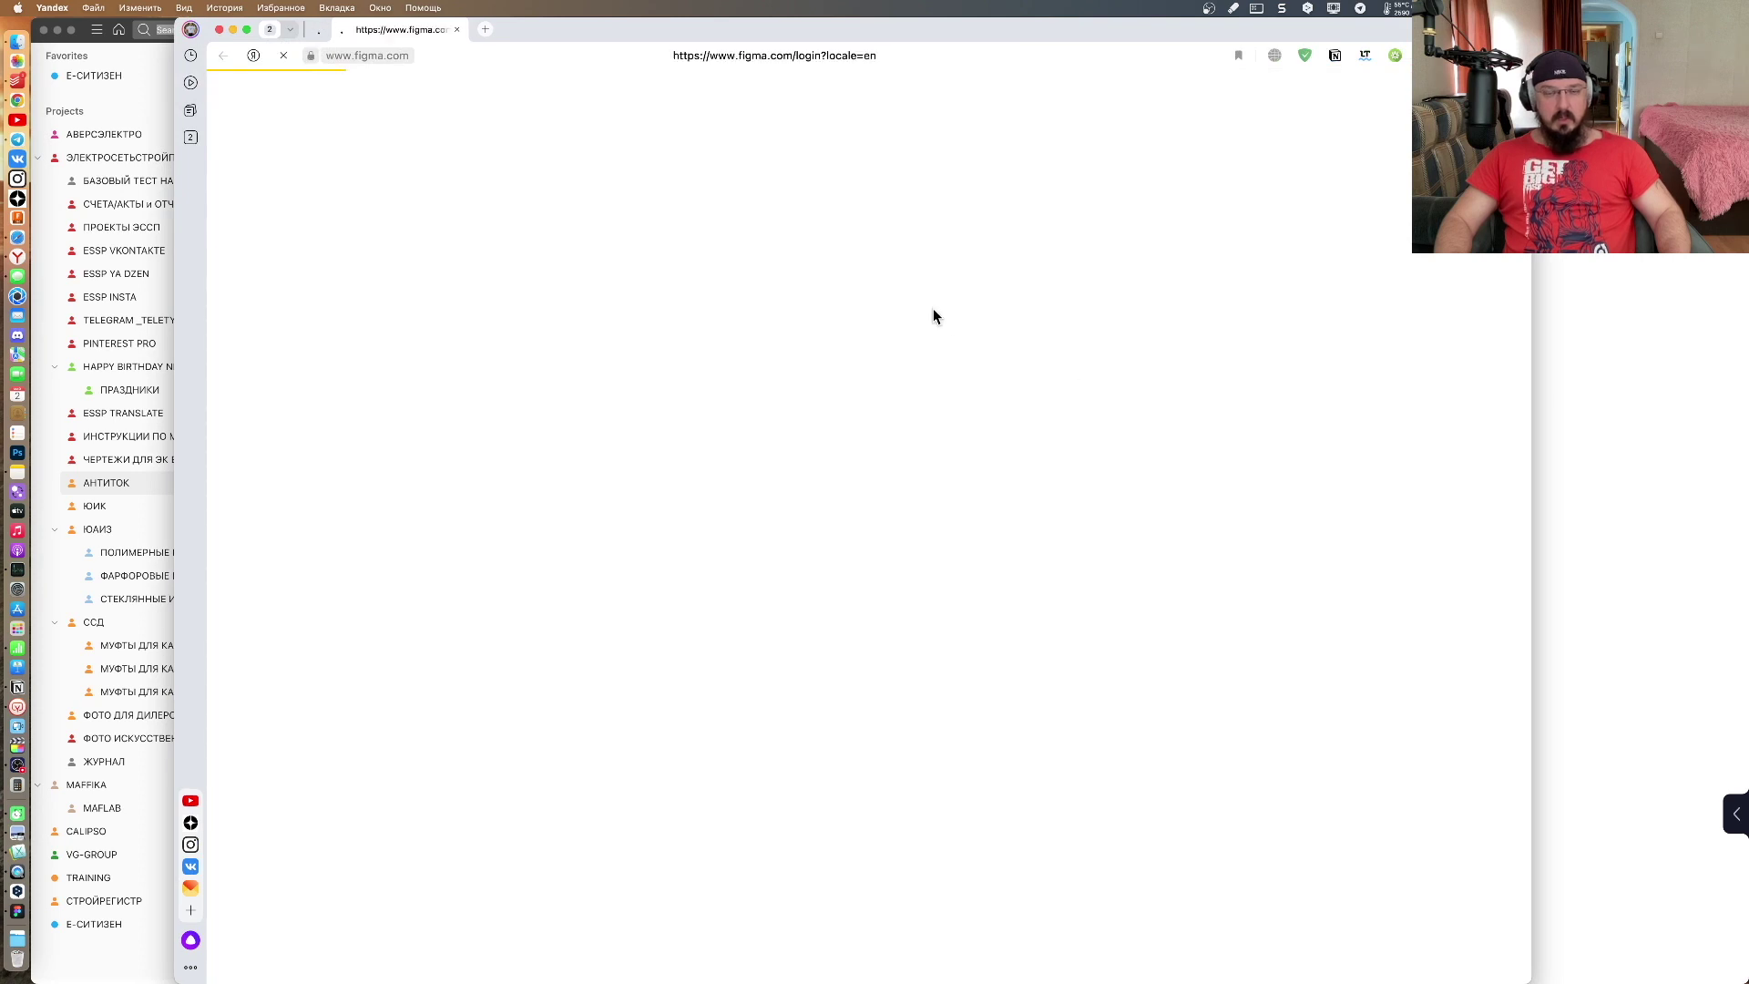
left_click(935, 316)
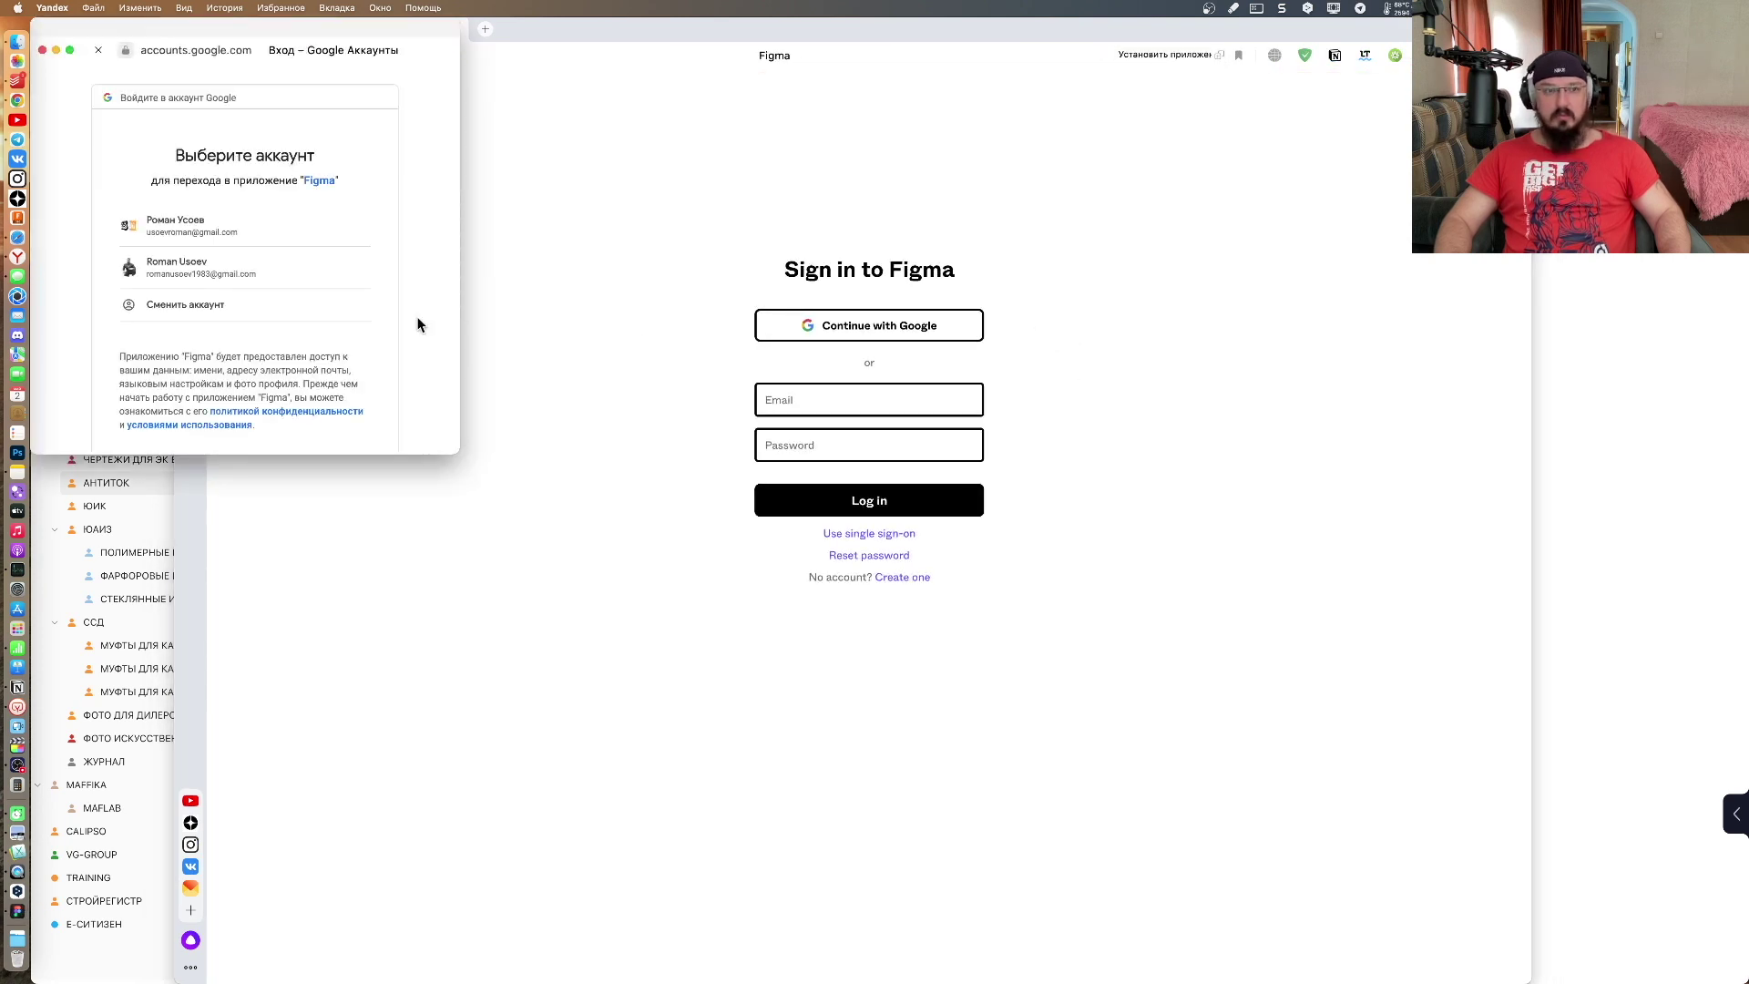
left_click(208, 232)
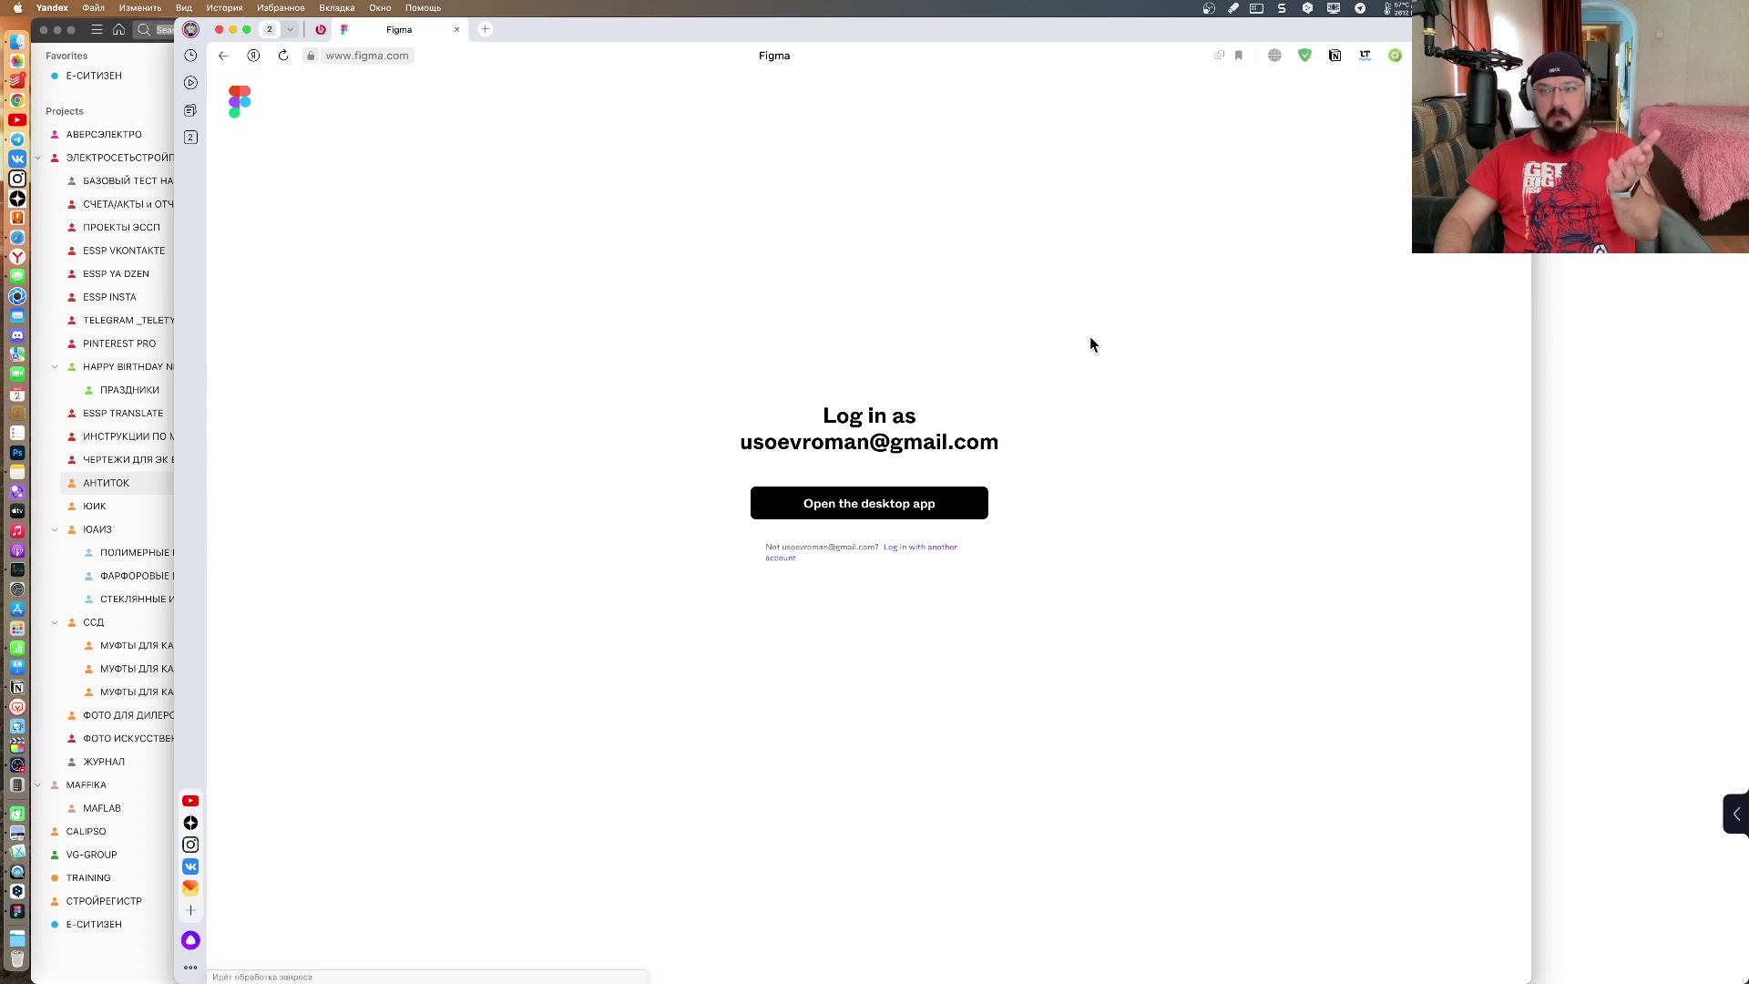
left_click(921, 515)
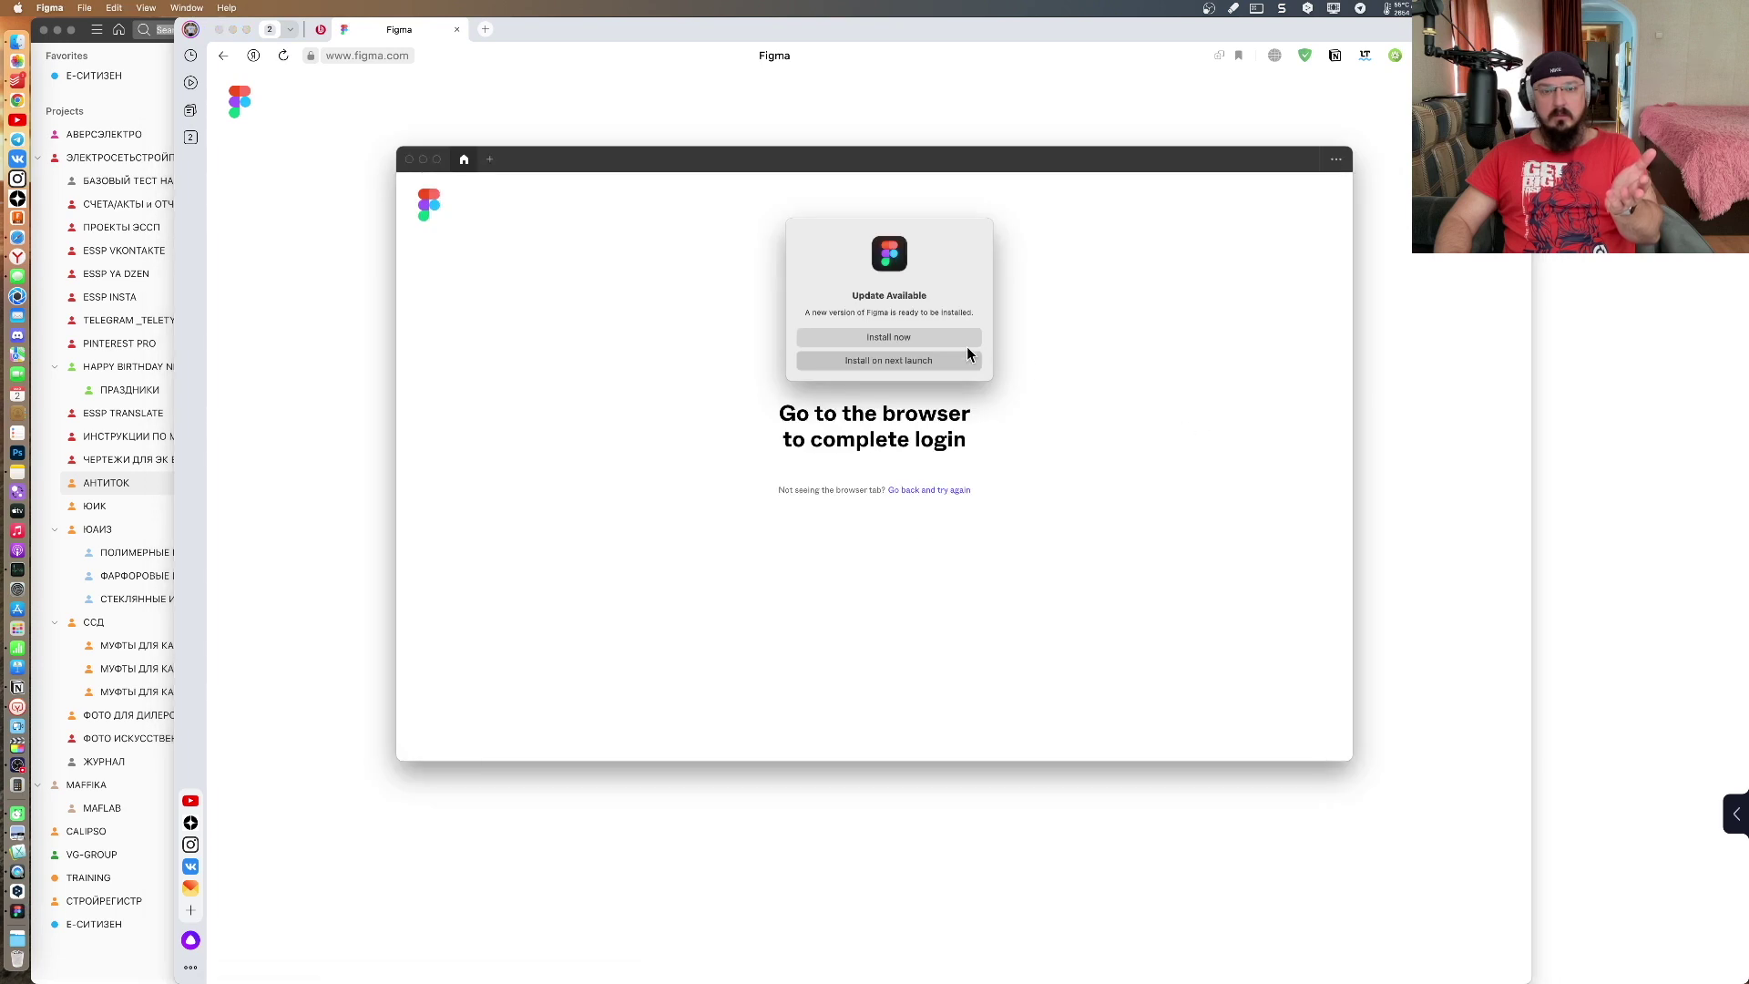
left_click(905, 360)
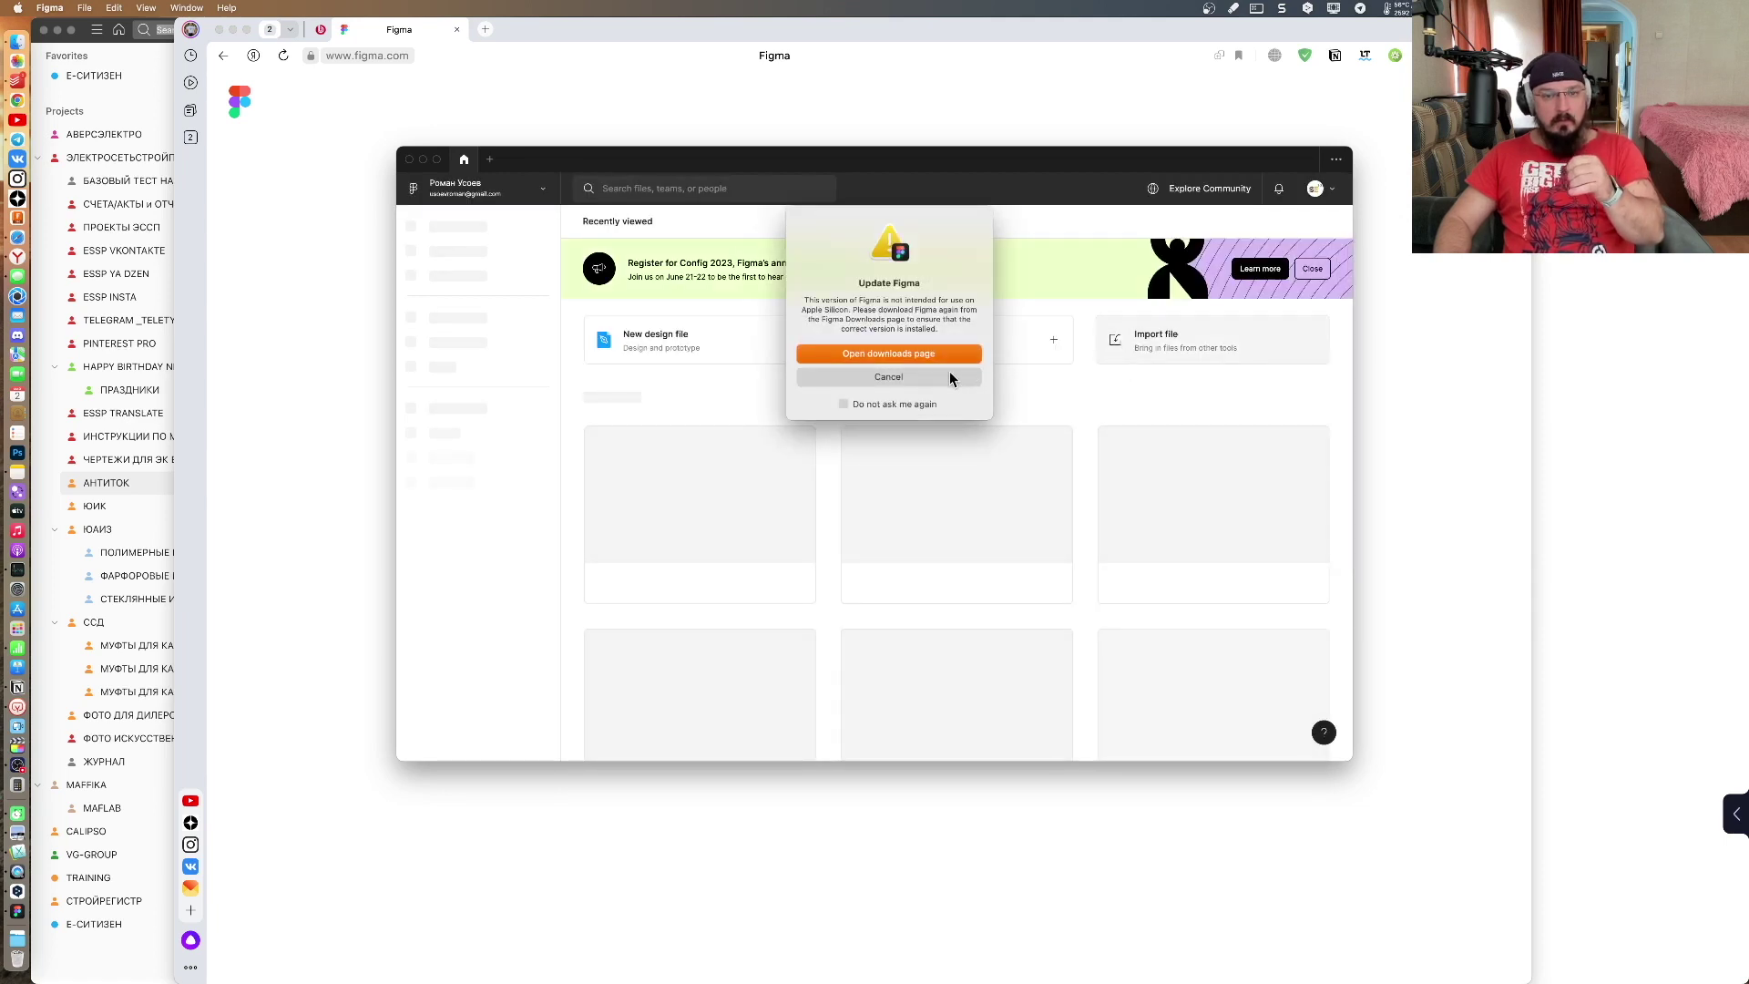
Step: Dismiss the update warning, maximize the Figma window, and create a new design file
left_click(889, 377)
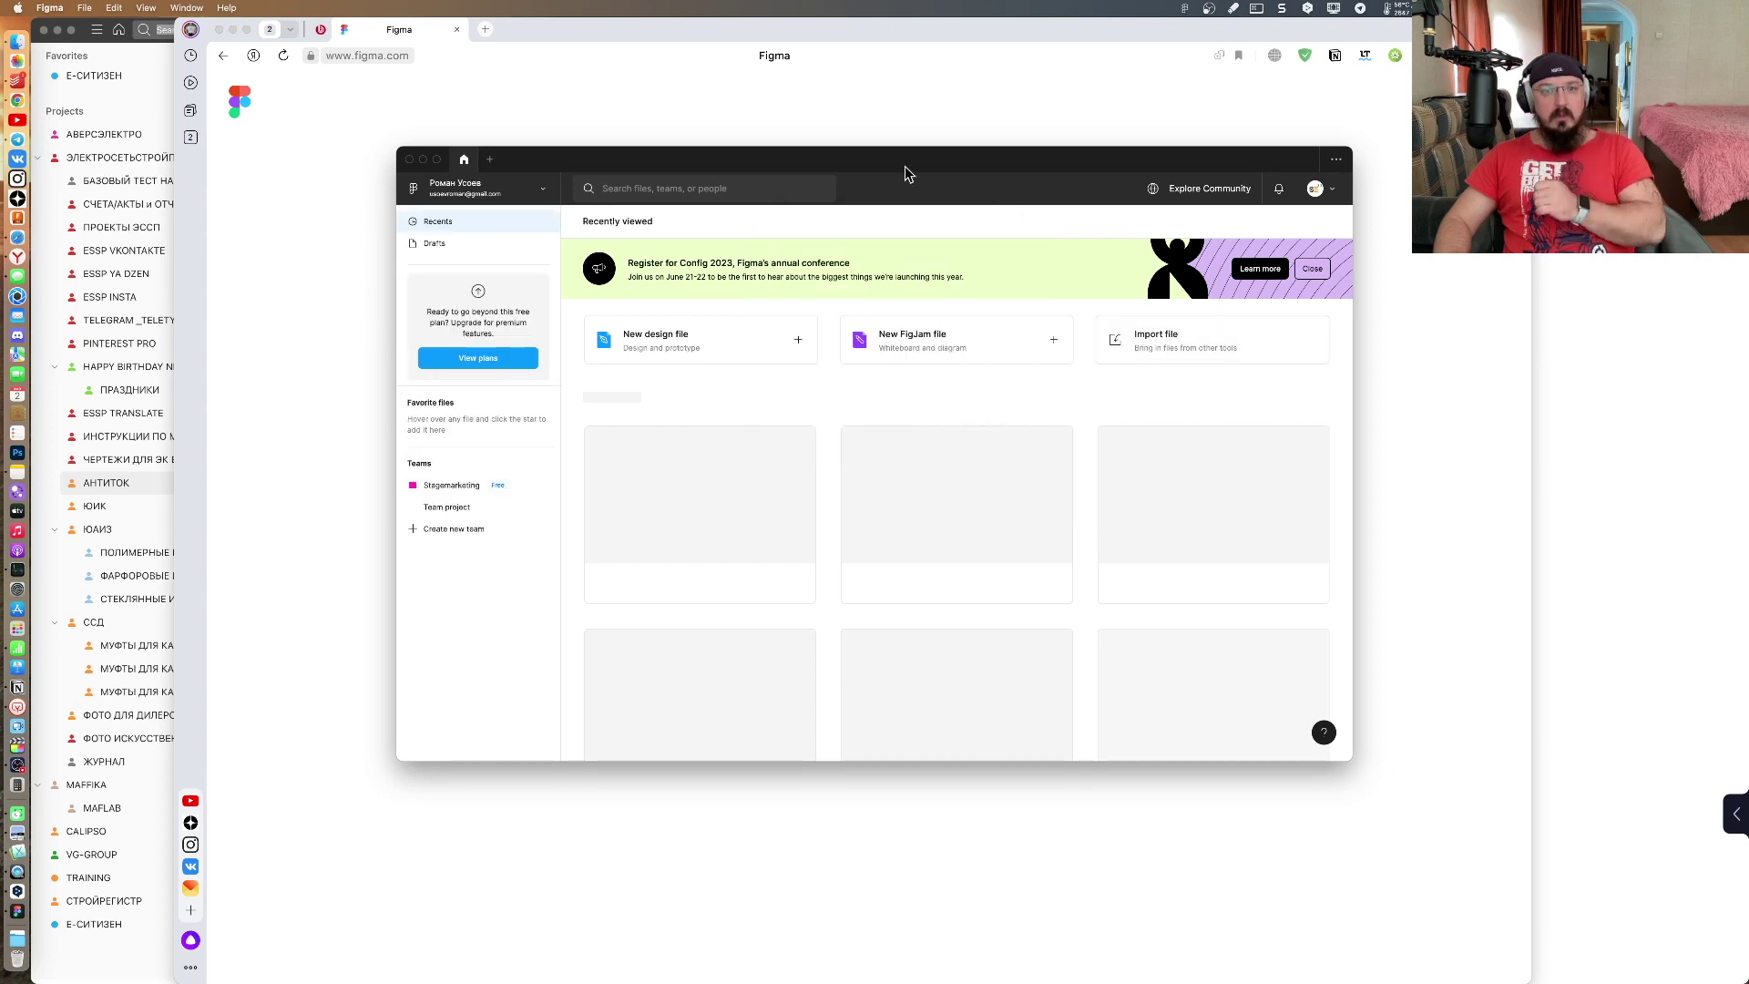
left_click_drag(908, 164, 784, 126)
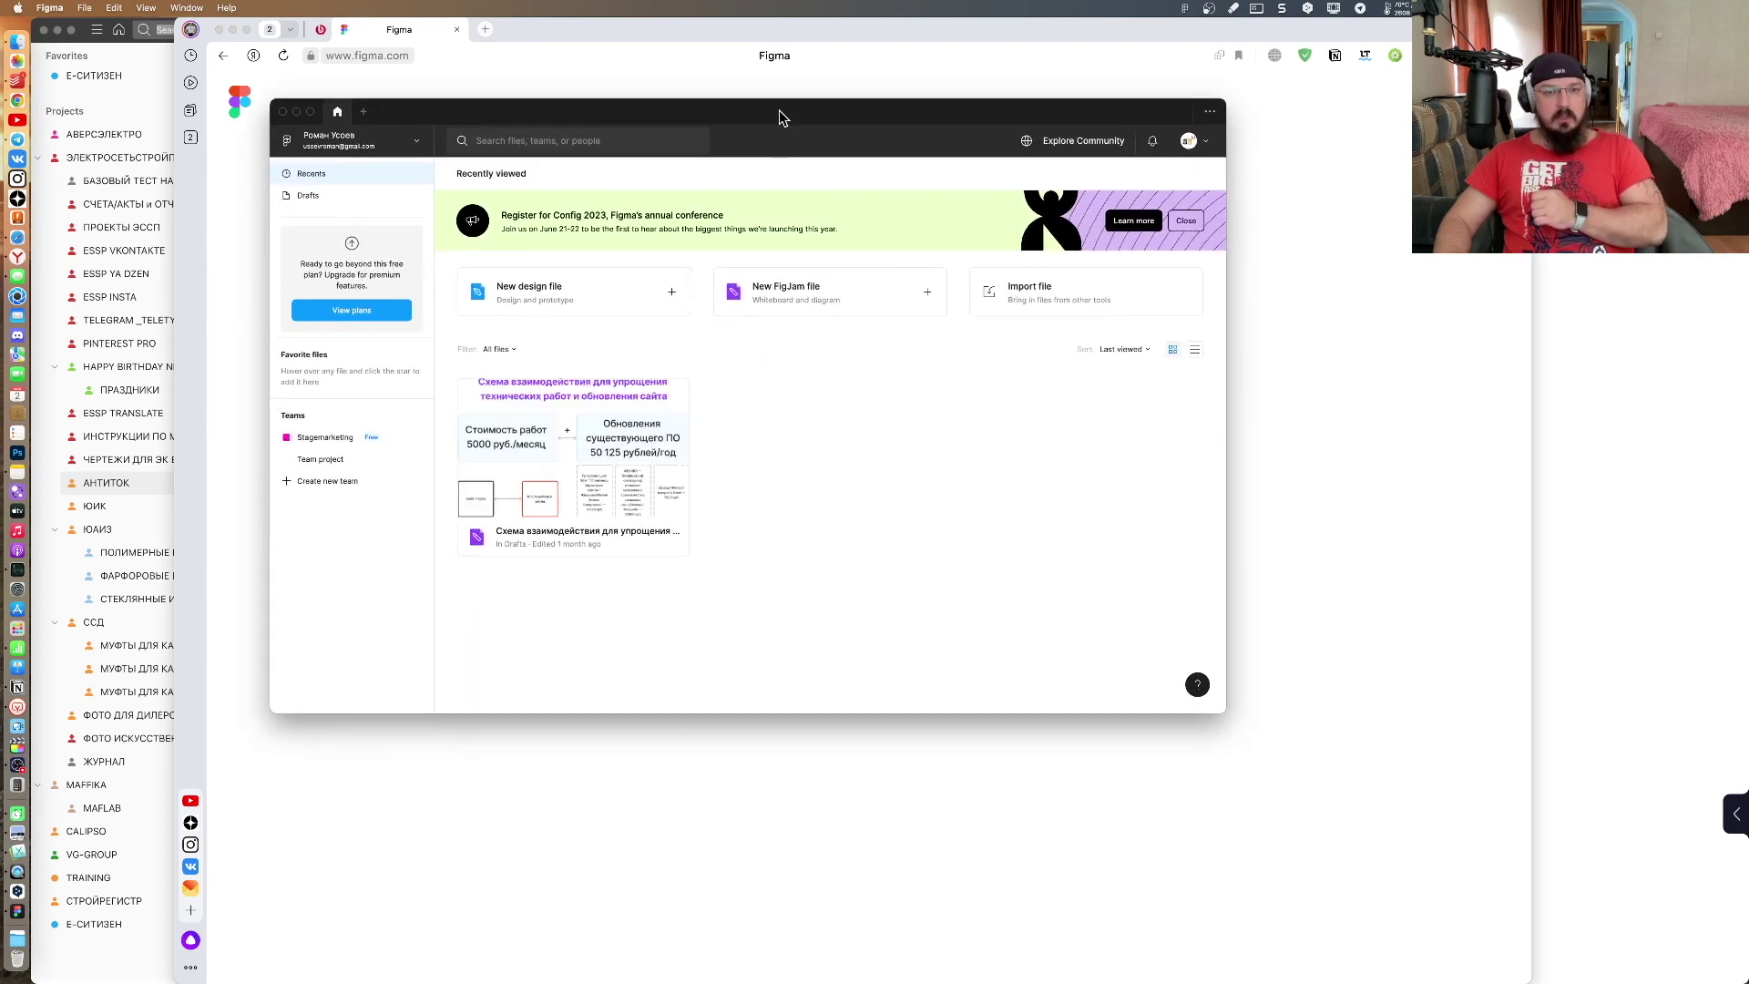
double_click(780, 115)
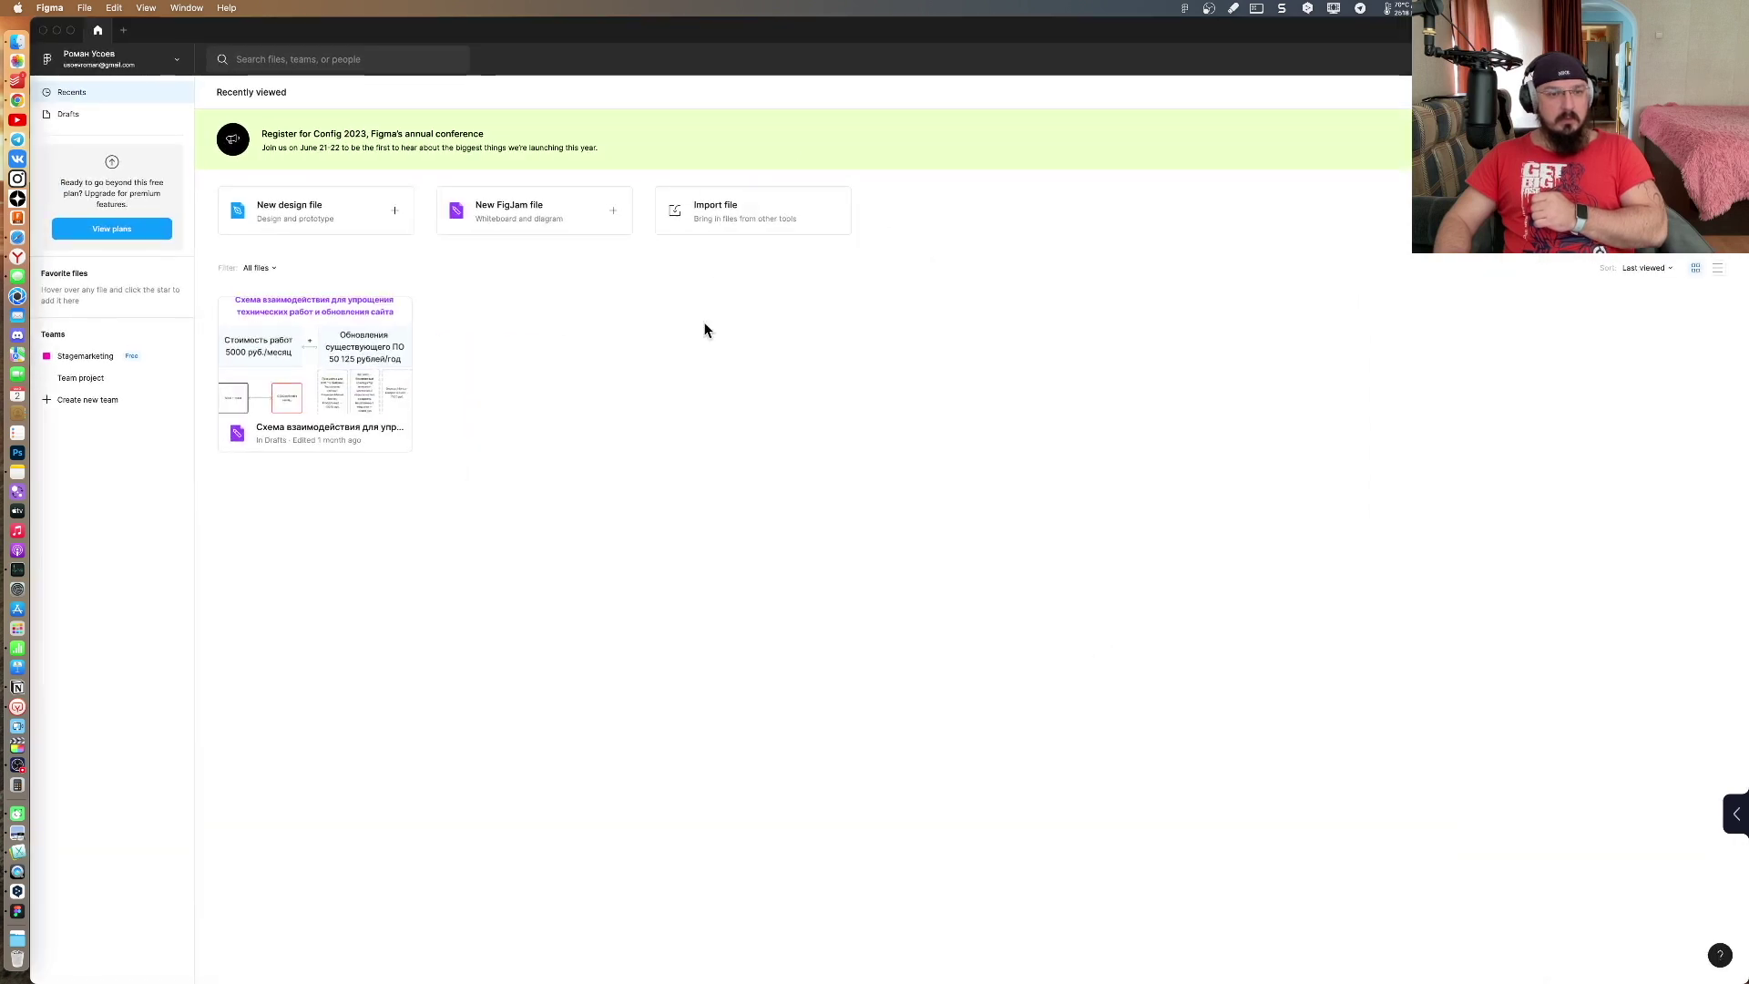
mouse_move(314, 369)
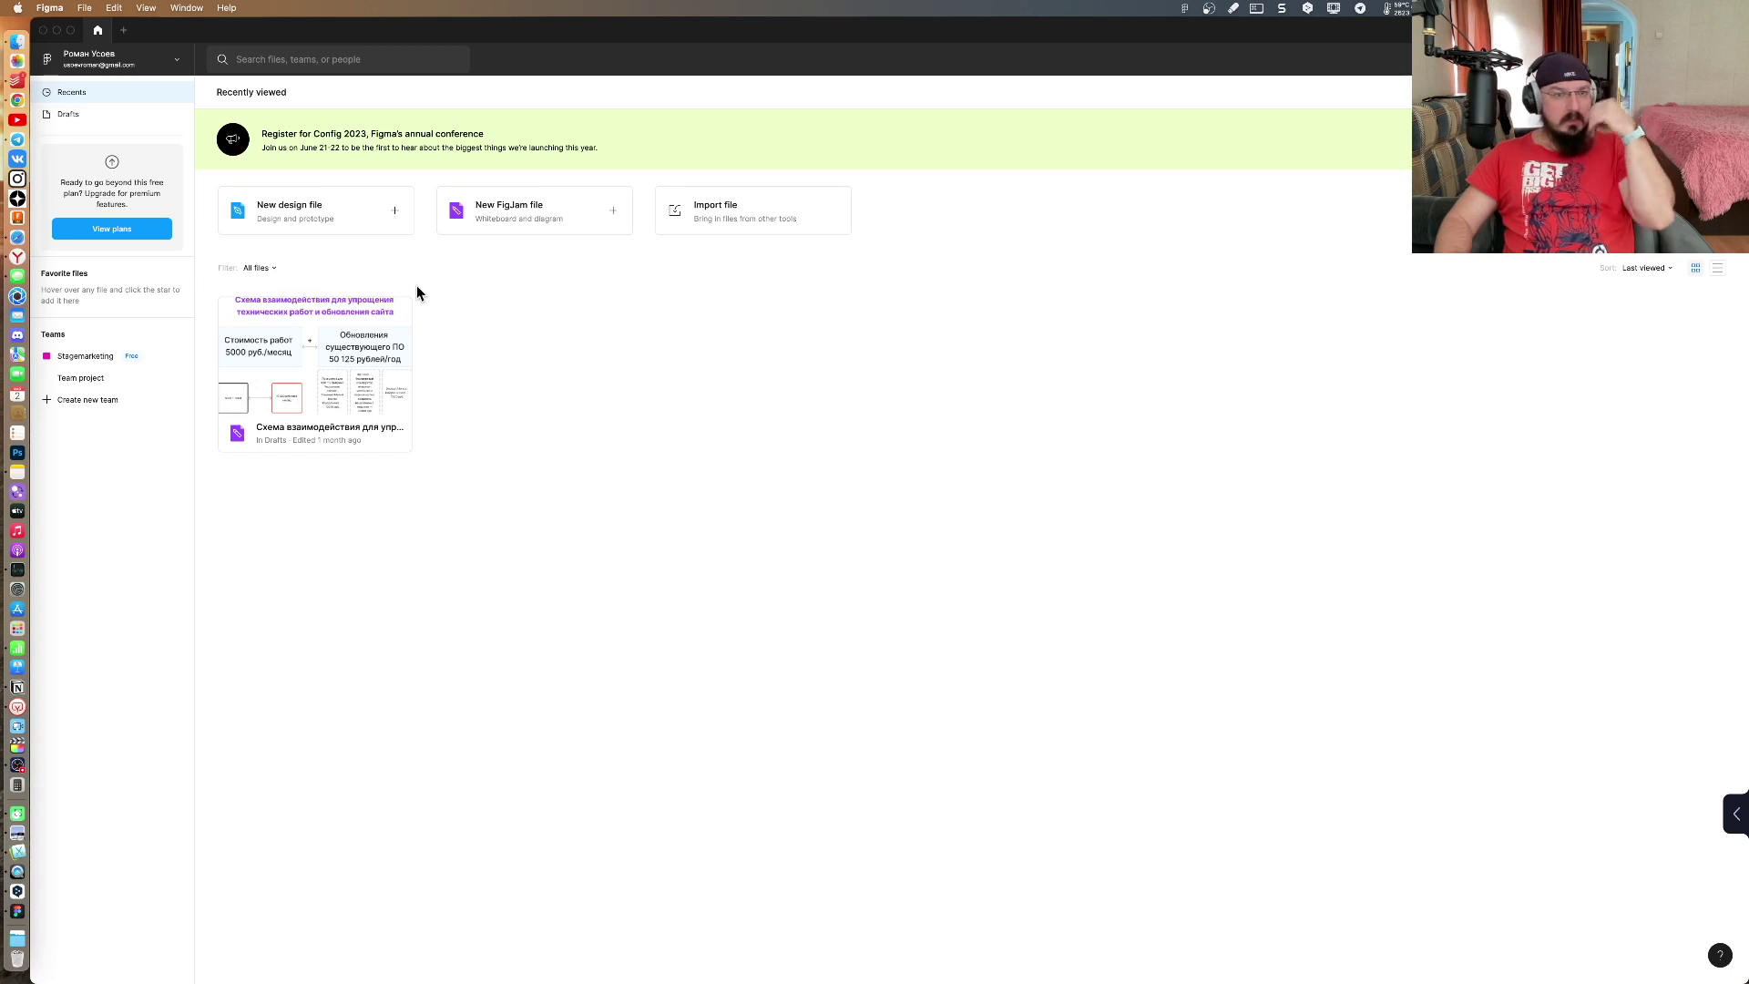
left_click(290, 208)
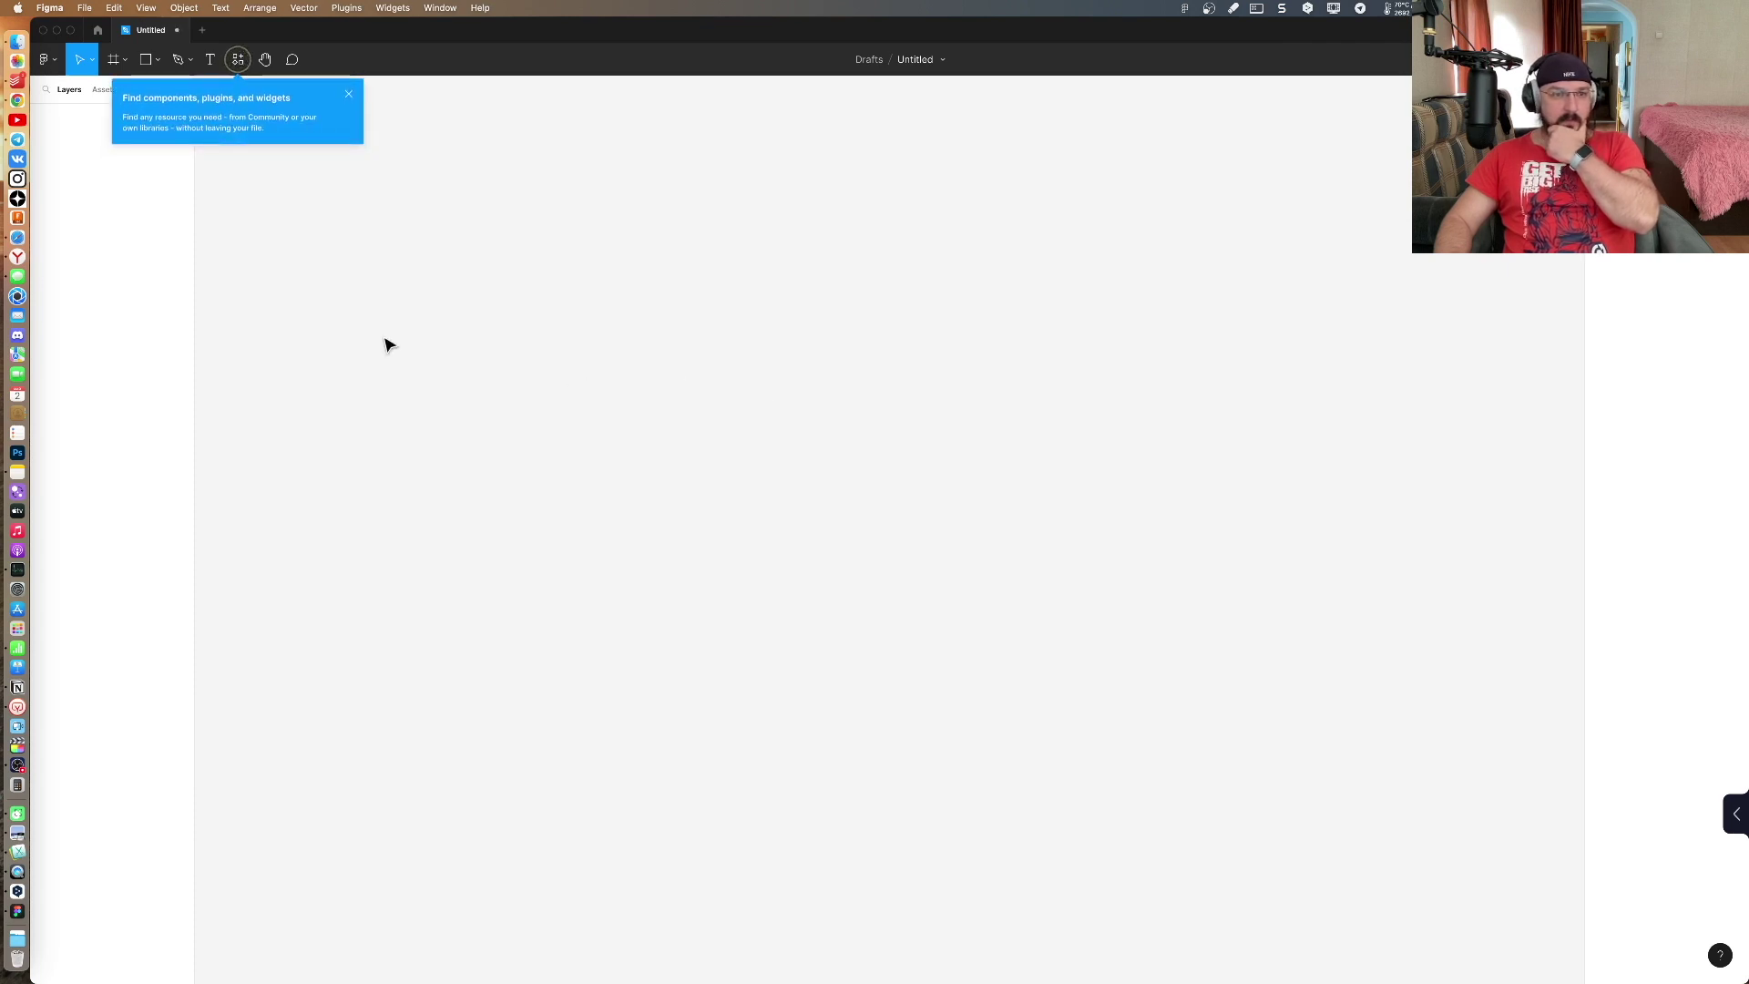
Step: Dismiss the tip, try the main menu, Rectangle and Frame tools, then close the Untitled design file
left_click(348, 93)
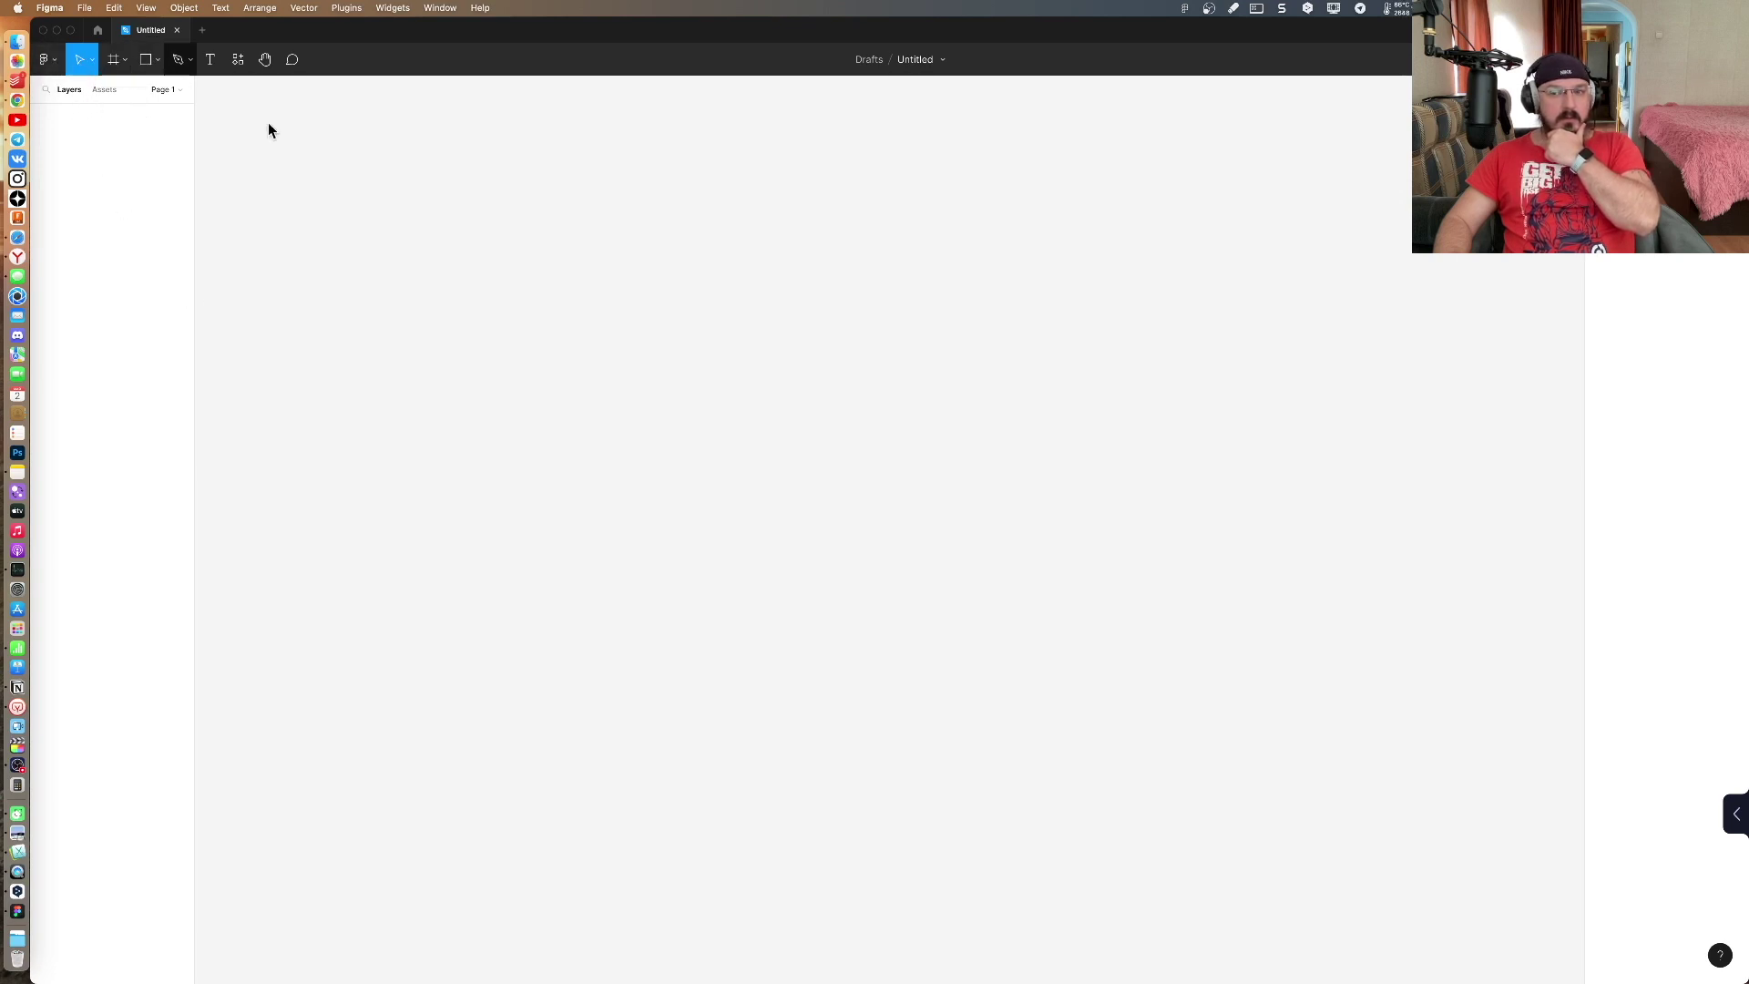
mouse_move(559, 290)
left_mouse_down()
mouse_move(805, 458)
mouse_move(891, 467)
left_mouse_up()
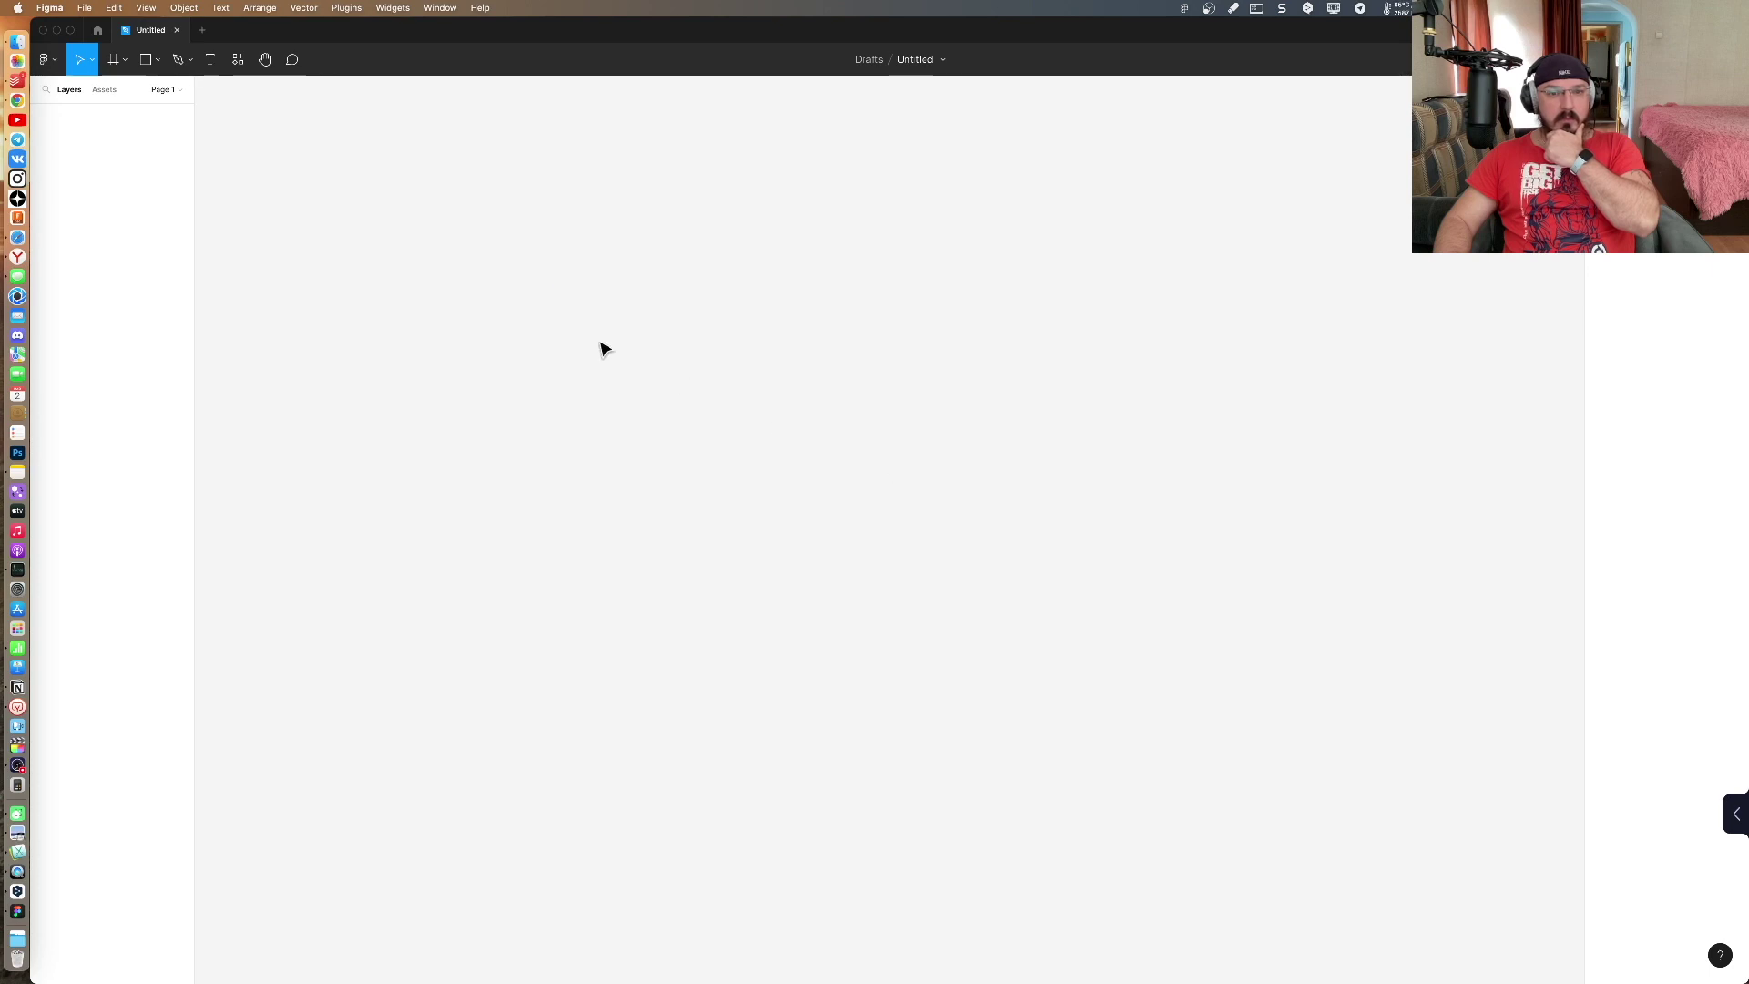
left_click(54, 64)
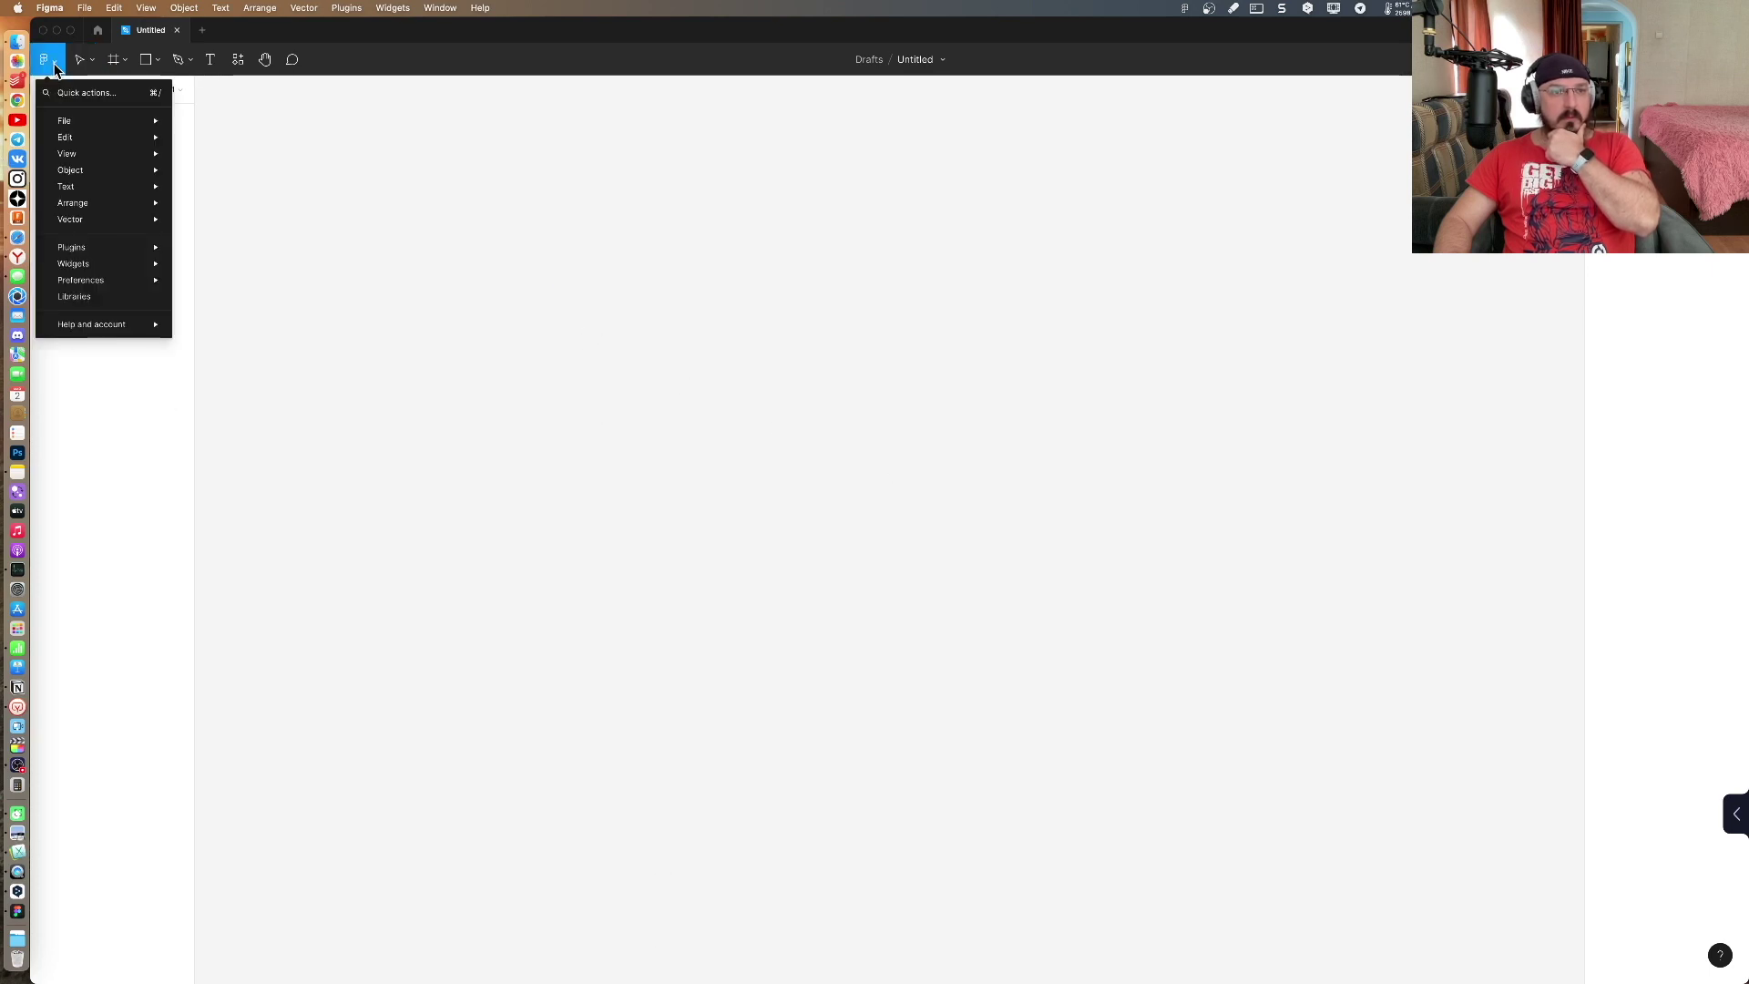
mouse_move(68, 153)
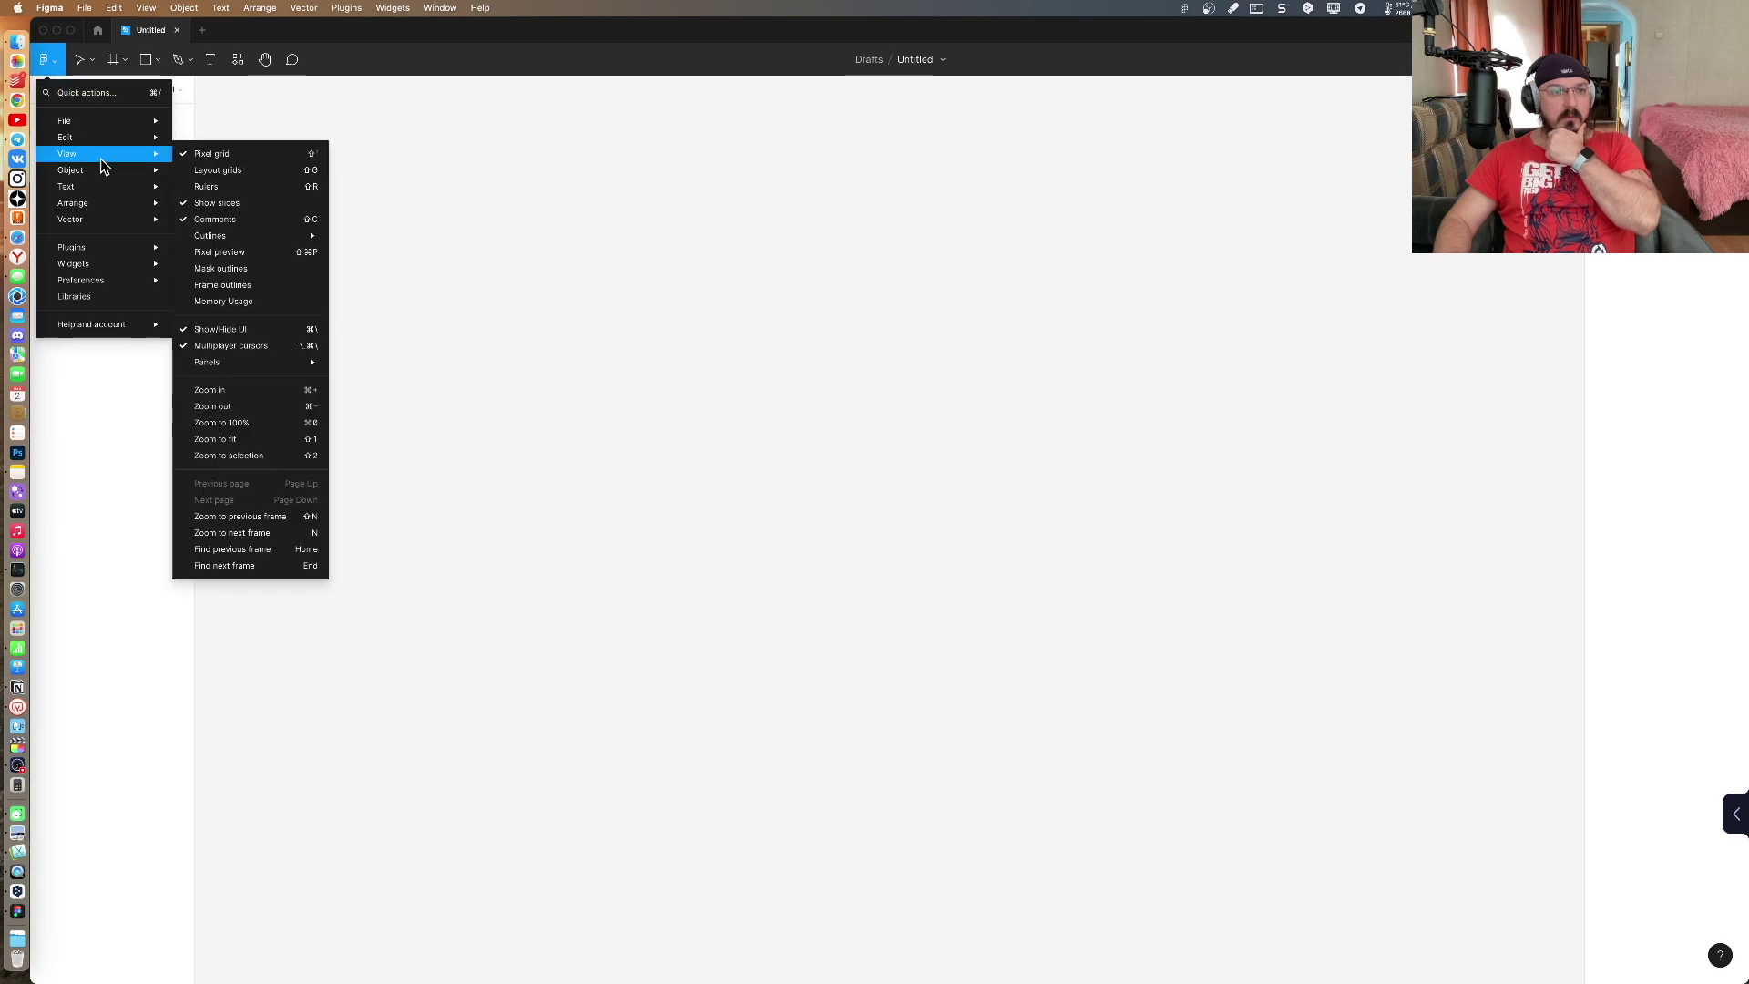
left_click(246, 102)
left_click(148, 62)
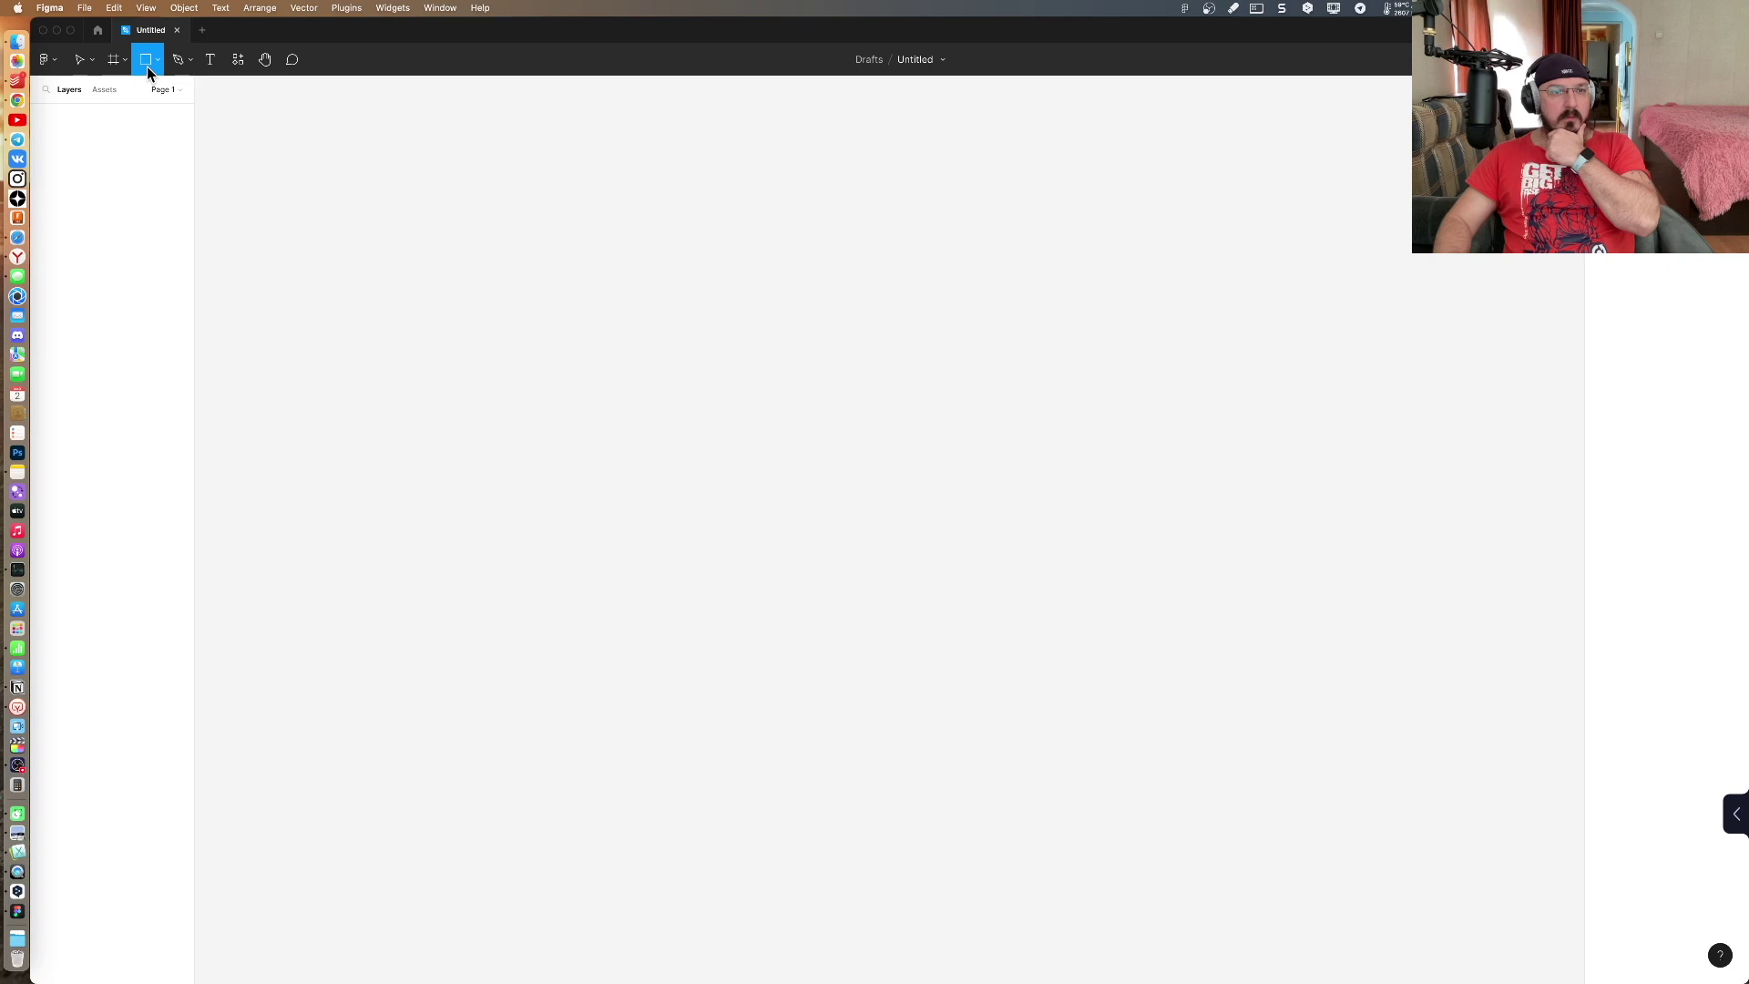
left_click(115, 66)
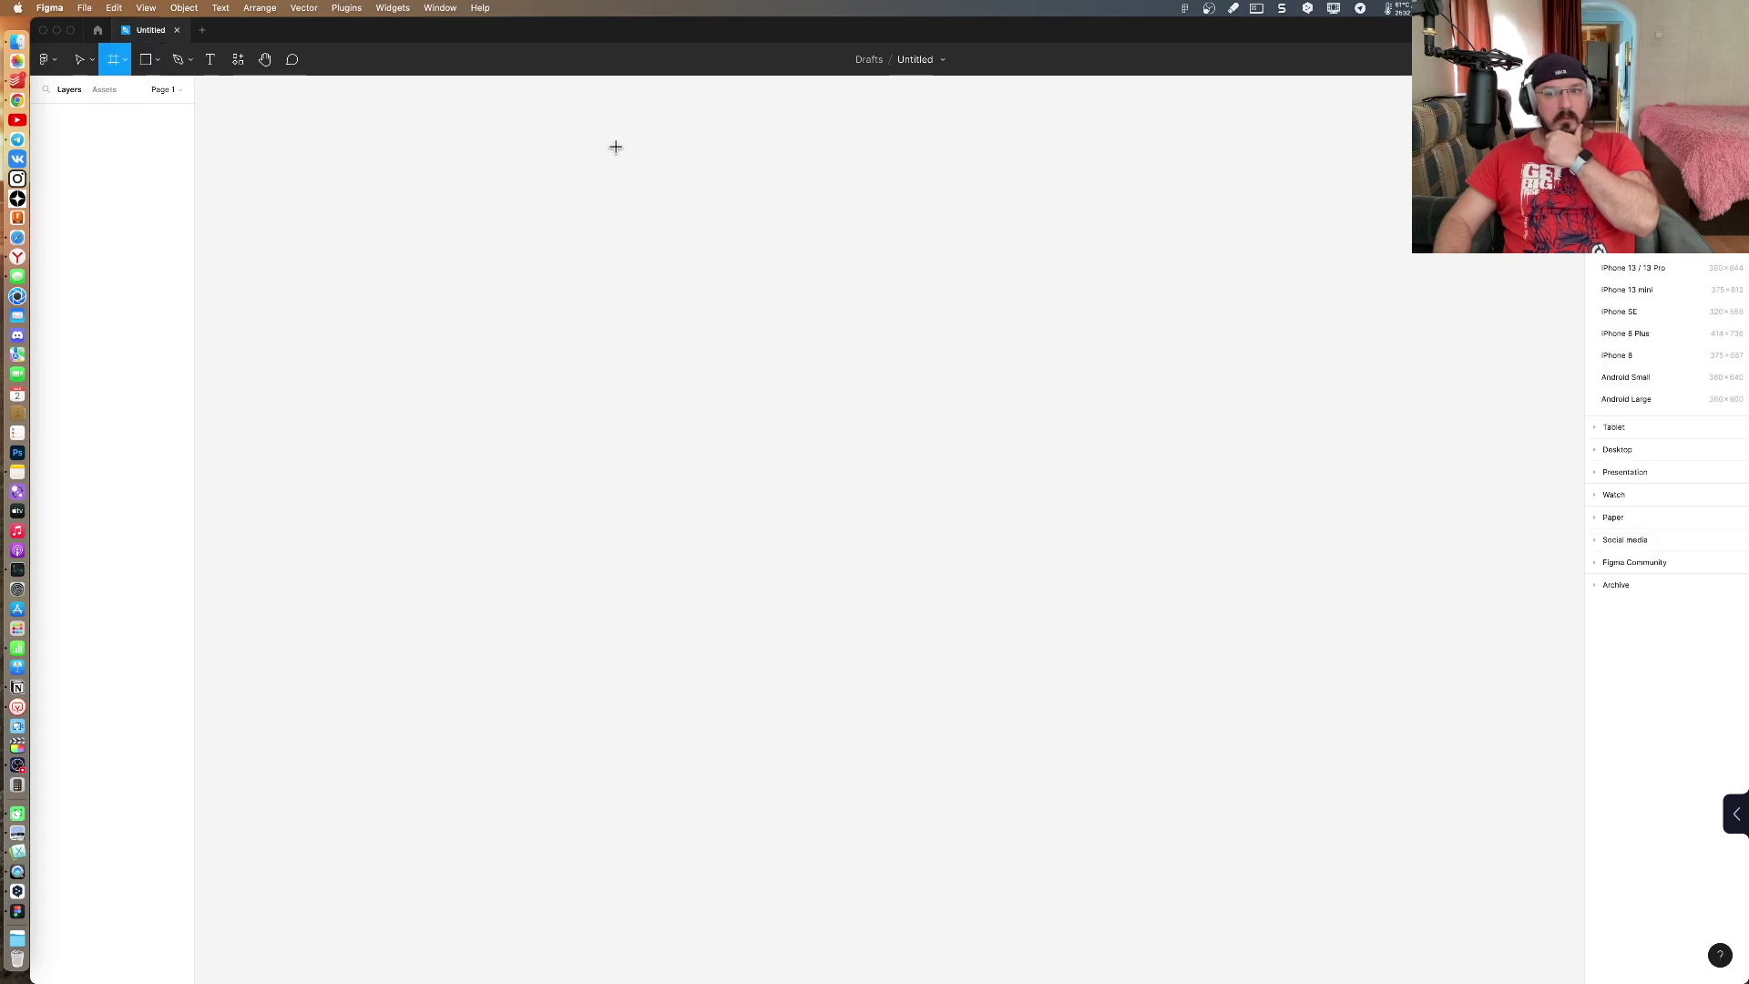
left_click(177, 31)
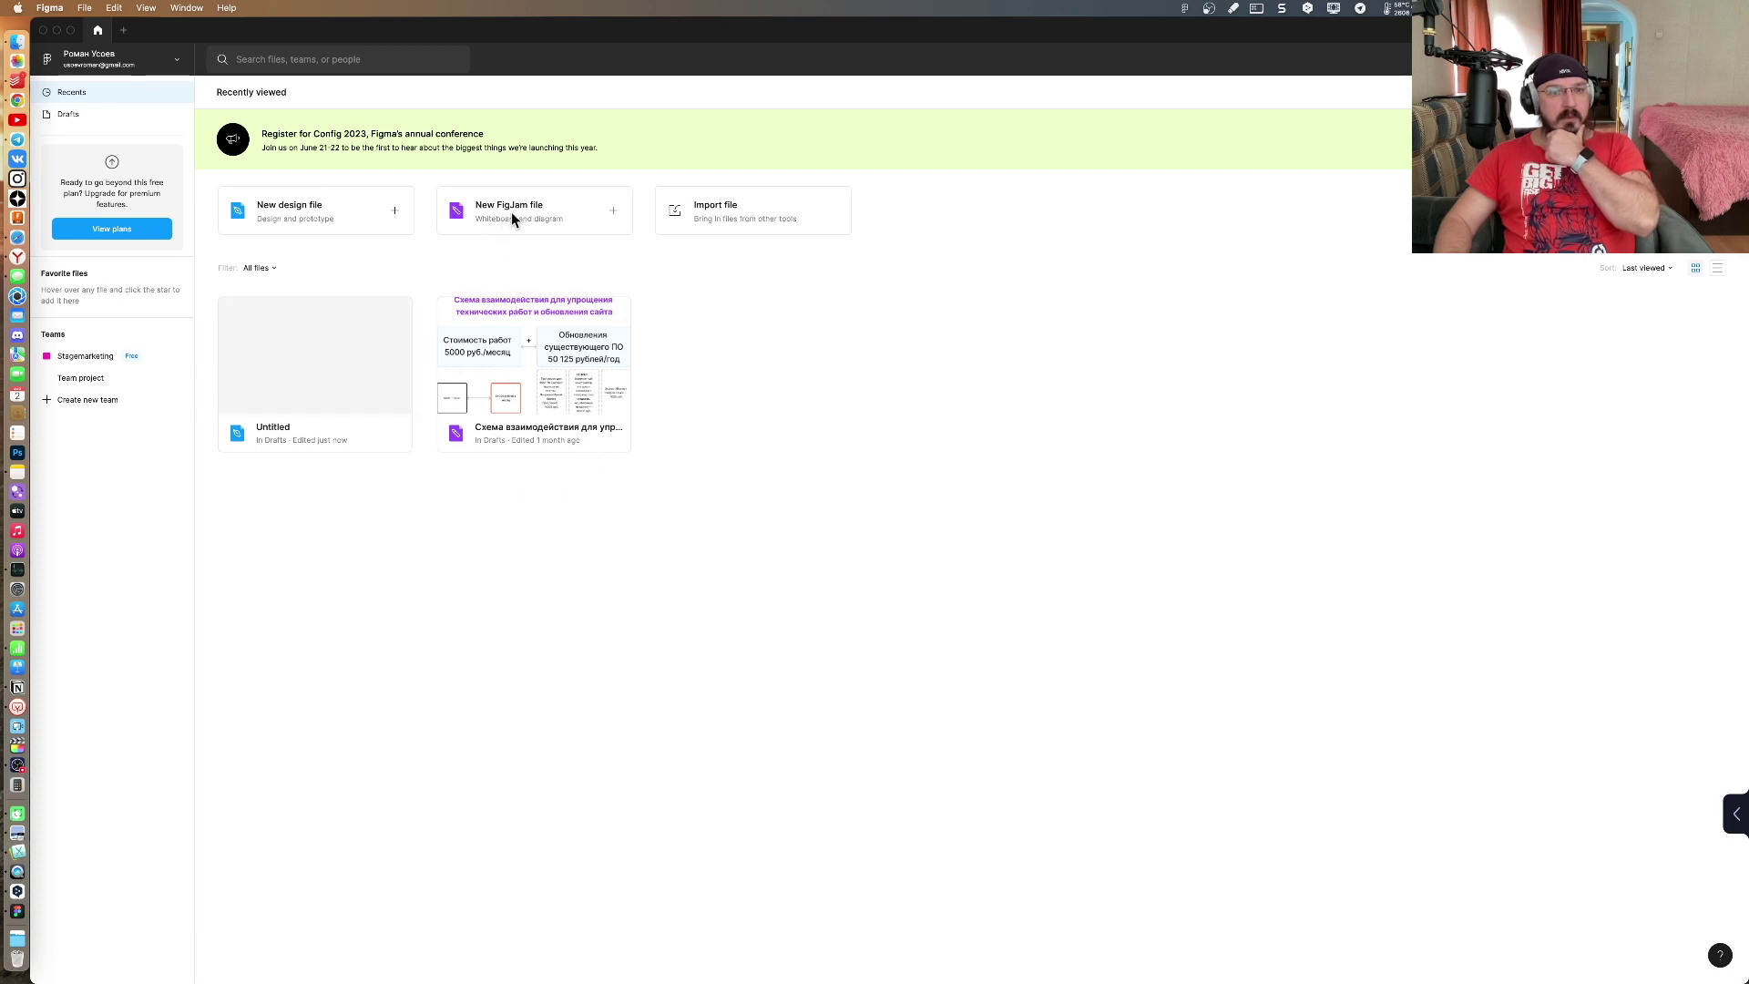
Step: Create a blank FigJam board without a template and bring up the shape choices
left_click(614, 216)
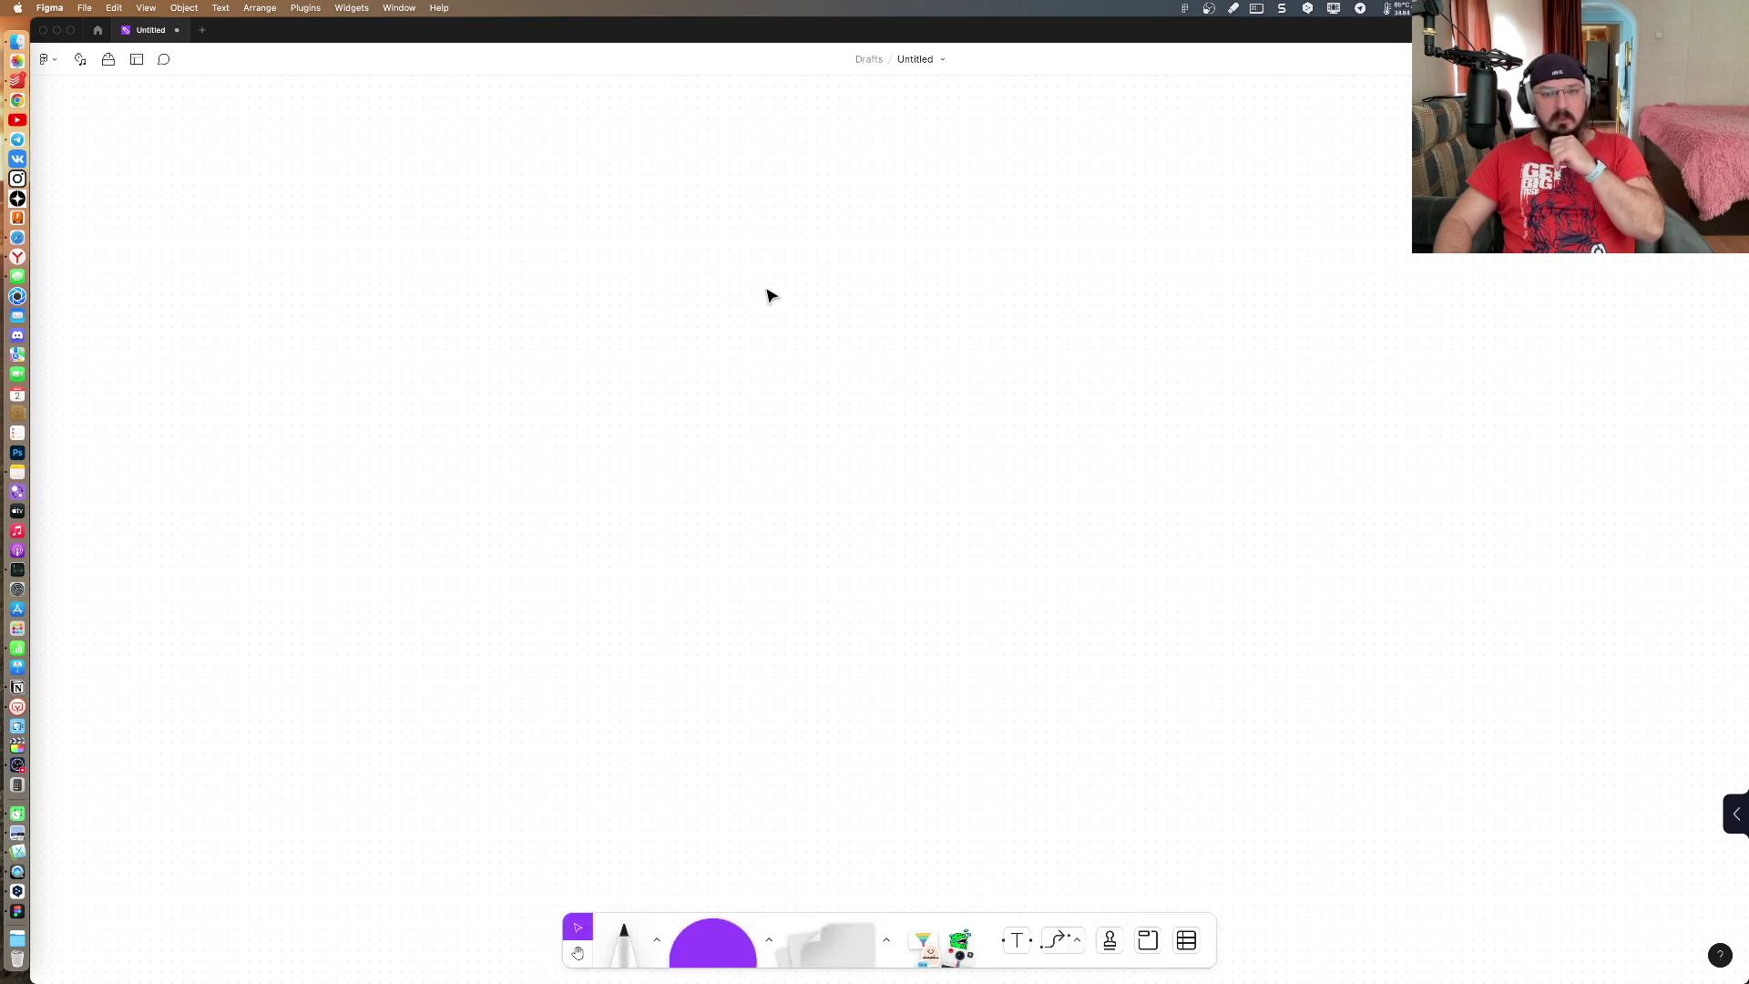
key("Down")
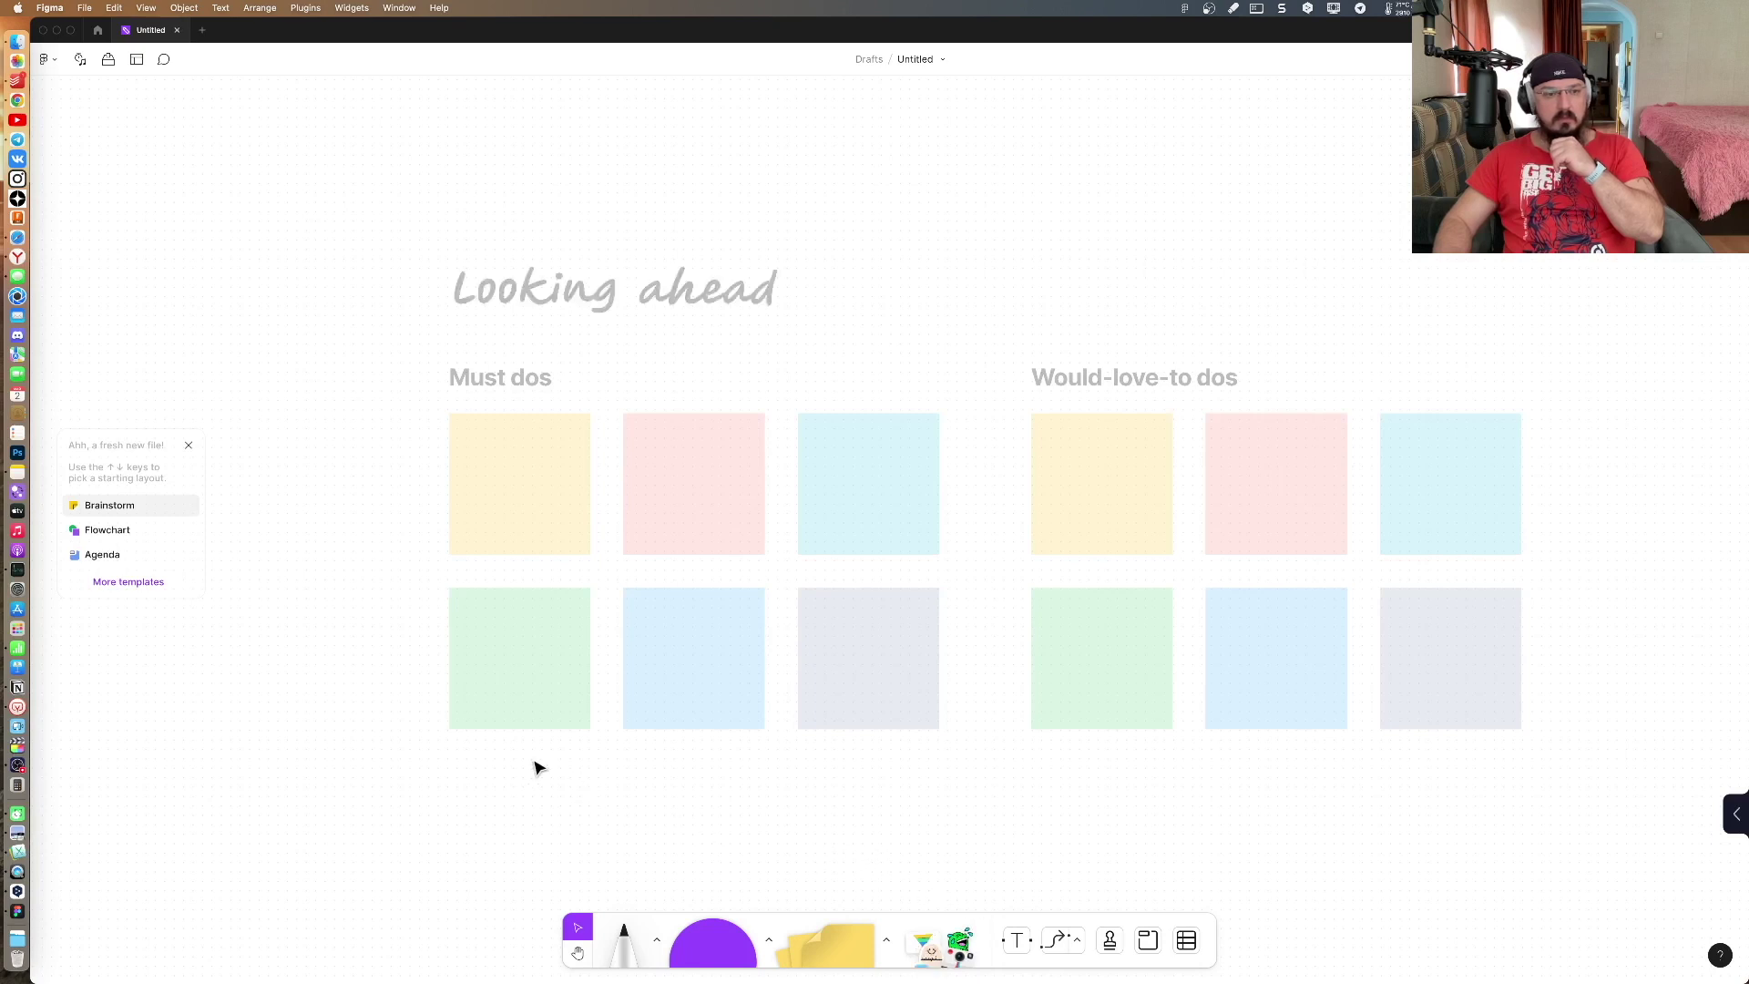
mouse_move(189, 445)
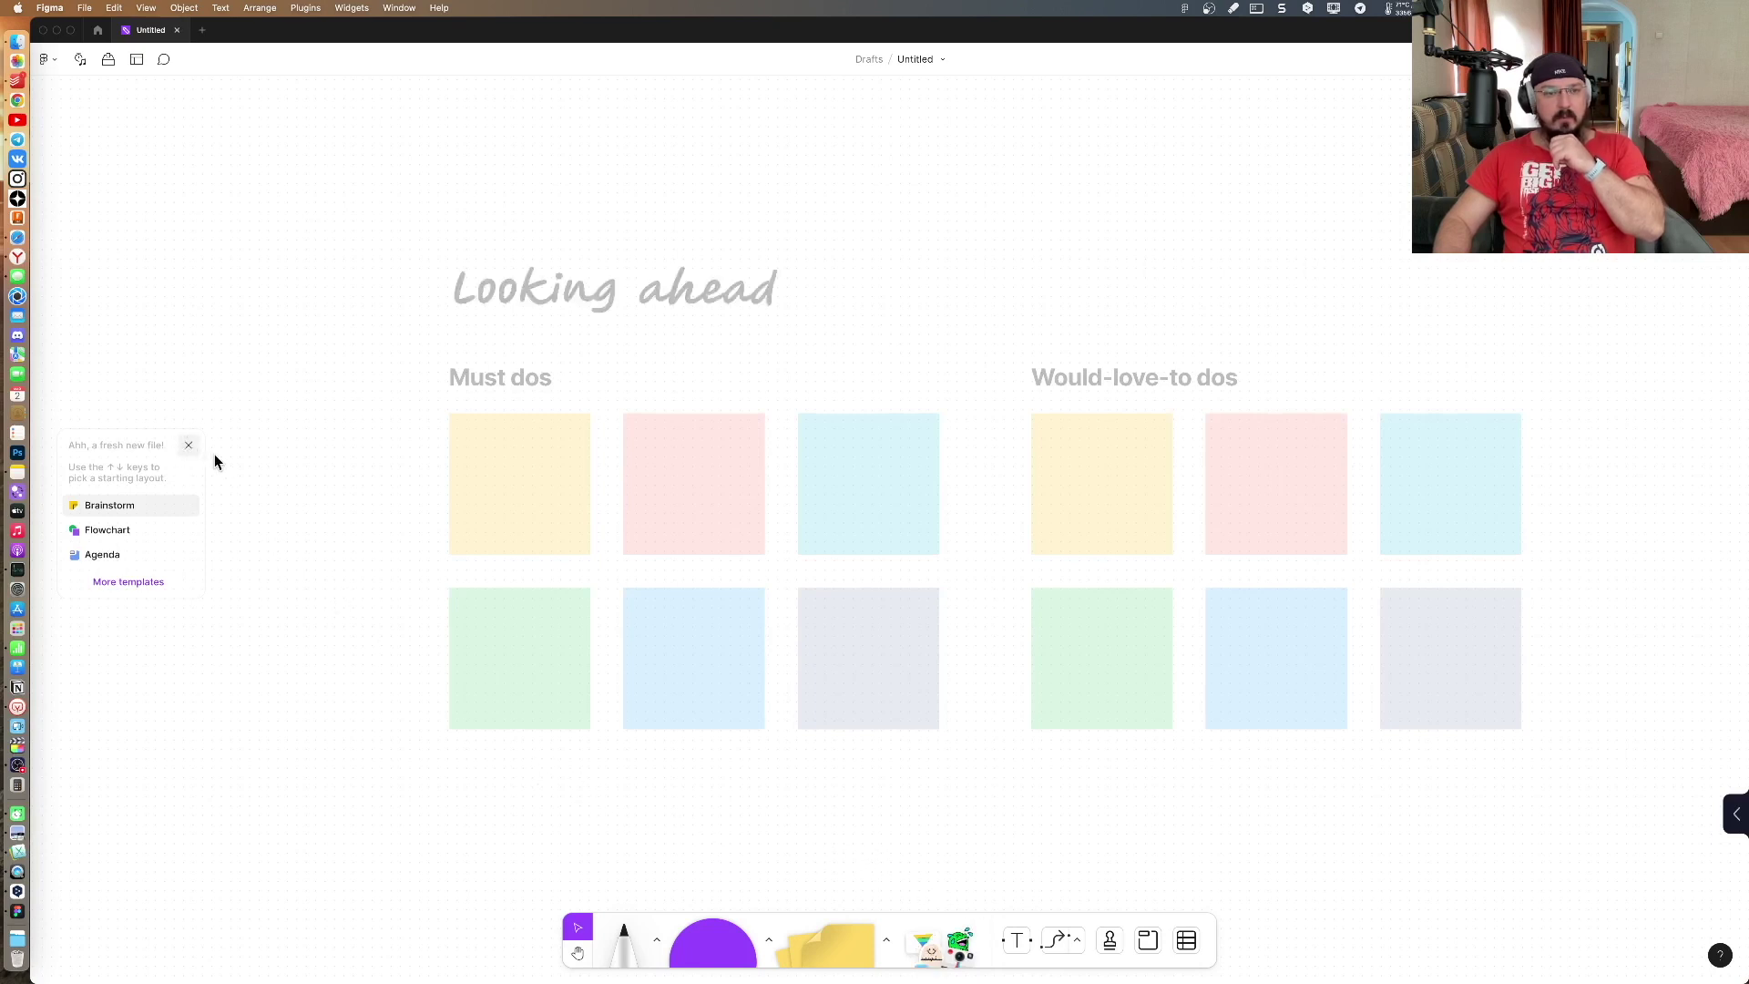
left_click(202, 458)
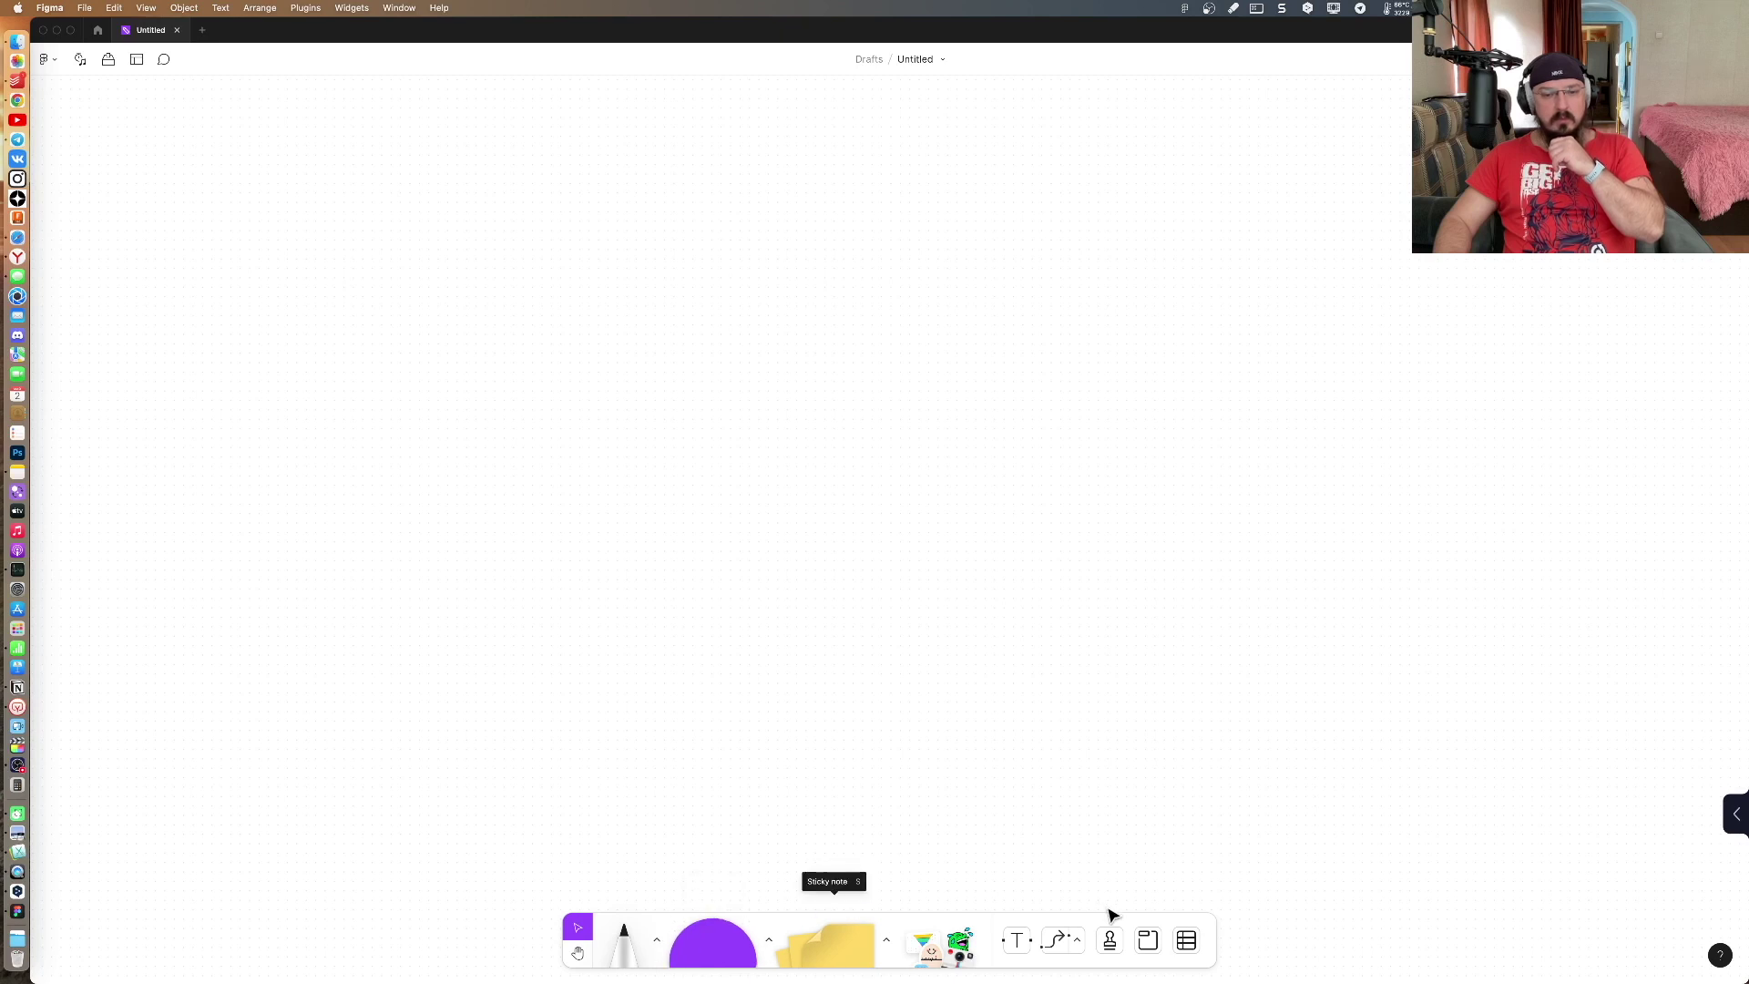
left_click(745, 948)
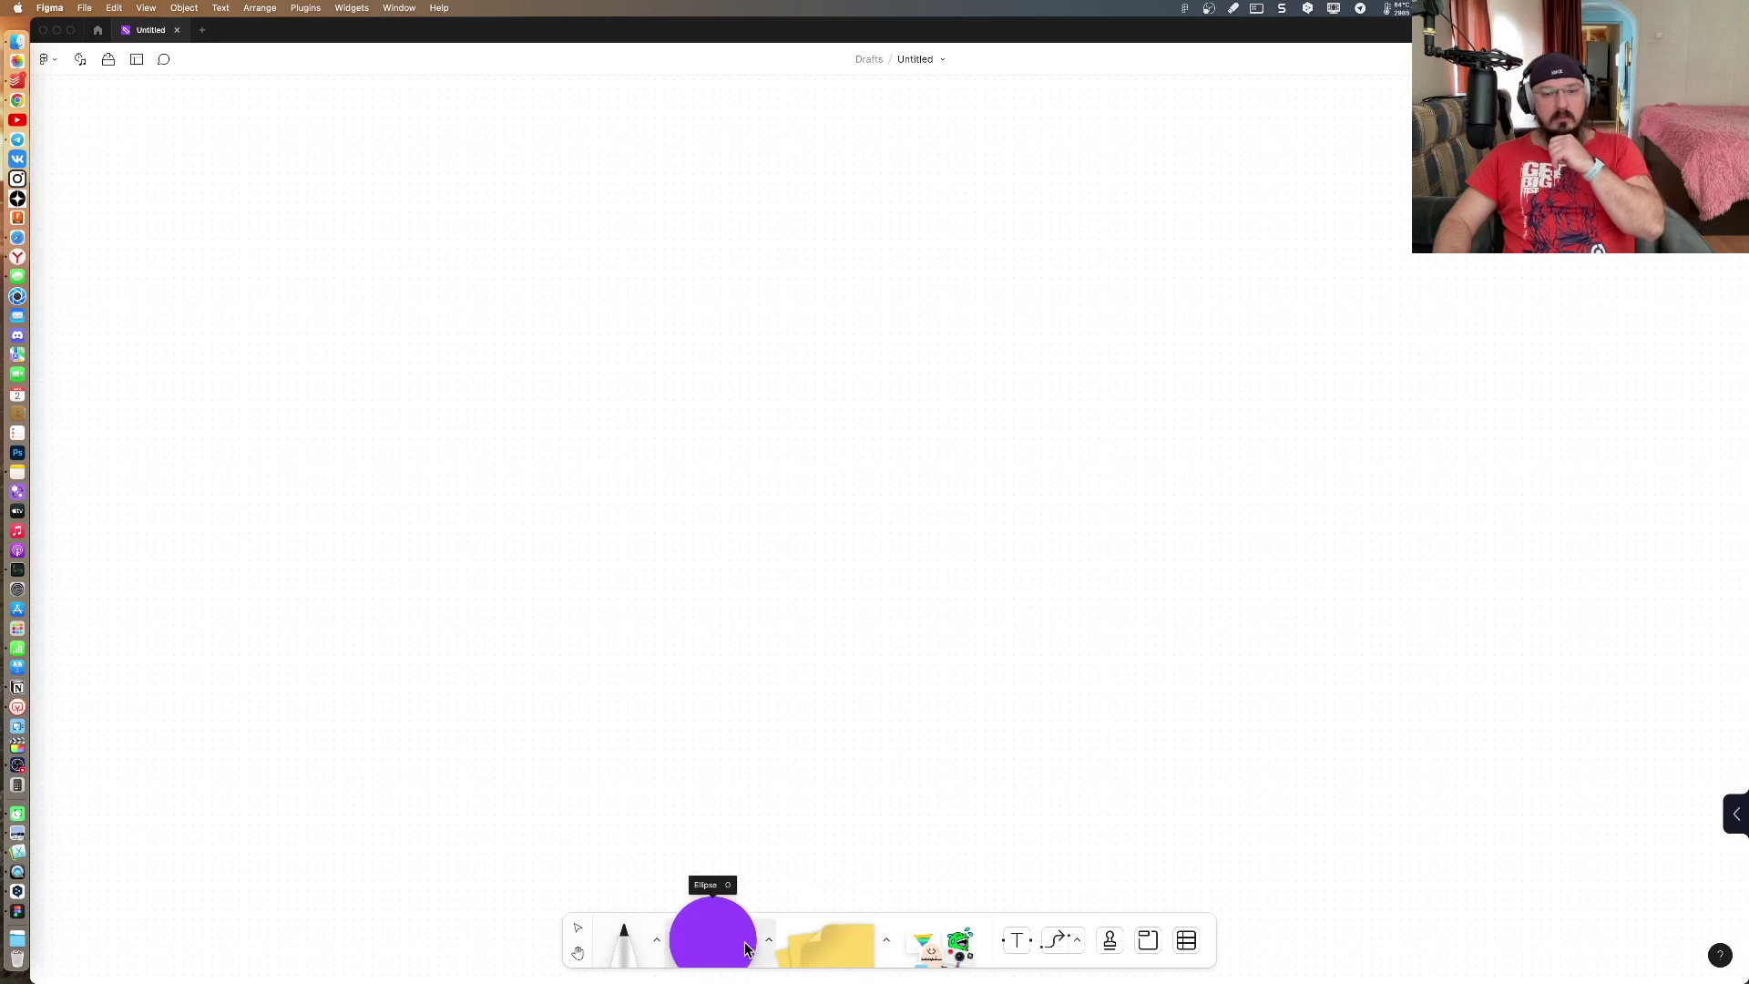
left_click(768, 938)
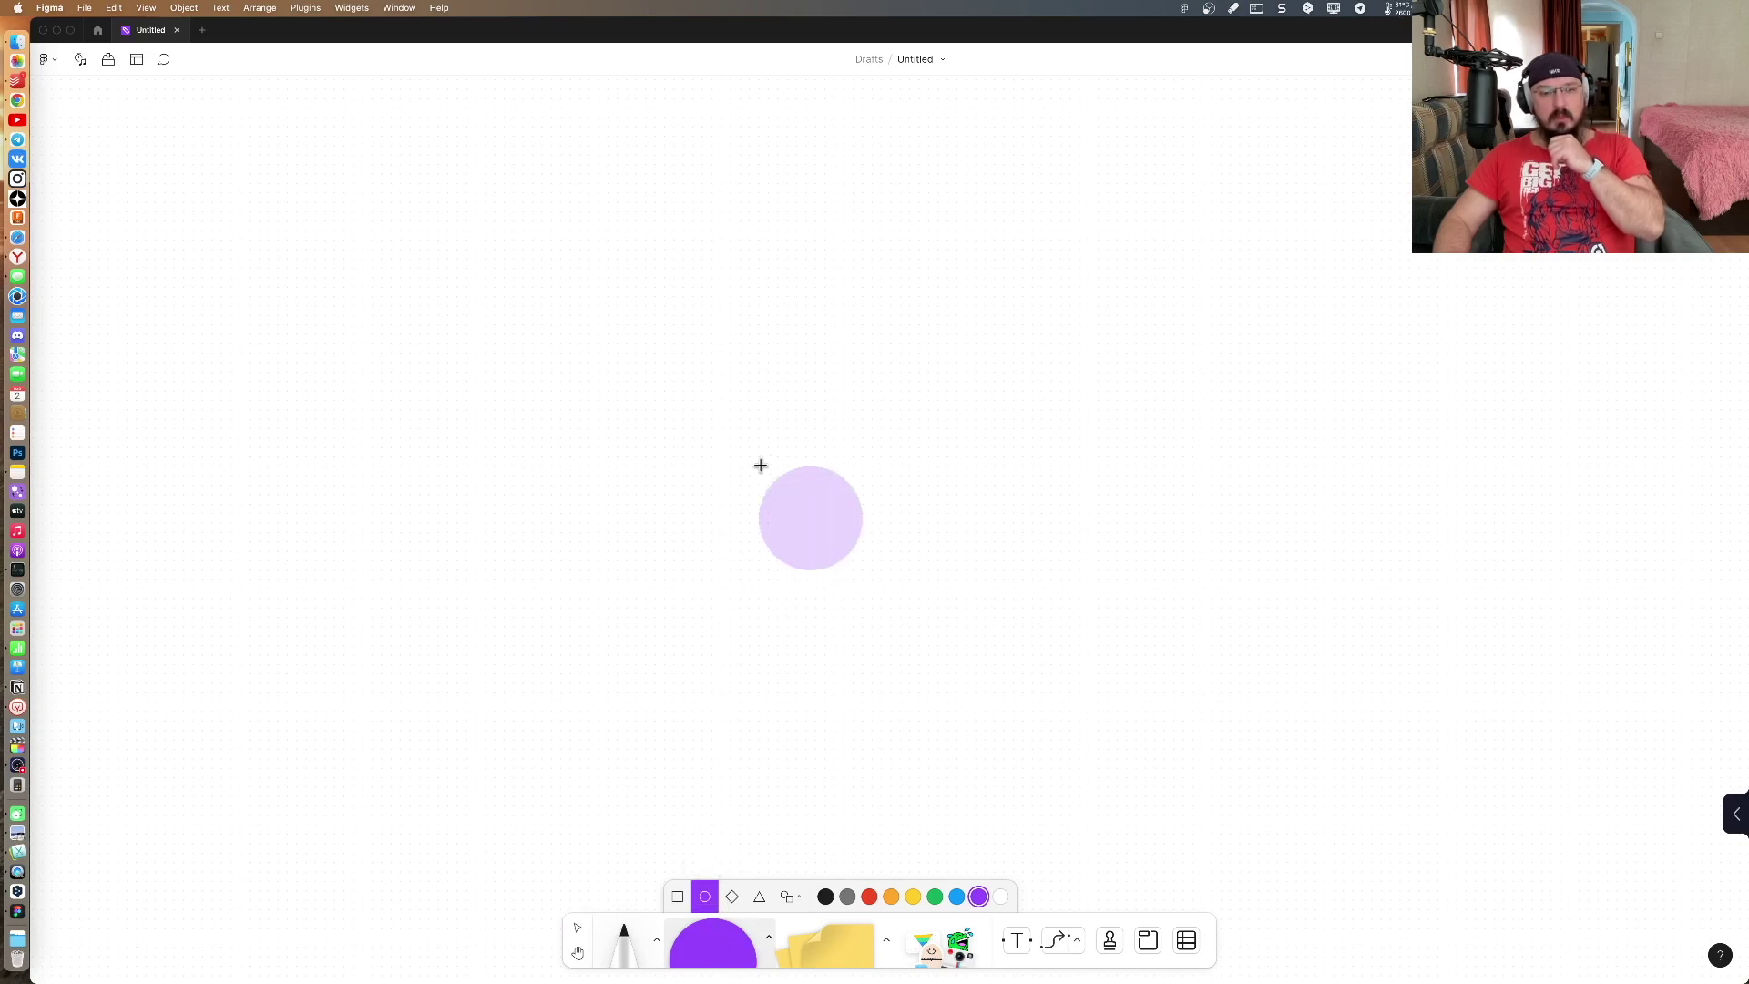
Step: Draw a purple circle near the board centre and label it 'РОМАН'
mouse_move(646, 391)
left_mouse_down()
mouse_move(976, 588)
mouse_move(972, 739)
left_mouse_up()
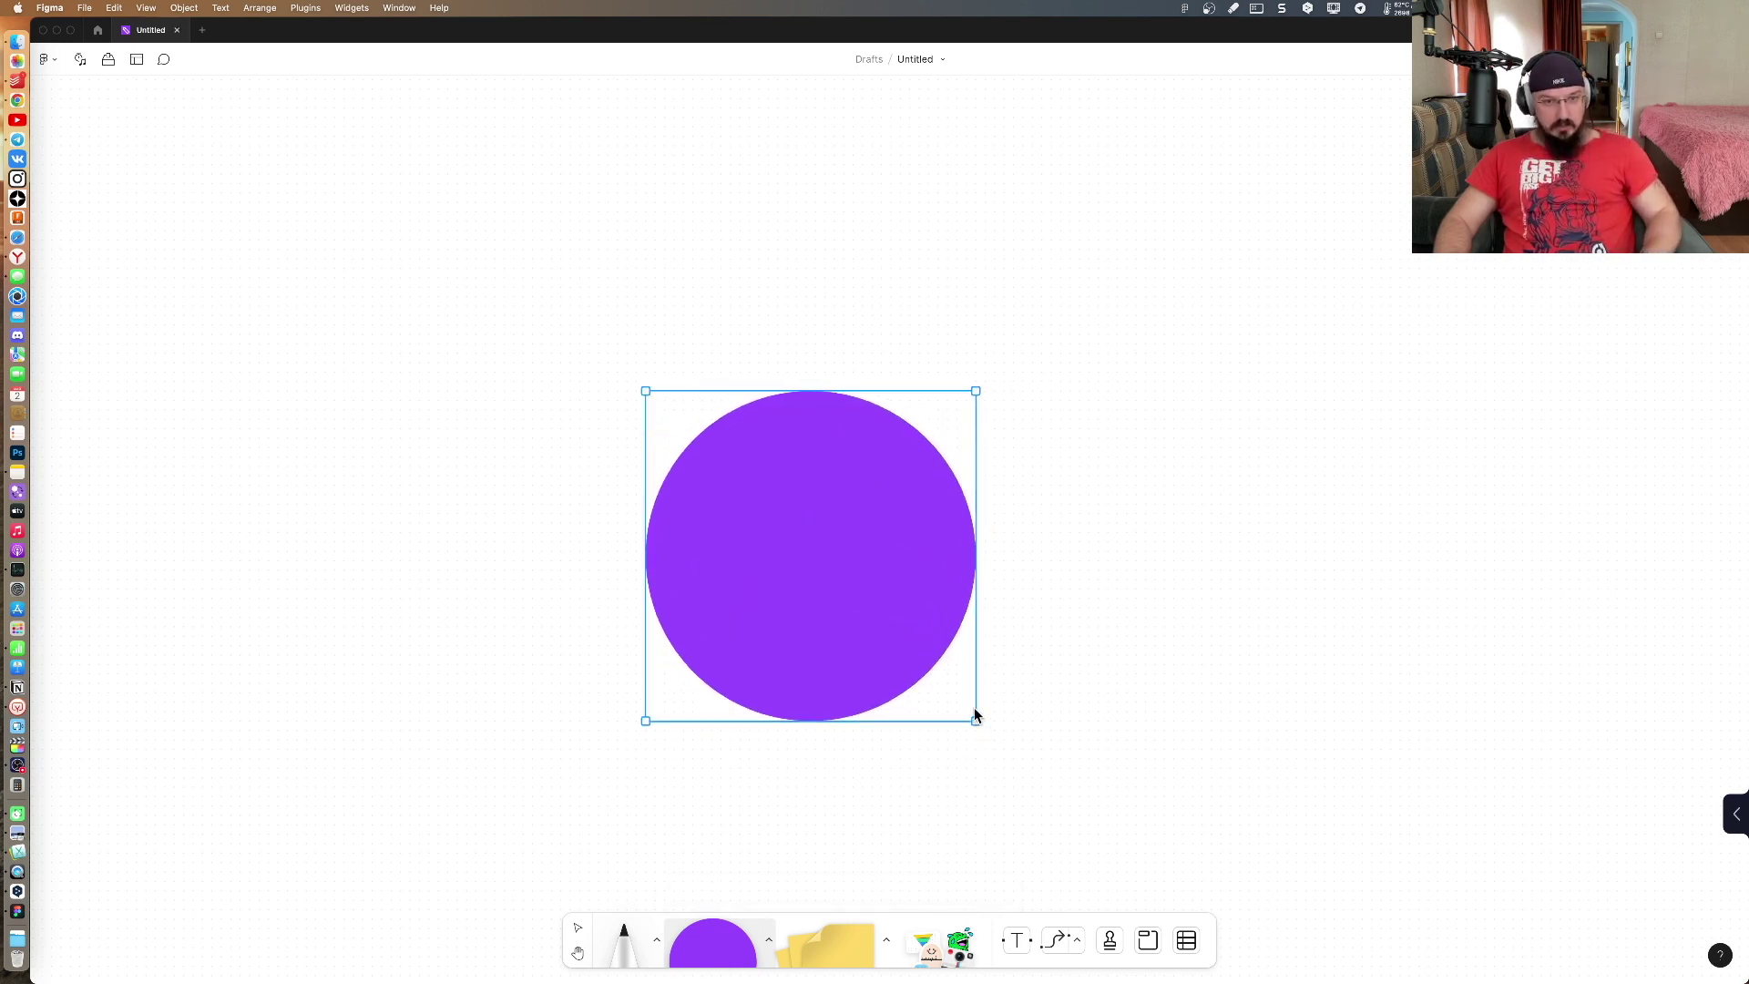
mouse_move(973, 739)
left_mouse_down()
mouse_move(891, 636)
mouse_move(943, 672)
left_mouse_up()
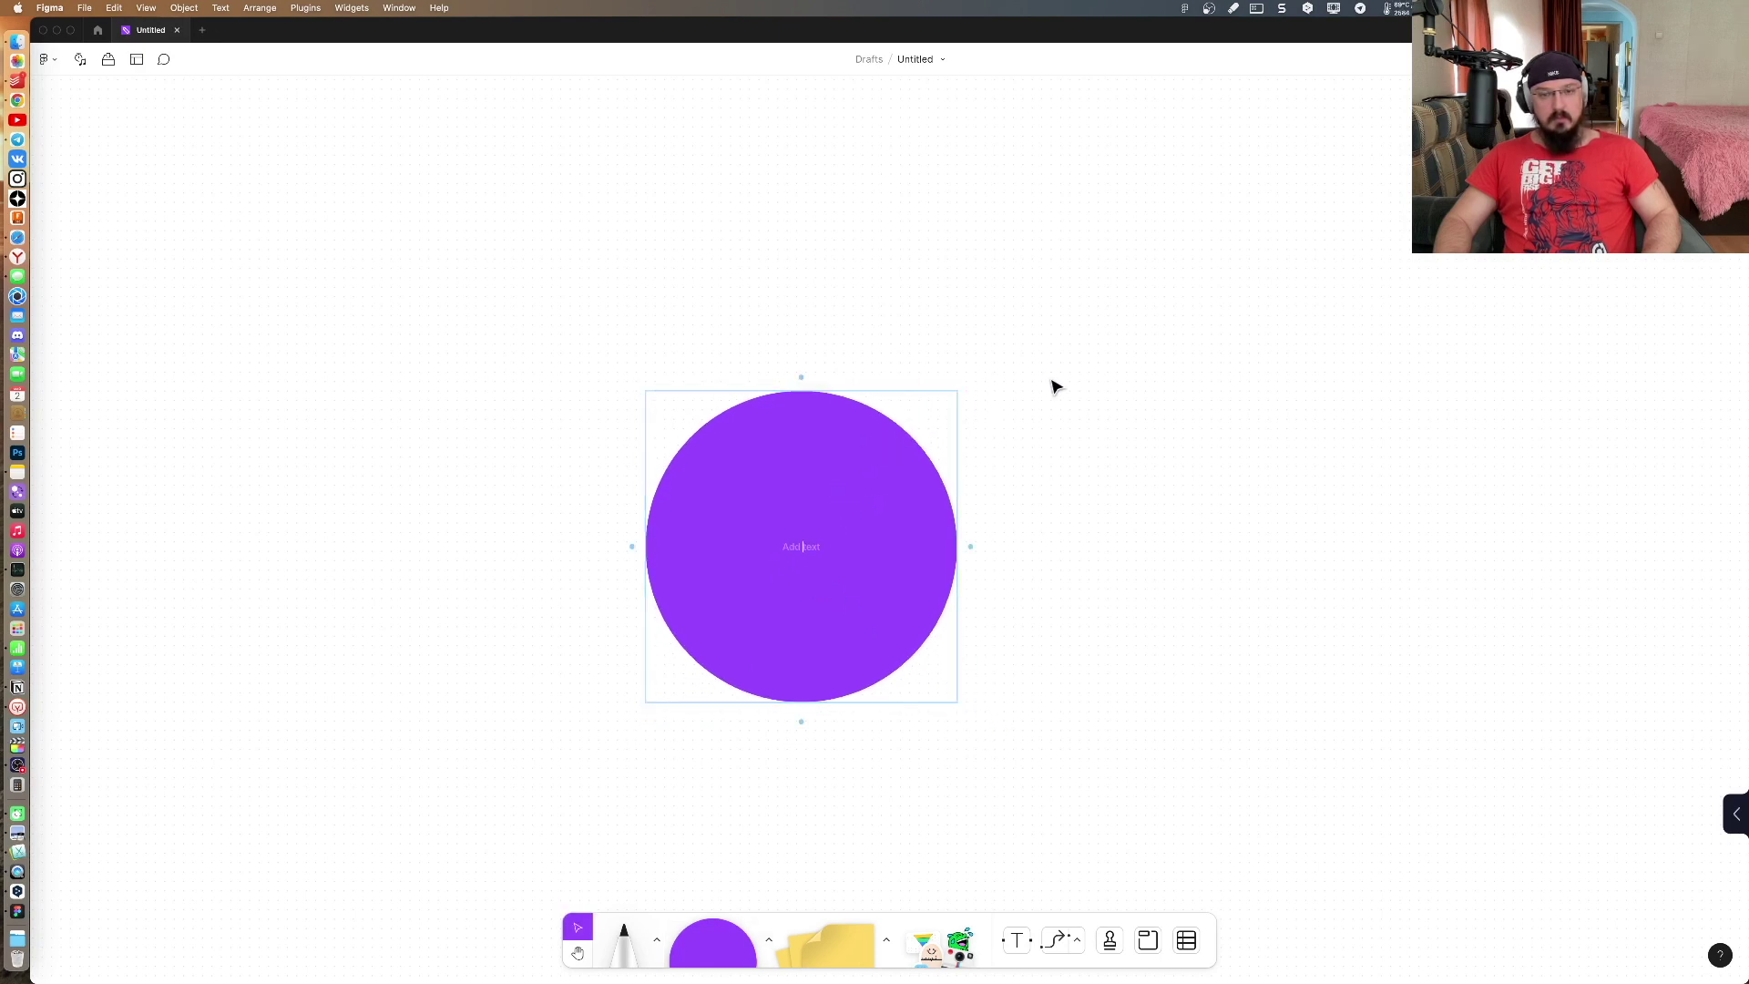
mouse_move(850, 537)
left_mouse_down()
mouse_move(890, 473)
mouse_move(929, 464)
mouse_move(915, 471)
left_mouse_up()
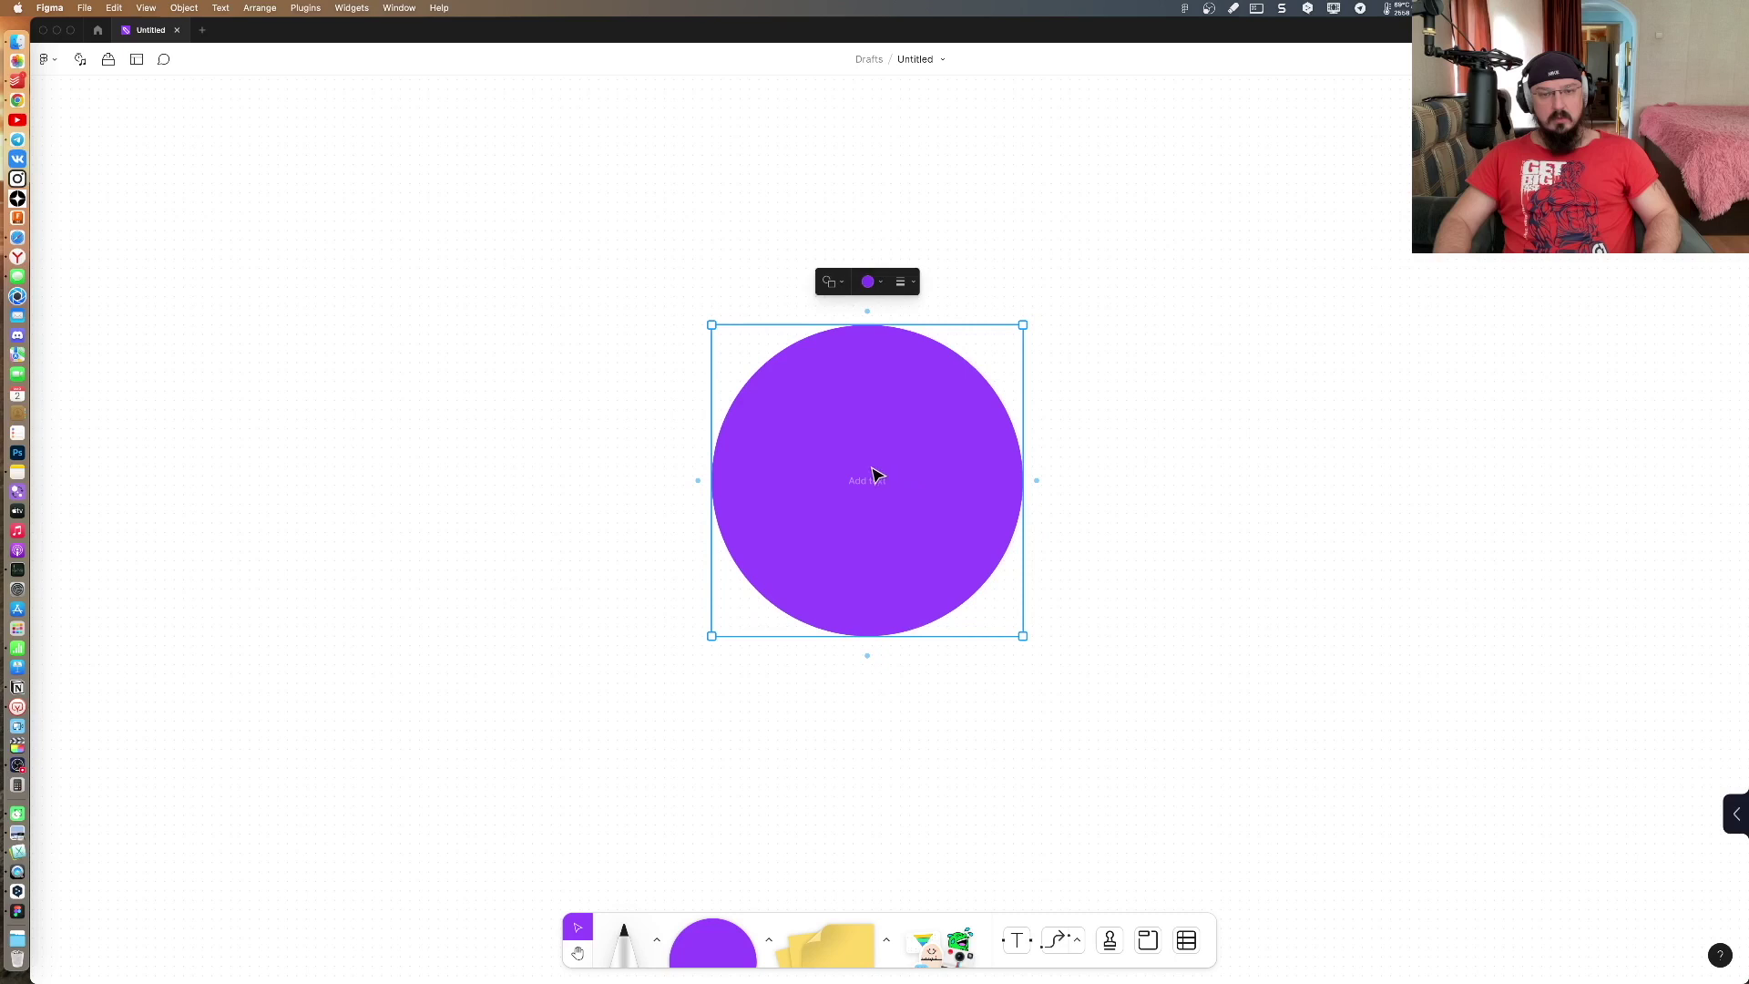
double_click(876, 477)
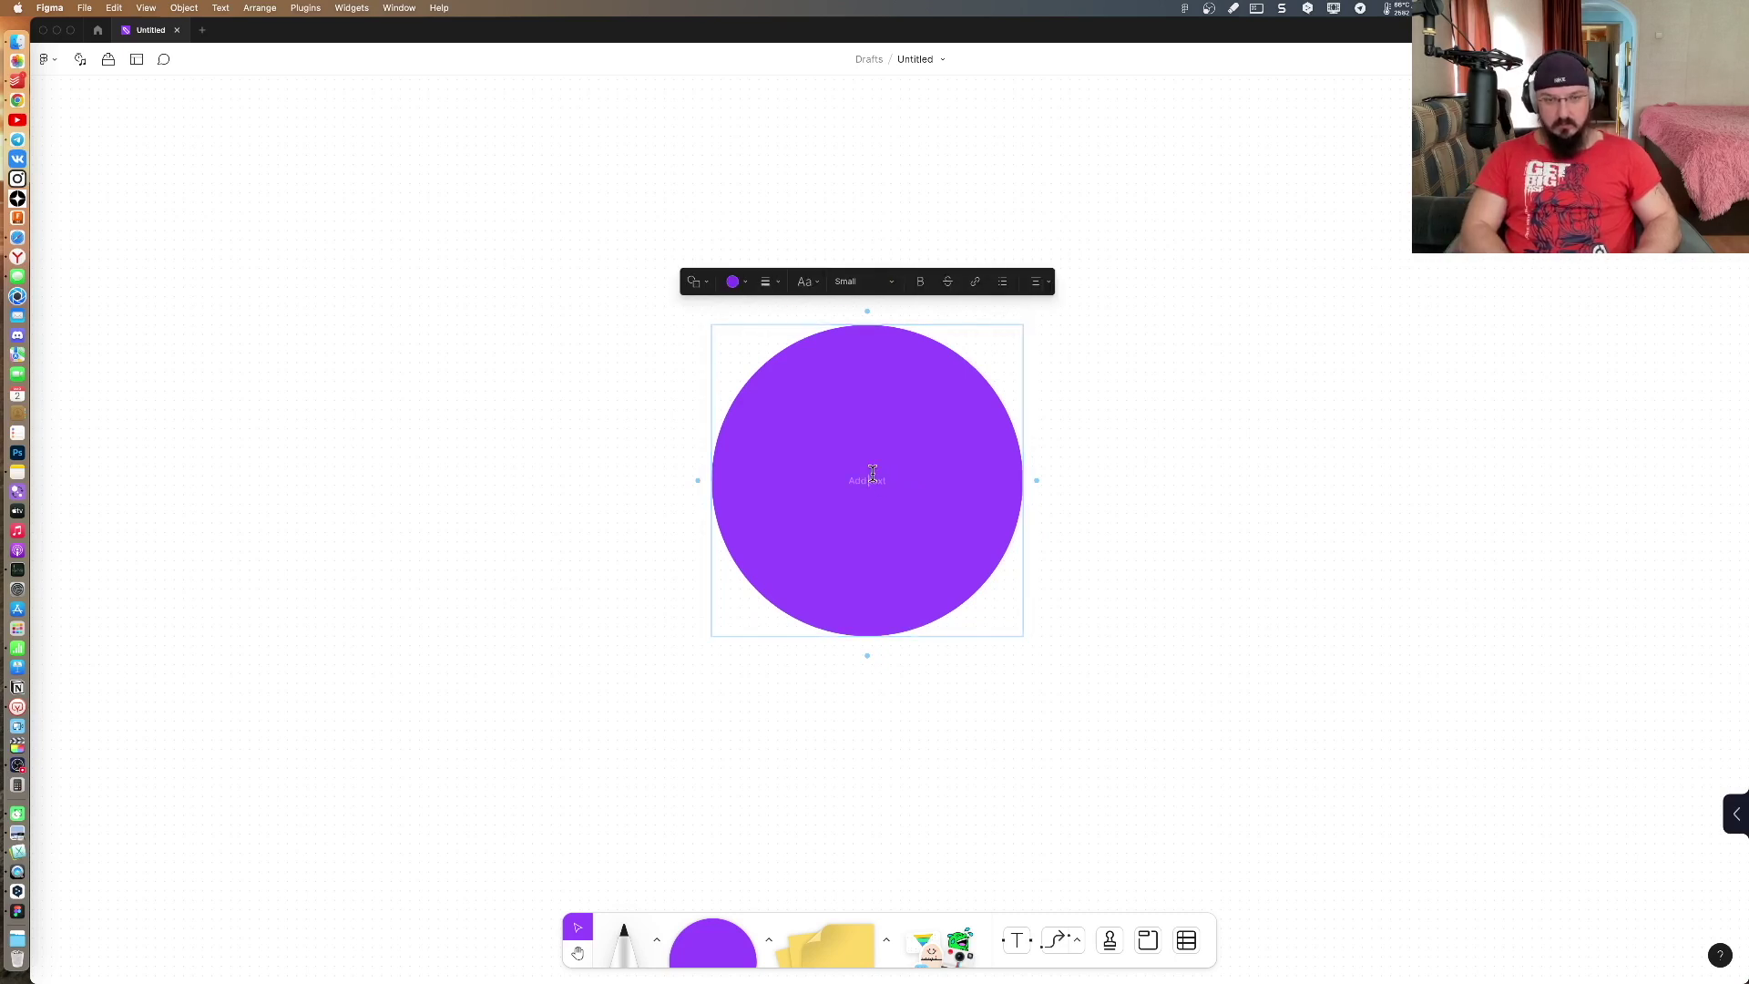
type("РОМАН")
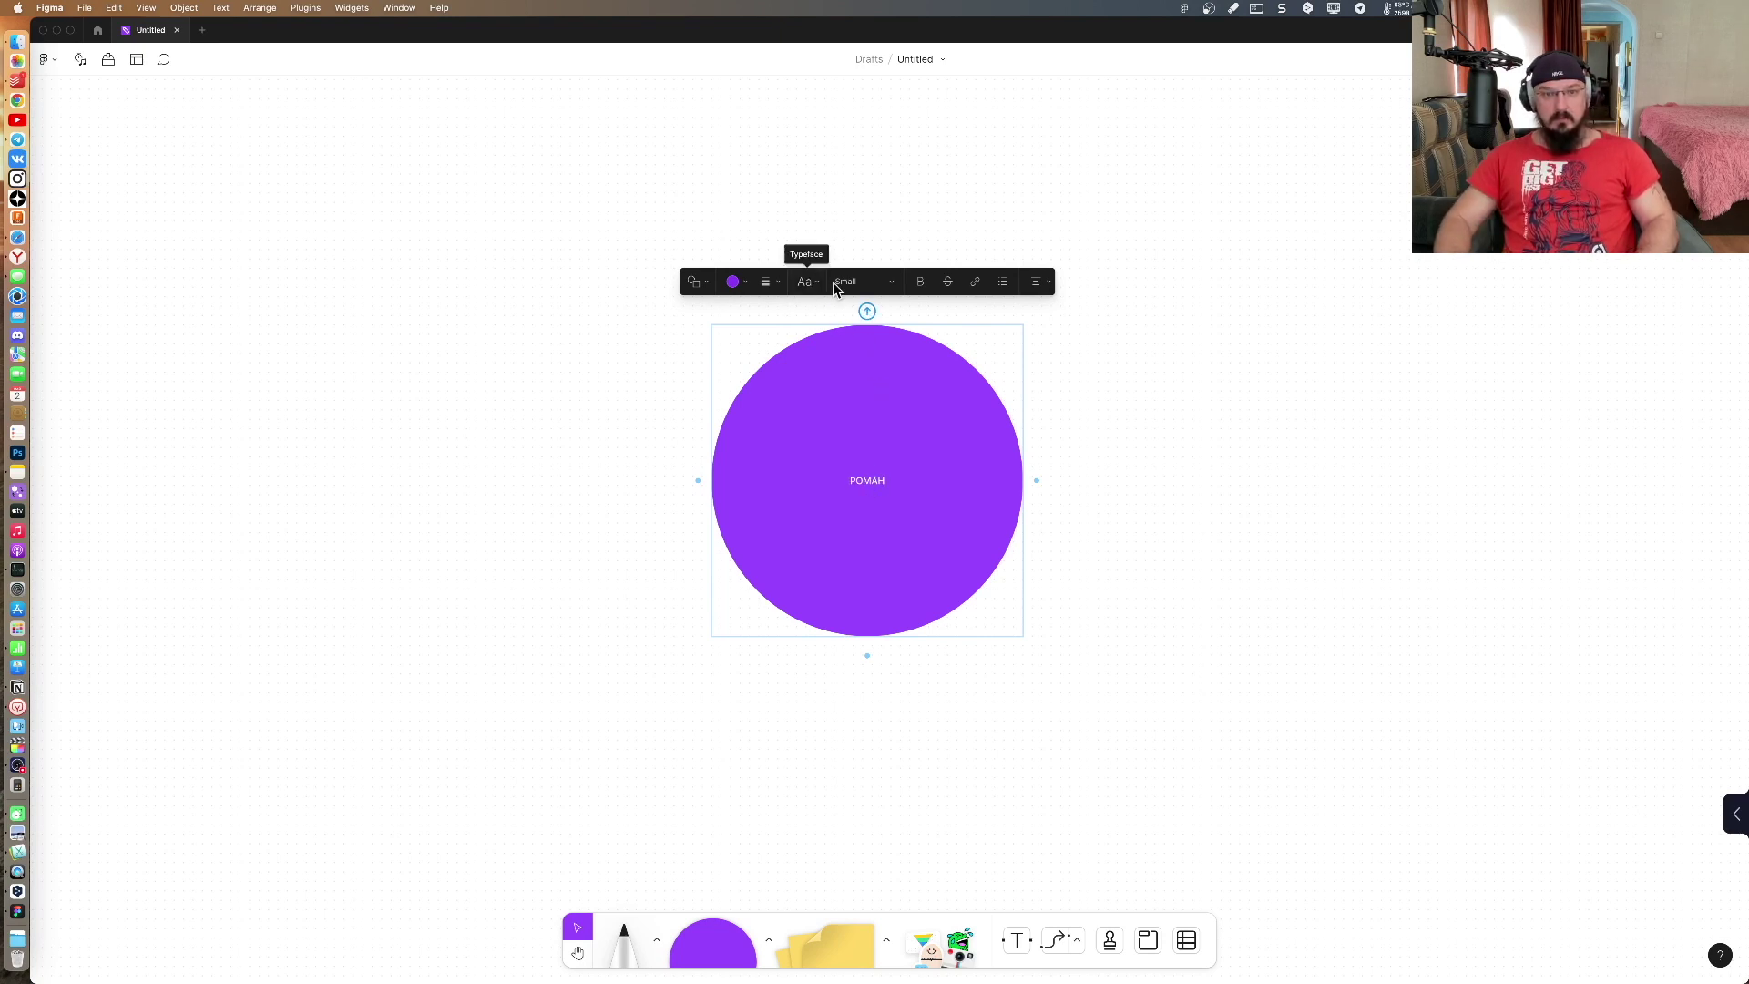
Step: Set the РОМАН label to Huge text size and nudge the circle slightly up
left_click(868, 479)
left_click(805, 287)
left_click(865, 288)
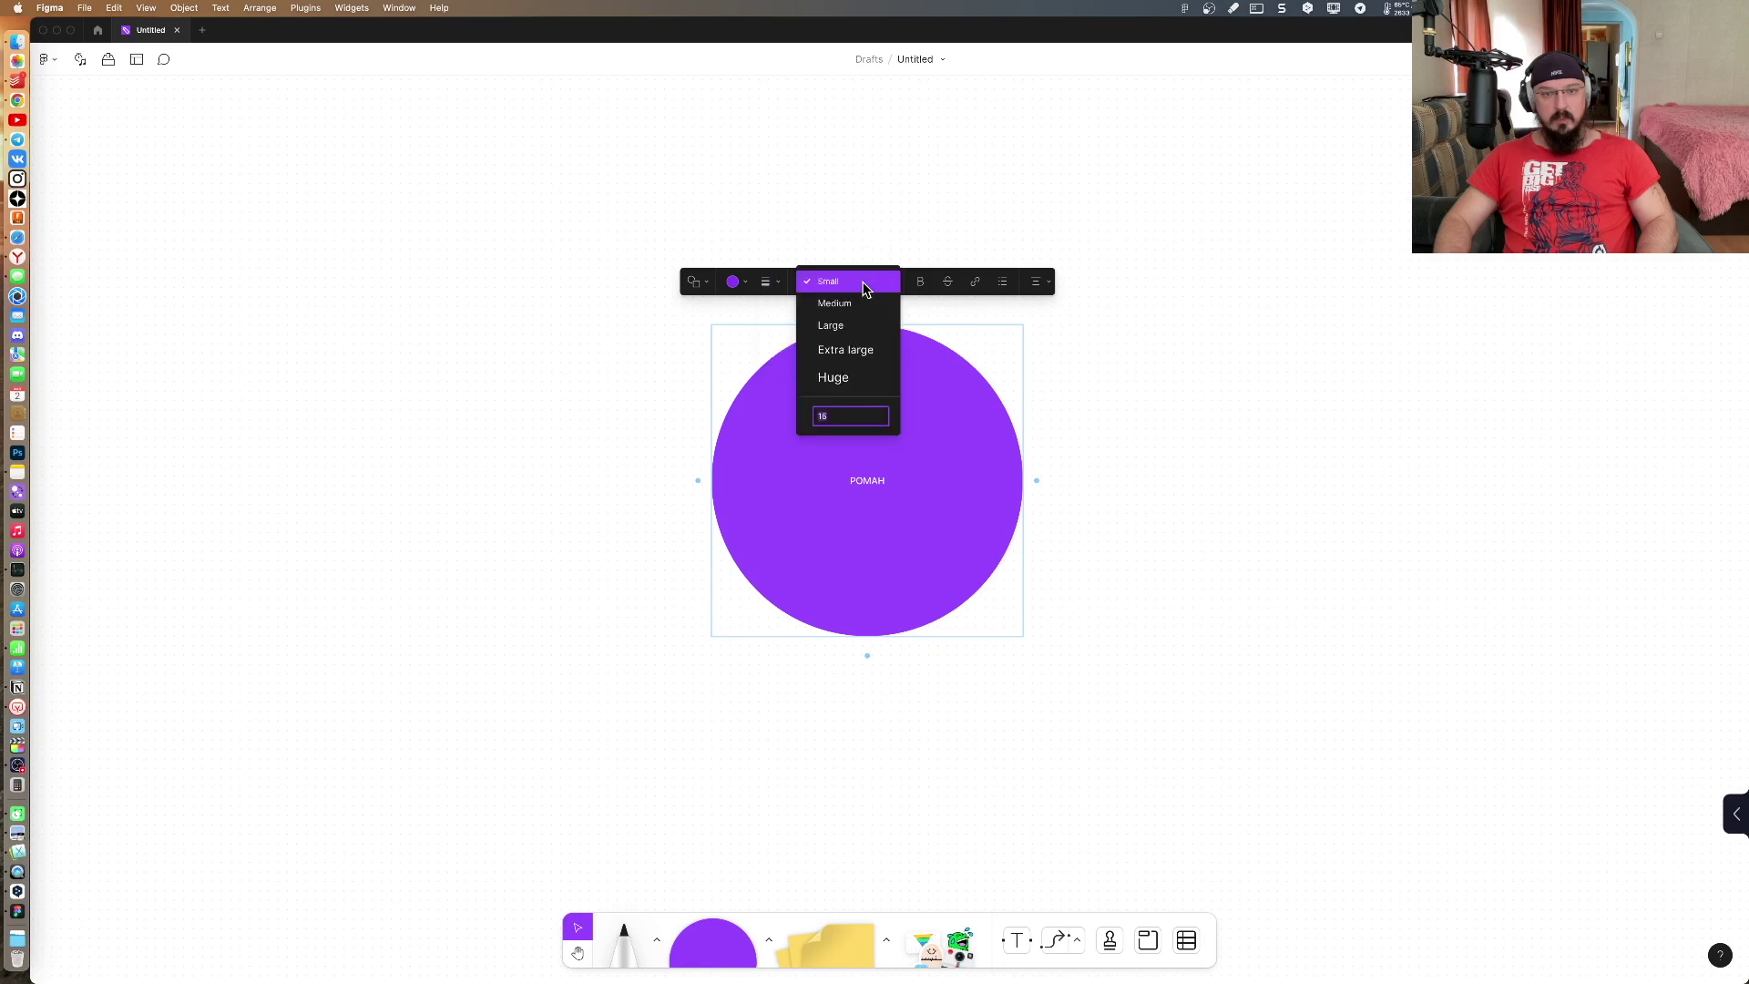
left_click(833, 377)
left_click(1120, 458)
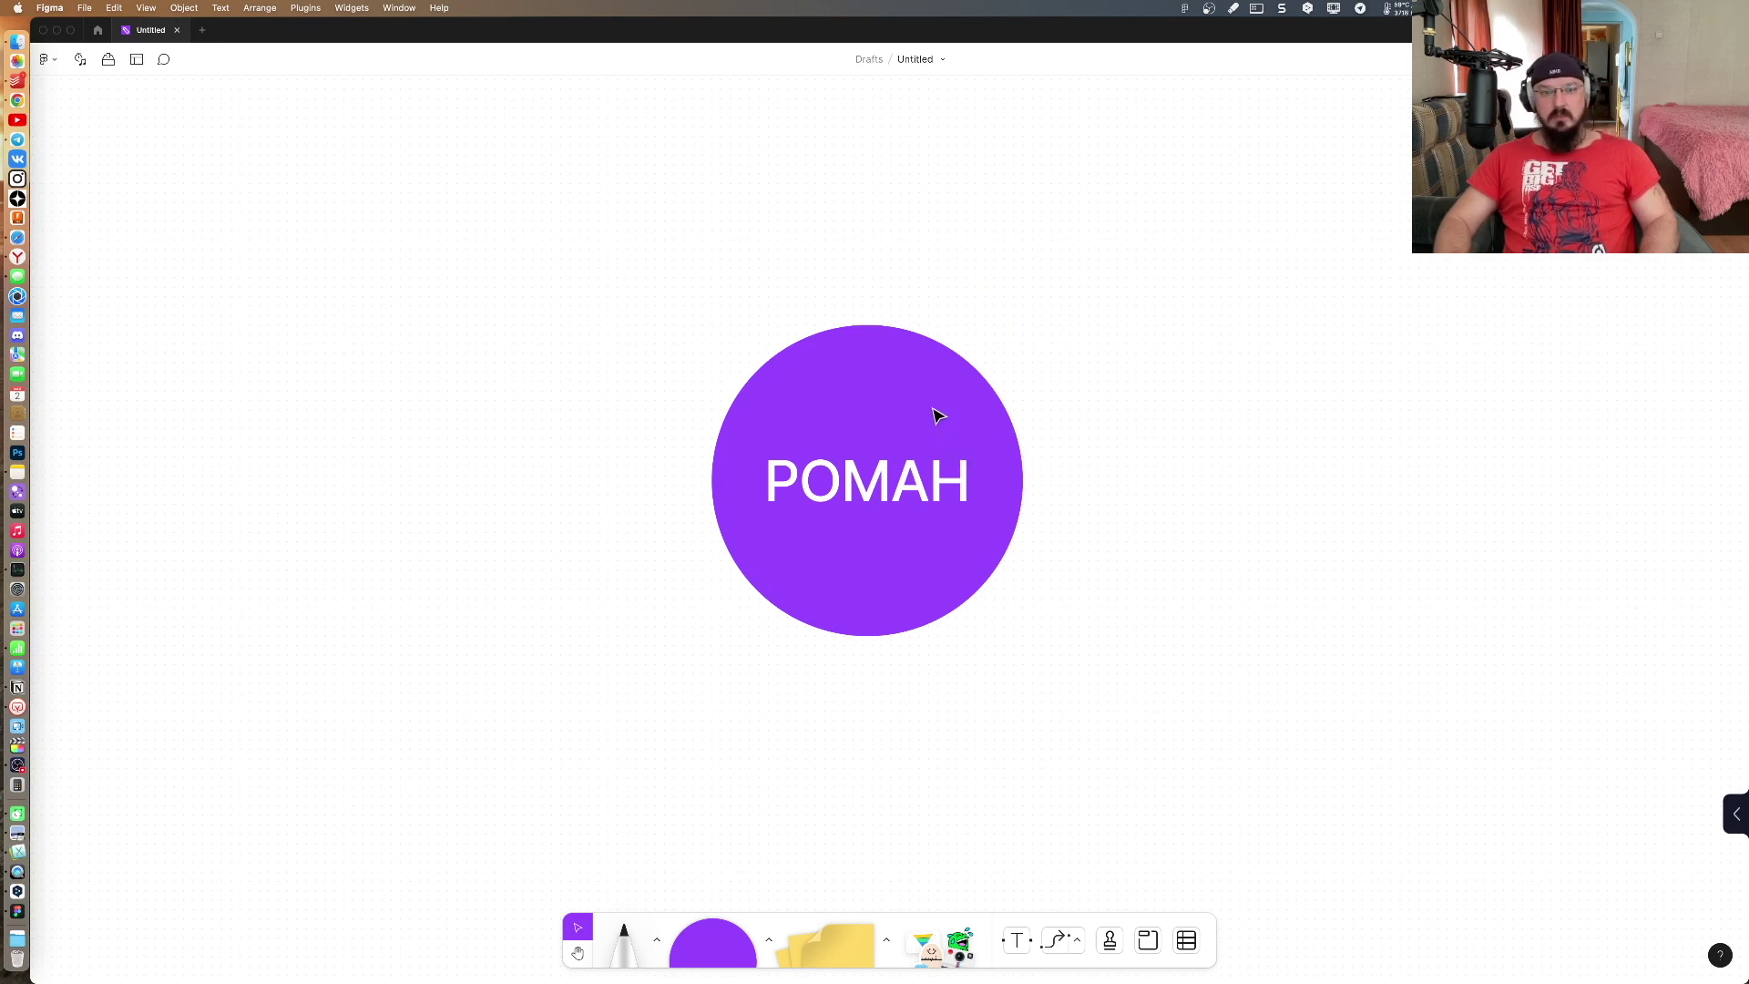
left_click_drag(938, 412, 946, 391)
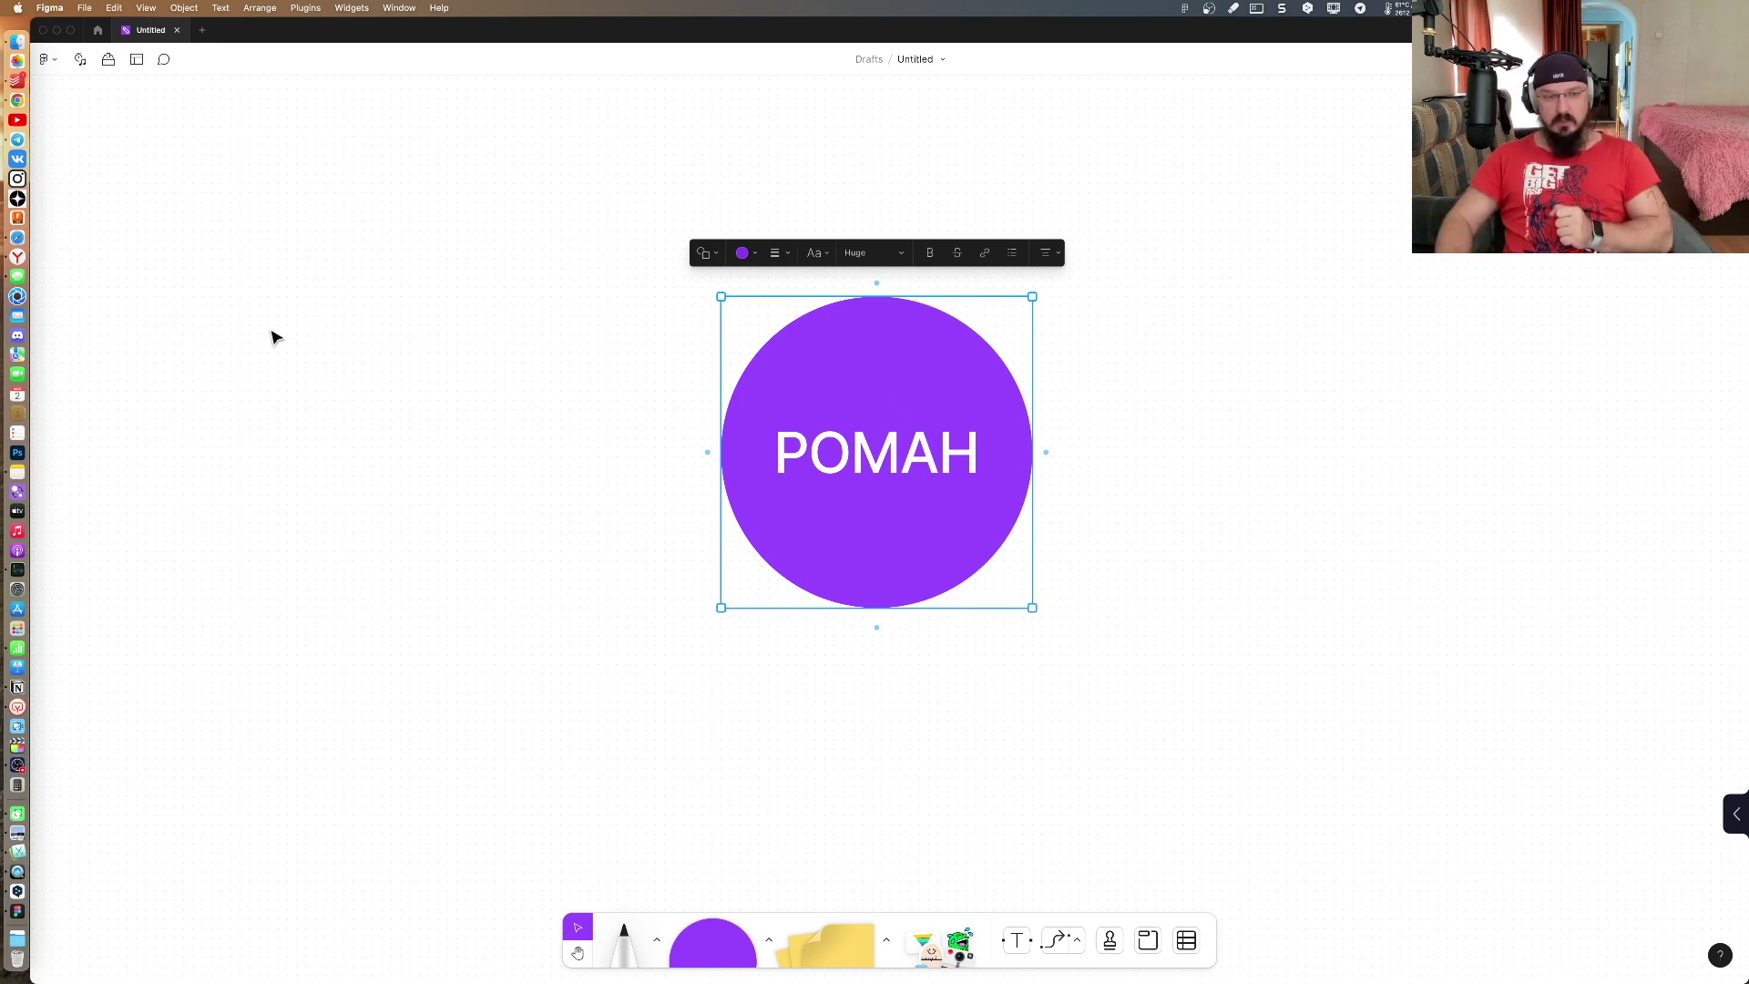
Step: Move the РОМАН circle right and add a connected circle to its right
mouse_move(879, 370)
left_mouse_down()
mouse_move(1381, 422)
mouse_move(1385, 406)
mouse_move(1209, 407)
left_mouse_up()
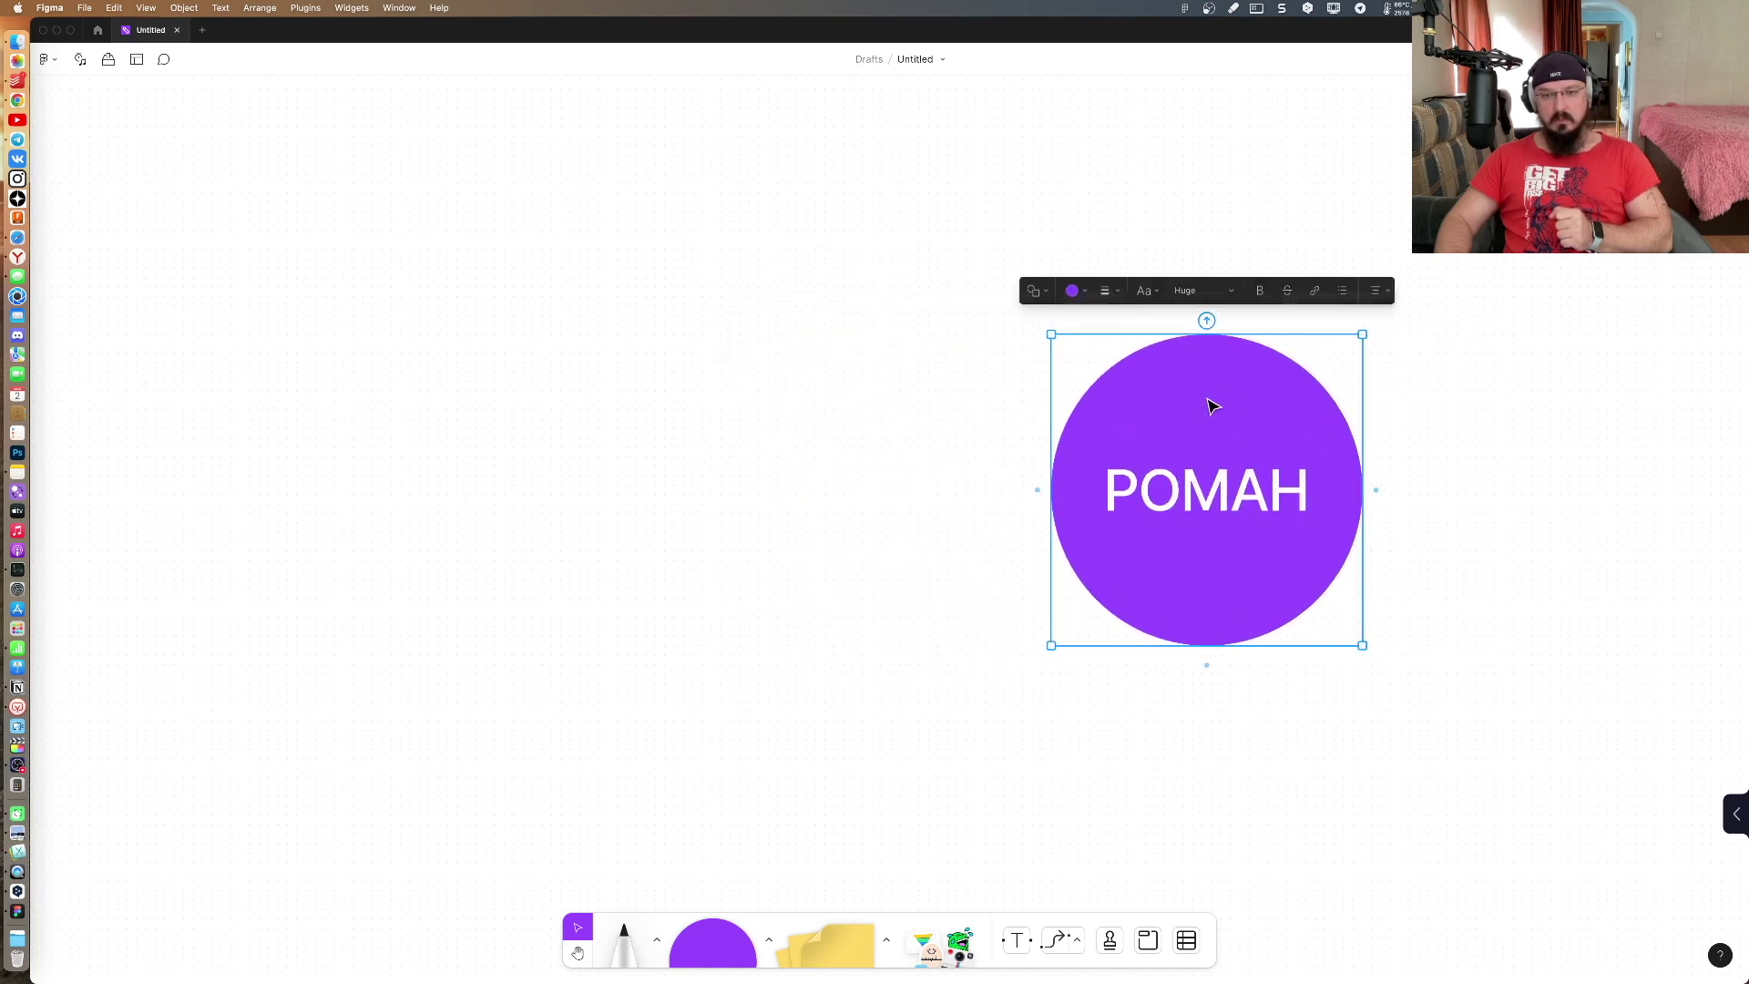
left_click(768, 939)
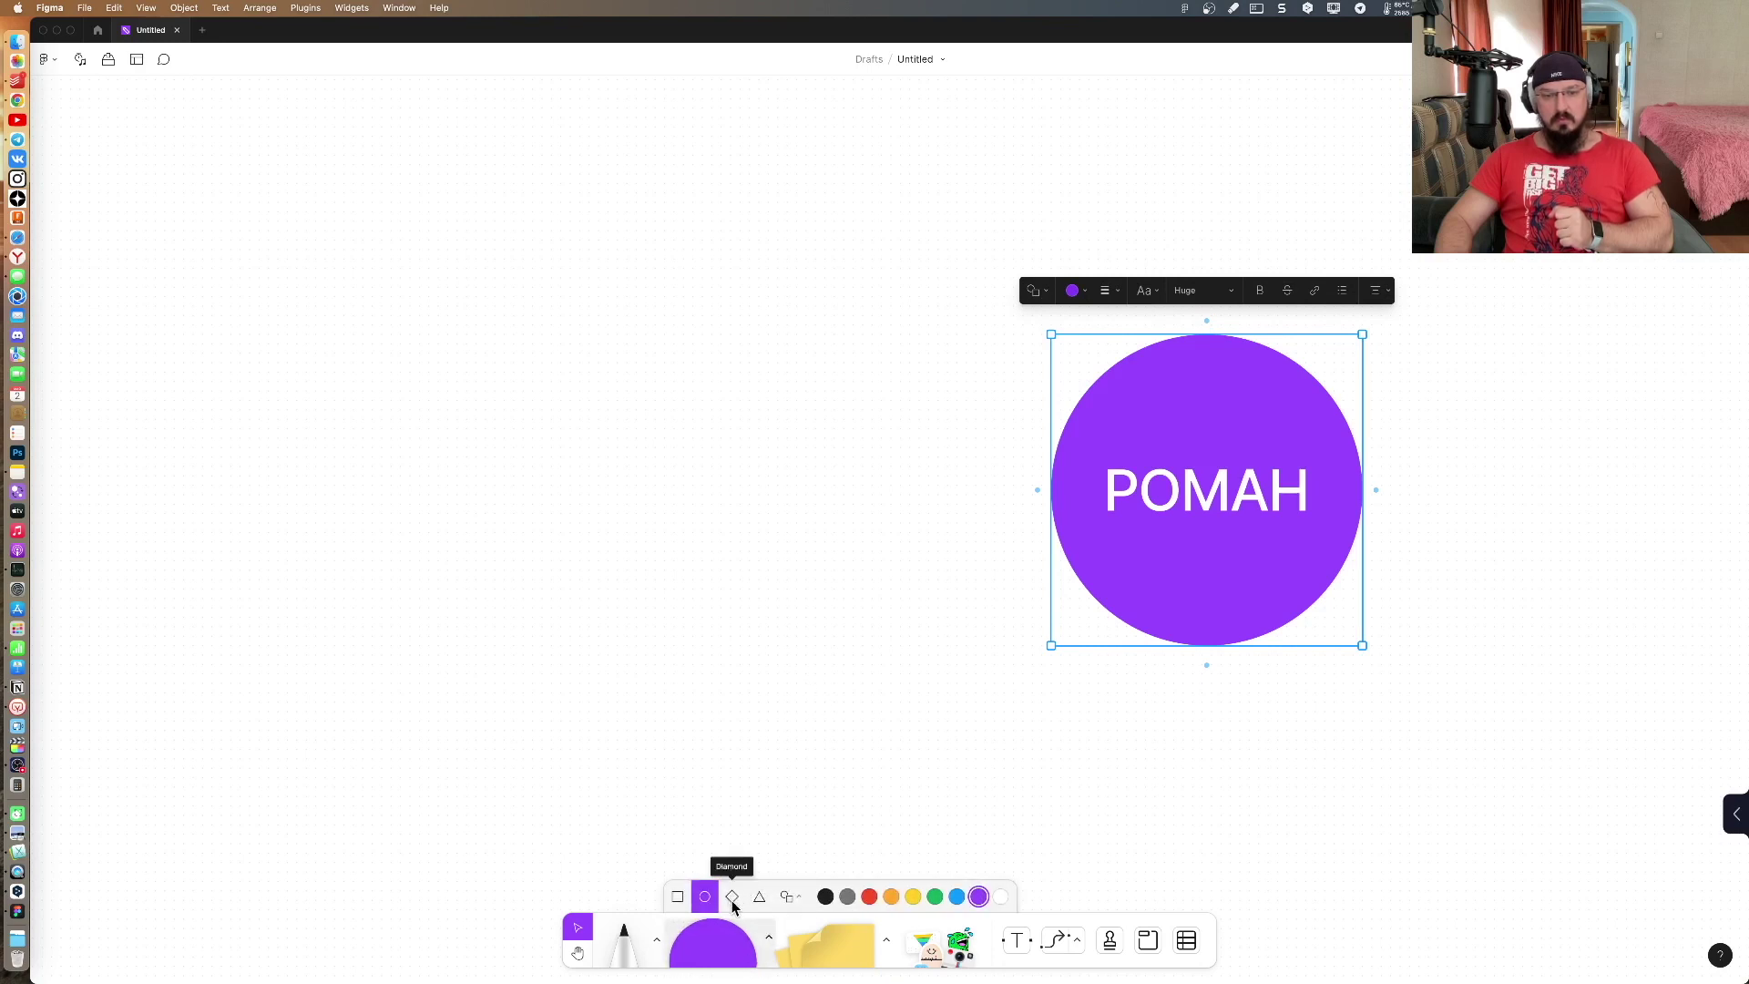
left_click(677, 898)
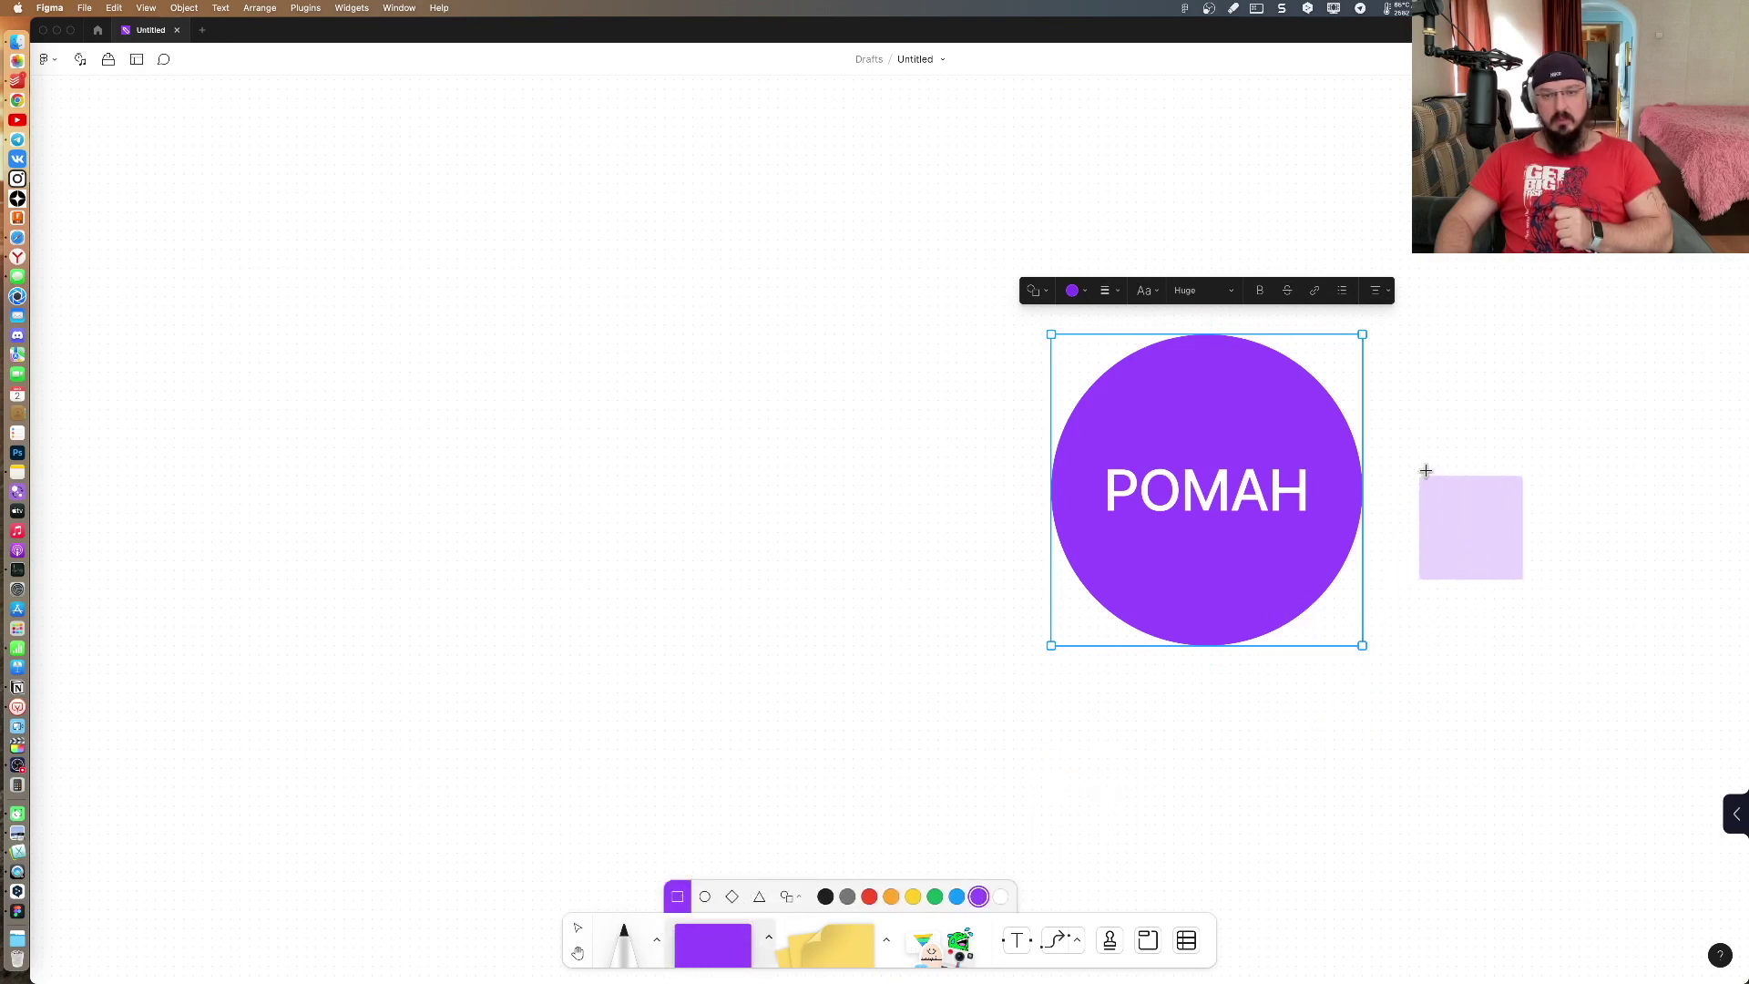
key("Escape")
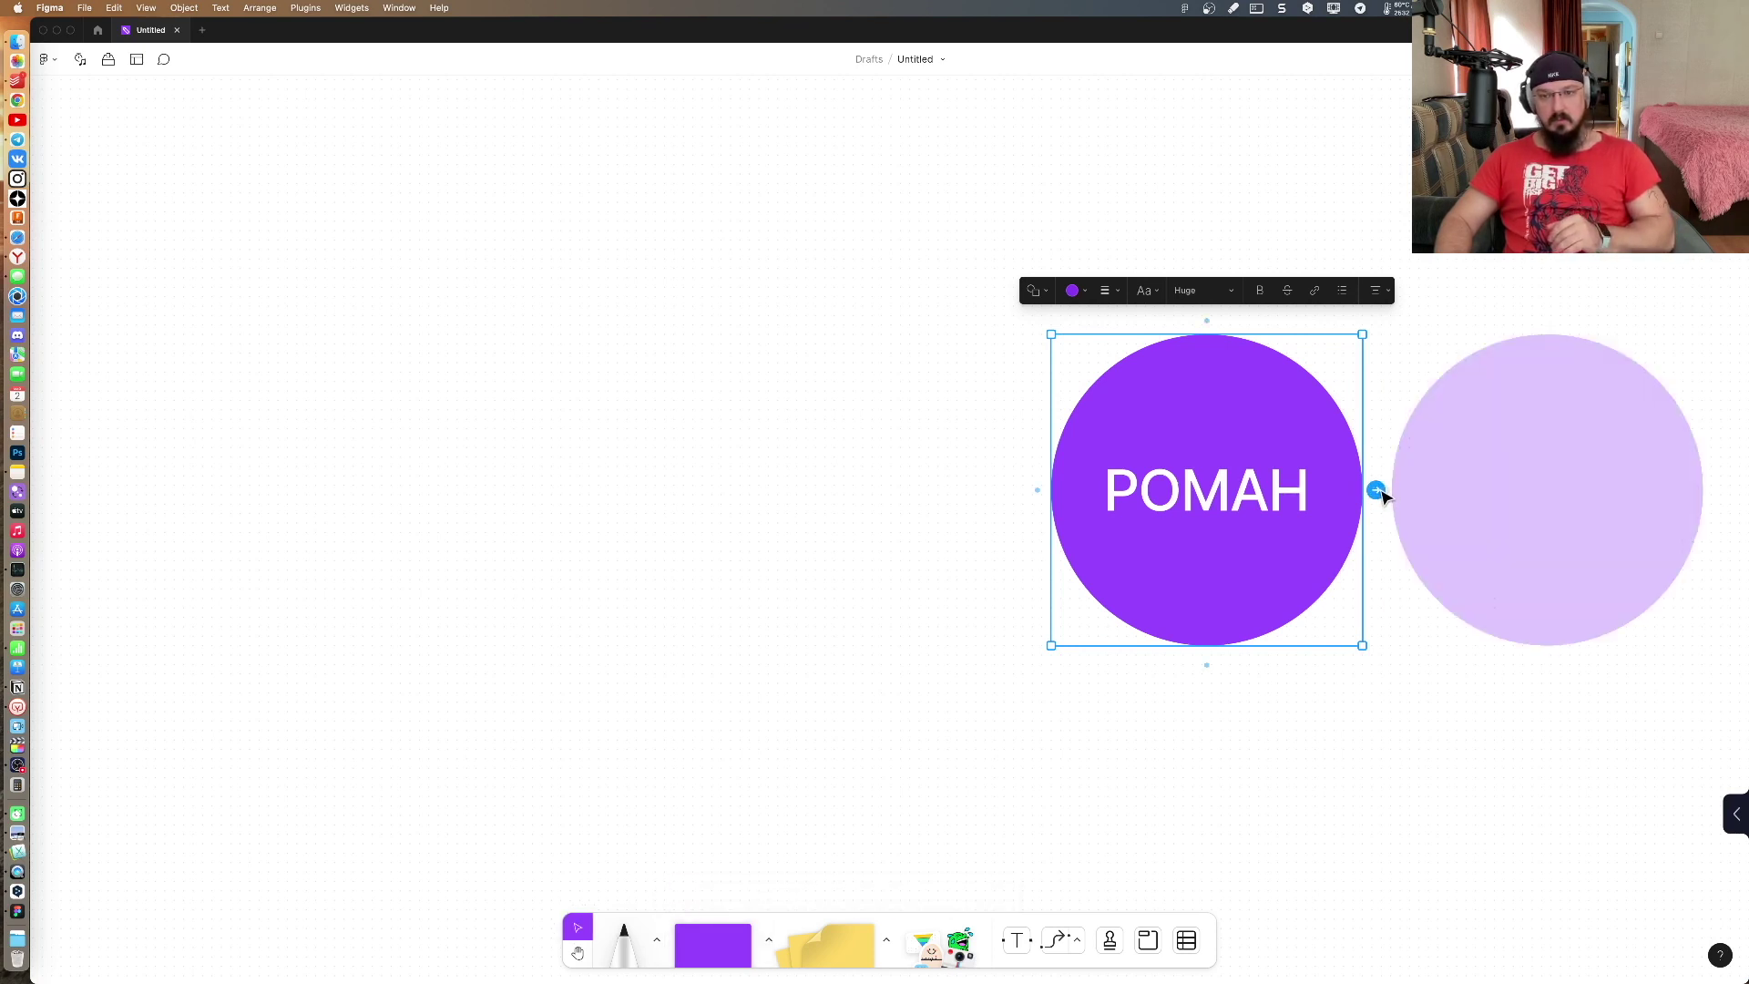
left_click(1376, 491)
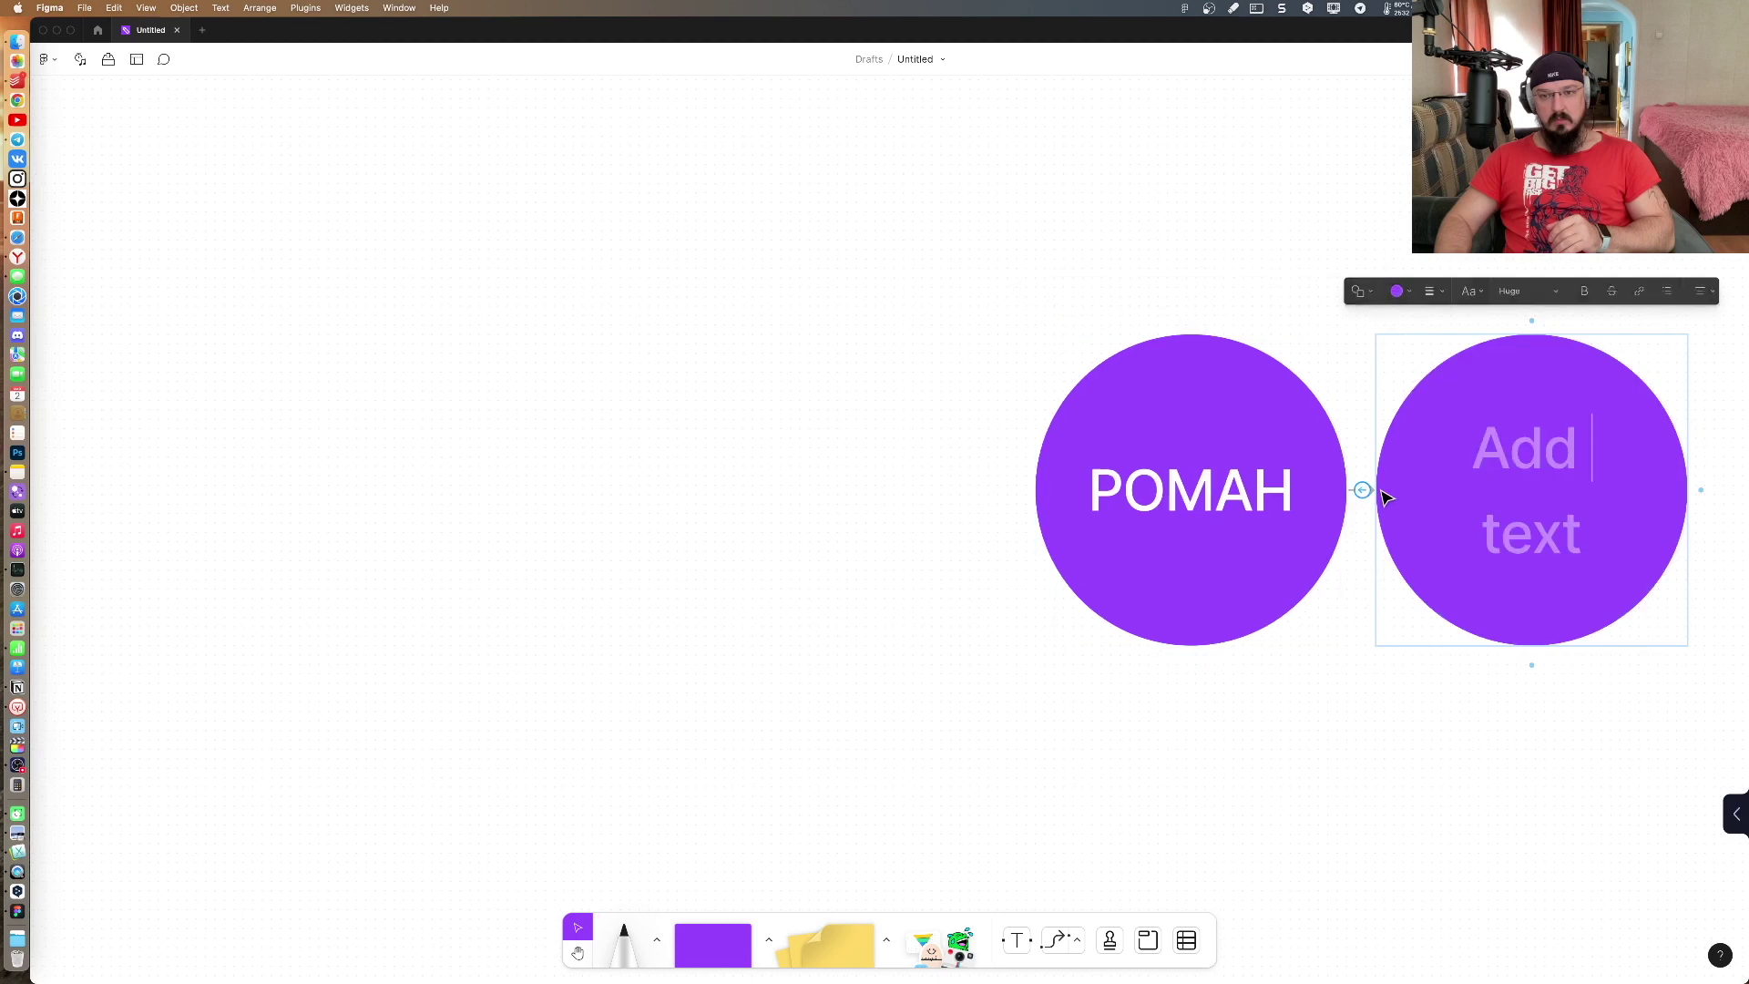
Step: Turn the connected circle into a square and dictate its label 'Размещение на сайты'
left_click(1397, 292)
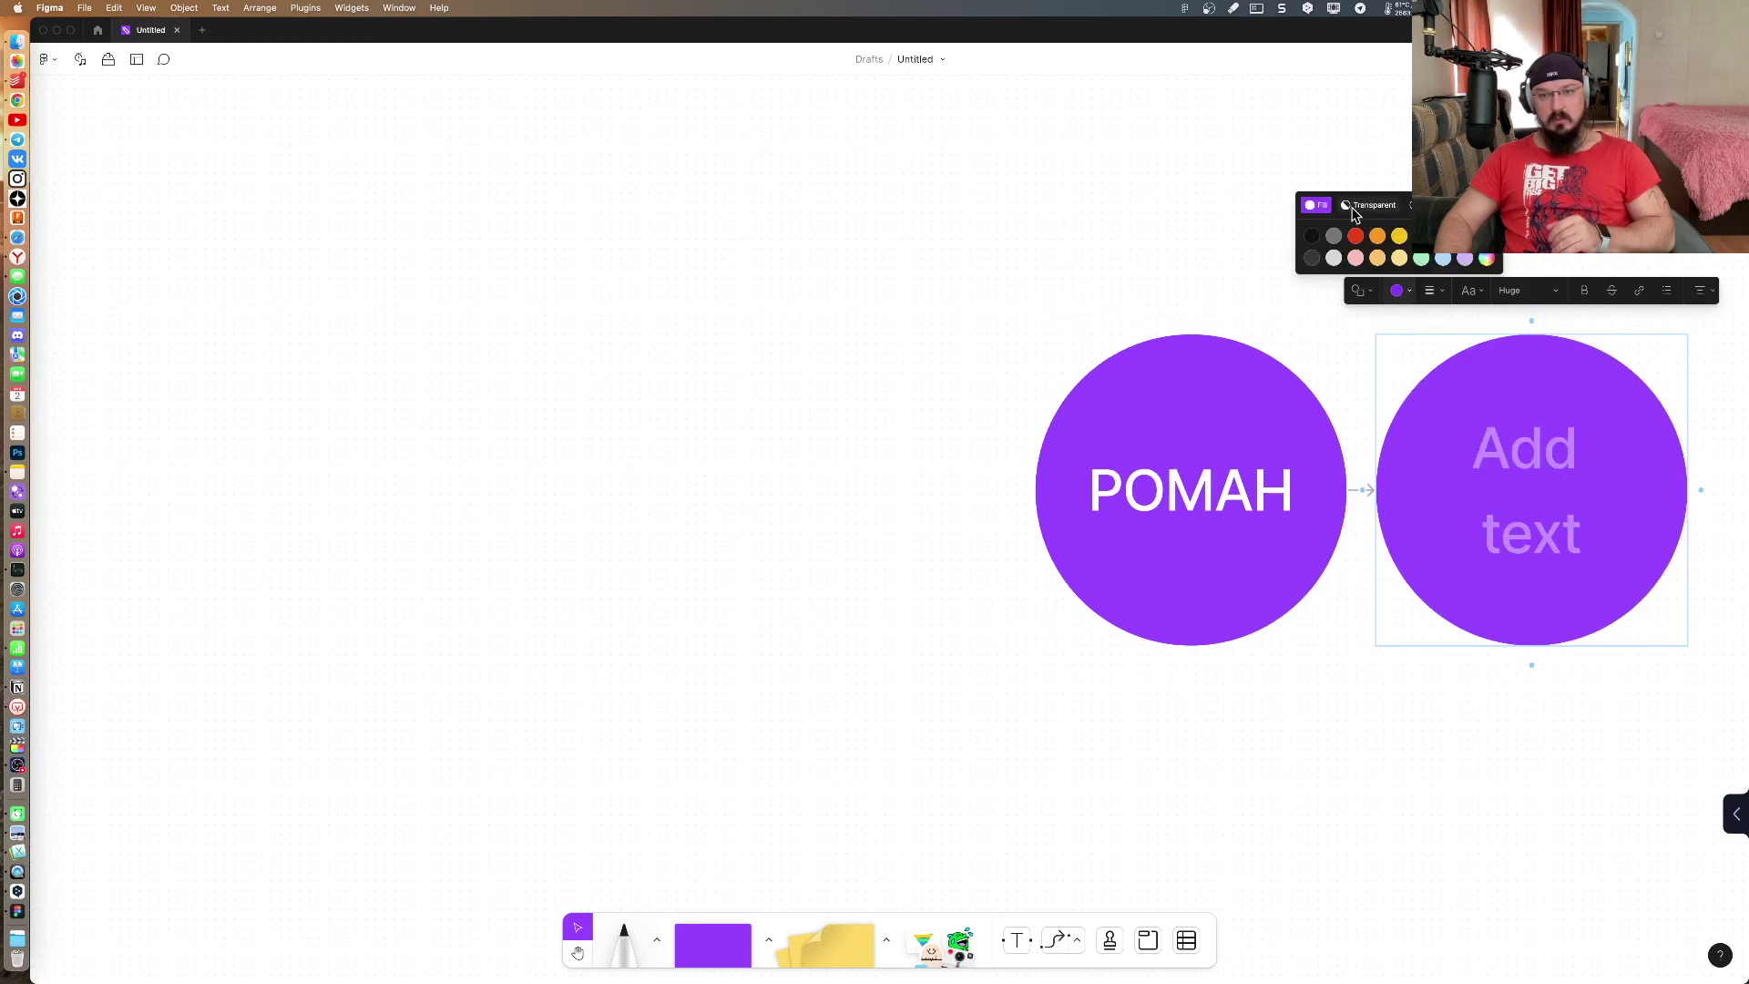
left_click(1361, 292)
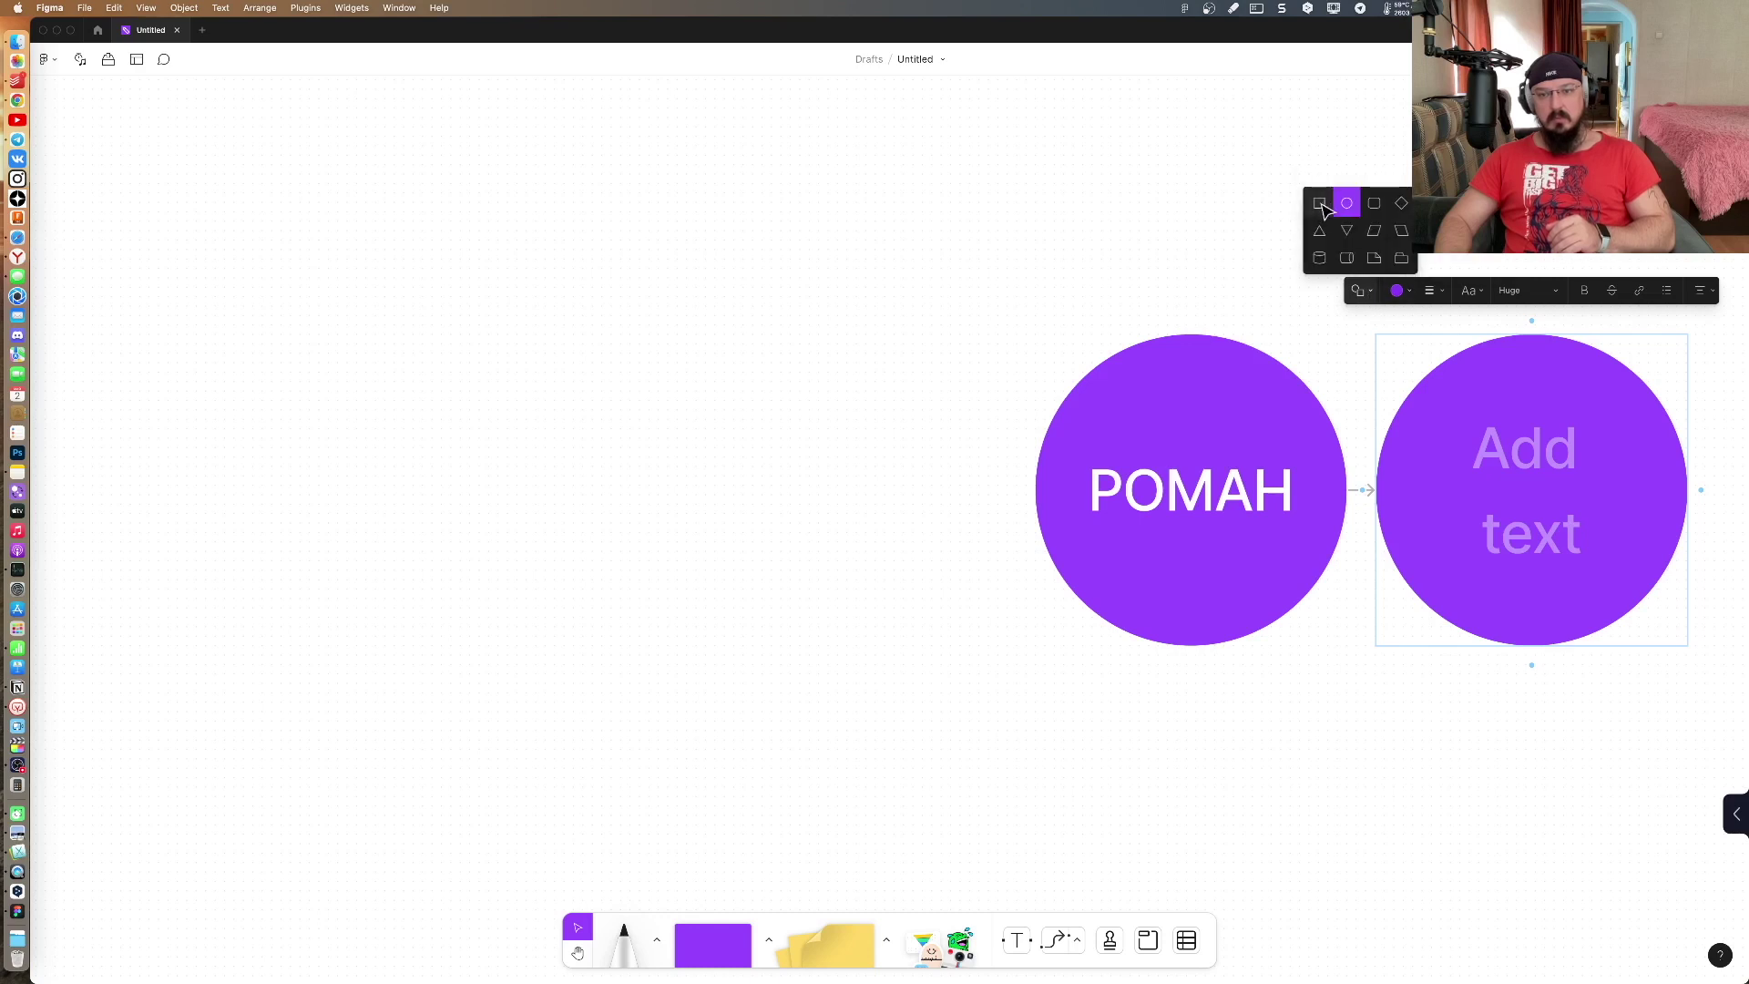
left_click(1323, 208)
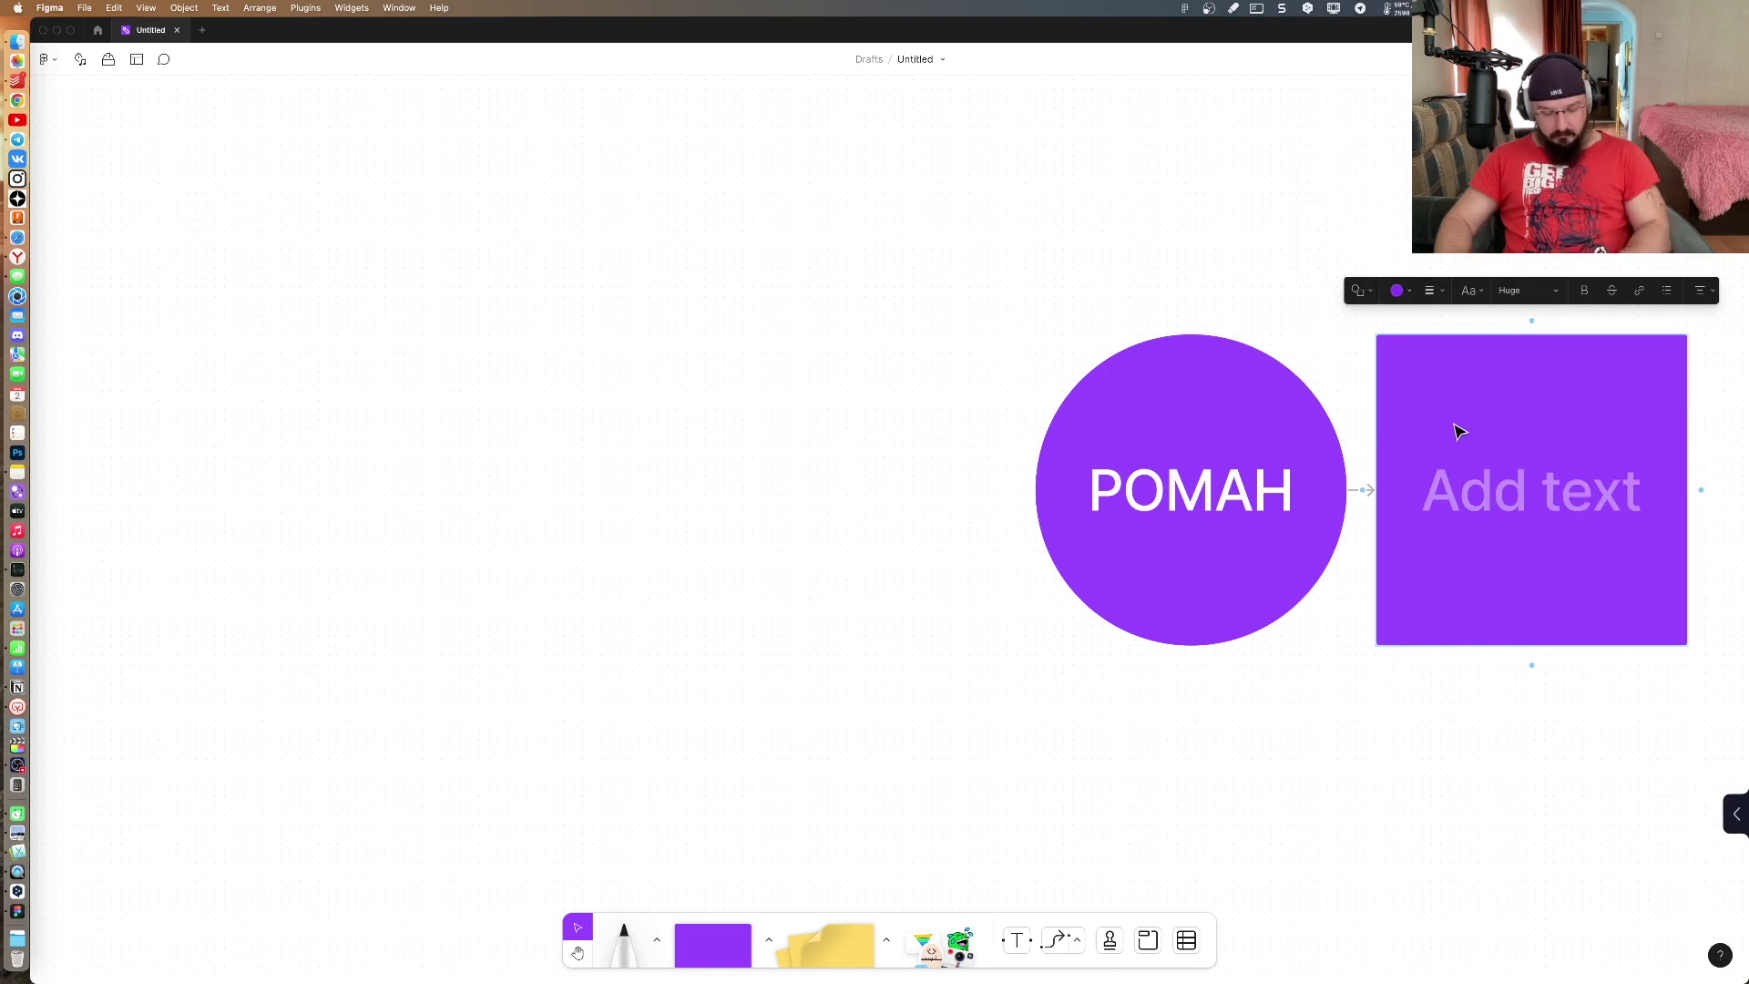
key("F5")
type("Размещение на сайты")
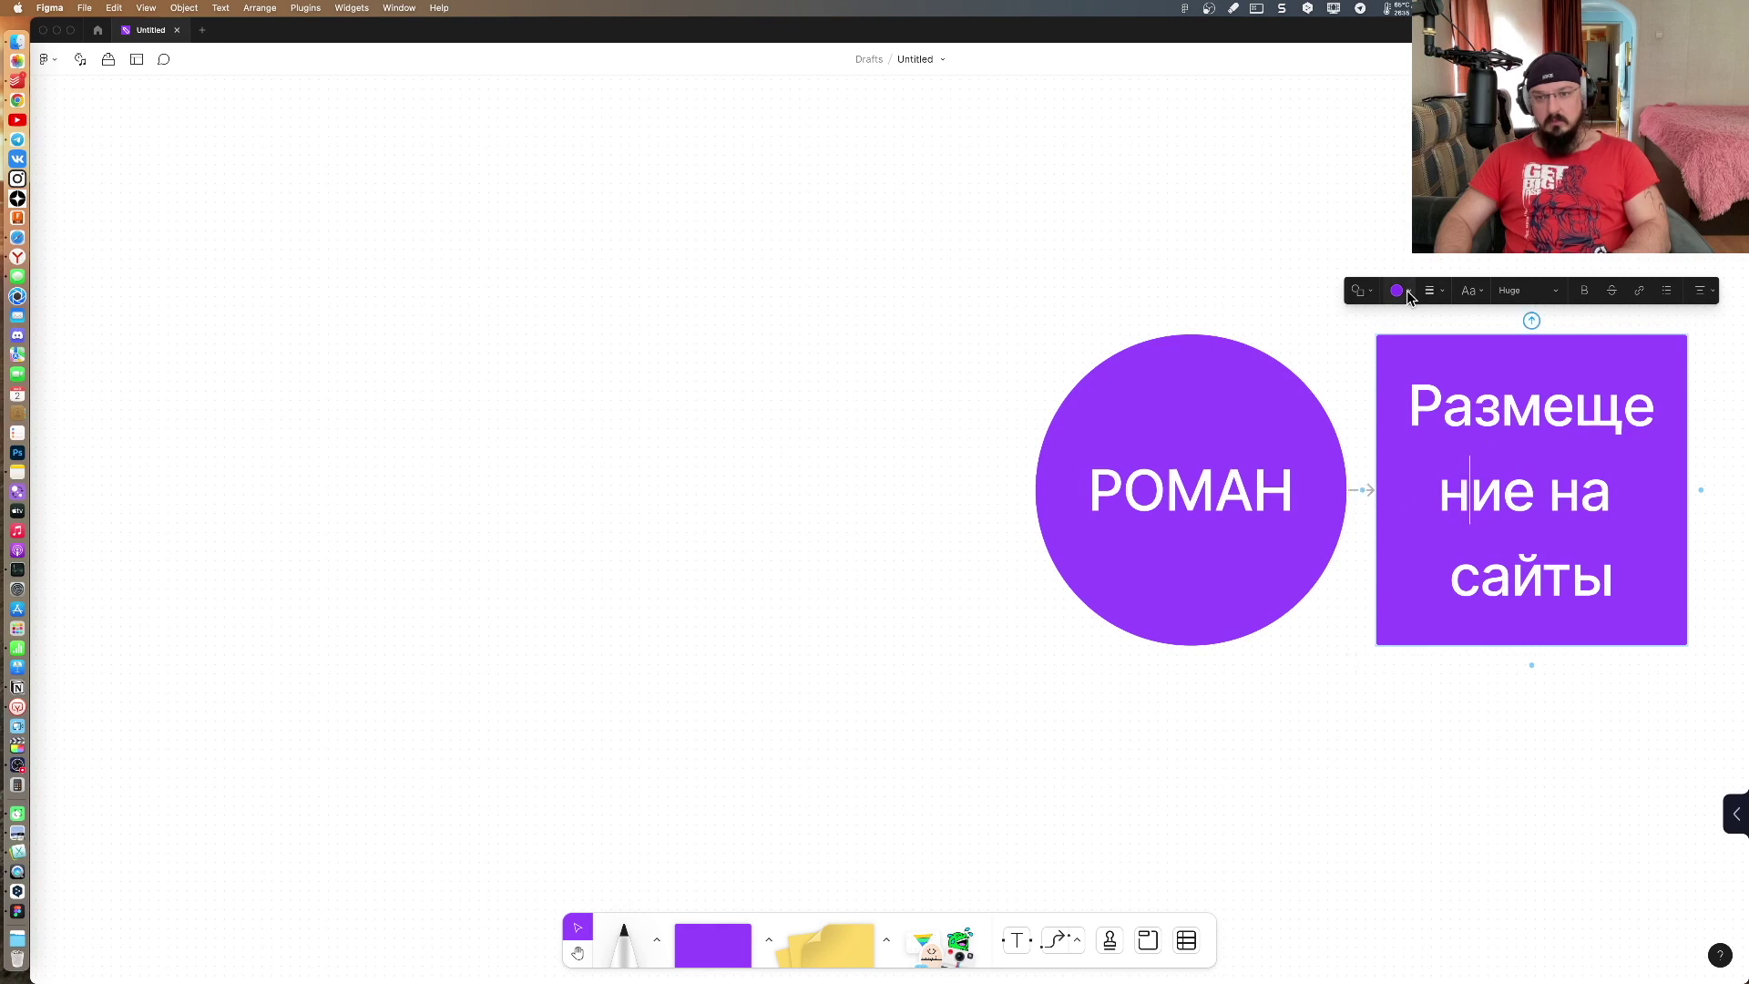
Step: Fill the linked square with red
left_click(1406, 297)
left_click(1354, 238)
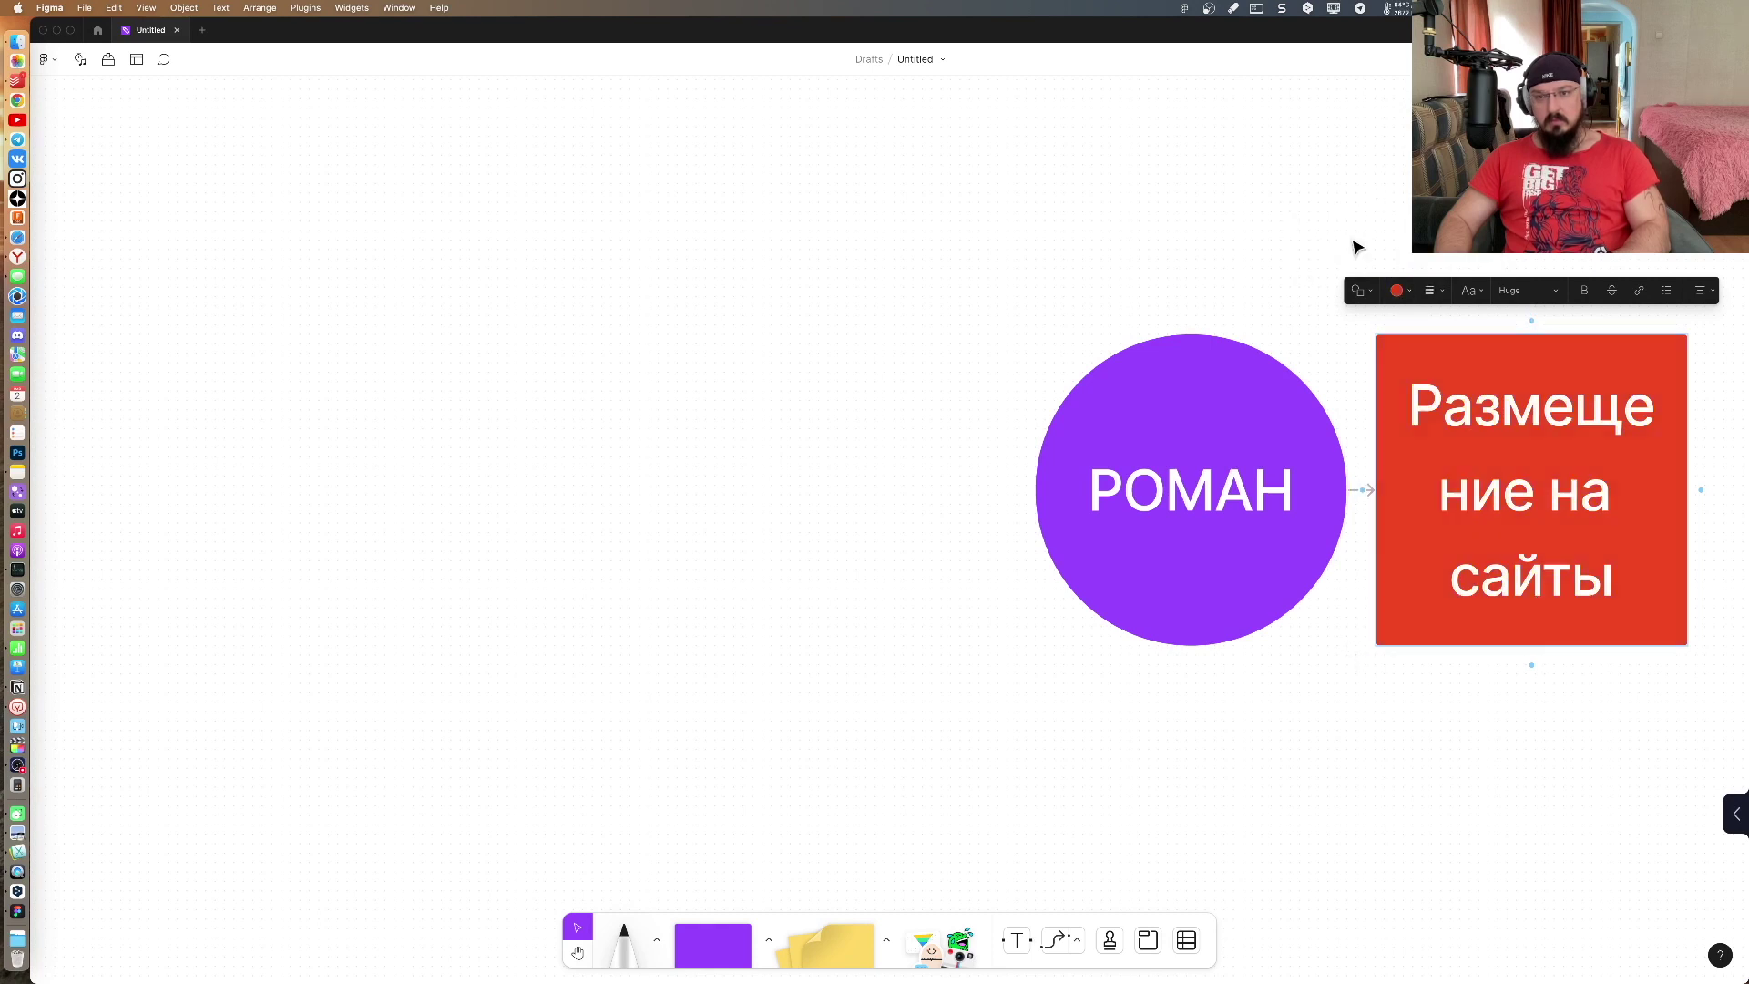
left_click(1331, 709)
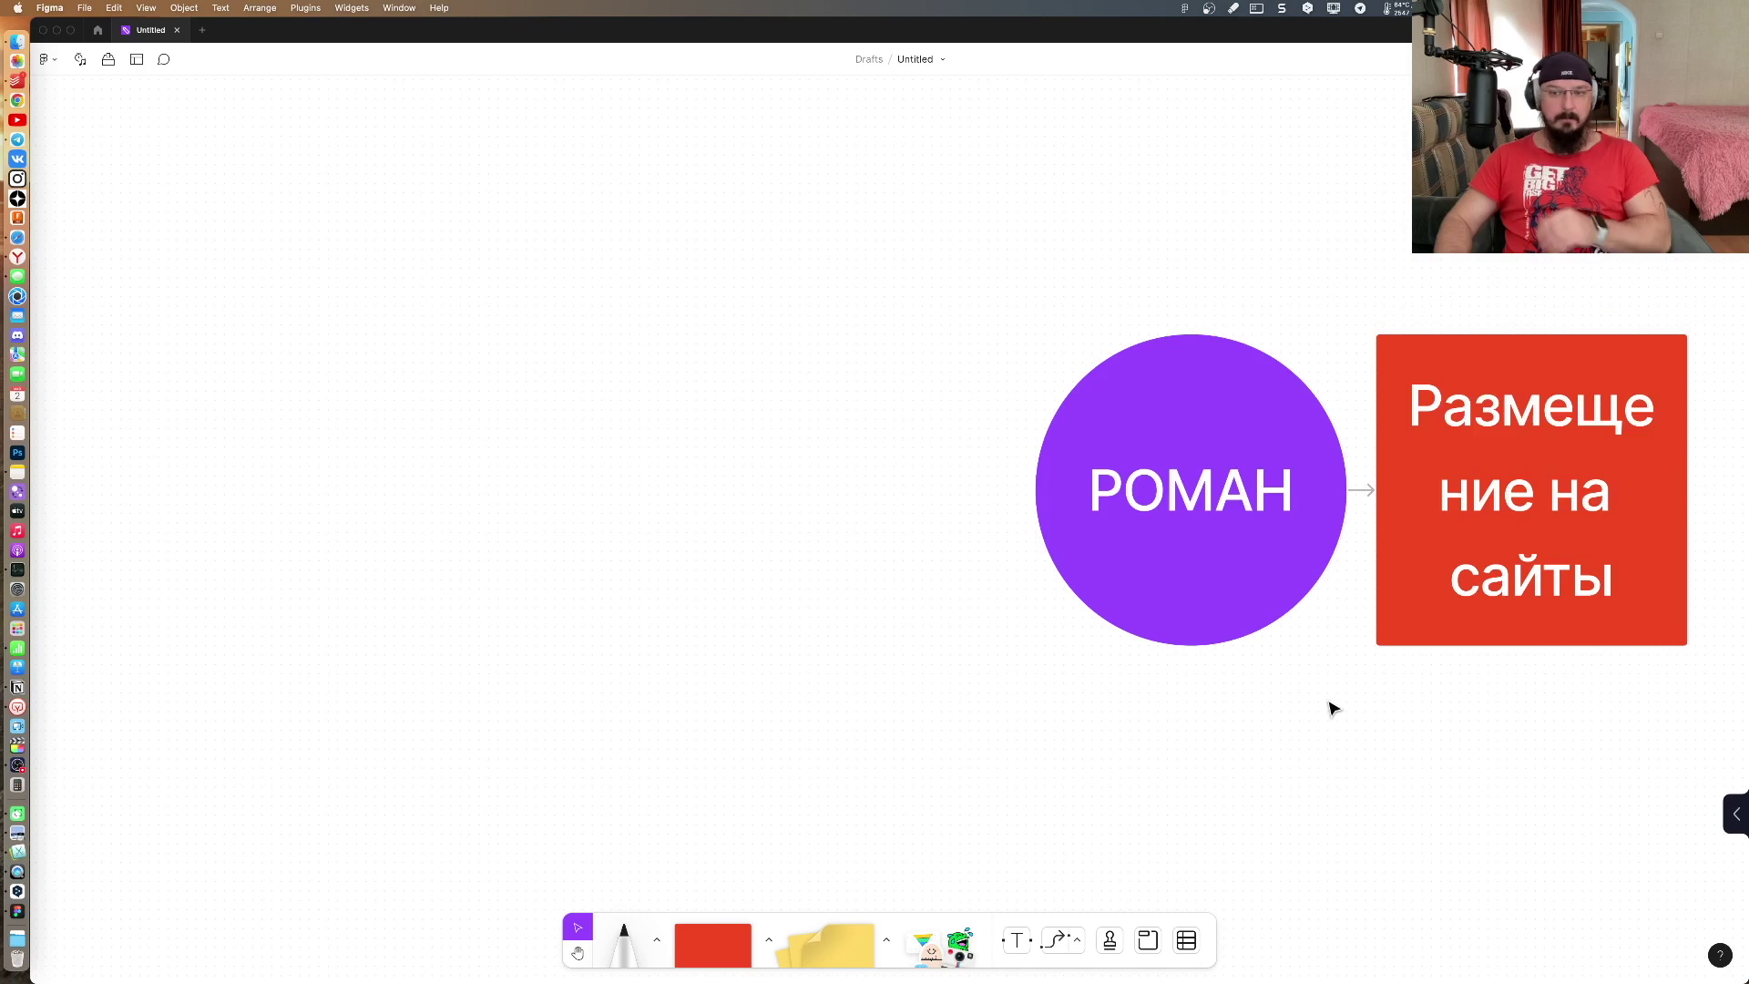
left_click(1447, 505)
left_click(796, 341)
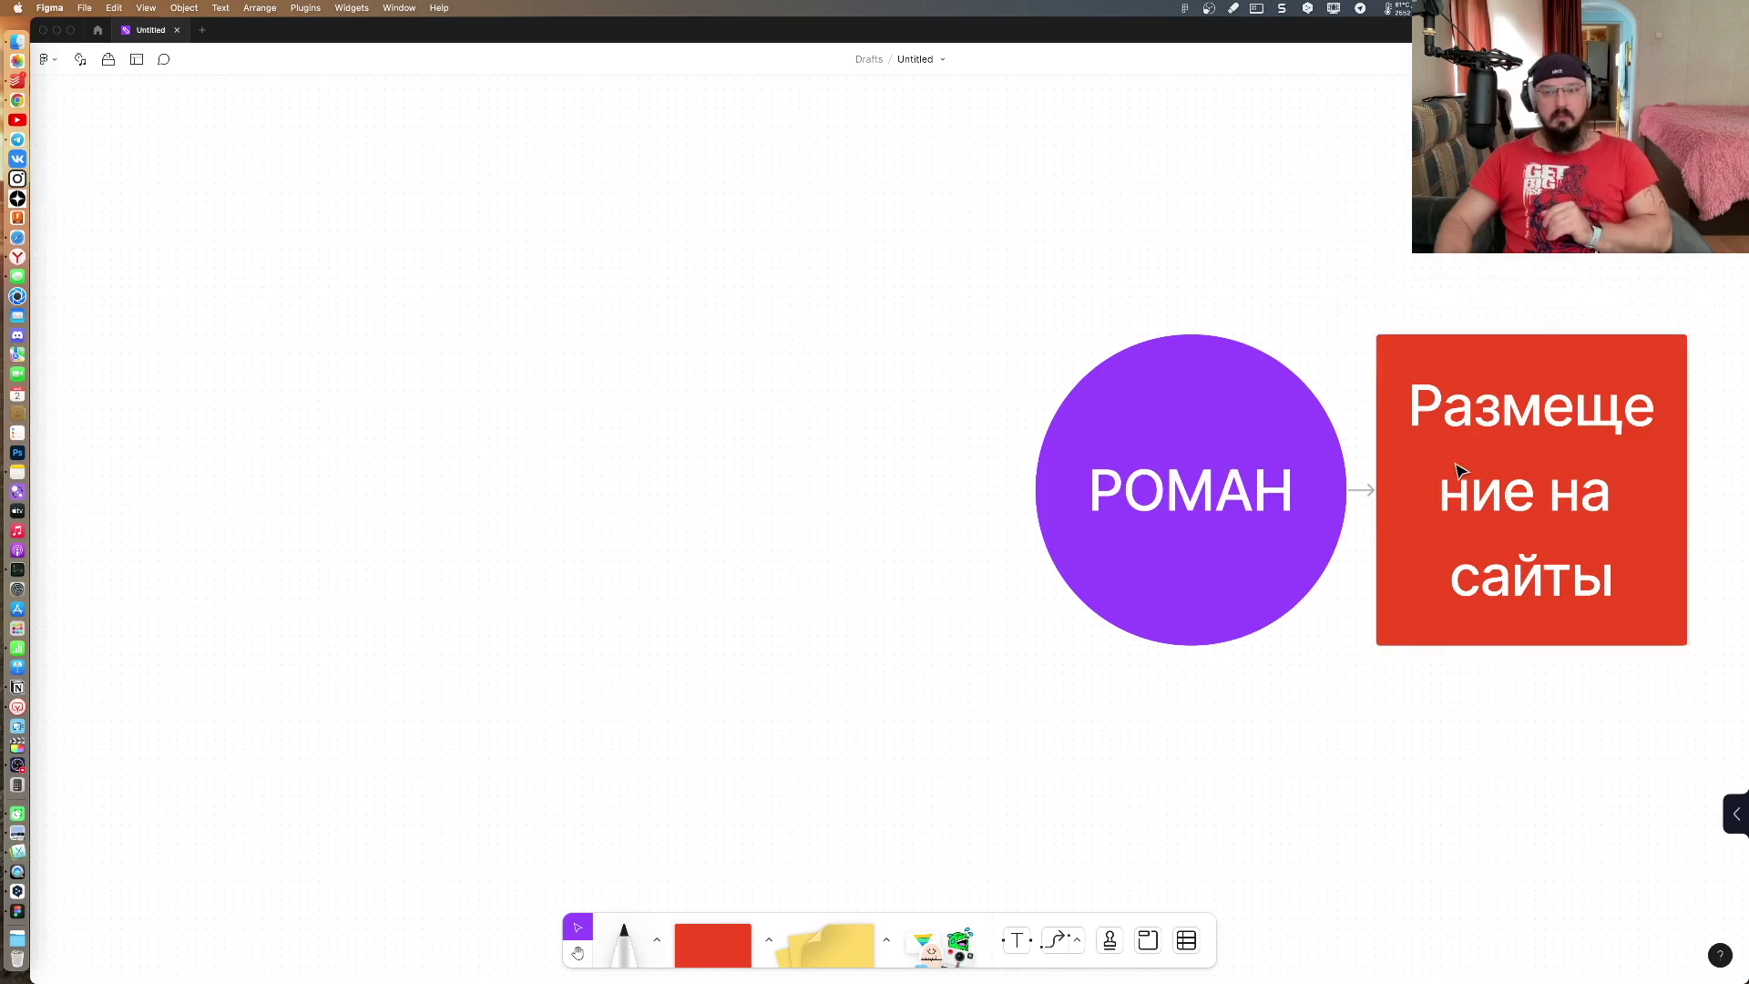
Step: Set the square's label text size to Extra large
left_click(1457, 382)
left_click(1498, 291)
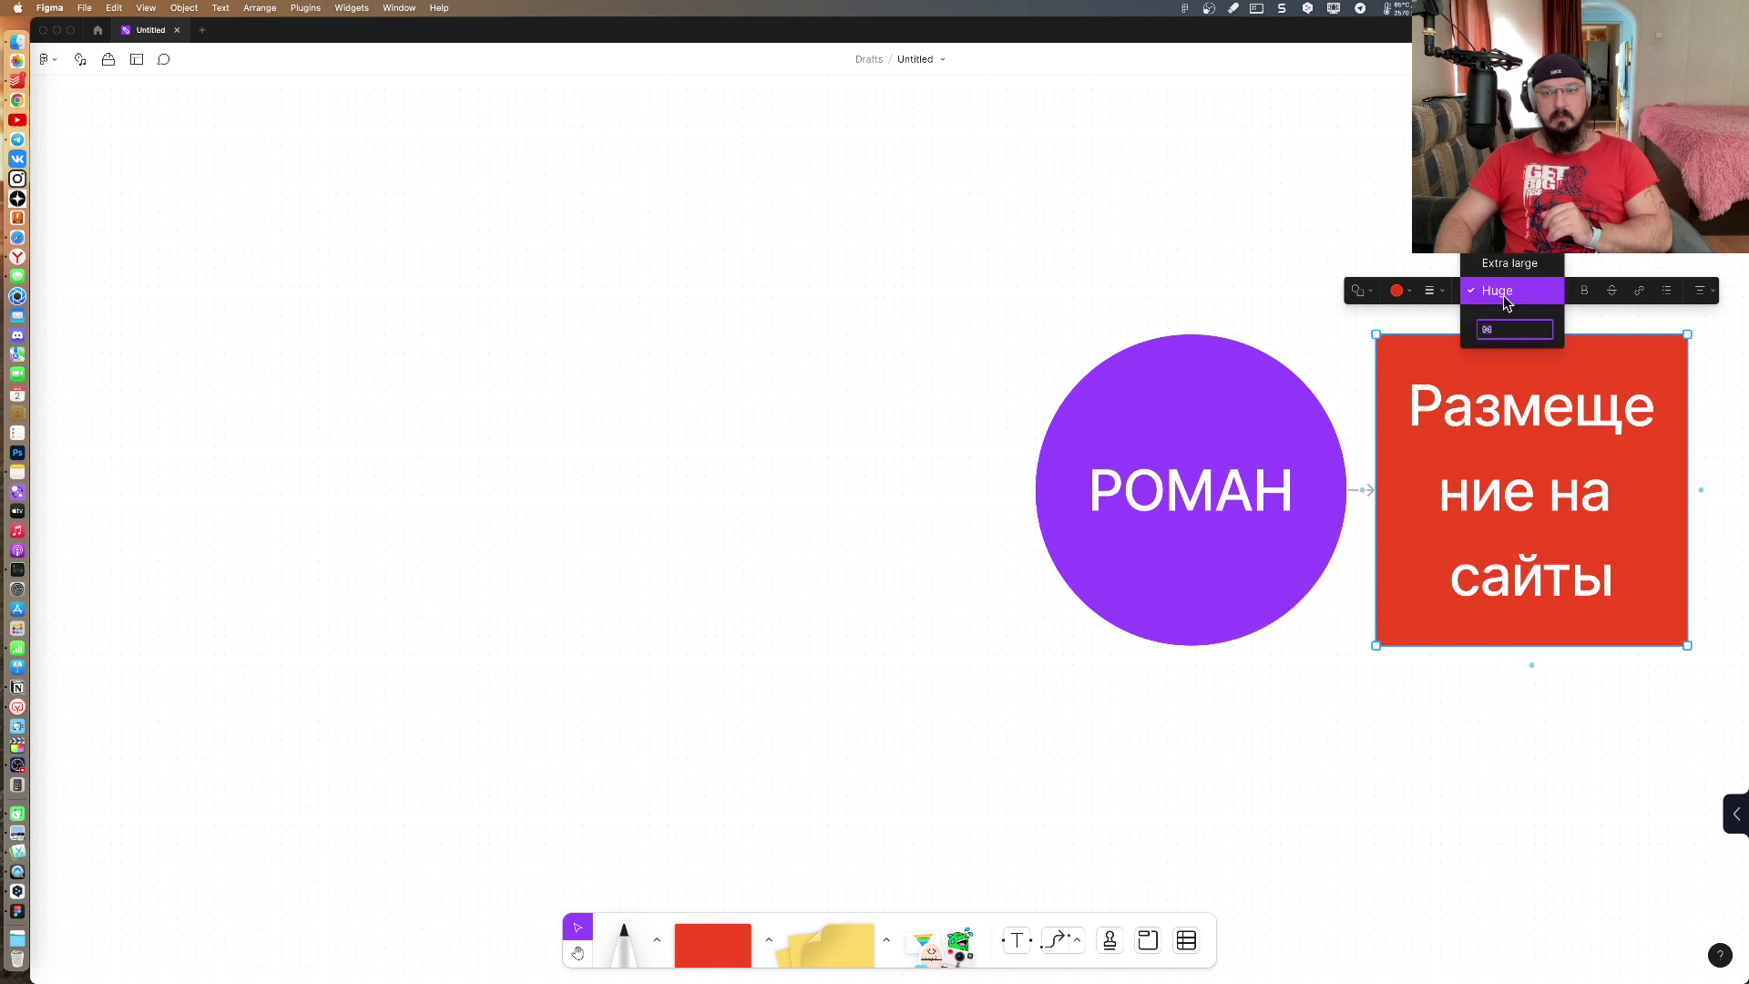
left_click(1495, 264)
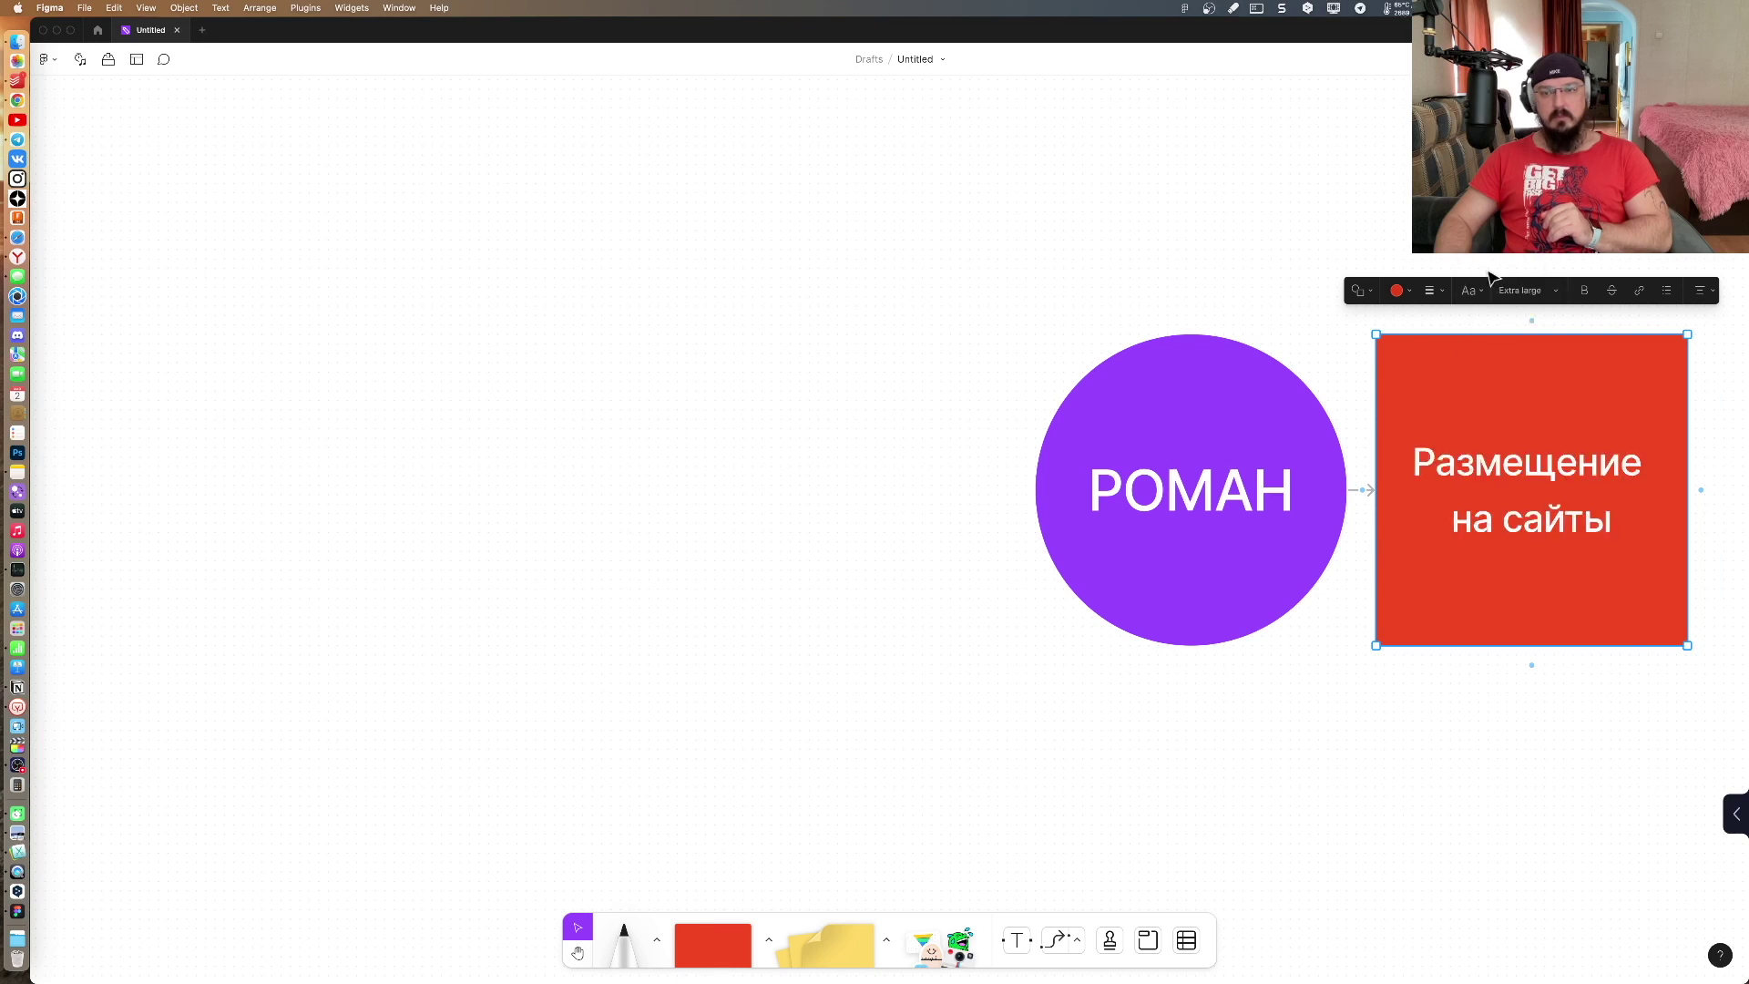
left_click(880, 600)
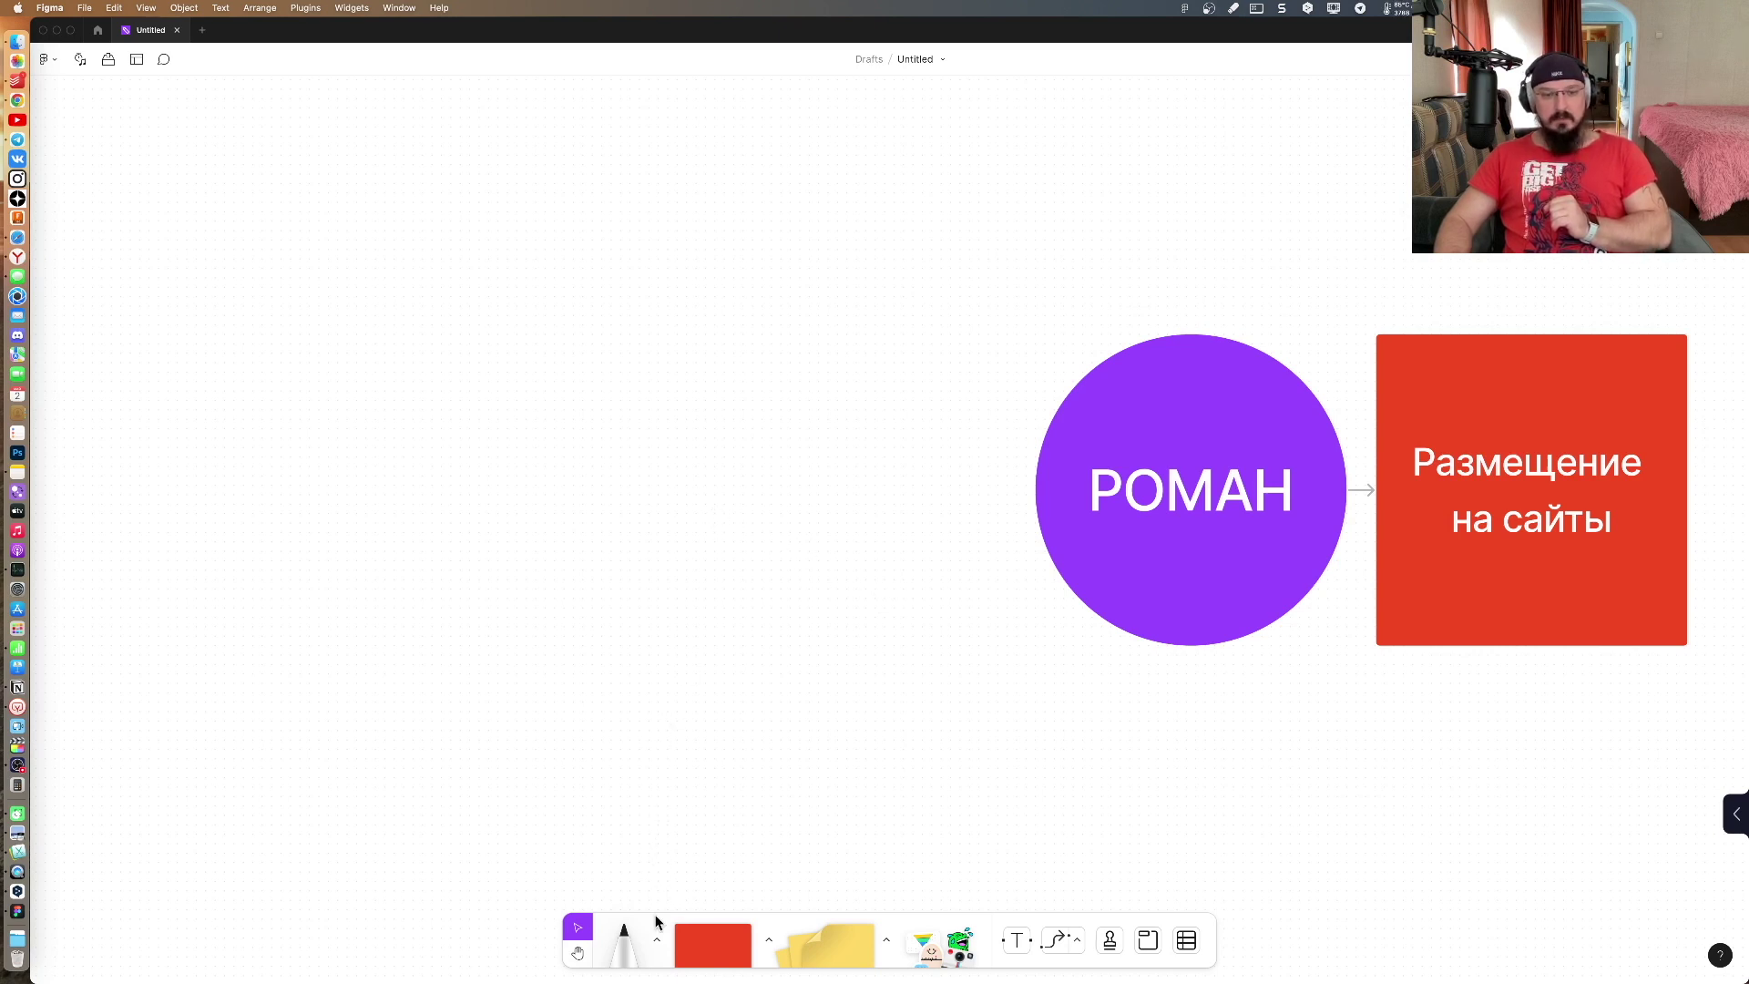
Step: Draw a wide red rectangle at the top-left and Option-drag a duplicate below it
left_click(715, 933)
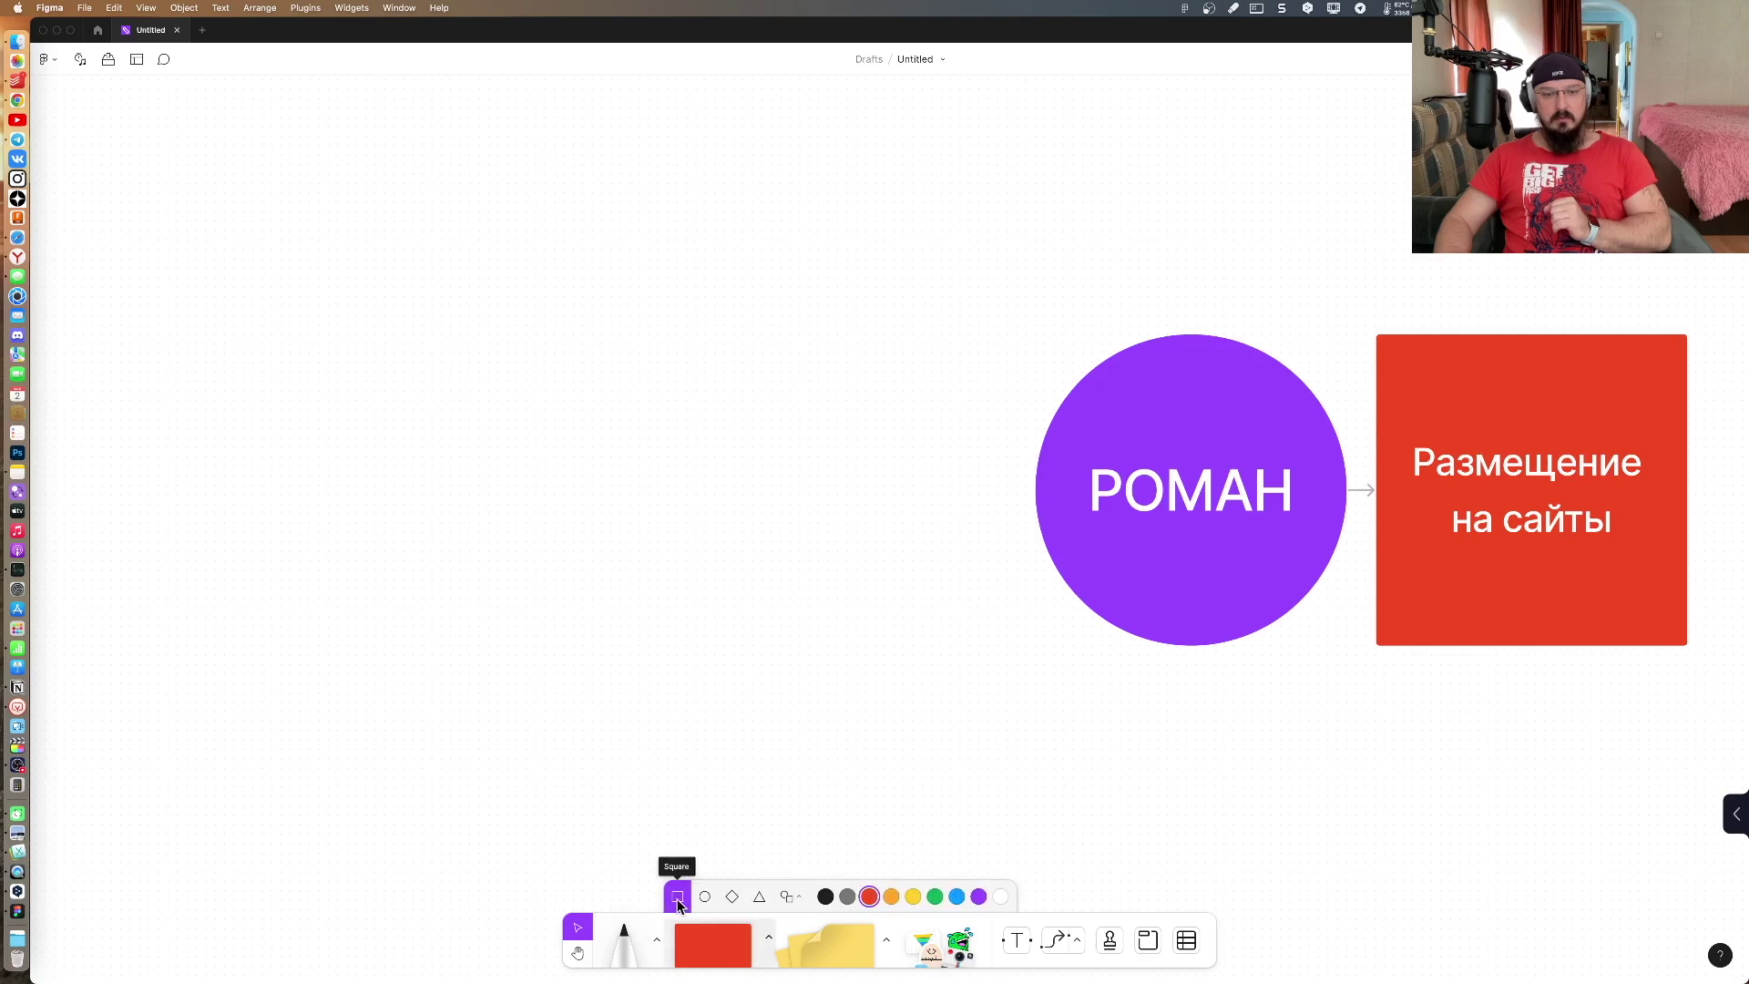
left_click(677, 896)
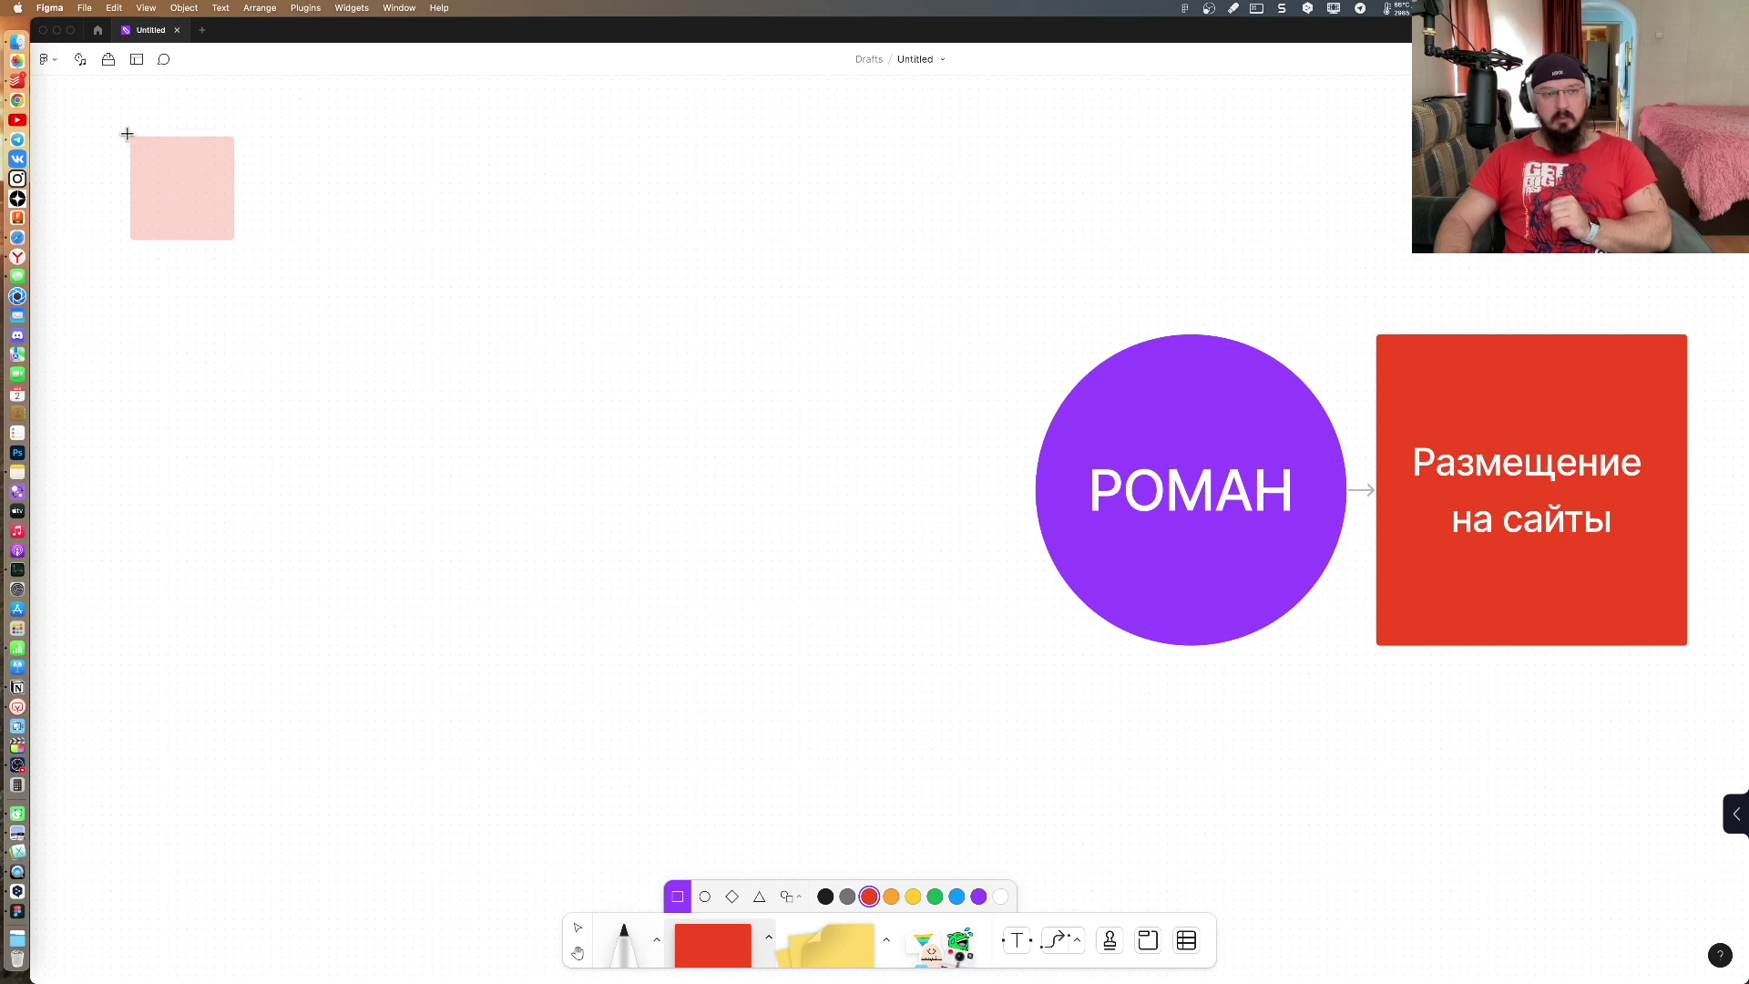
left_click_drag(128, 135, 648, 321)
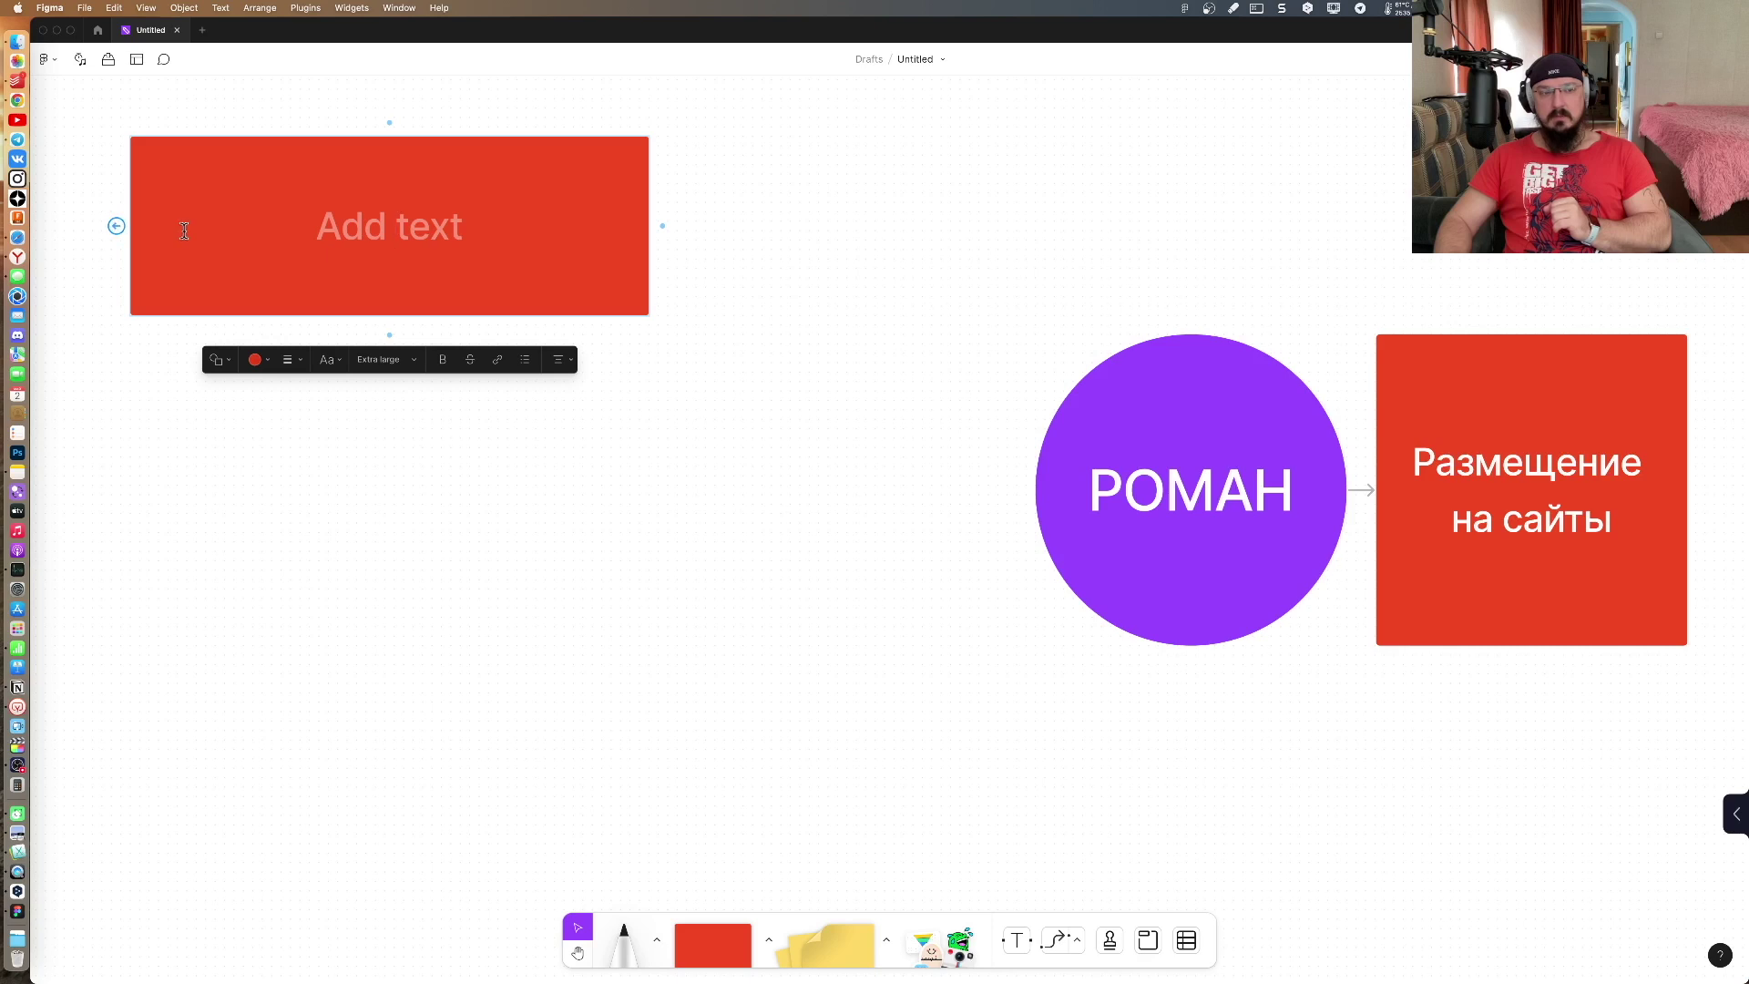
left_click(160, 595)
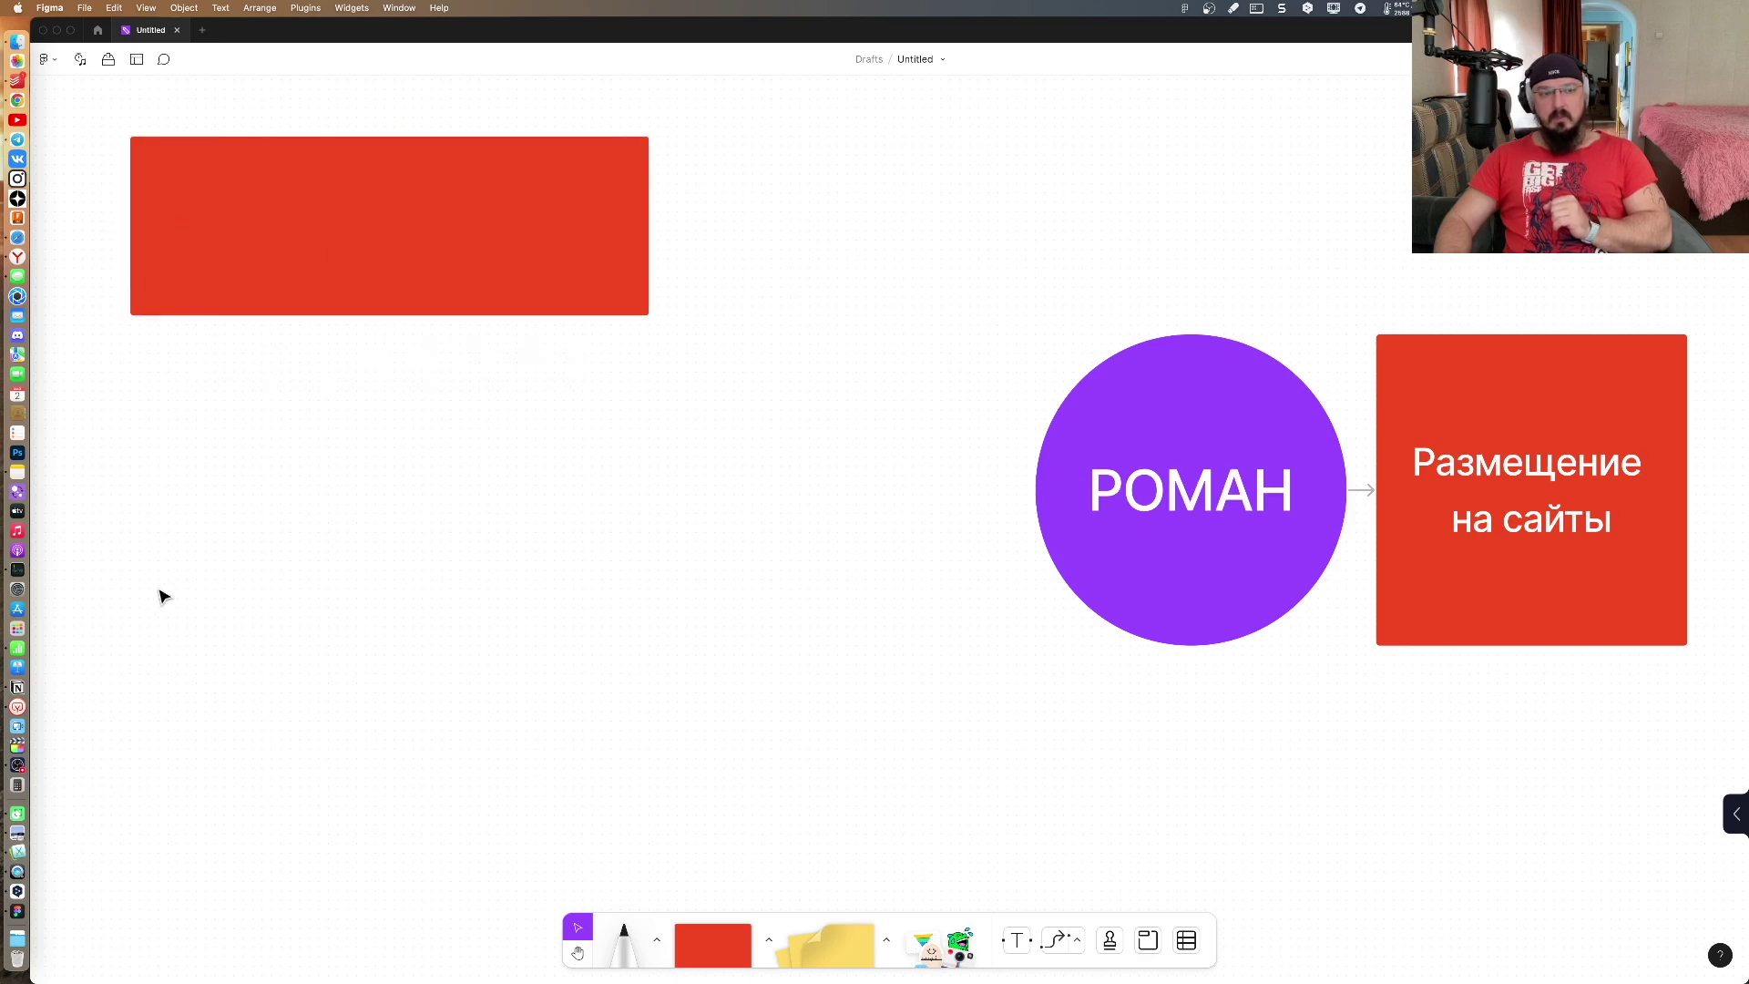
left_click(301, 303)
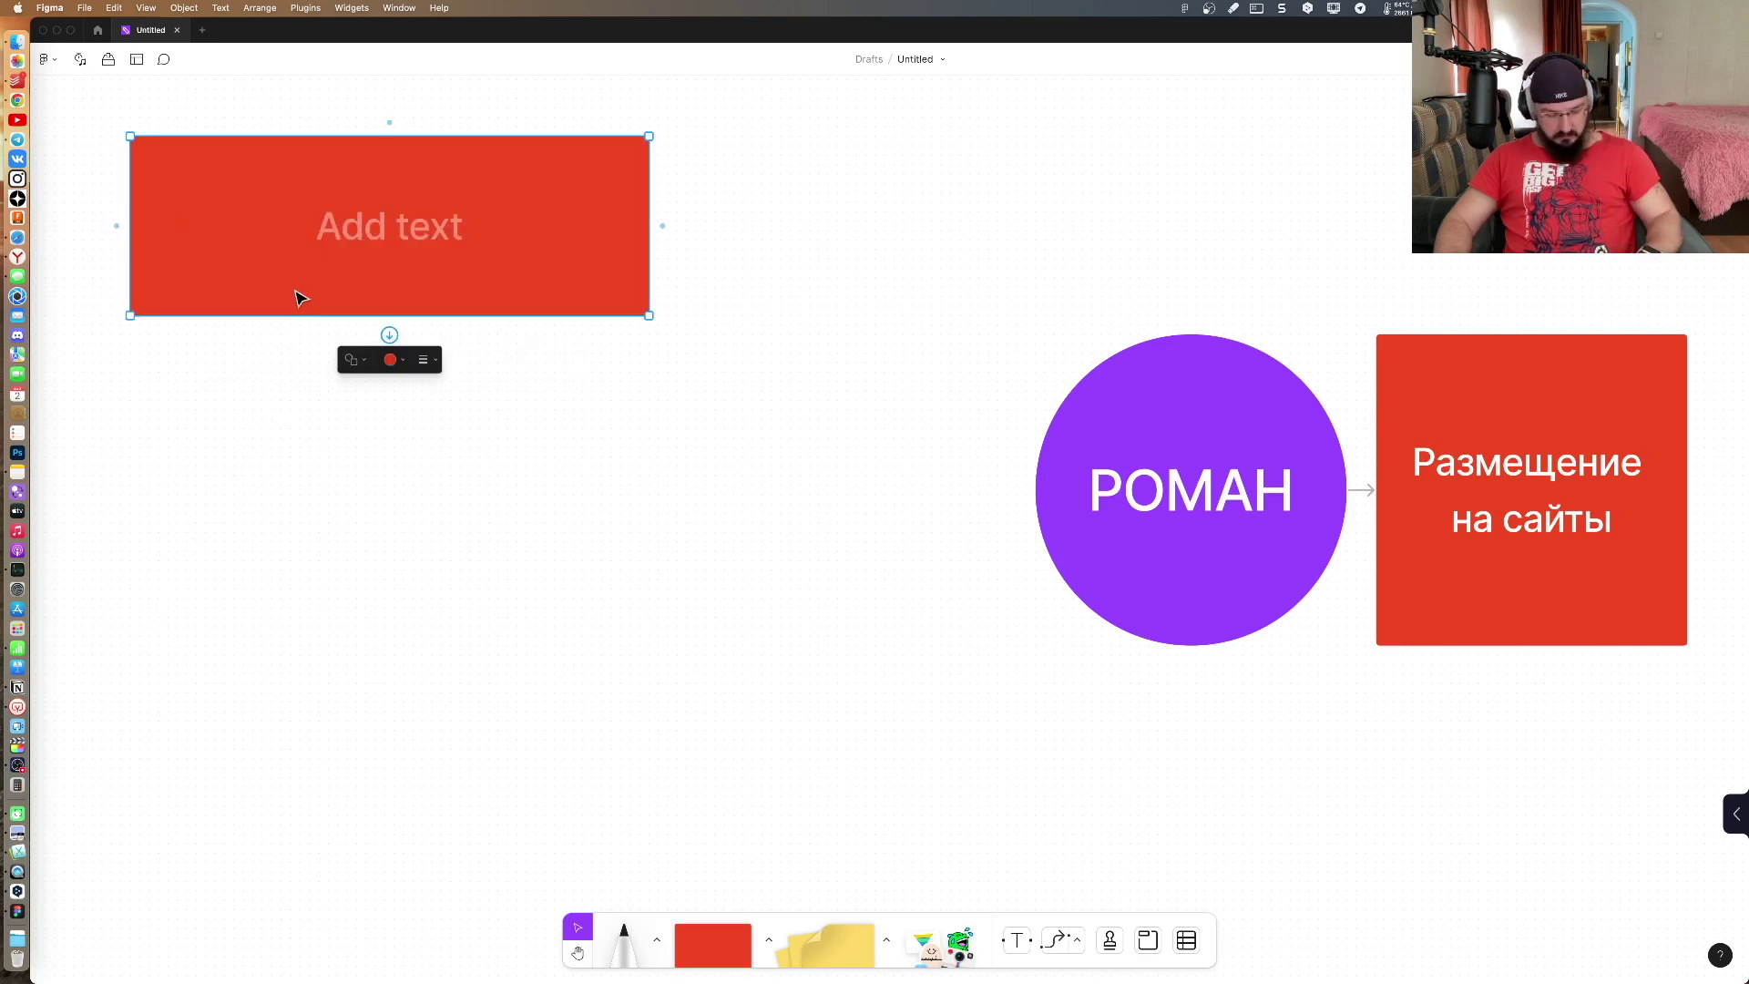
mouse_move(300, 303)
left_mouse_down()
mouse_move(297, 670)
mouse_move(280, 700)
mouse_move(294, 801)
left_mouse_up()
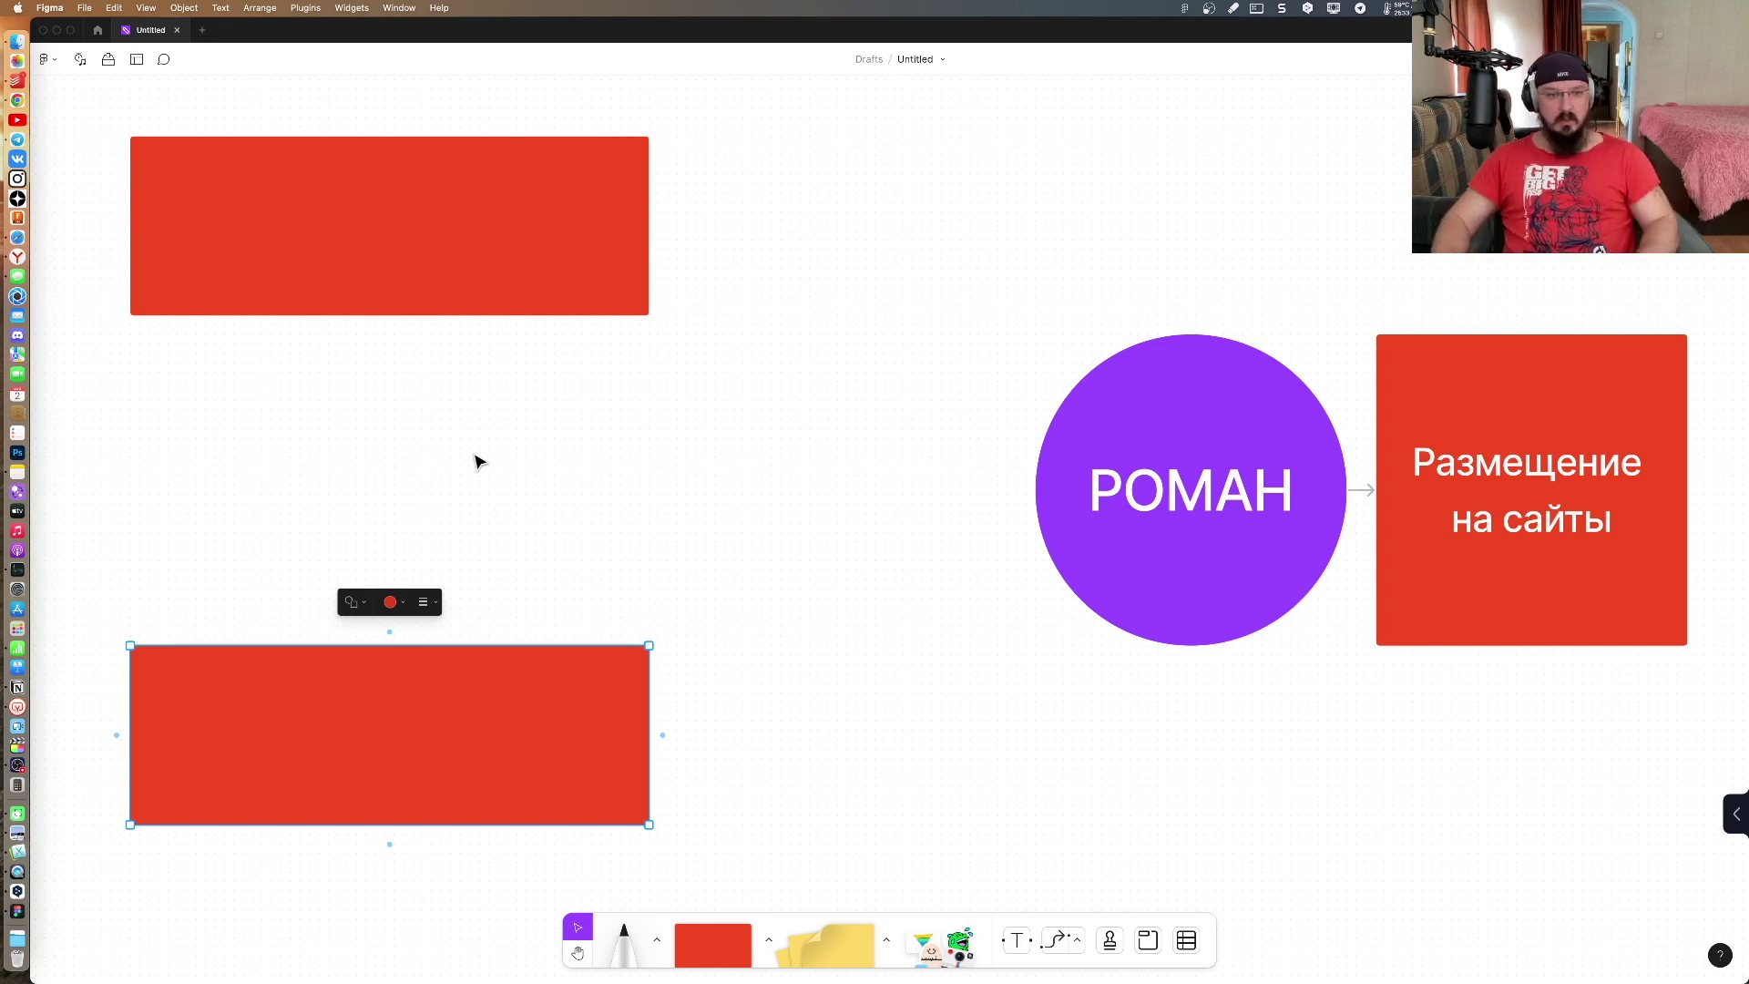
Step: Select both red rectangles together and recolour them green
left_click(480, 378)
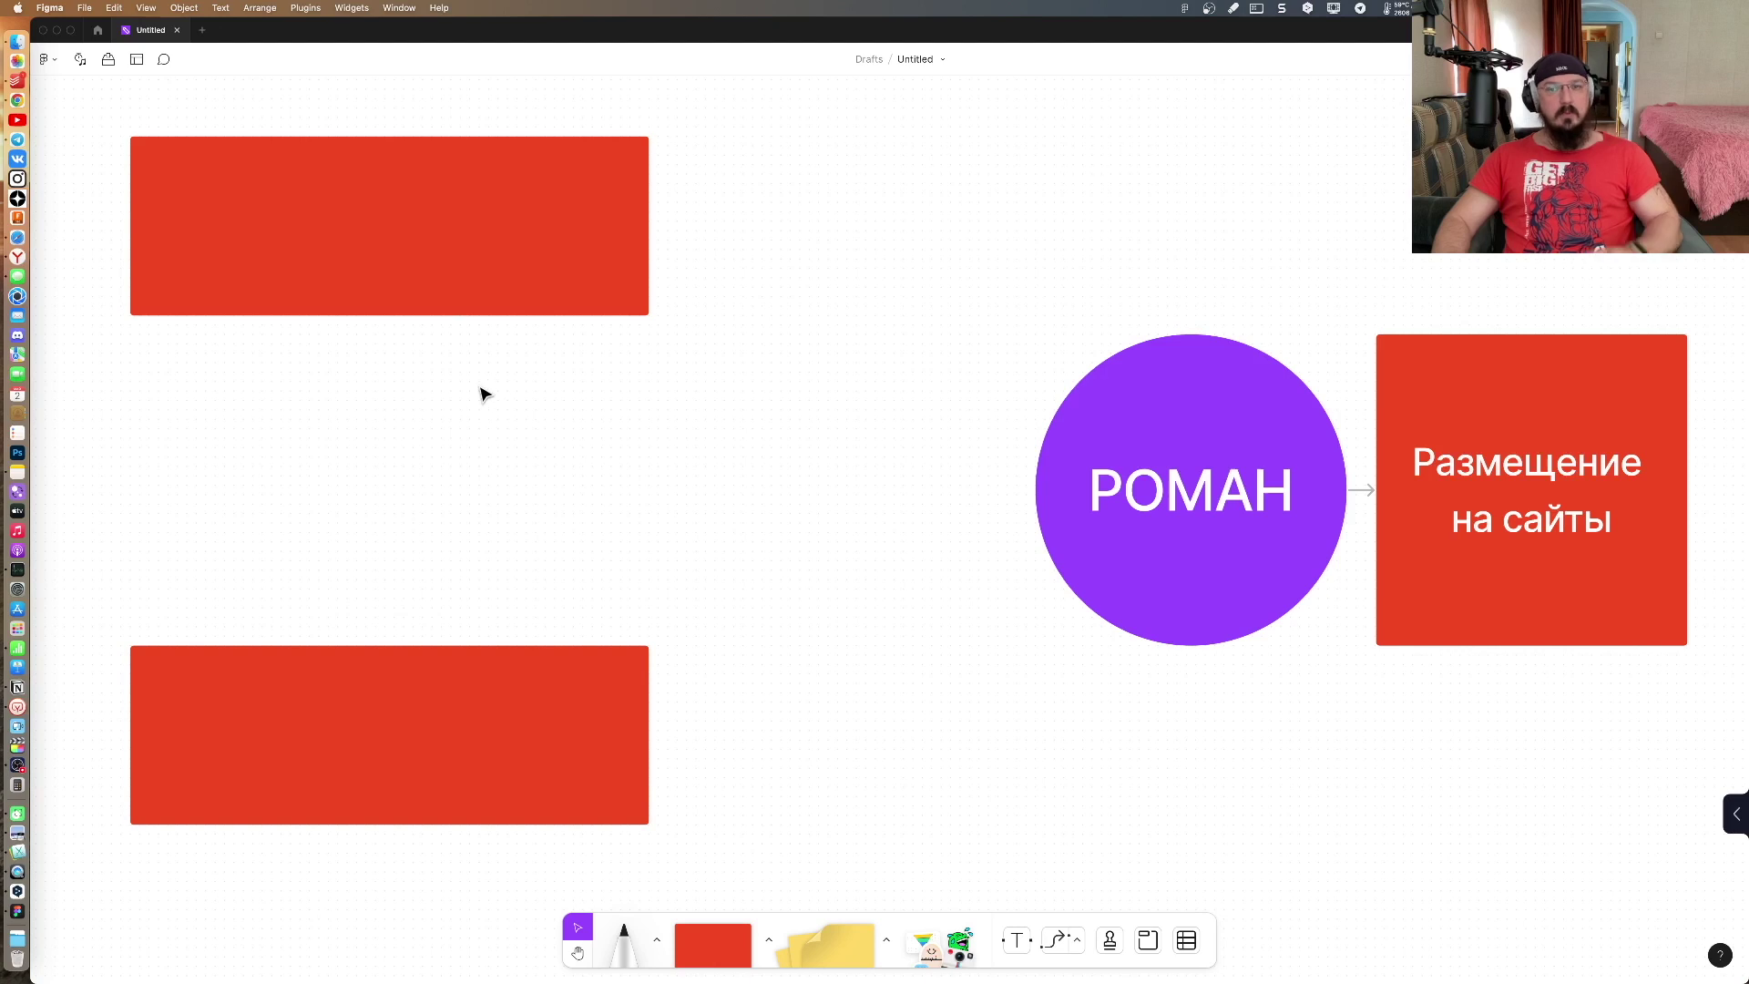
left_click(468, 254)
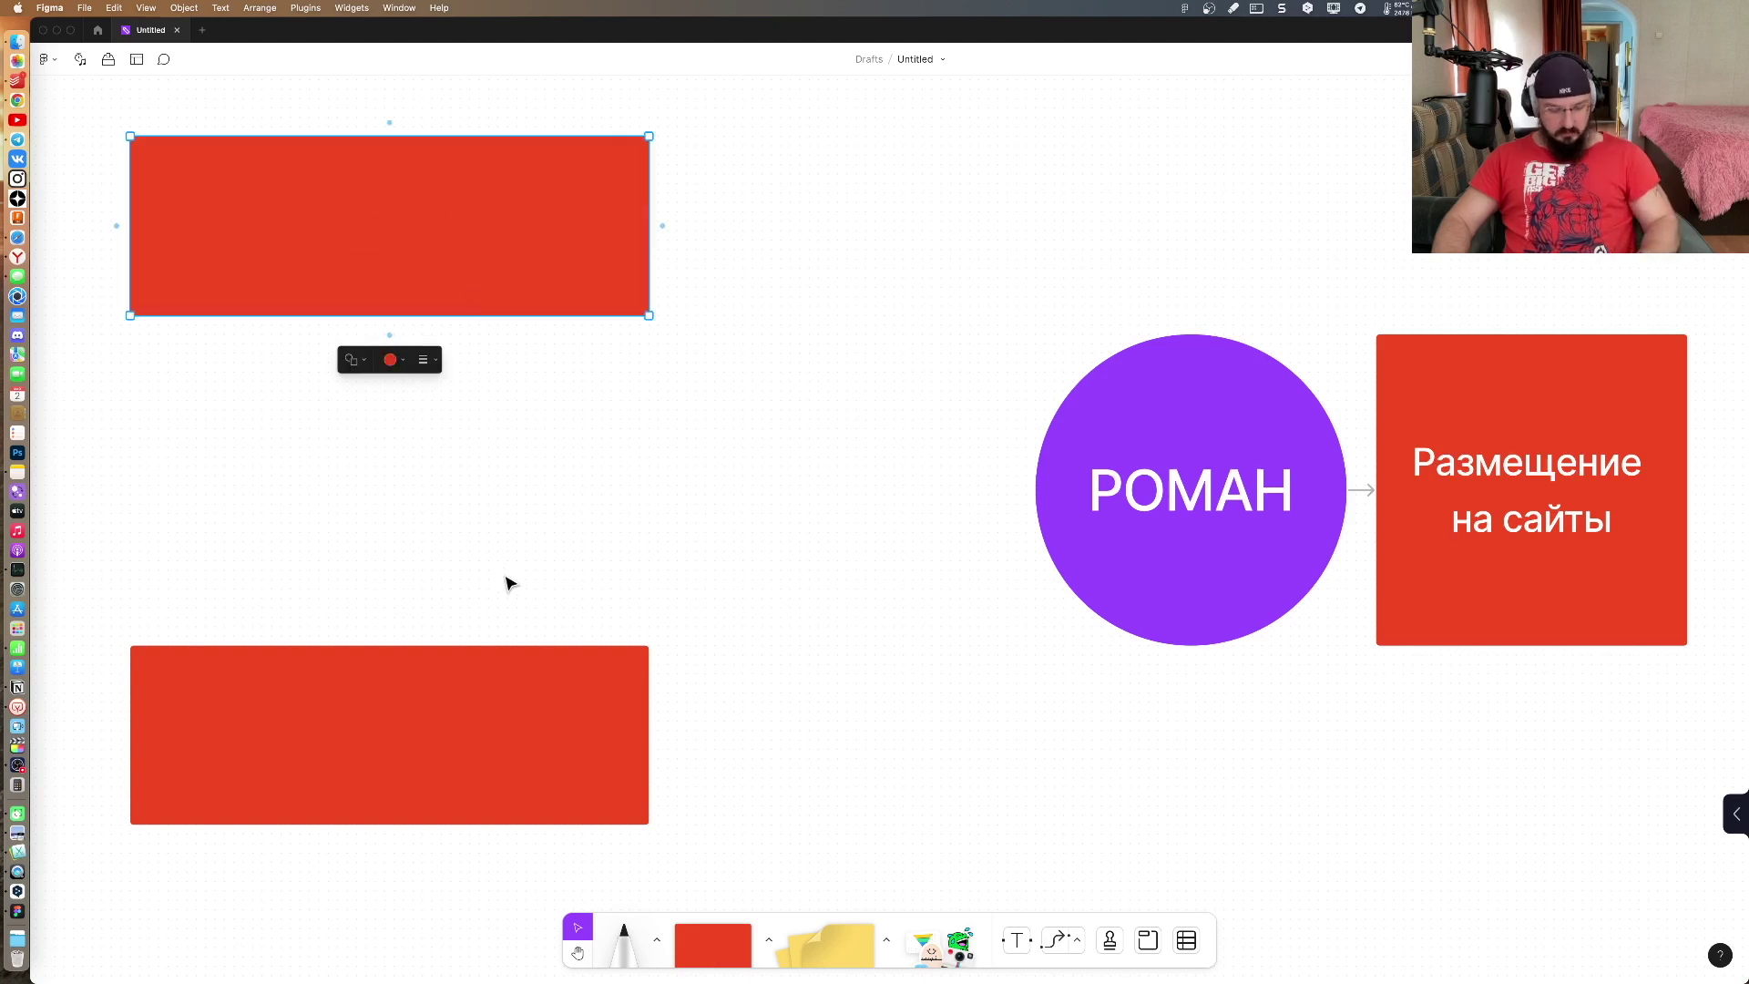
left_click(513, 719)
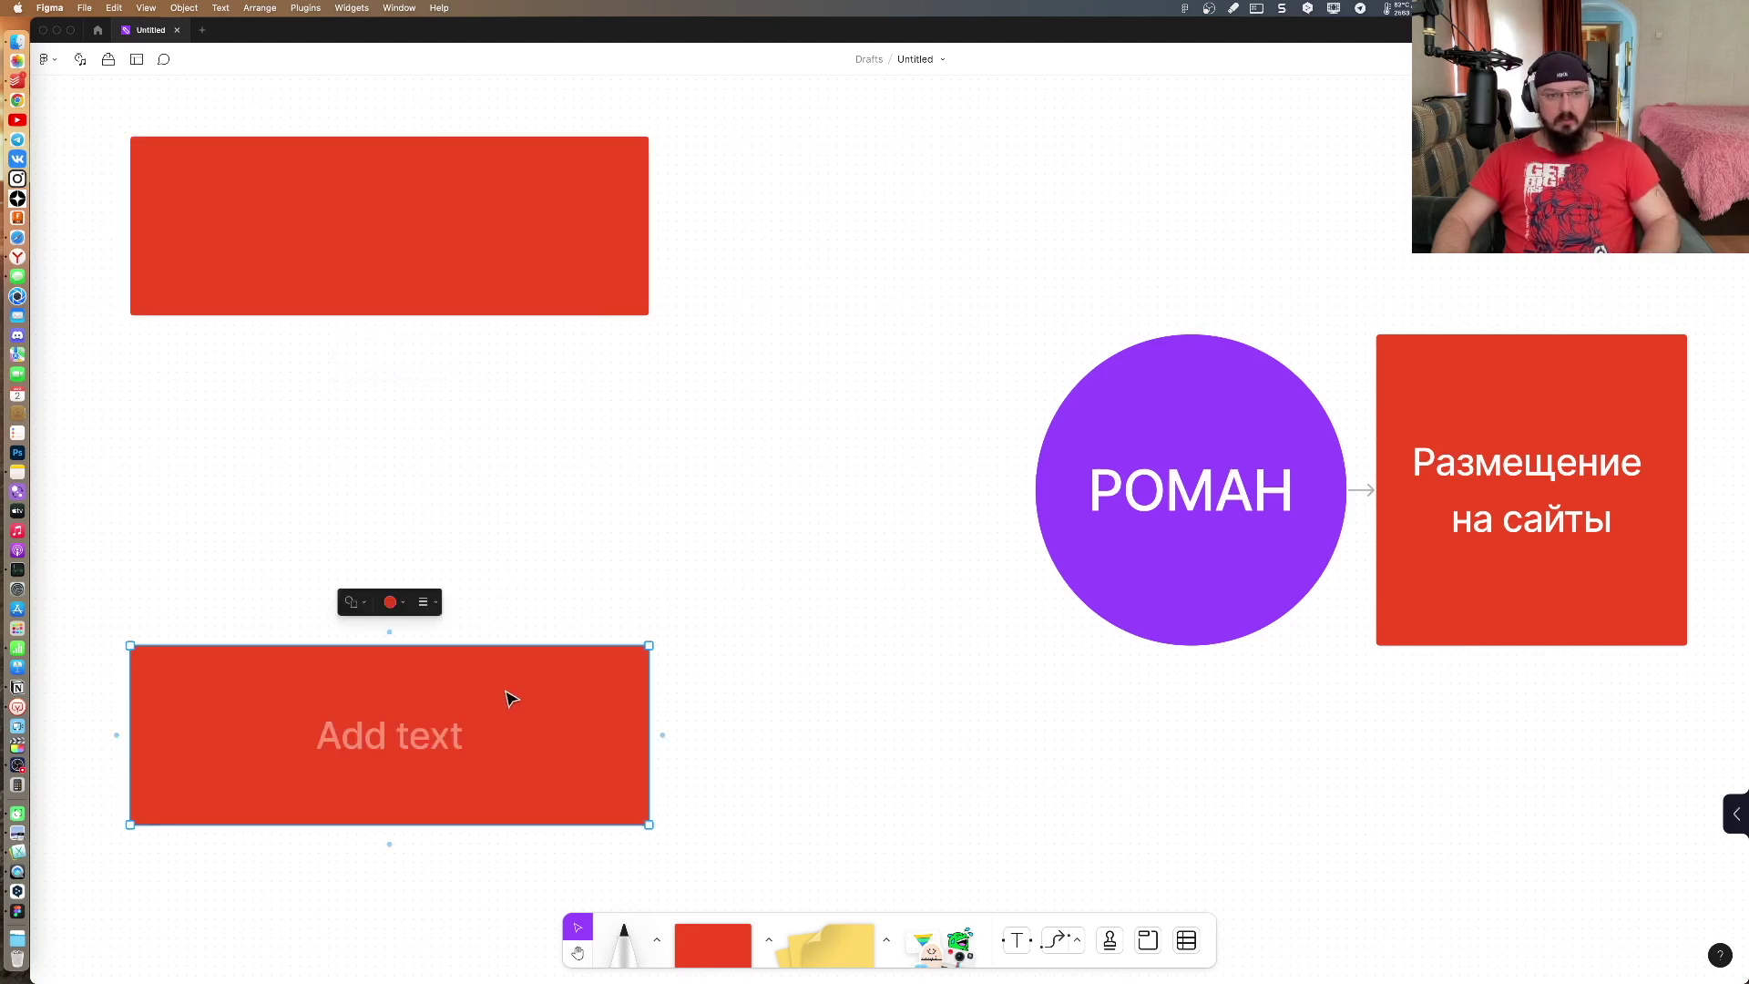
left_click(443, 290)
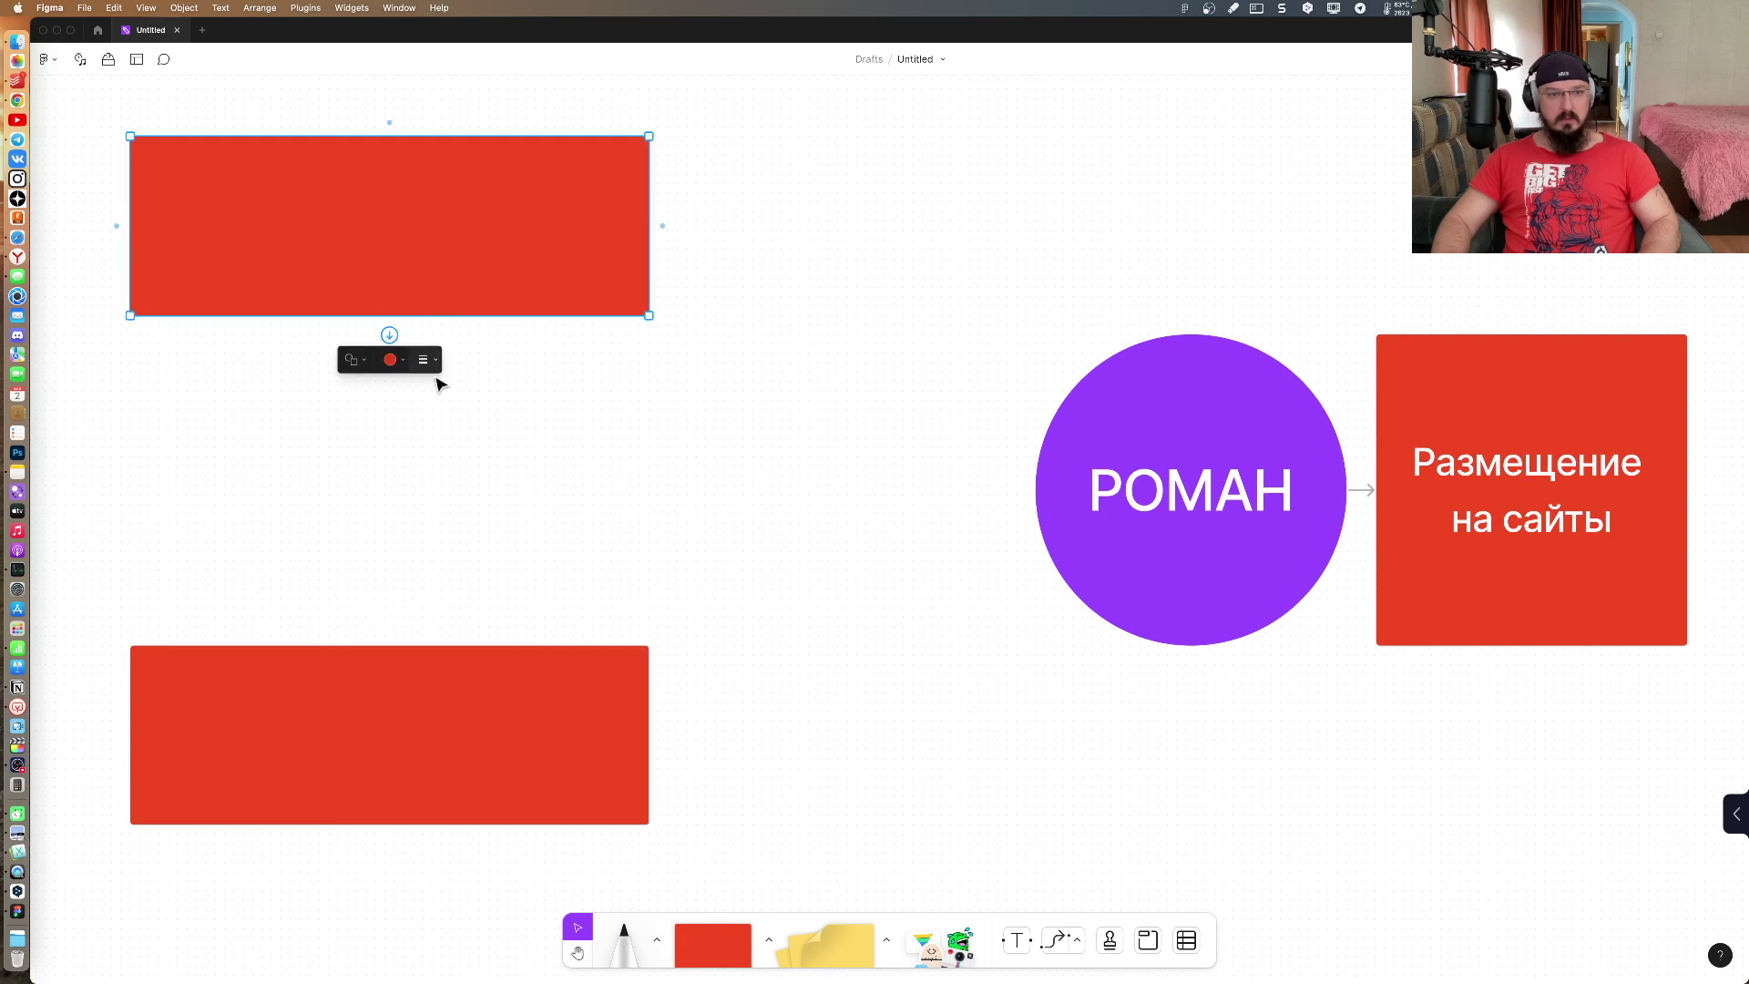
left_click(482, 694, "shift")
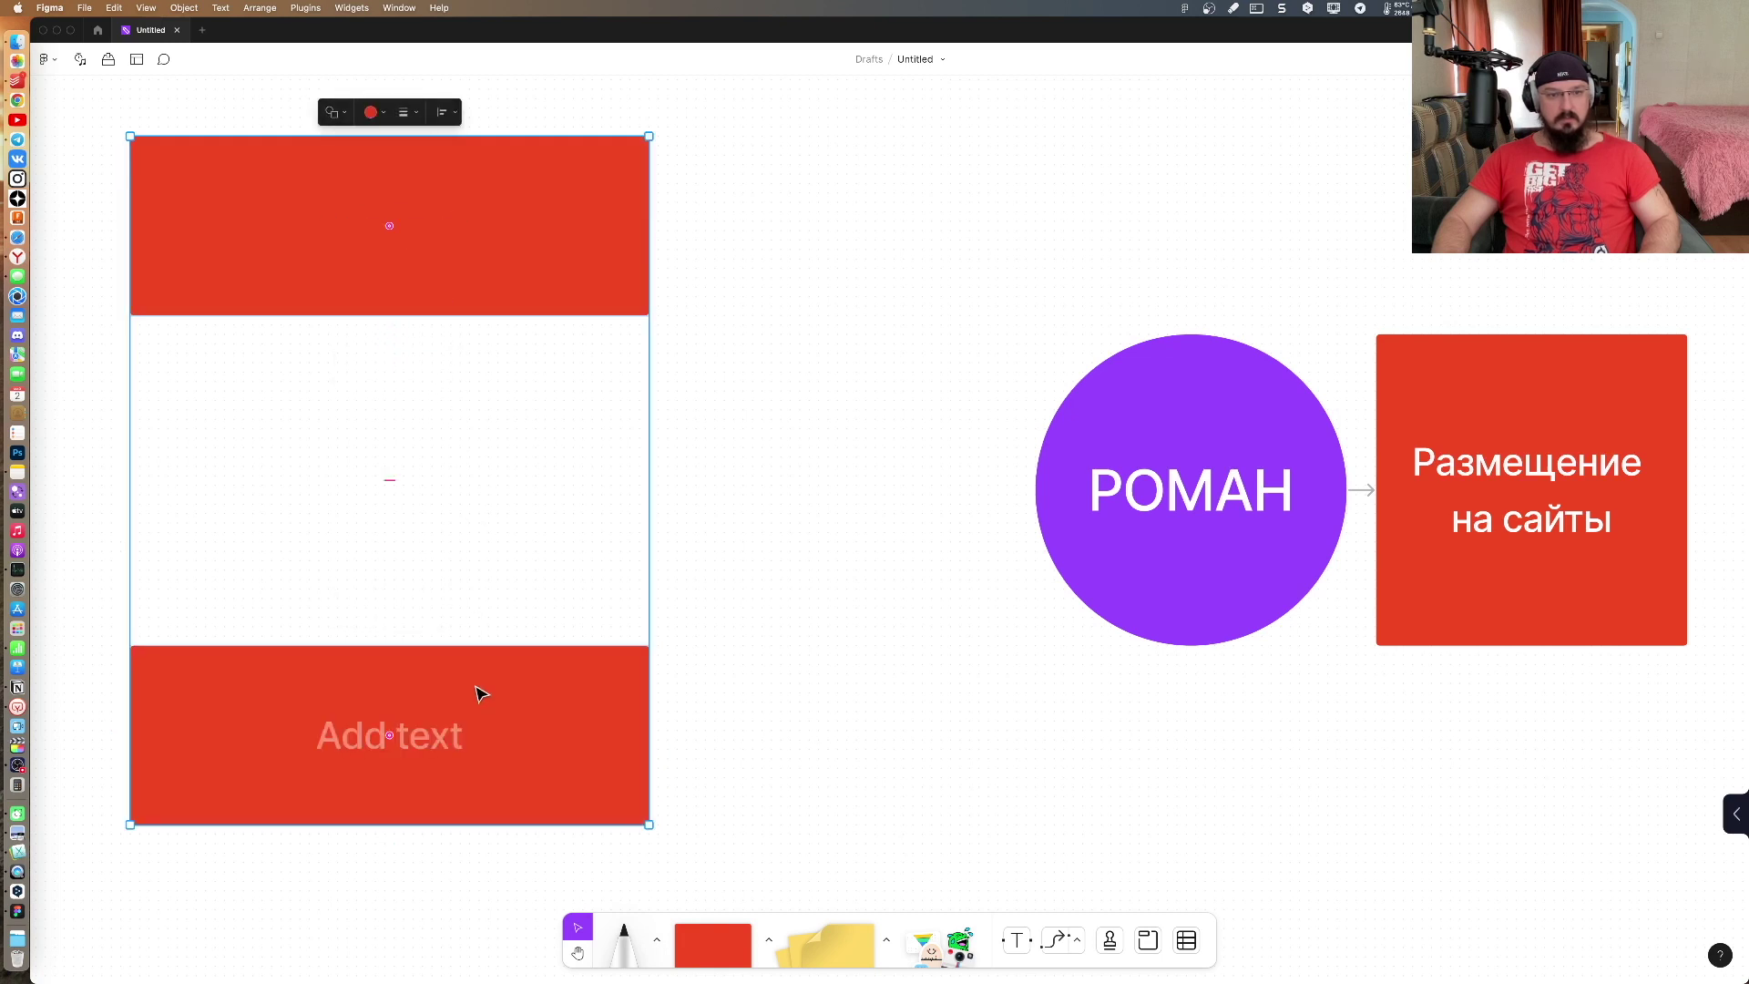
left_click(372, 113)
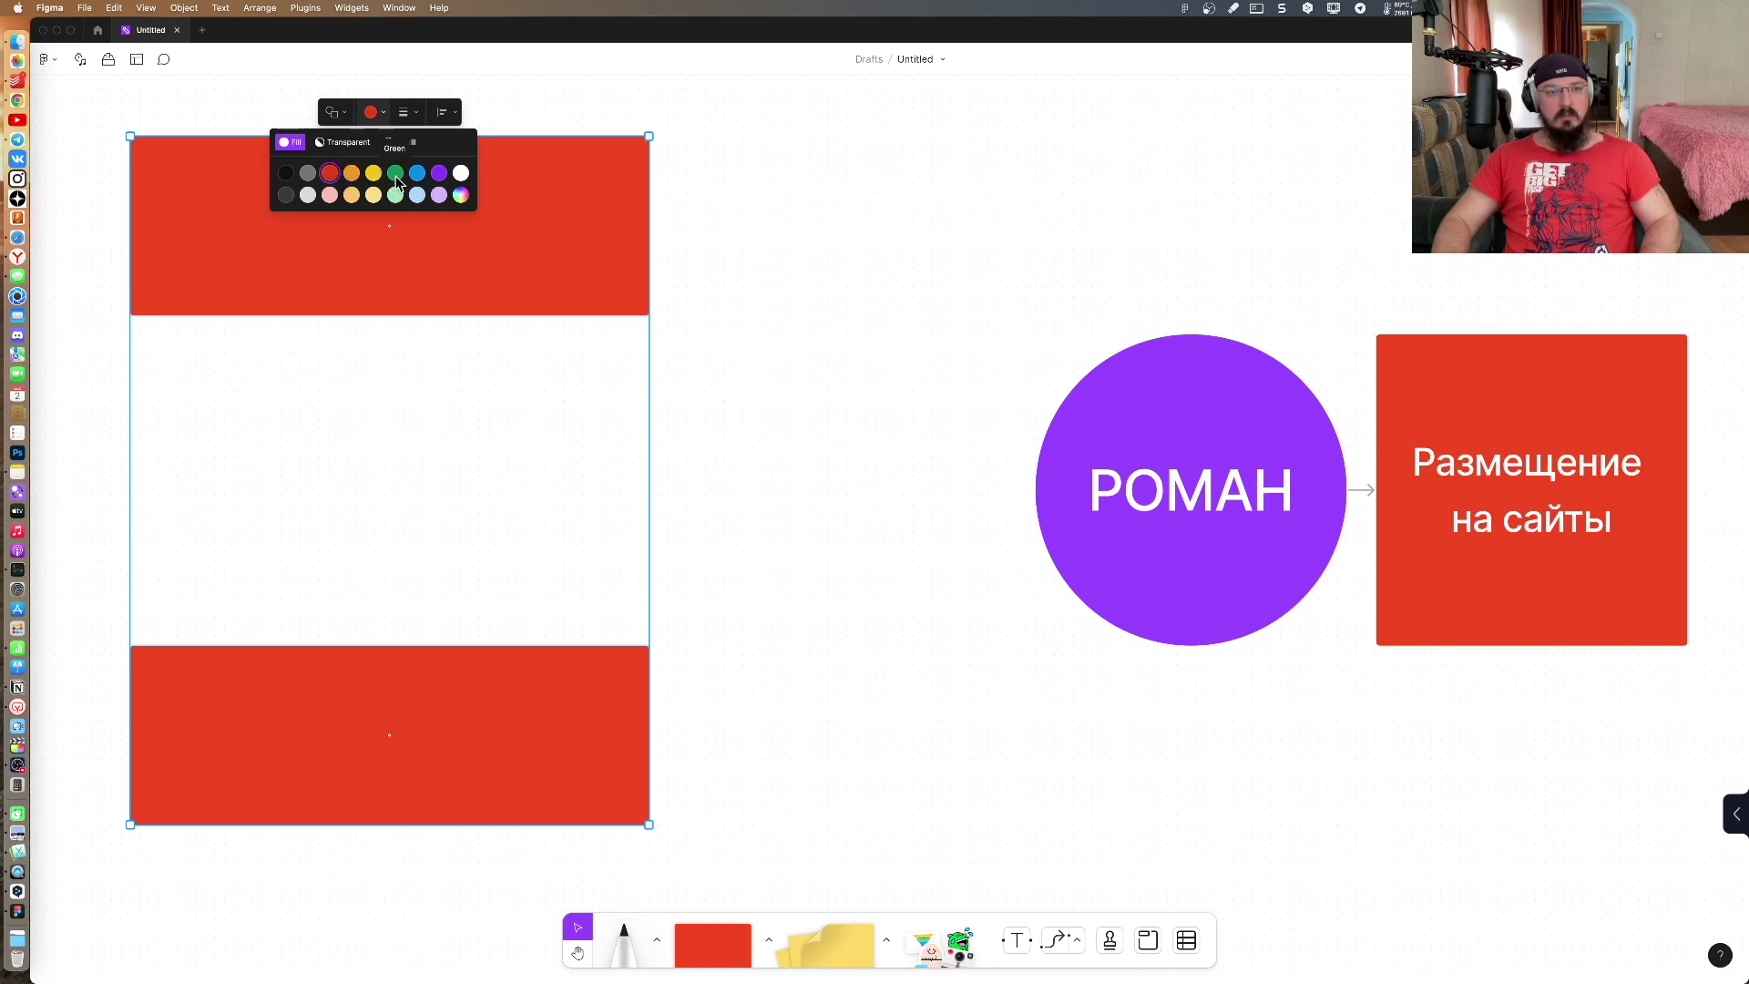
left_click(396, 178)
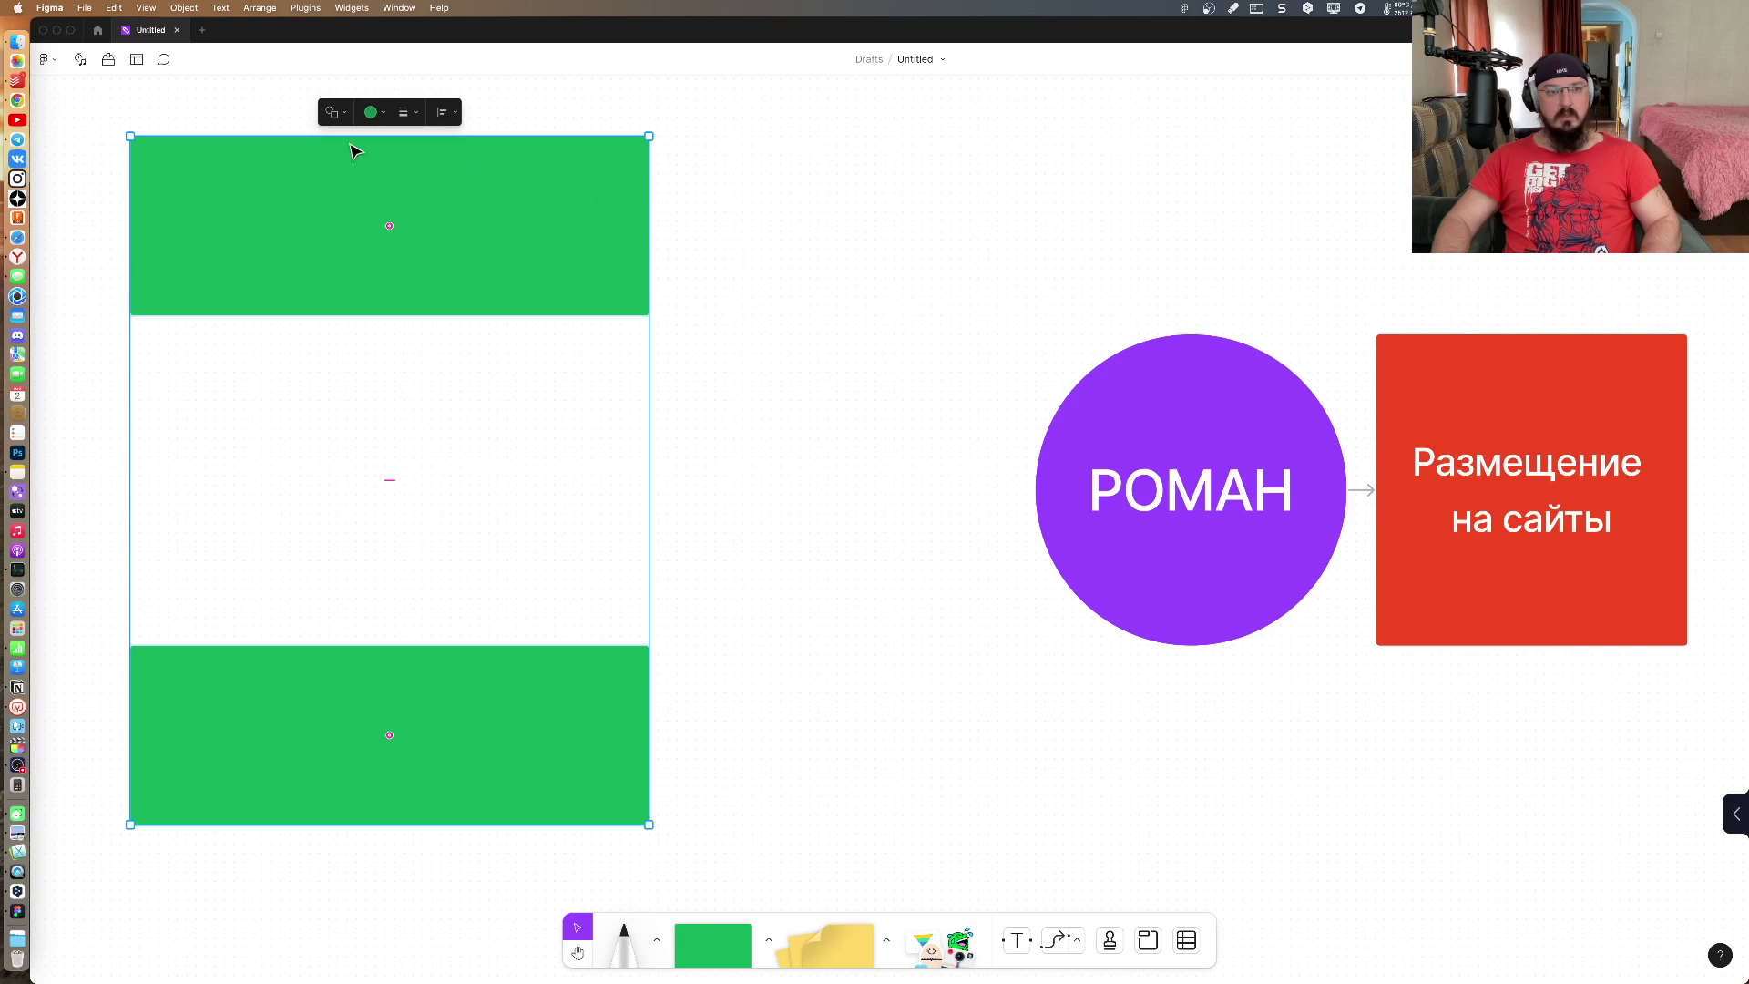
Step: Make the top rectangle blue
left_click(775, 291)
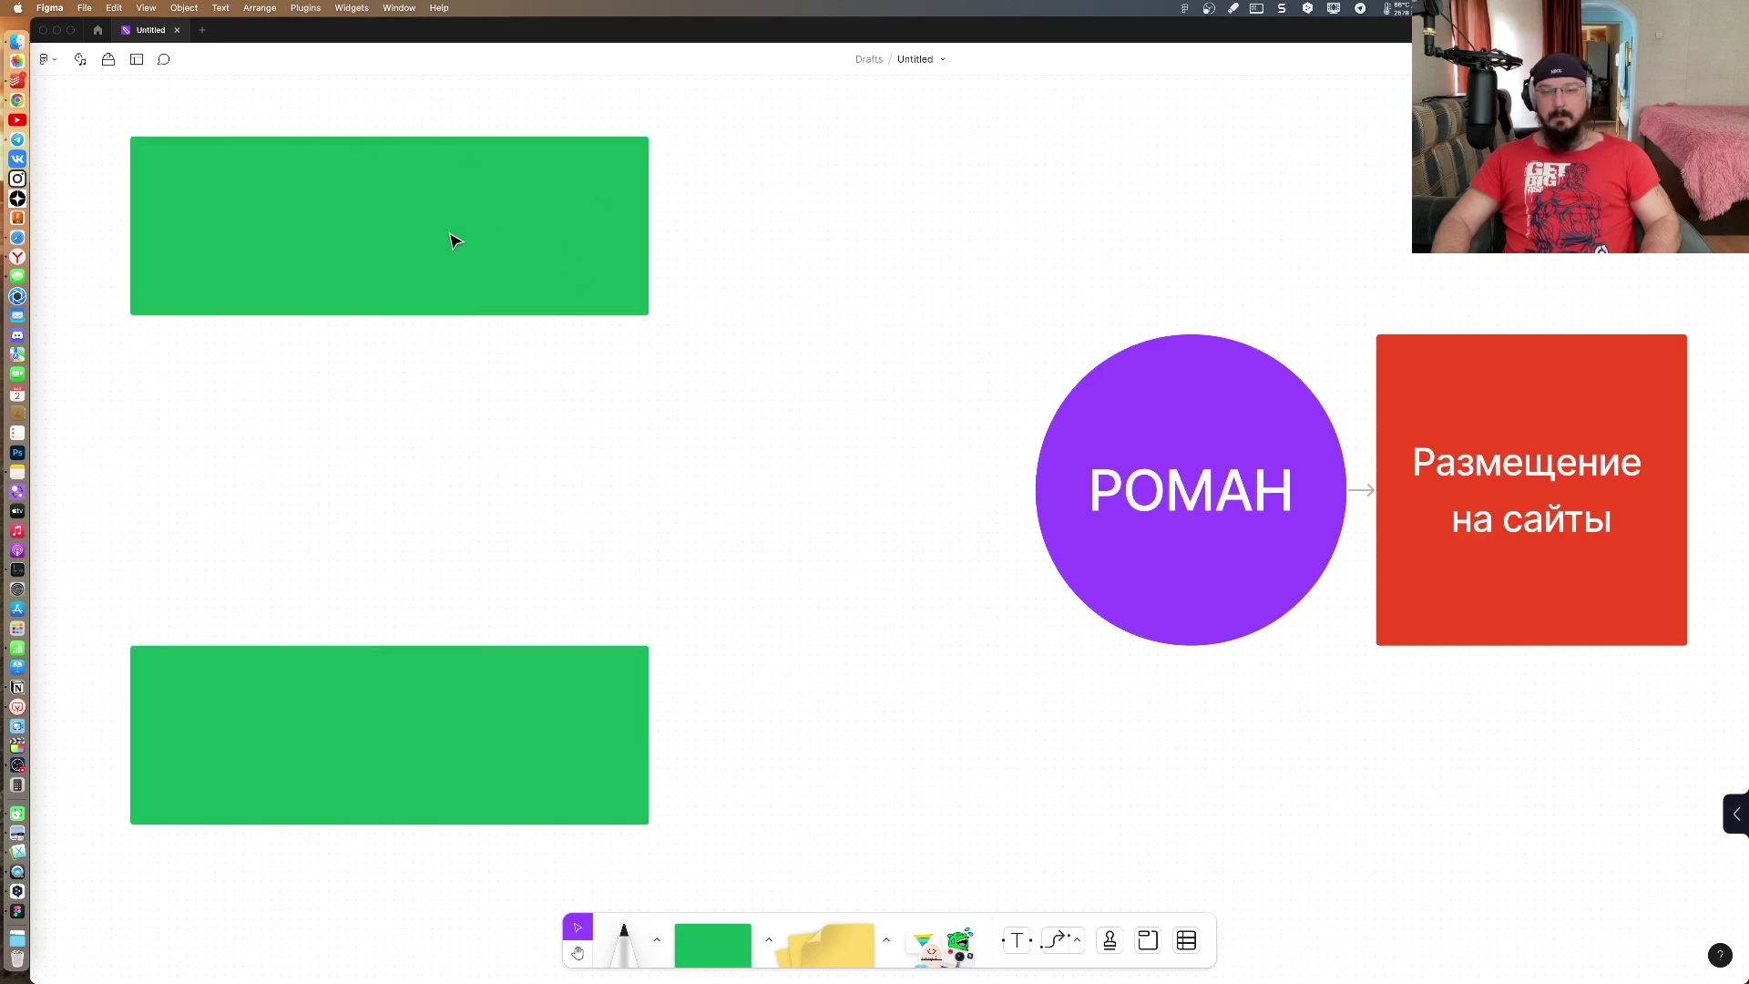
left_click(440, 238)
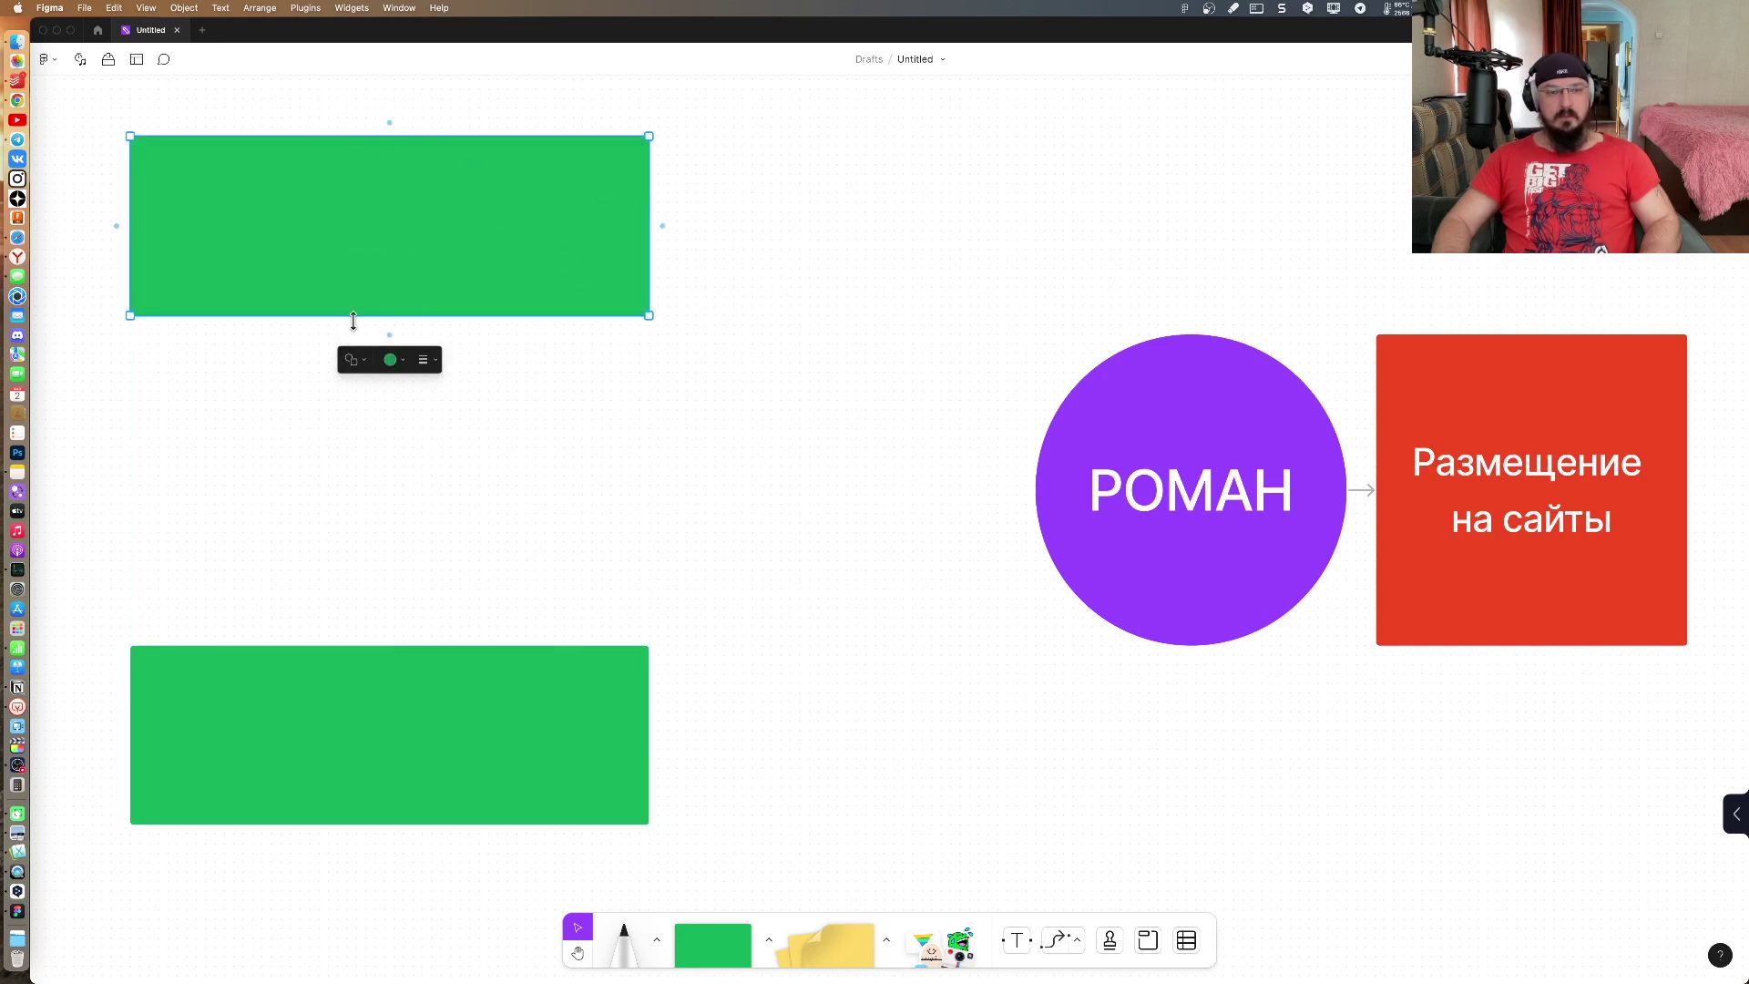
left_click(390, 362)
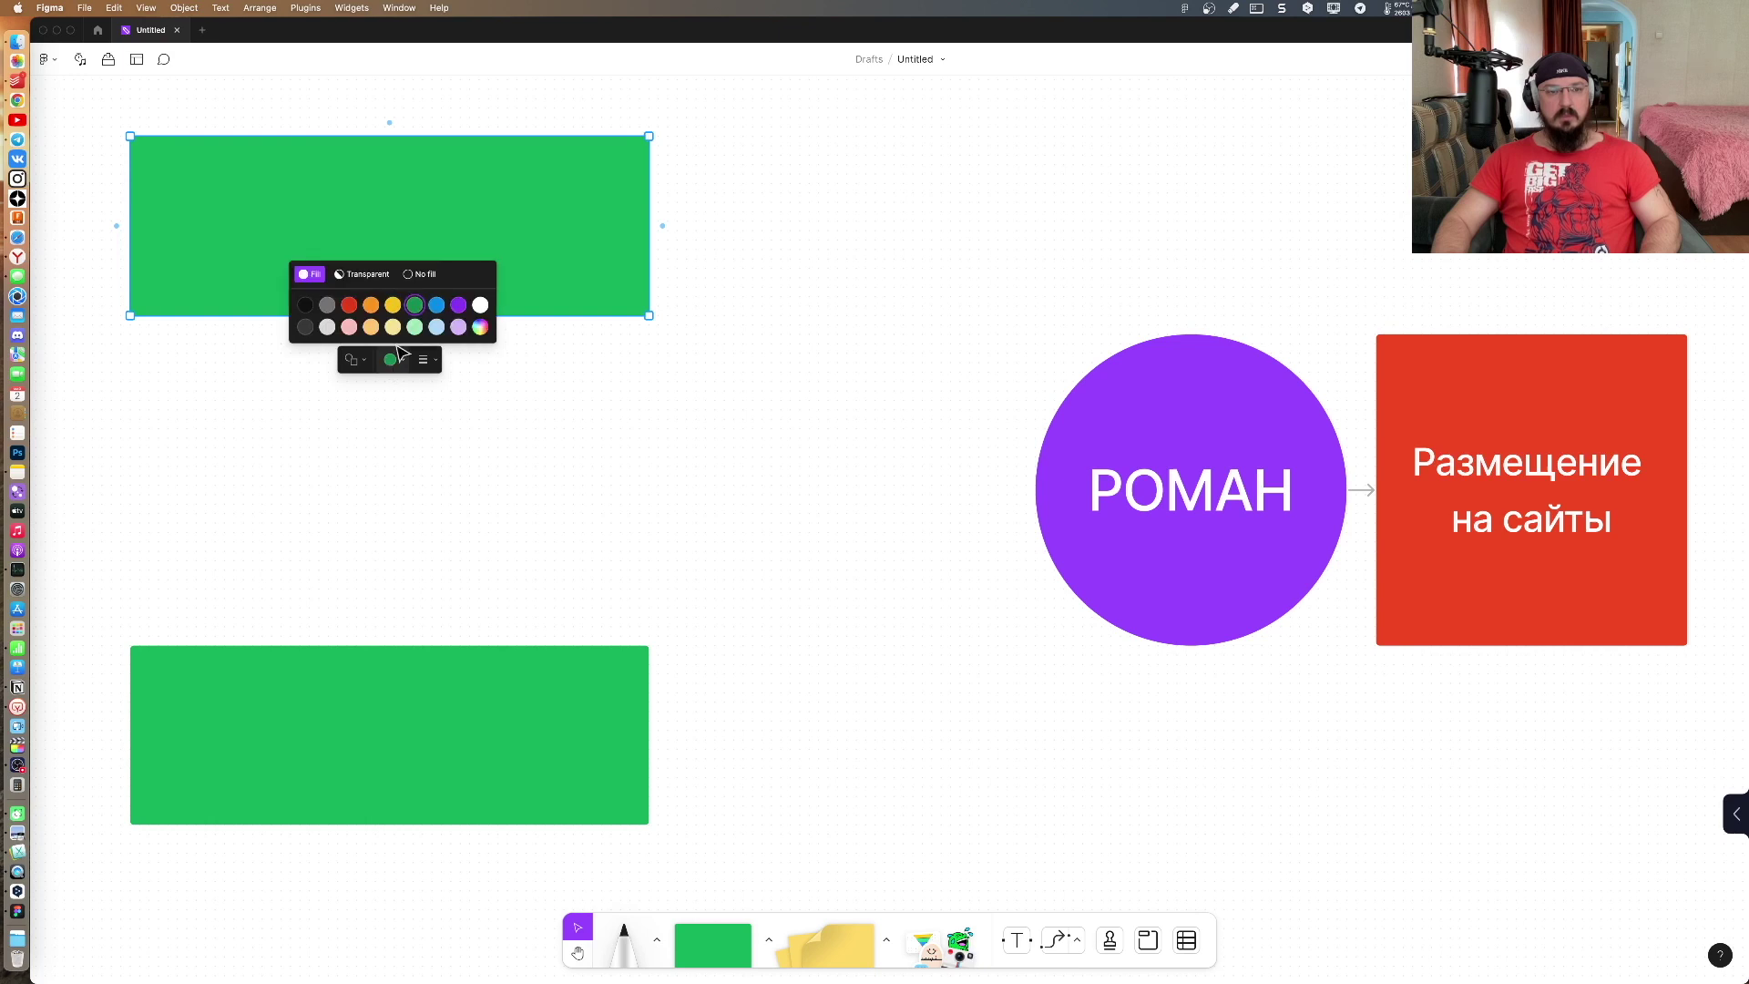
left_click(437, 309)
Step: Label the blue rectangle 'Текстовая информация', correcting the first word by hand
double_click(438, 244)
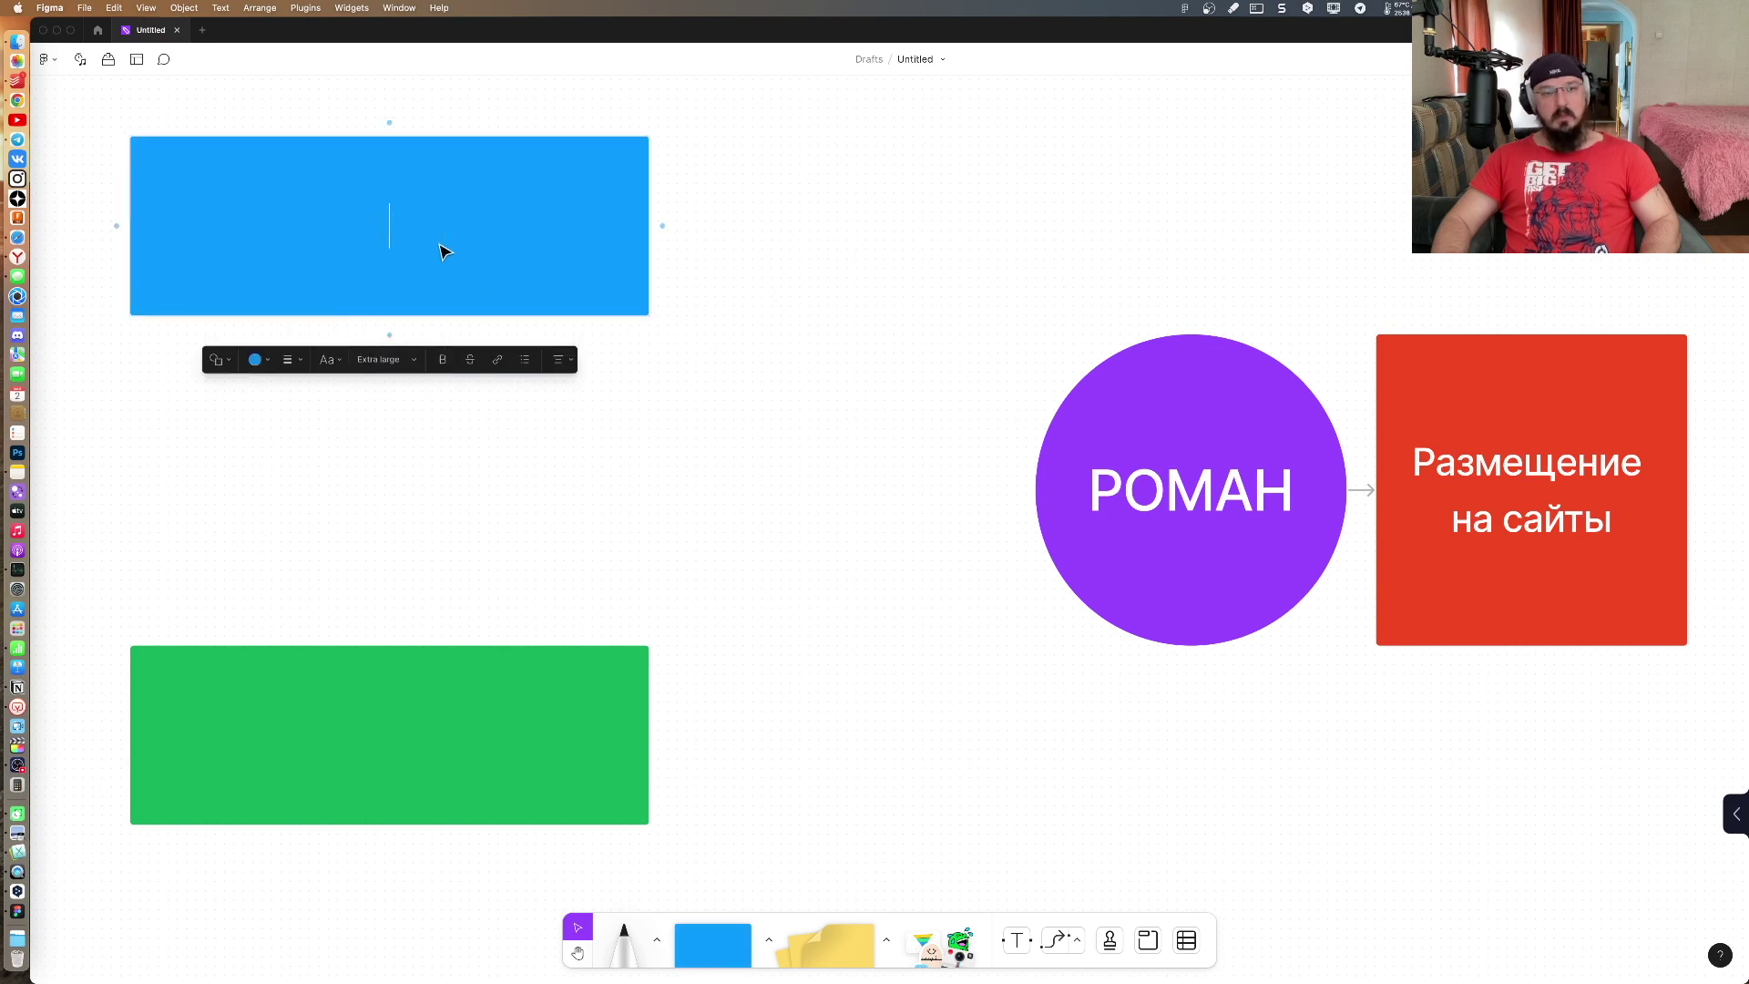
key("fn")
key("fn")
type("Текстом информация")
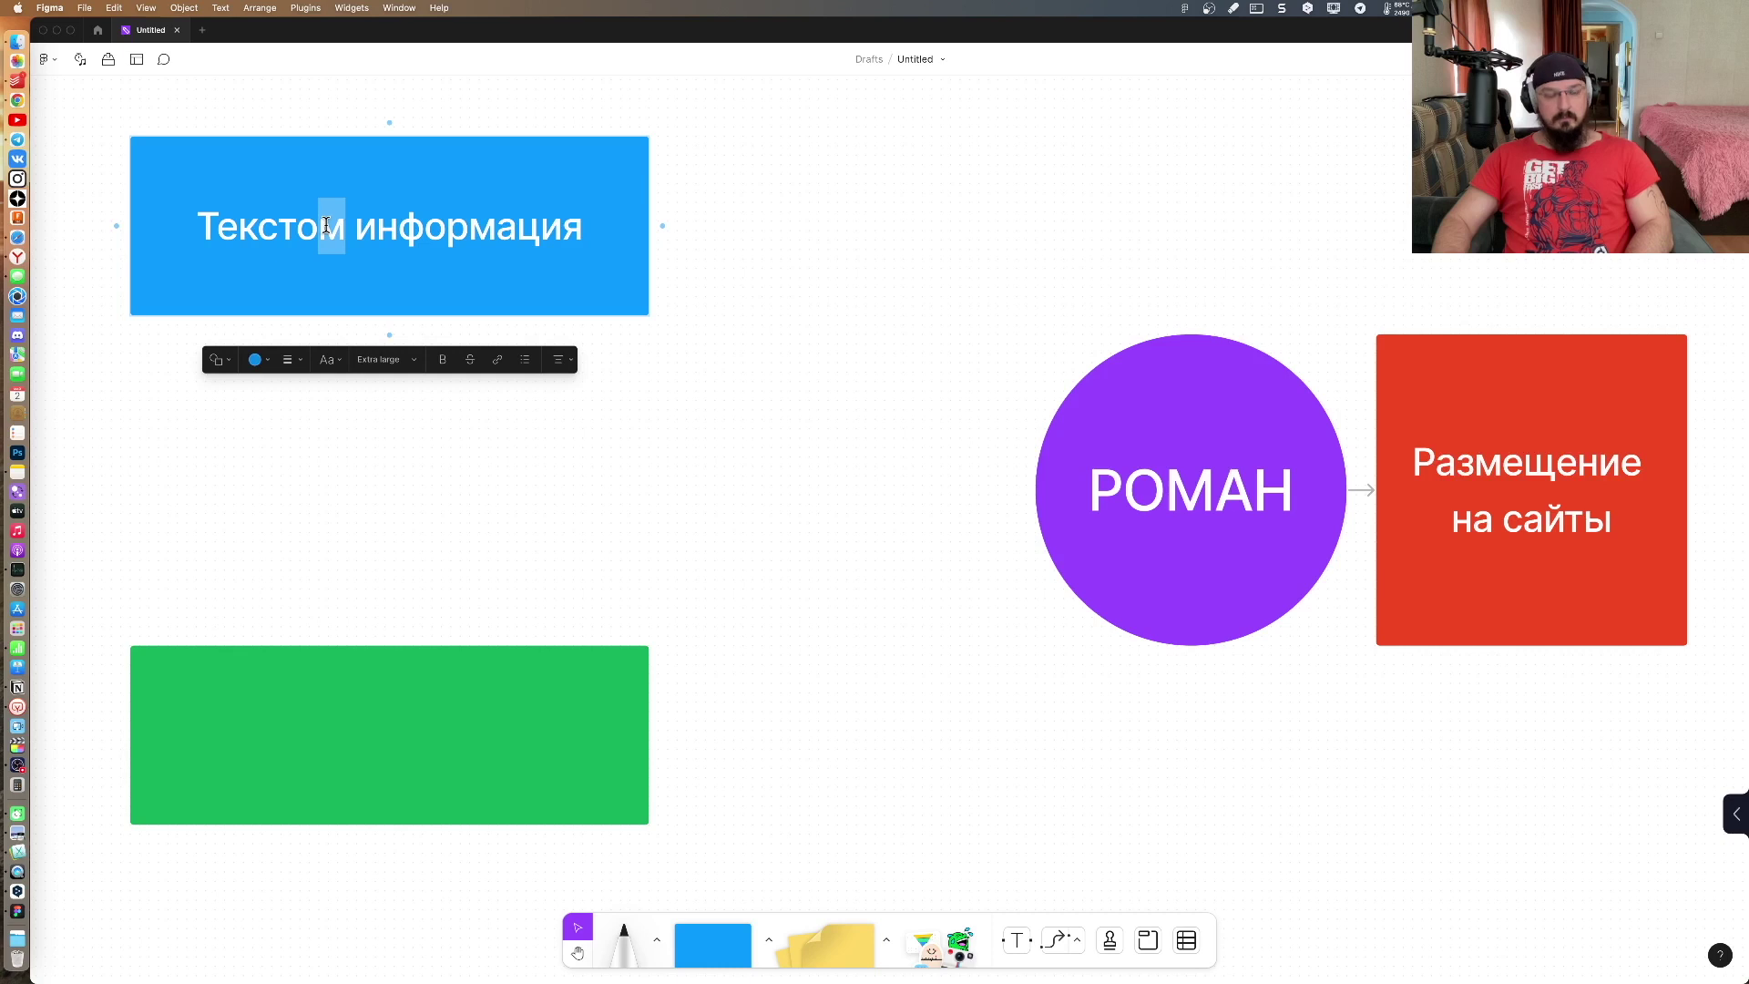
type("вая")
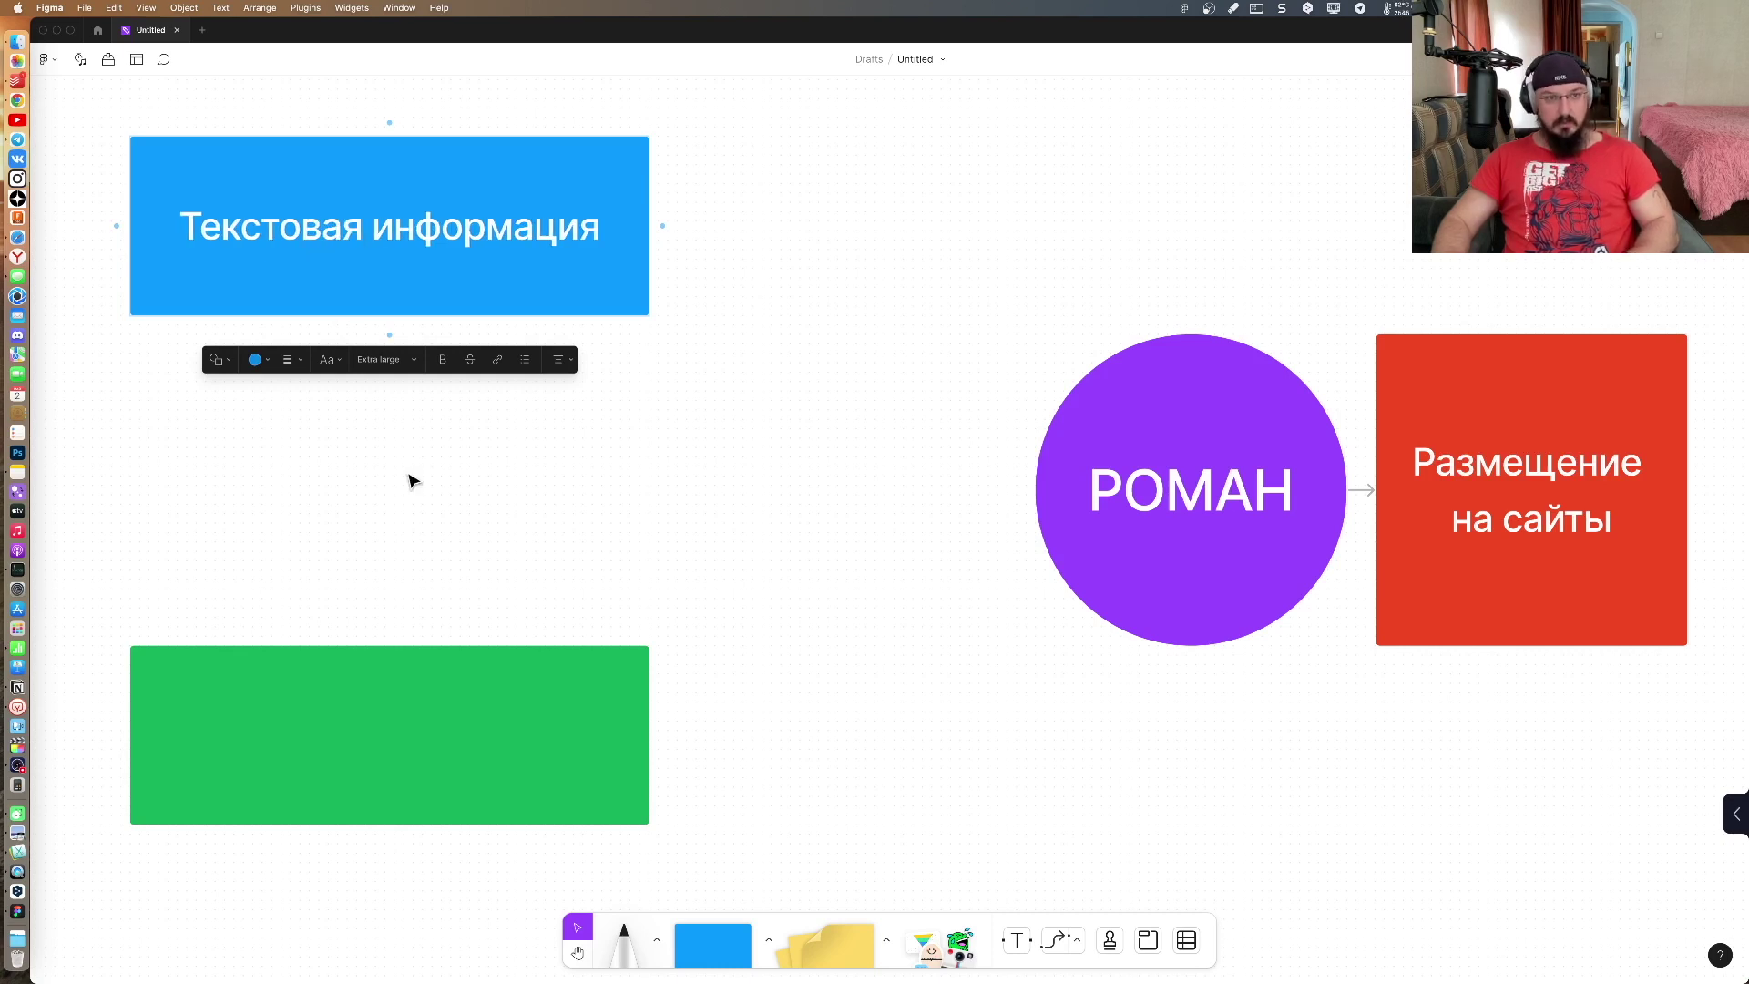
left_click(491, 501)
Step: Label the green rectangle 'Графическая информация' by dictation
left_click(401, 783)
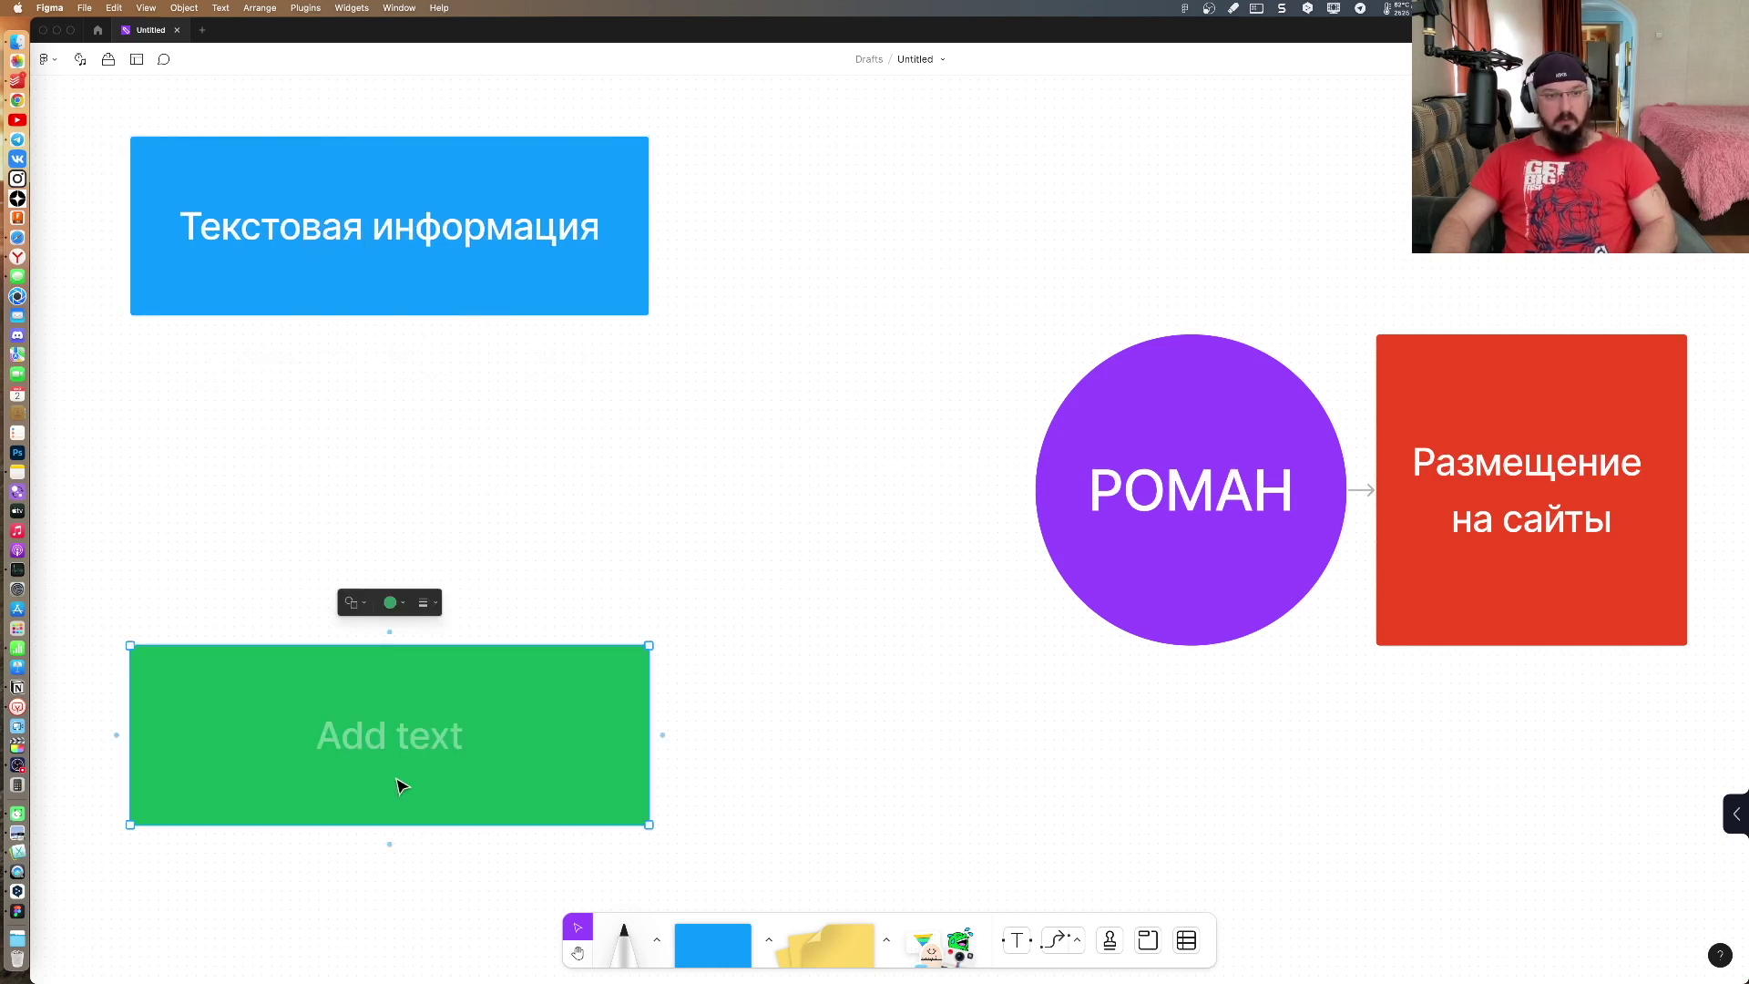
left_click(394, 754)
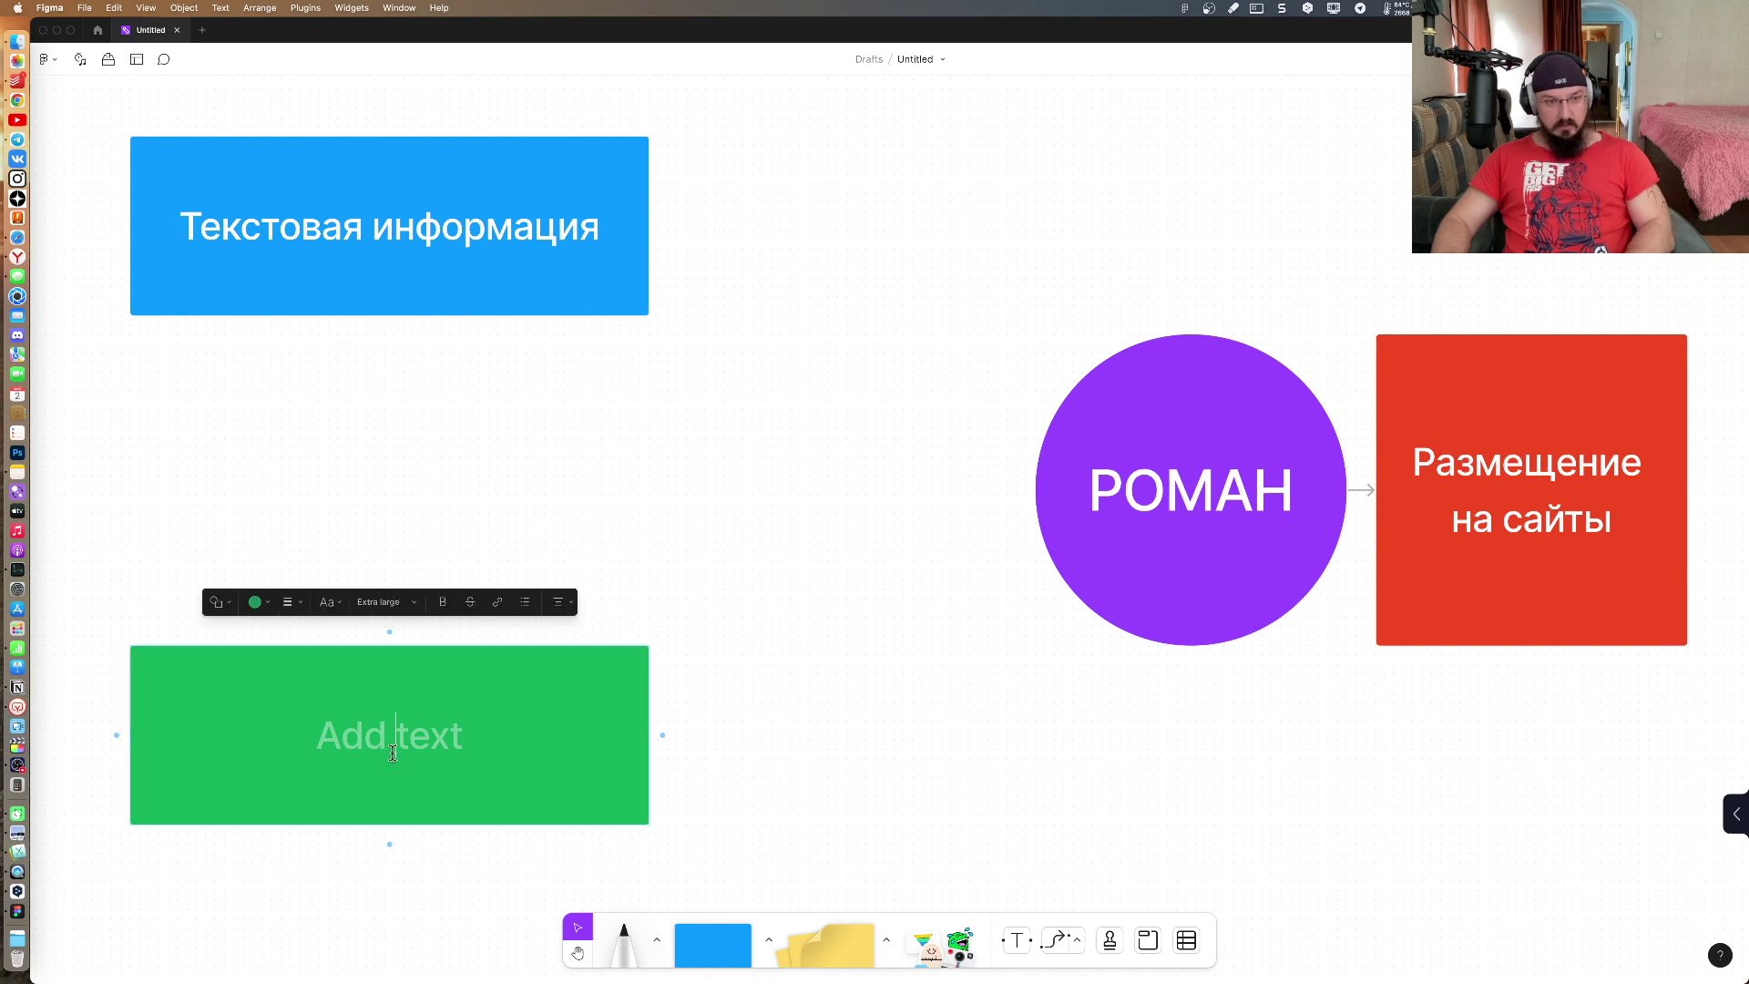
key("F5")
type("Графическая информация")
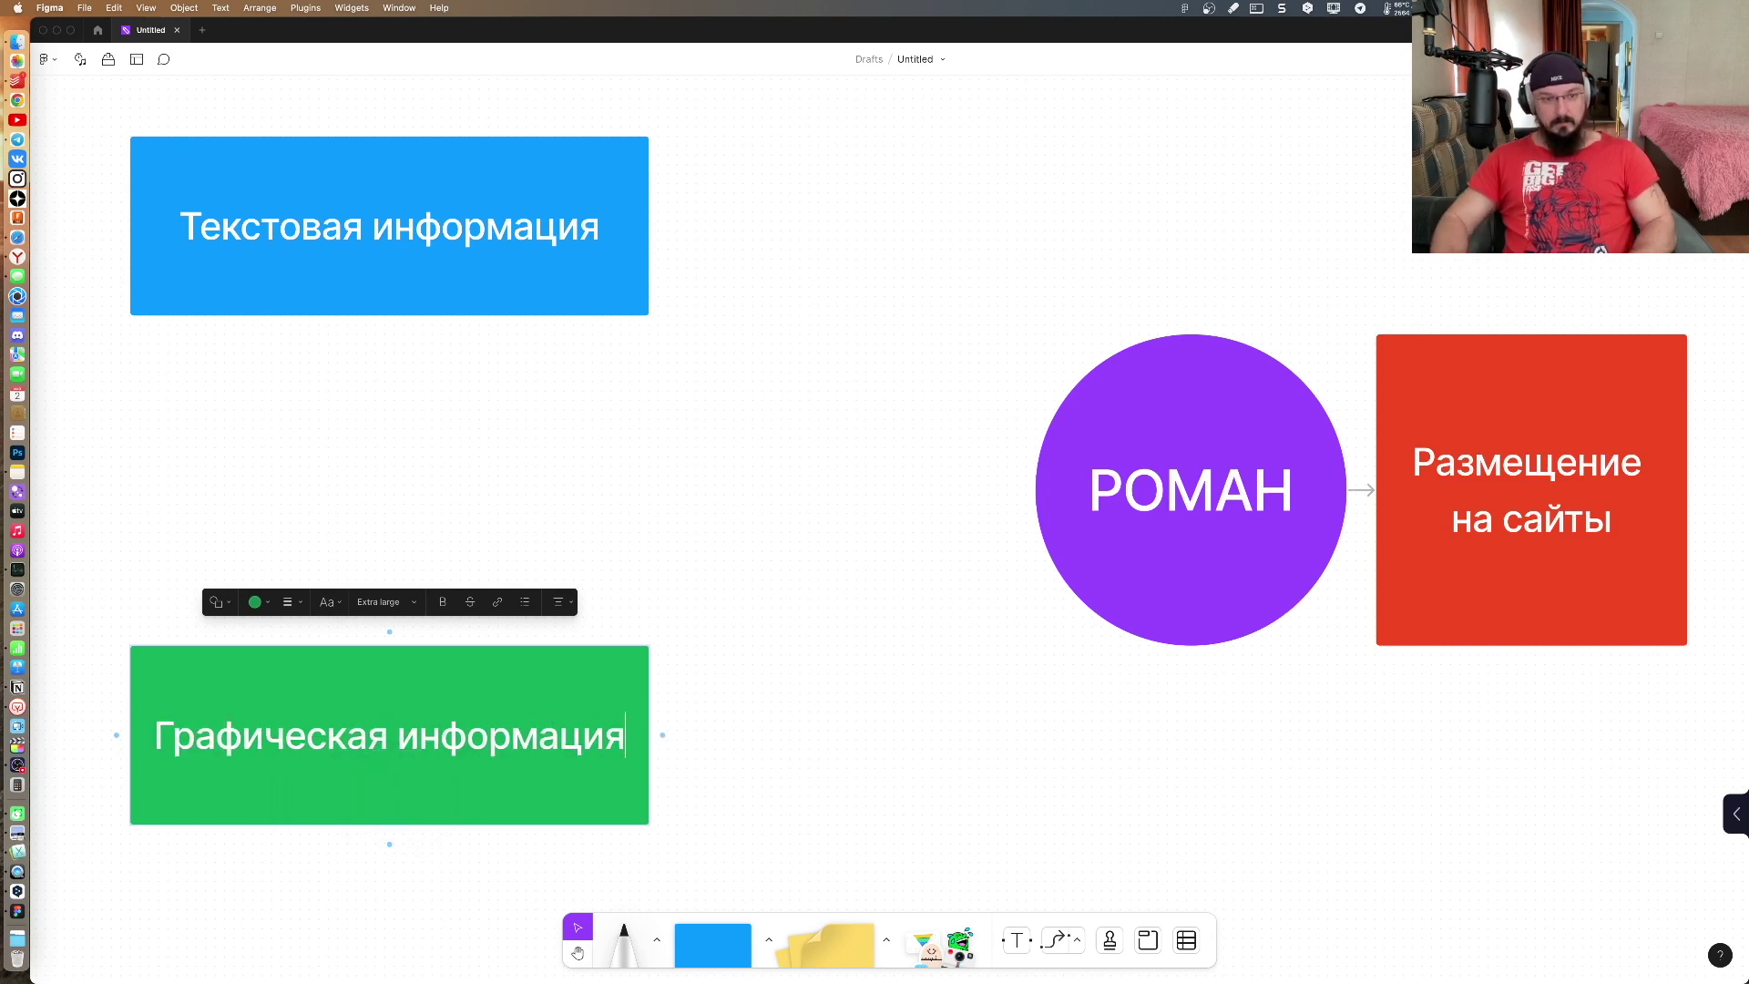
left_click(900, 740)
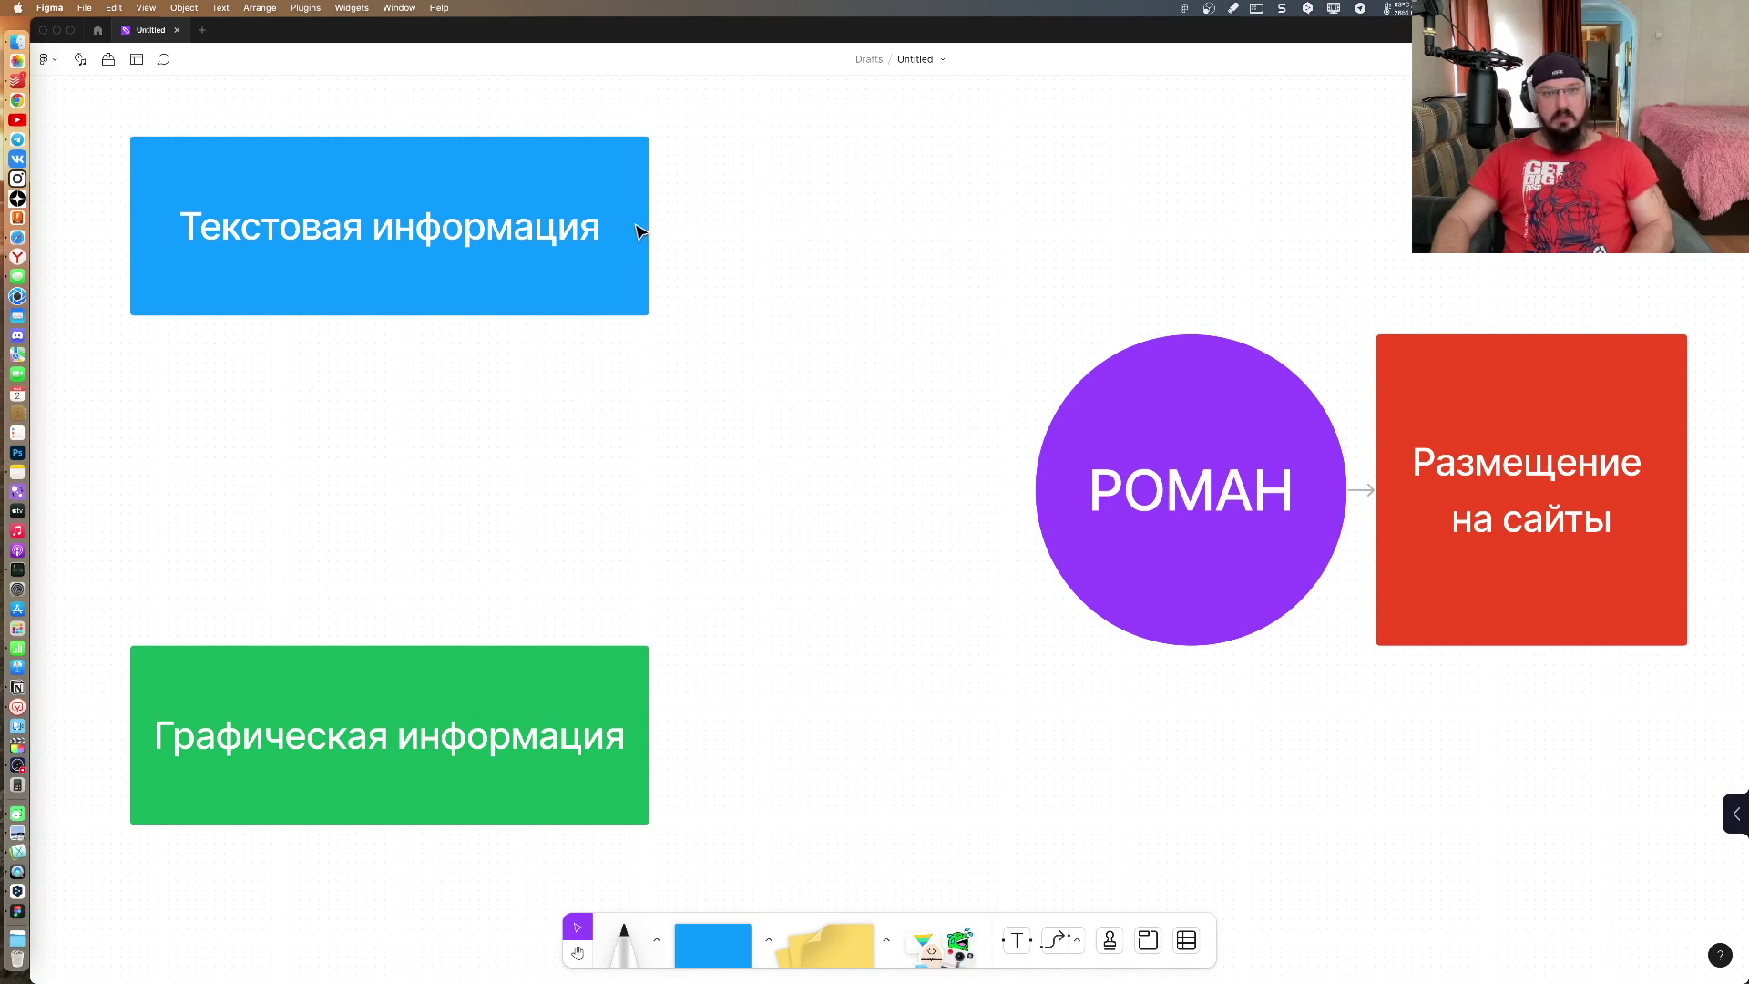
left_click(637, 230)
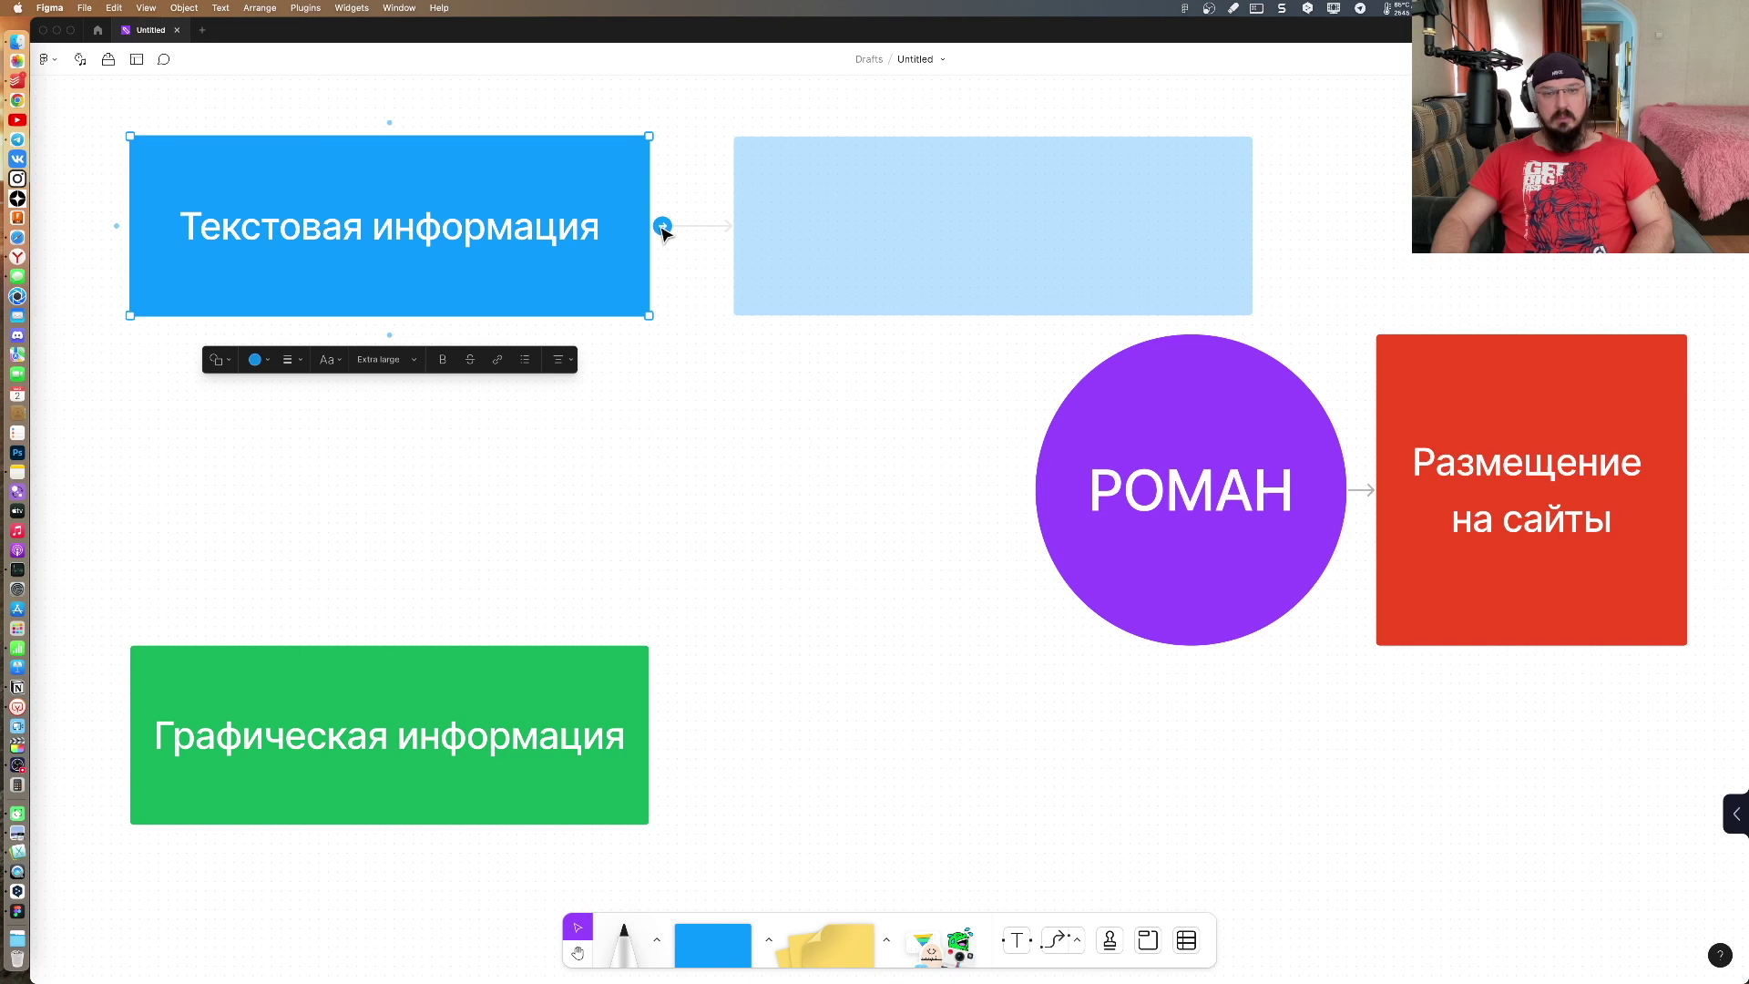
Step: Add a connected blue box right of 'Текстовая информация' and make it narrower
left_click(663, 227)
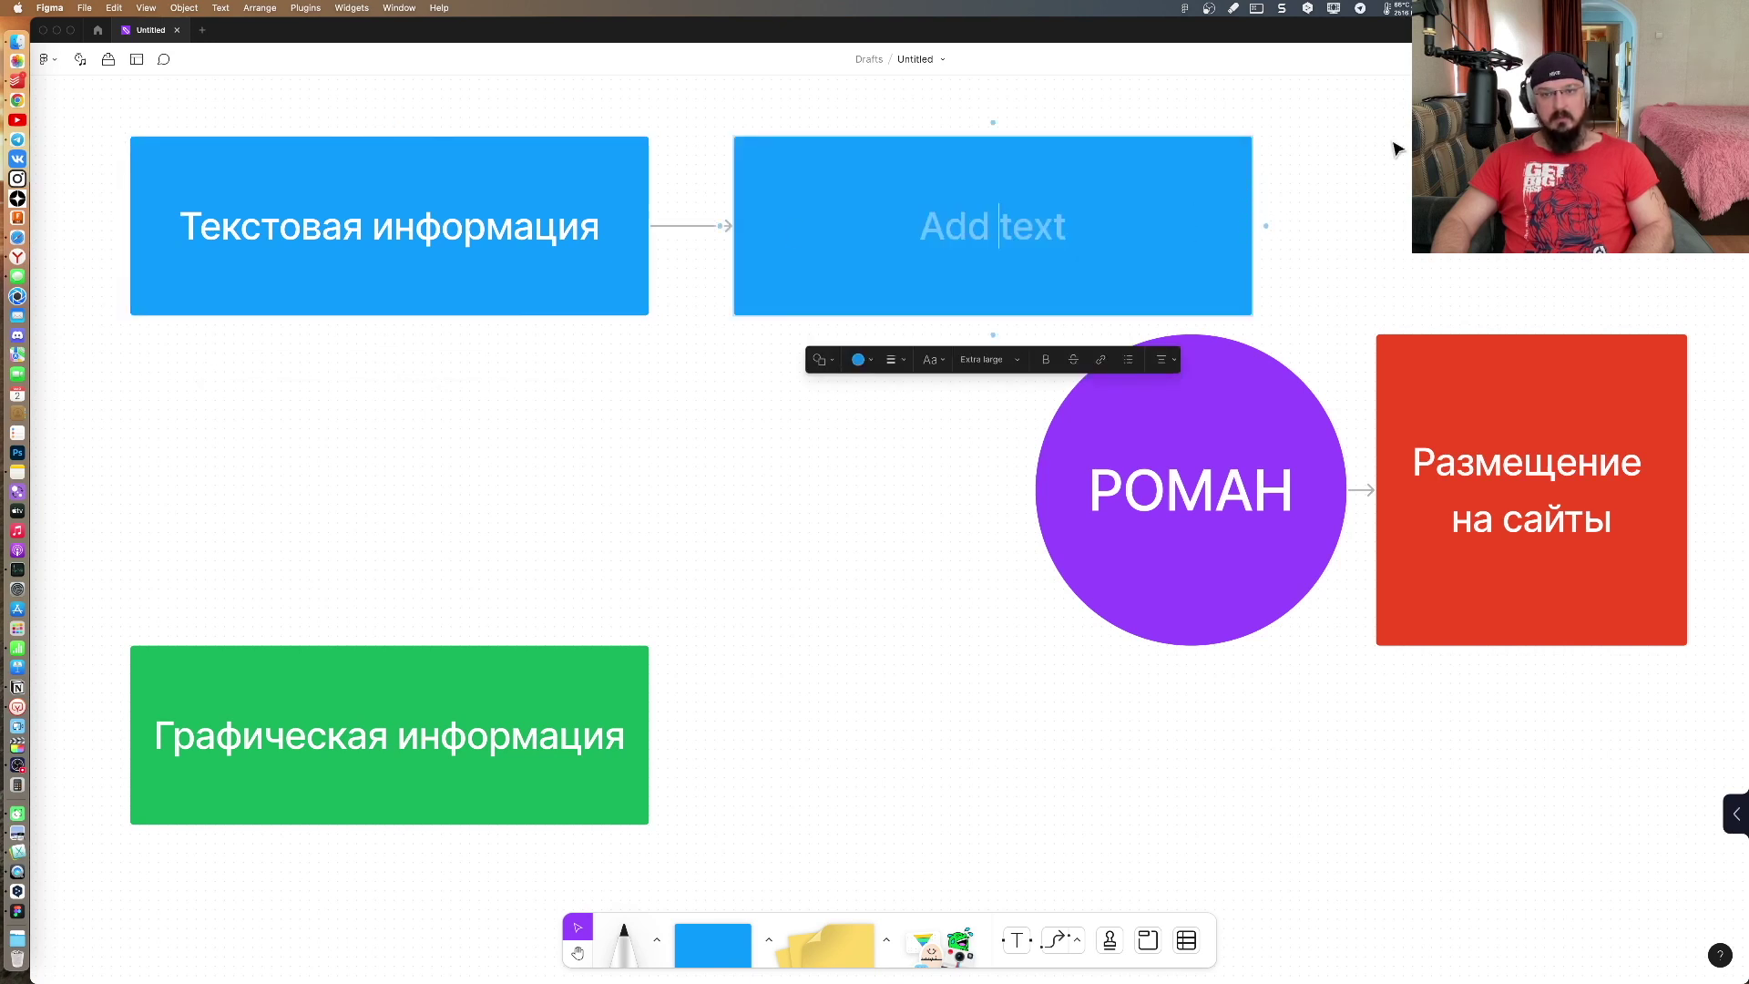
left_click(1396, 148)
left_click(1243, 204)
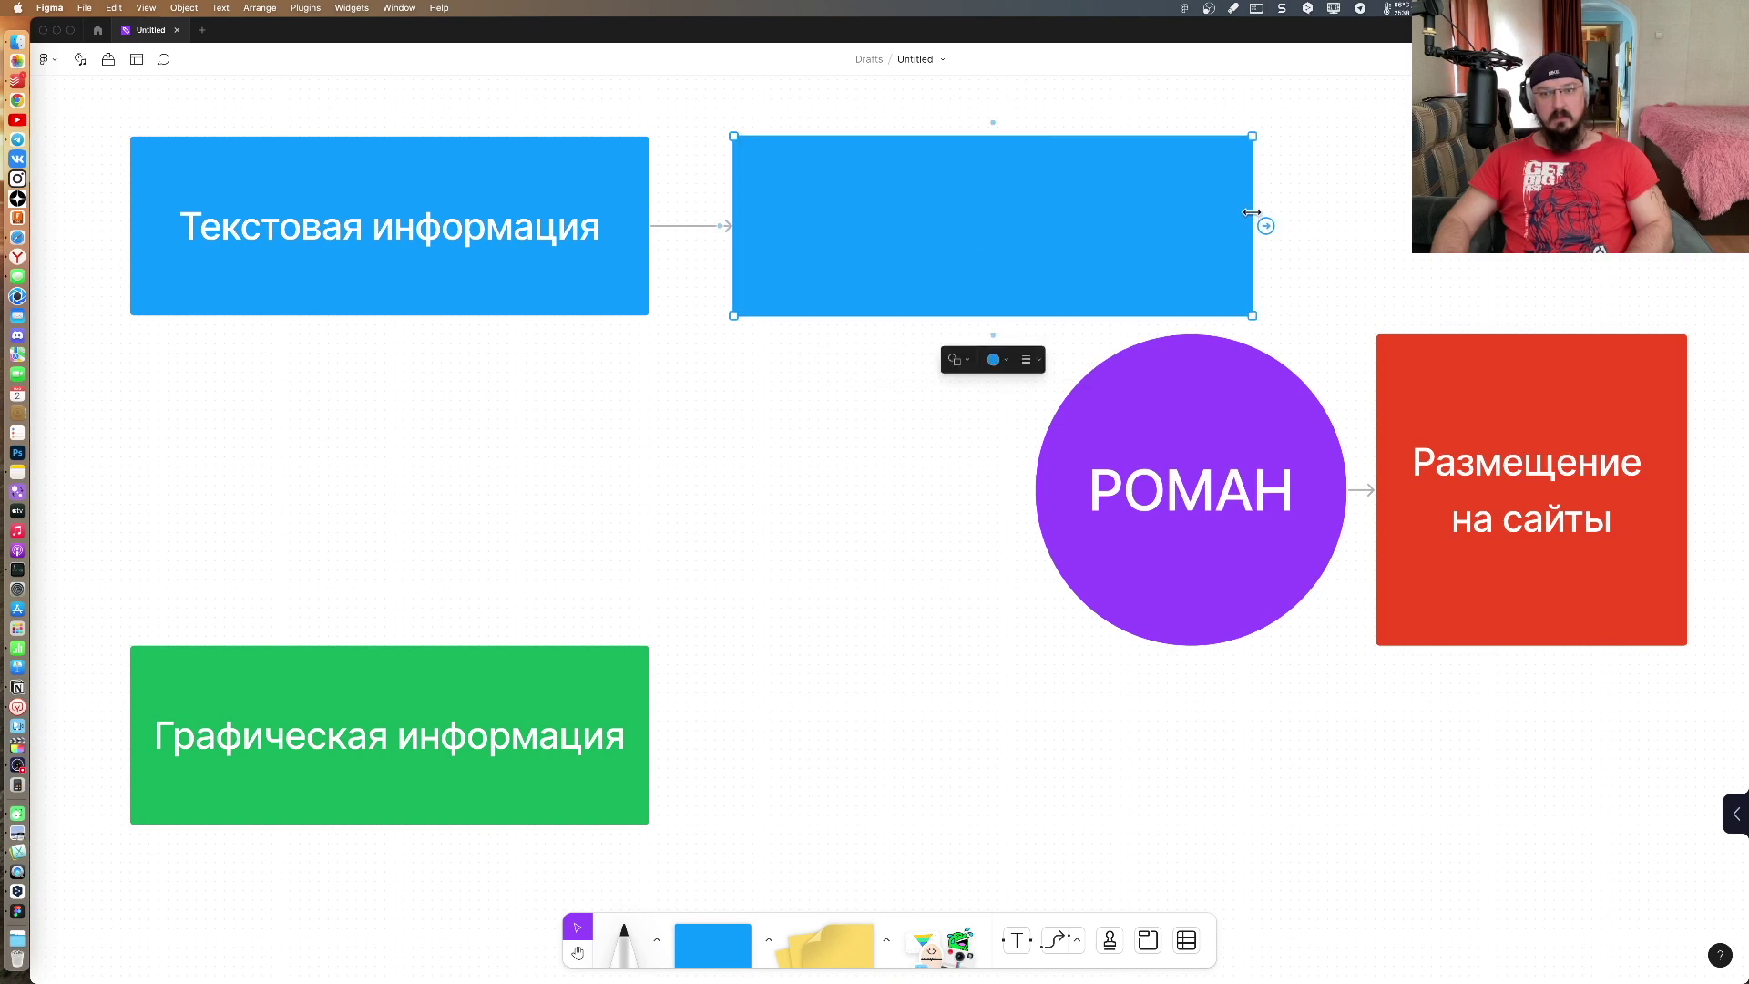
left_click_drag(1250, 212, 1016, 223)
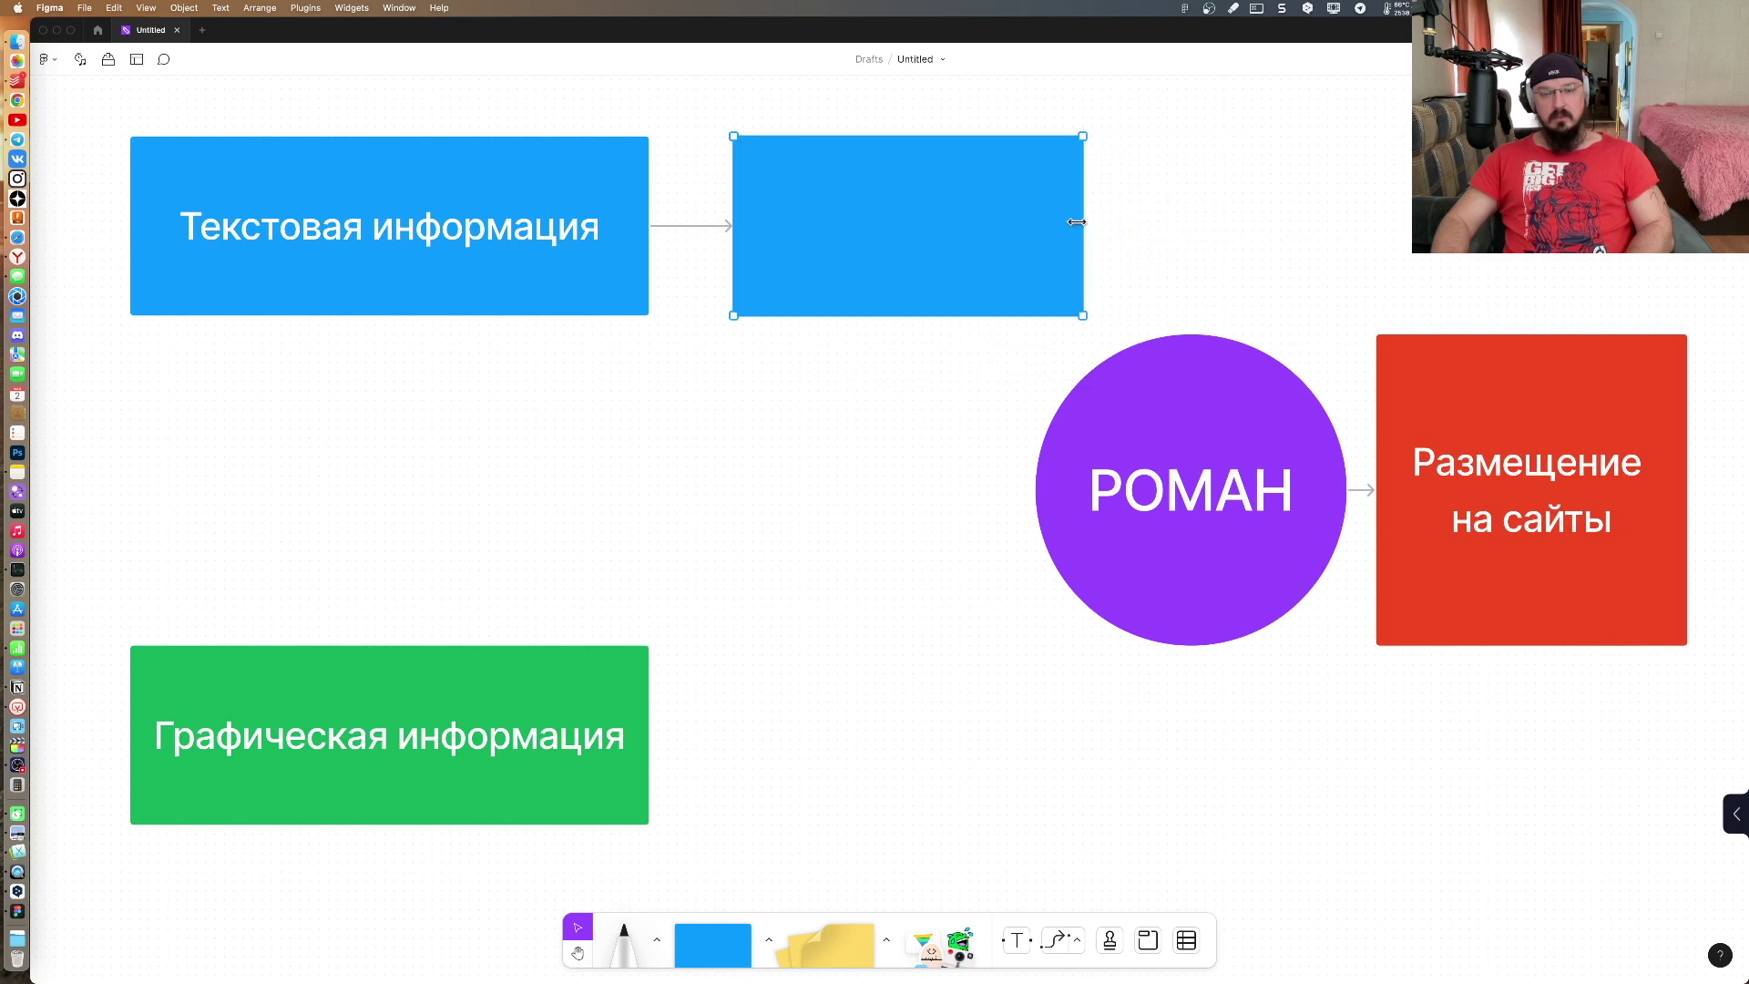
Step: Type 'Описания, заголовки' in the new box and capitalise the first letter
left_click(909, 231)
type("о")
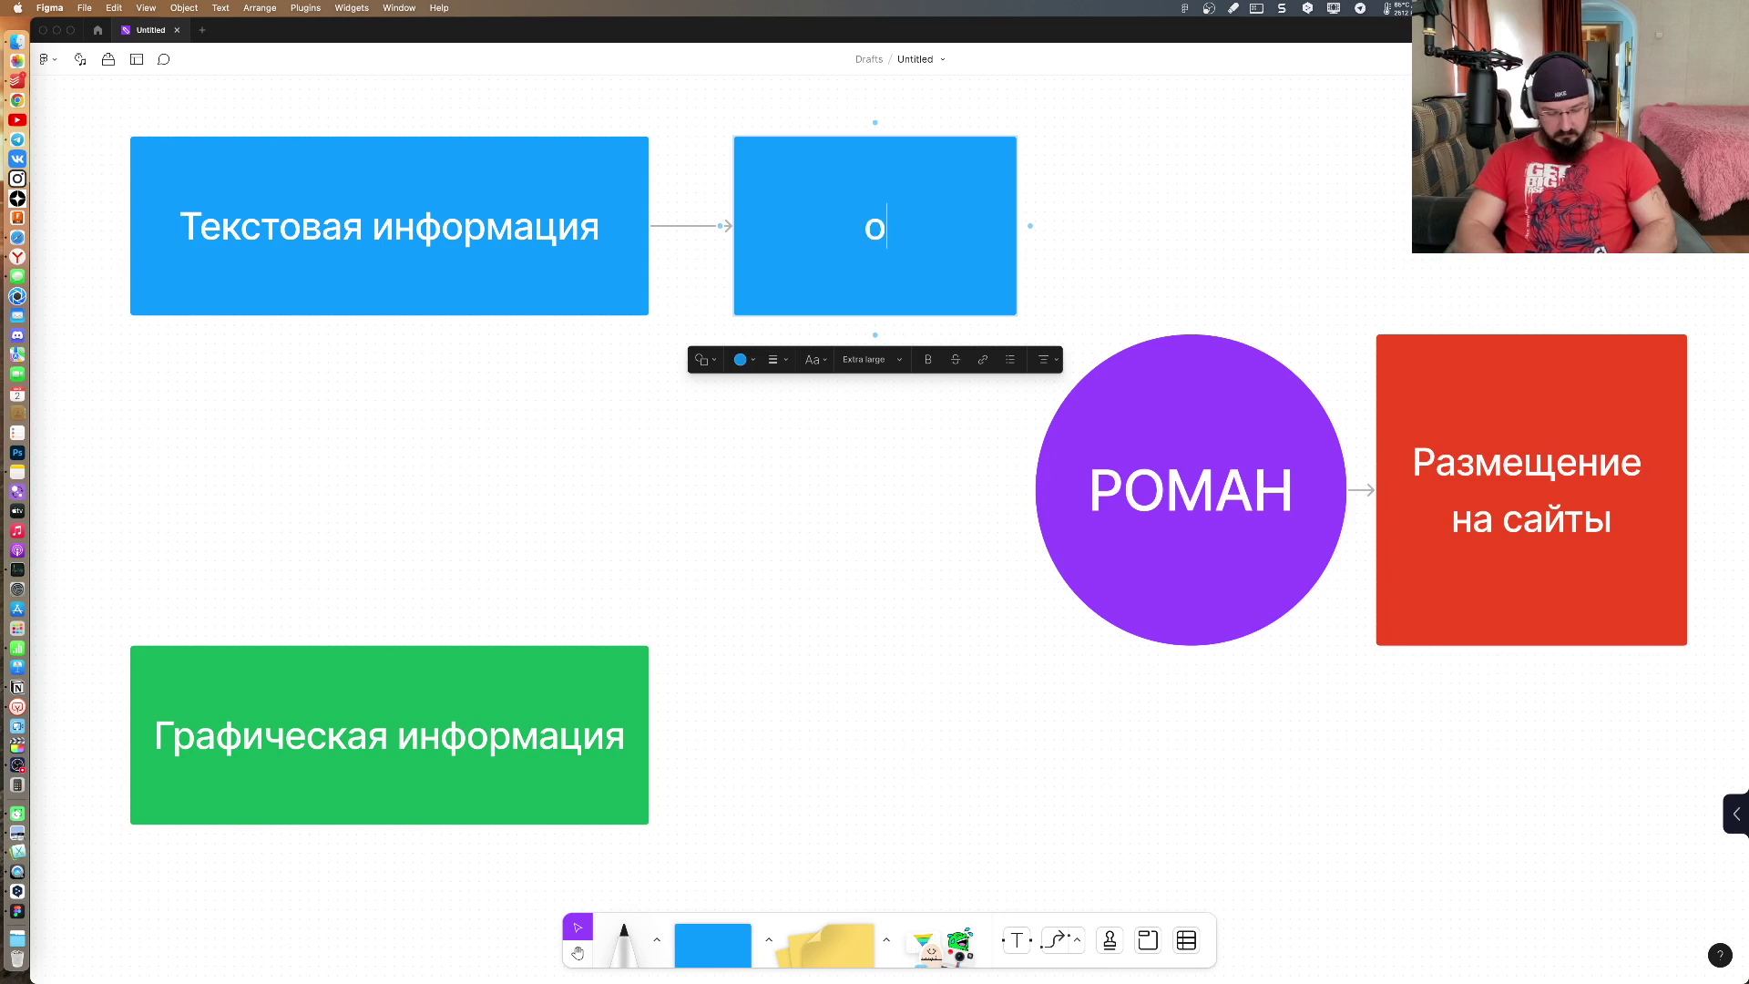
type("писания")
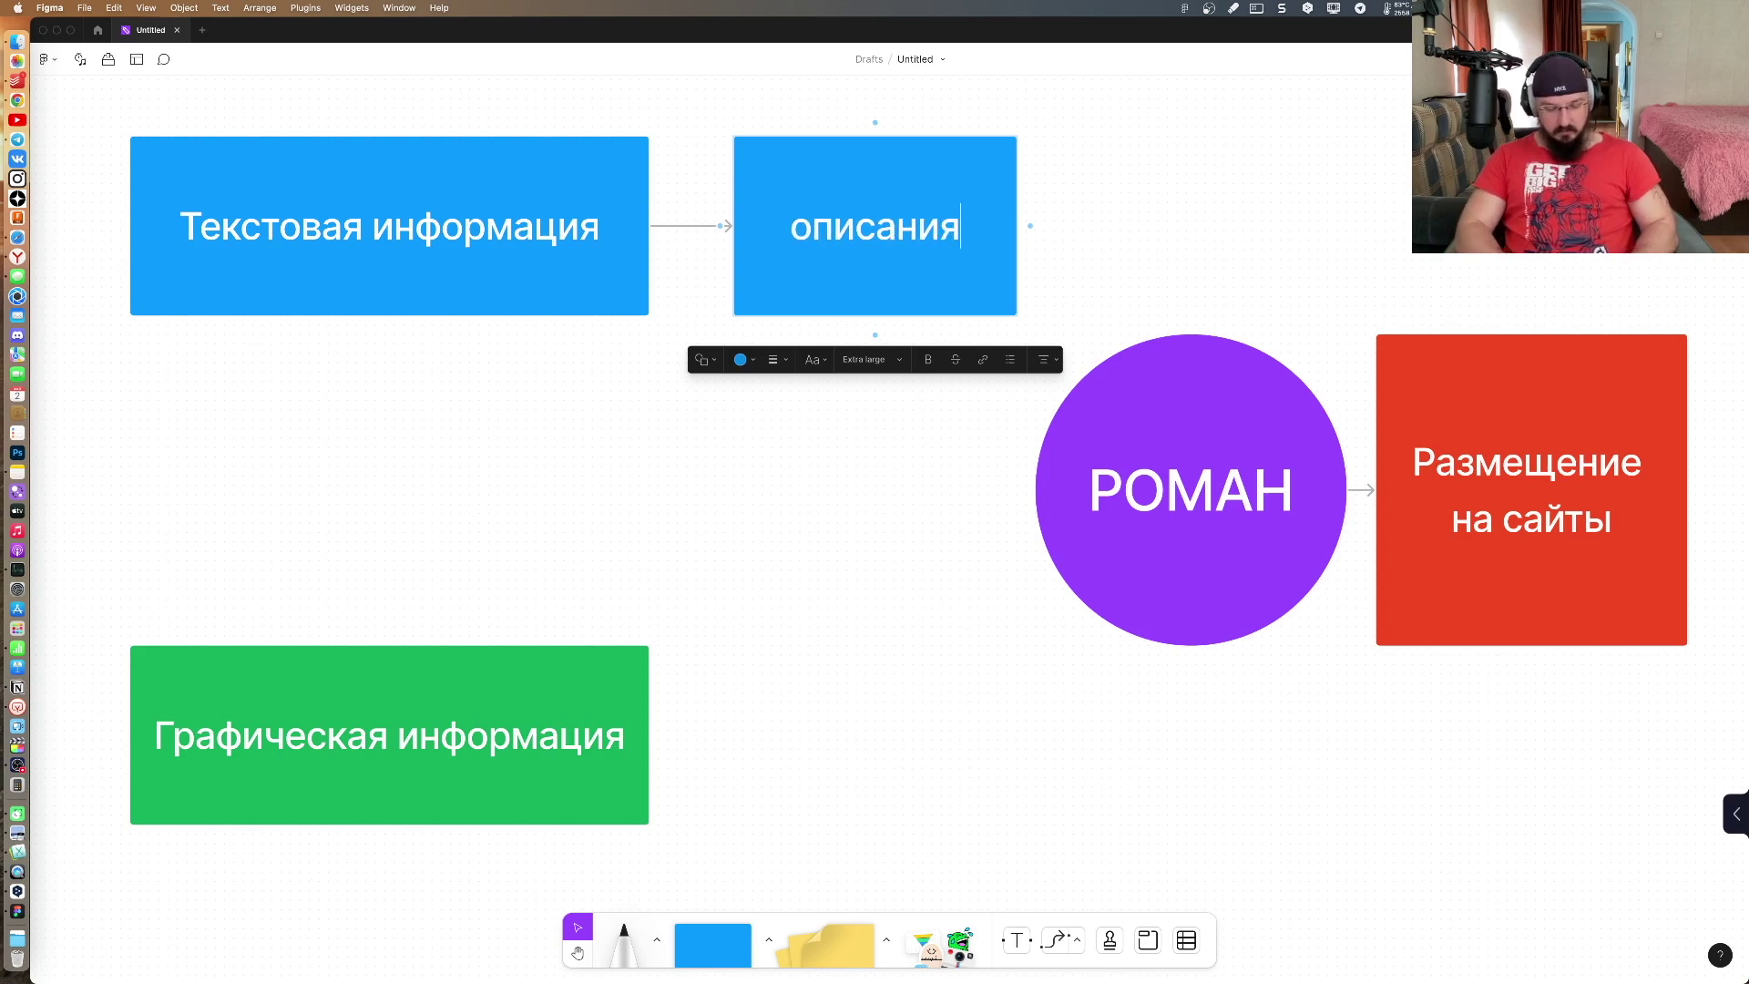
type(",")
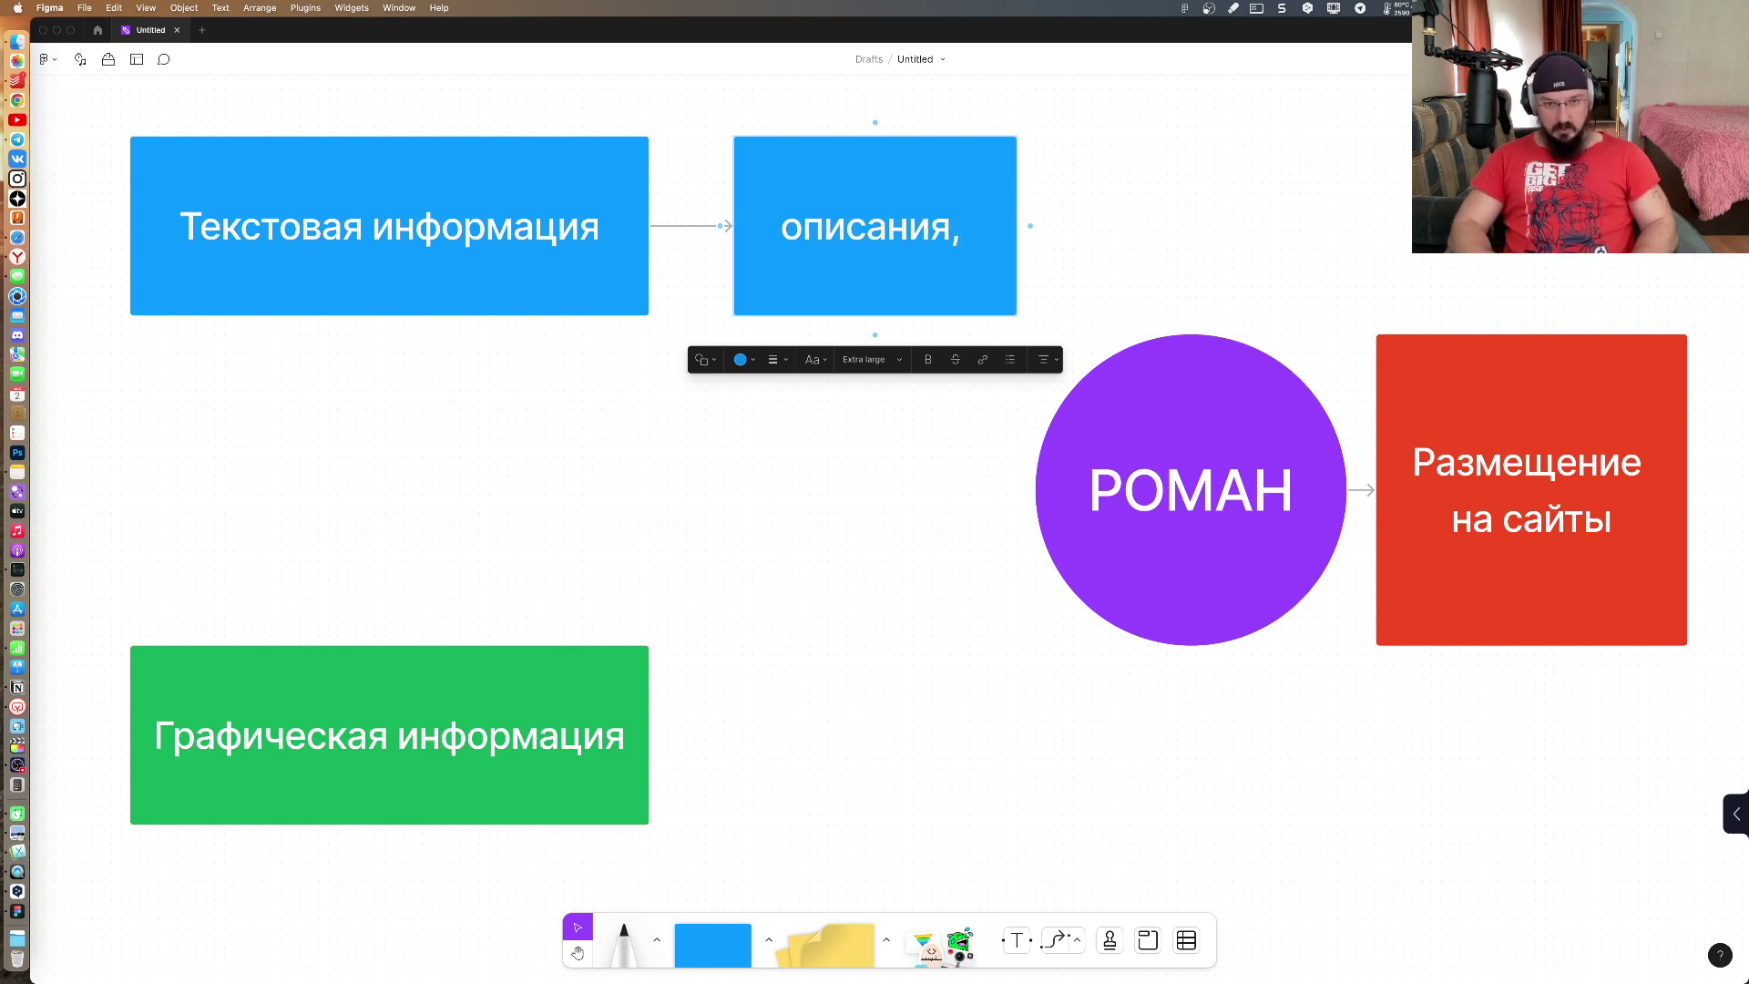
type(" заго")
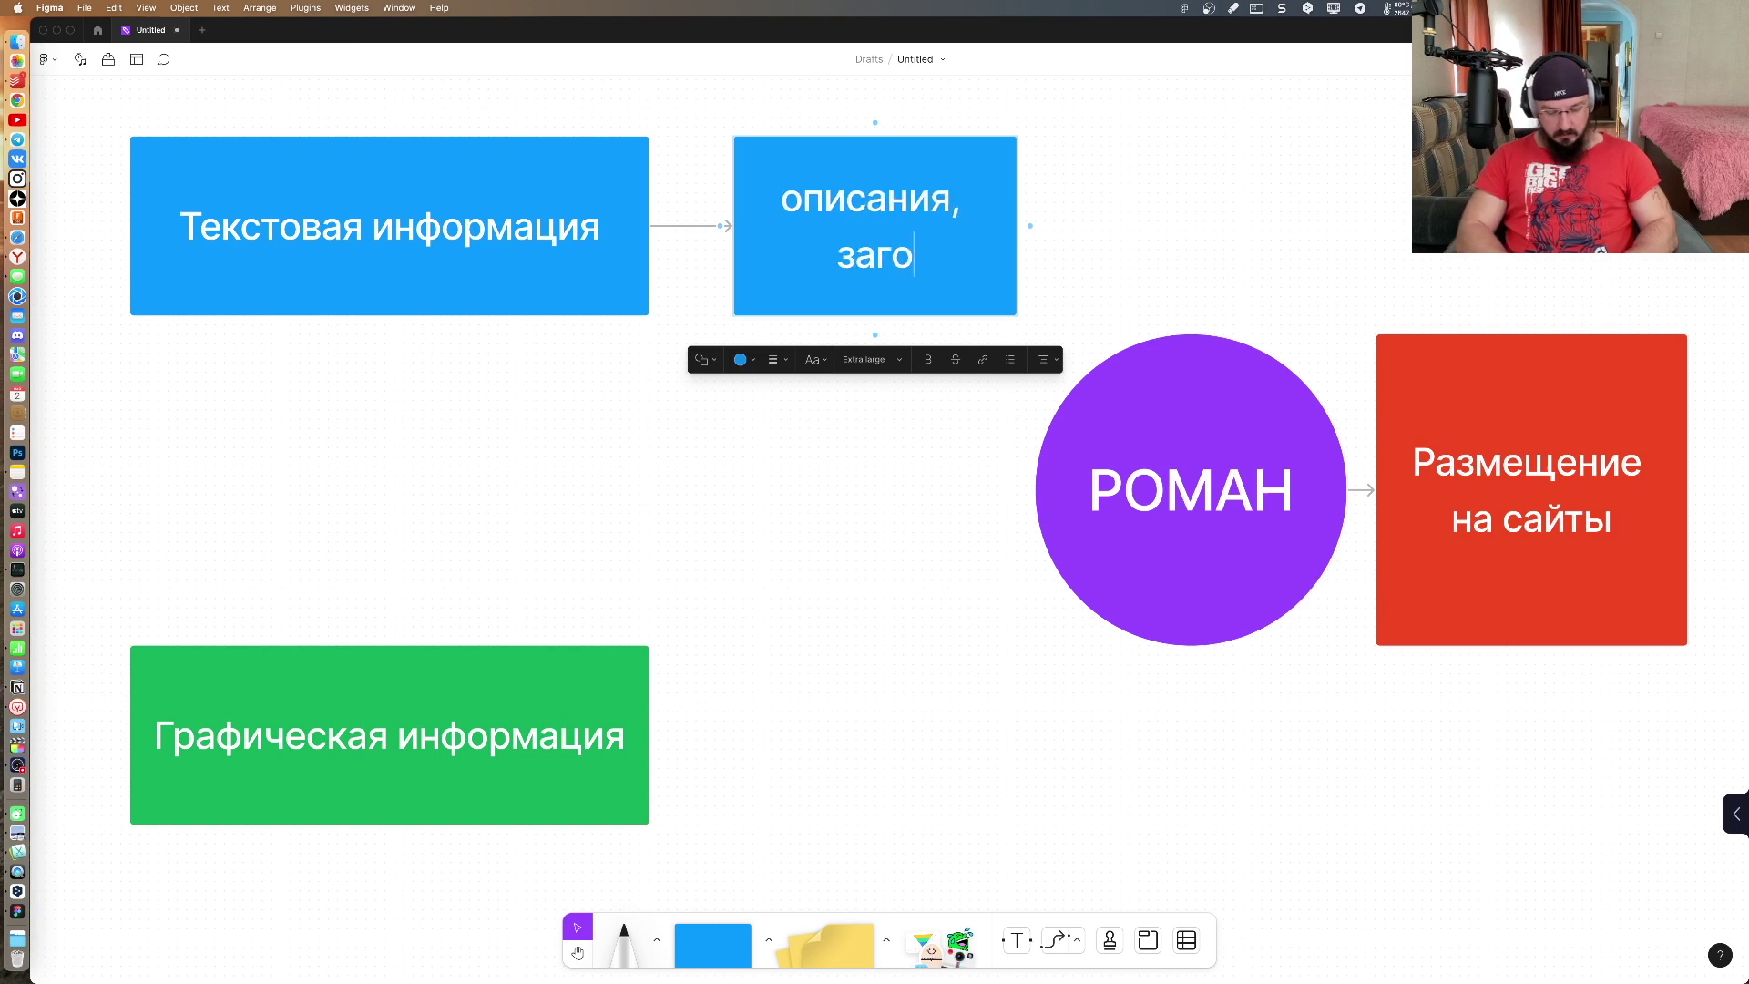
type("ловки")
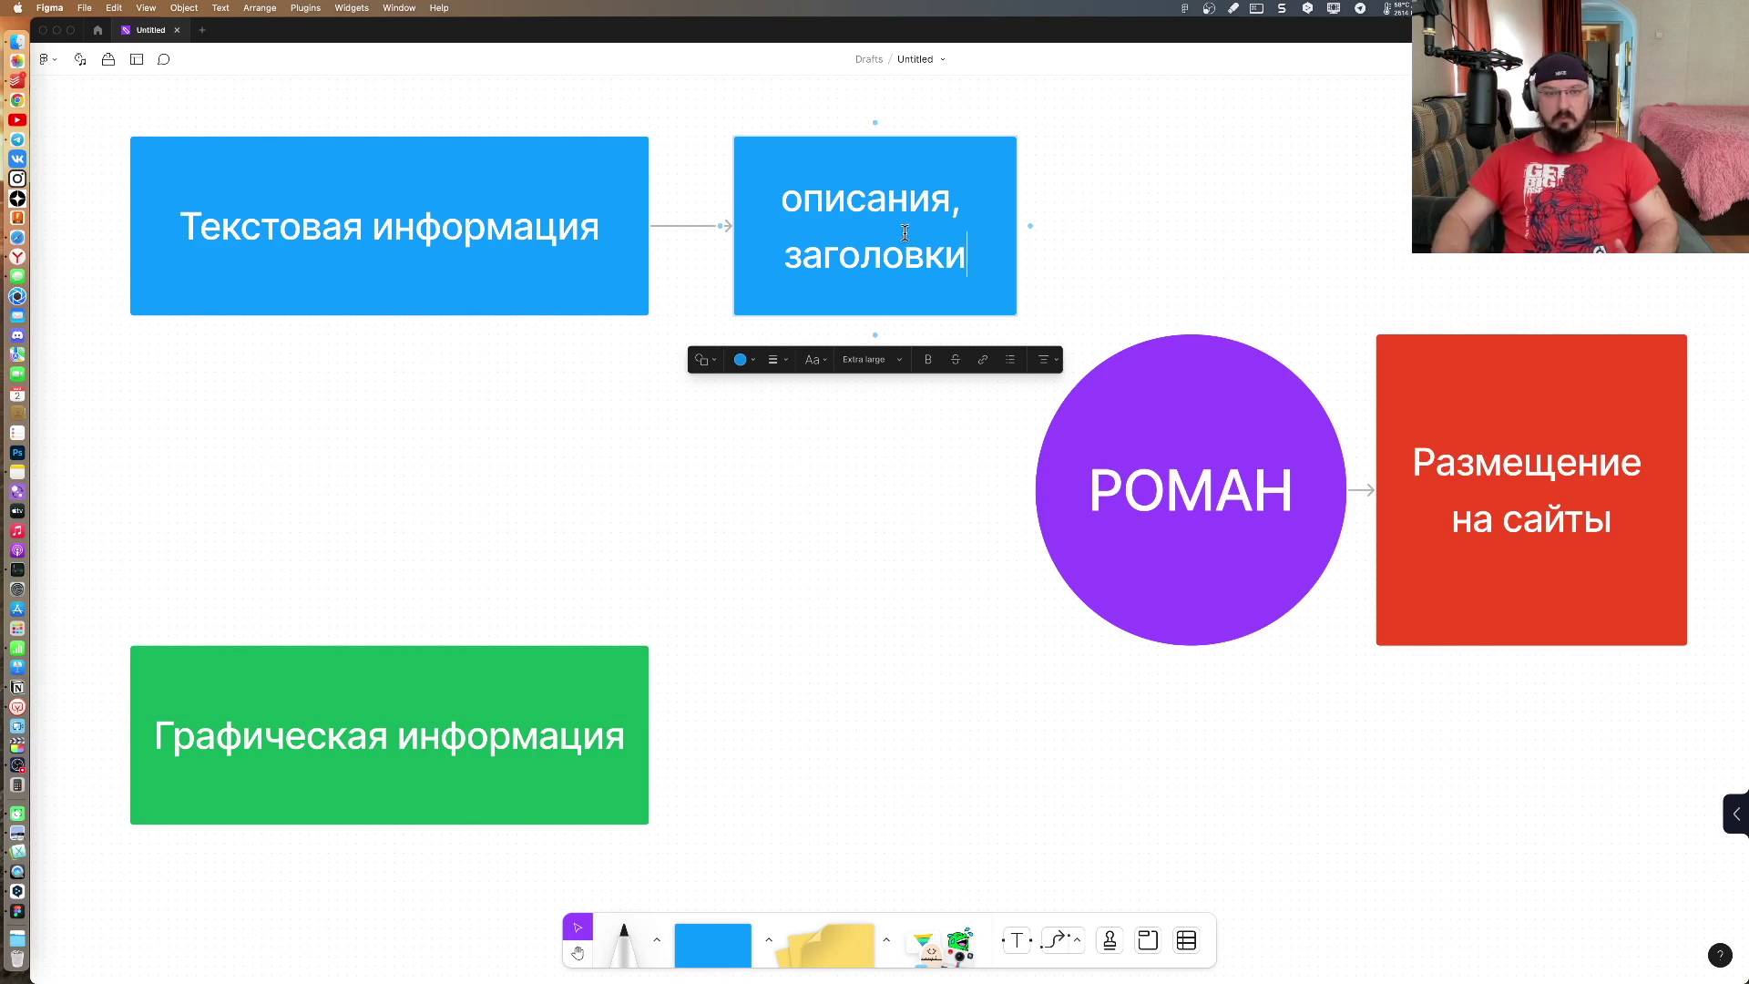
left_click_drag(802, 206, 780, 206)
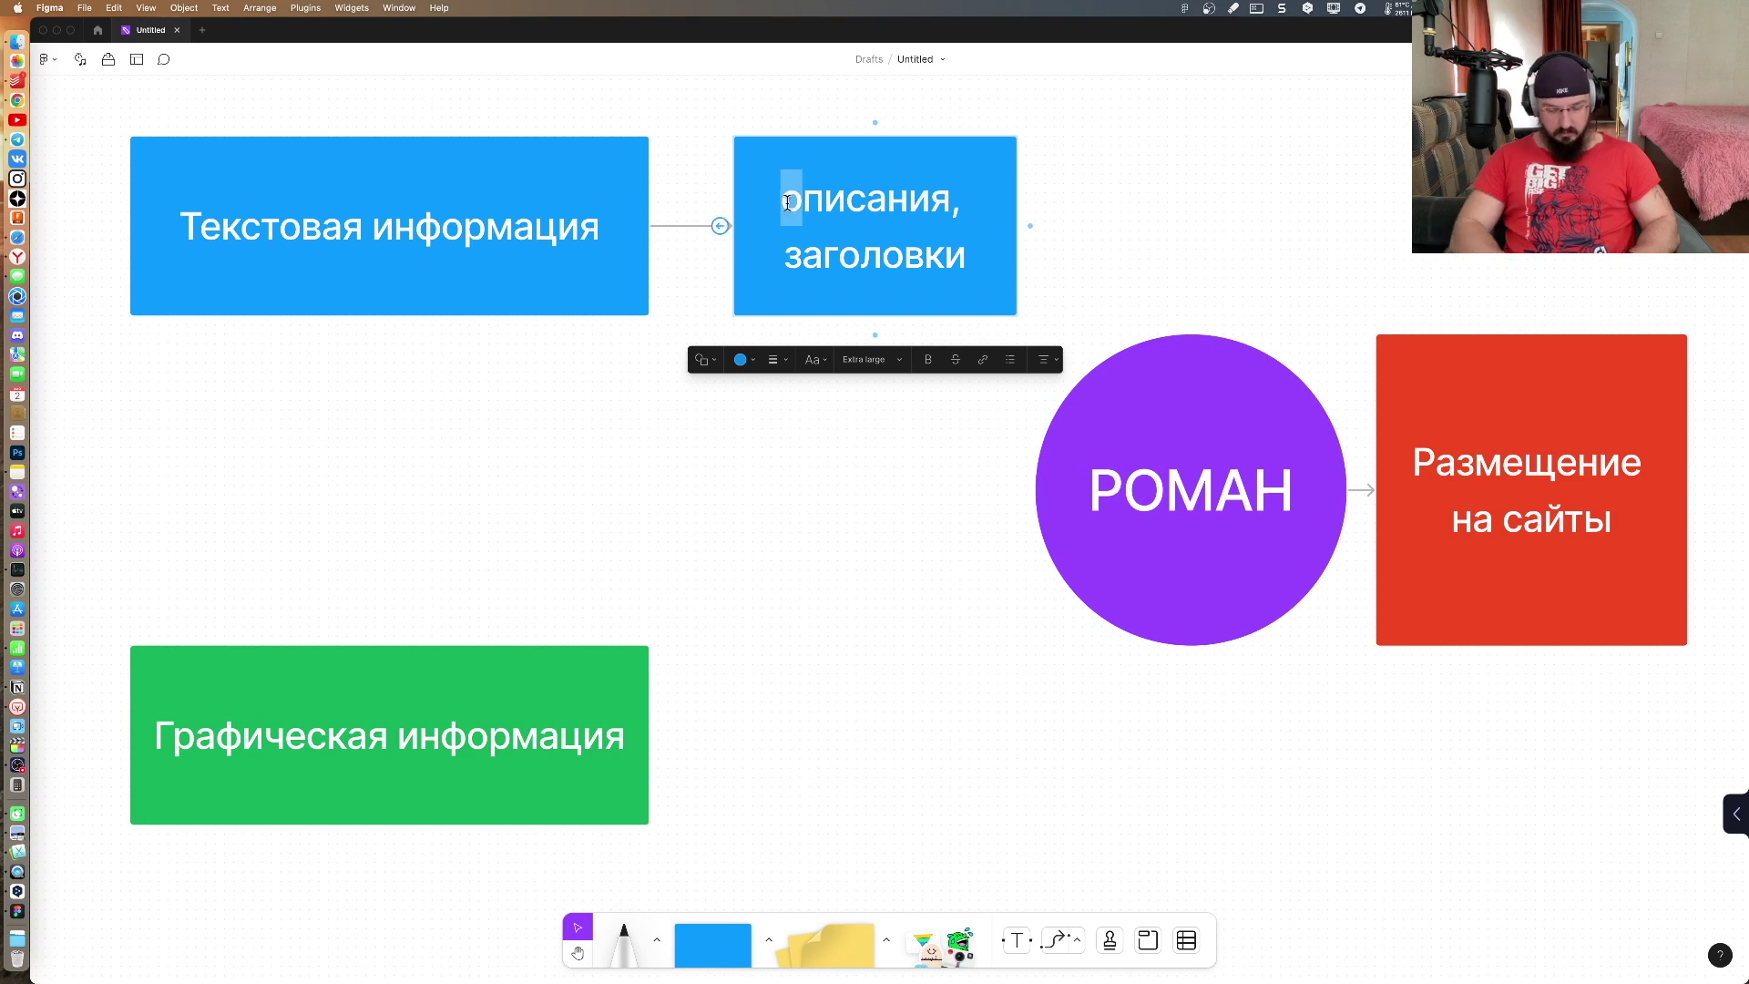
type("О")
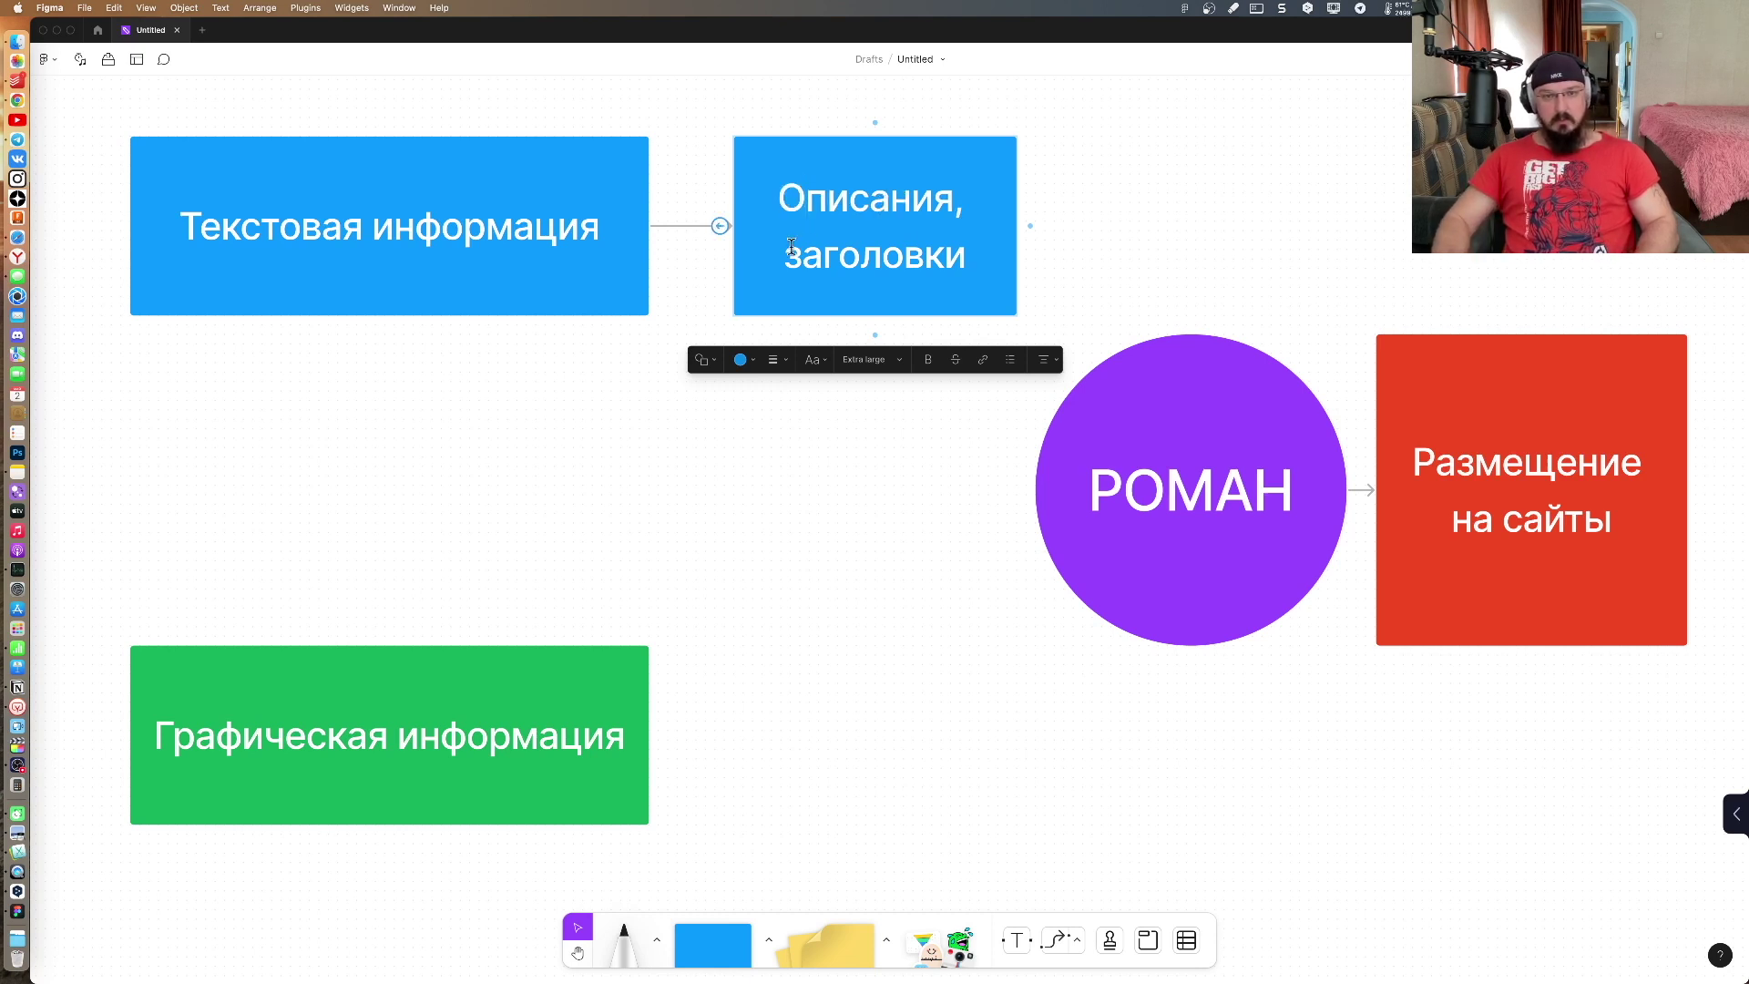
left_click(1117, 234)
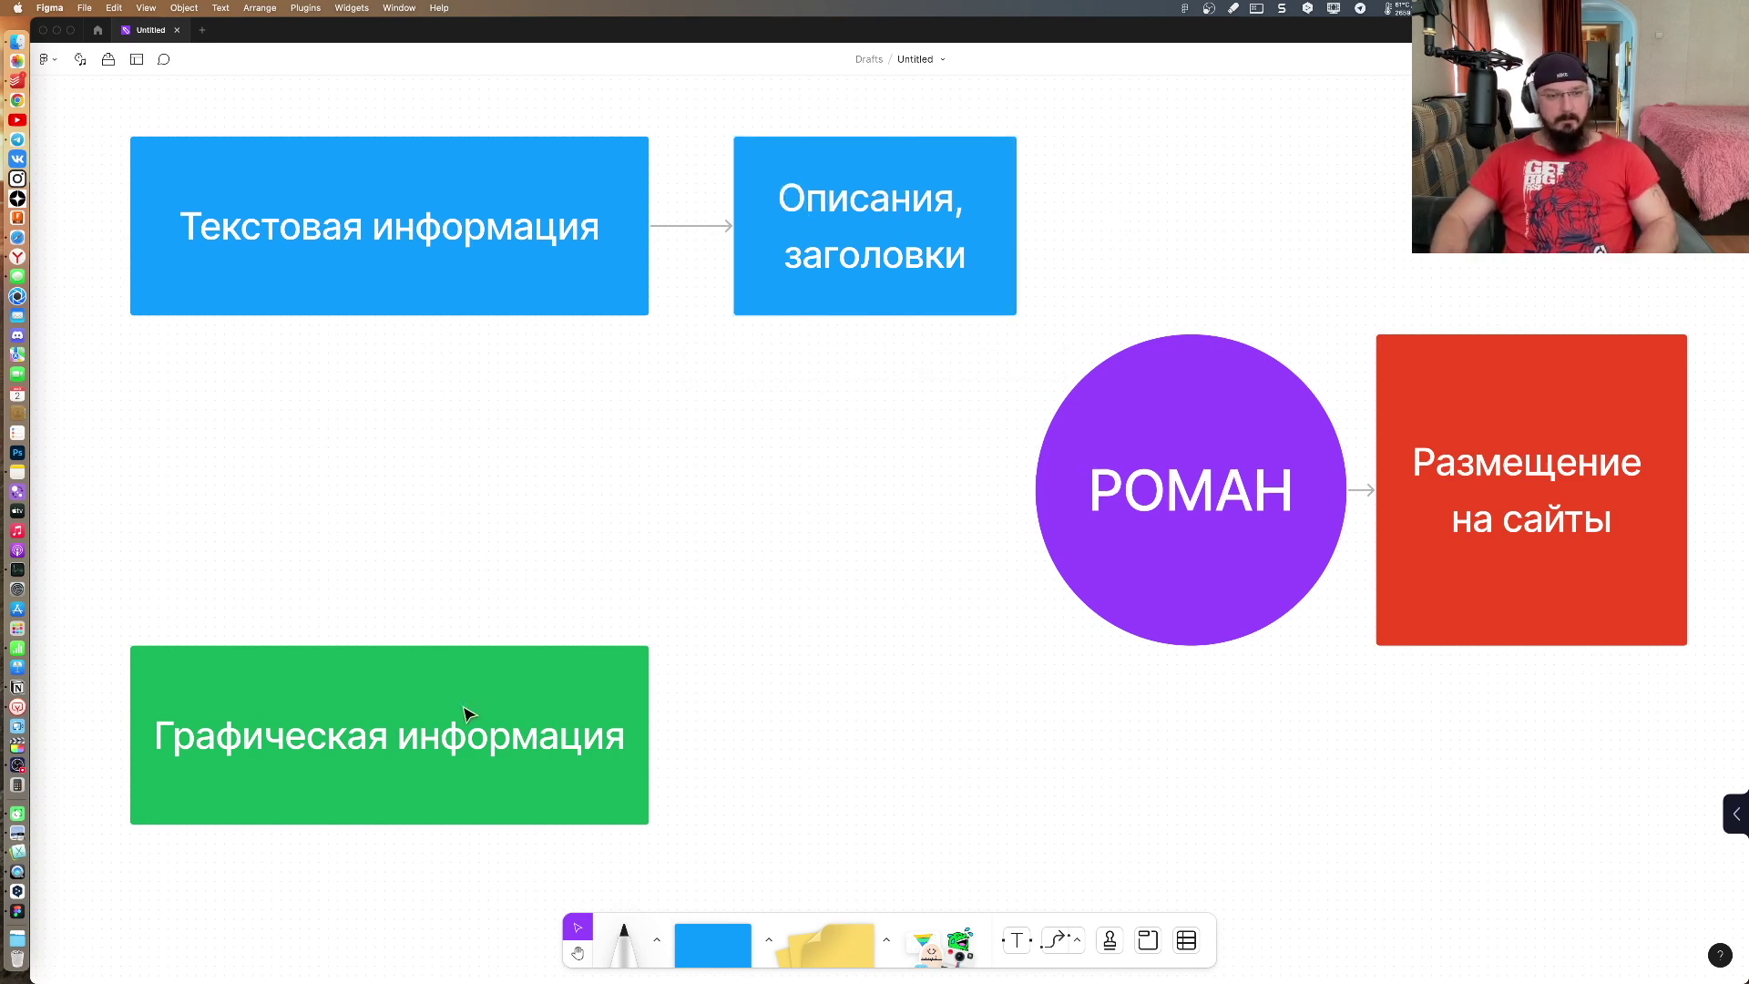
Step: Add a connected green box right of 'Графическая информация', narrowed to match the blue one
left_click(646, 745)
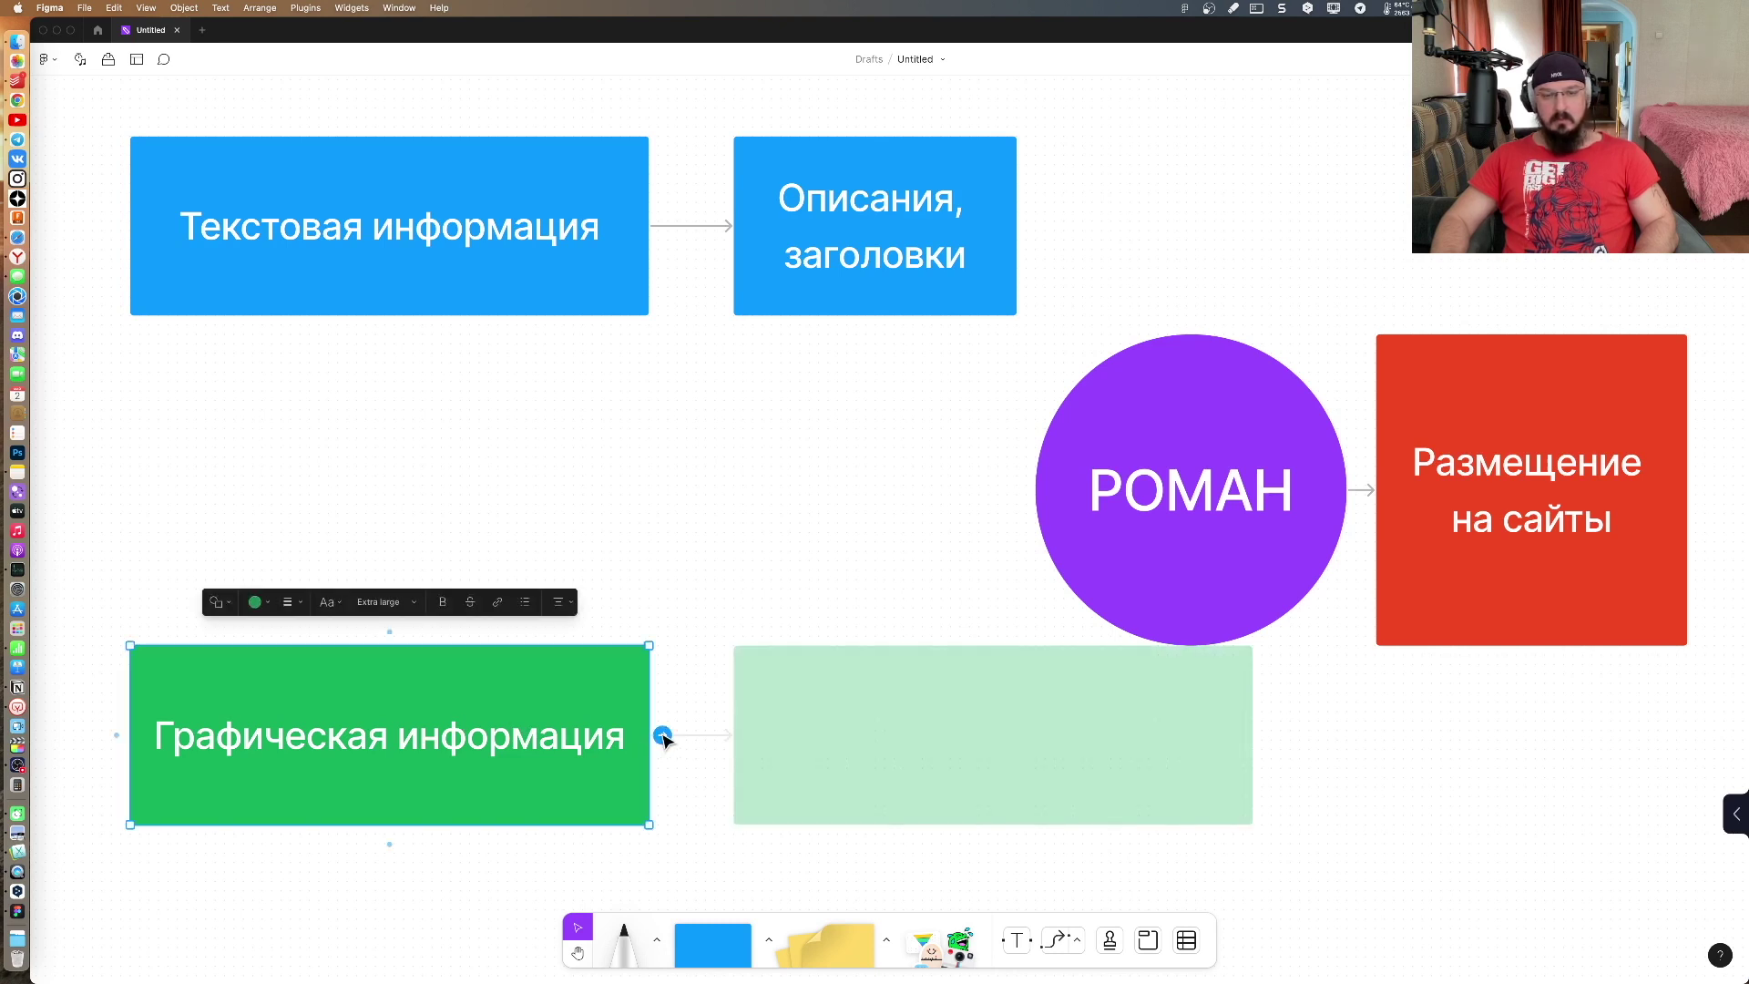
left_click(662, 736)
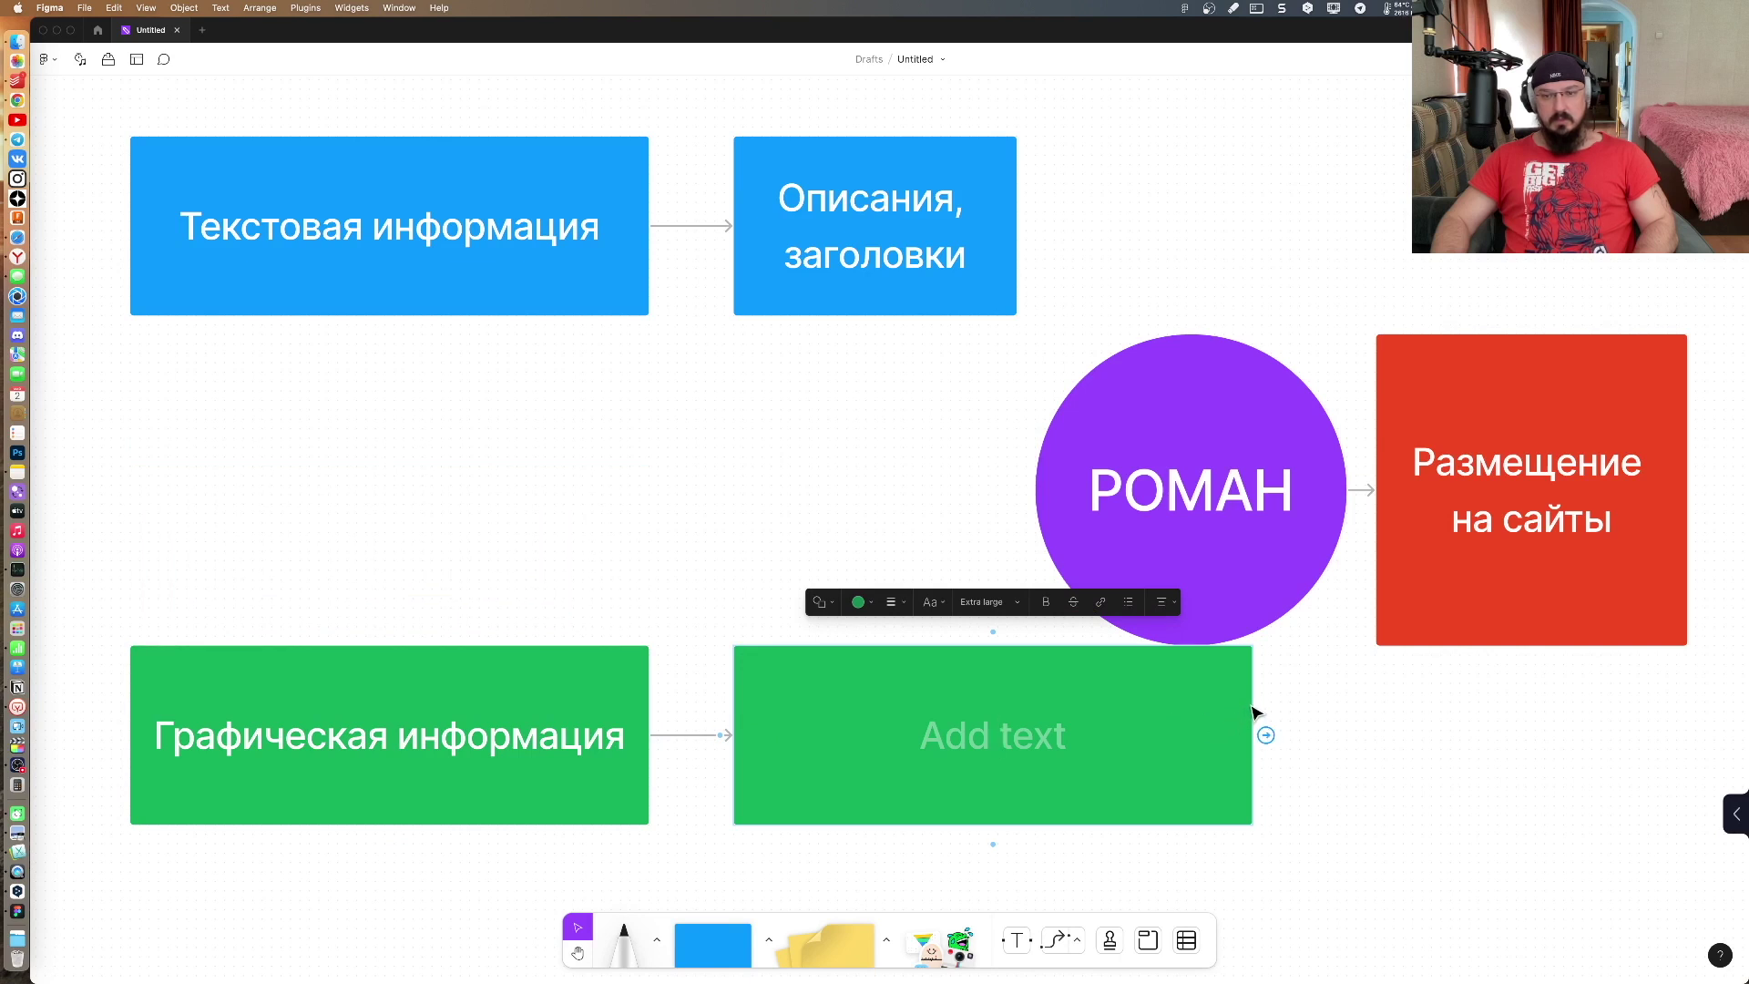
key("Escape")
left_click_drag(1248, 705, 1011, 695)
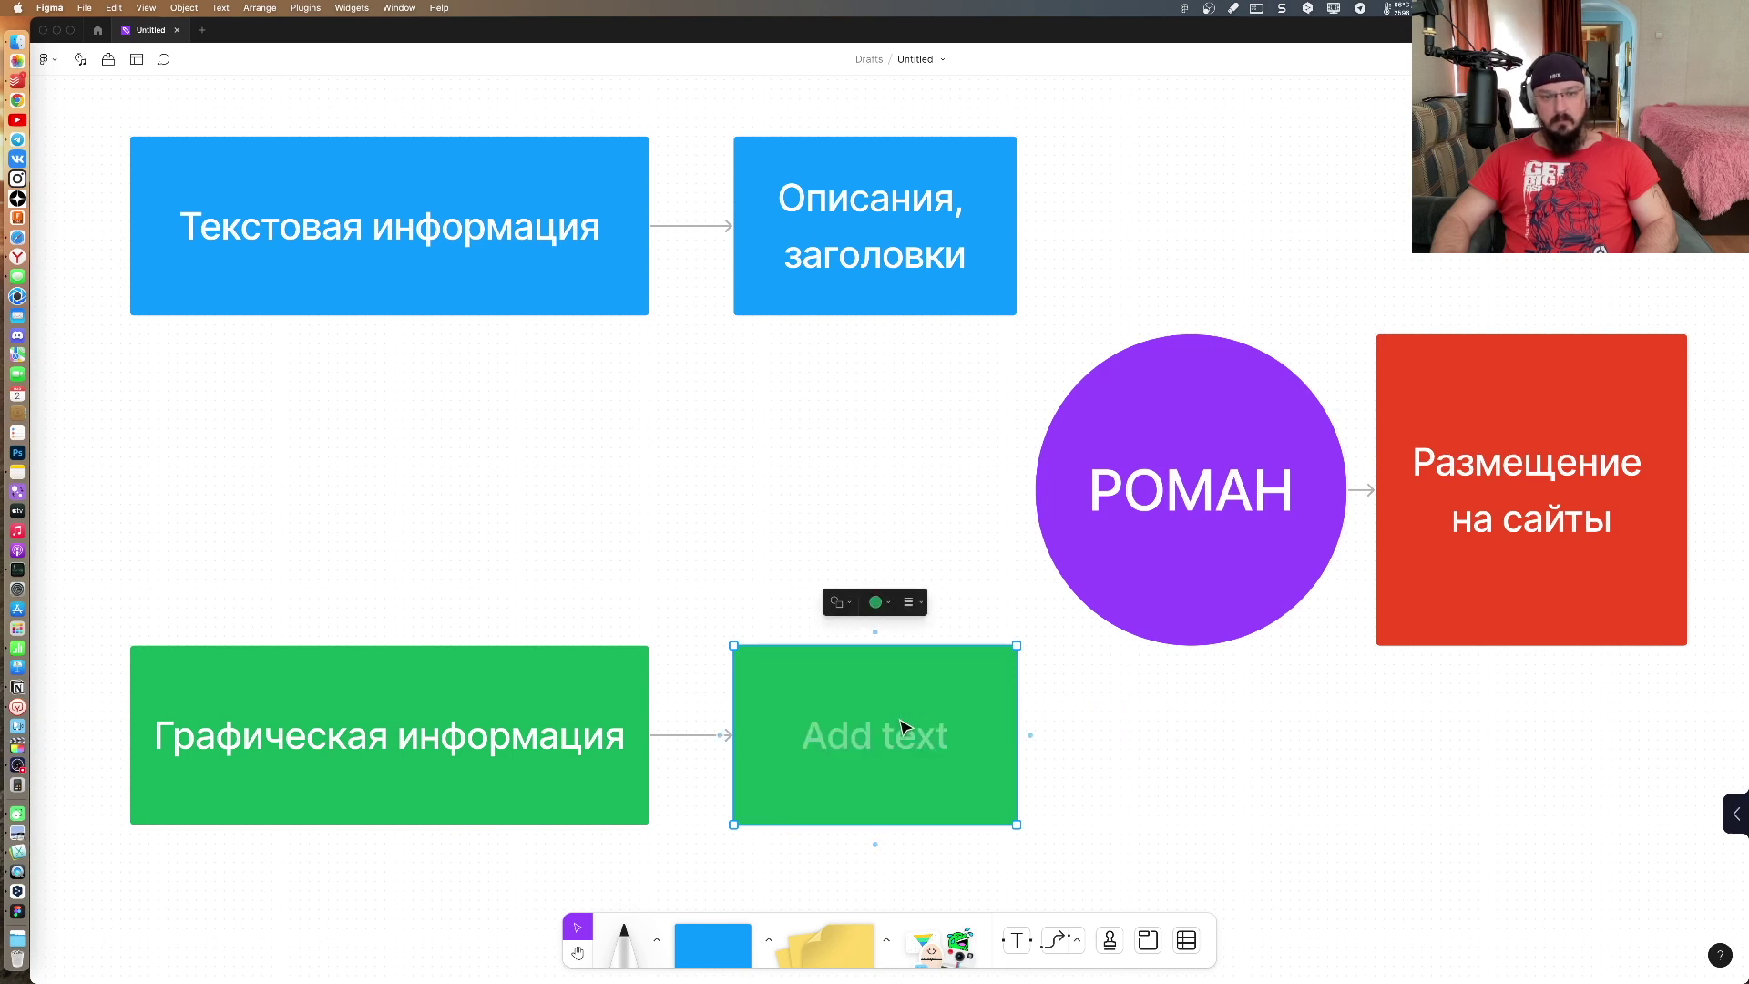
Step: Type '3D модели' into the new green box, fixing the keyboard layout mid-word
left_click(887, 752)
type("3")
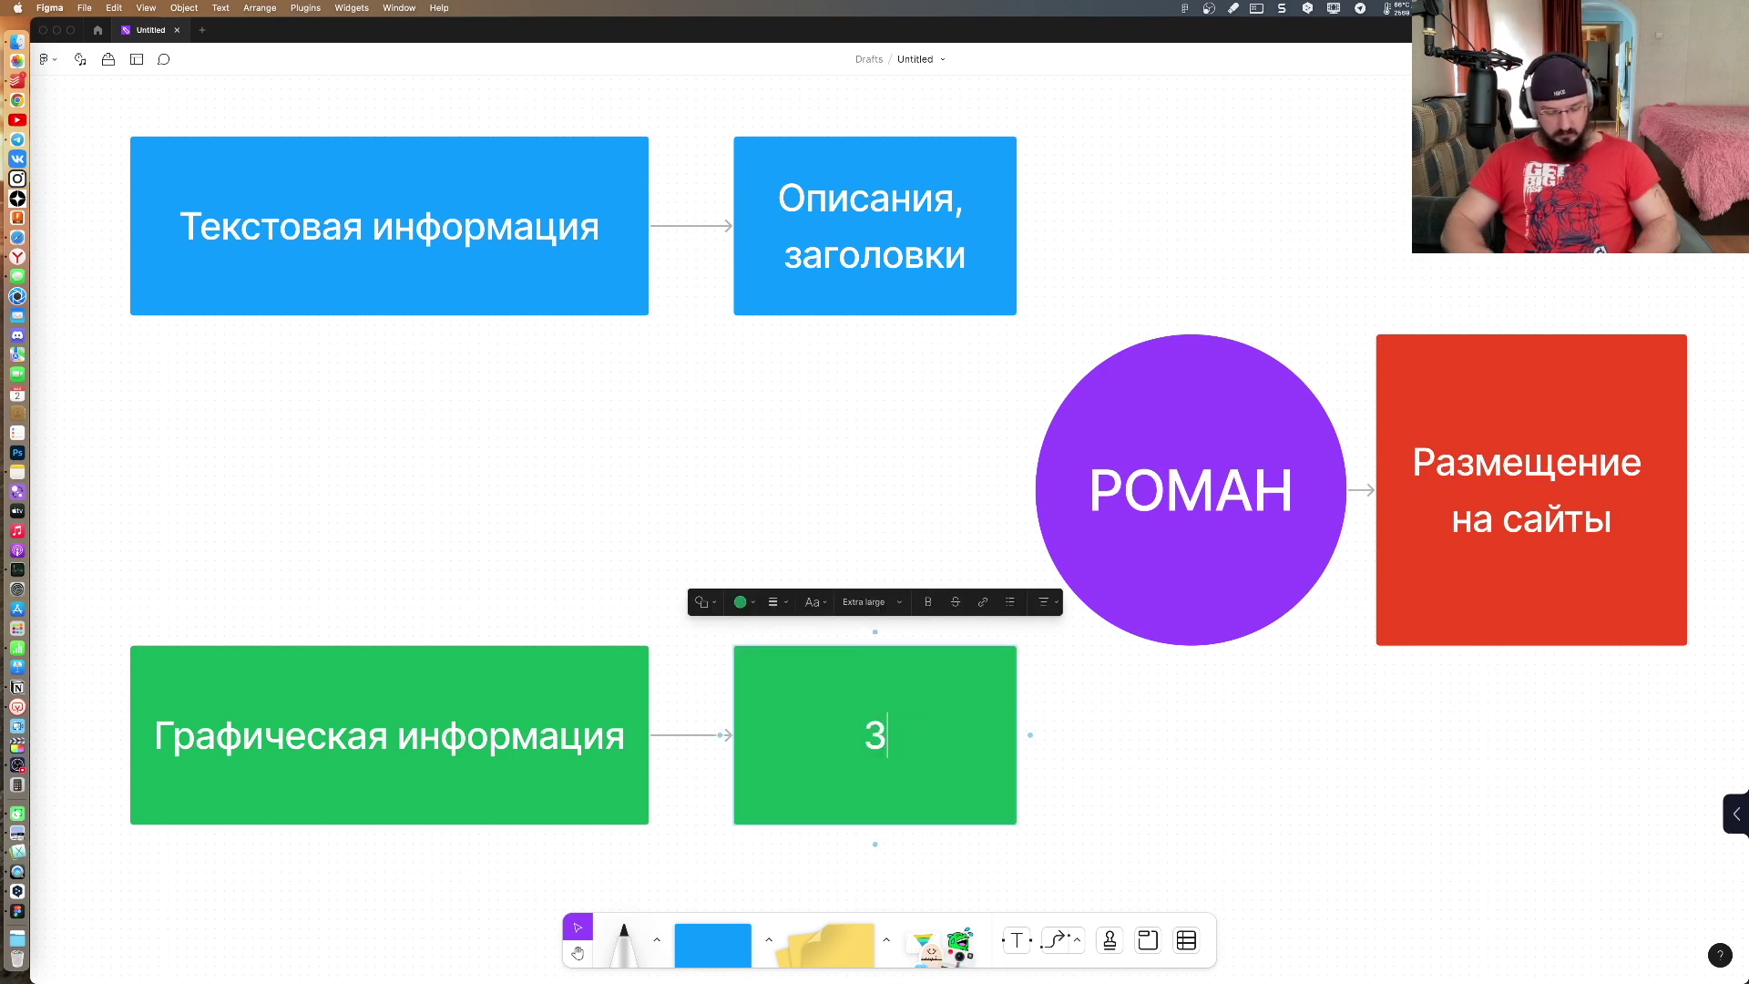
type("В")
key("BackSpace")
type("D")
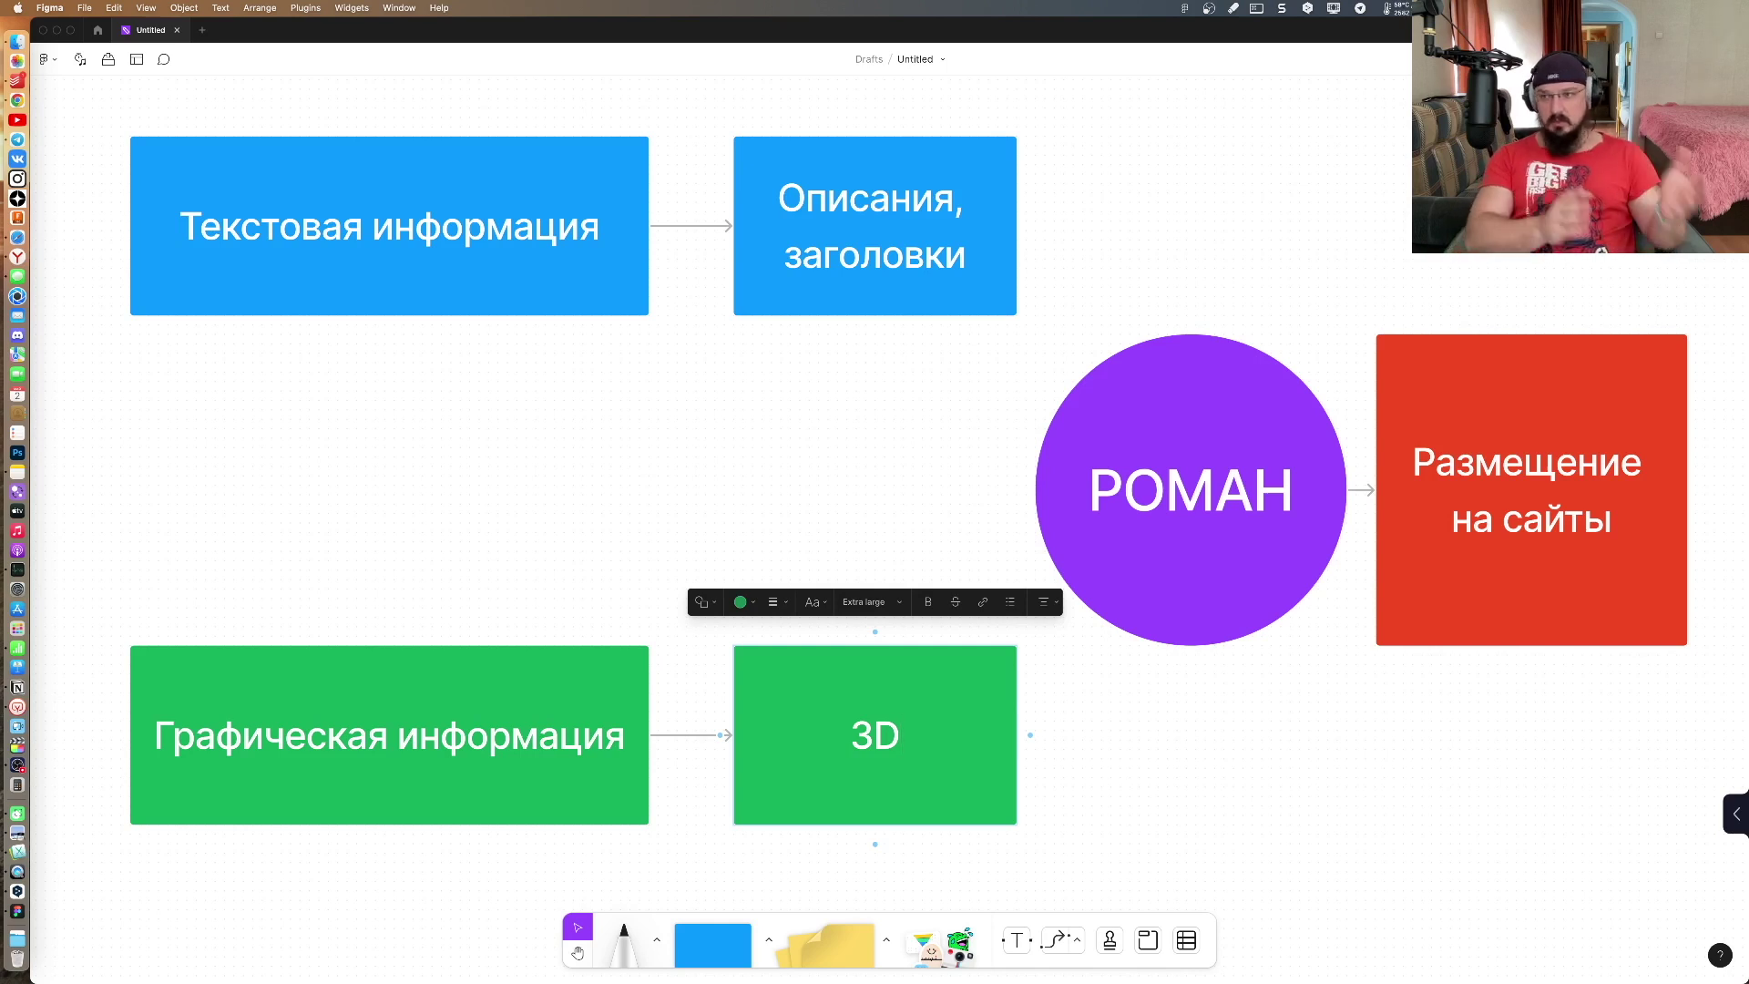
type(" vj")
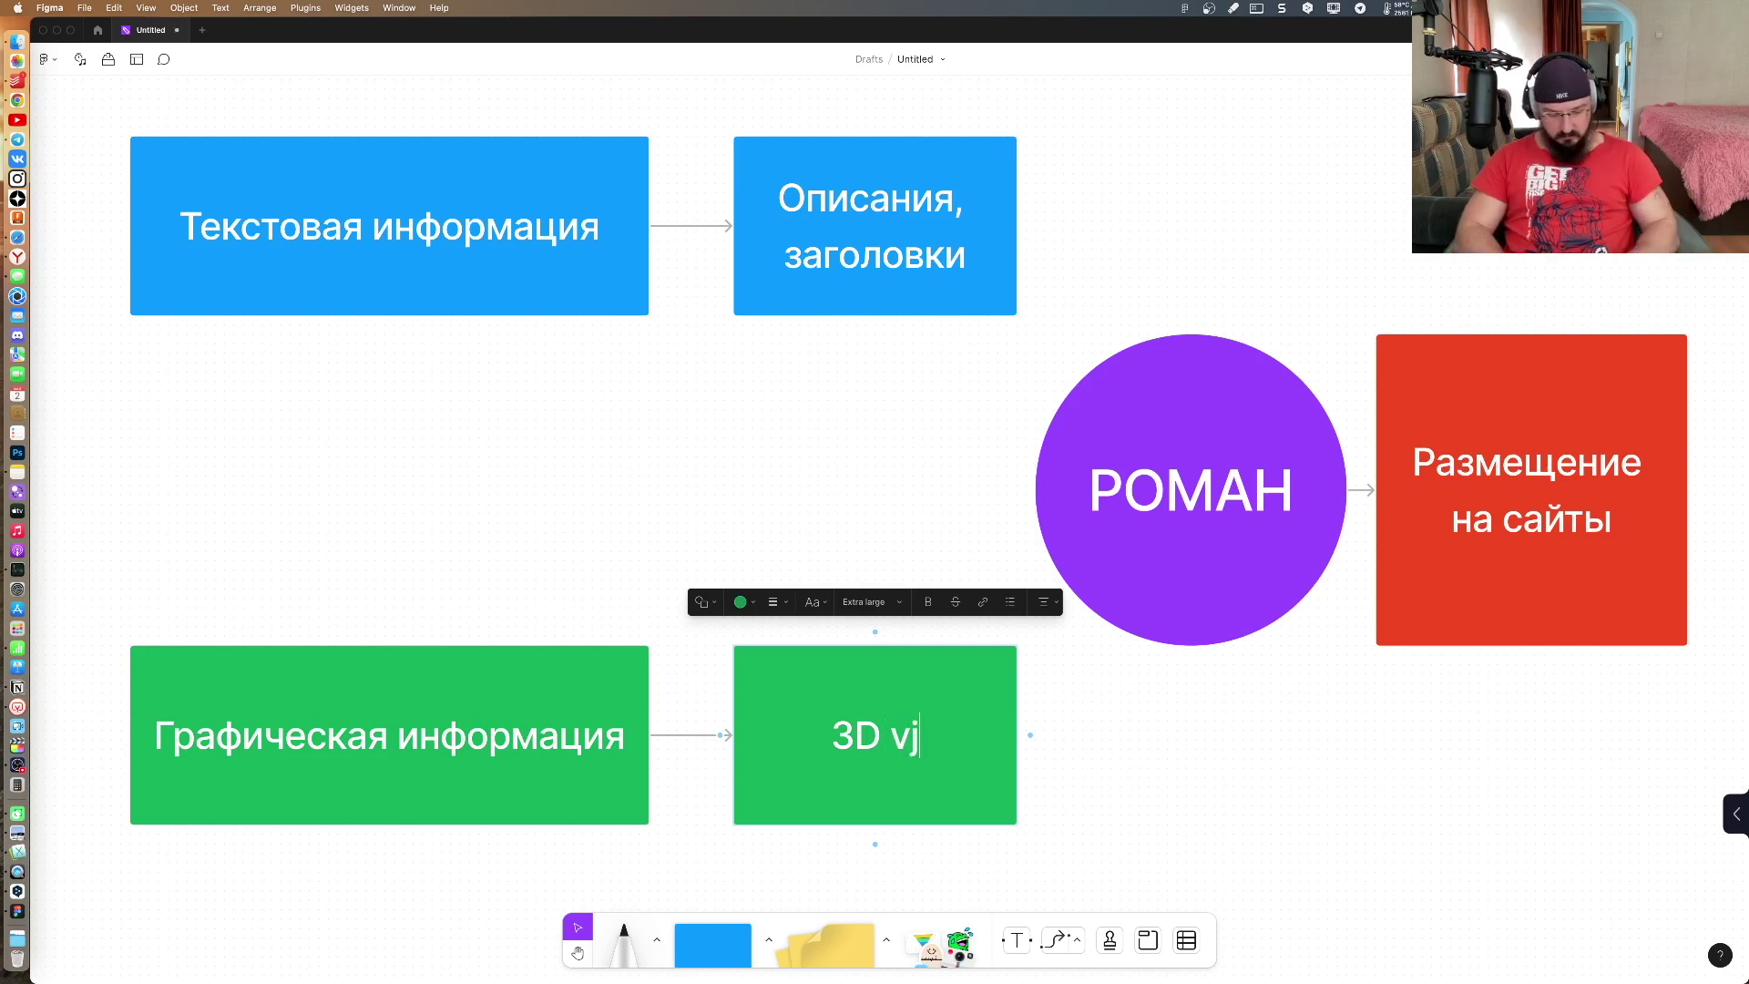
type("lели")
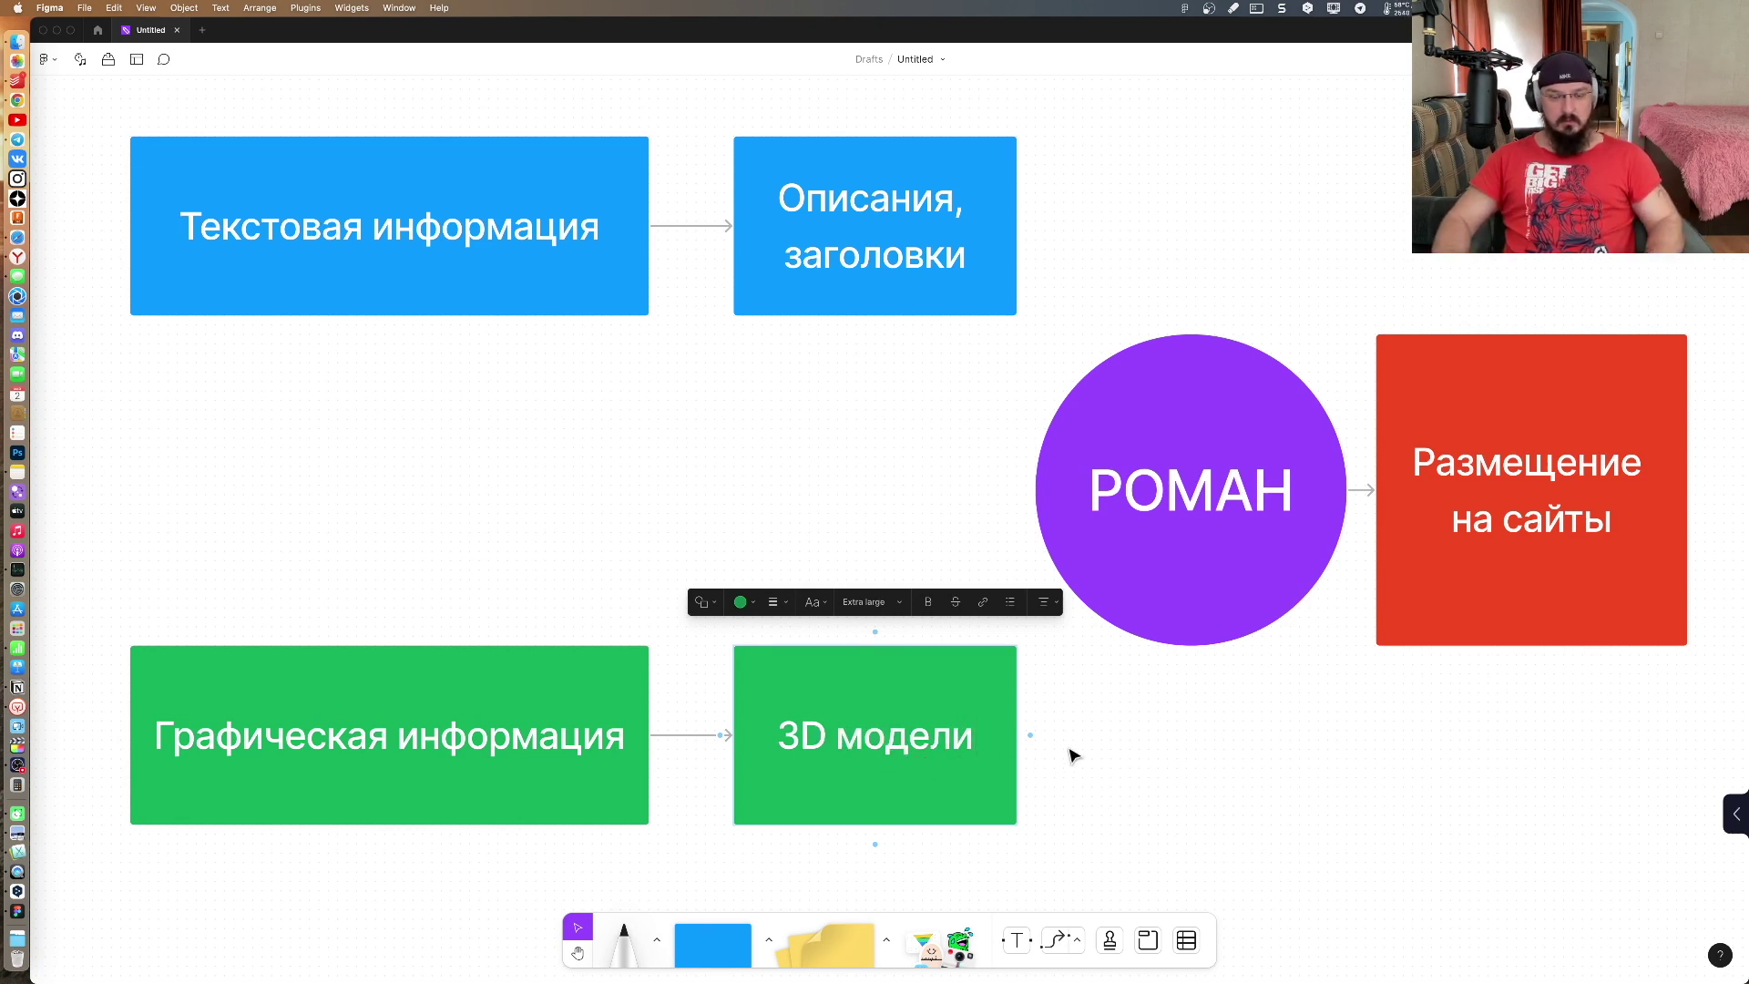
left_click(1129, 733)
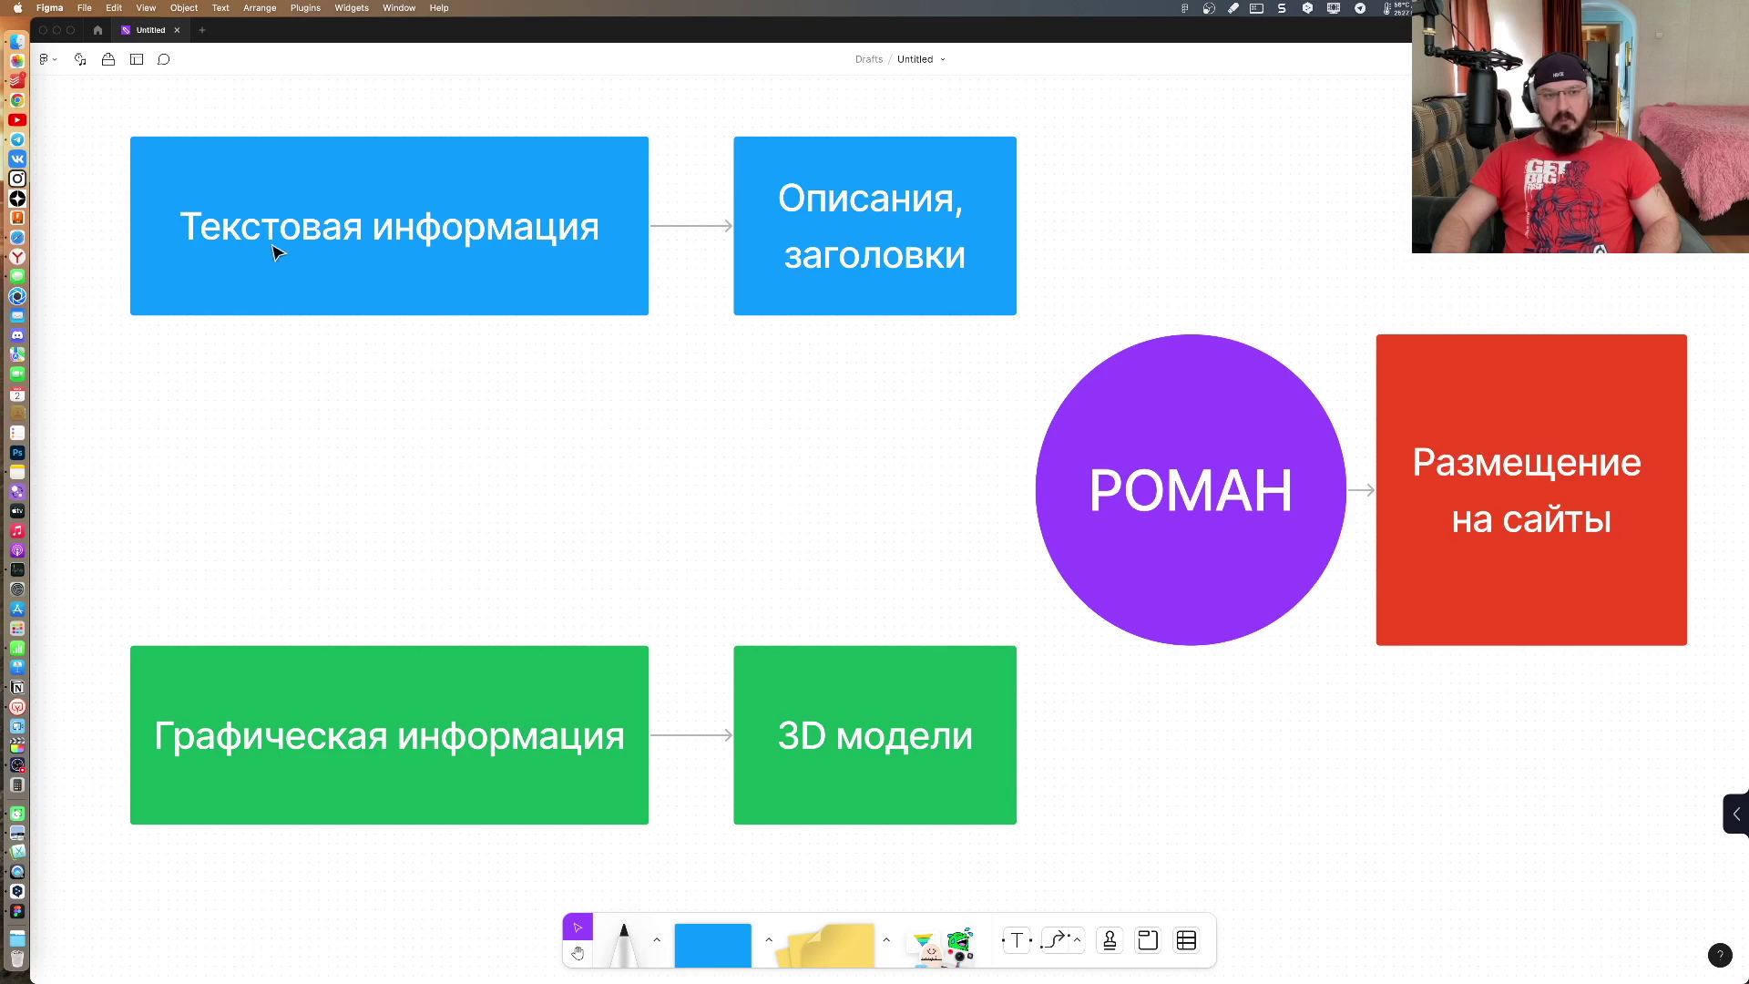
Step: Draw a connector arrow from 'Описания, заголовки' to the top of the circle
left_click(865, 187)
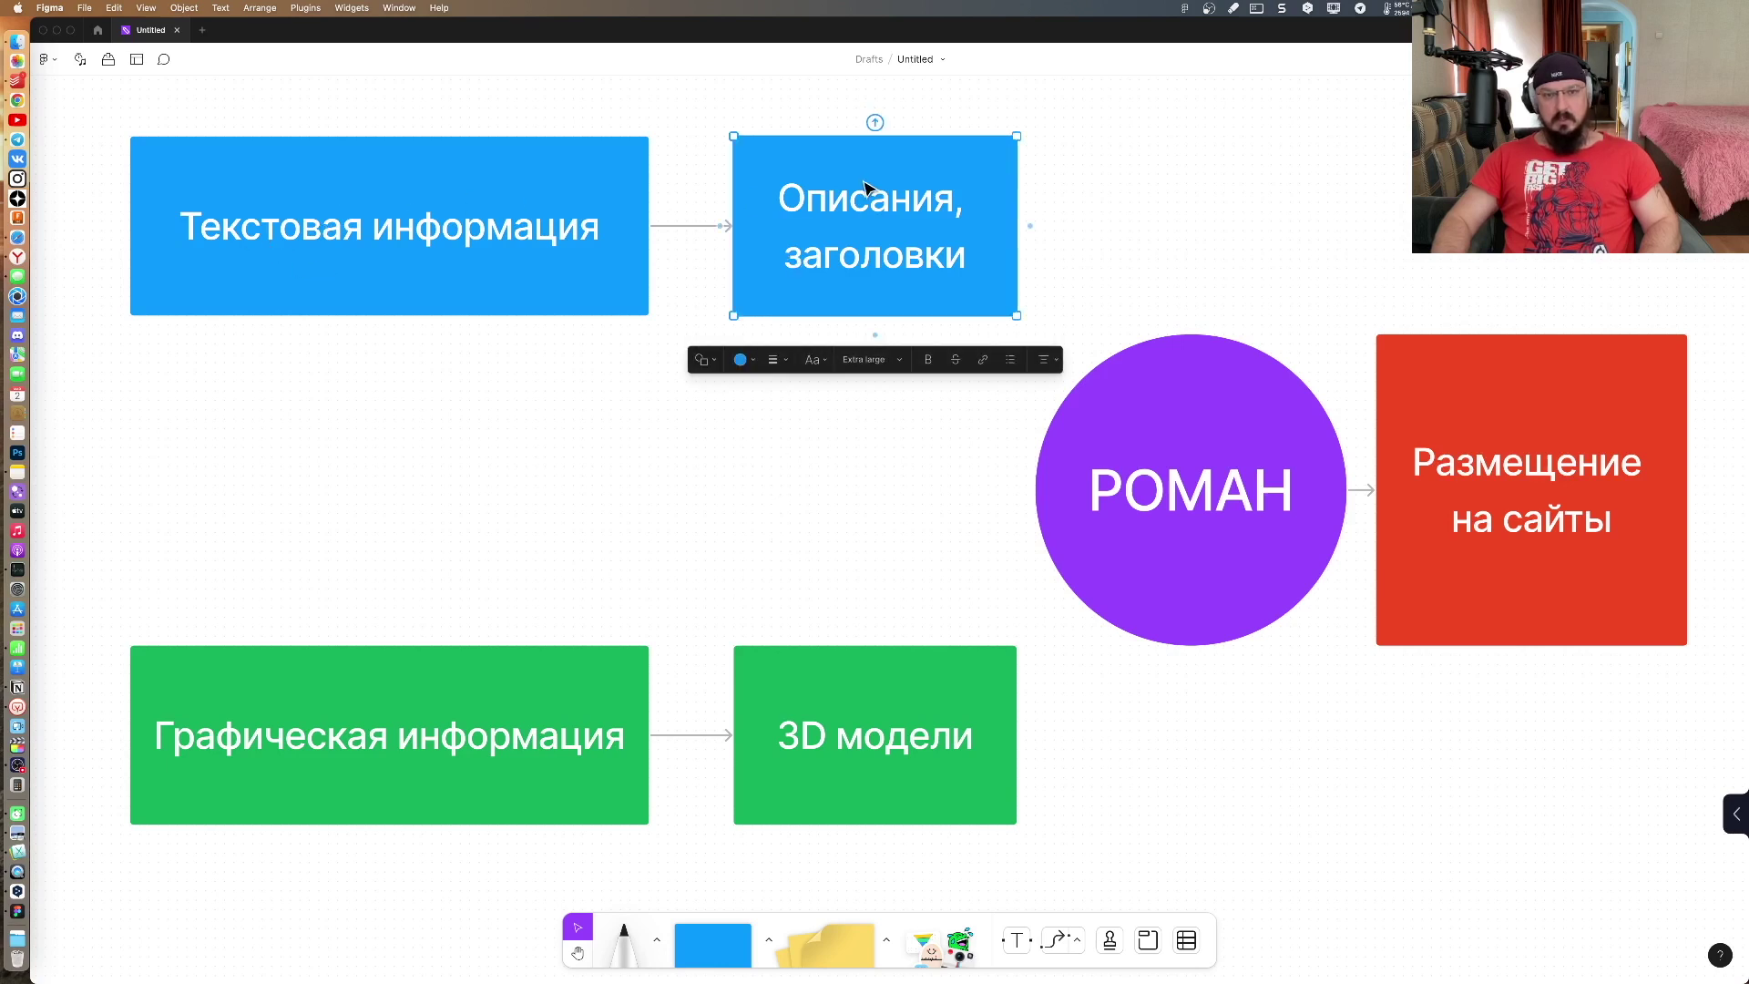
left_click(1099, 203)
left_click(1011, 257)
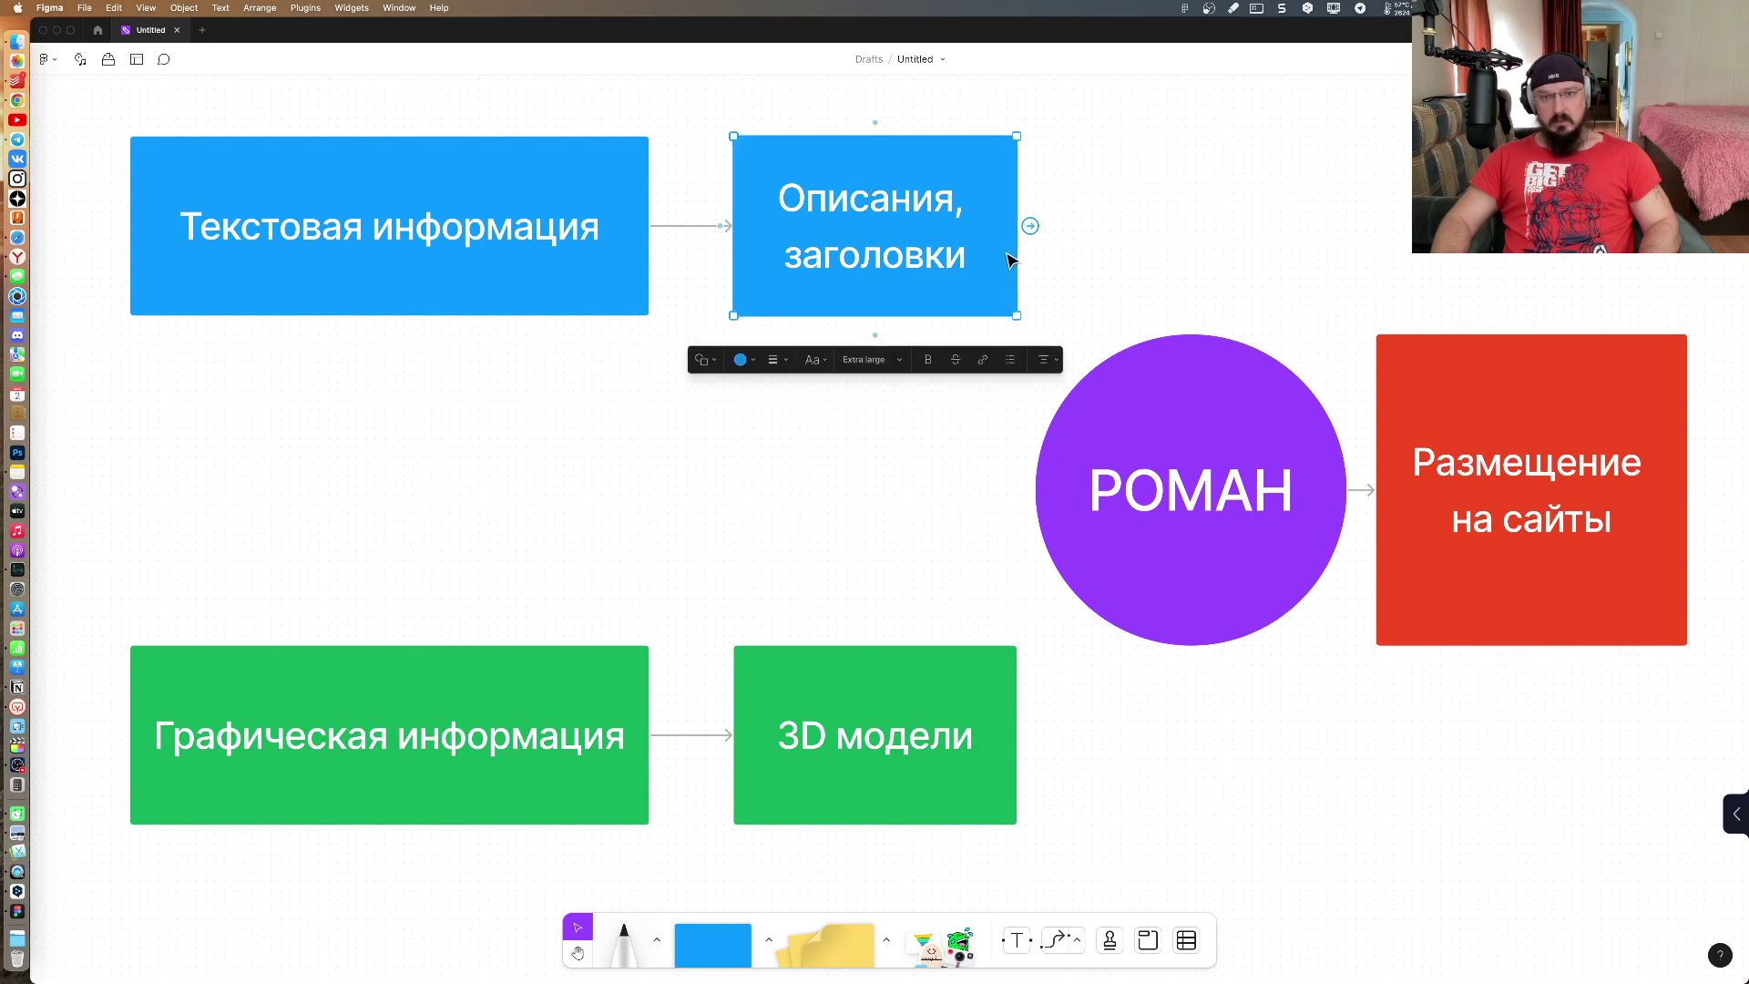
left_click(1082, 282)
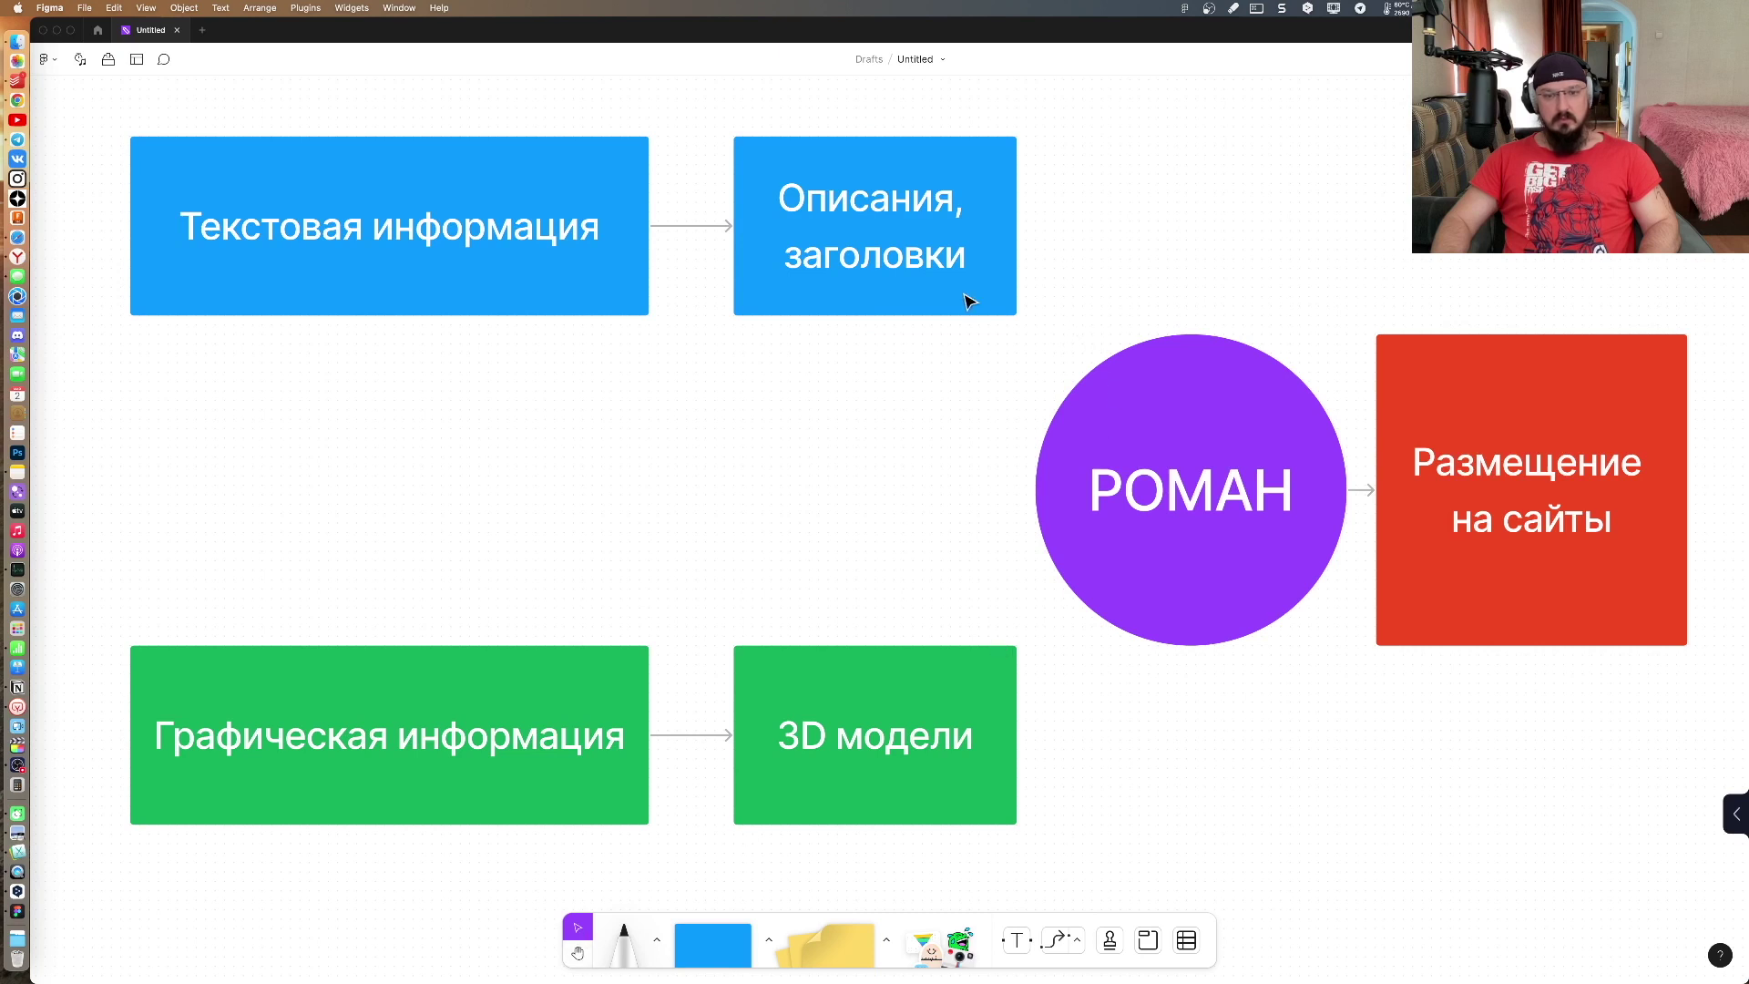
left_click(1056, 939)
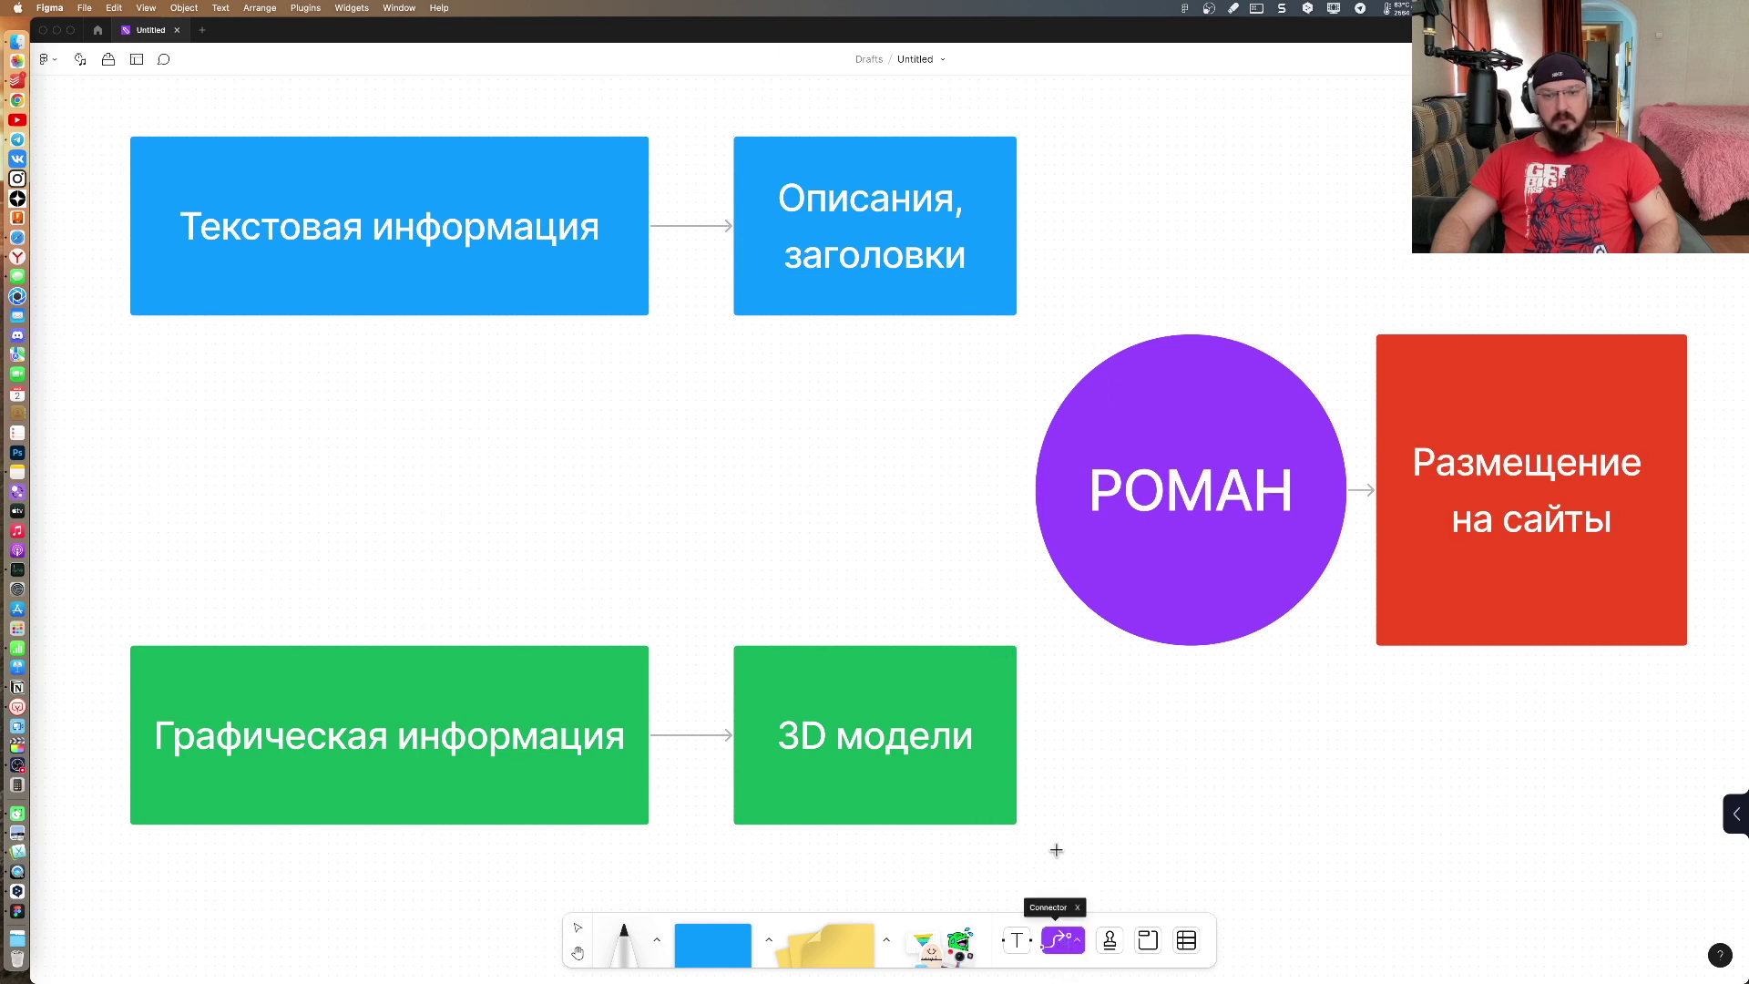
left_click(1010, 278)
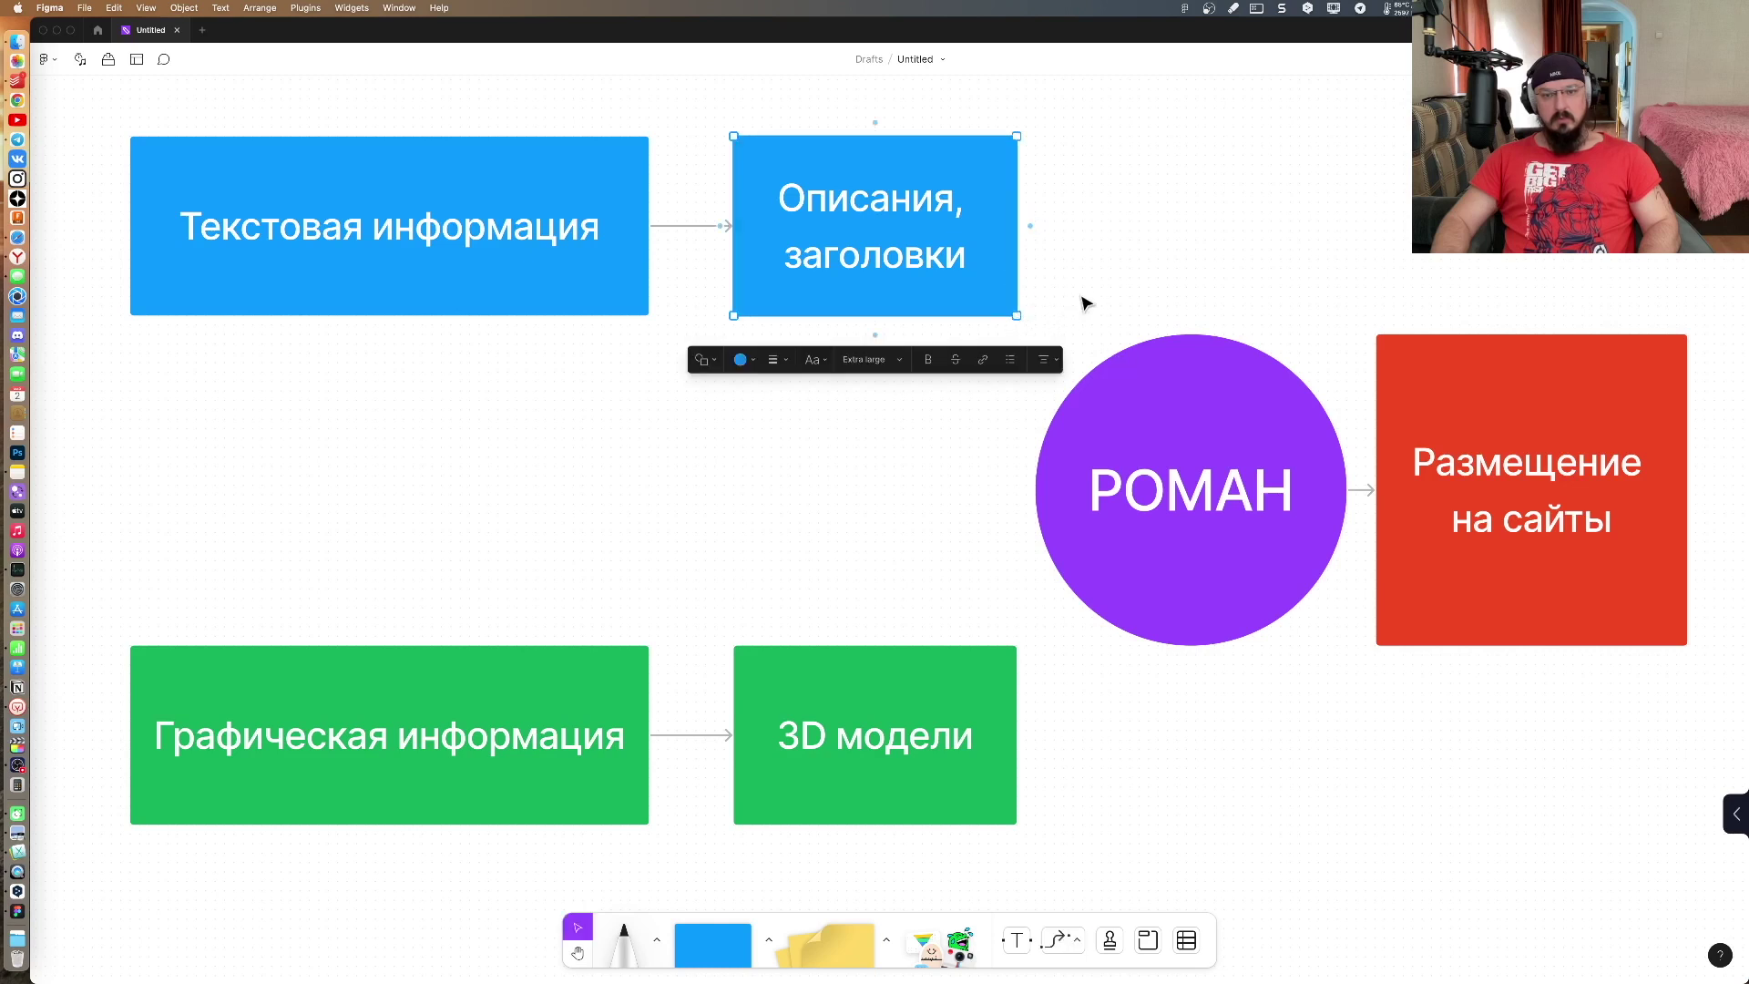
left_click(1089, 328)
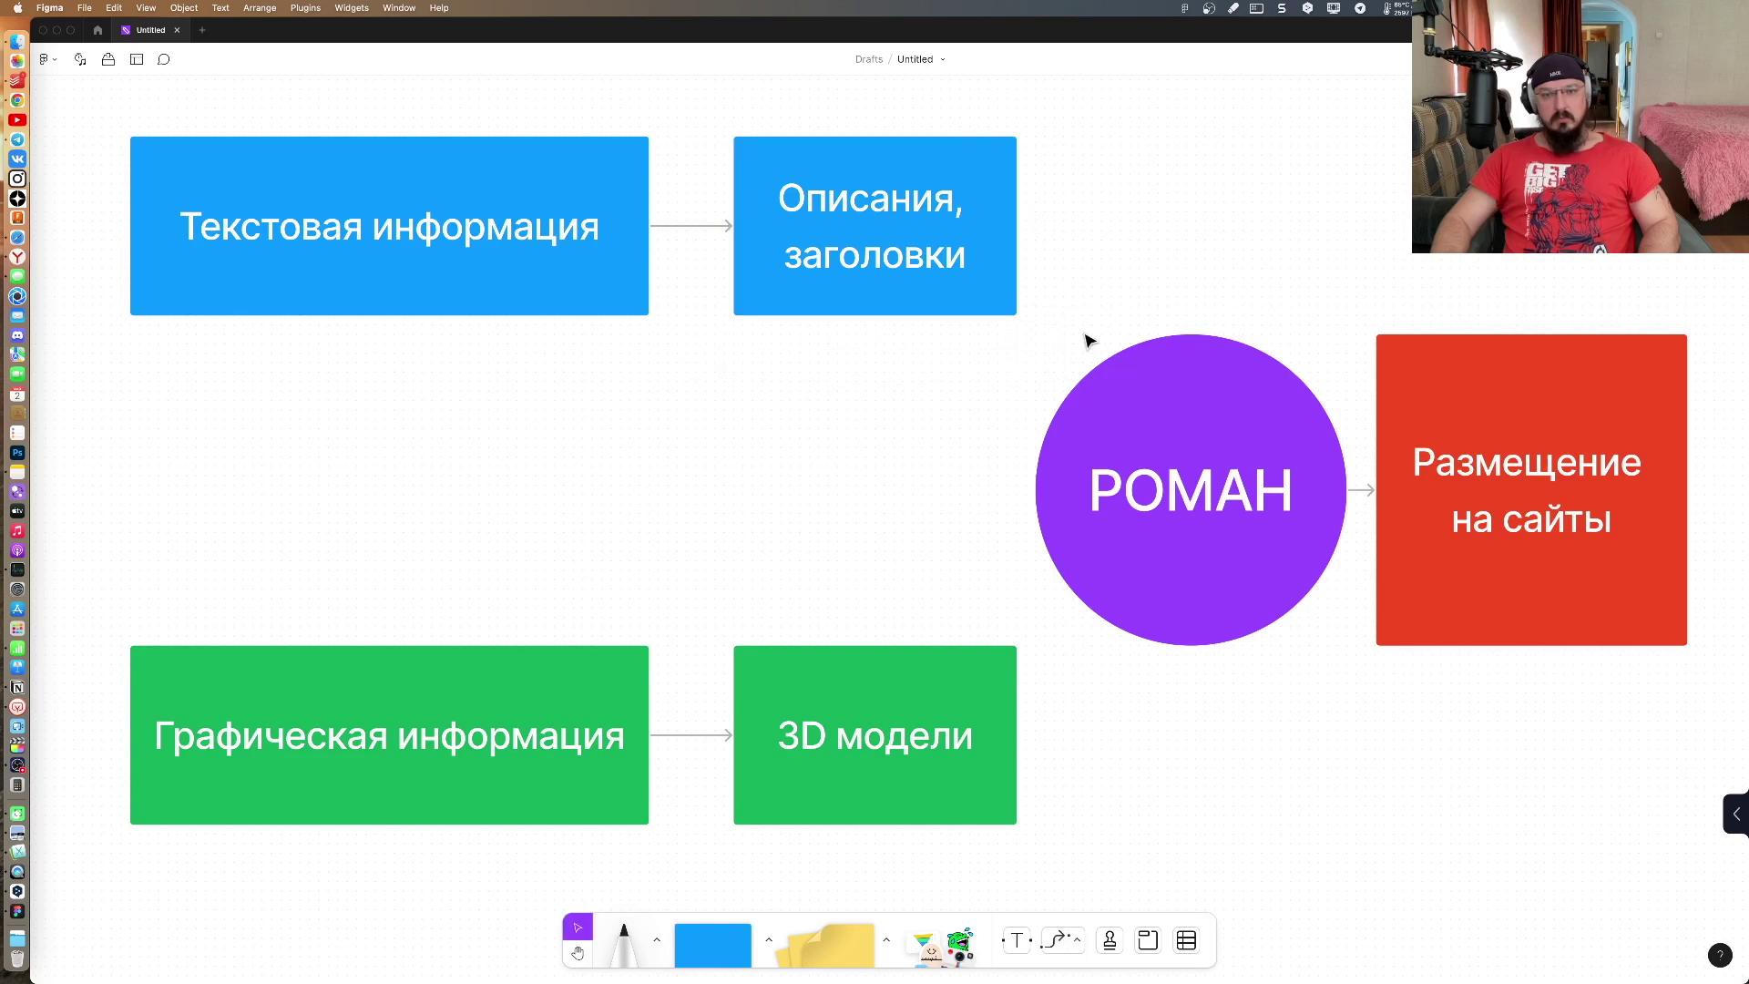
left_click(1057, 939)
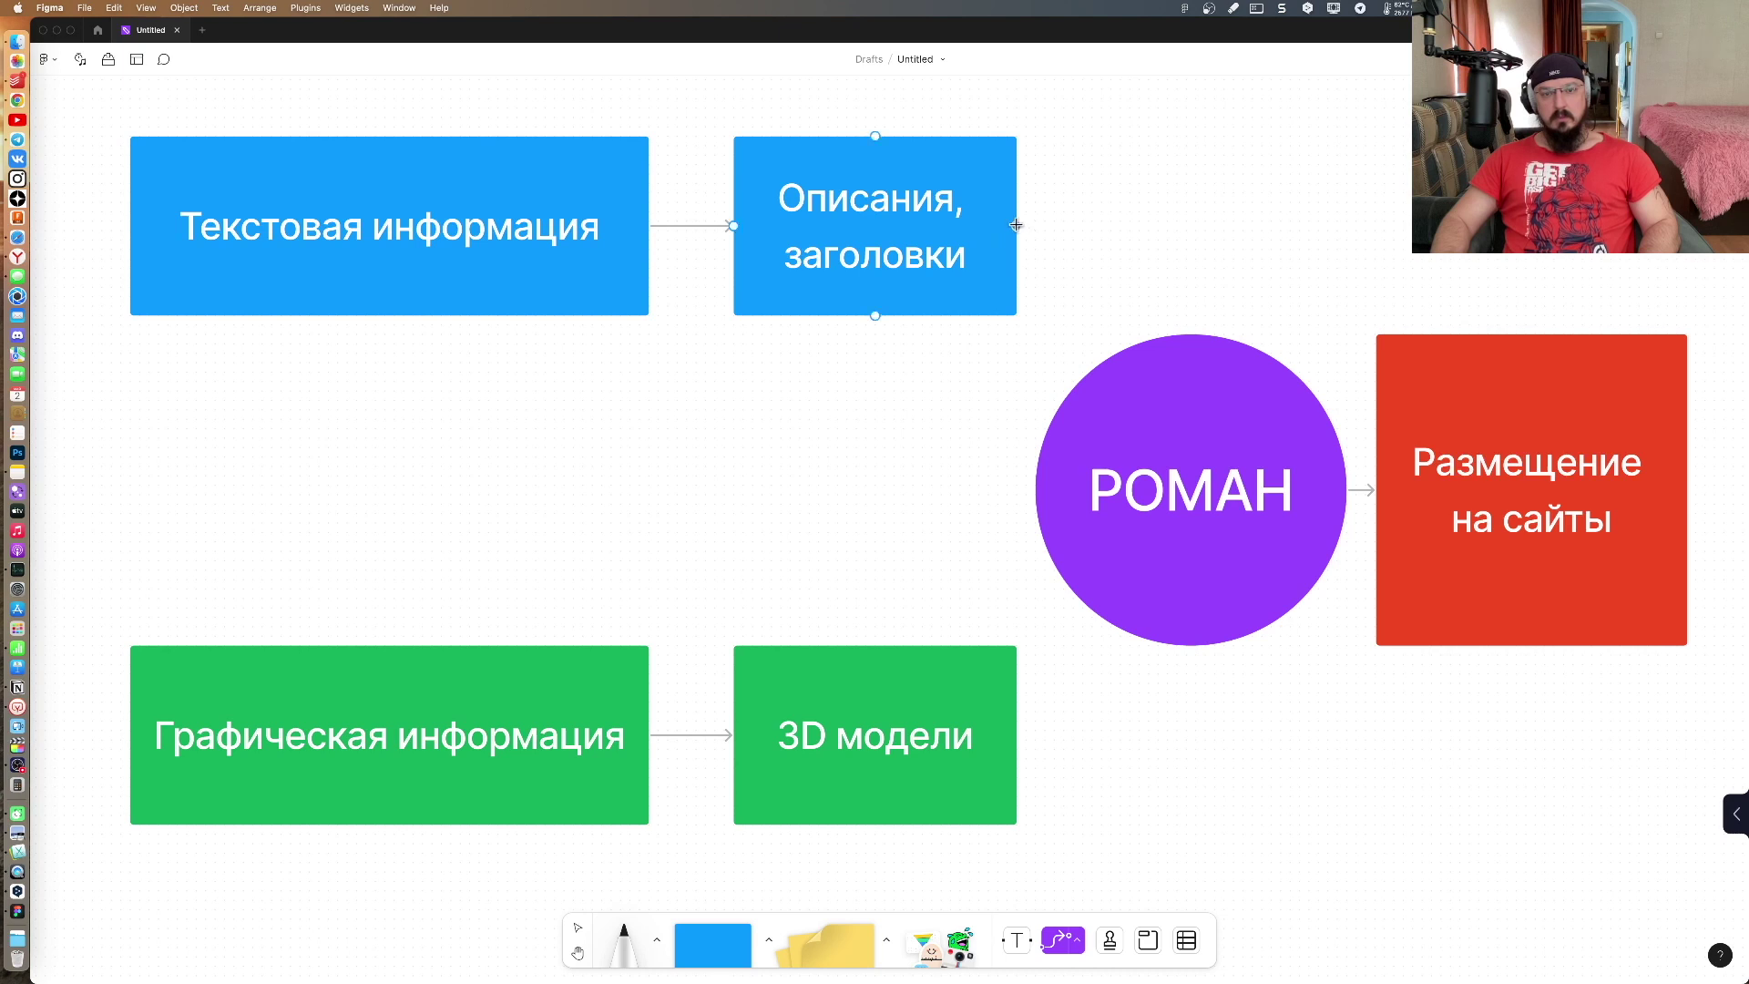
left_click_drag(1016, 225, 1148, 335)
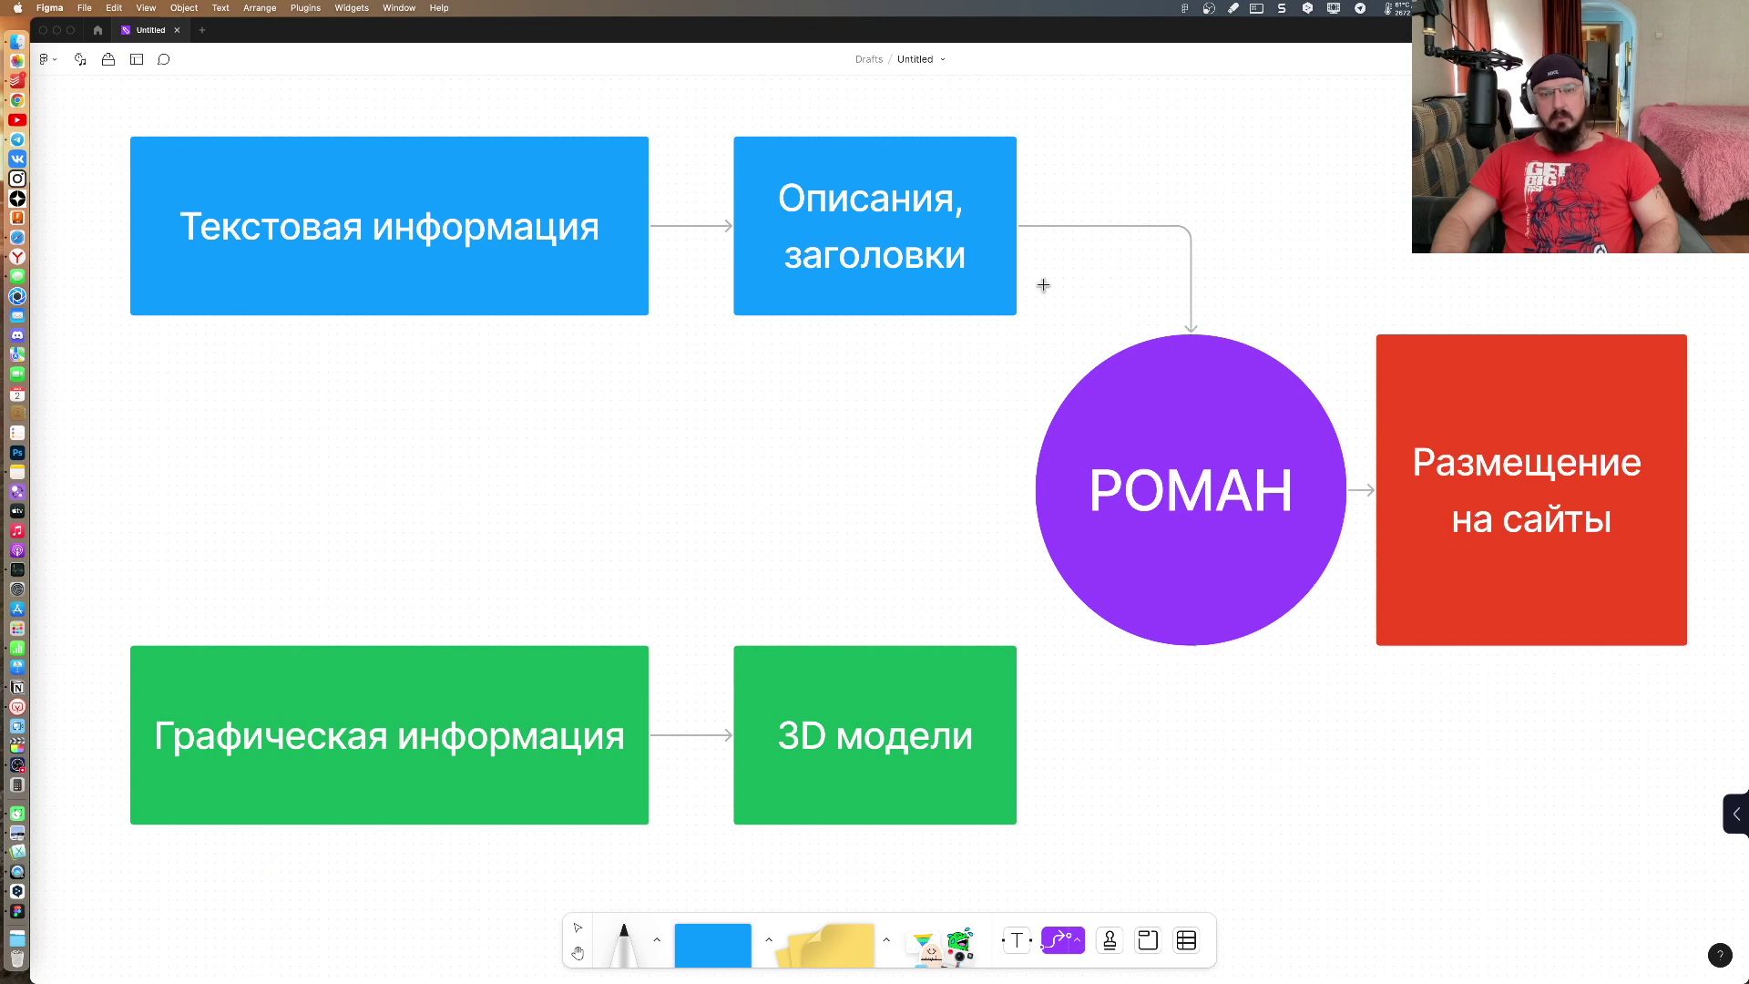
mouse_move(874, 735)
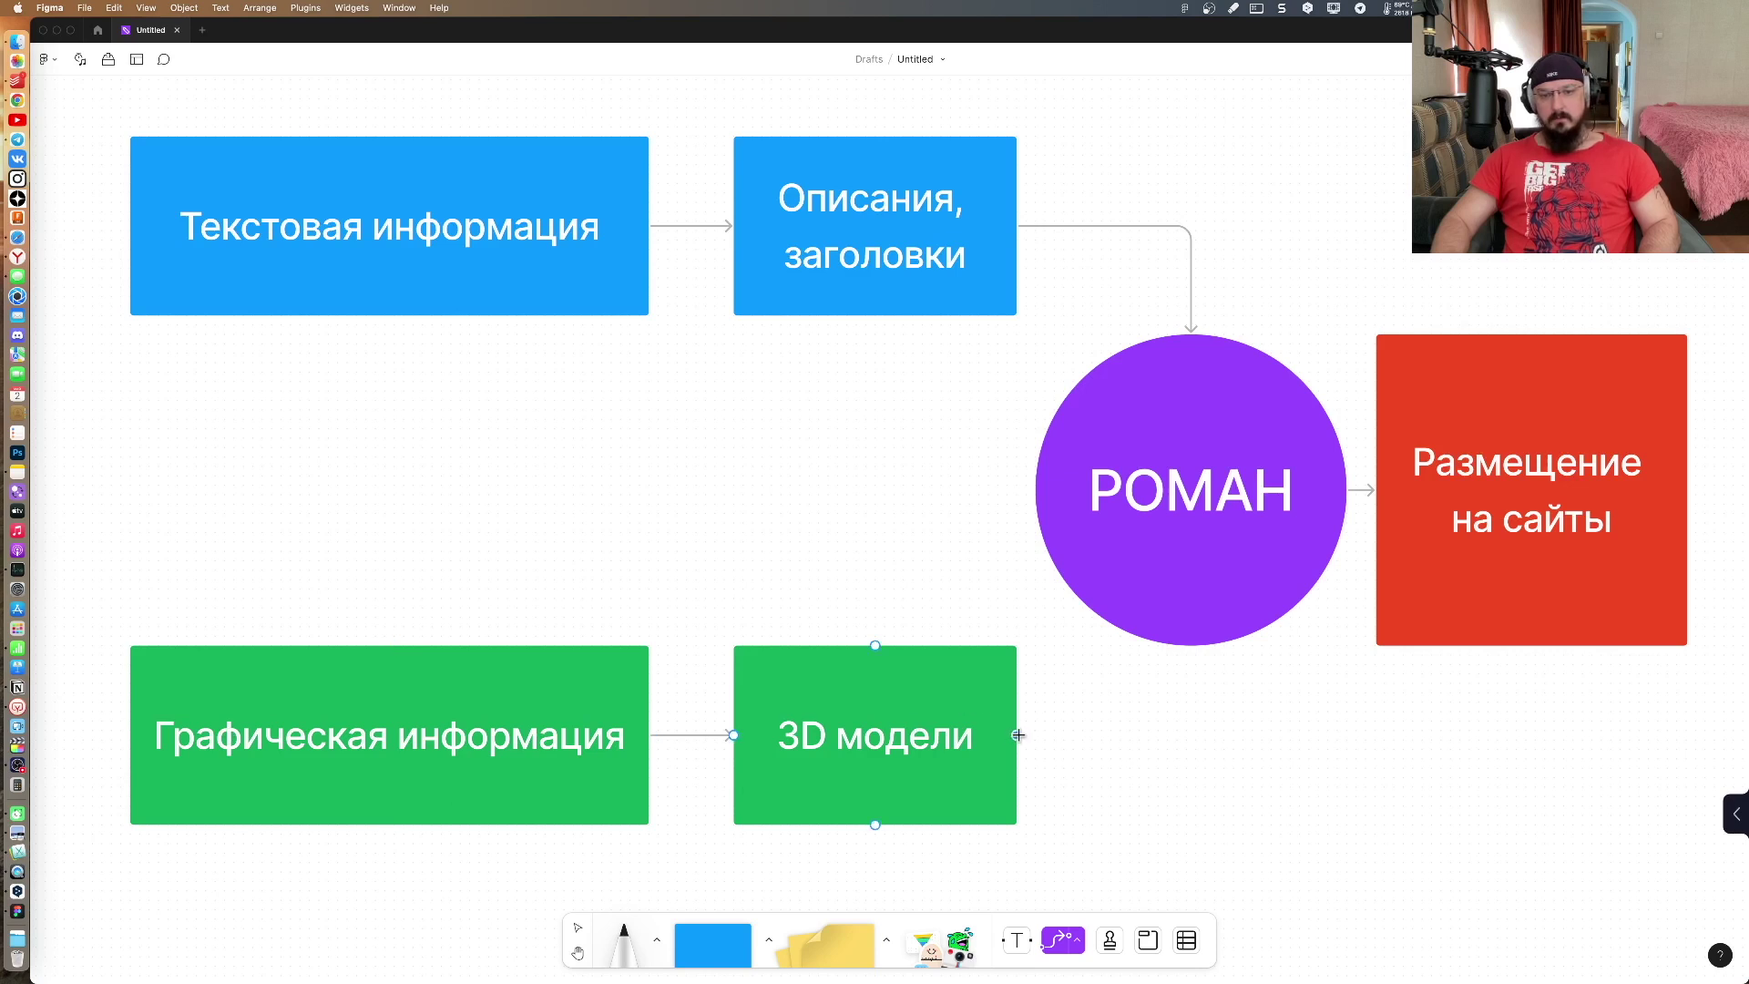
Step: Draw an arrow from '3D модели' into the circle's bottom, shifting its bend right
mouse_move(1015, 735)
left_mouse_down()
mouse_move(1148, 728)
mouse_move(1208, 654)
left_mouse_up()
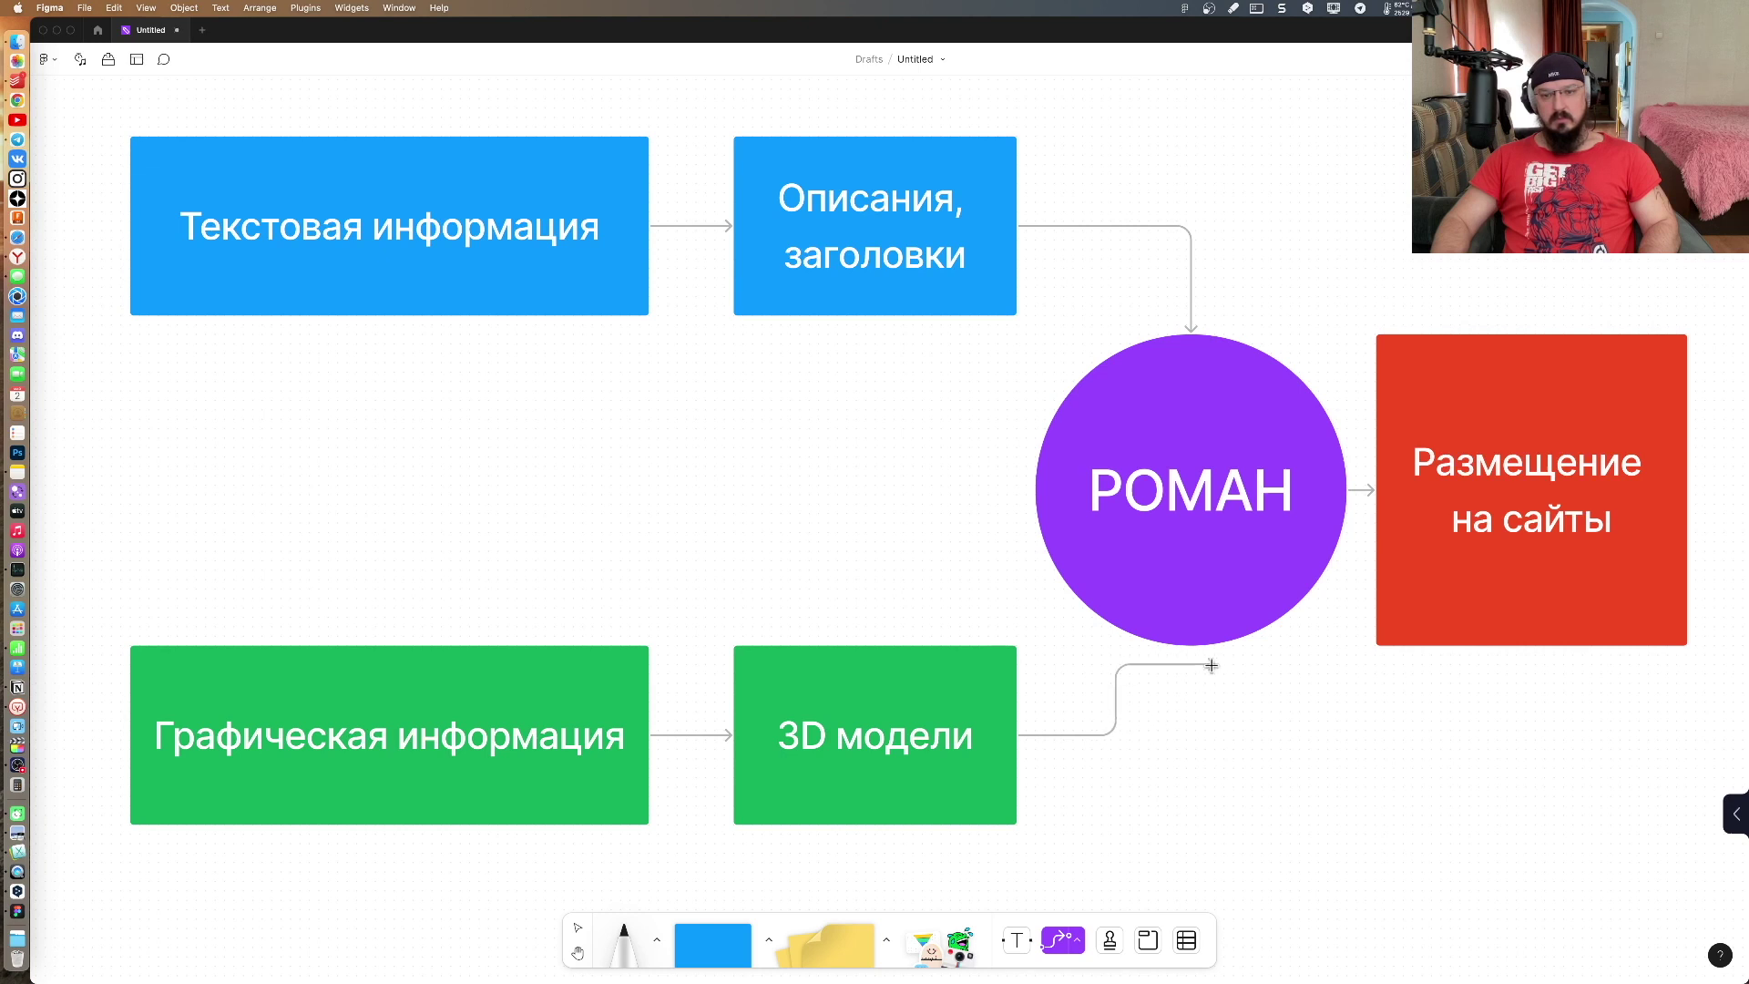
left_click_drag(1209, 654, 1187, 653)
left_click_drag(1103, 683, 1186, 706)
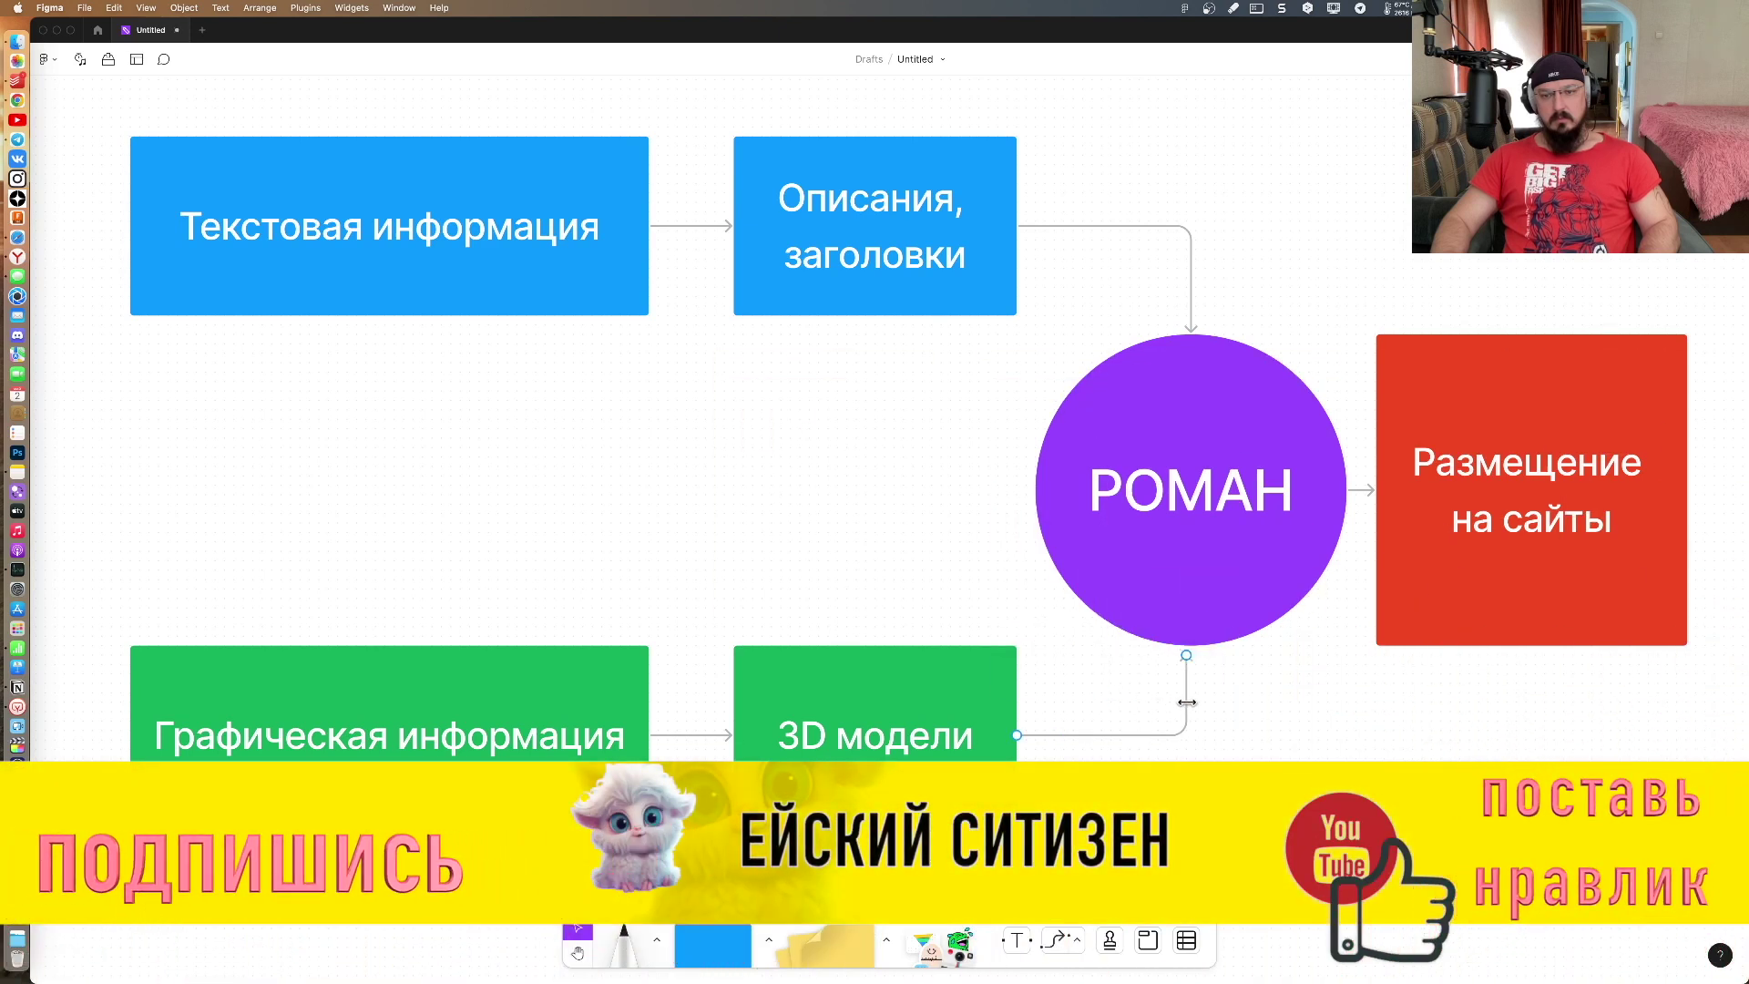
key("Escape")
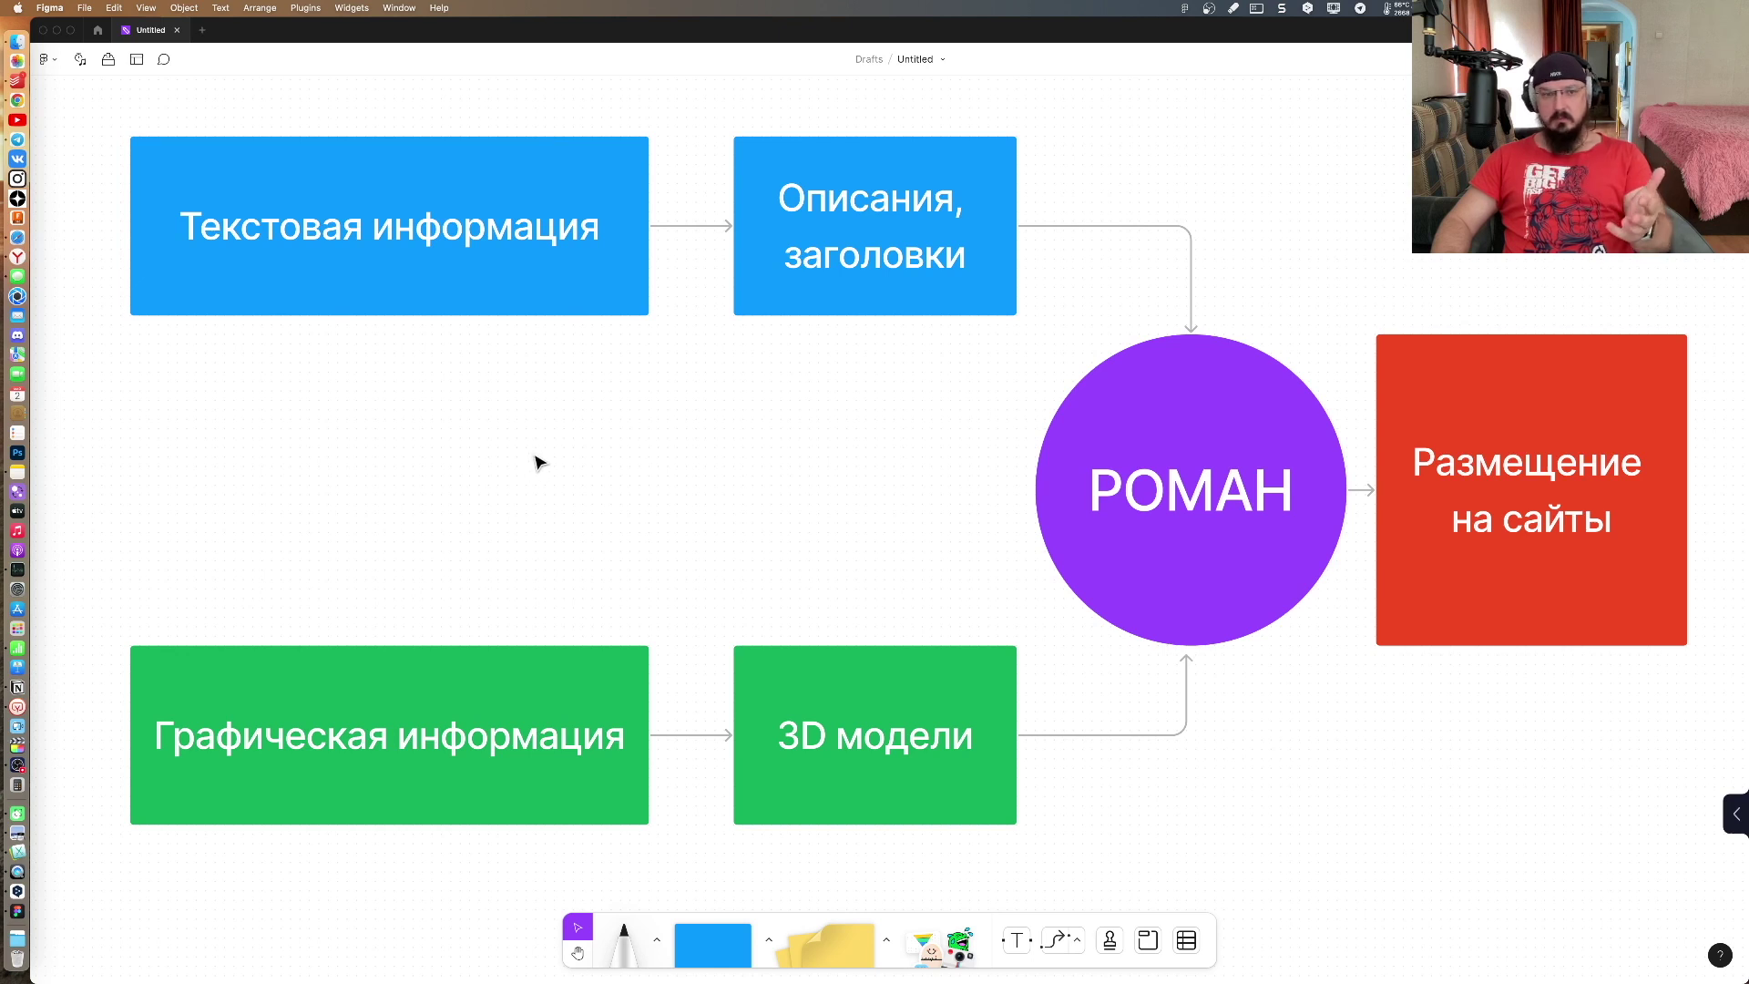
Step: Draw a tall rectangle covering the two middle-column boxes
left_click(282, 191)
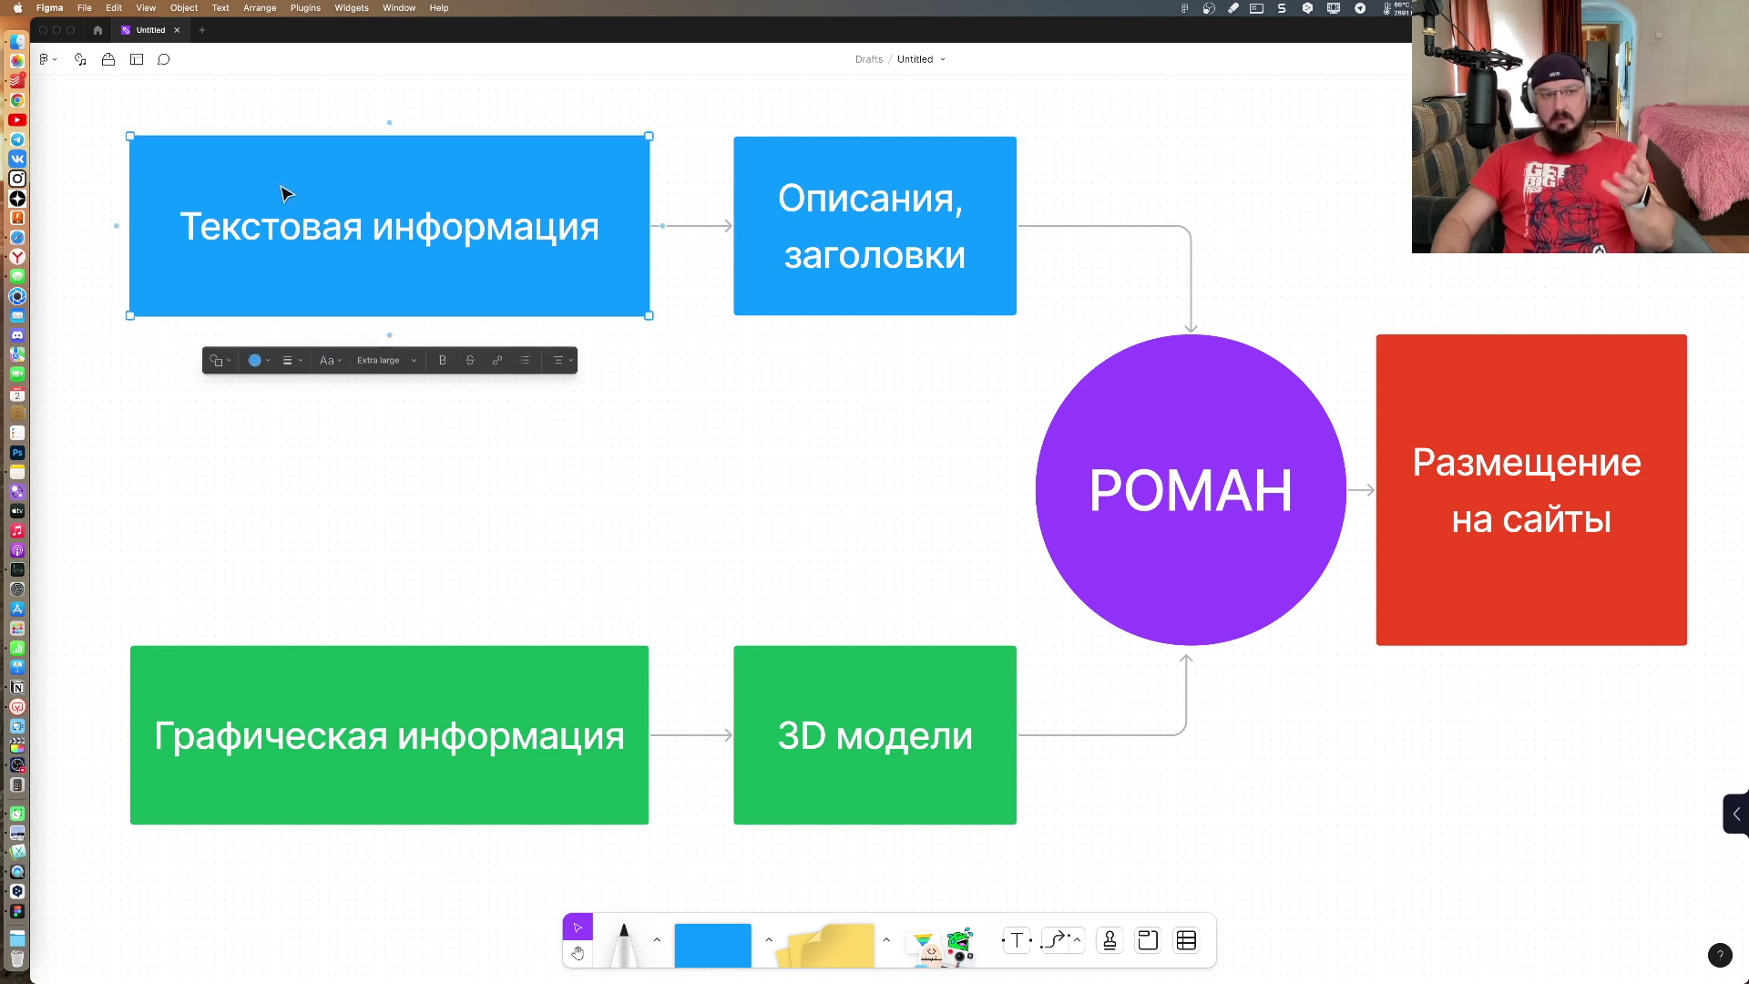
left_click(283, 696)
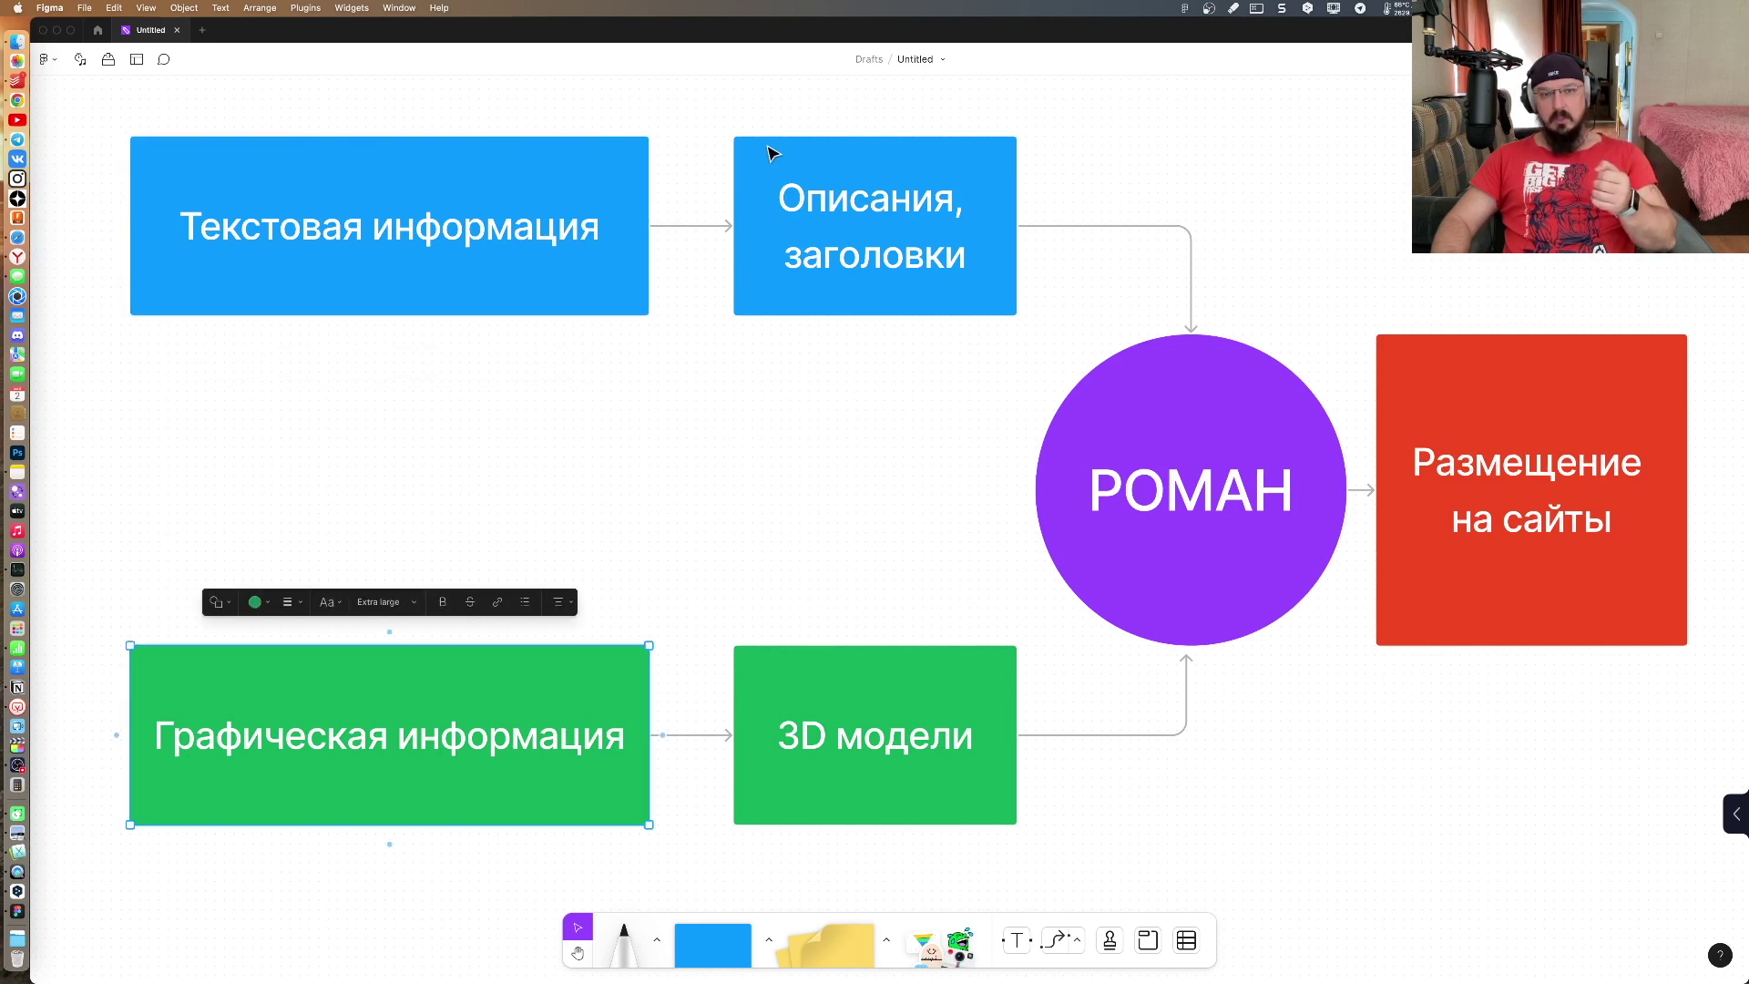
left_click(728, 464)
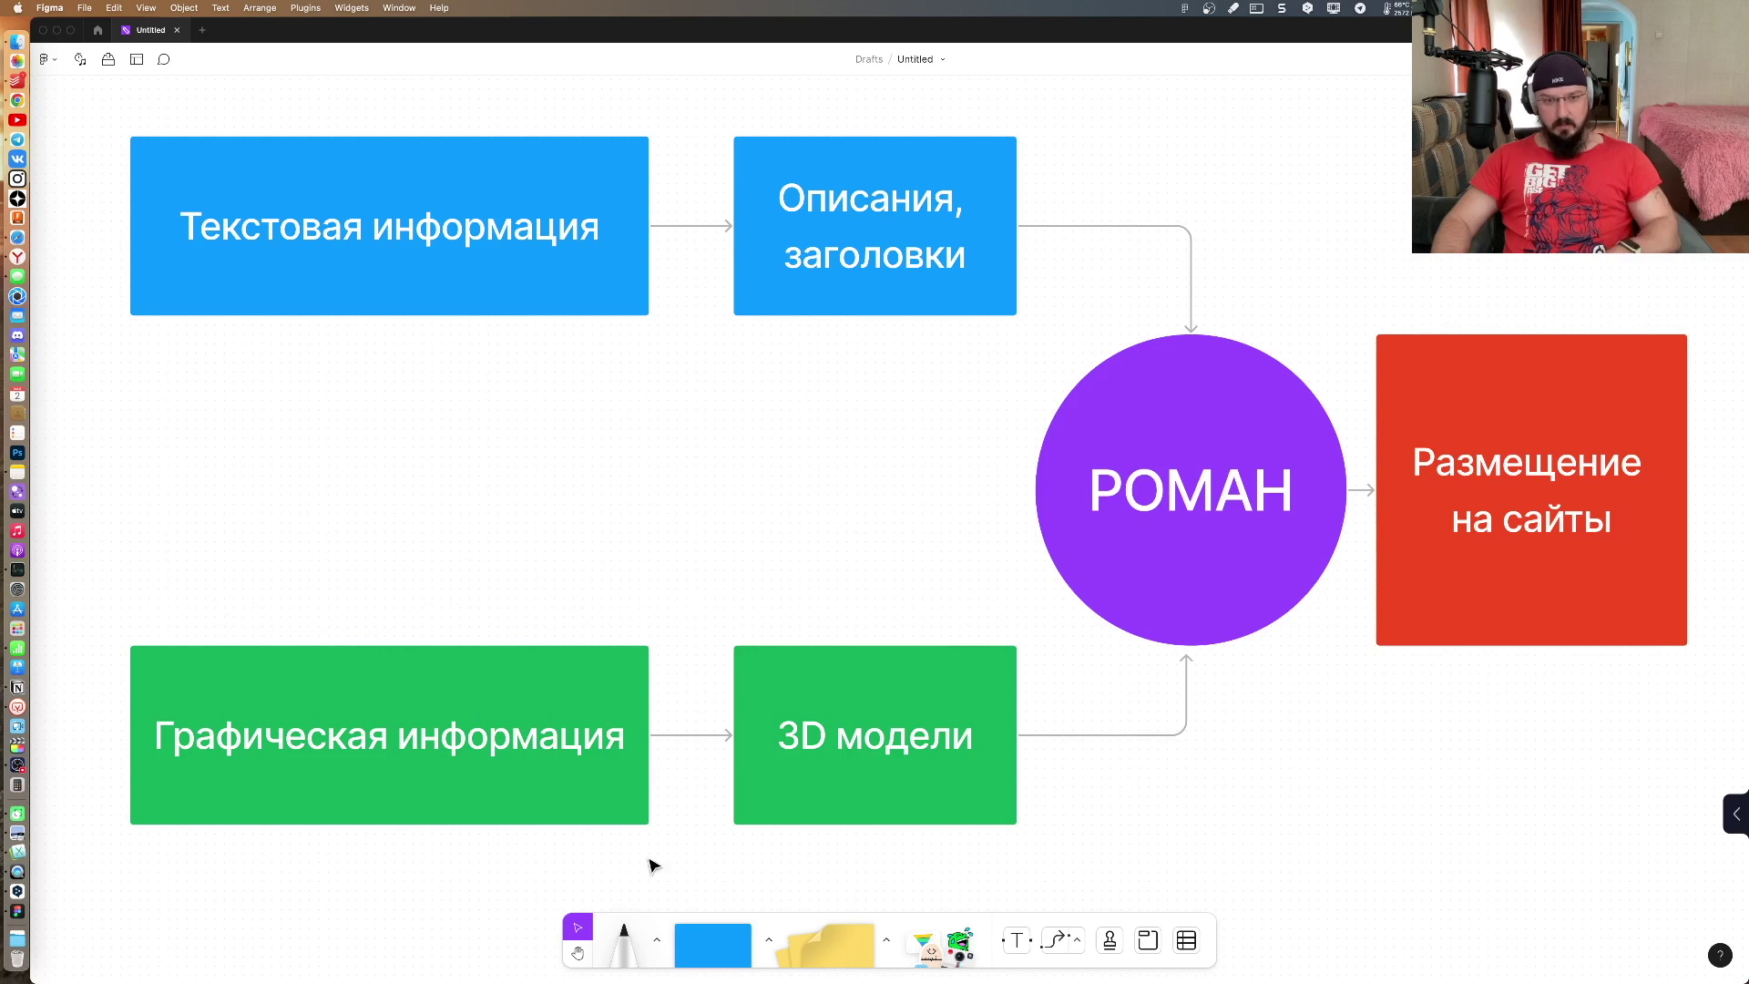
left_click(742, 933)
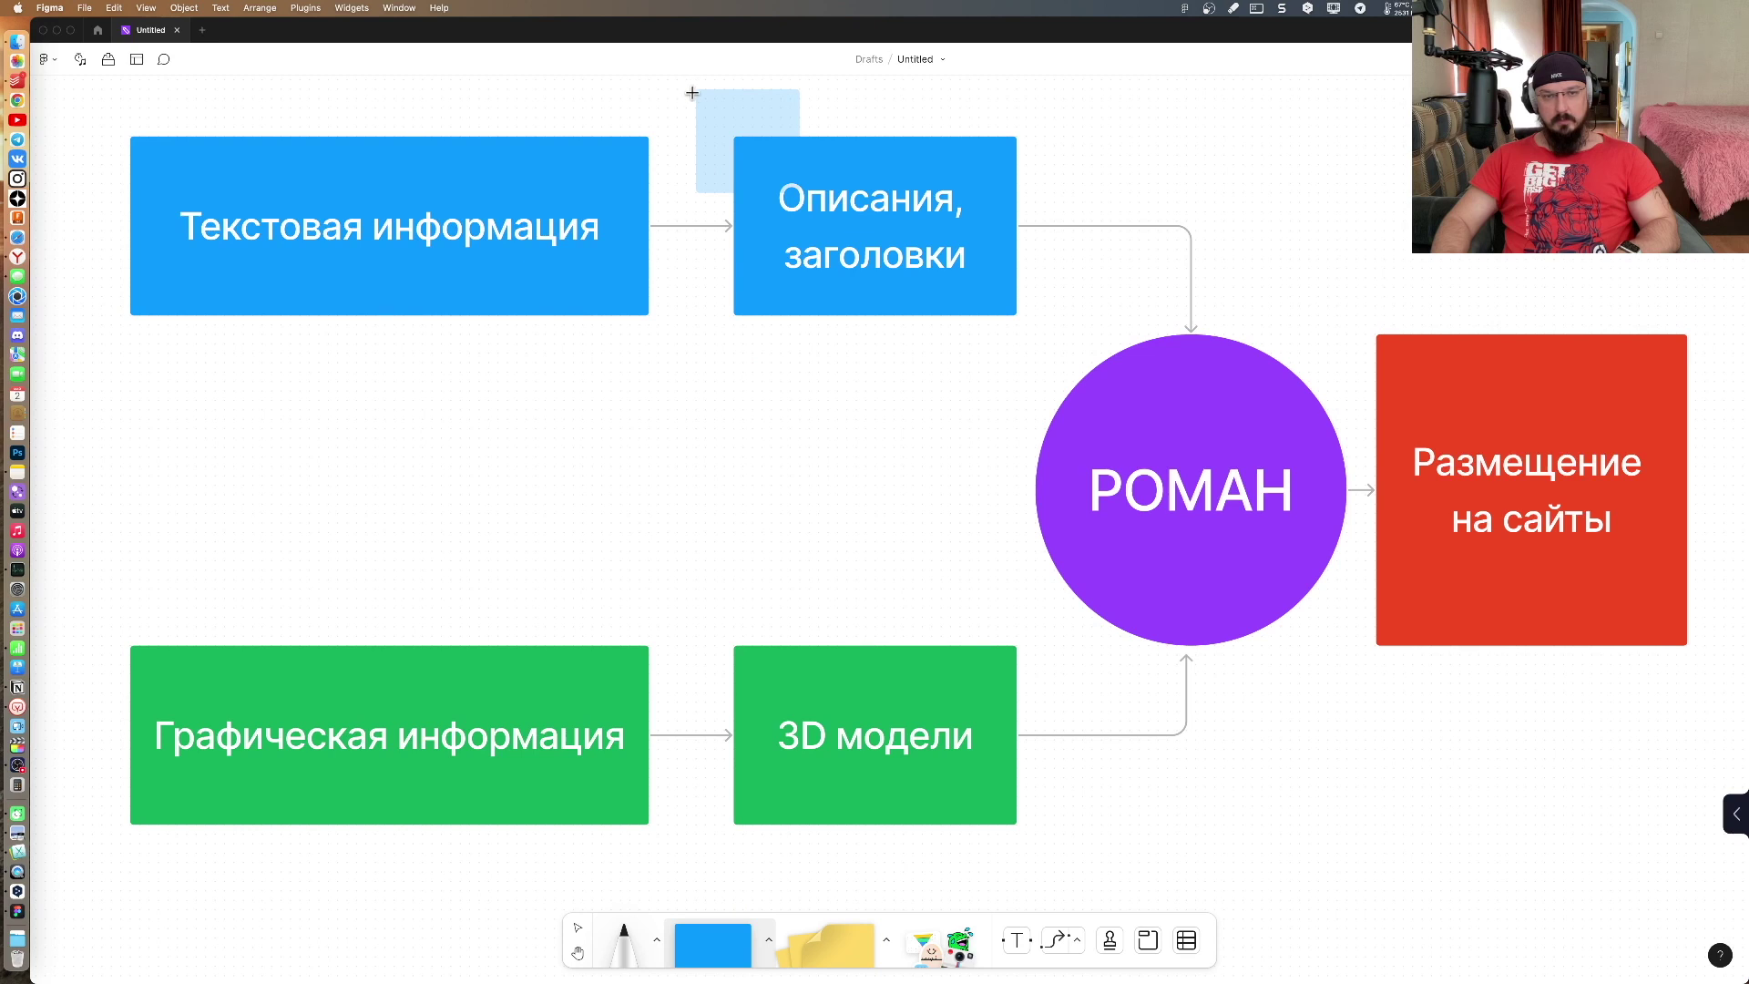
left_click_drag(692, 92, 1027, 873)
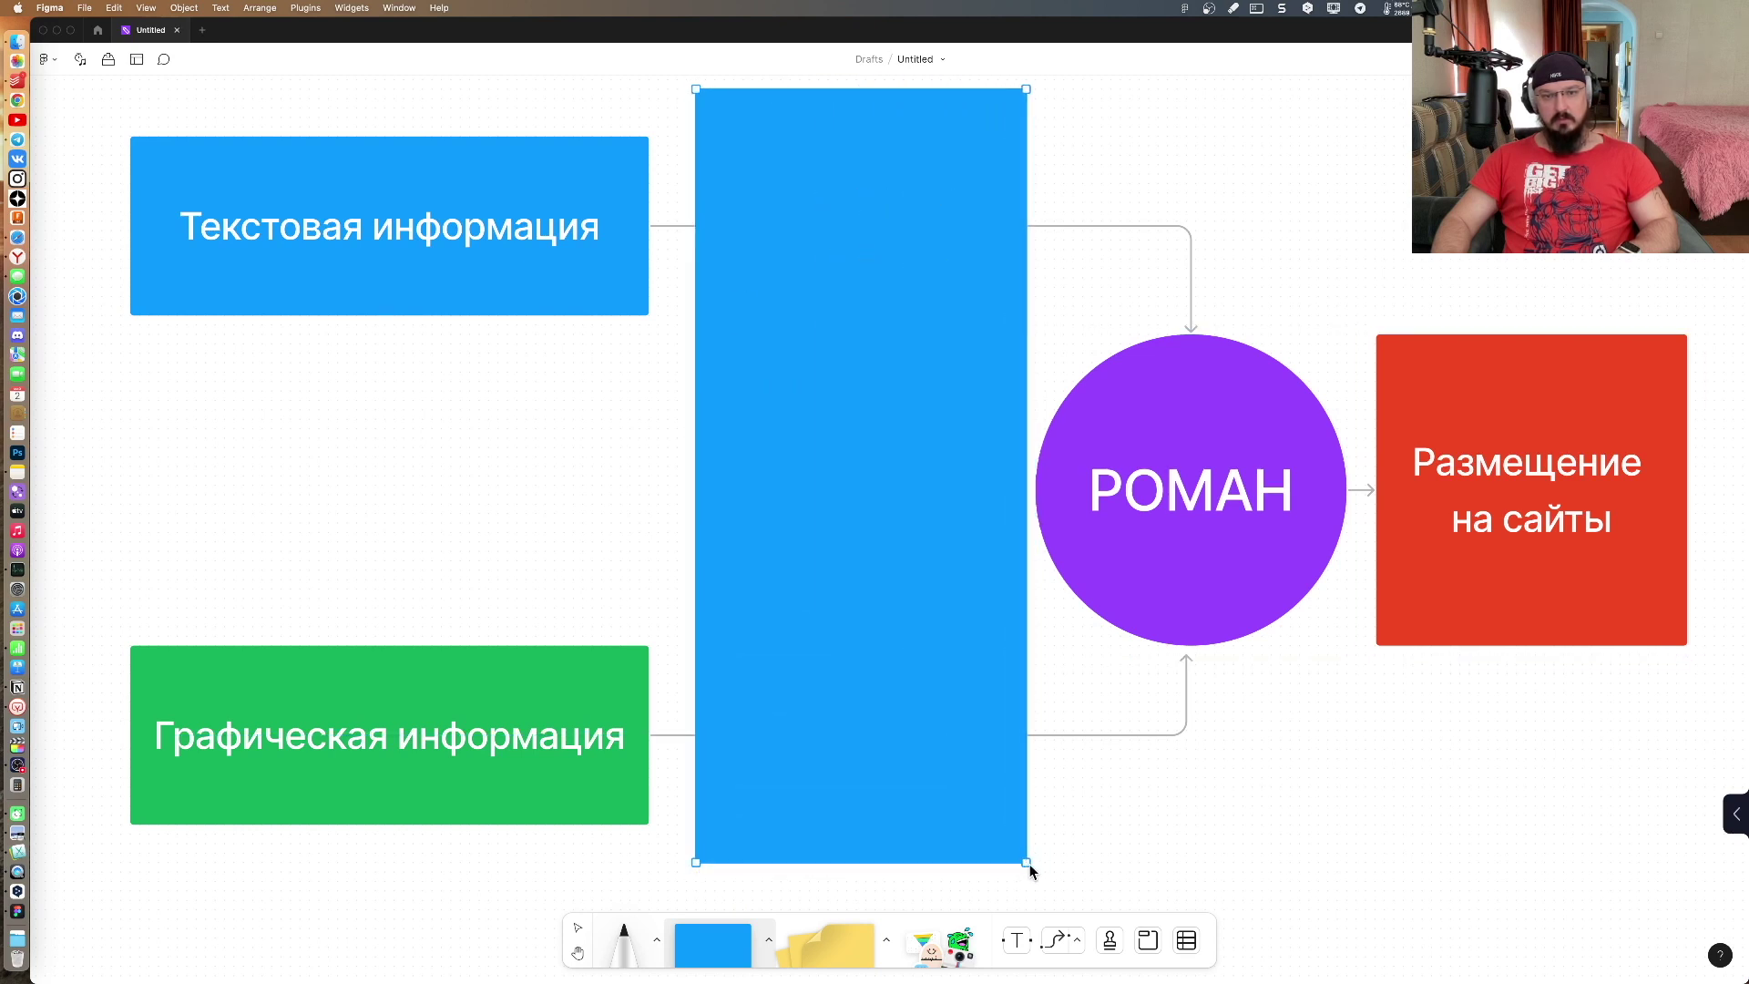
Step: Set the rectangle to No fill so only its outline remains, nudging it slightly right
double_click(1013, 856)
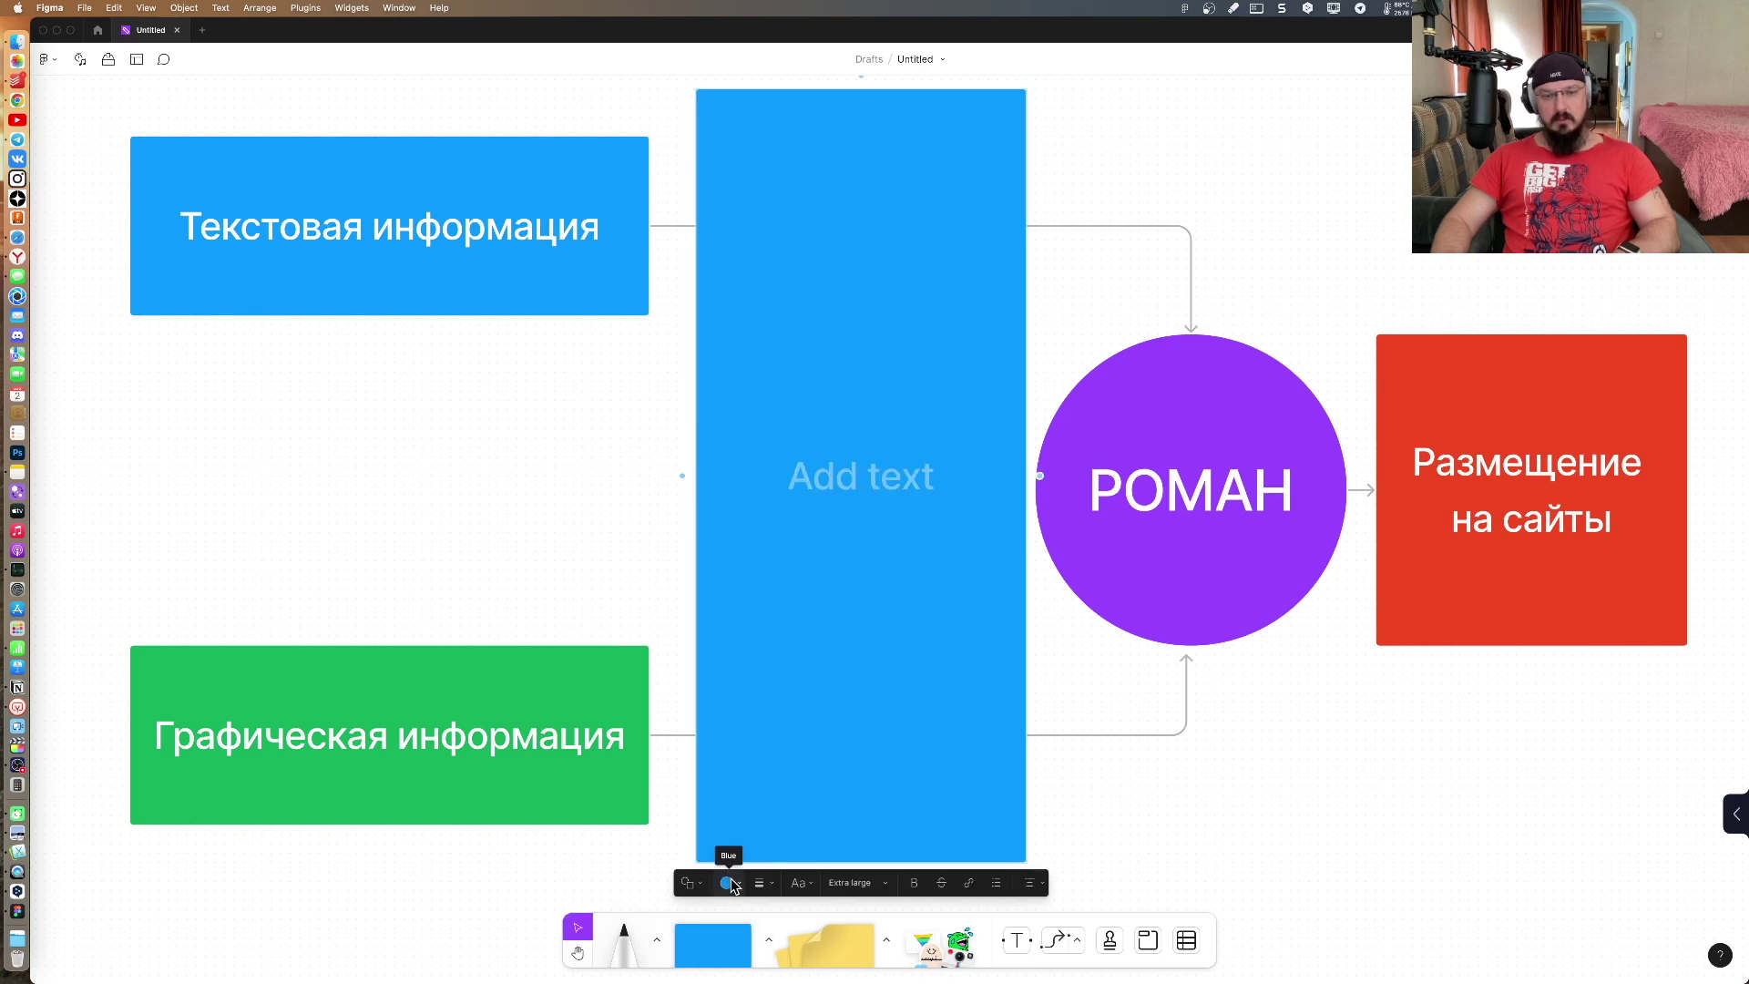
left_click(728, 883)
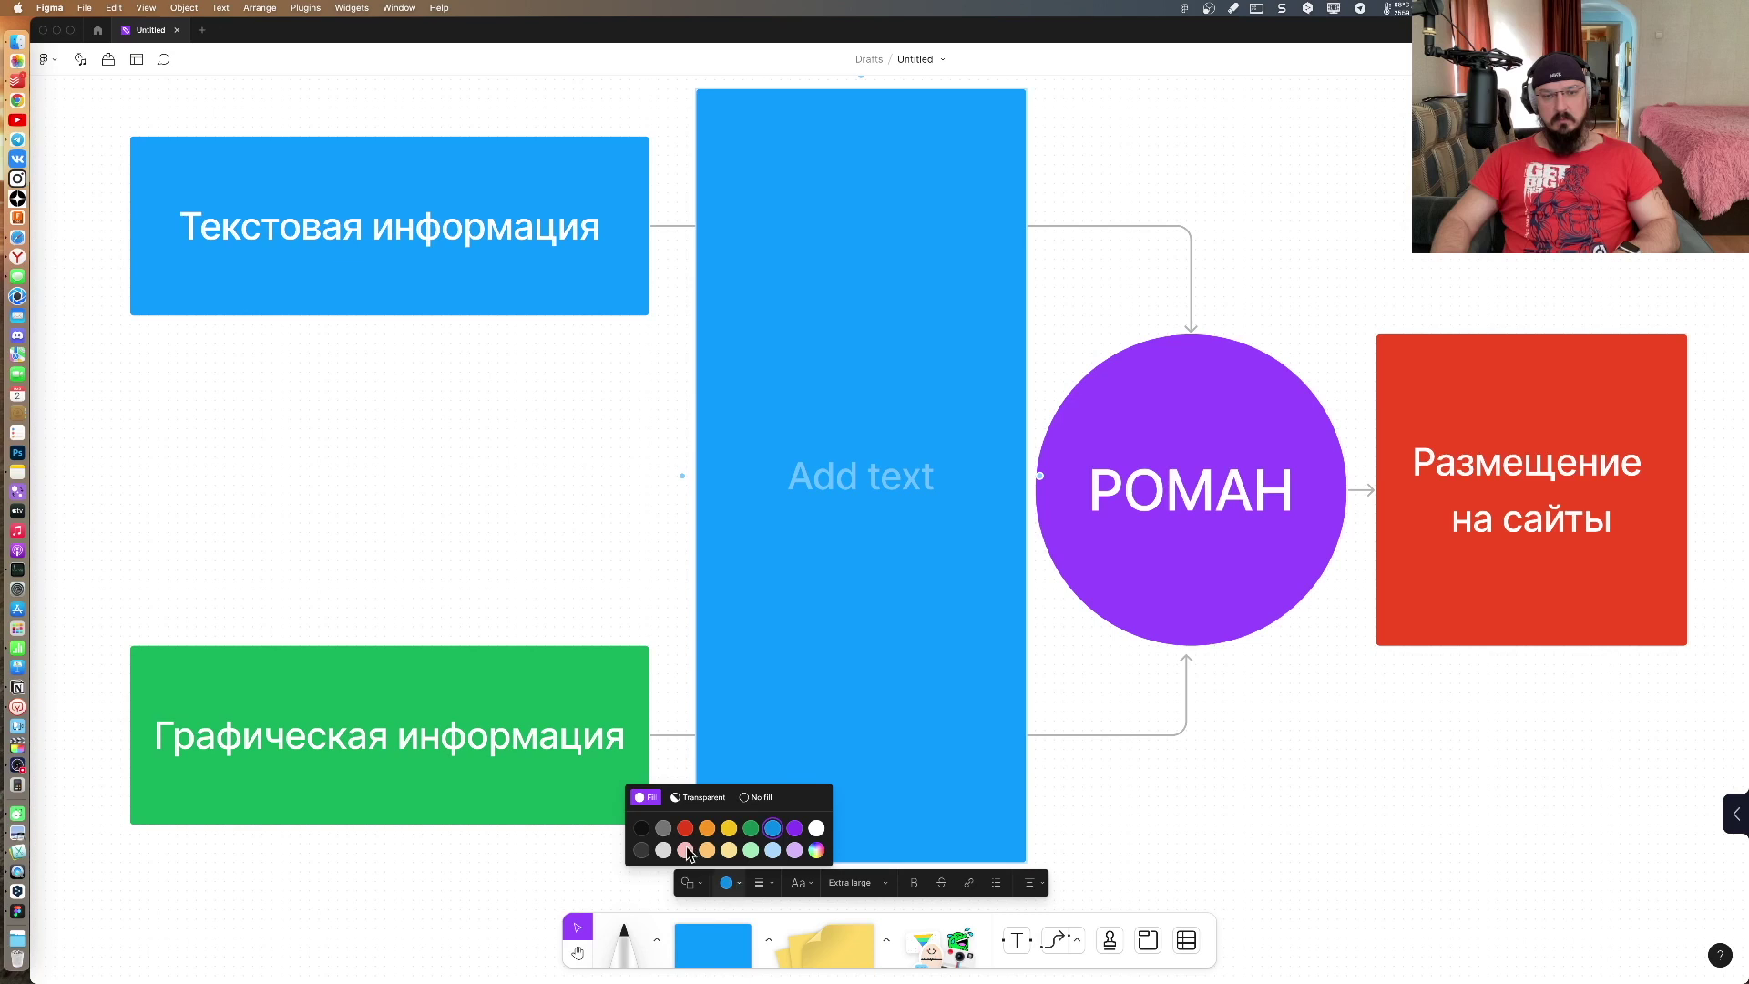
left_click(702, 799)
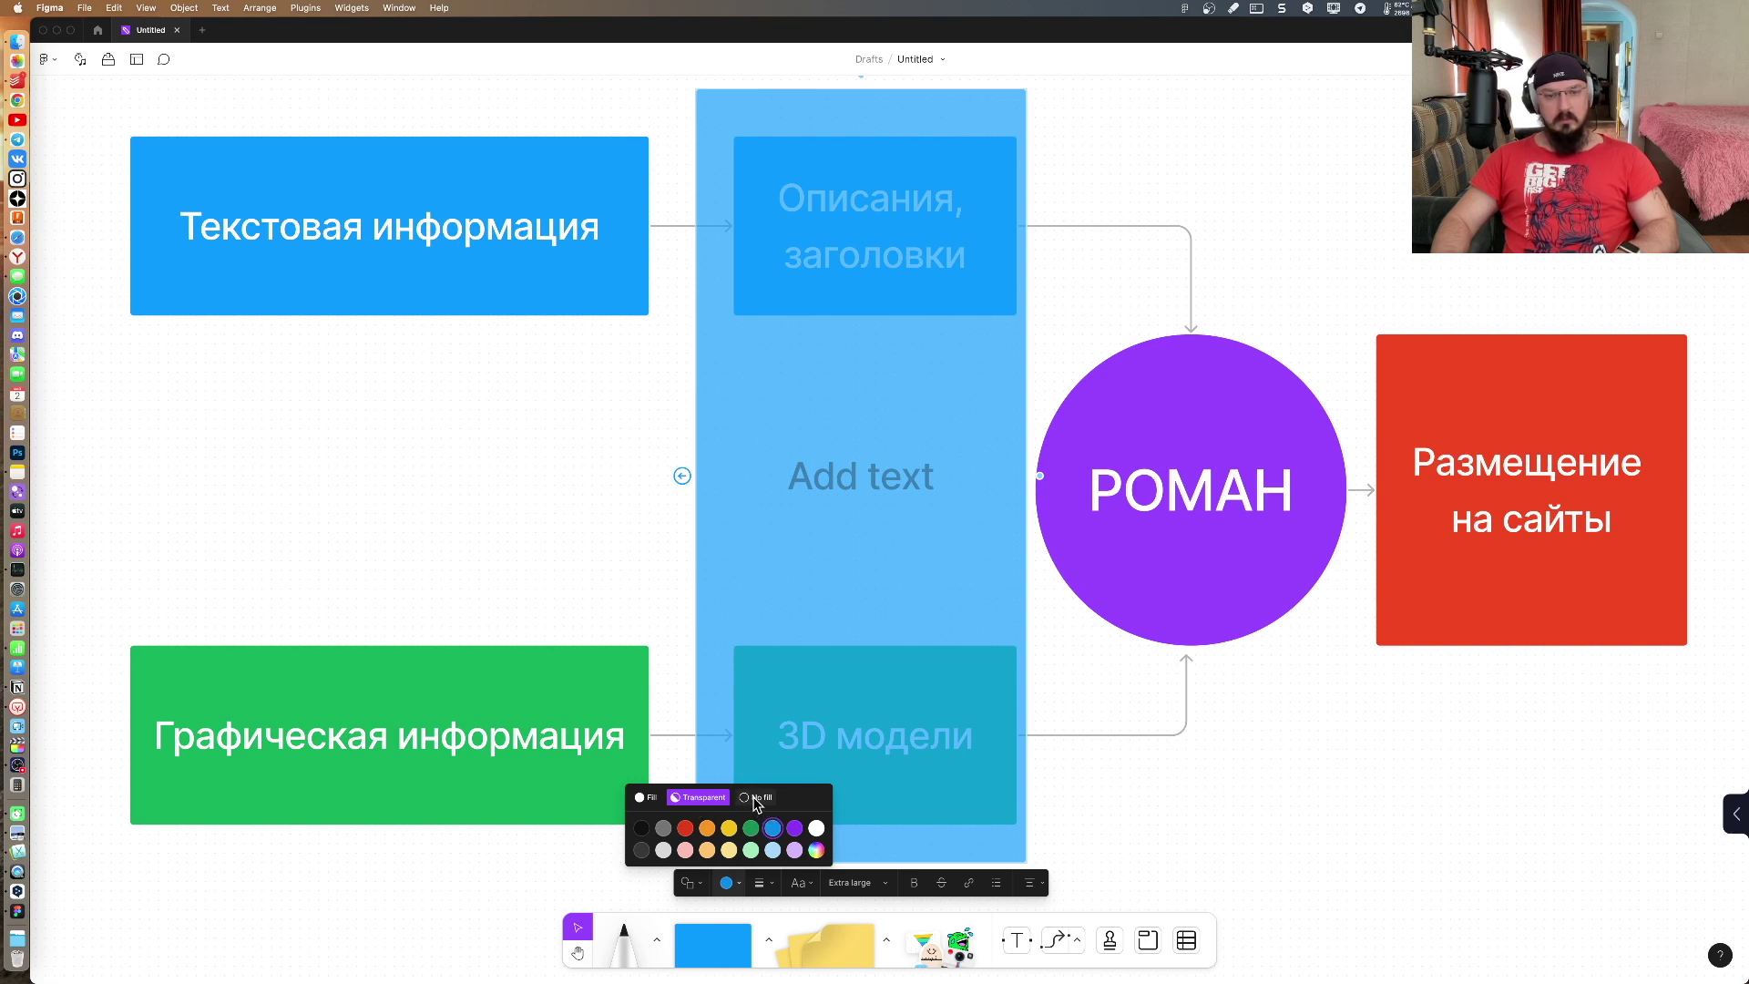
left_click(752, 800)
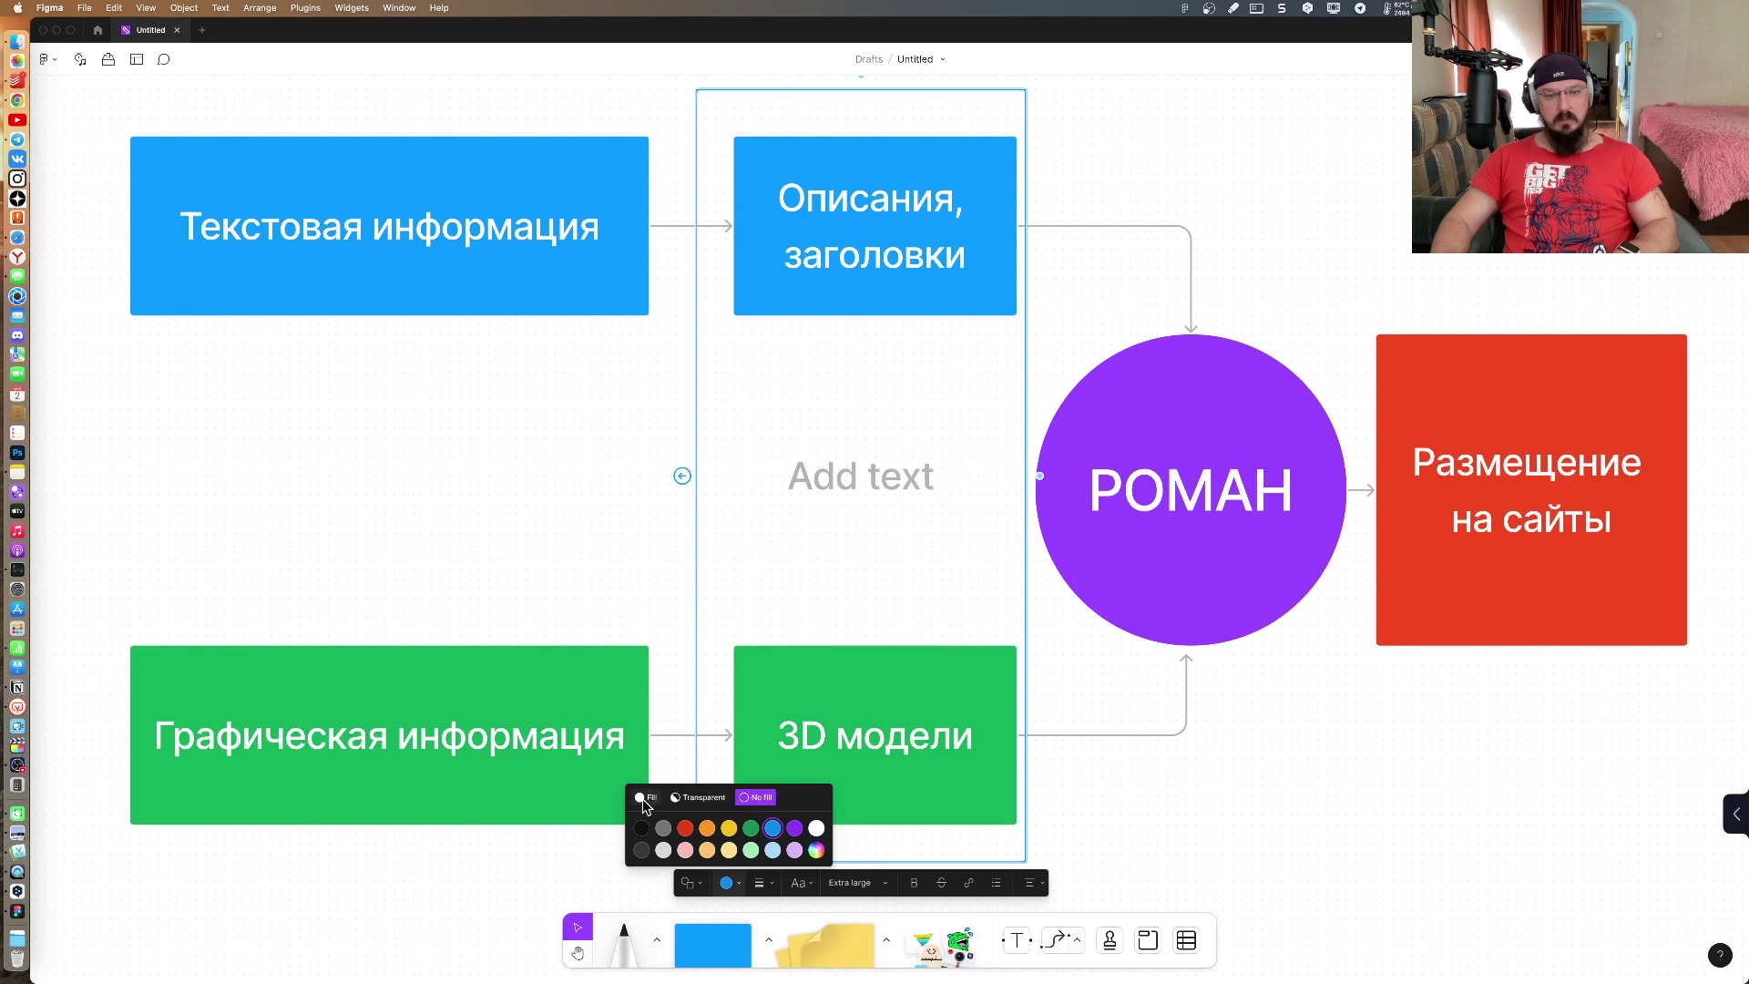
left_click(650, 556)
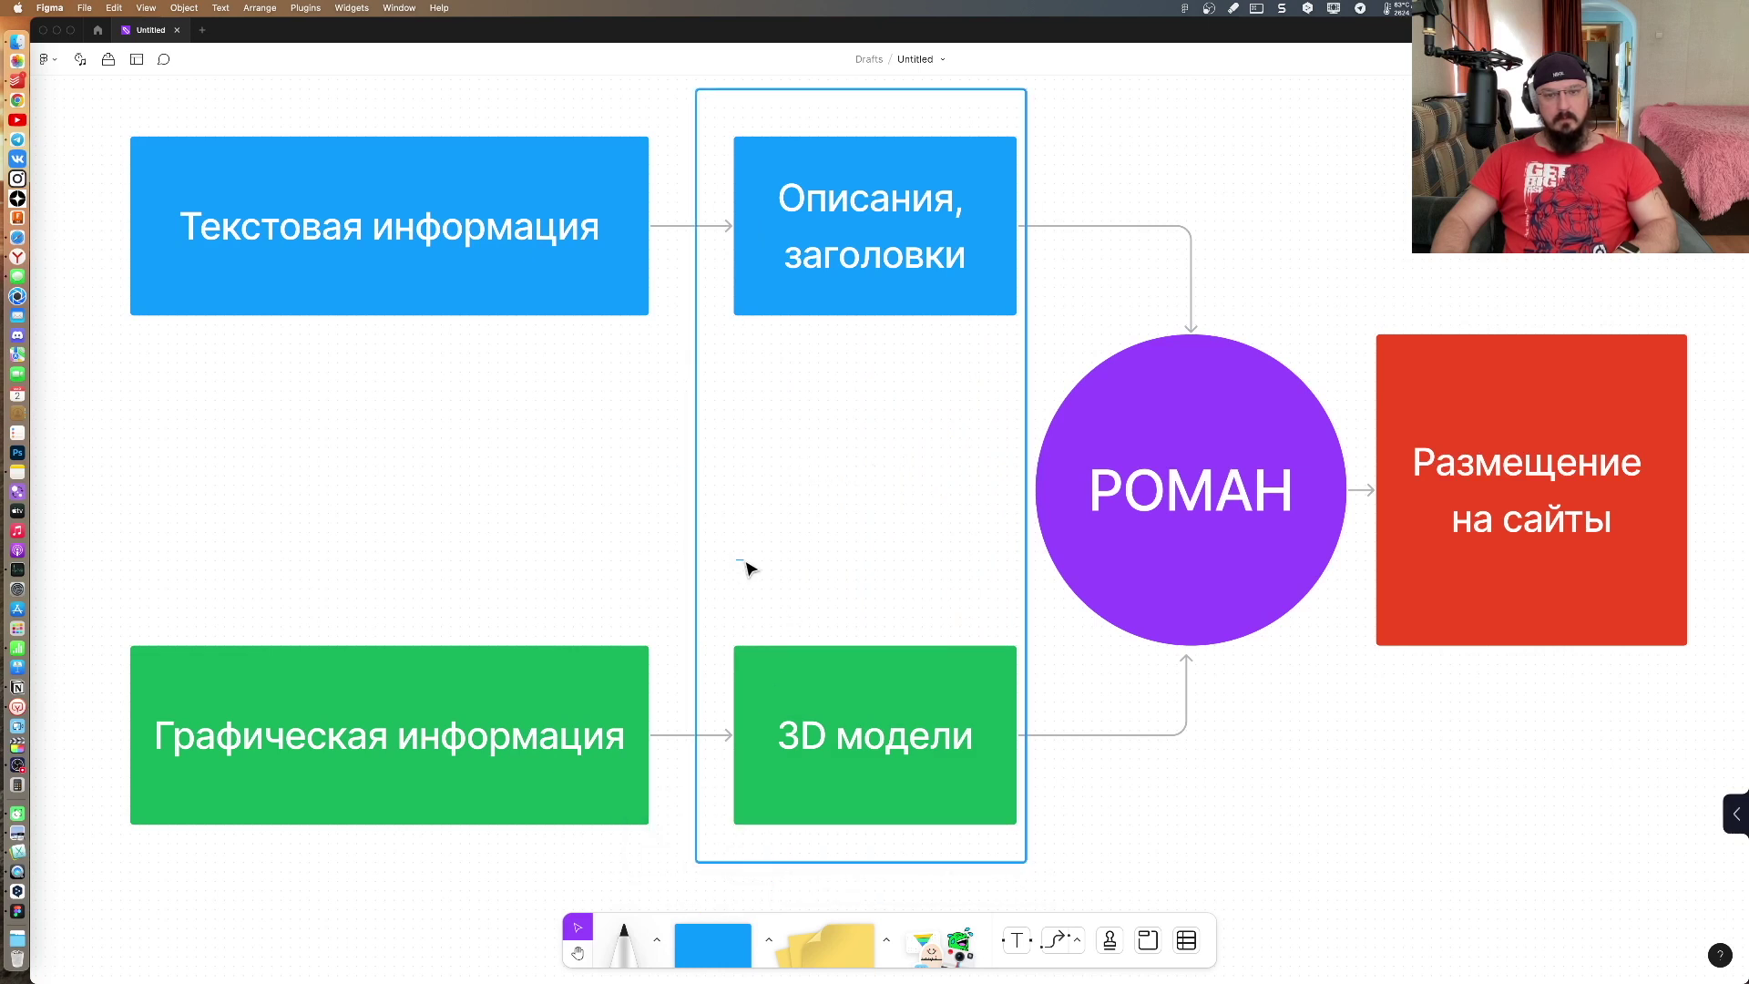
left_click_drag(698, 576, 707, 575)
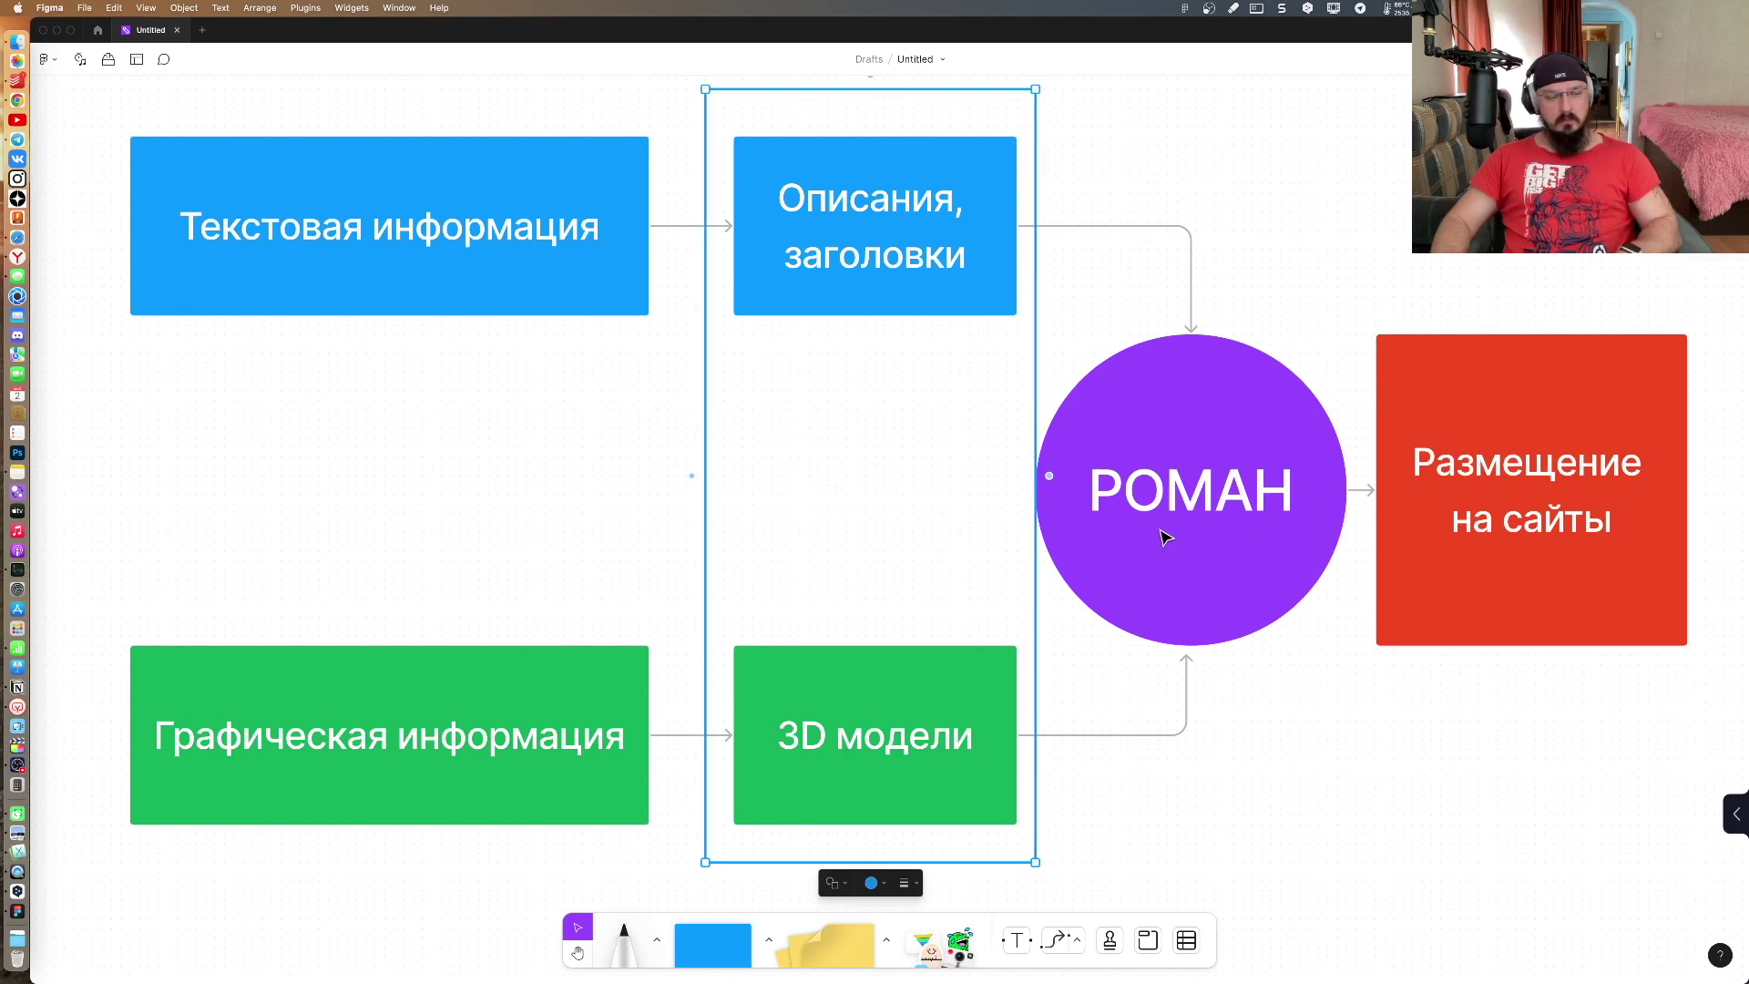
Step: Reattach the '3D модели' connector to the circle's bottom and align its bend under it
scroll(1166, 538, "right", 2)
scroll(1170, 538, "right", 2)
scroll(1165, 538, "left", 3)
scroll(1166, 538, "up", 1)
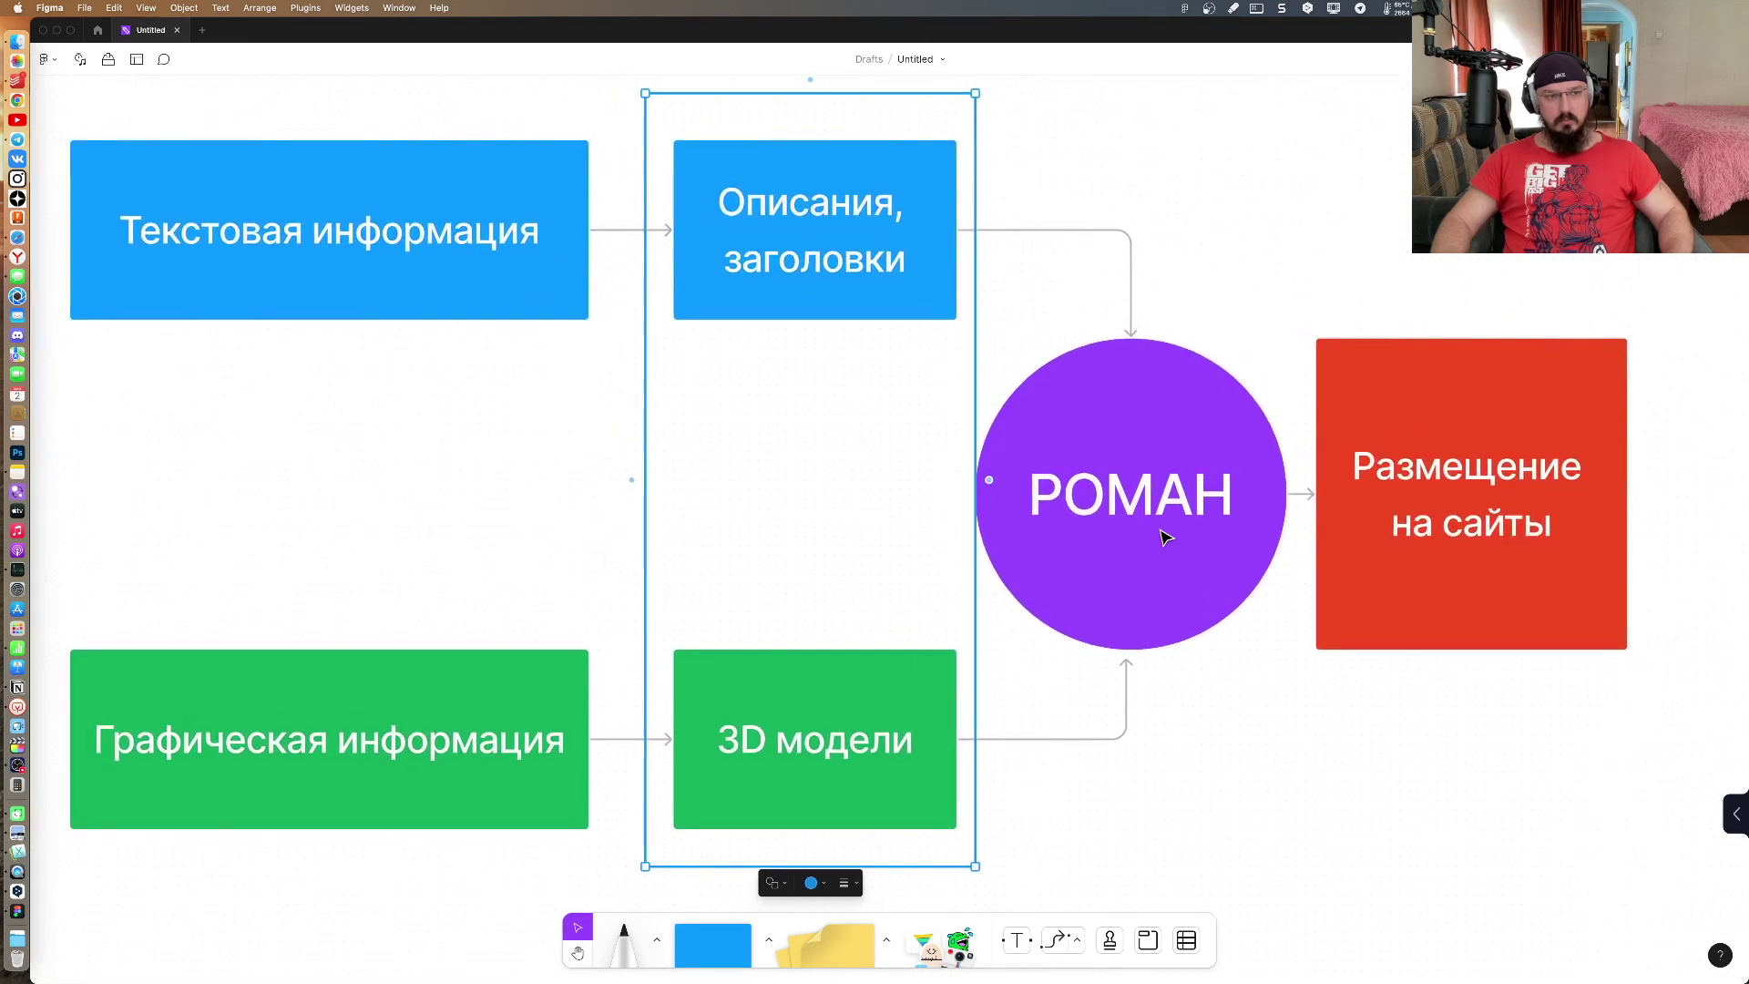
scroll(1165, 538, "right", 1)
scroll(1166, 538, "left", 1)
scroll(1165, 538, "right", 1)
scroll(1166, 538, "left", 1)
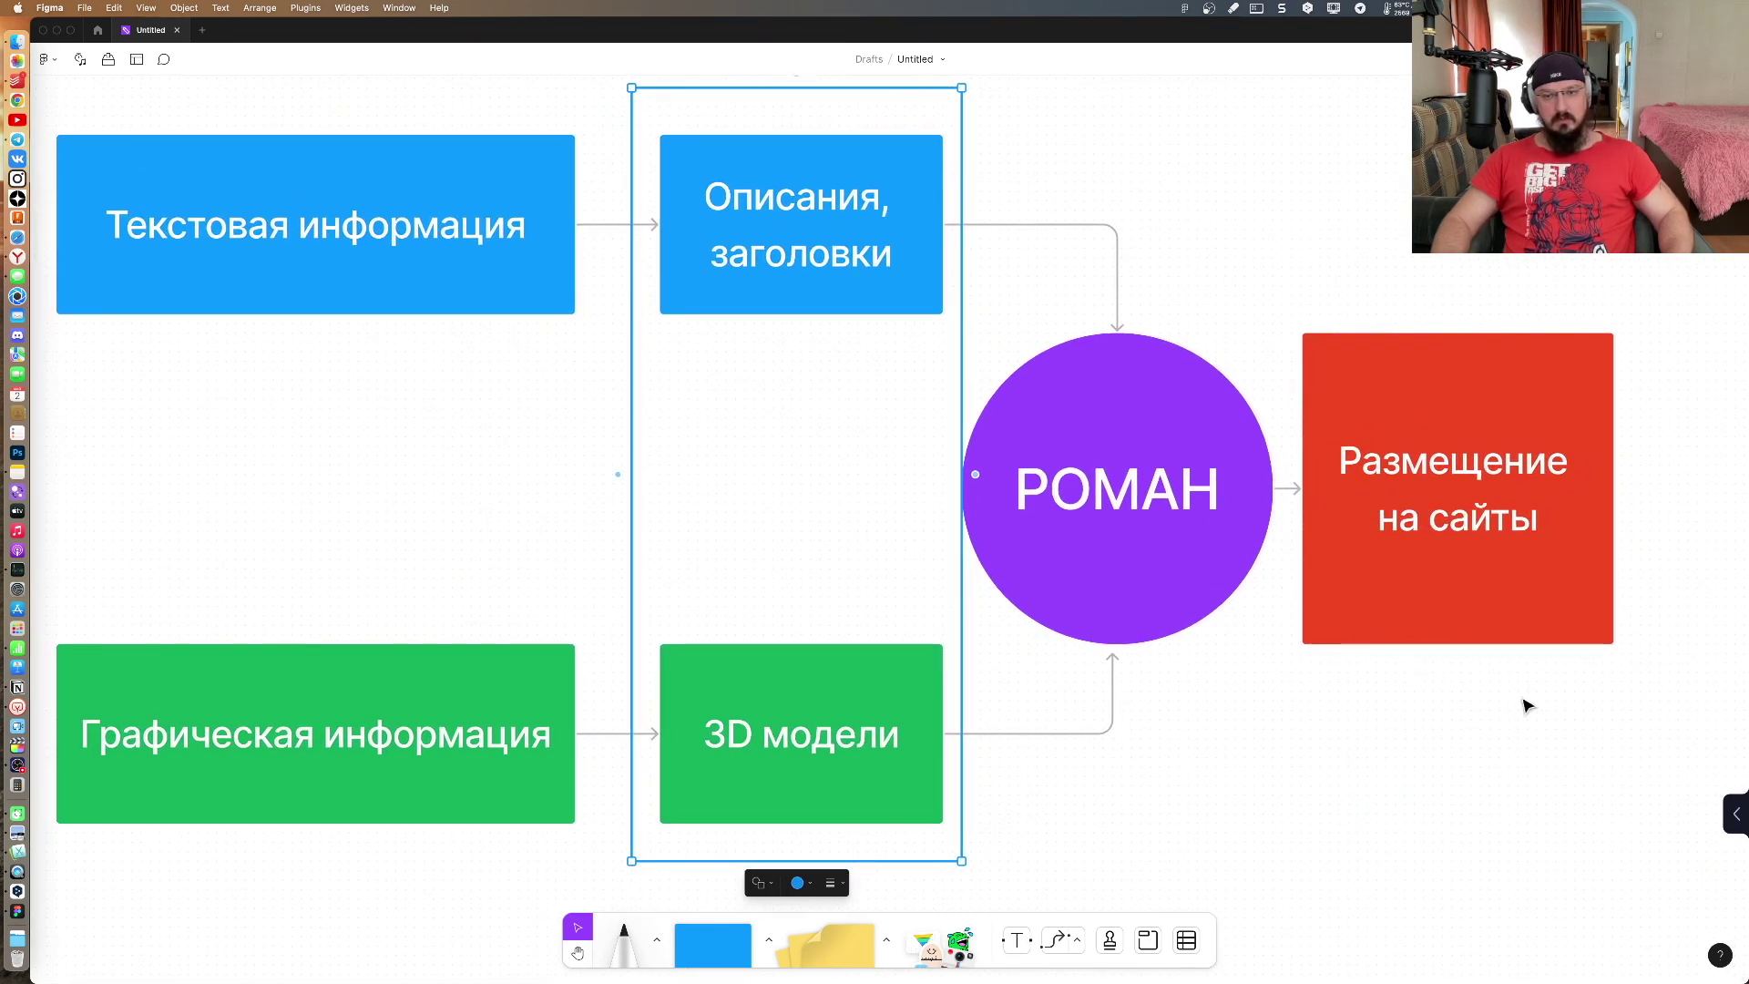
mouse_move(1522, 707)
left_mouse_down()
mouse_move(1218, 515)
mouse_move(1302, 515)
left_mouse_up()
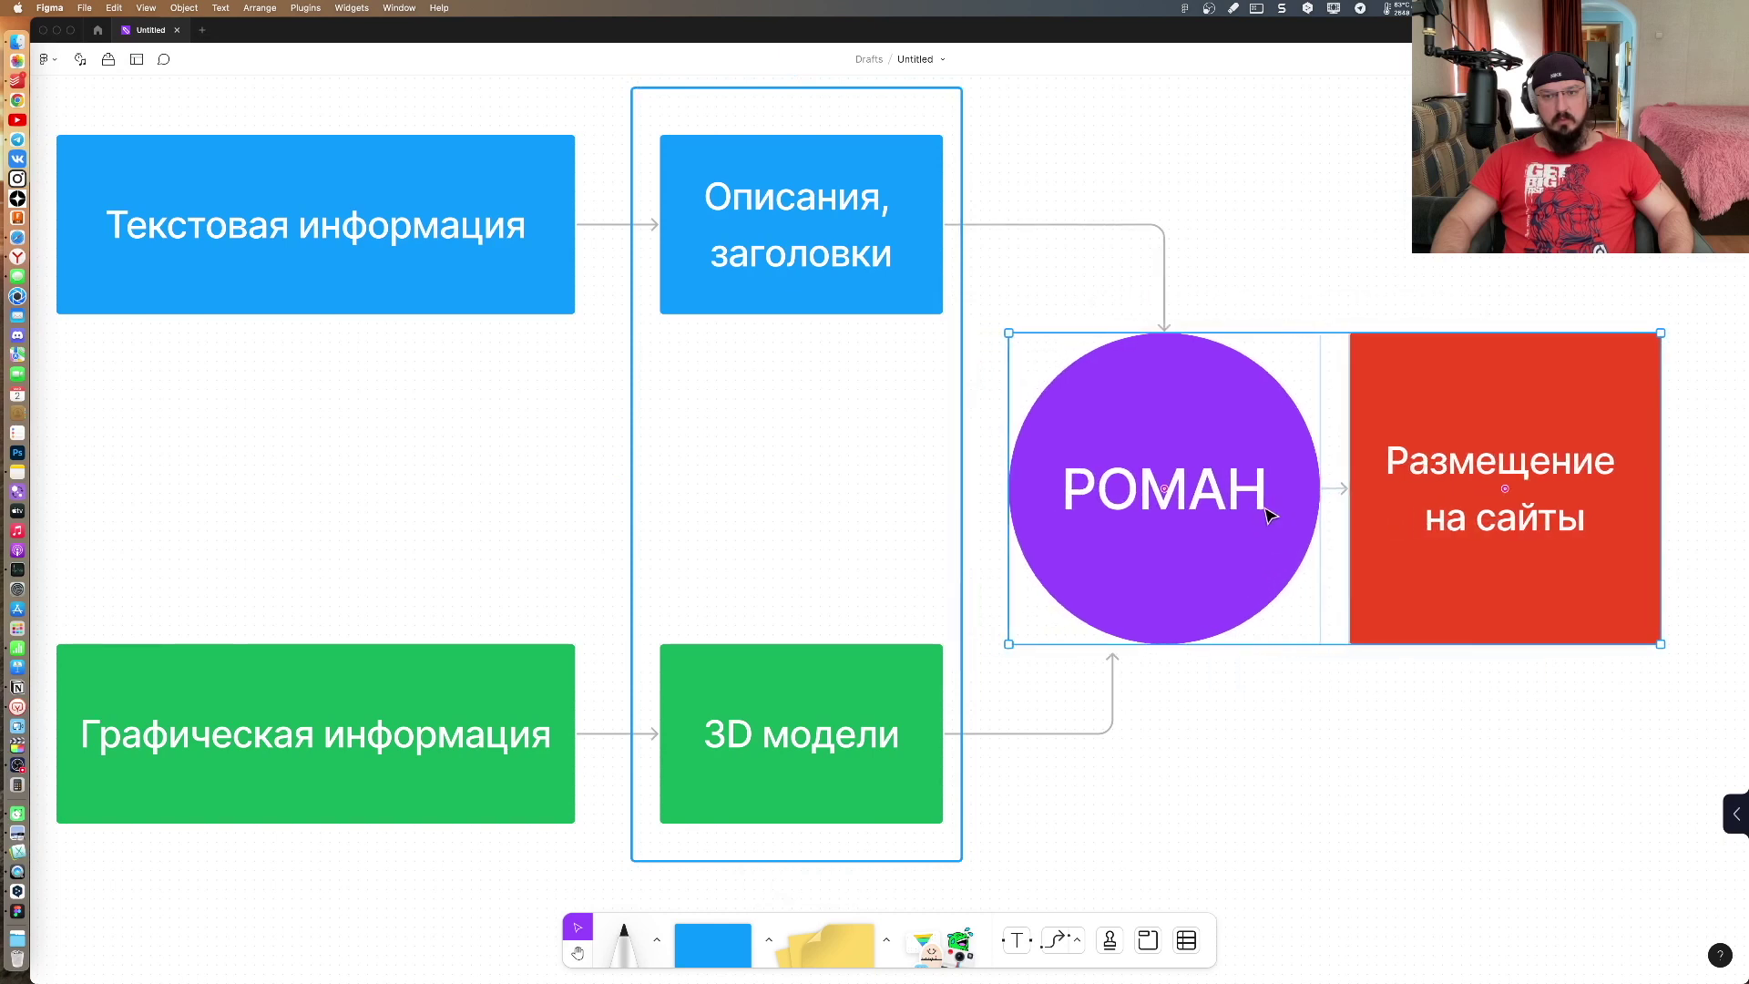
left_click(1225, 688)
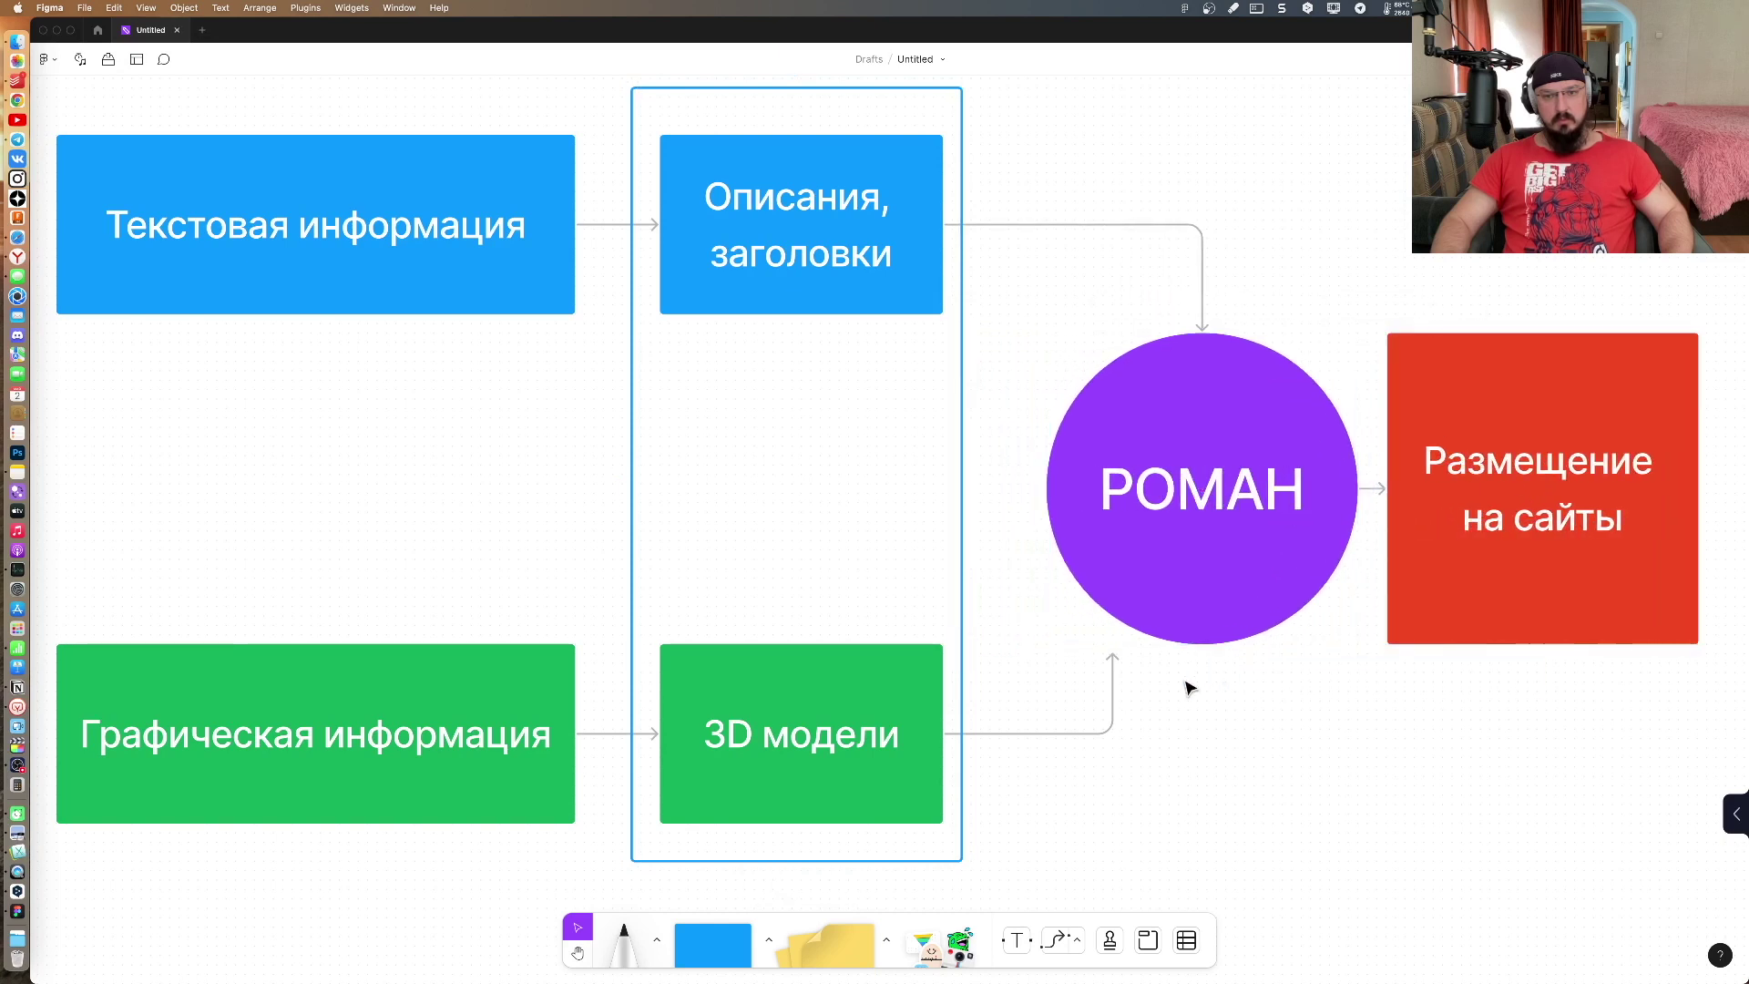
left_click(1114, 663)
left_click_drag(1111, 653, 1202, 644)
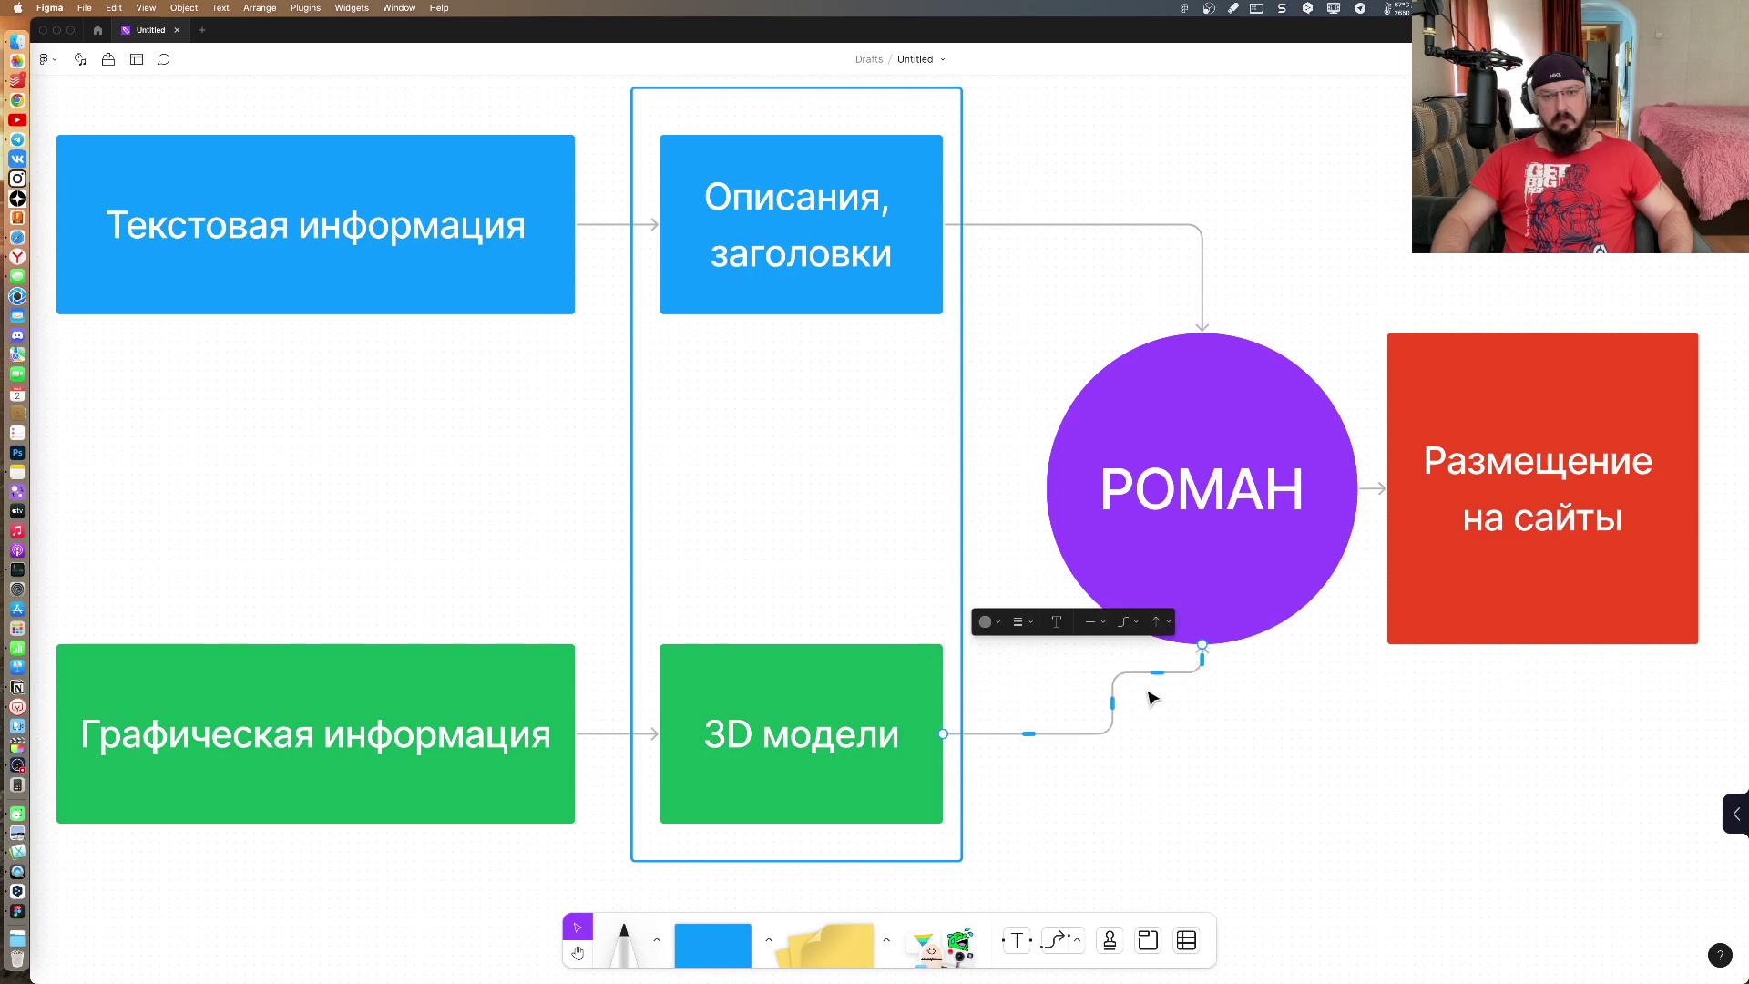
left_click_drag(1112, 699, 1204, 695)
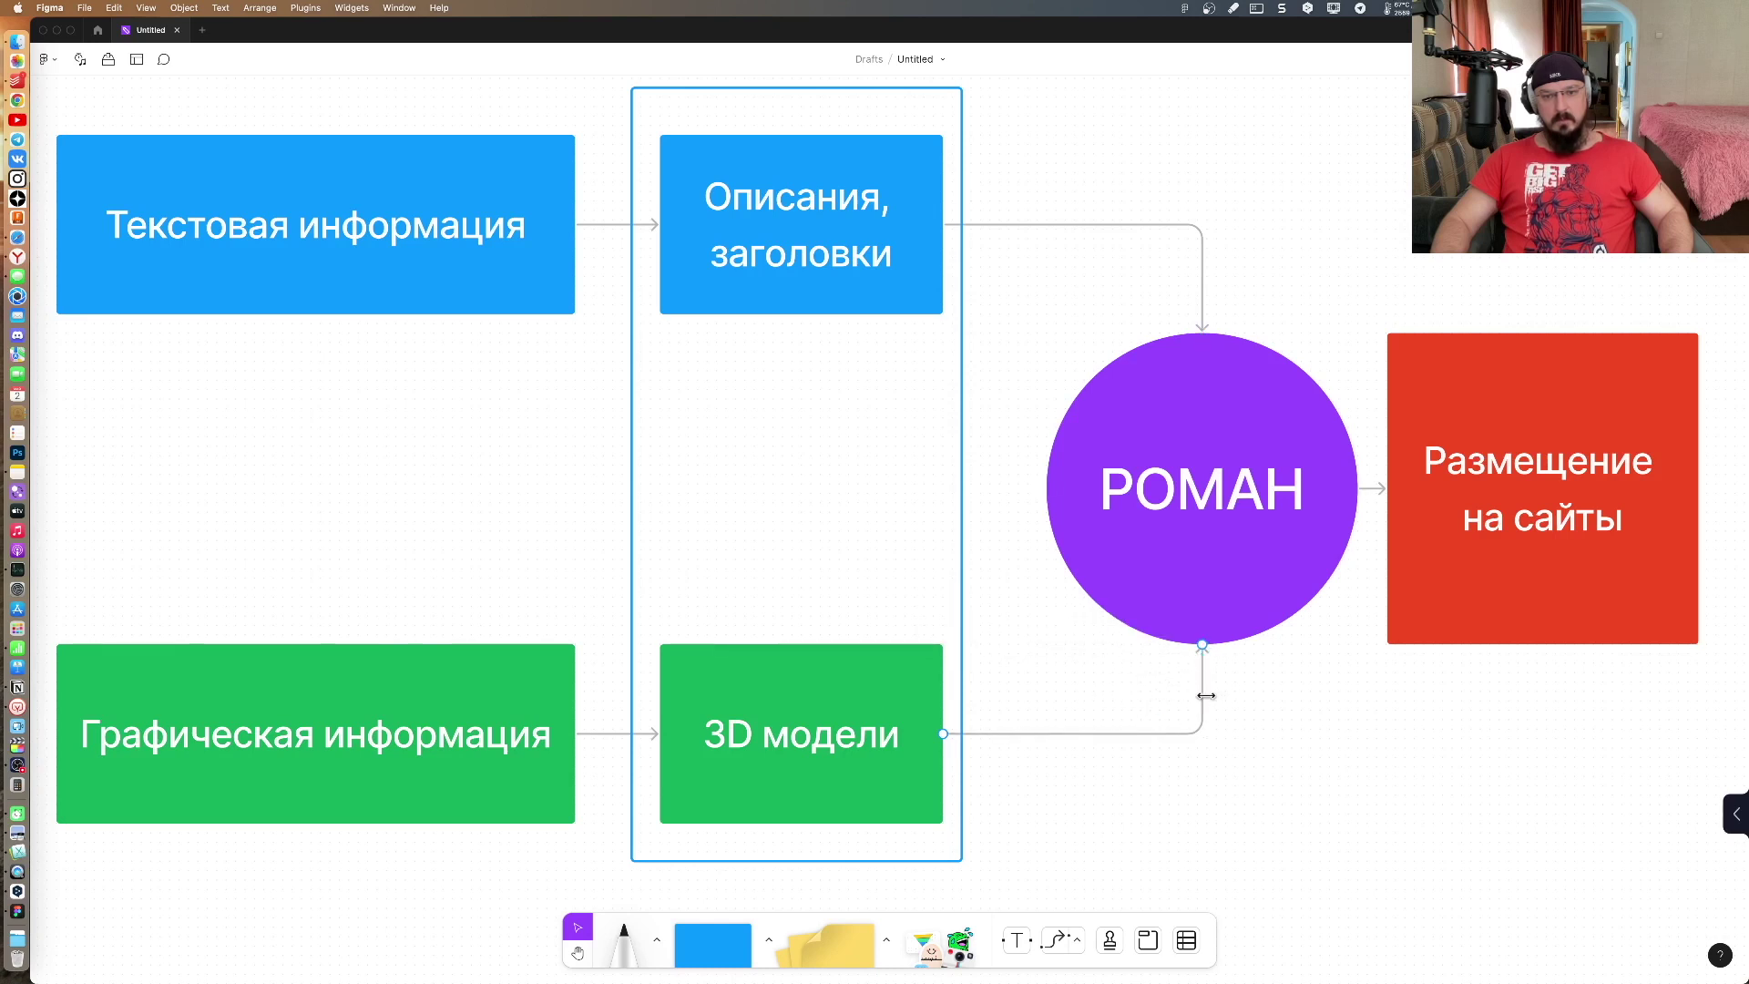
left_click(1356, 740)
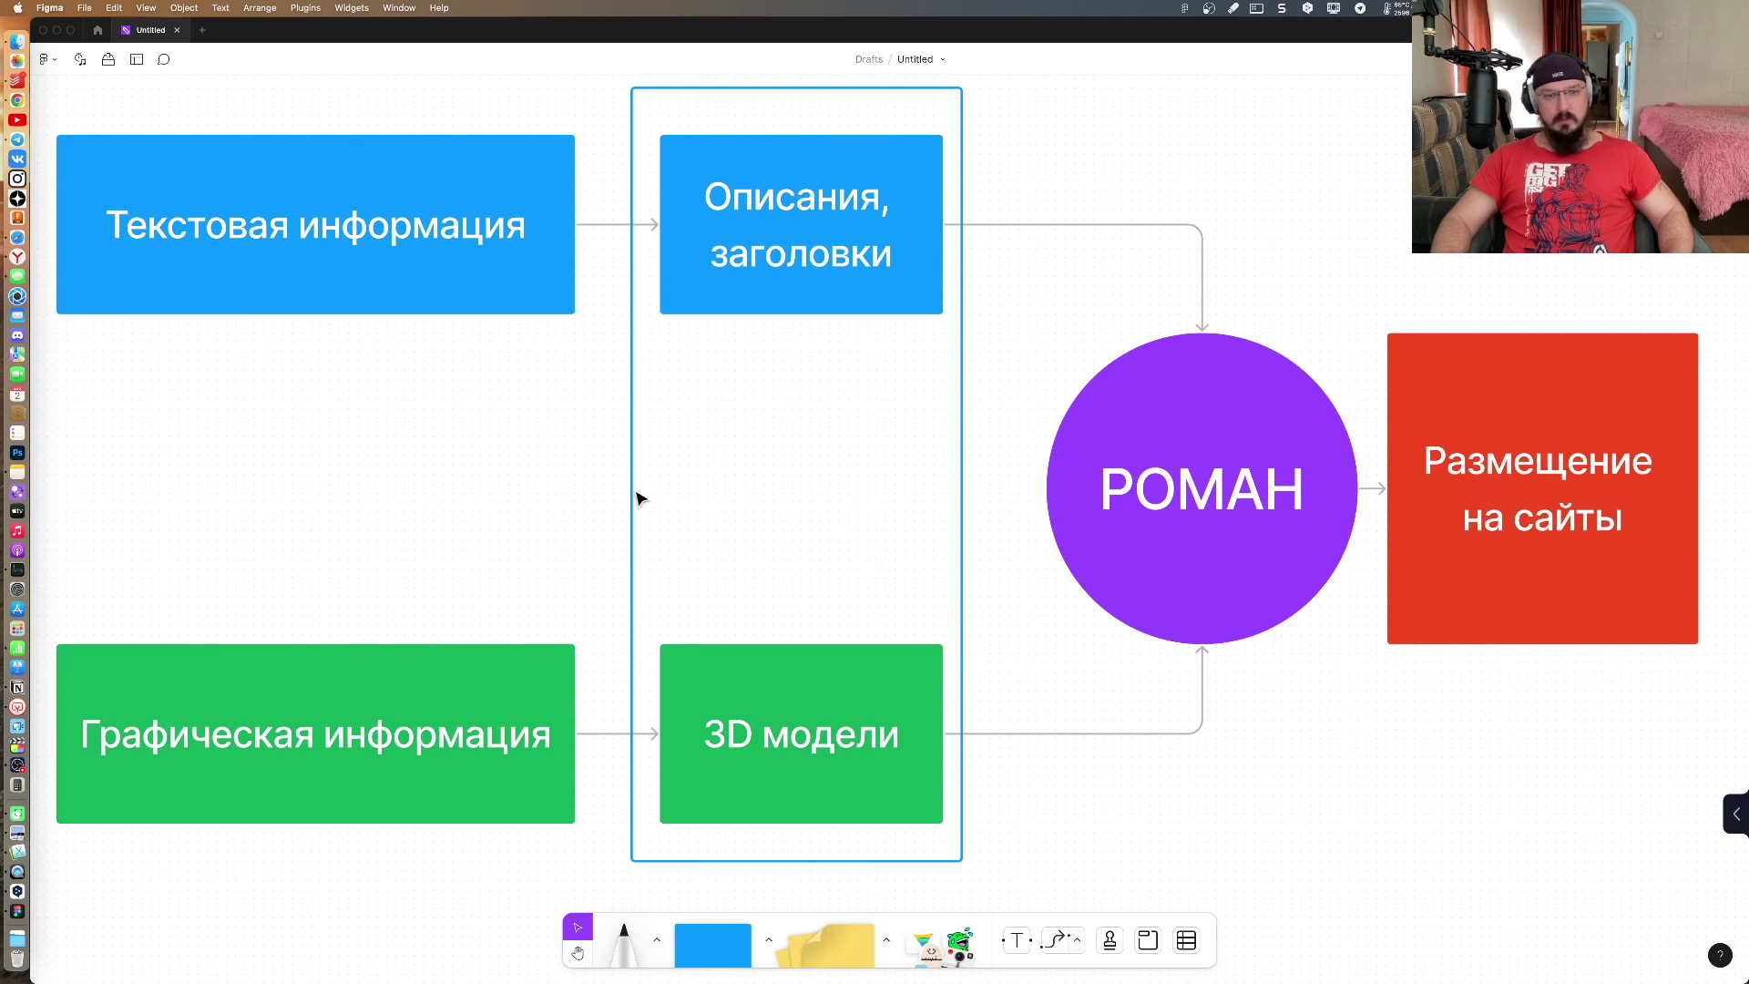
Step: Shift the middle-column frame two steps right and two steps up
left_click_drag(643, 505, 639, 507)
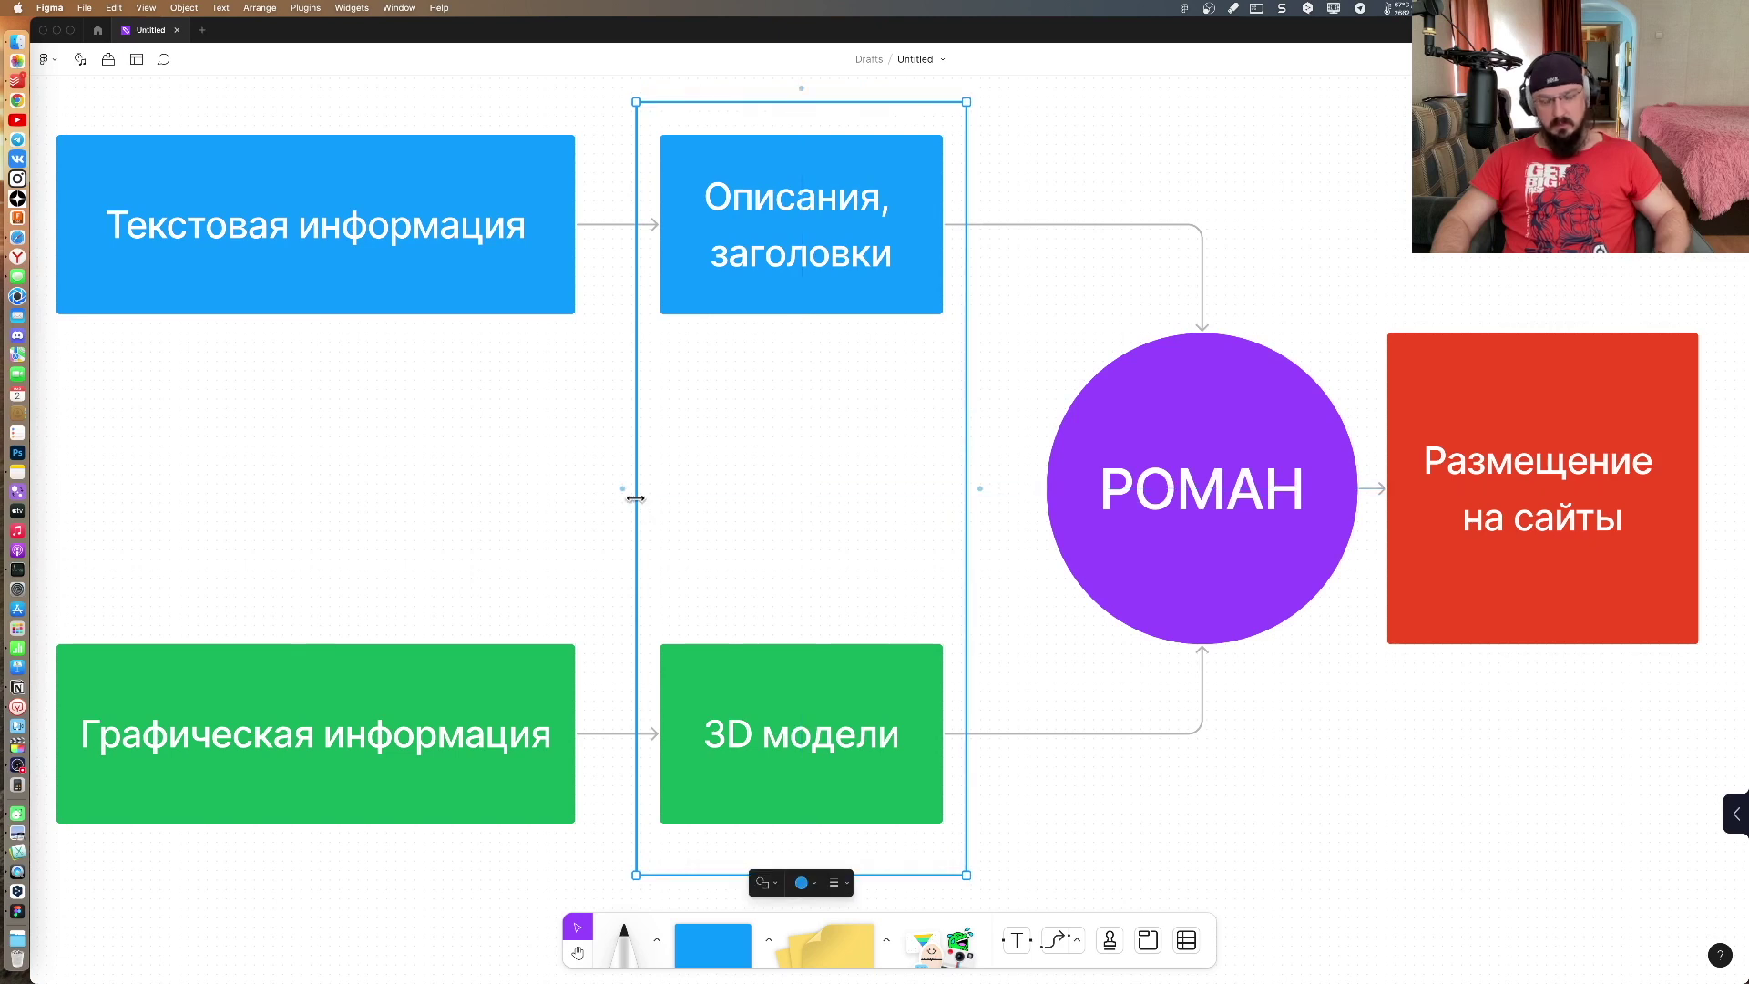
key("Right")
key("Right")
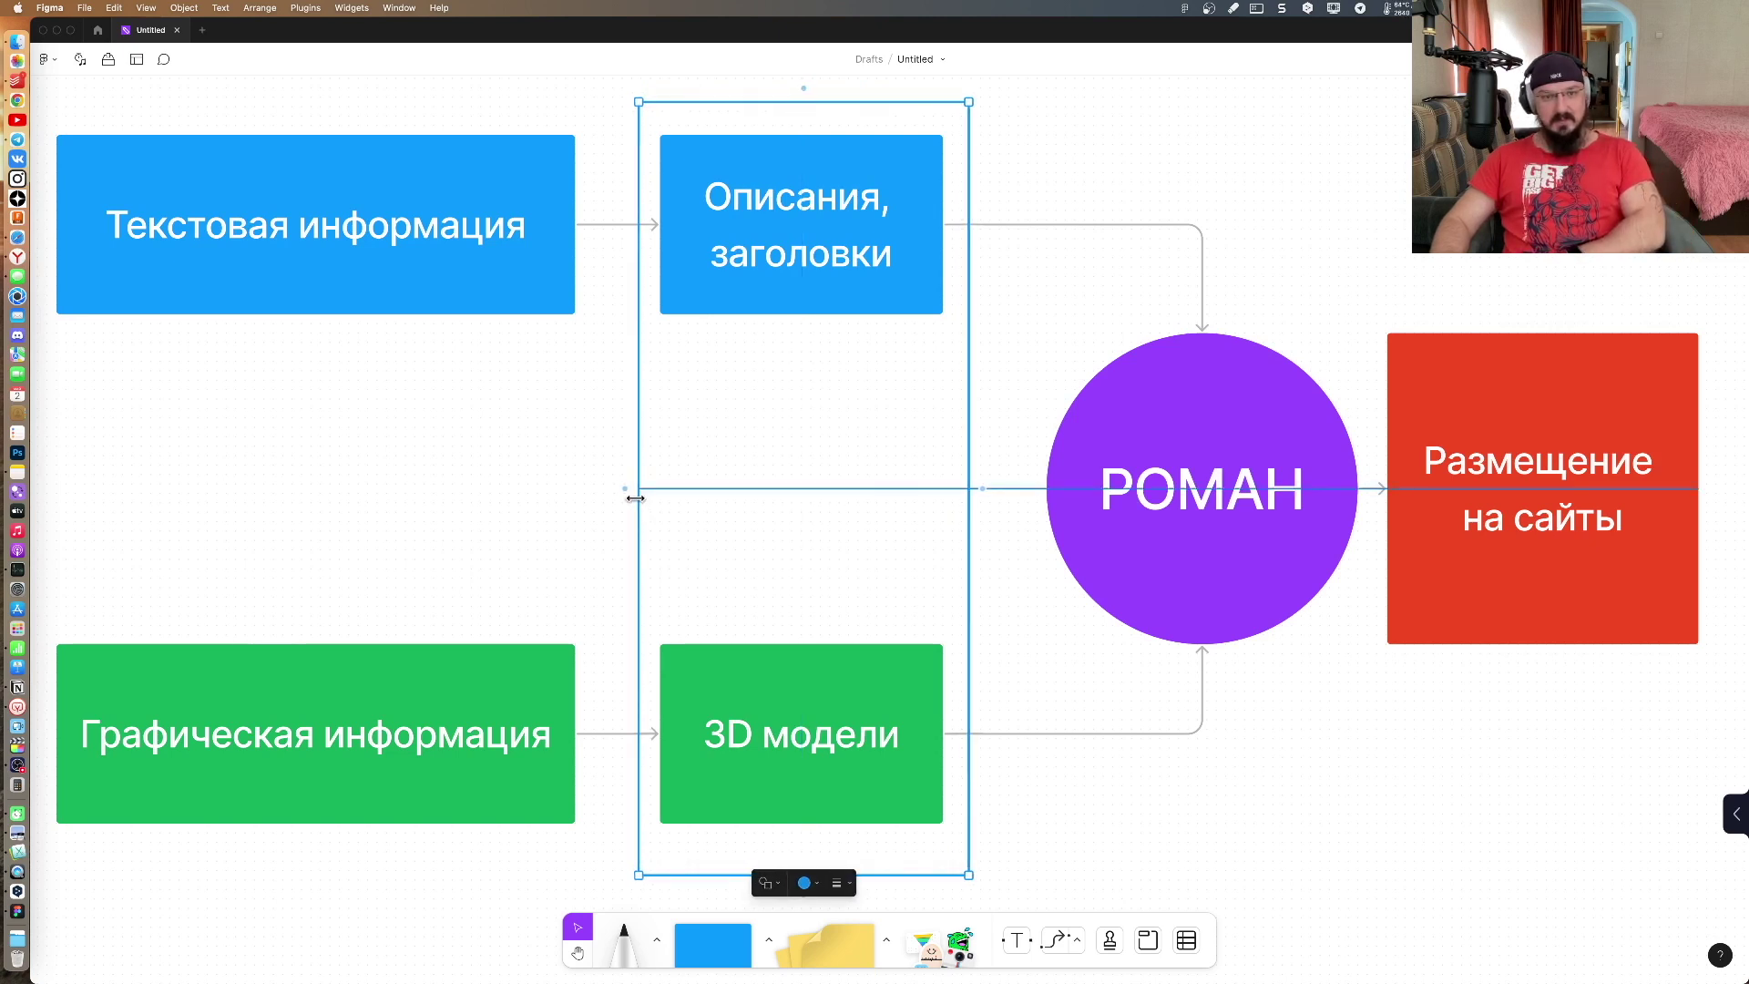
key("Right")
key("Right")
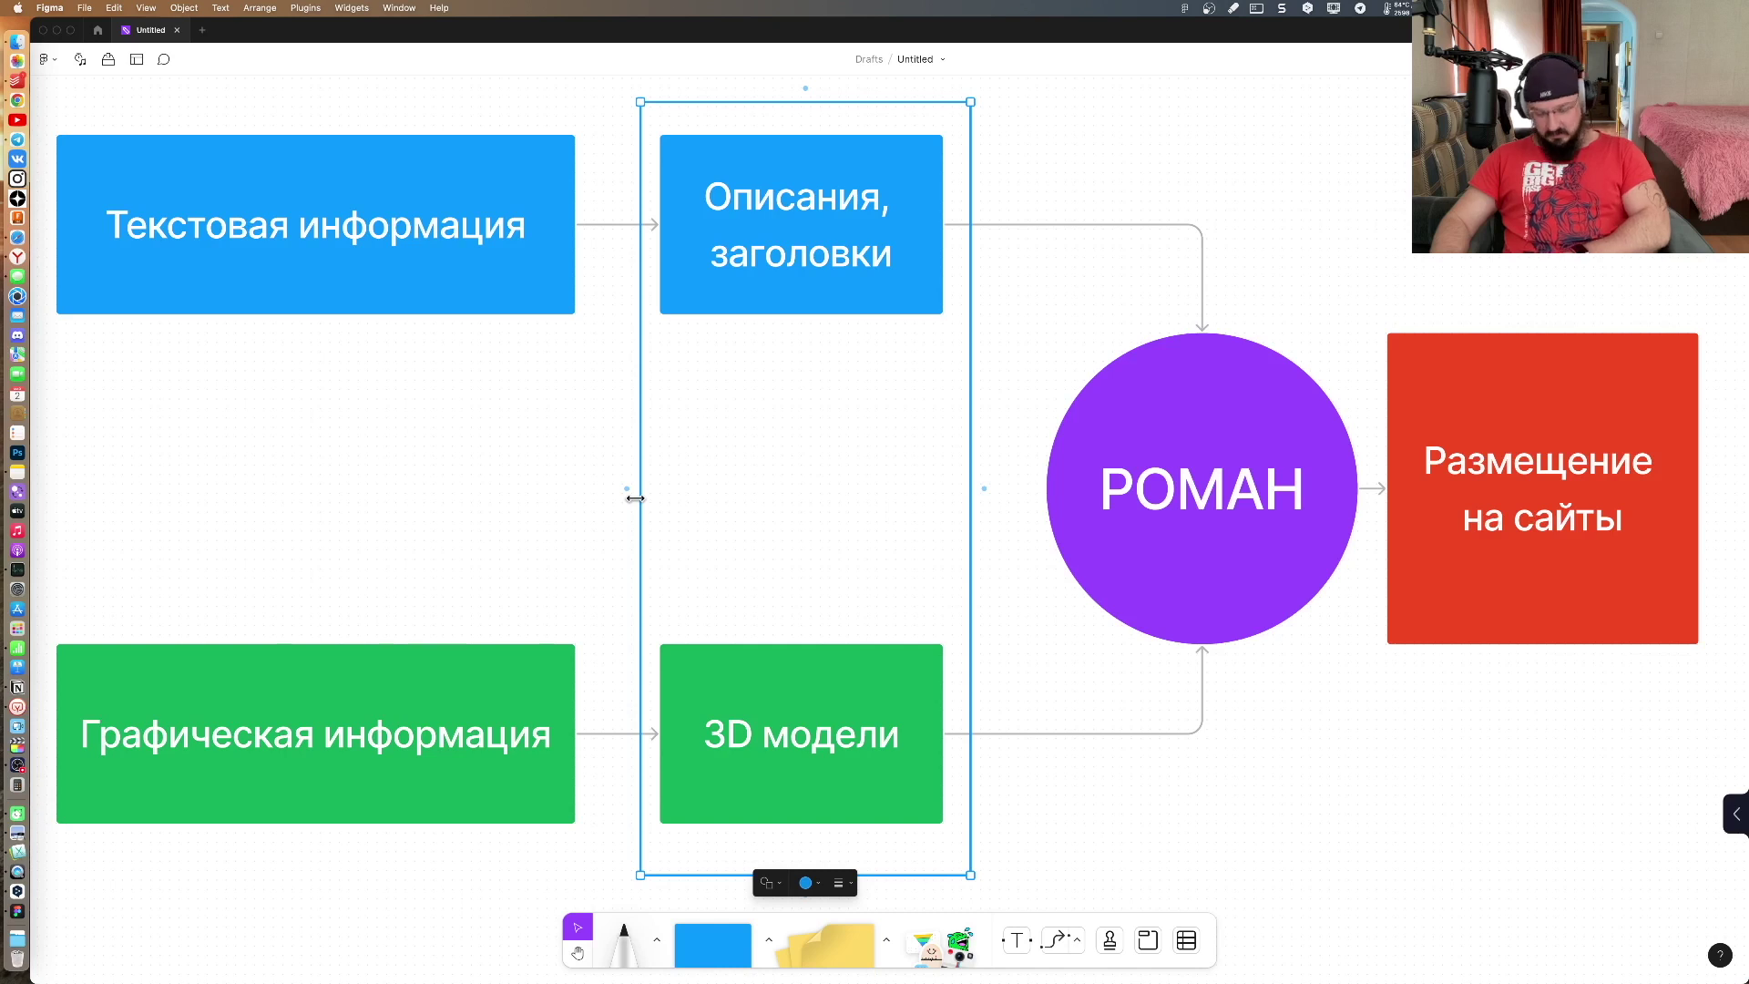
key("Up")
key("Up")
key("Up")
key("Up")
key("Up")
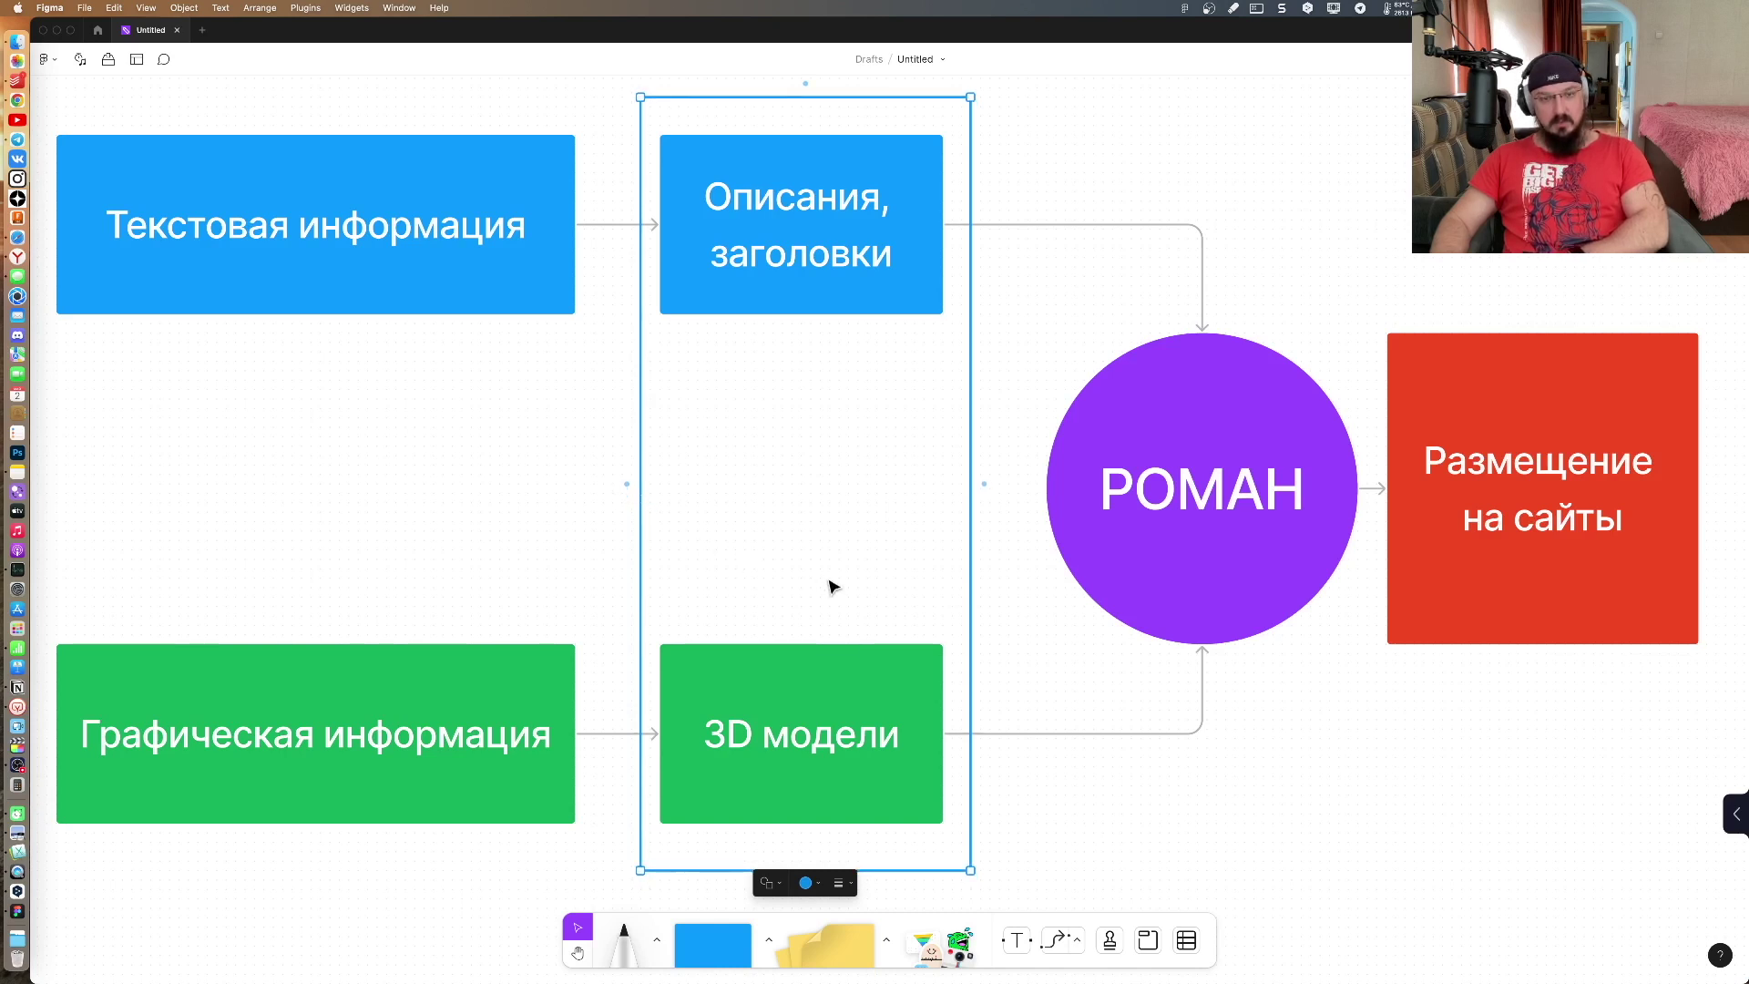
key("Up")
key("Up")
key("Escape")
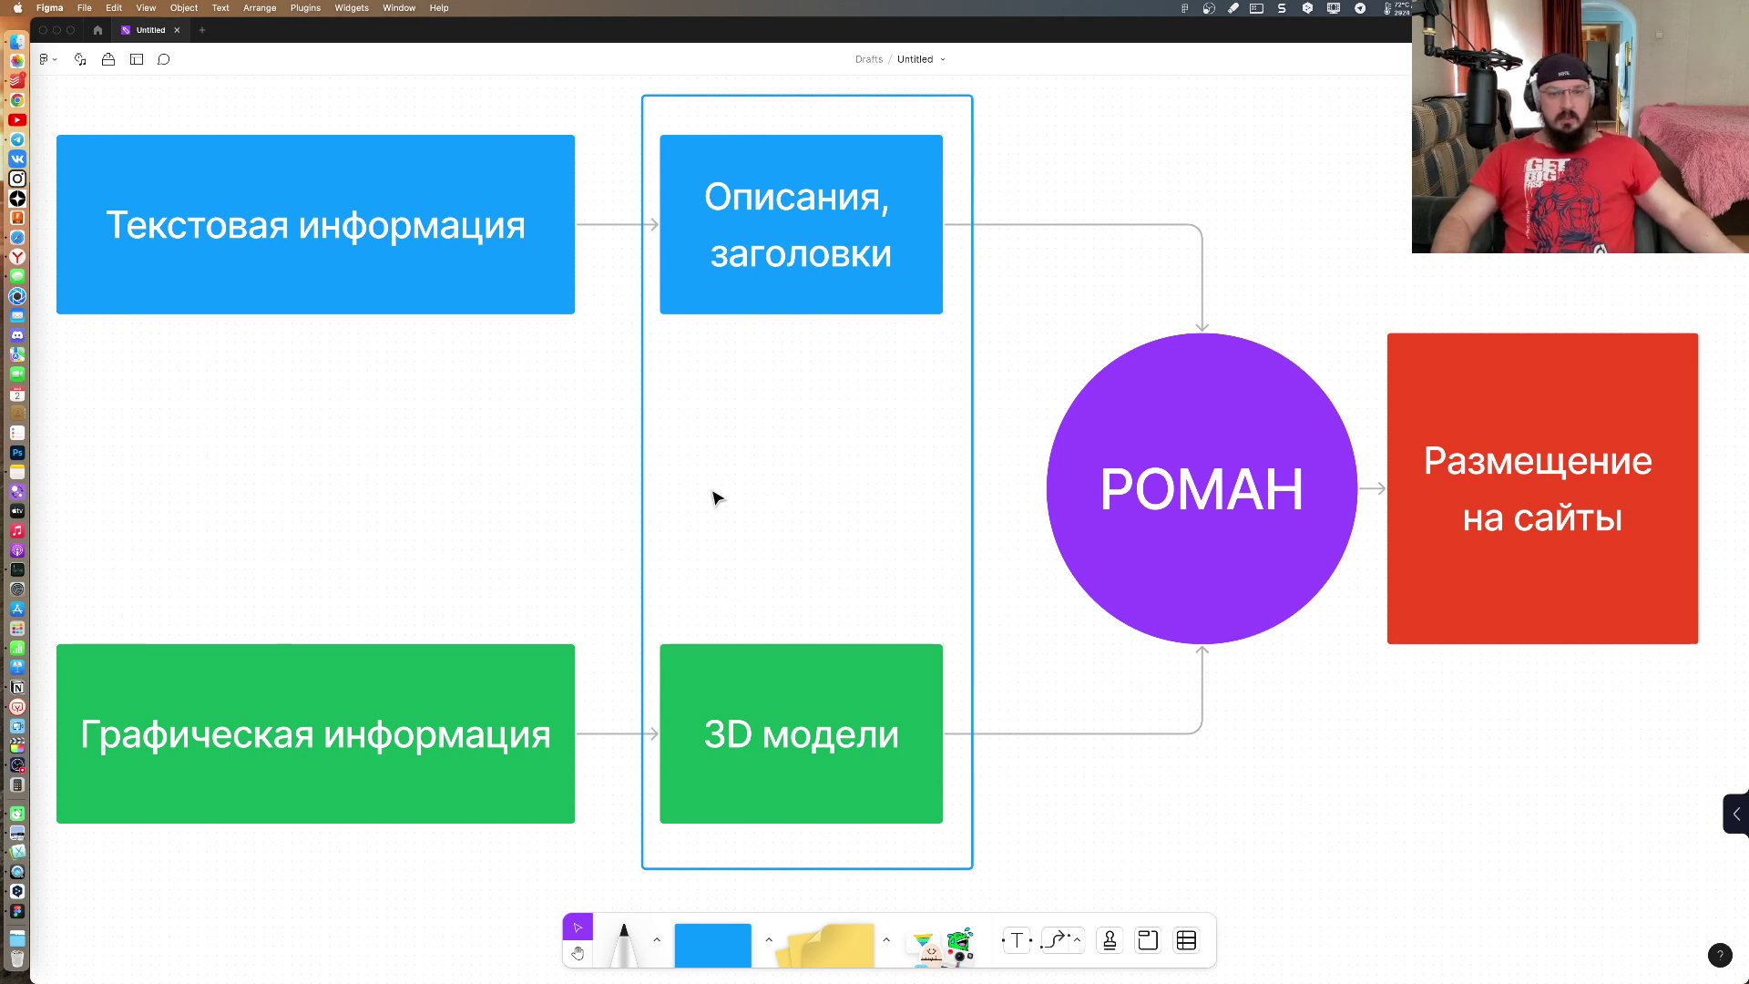
left_click(642, 504)
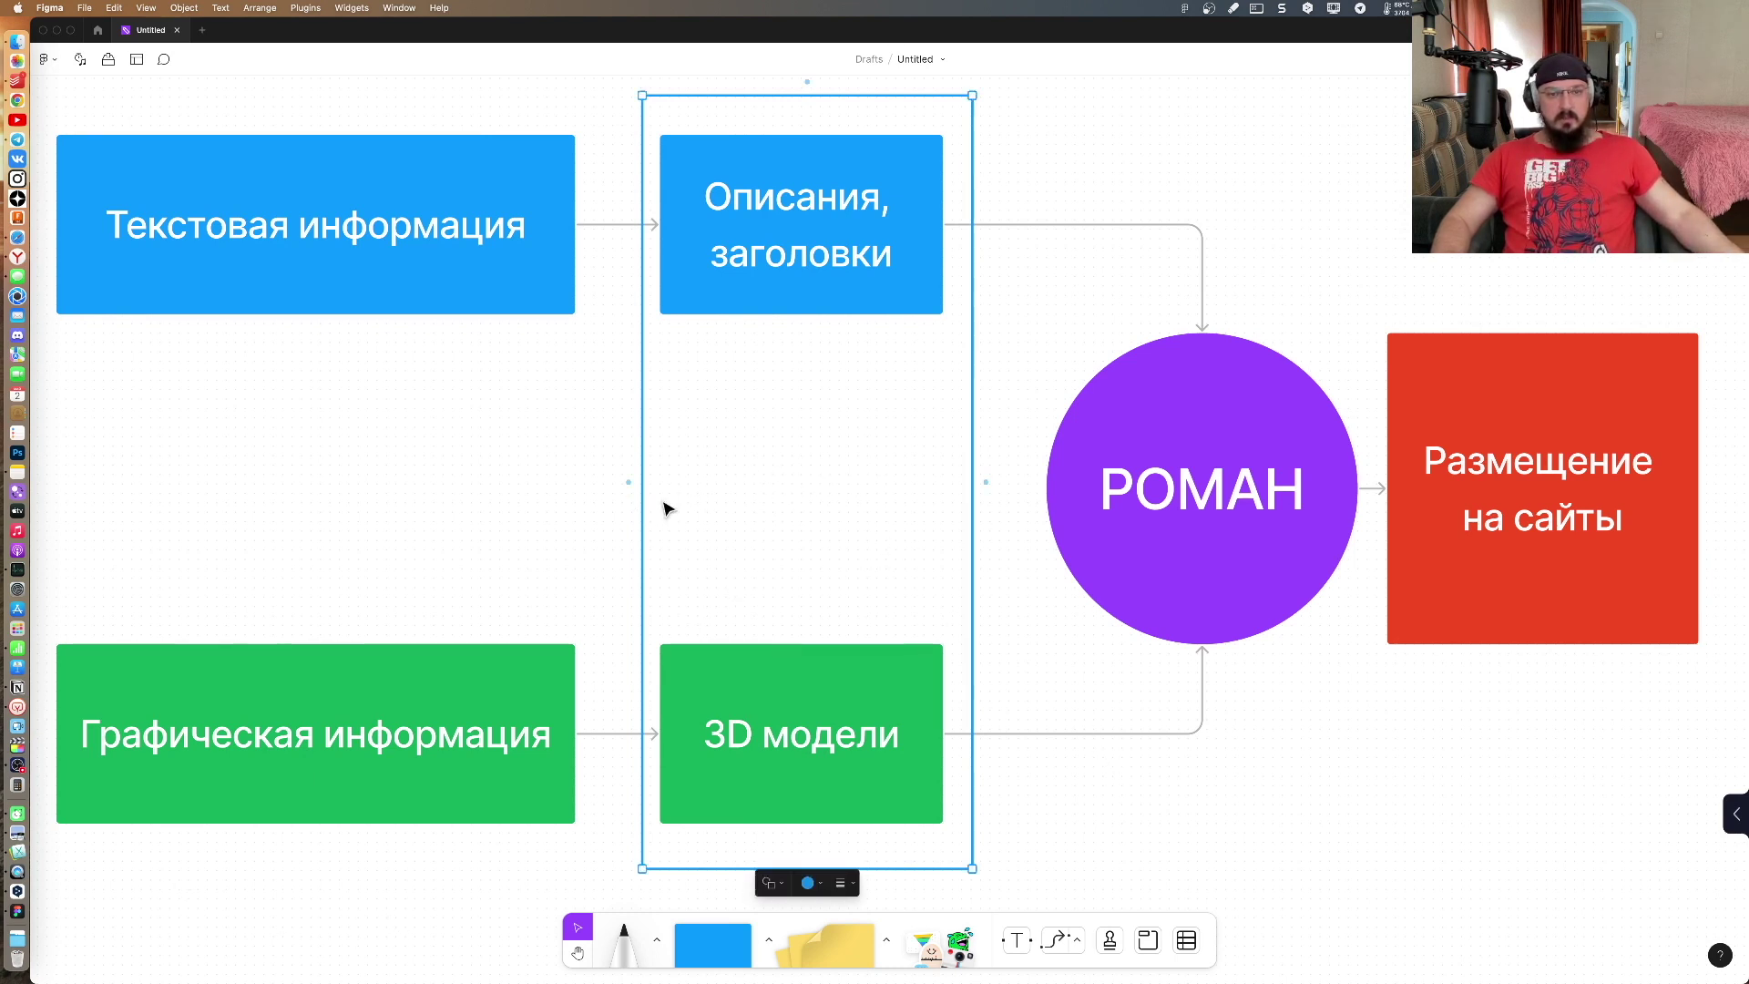
Step: Label the middle frame with a person's first name and make its border dashed
double_click(743, 481)
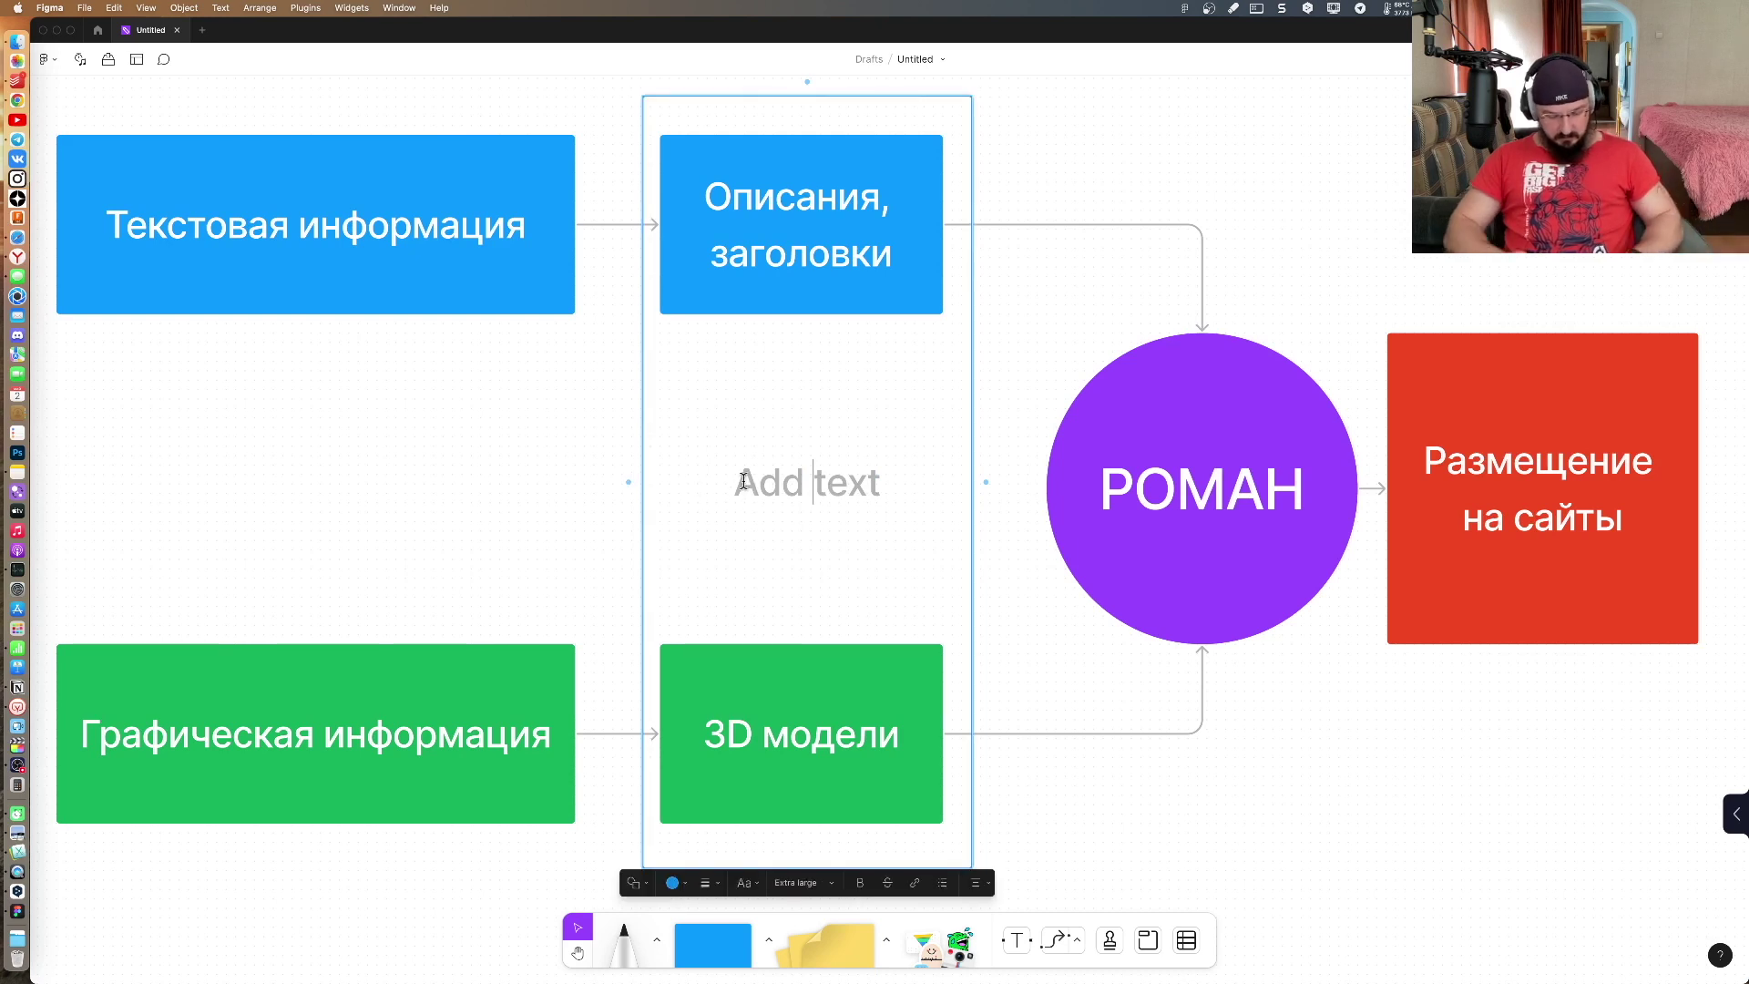
type("МАКСИ")
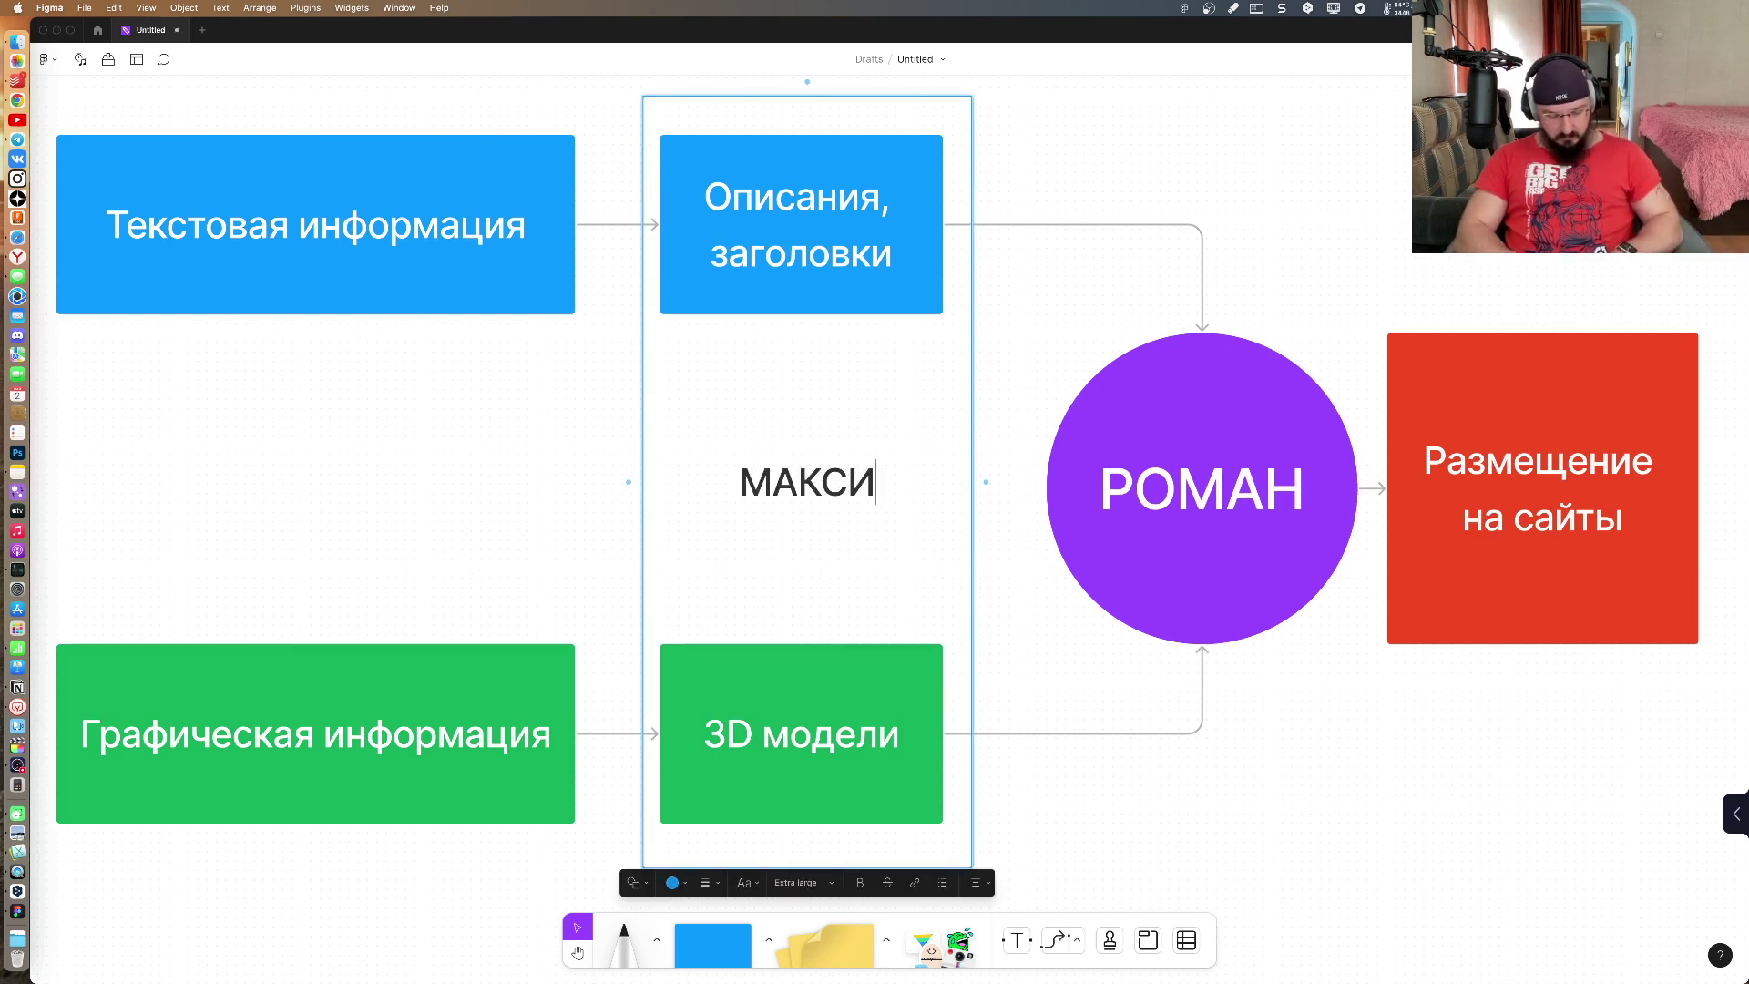
type("М")
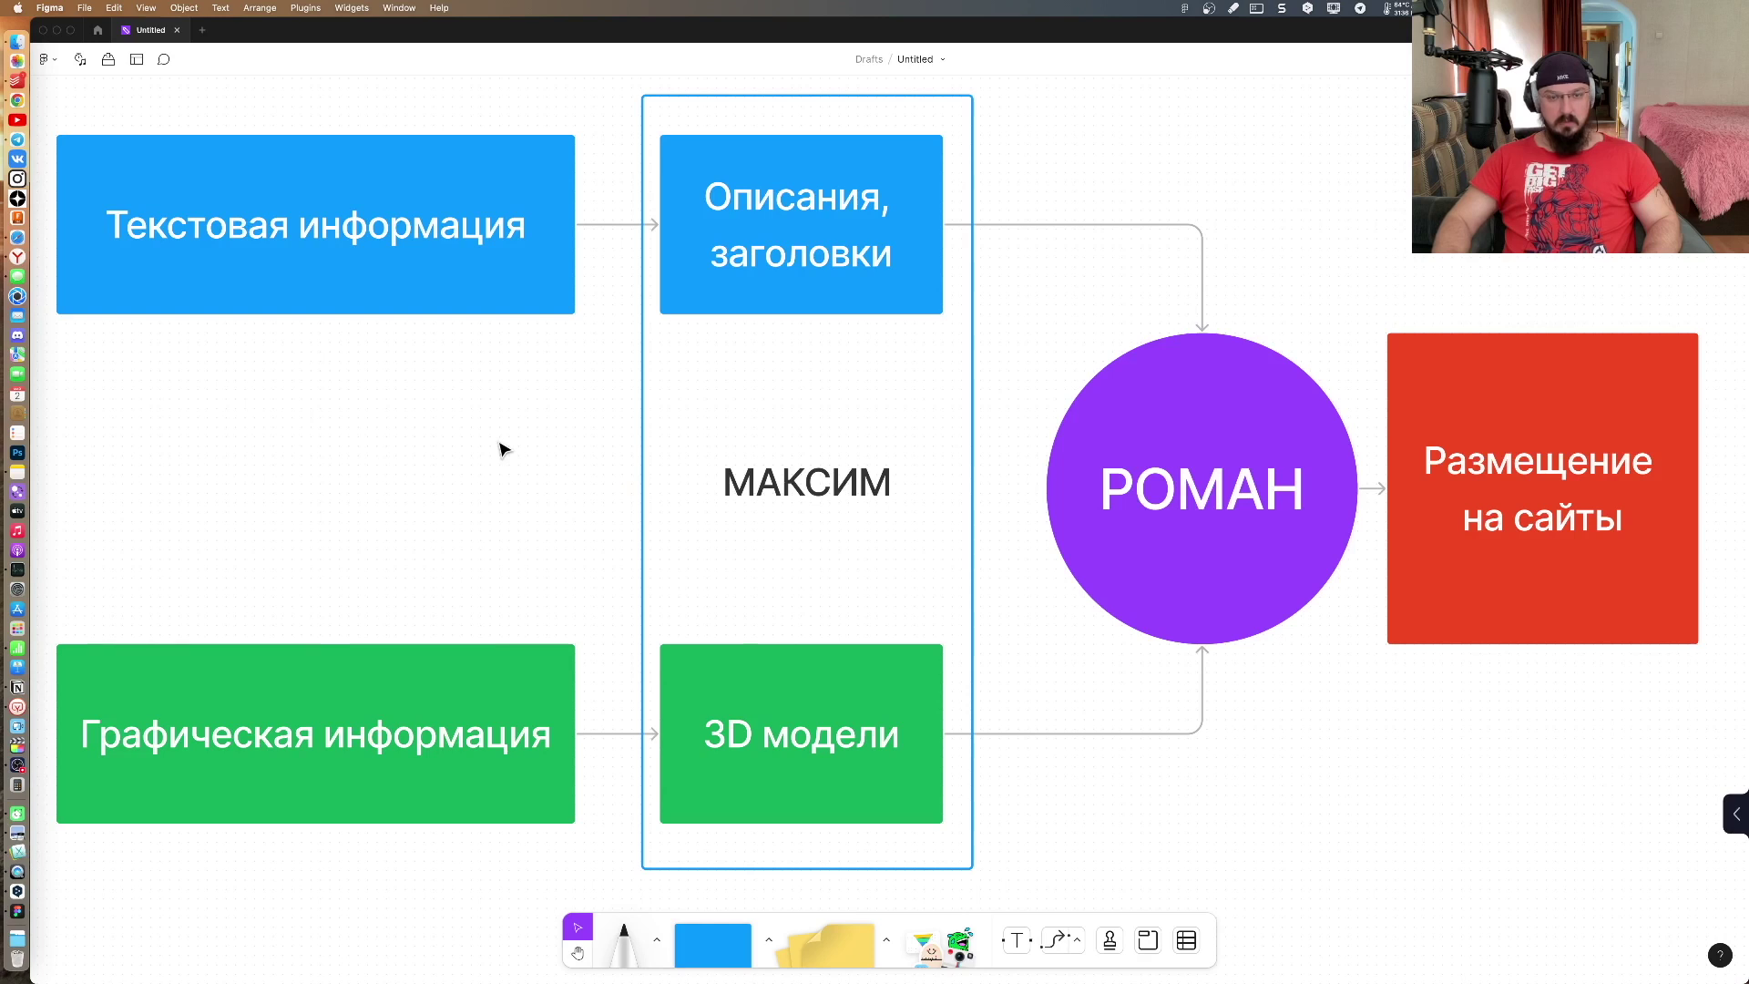
left_click(643, 442)
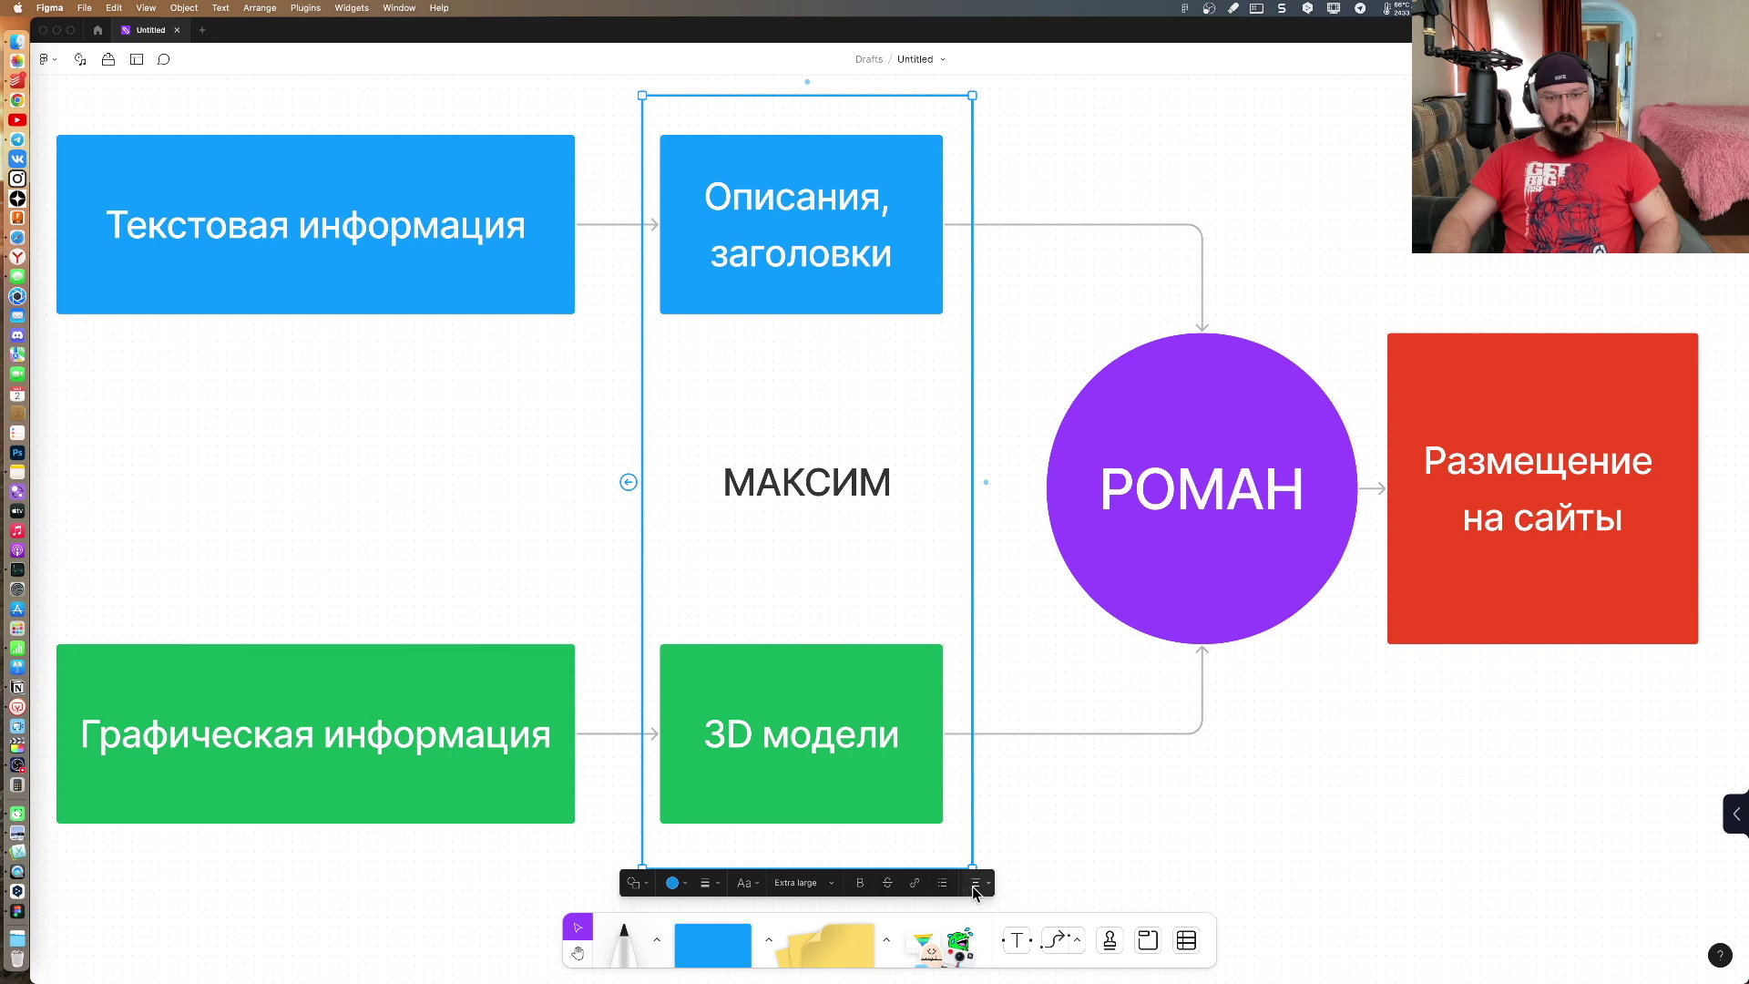
left_click(707, 884)
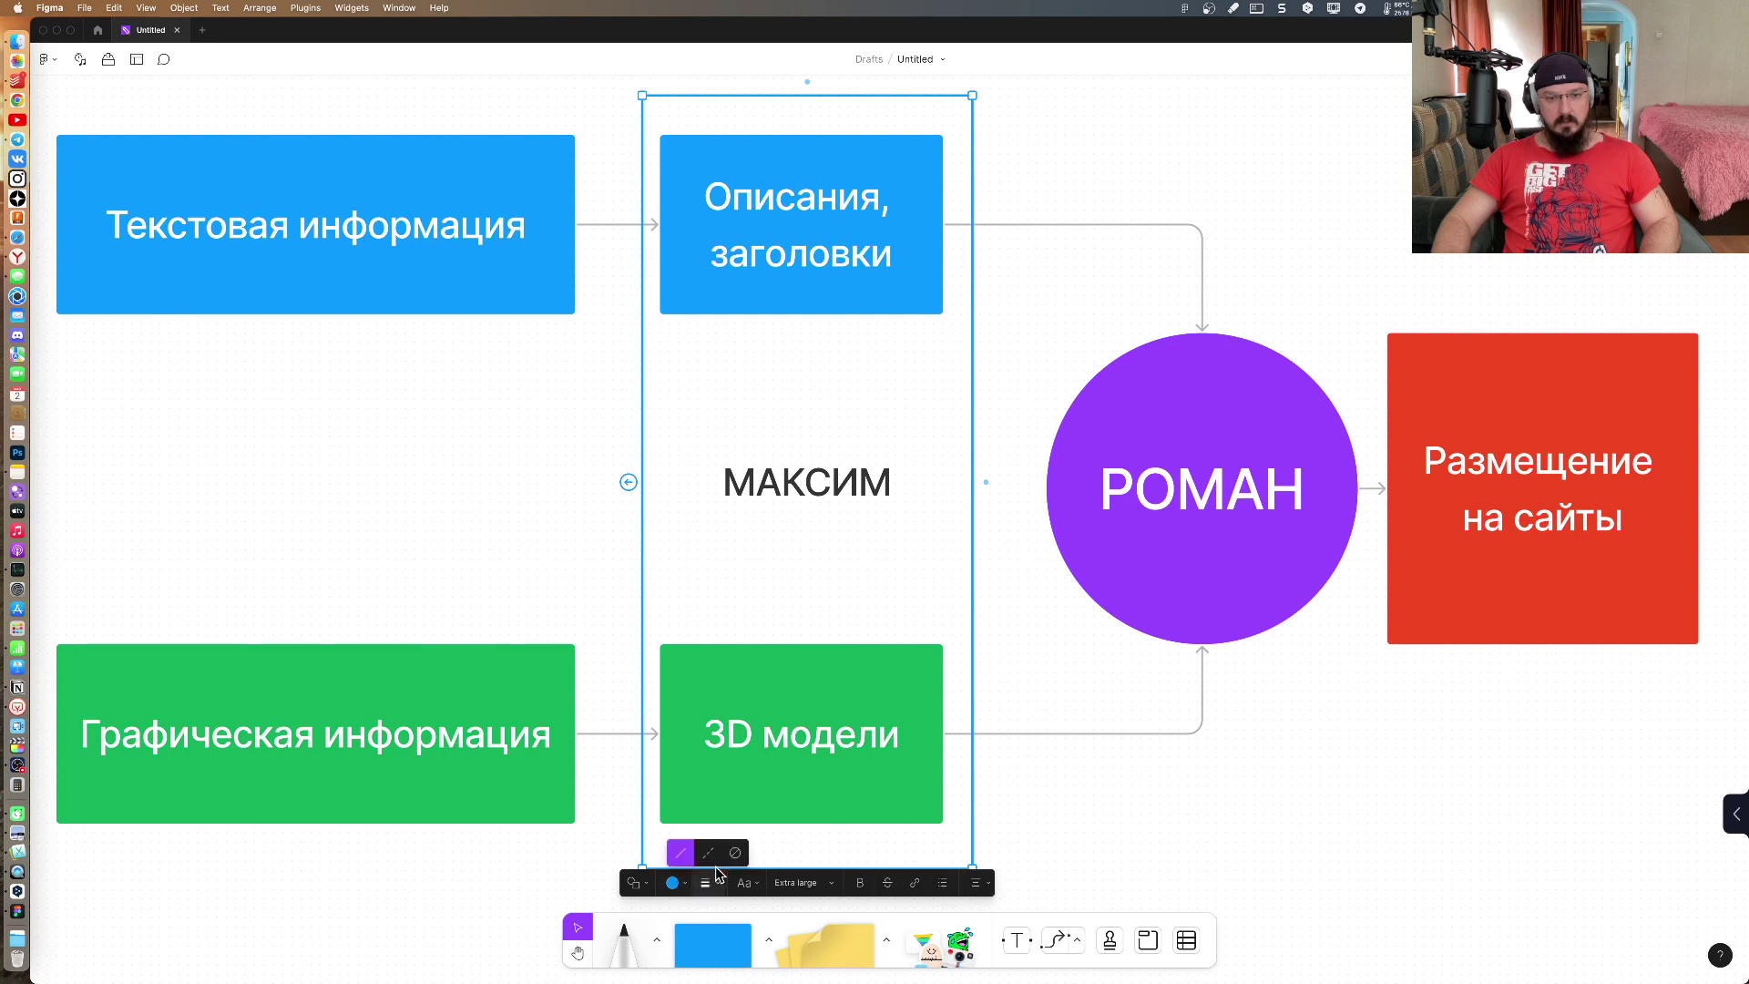
left_click(708, 852)
left_click(1159, 840)
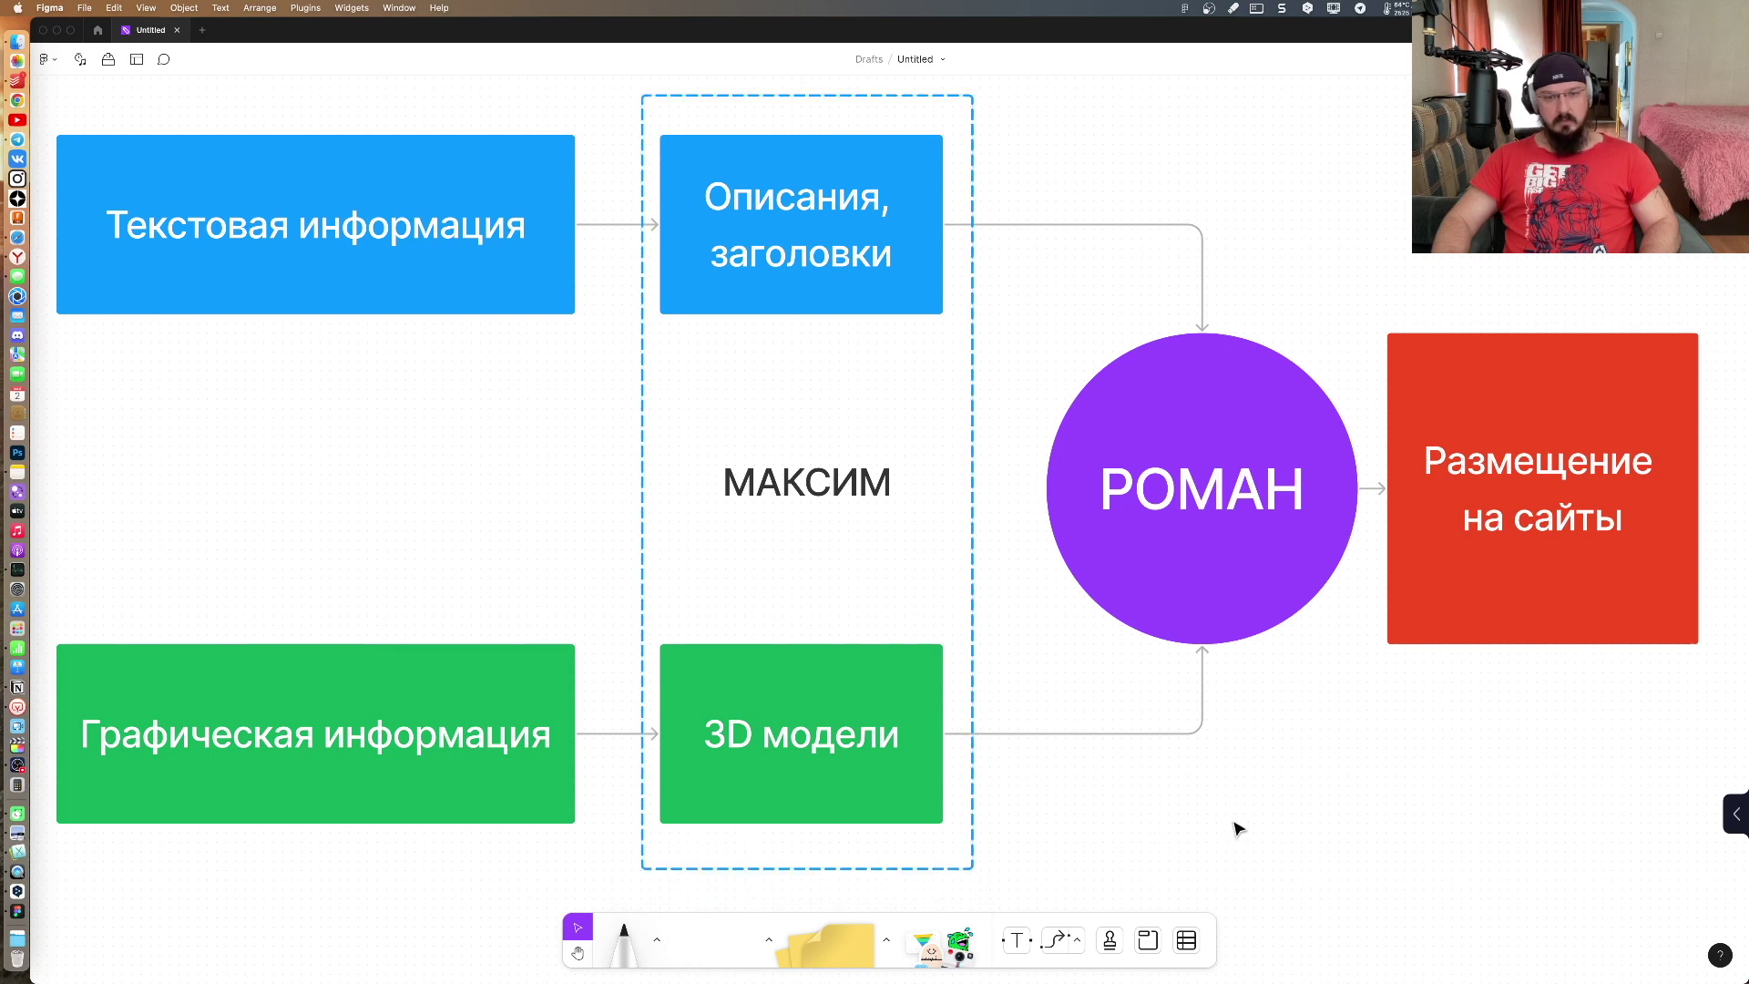
Step: Change the blue 'Текстовая информация' box to the Folder shape
left_click(223, 307)
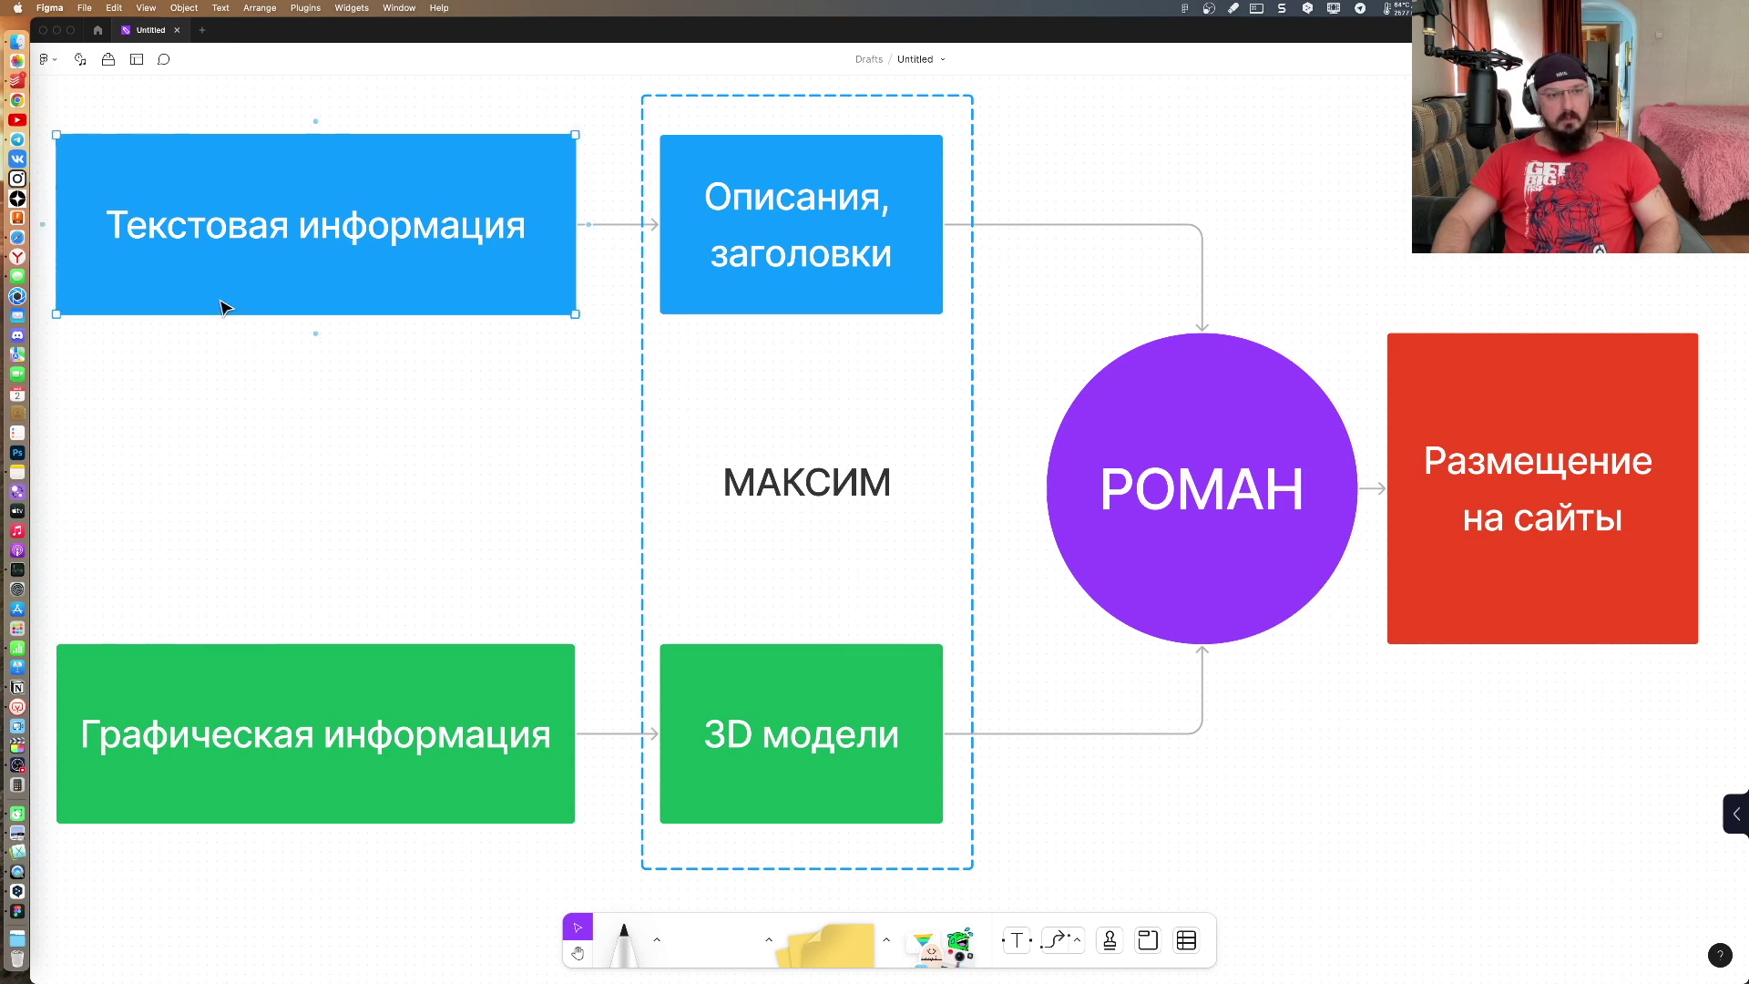
double_click(223, 308)
left_click(242, 412)
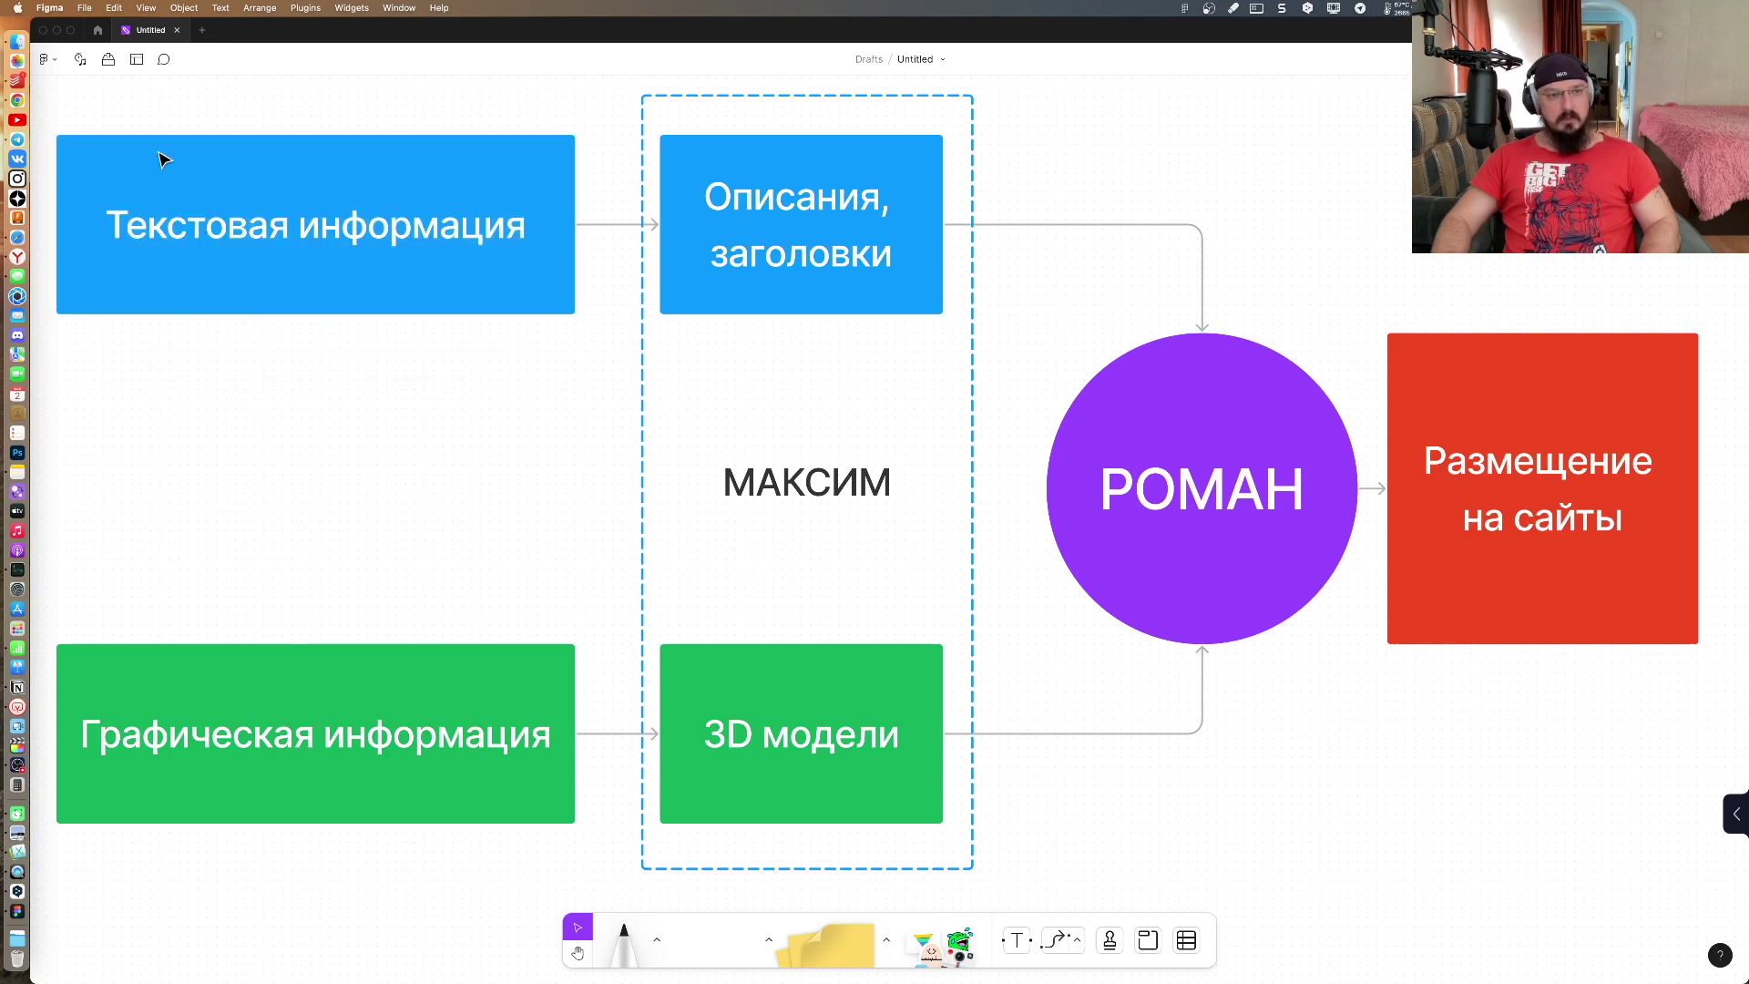
left_click(135, 144)
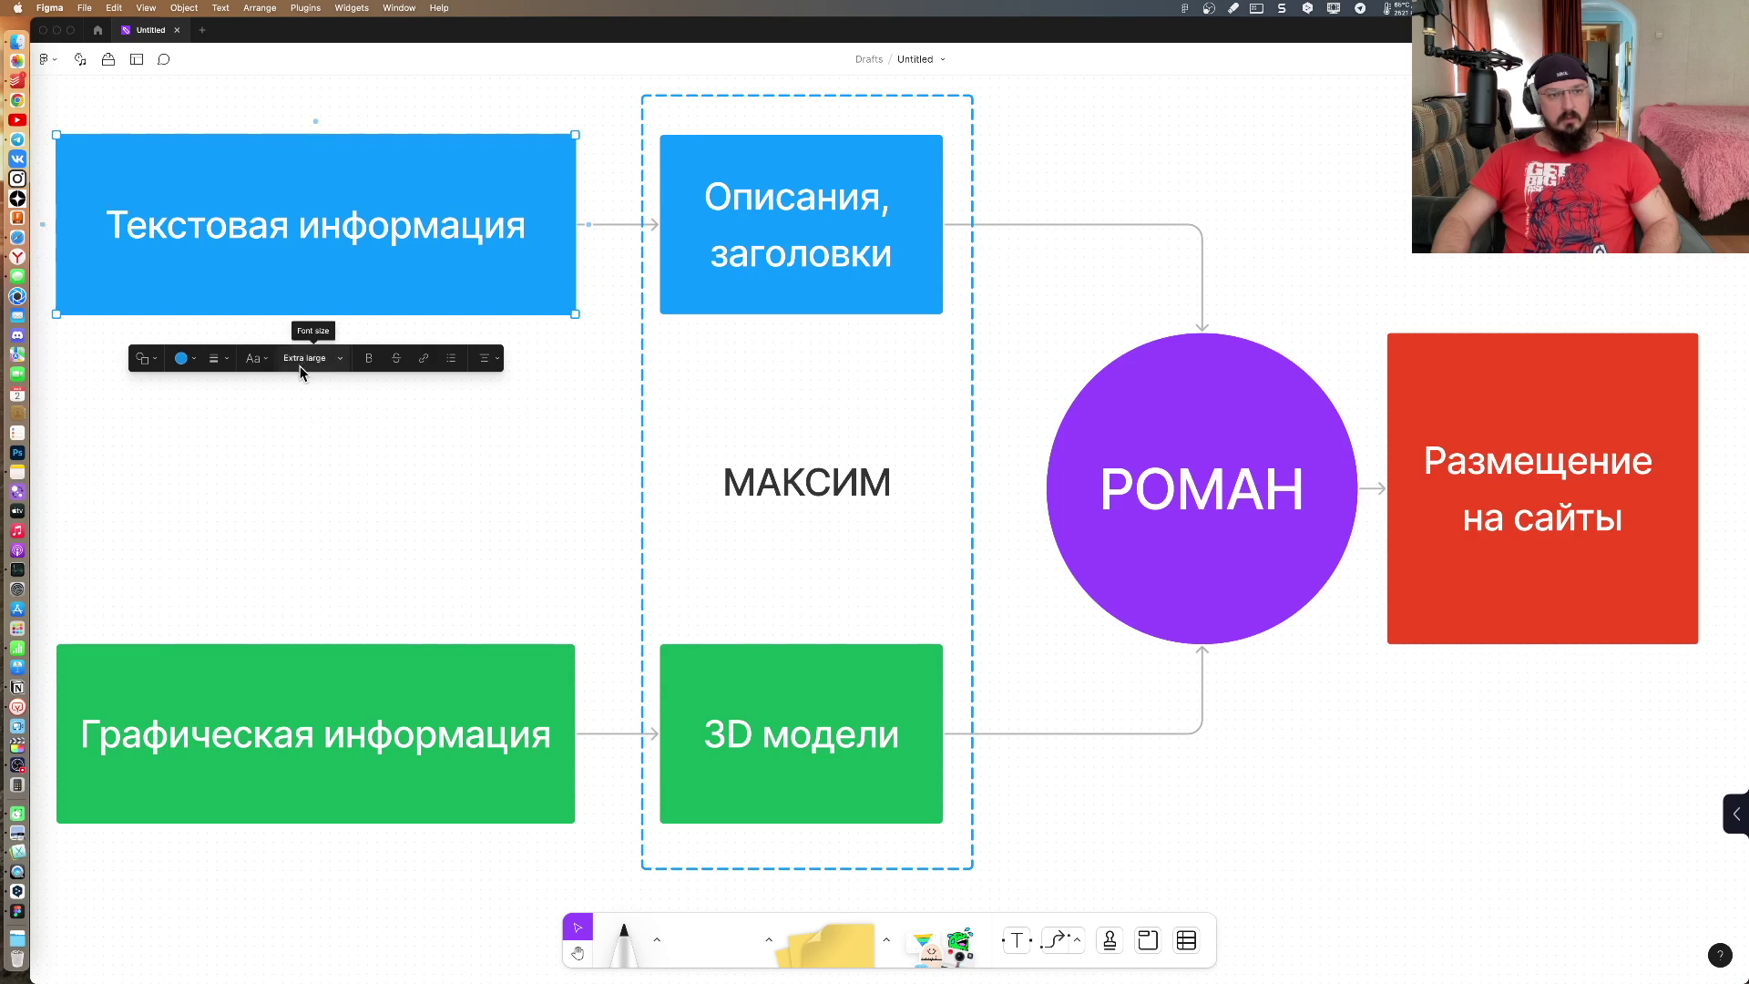
left_click(147, 359)
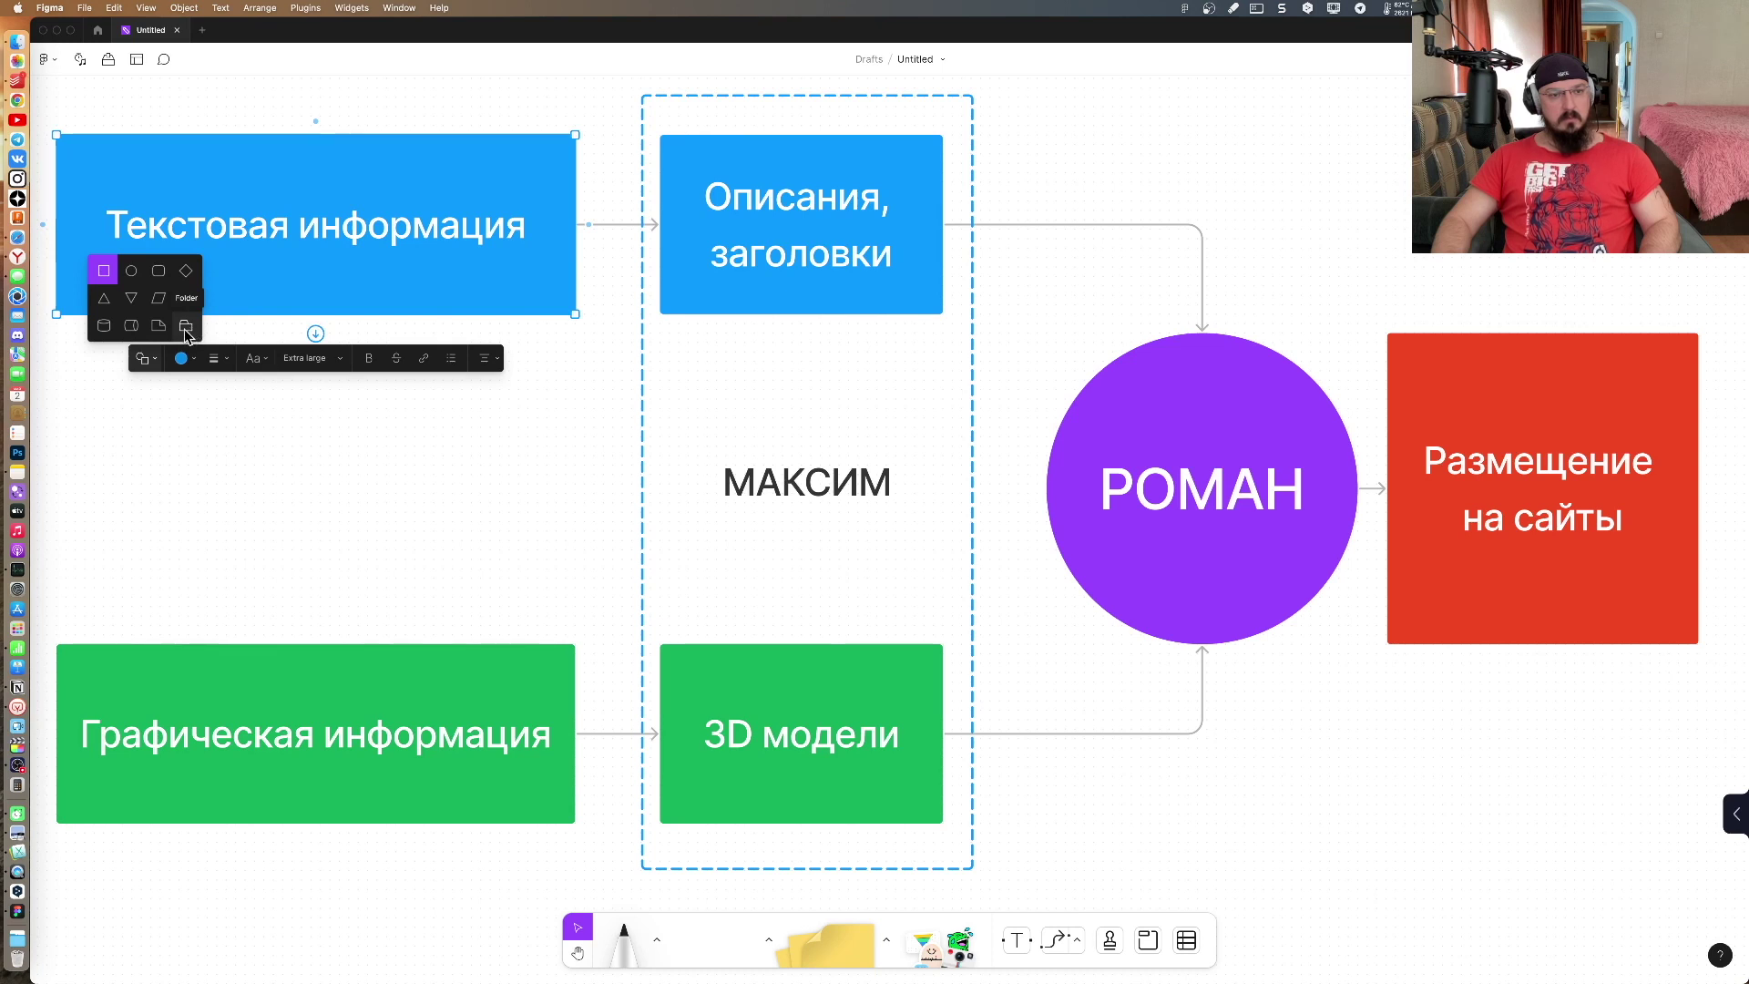
left_click(186, 326)
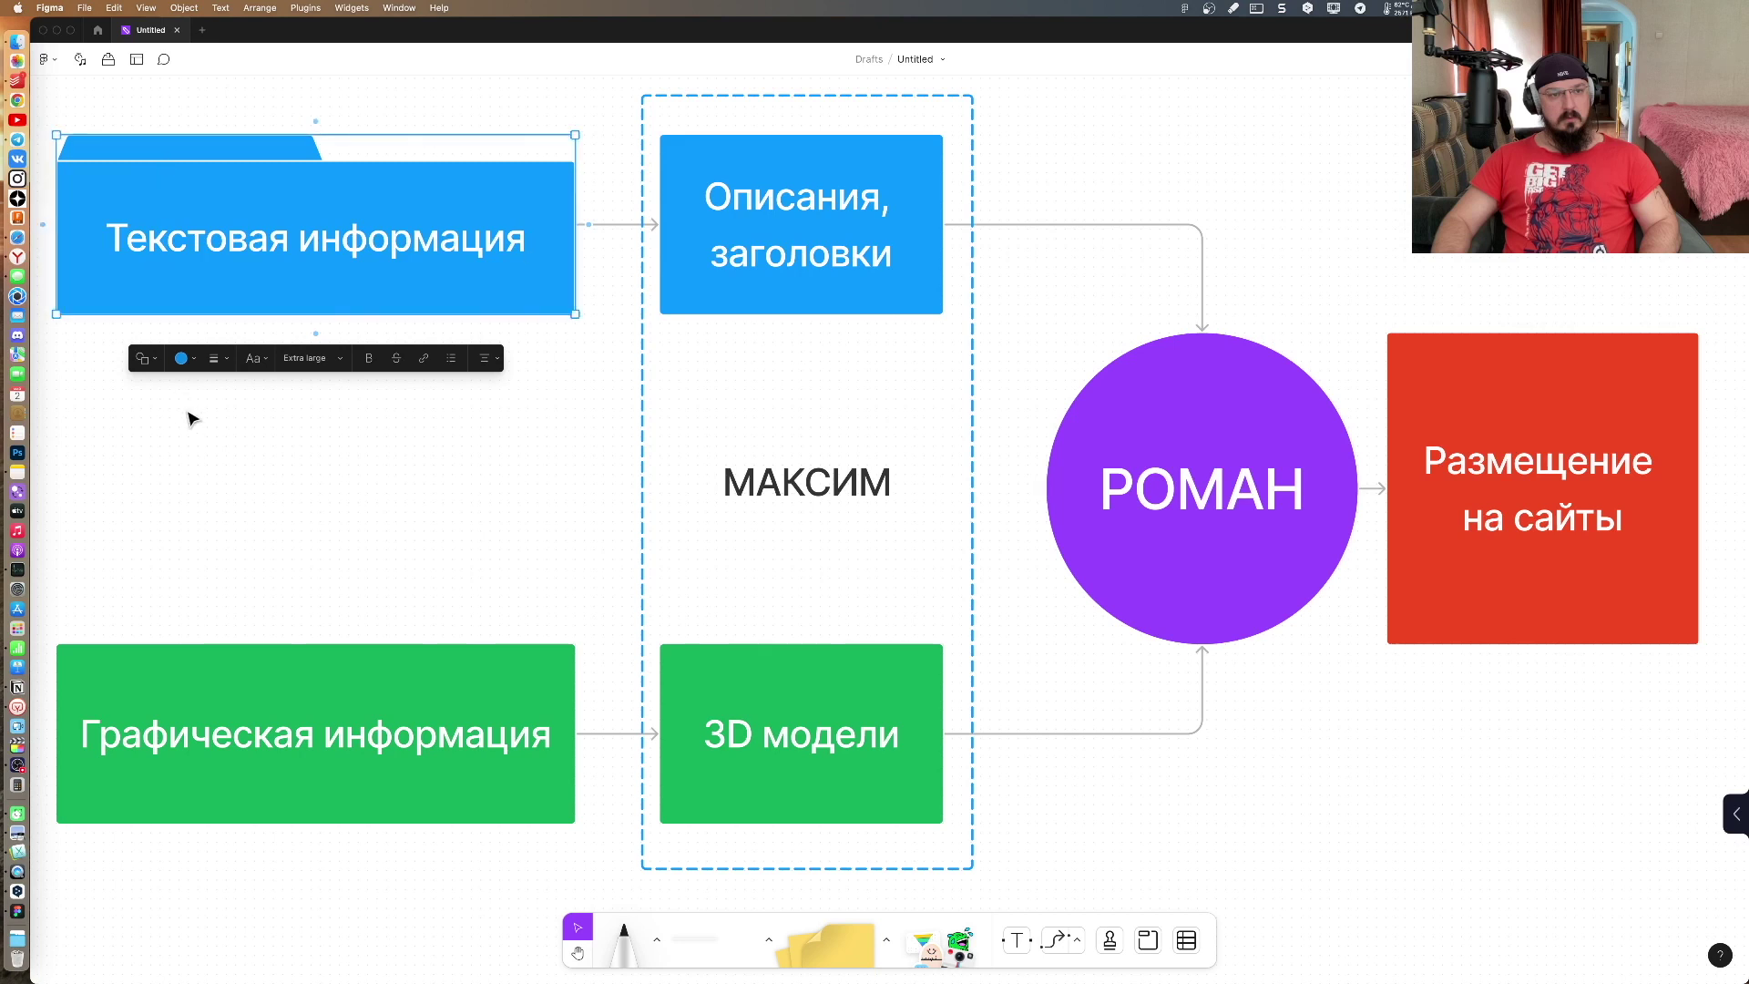
left_click(170, 333)
left_click(157, 157)
left_click(204, 456)
Step: Change the green 'Графическая информация' box to the Folder shape
left_click(265, 671)
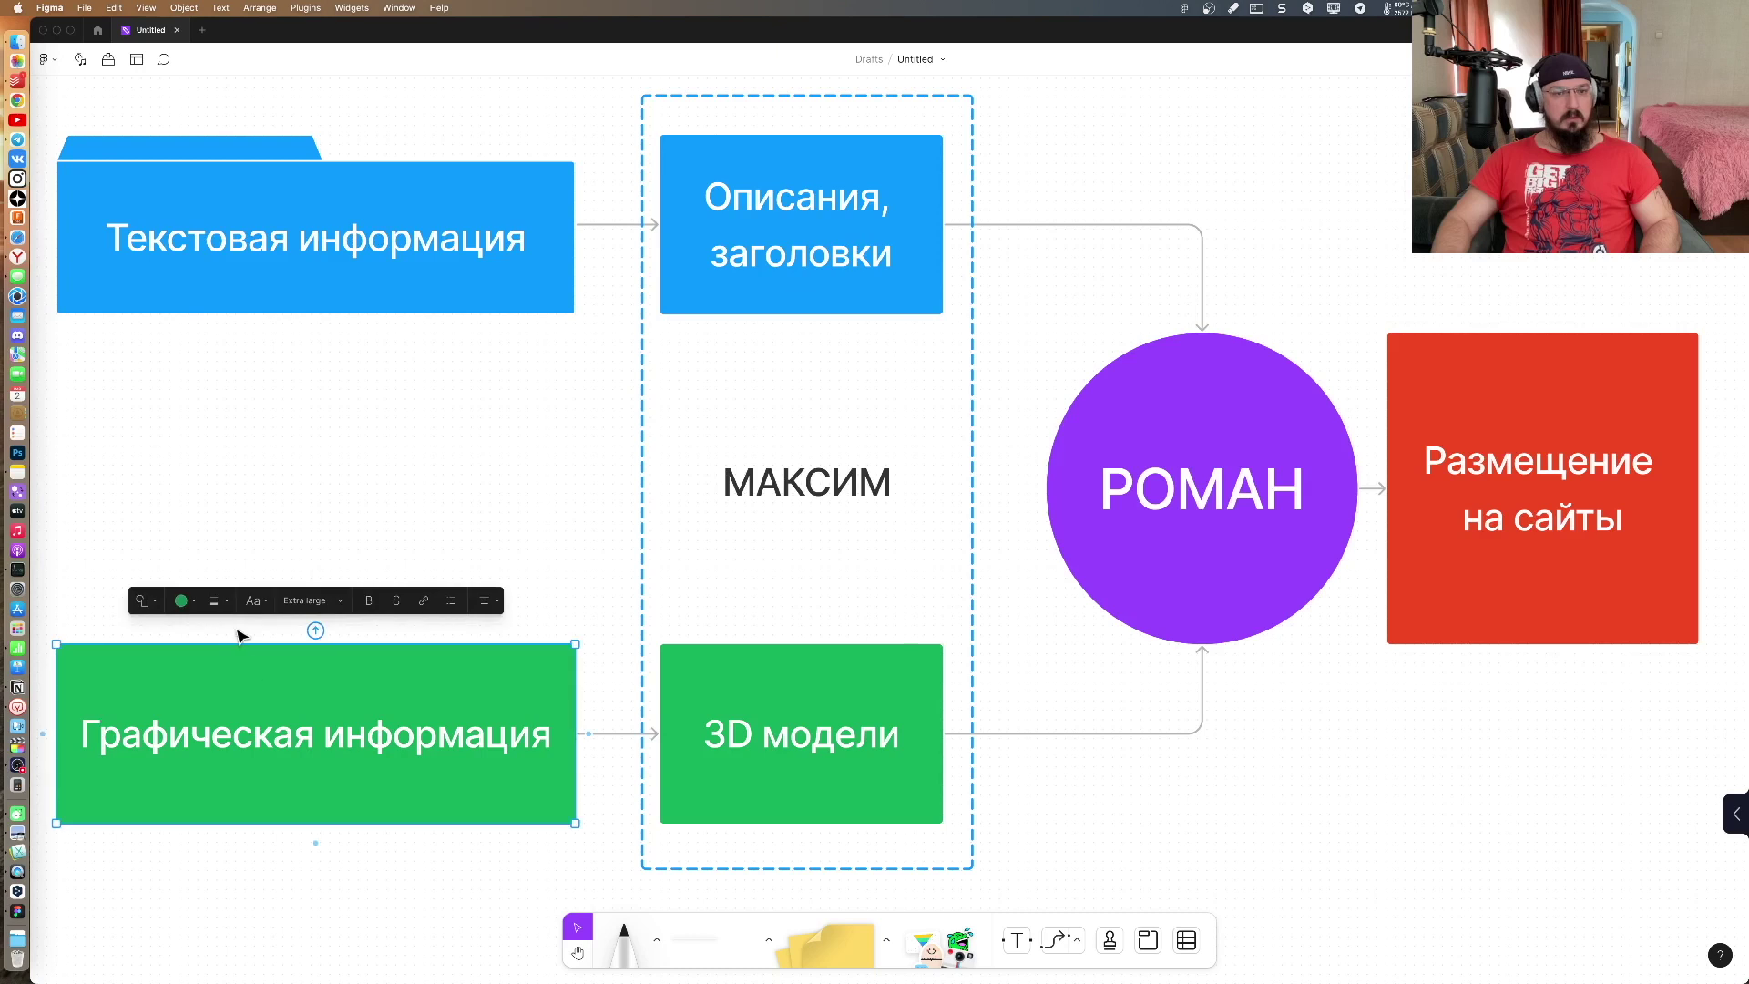
left_click(144, 603)
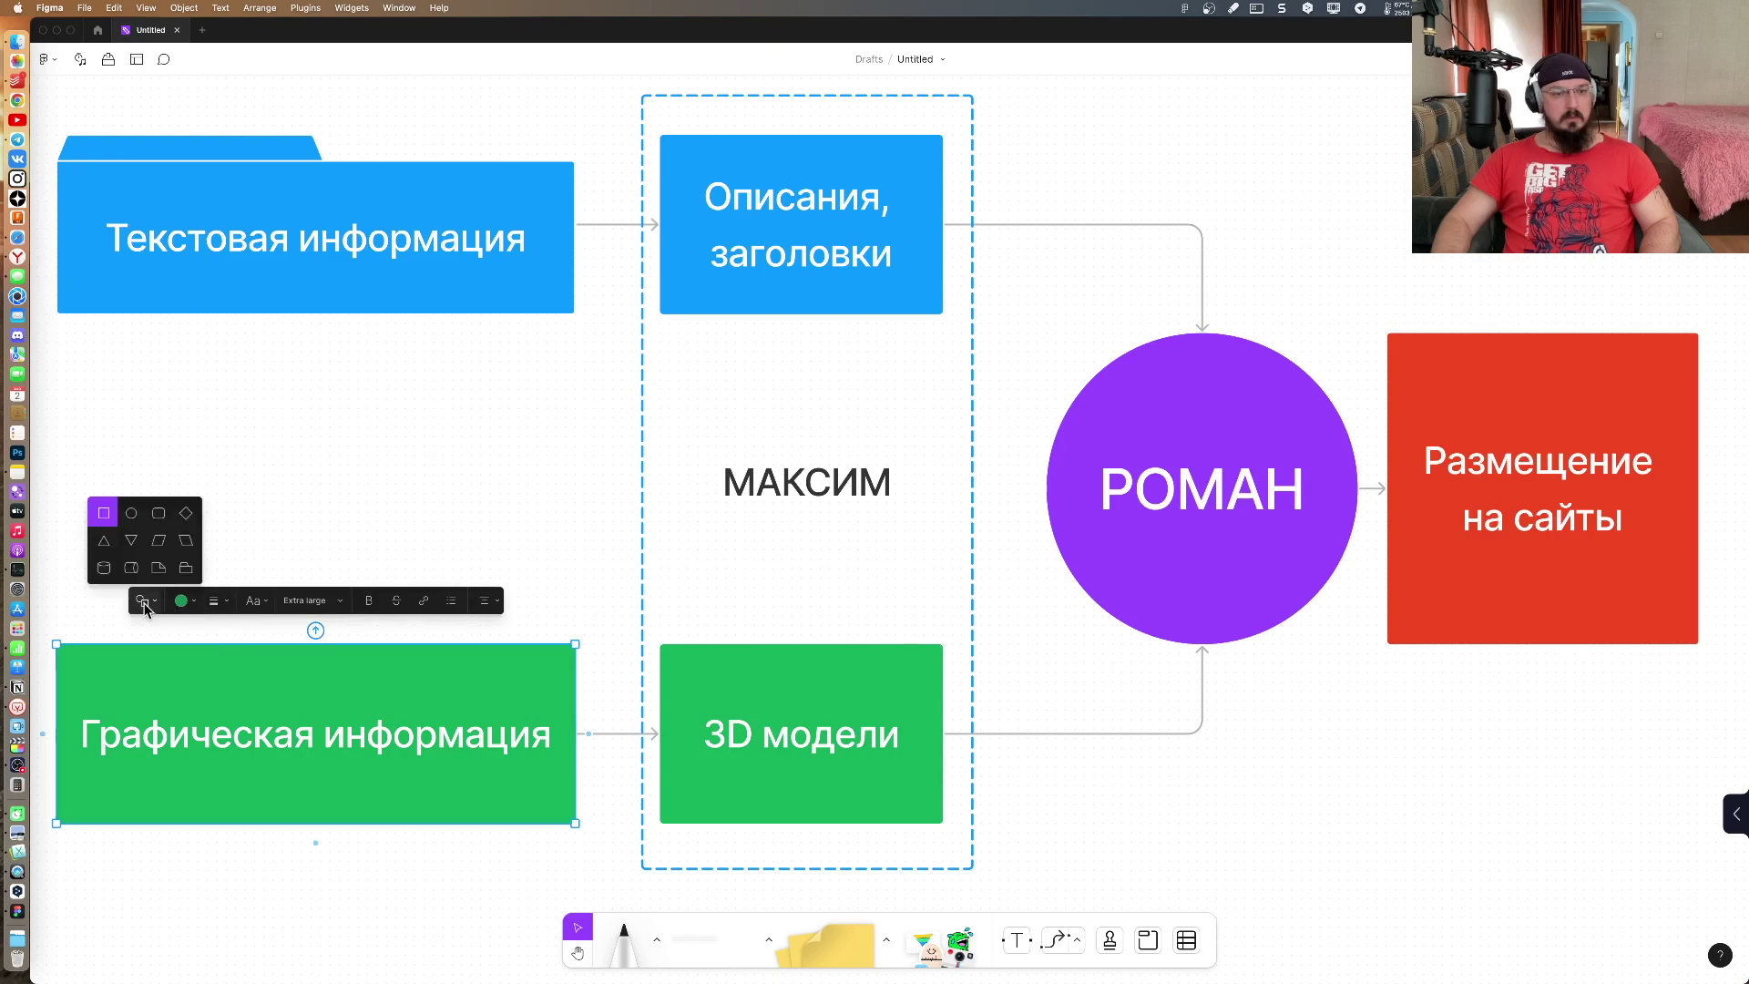
left_click(187, 579)
left_click(203, 484)
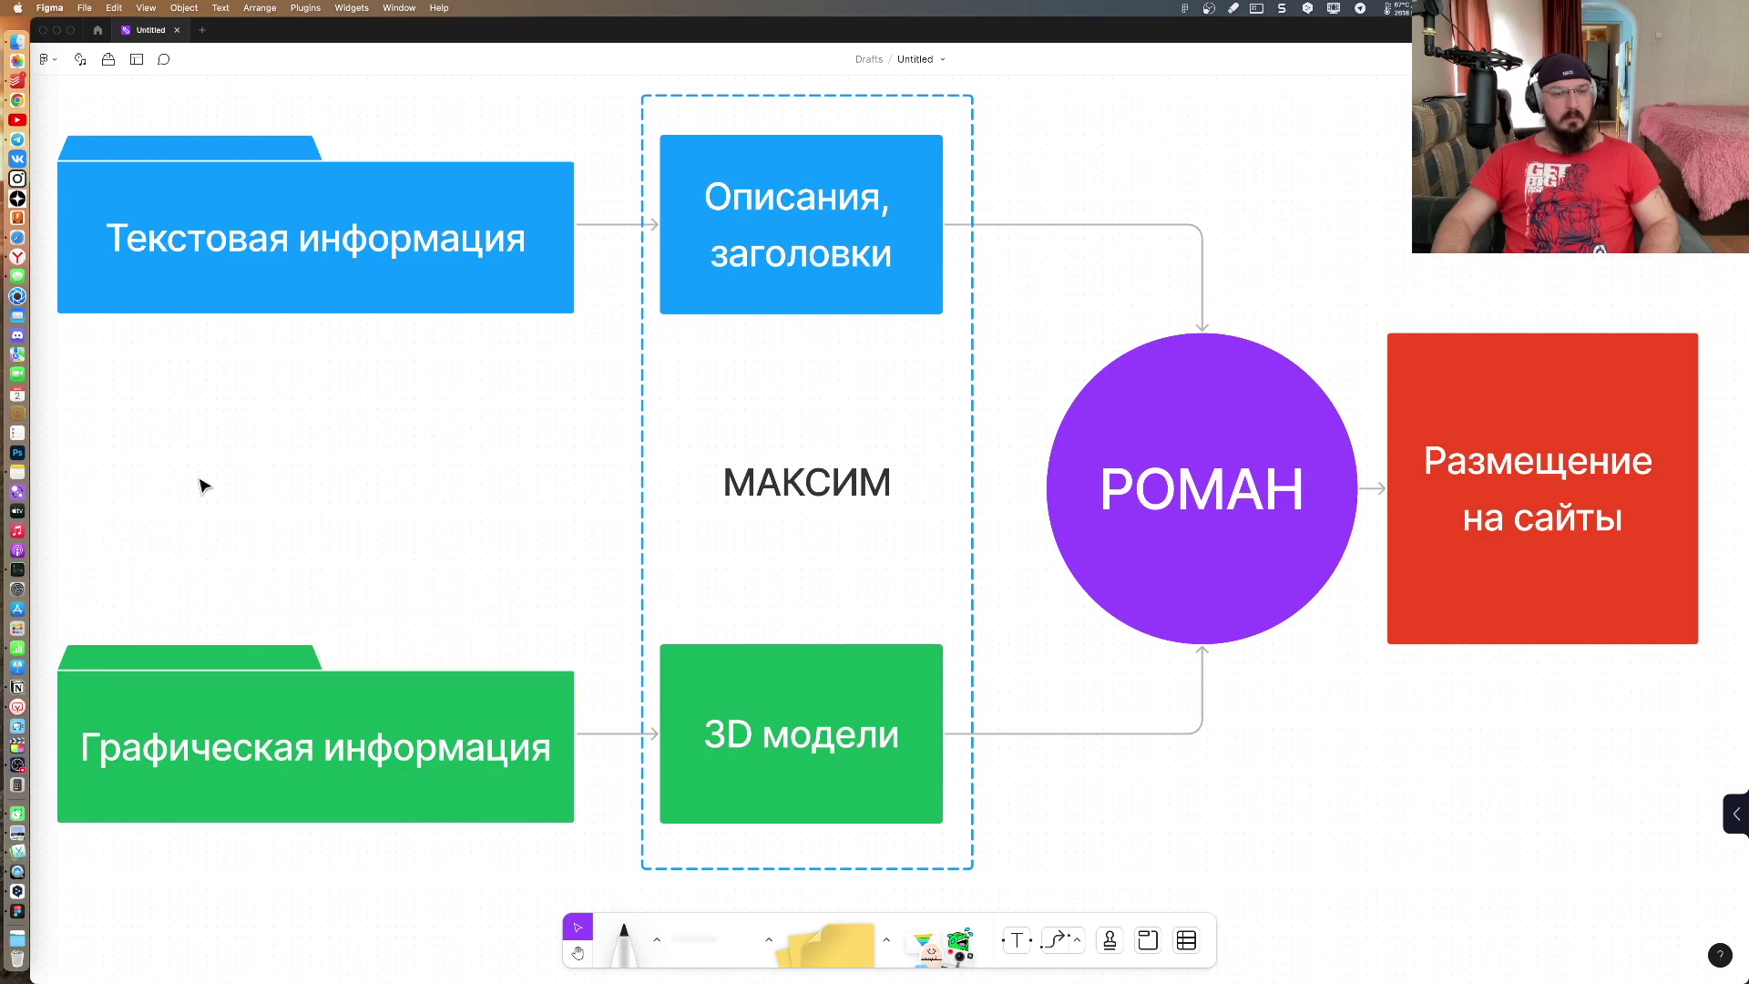
left_click(203, 705)
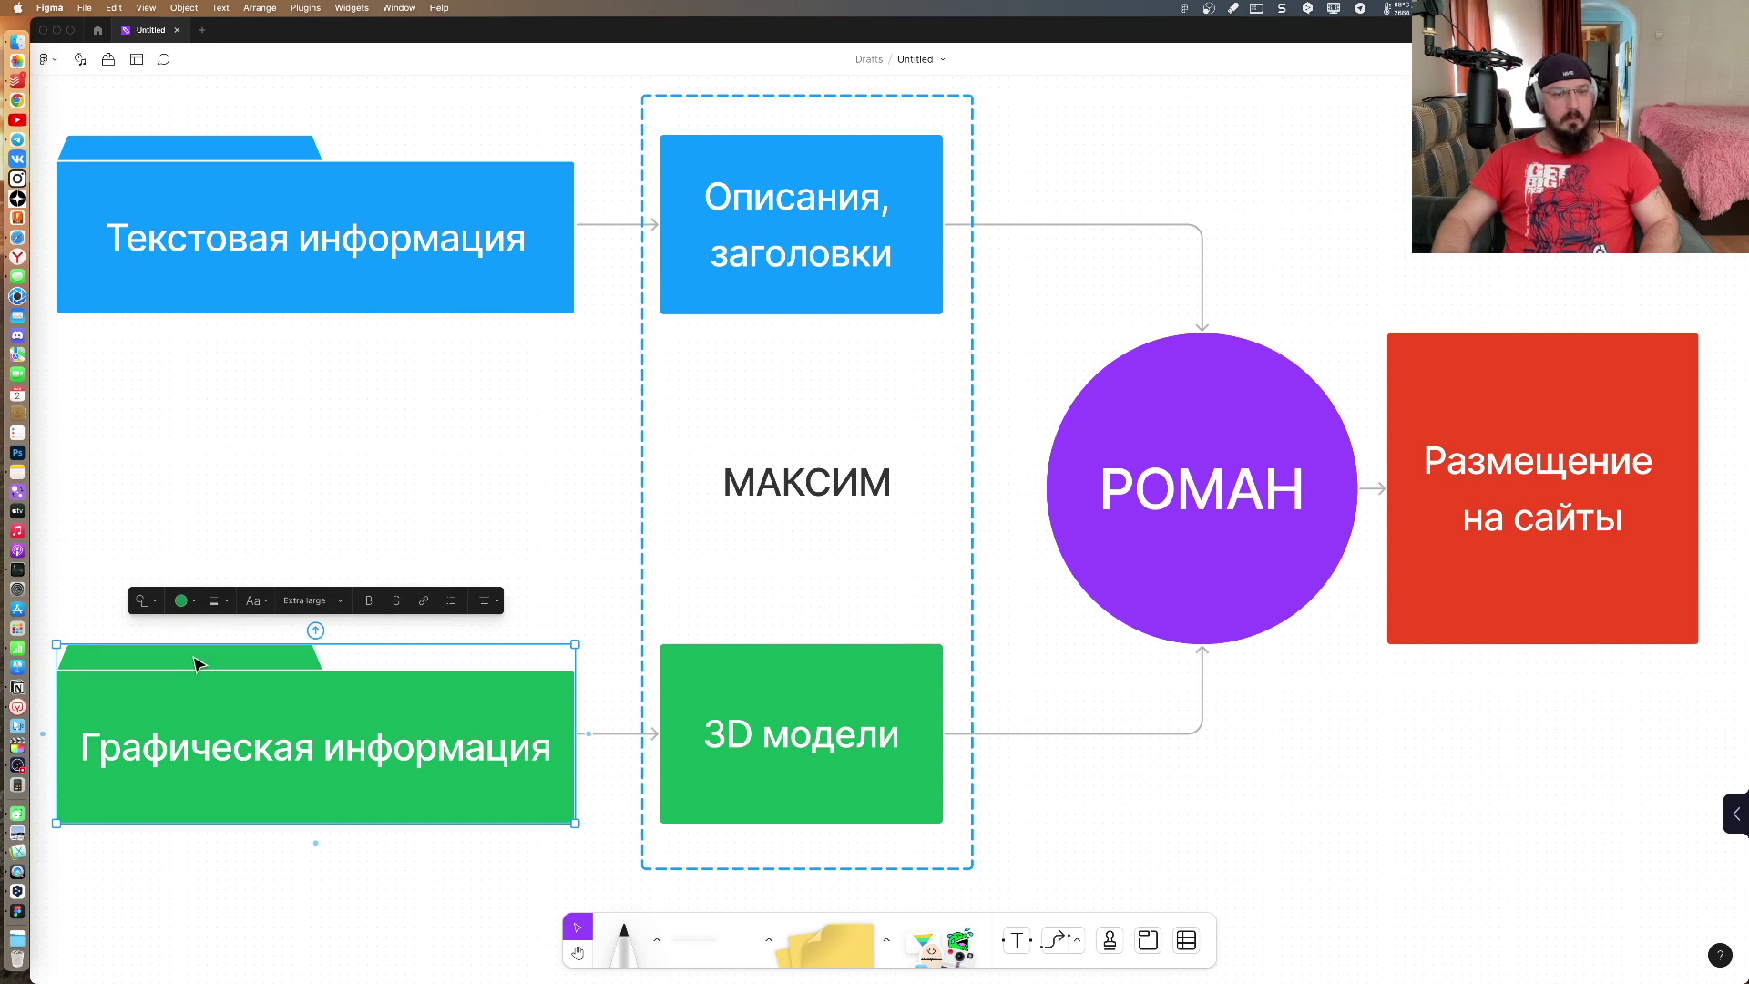
right_click(195, 663)
left_click(123, 547)
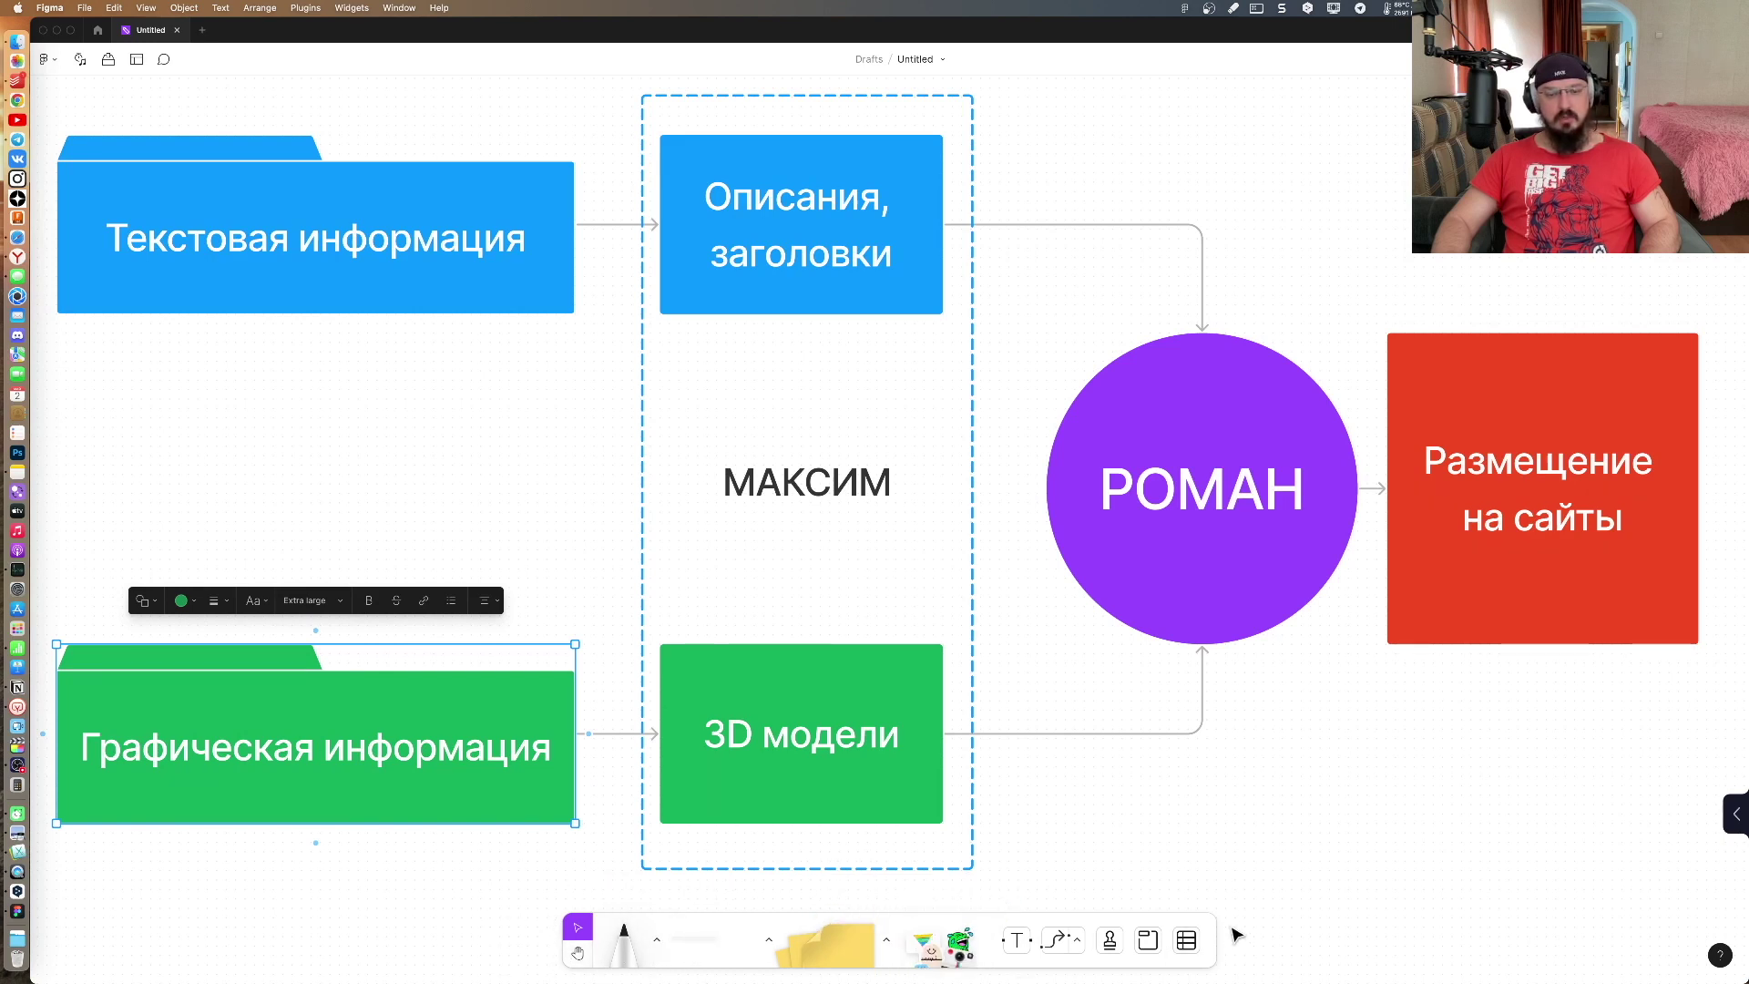
Step: Draw a section between the two folders, then delete it again
left_click(1149, 941)
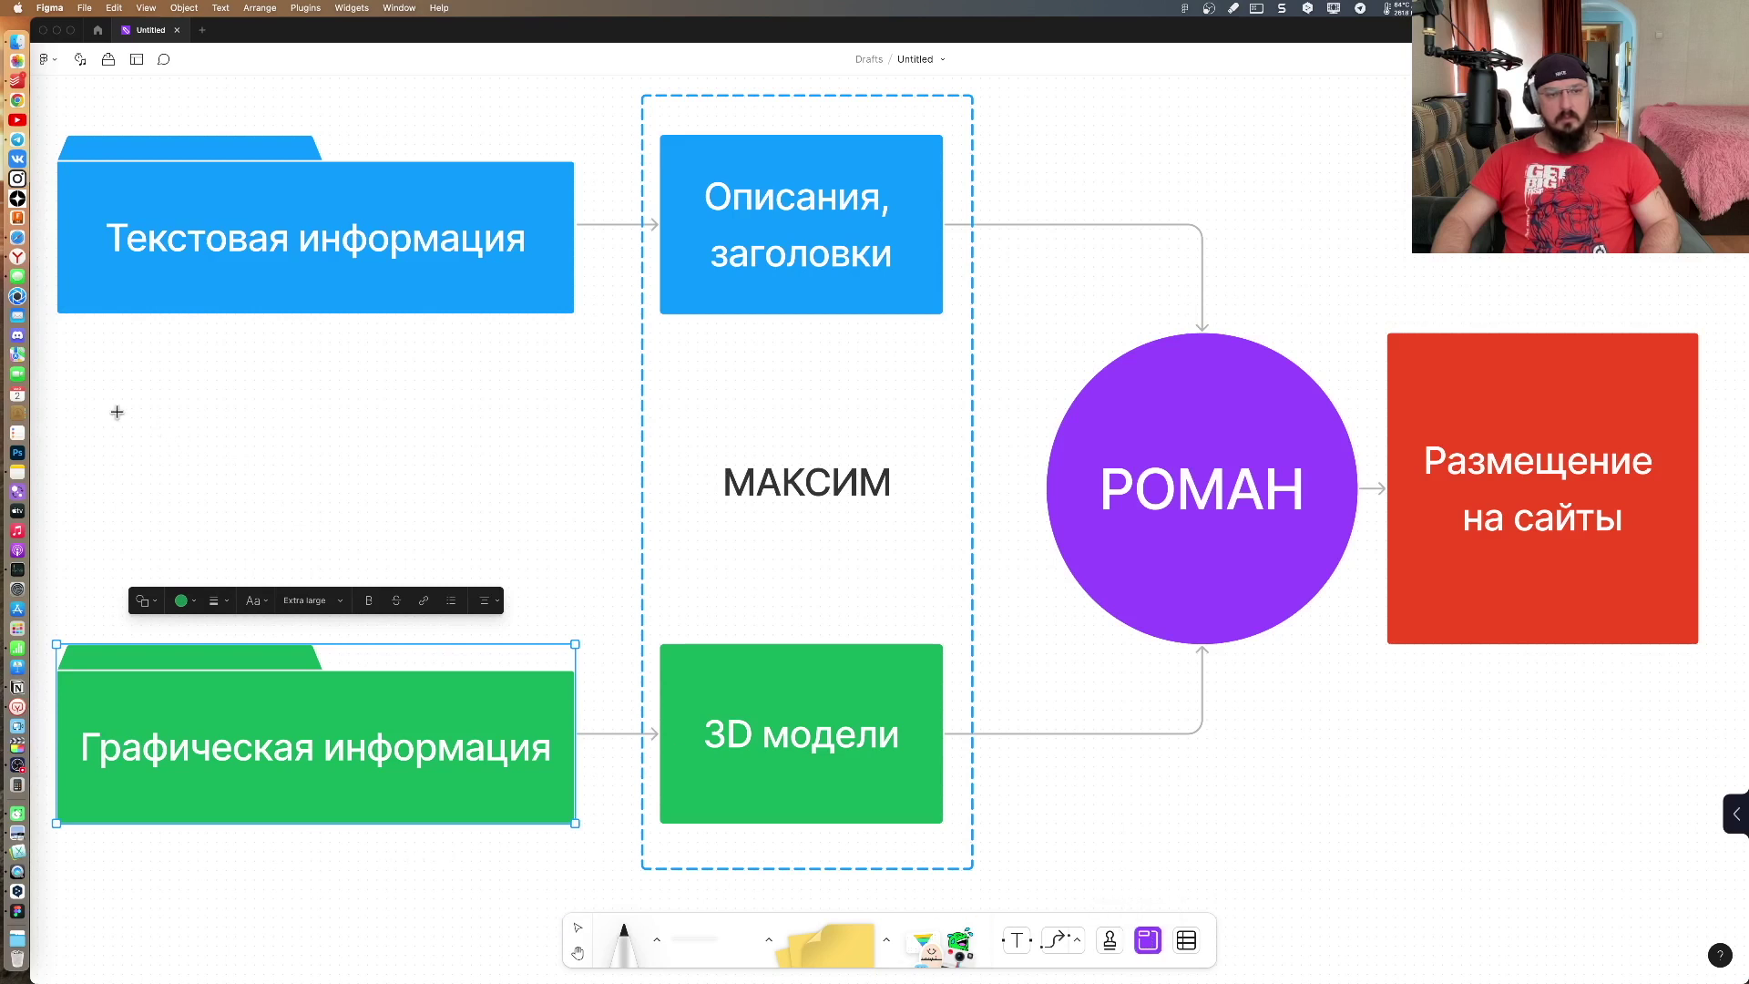
left_click_drag(103, 389, 518, 530)
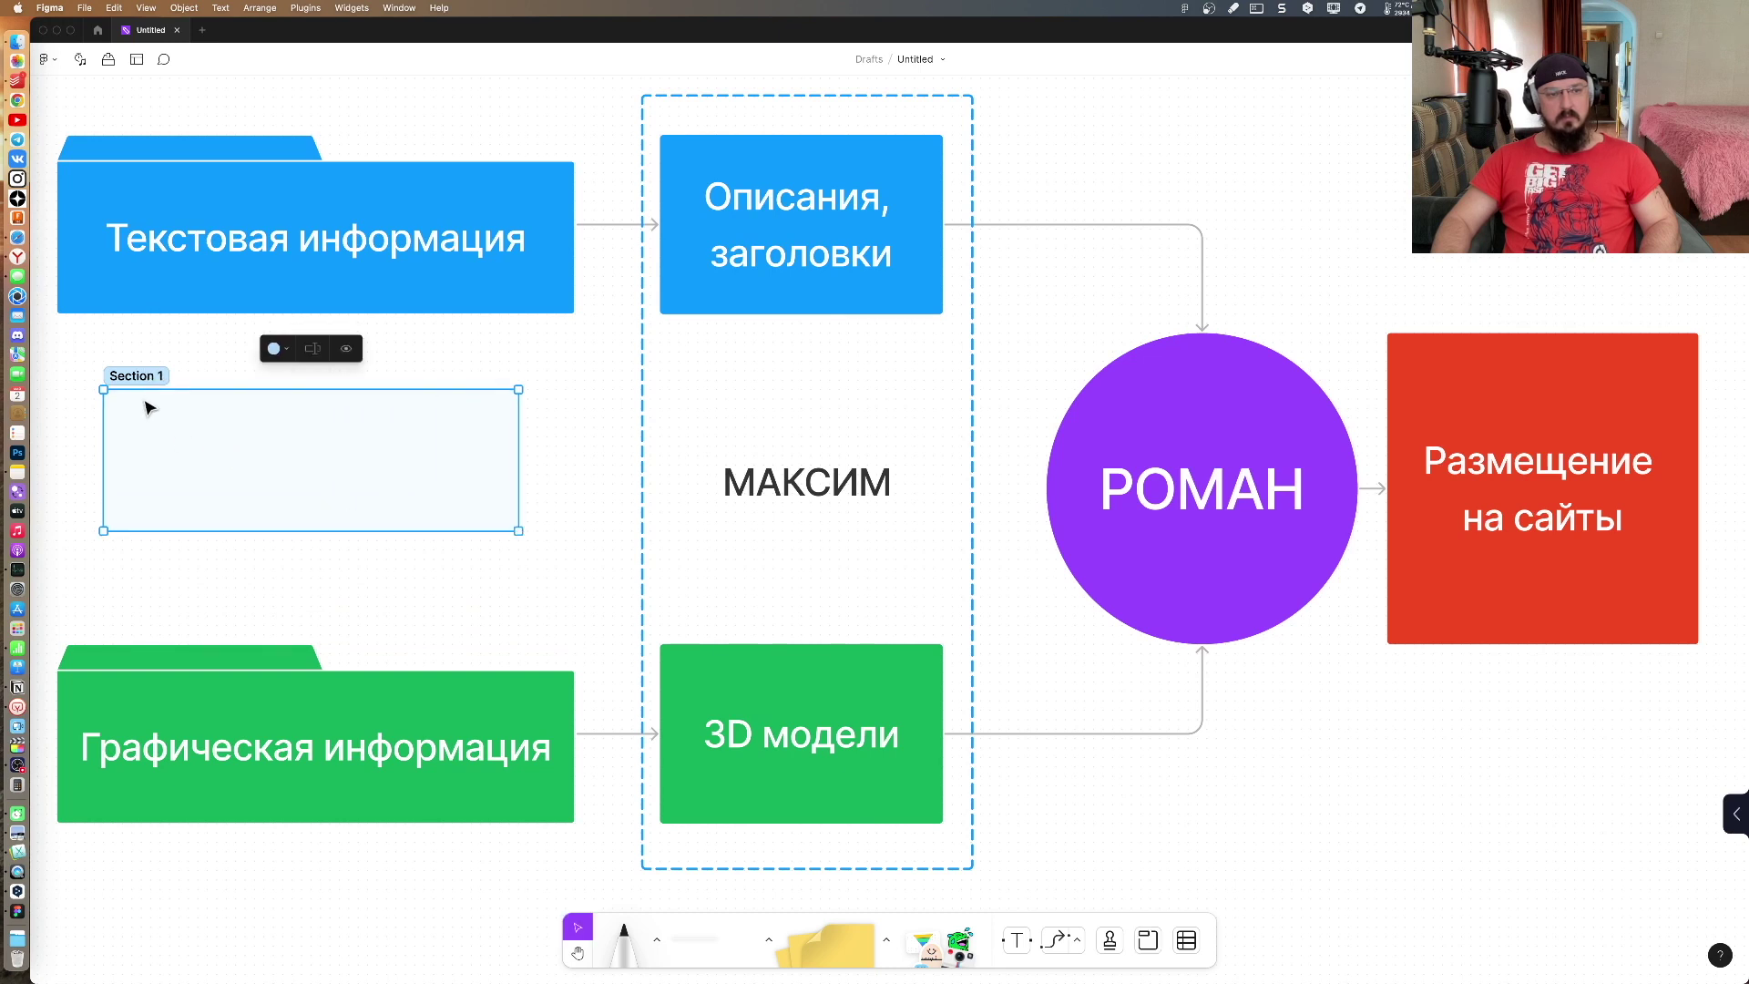
left_click(215, 352)
left_click(229, 417)
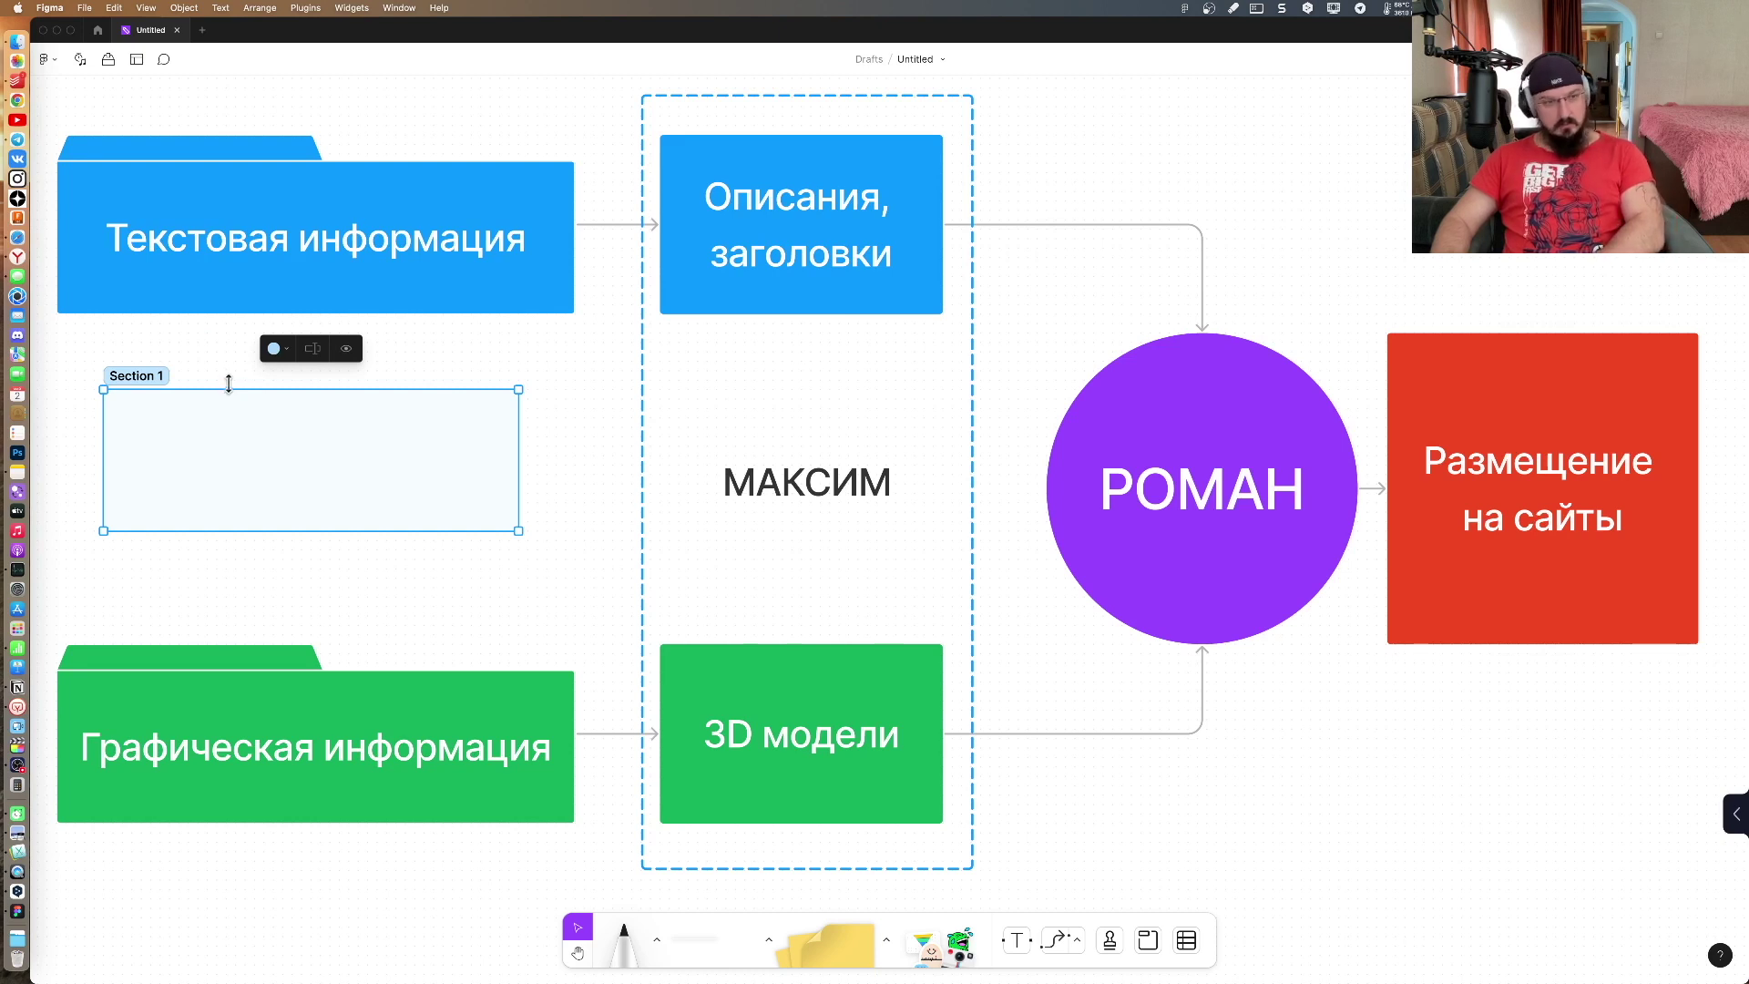
key("Delete")
Step: Append a person's first name in parentheses to the 'Текстовая информация' label
double_click(214, 288)
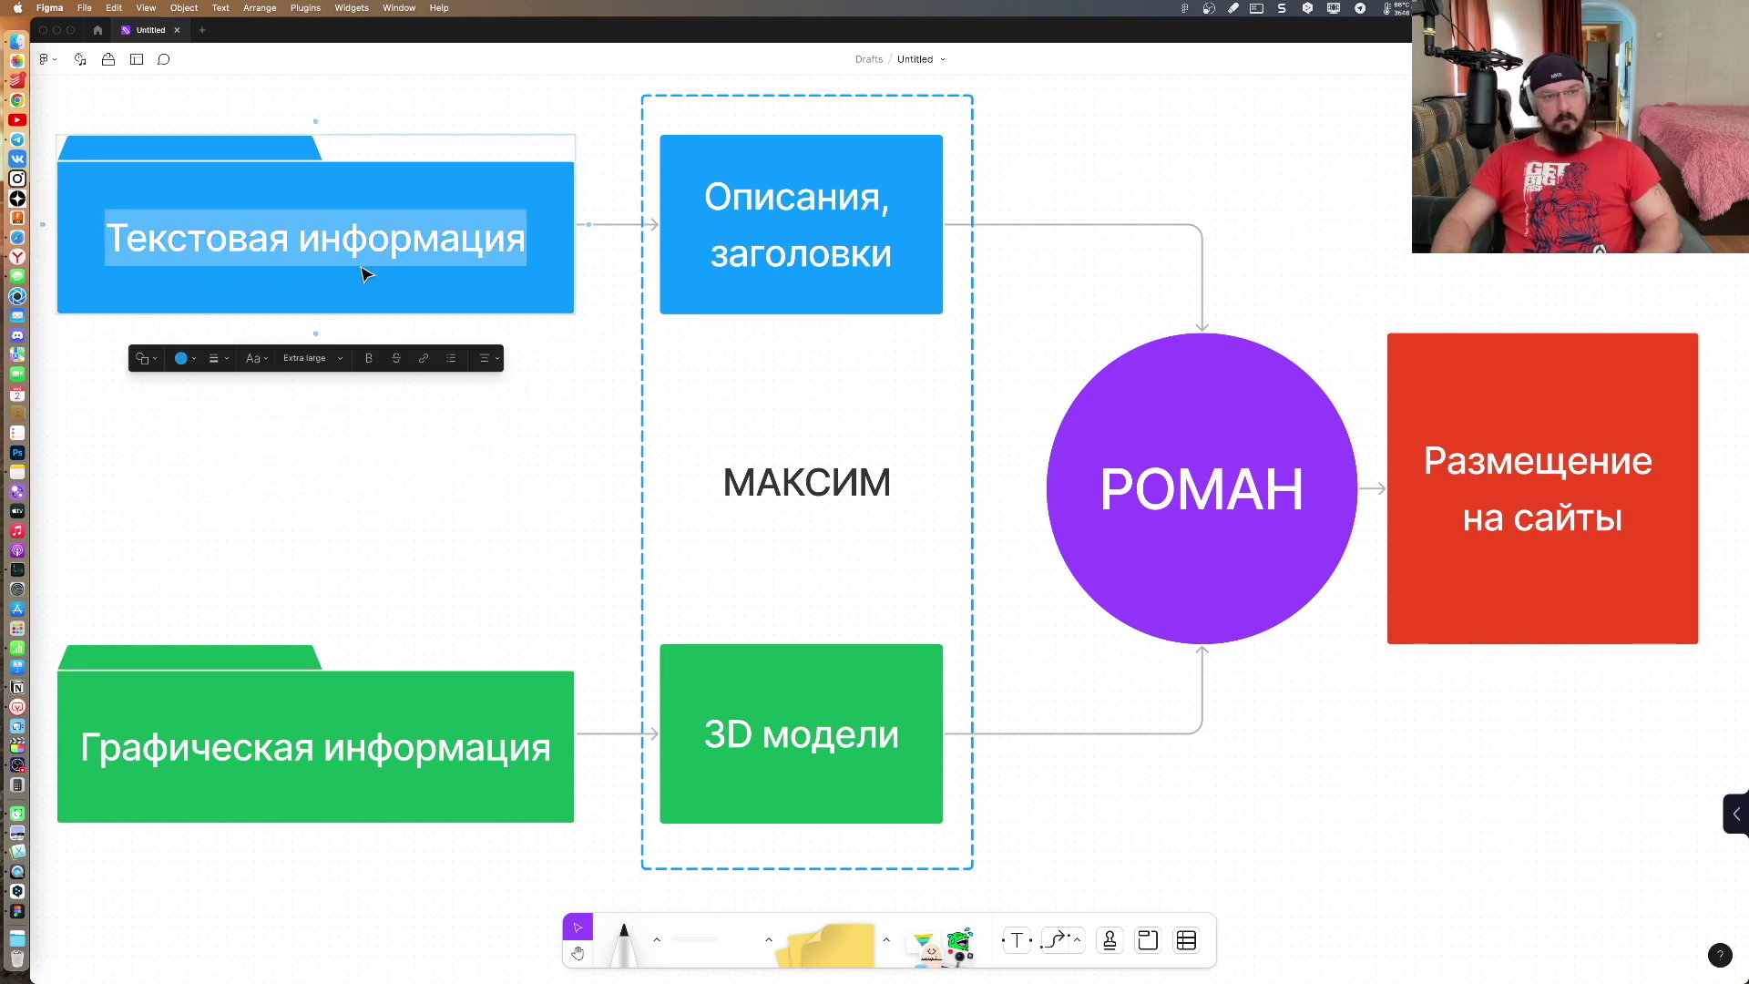
left_click(523, 241)
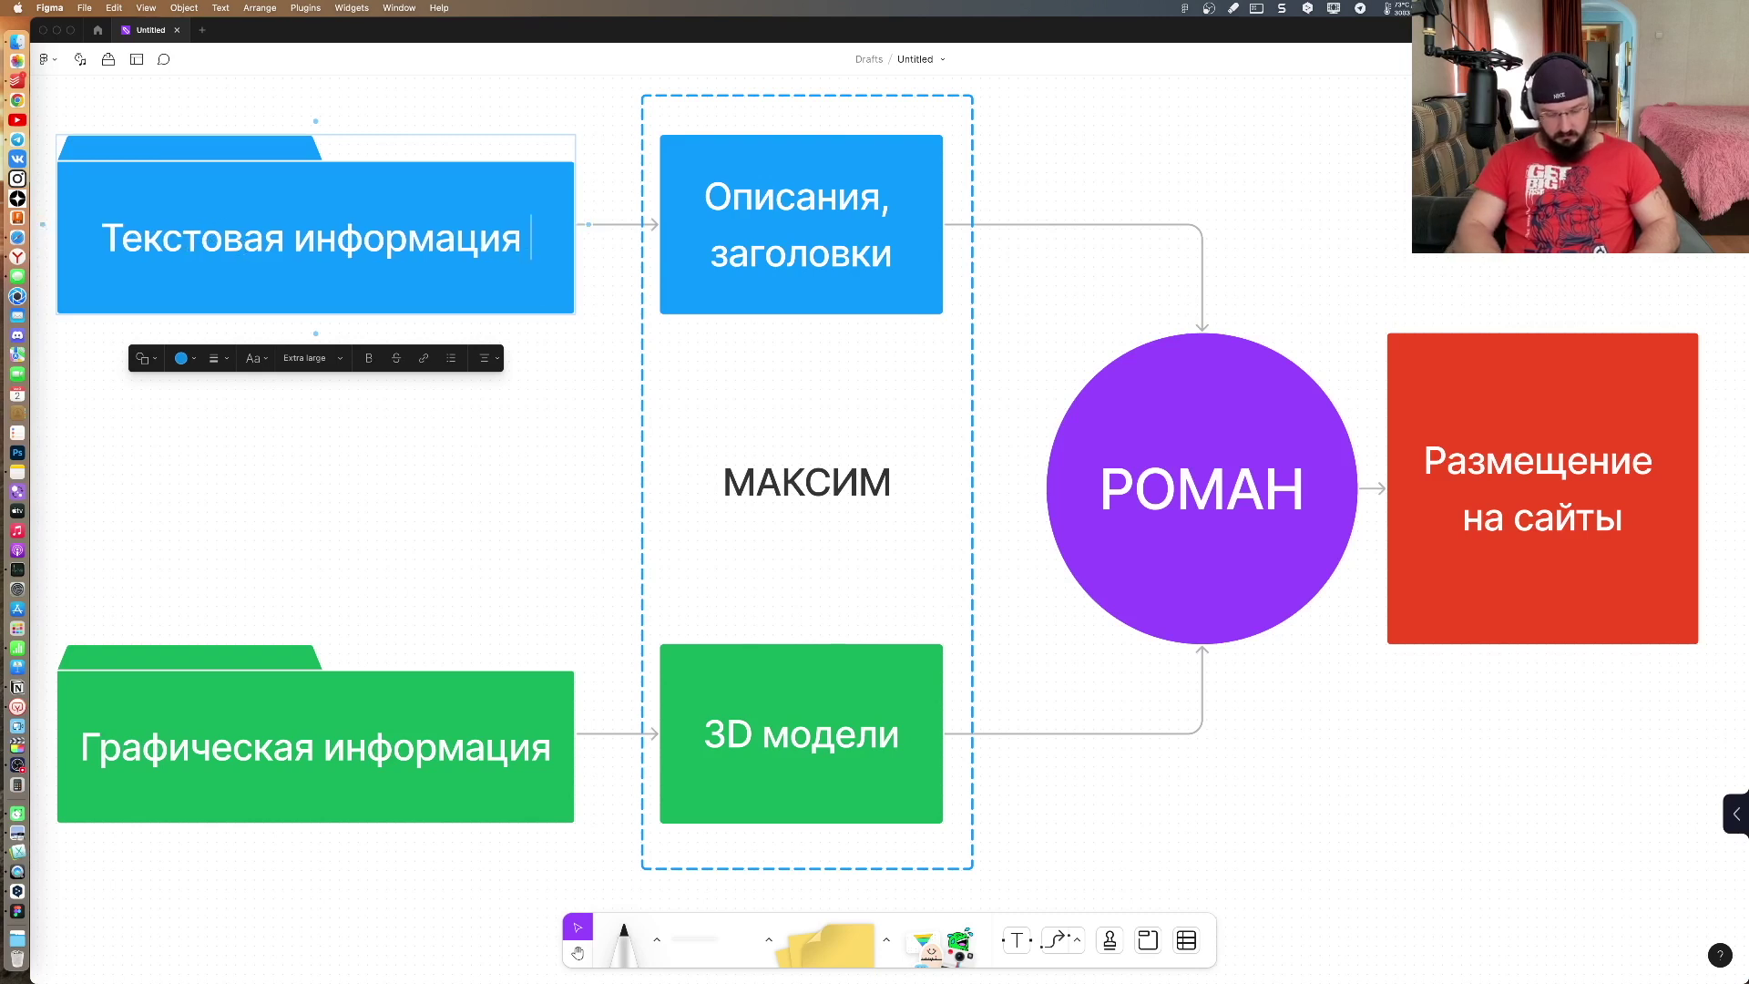
type("(")
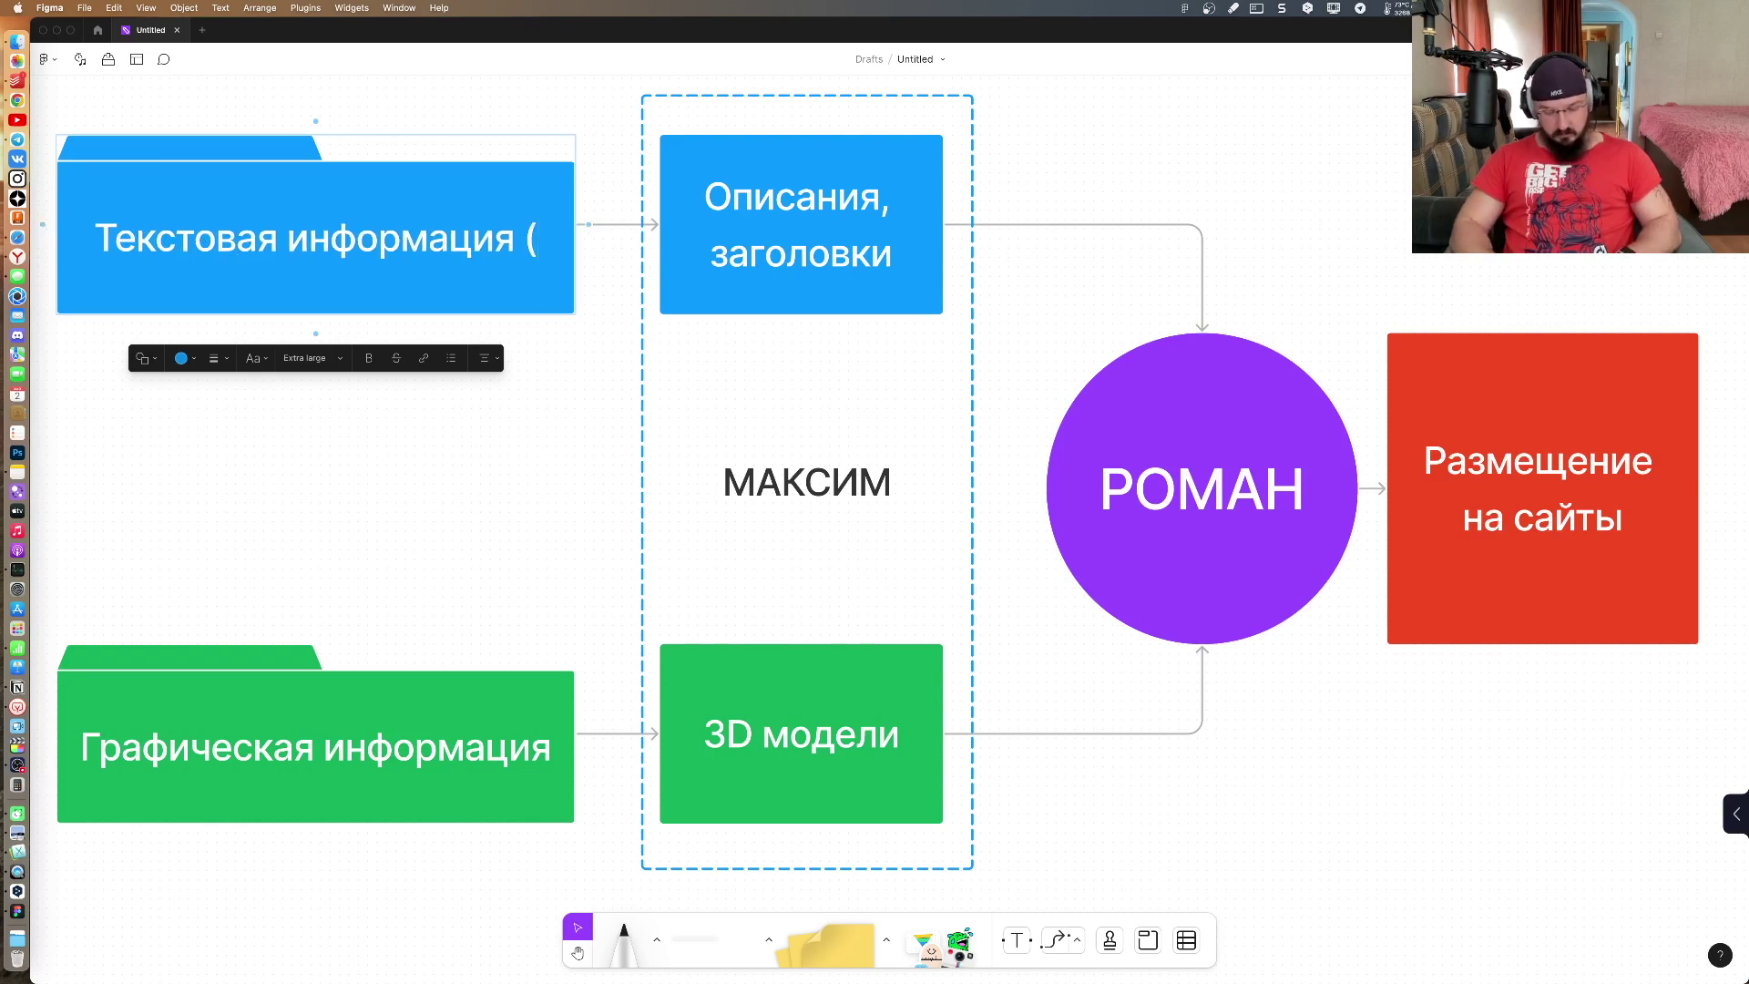
type("Мари")
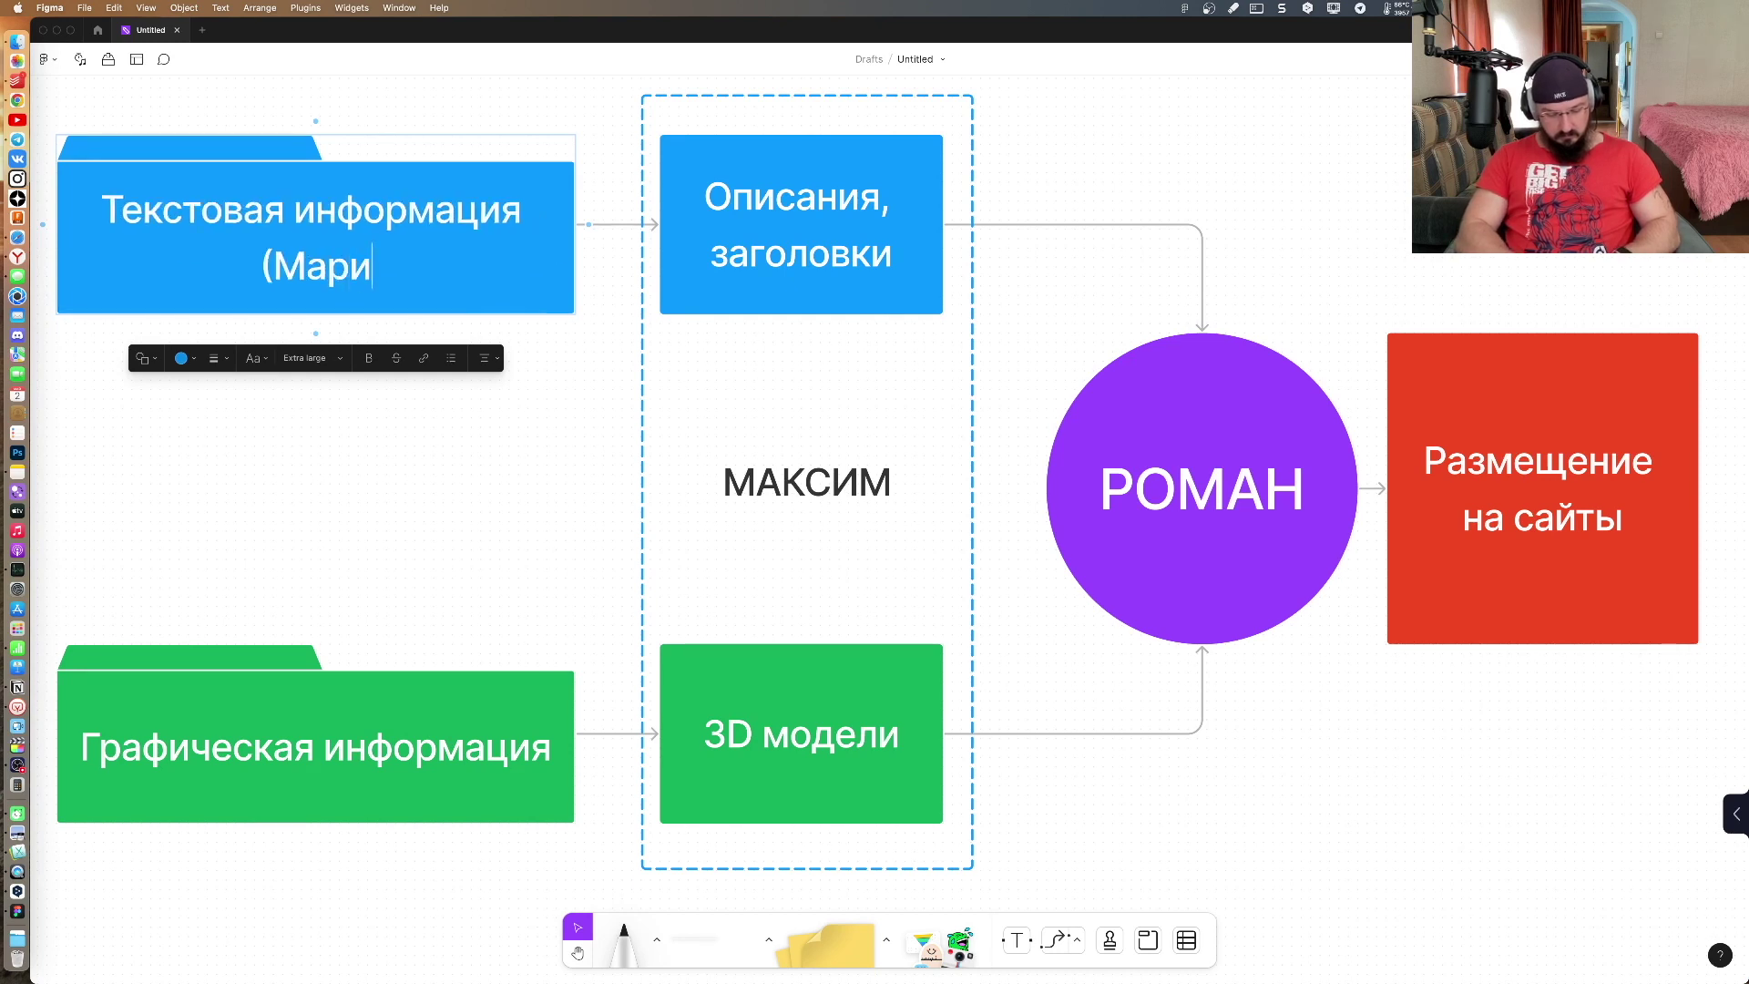
type("на)")
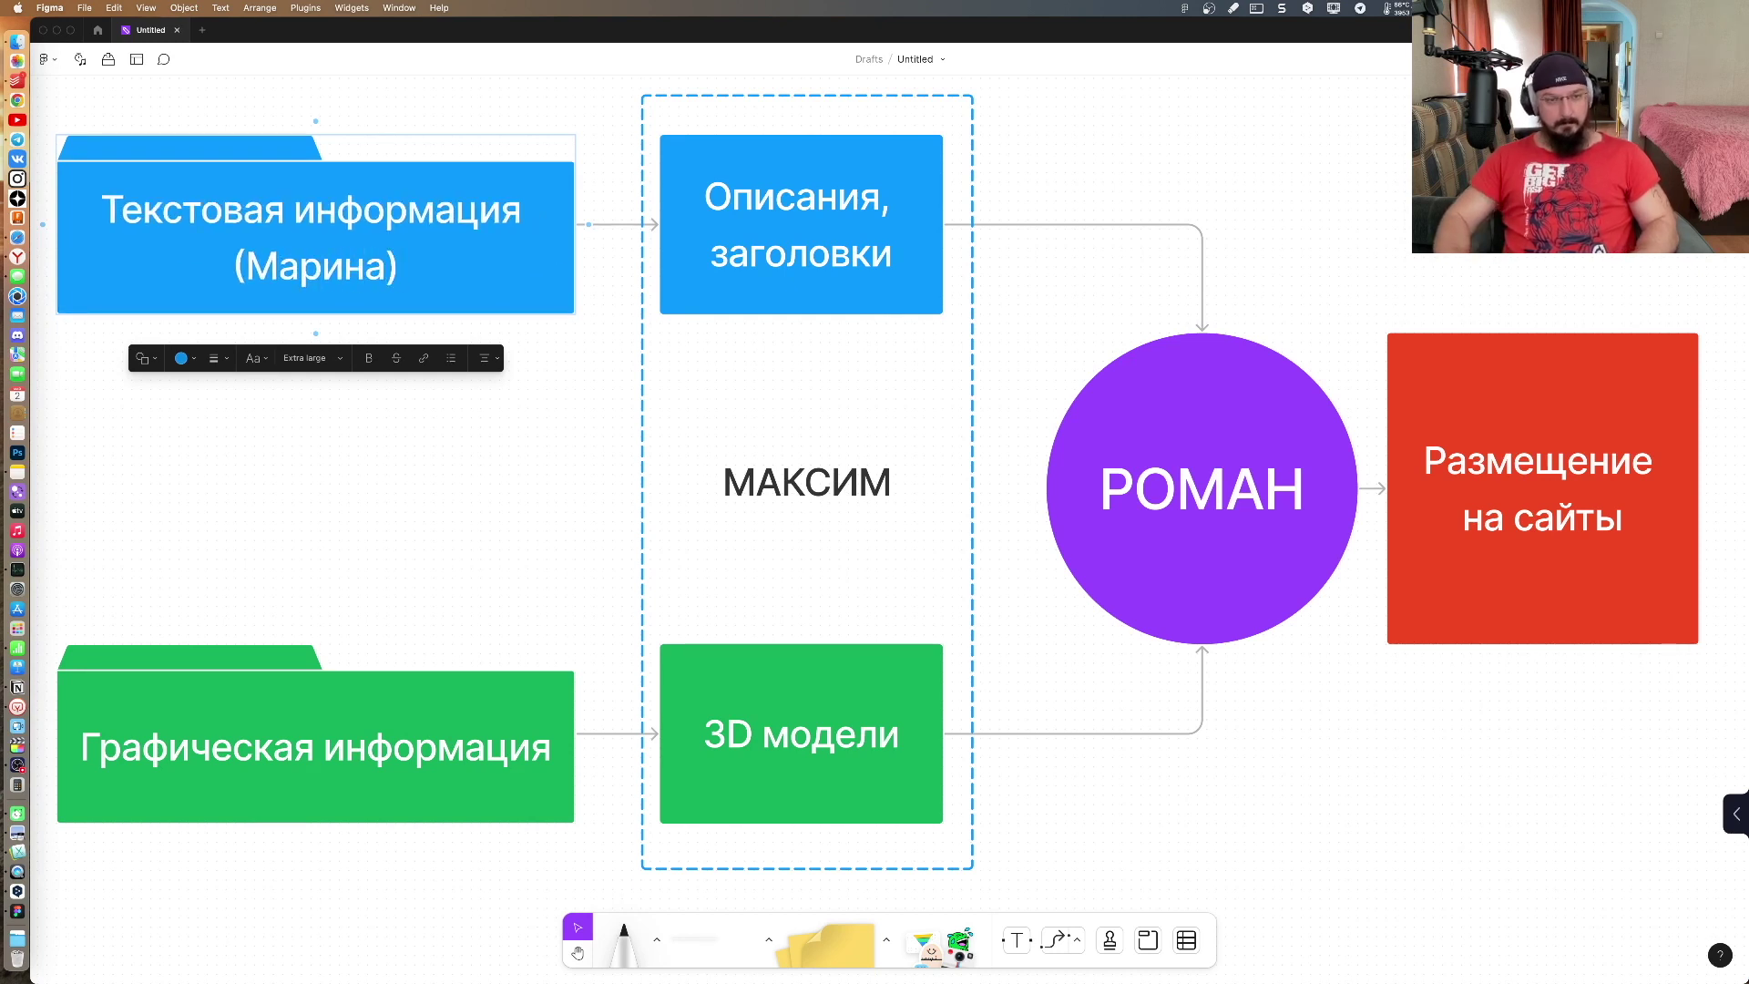
Step: Append another person's first name in parentheses to the 'Графическая информация' label
double_click(466, 759)
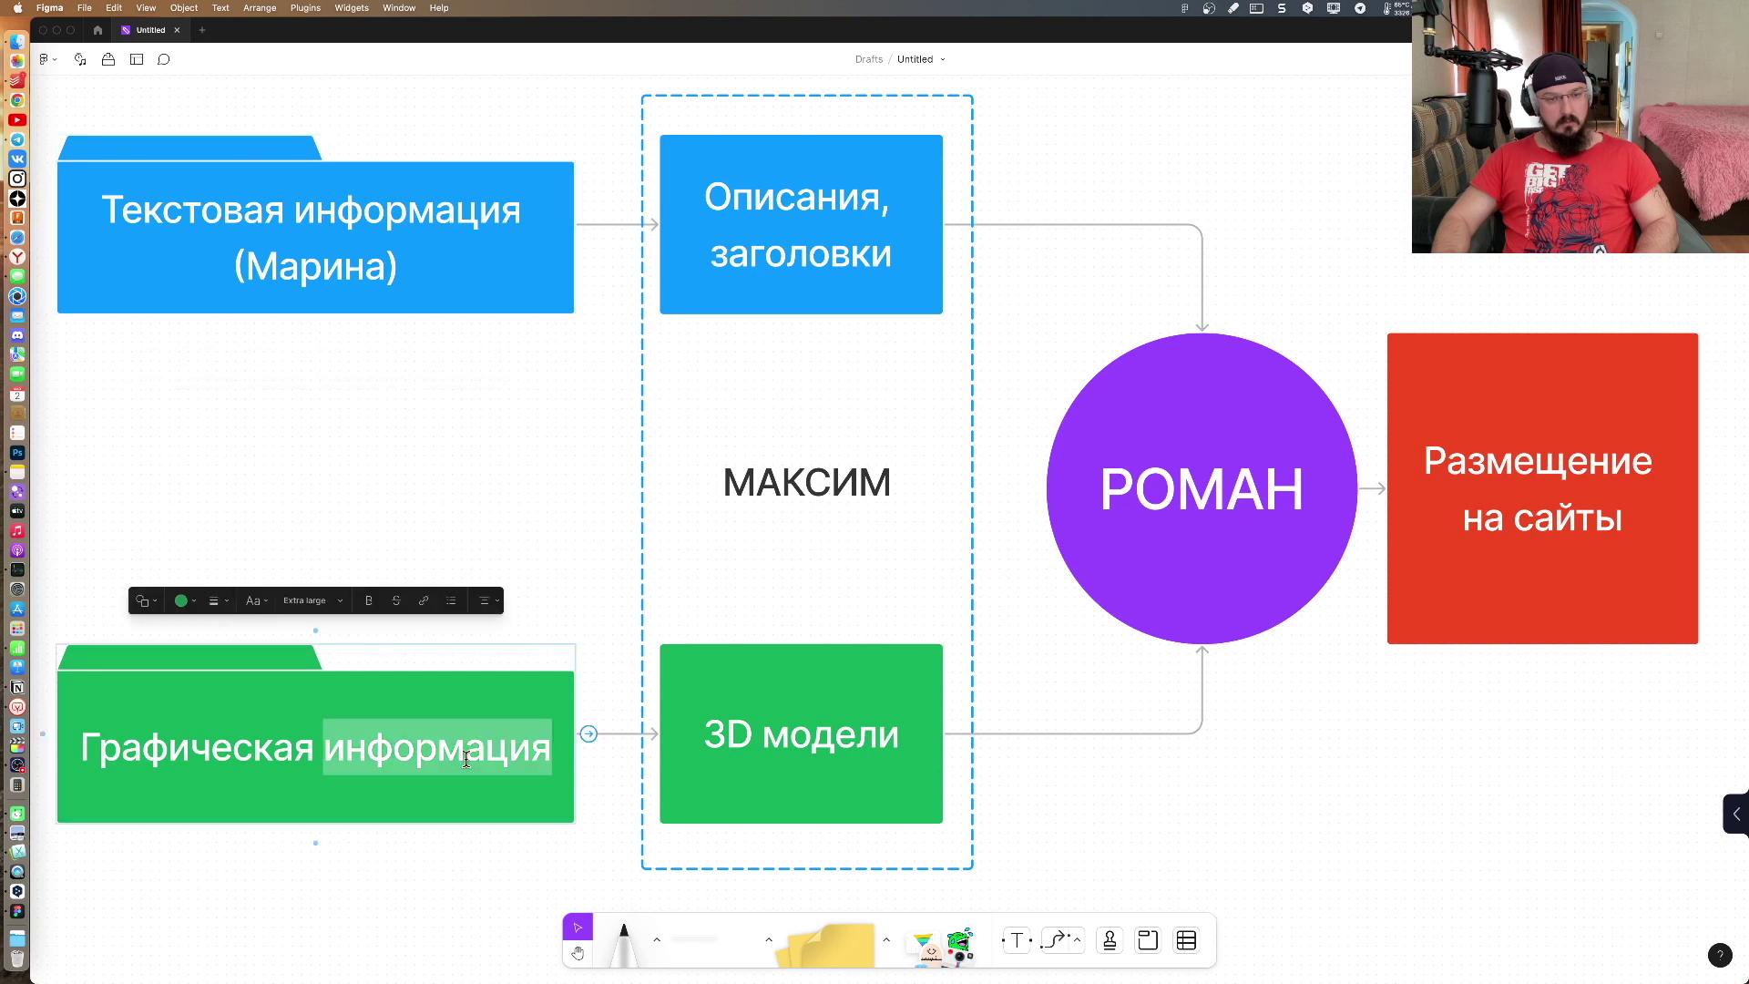
left_click(551, 750)
type("(Н")
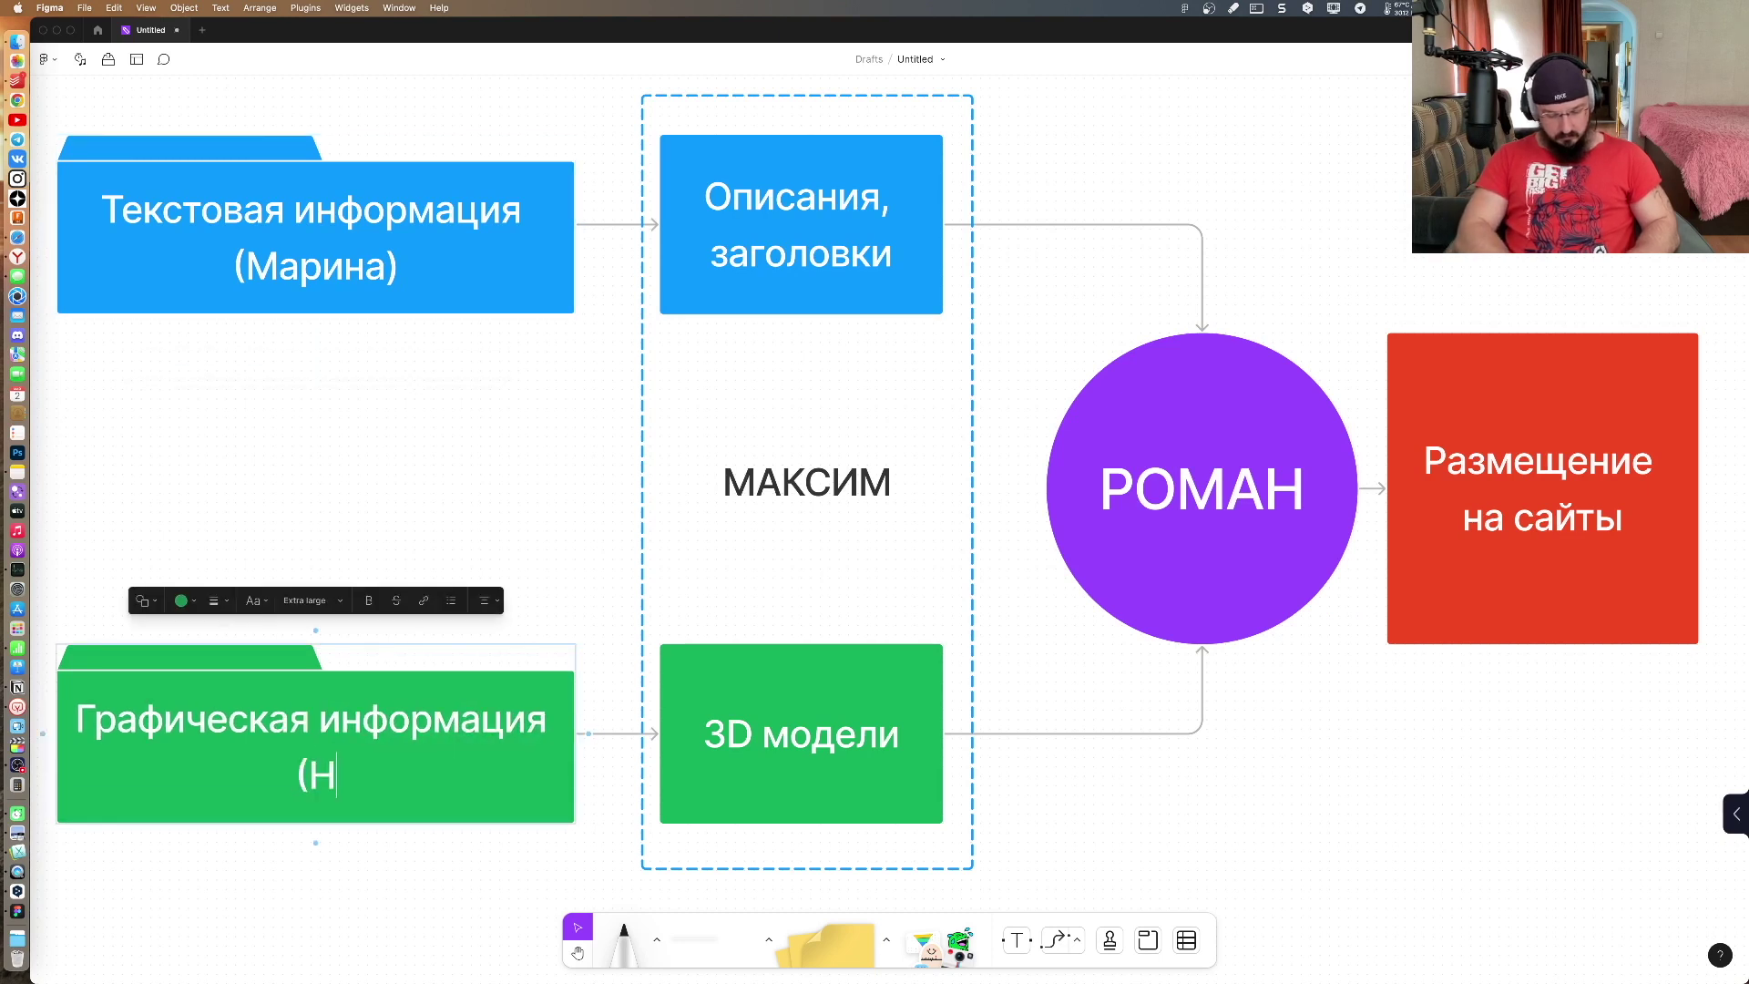
type("иколай")
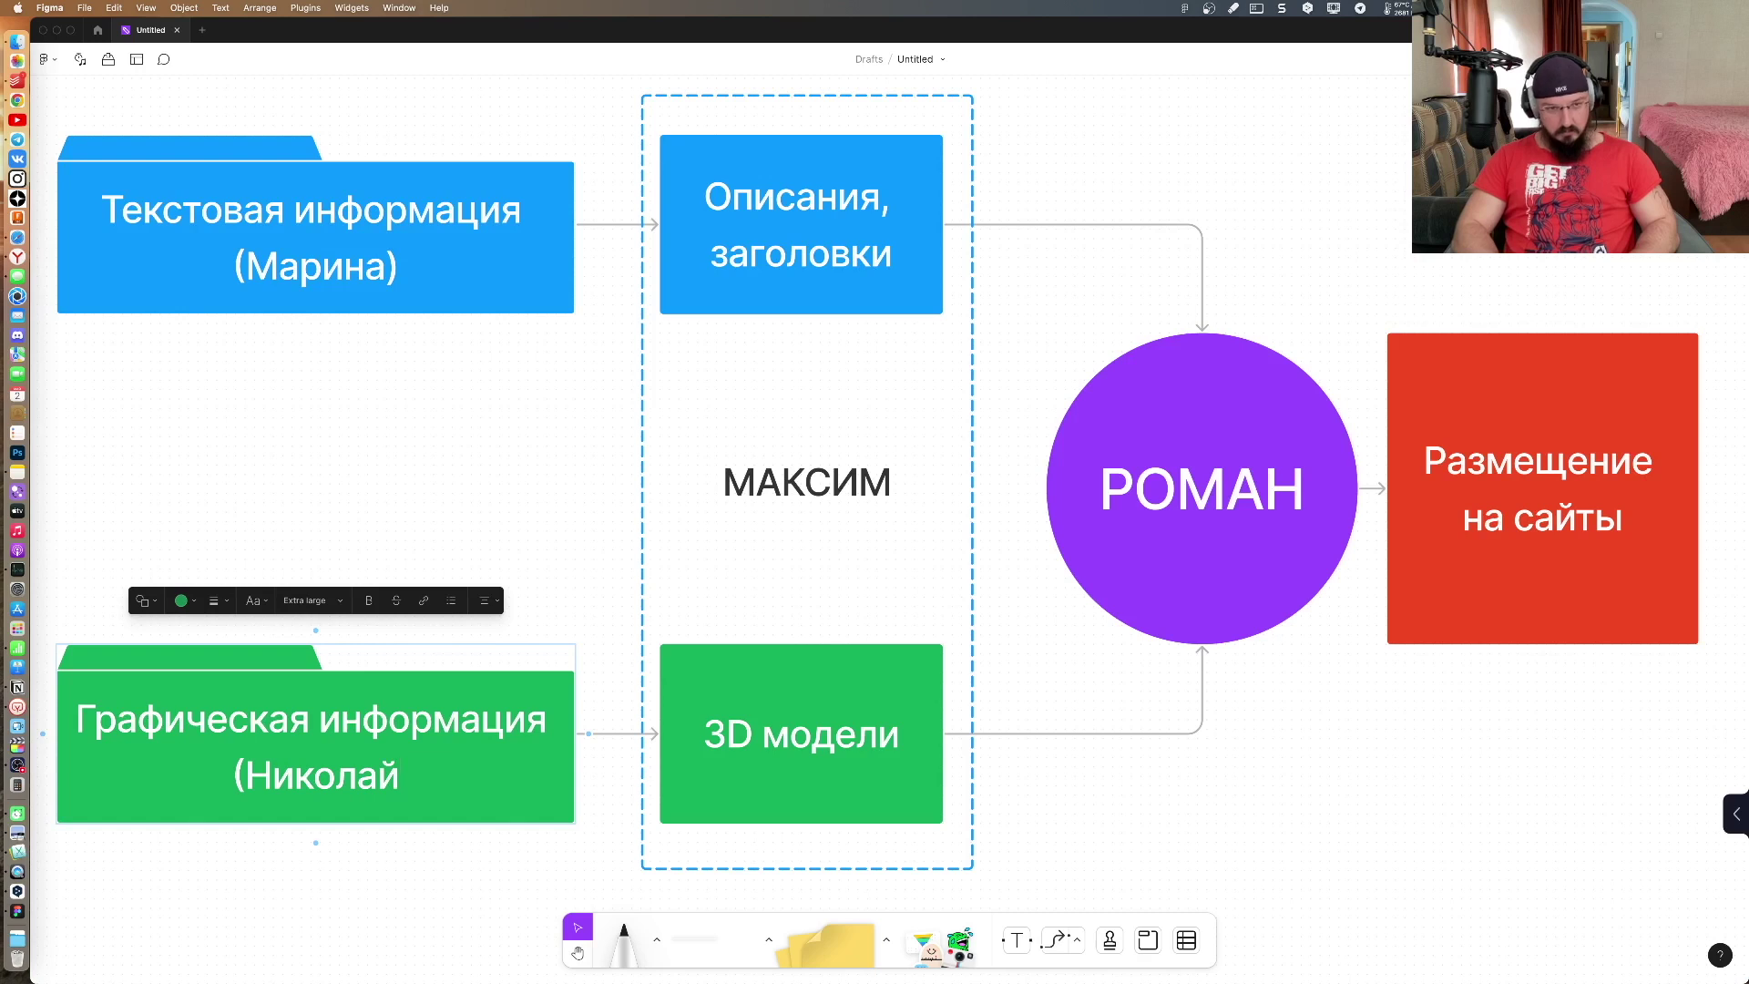
type(")")
Step: Finish editing the green 'Графическая информация' label with its parenthesised name
left_click(540, 531)
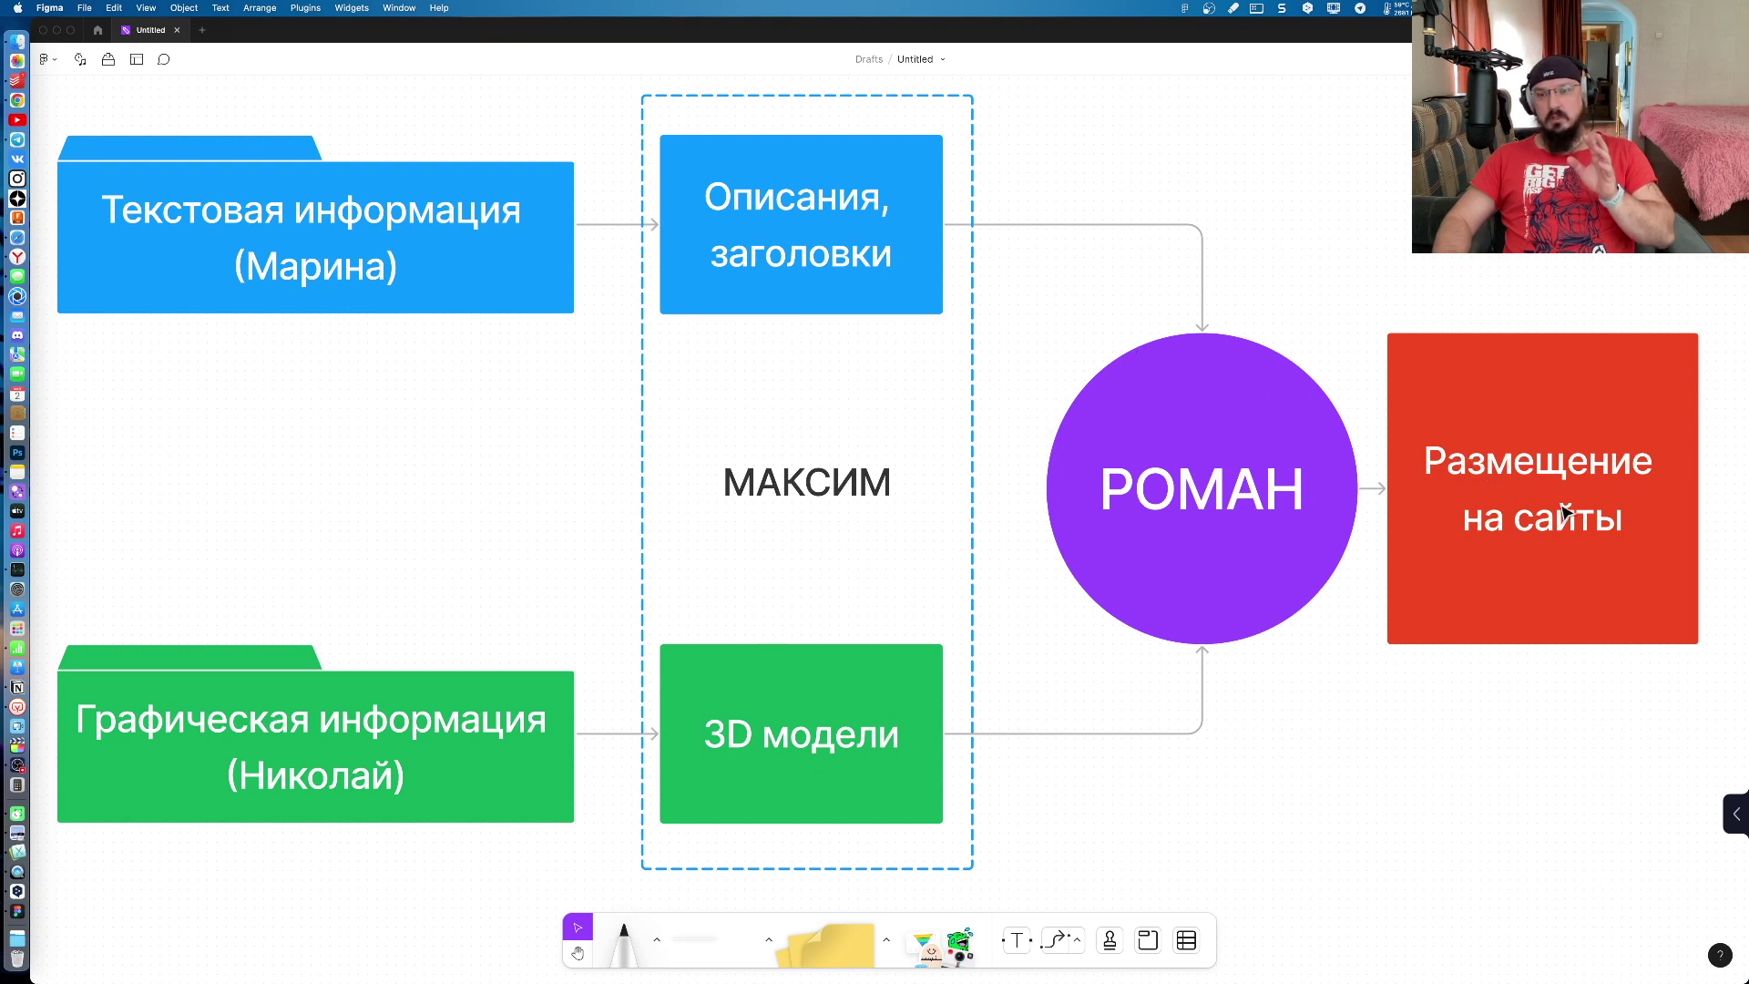
Step: Shift the red Размещение на сайты box slightly right and make it a rounded rectangle
mouse_move(1563, 504)
left_mouse_down()
mouse_move(1590, 494)
mouse_move(1548, 506)
left_mouse_up()
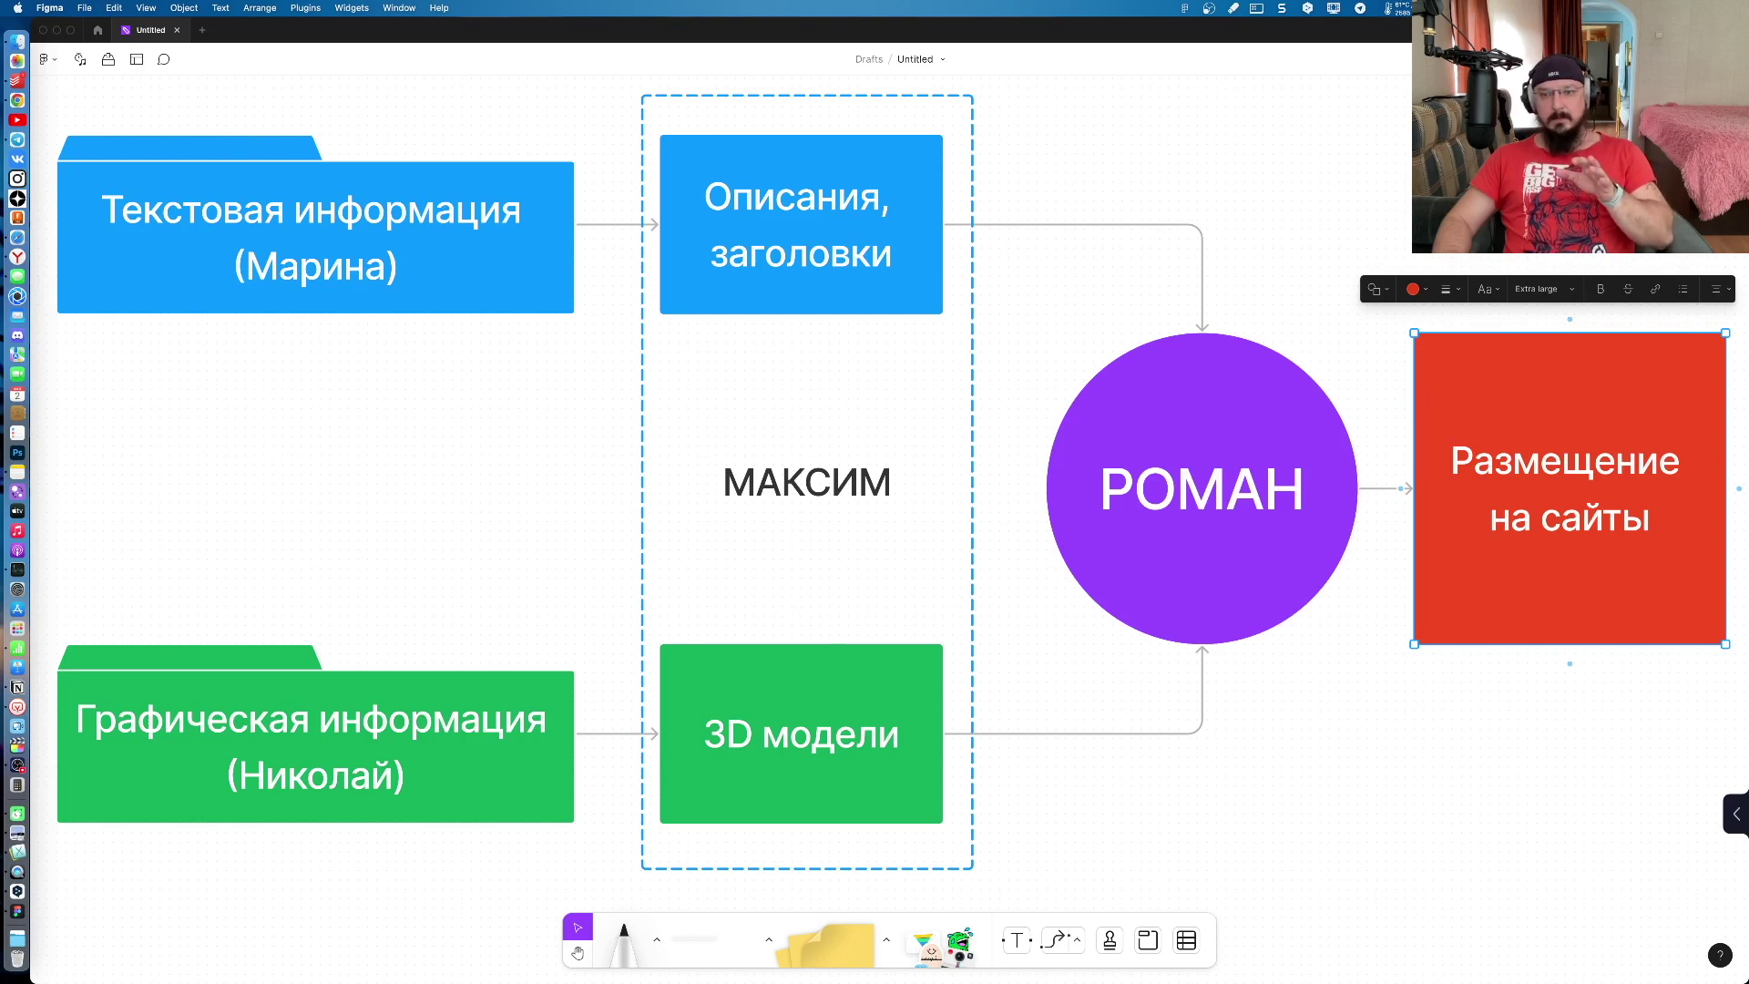
key("Escape")
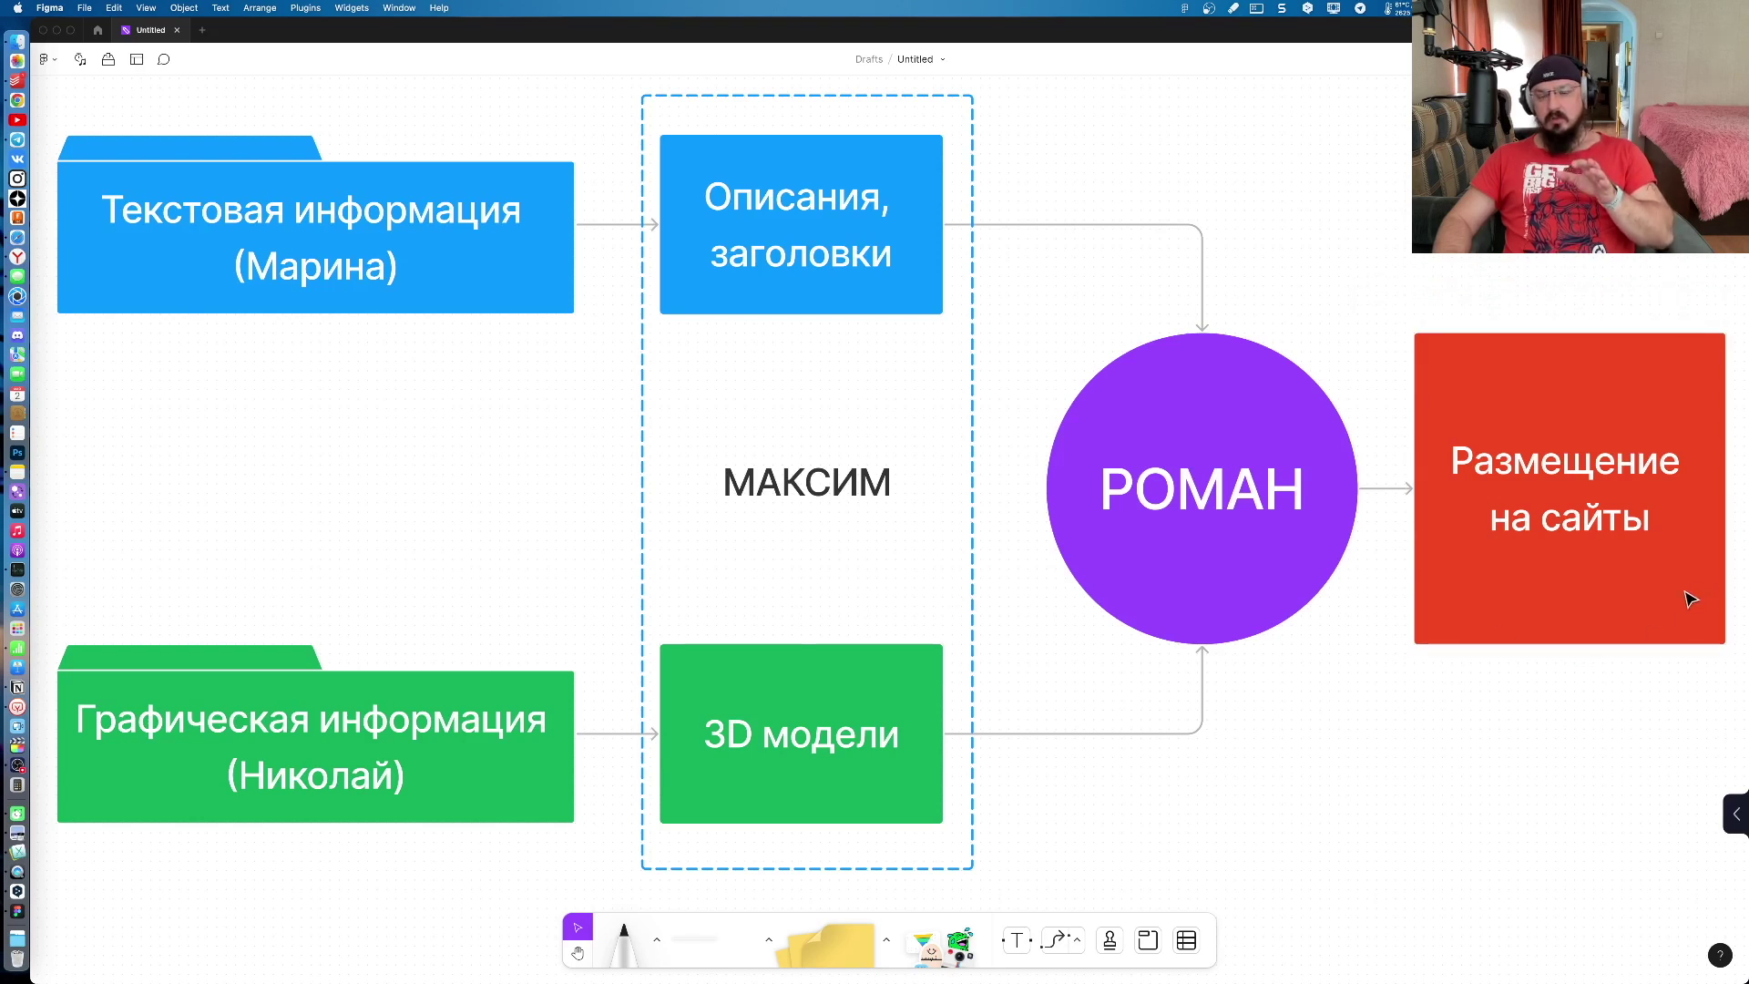
left_click(1687, 599)
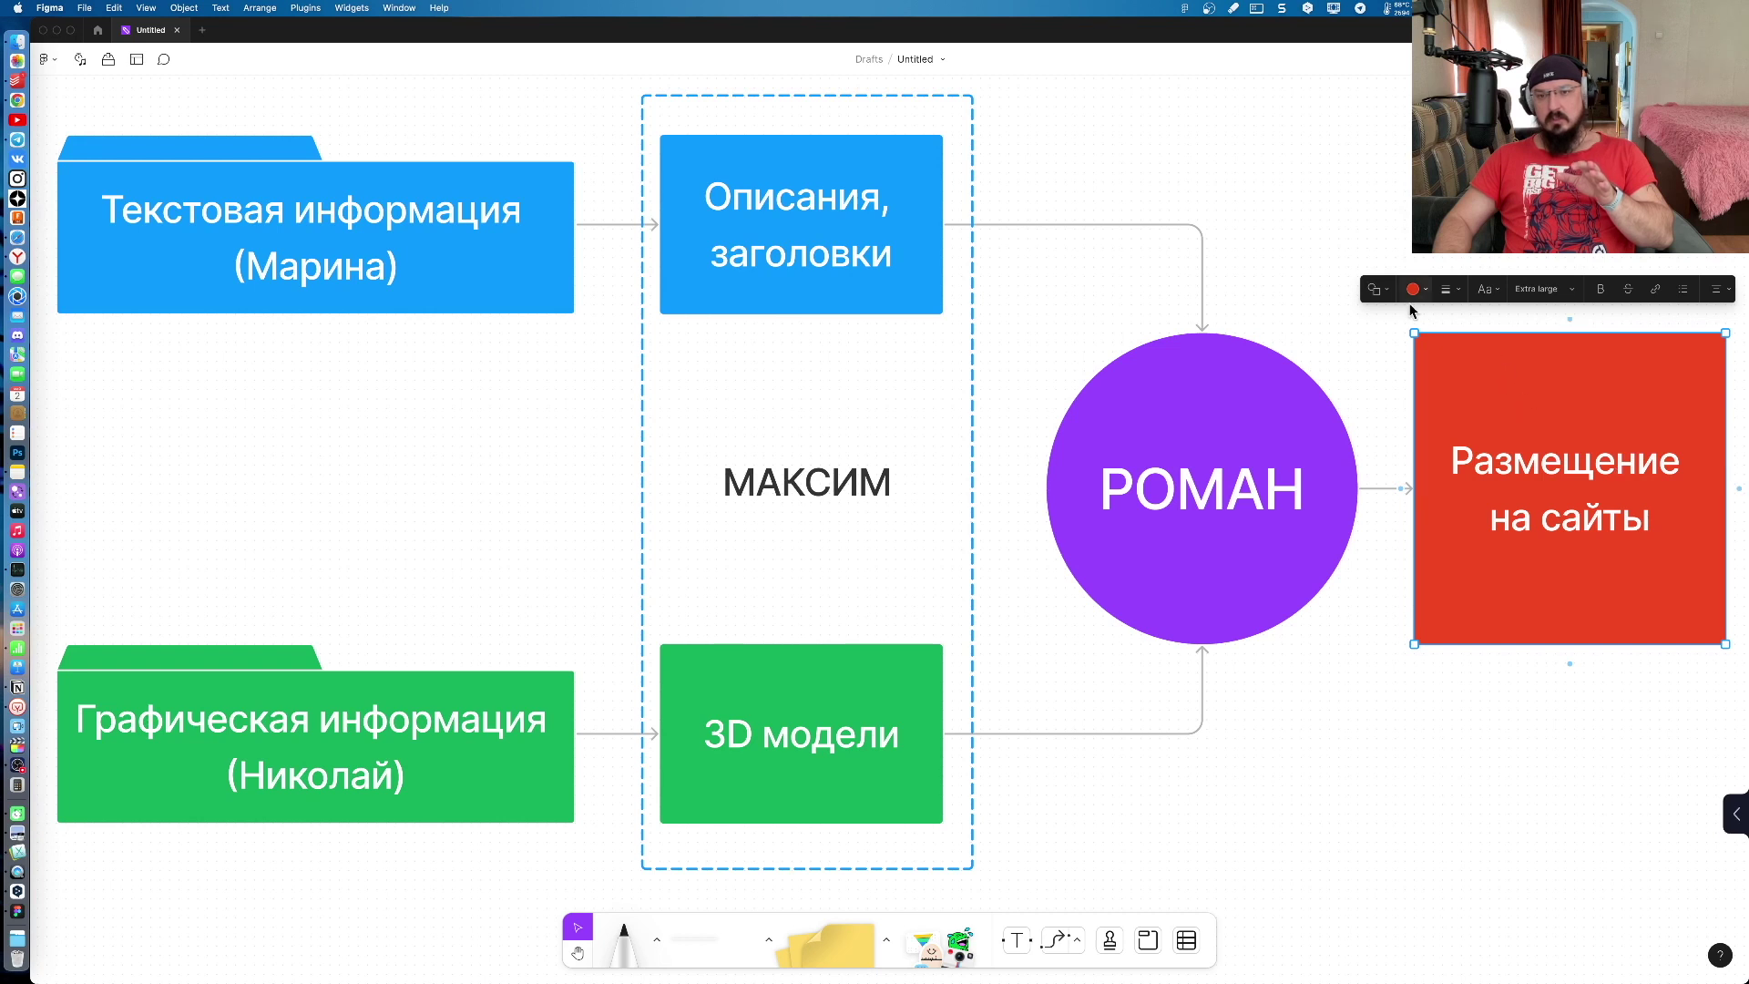
left_click(1372, 290)
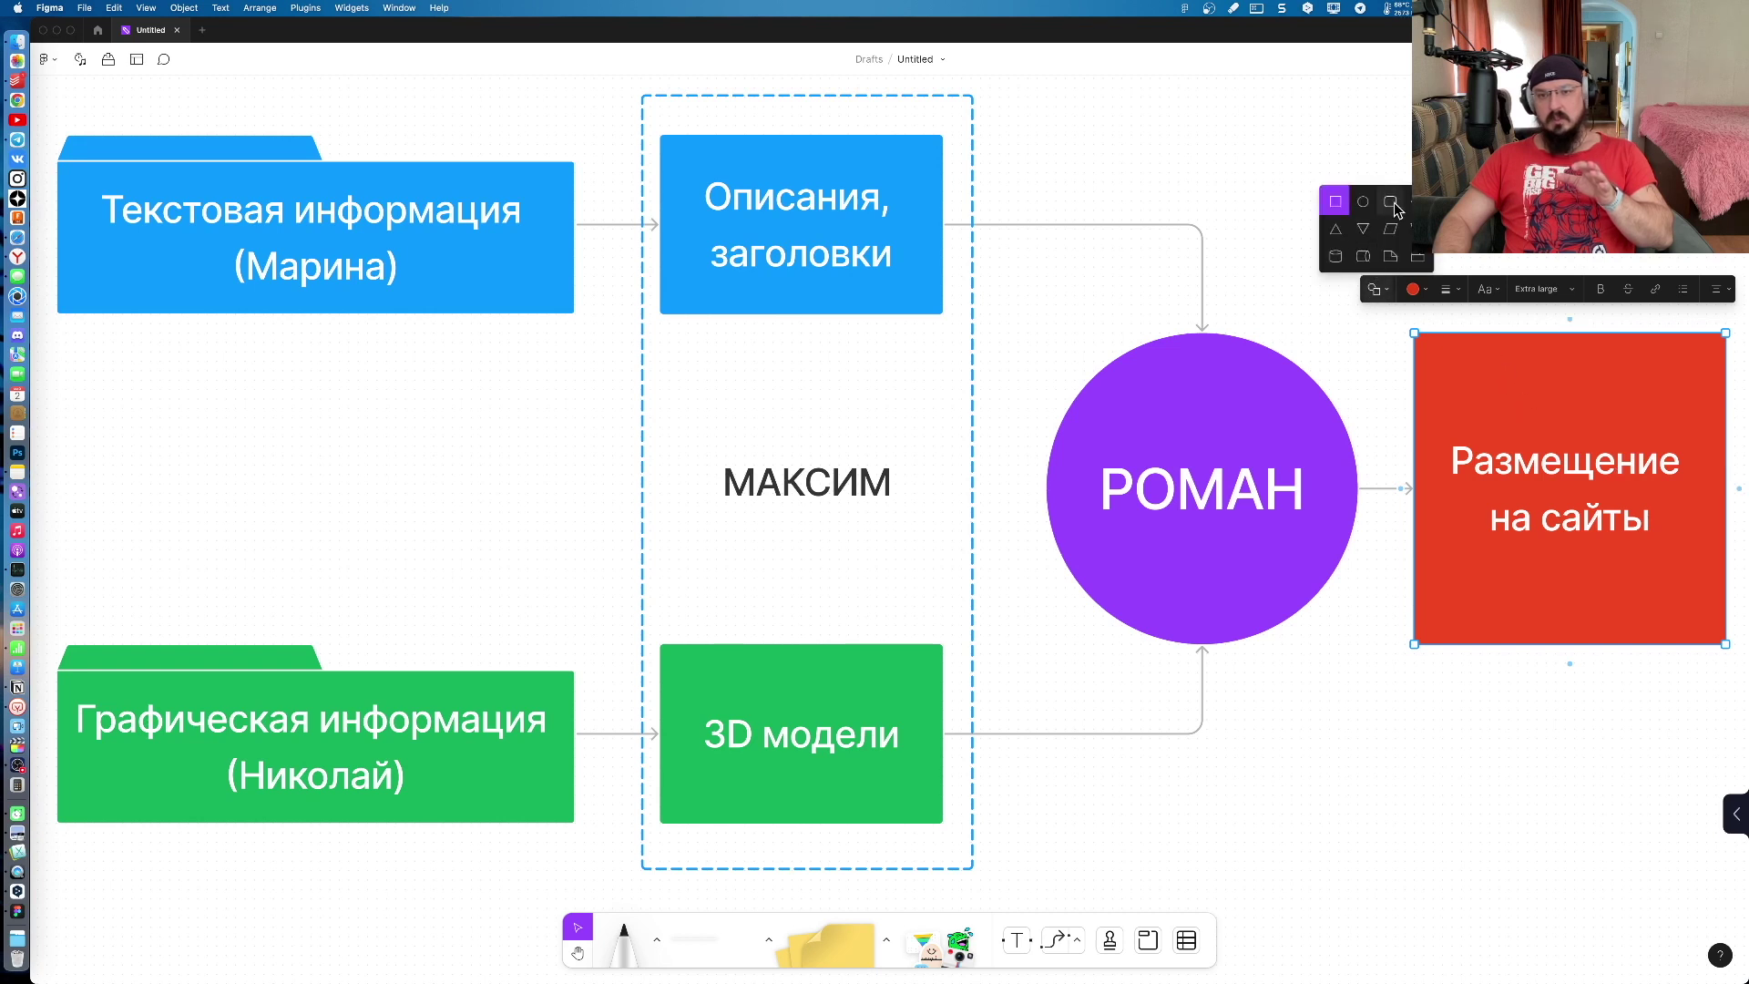
left_click(1390, 202)
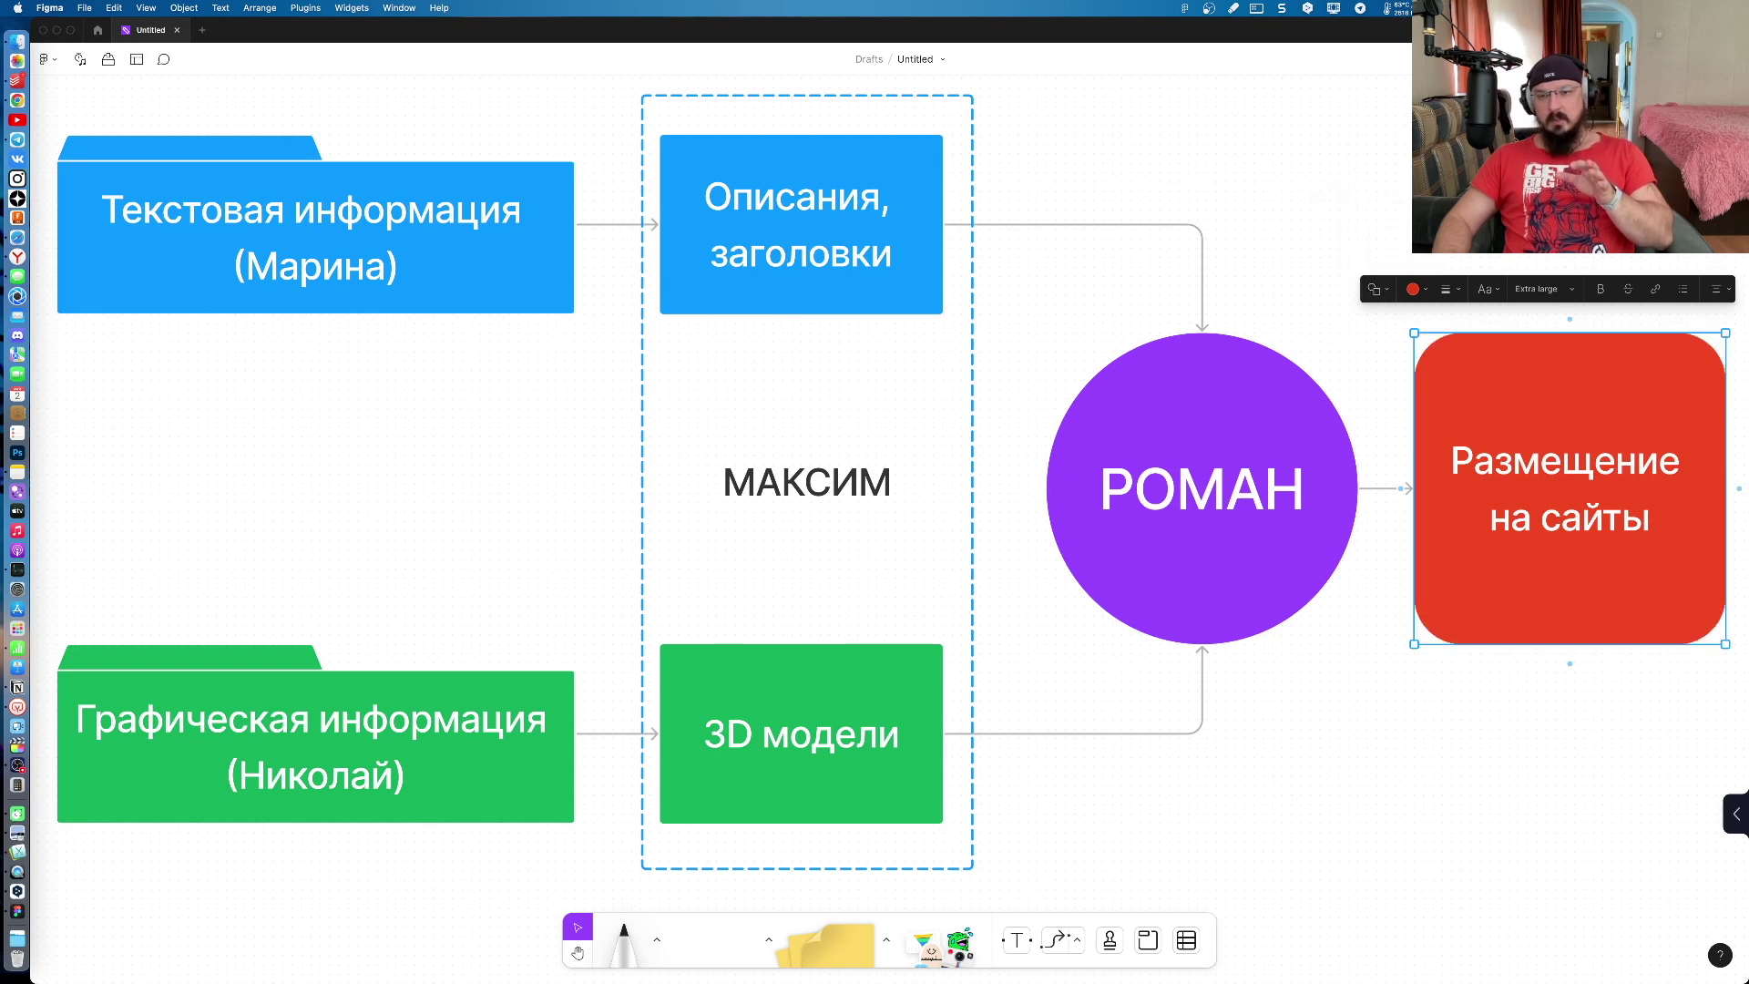
left_click(1415, 289)
key("Escape")
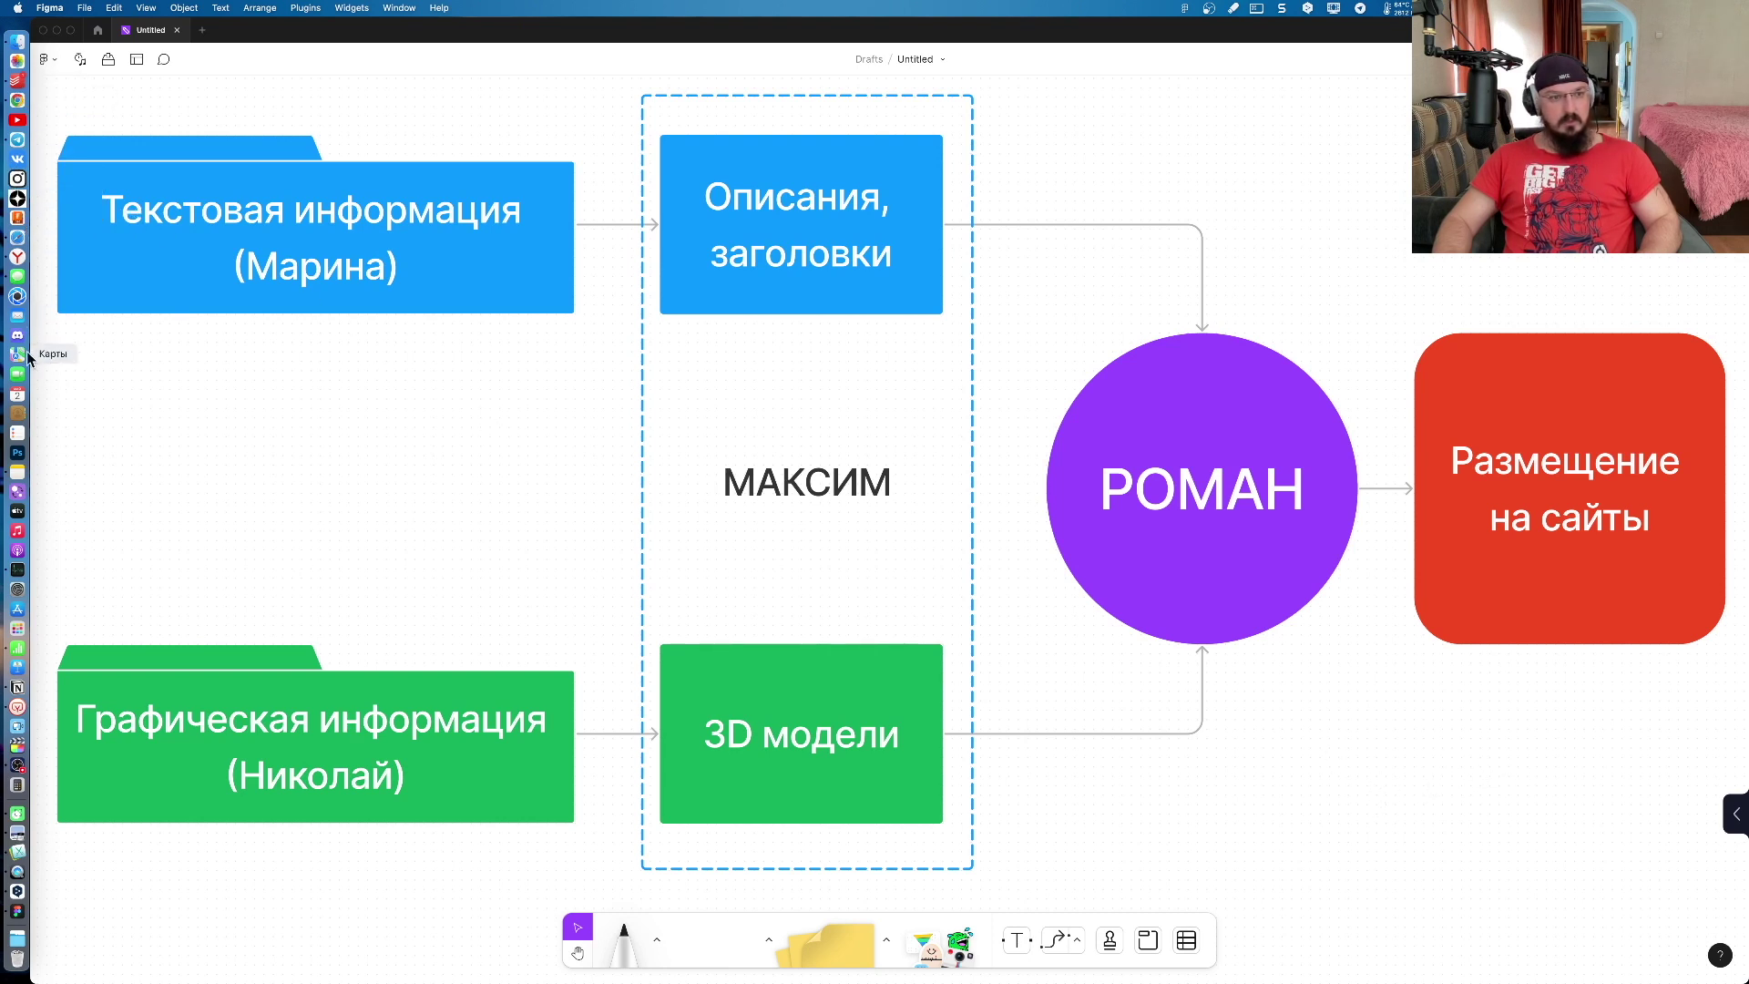
Step: Switch to Todoist and open the ЛСПД-ЕВРО ladder task on the АНТИТОК board
left_click(18, 86)
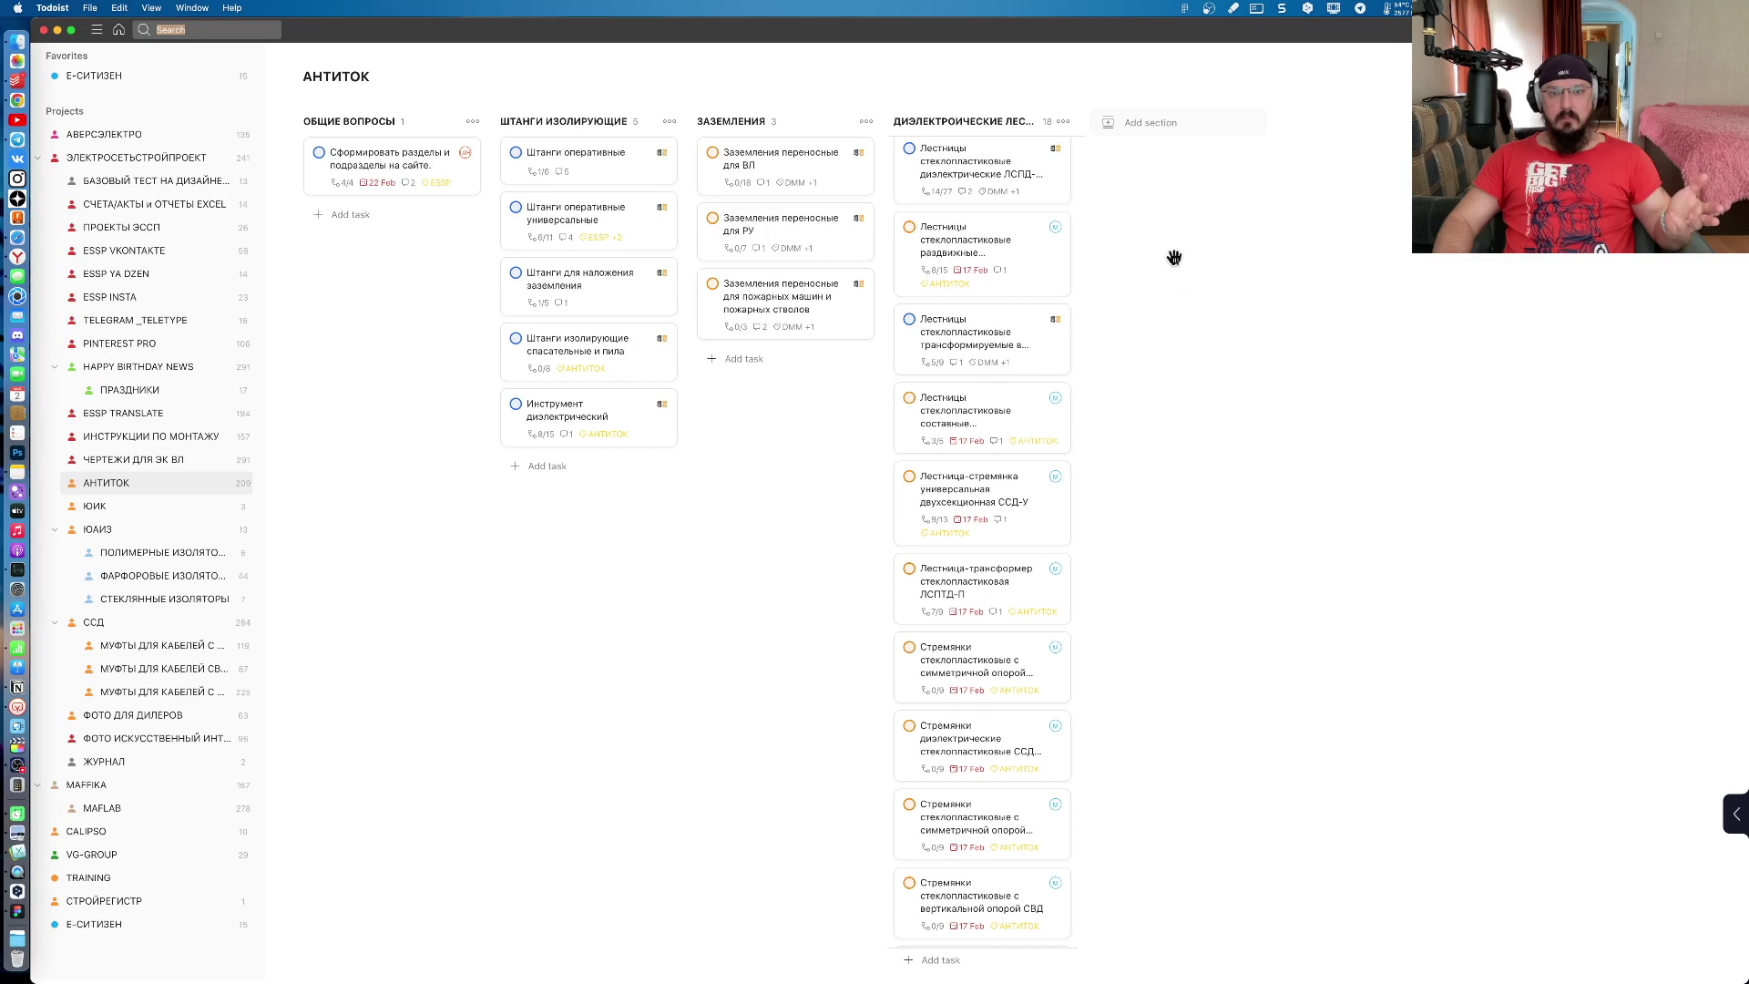
mouse_move(981, 171)
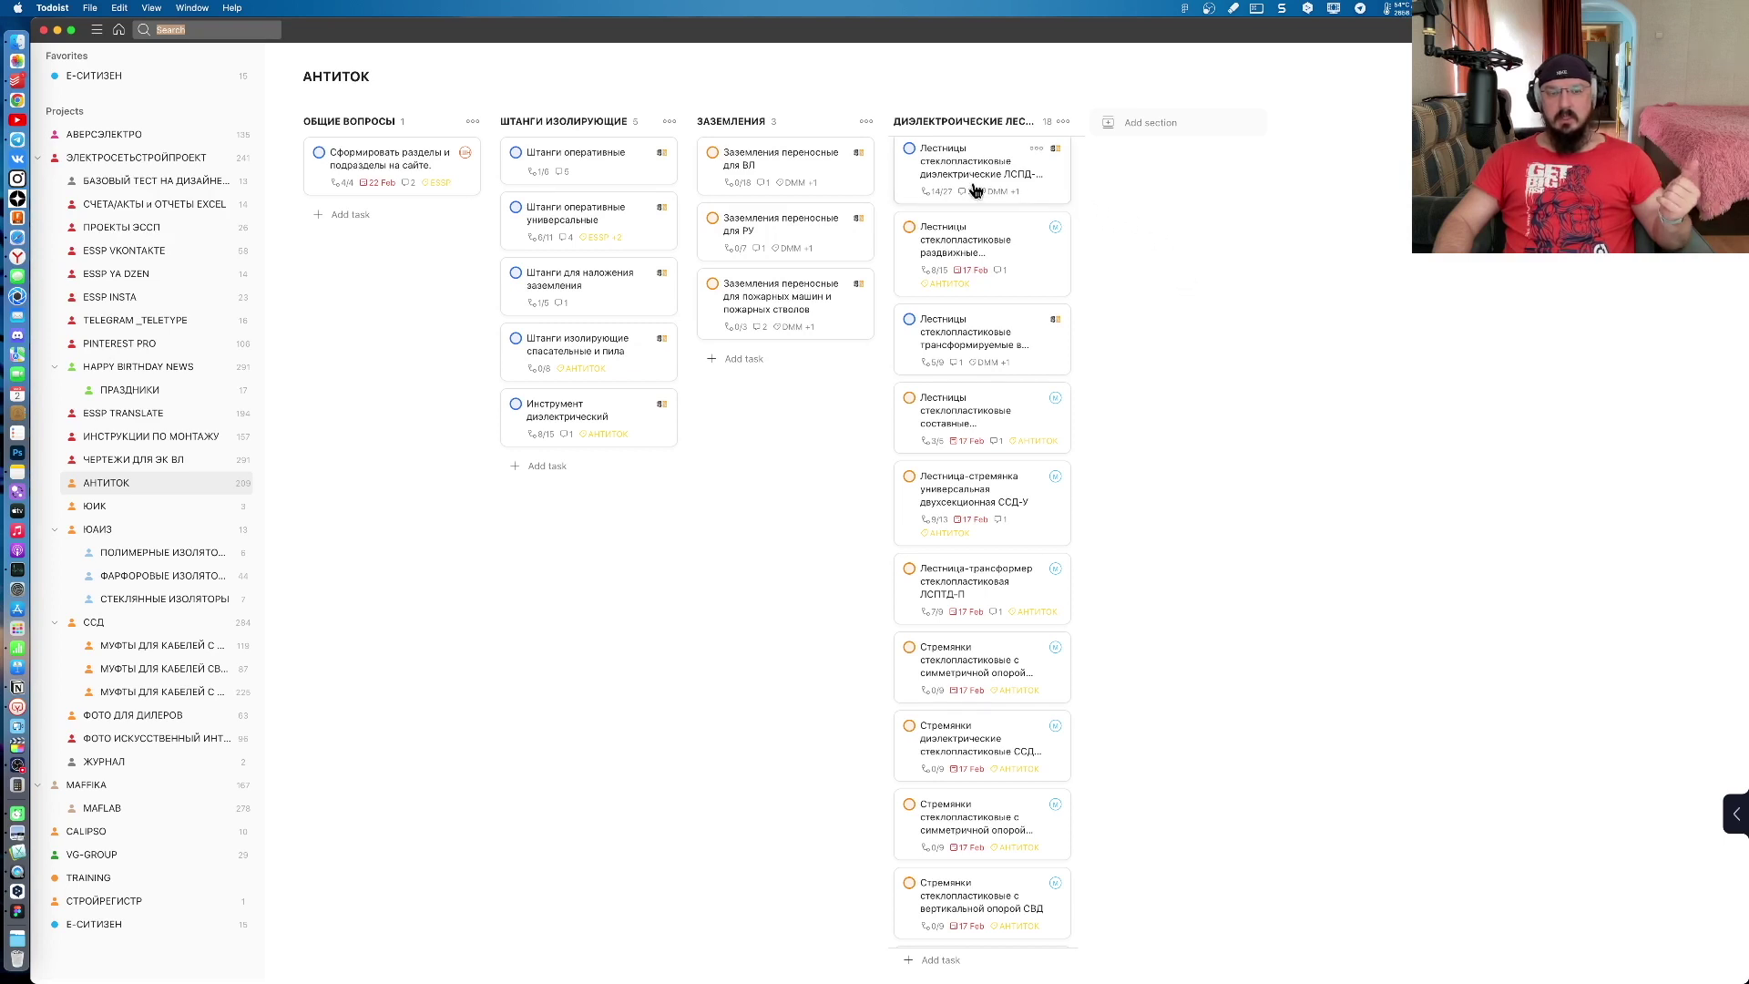
left_click(1048, 200)
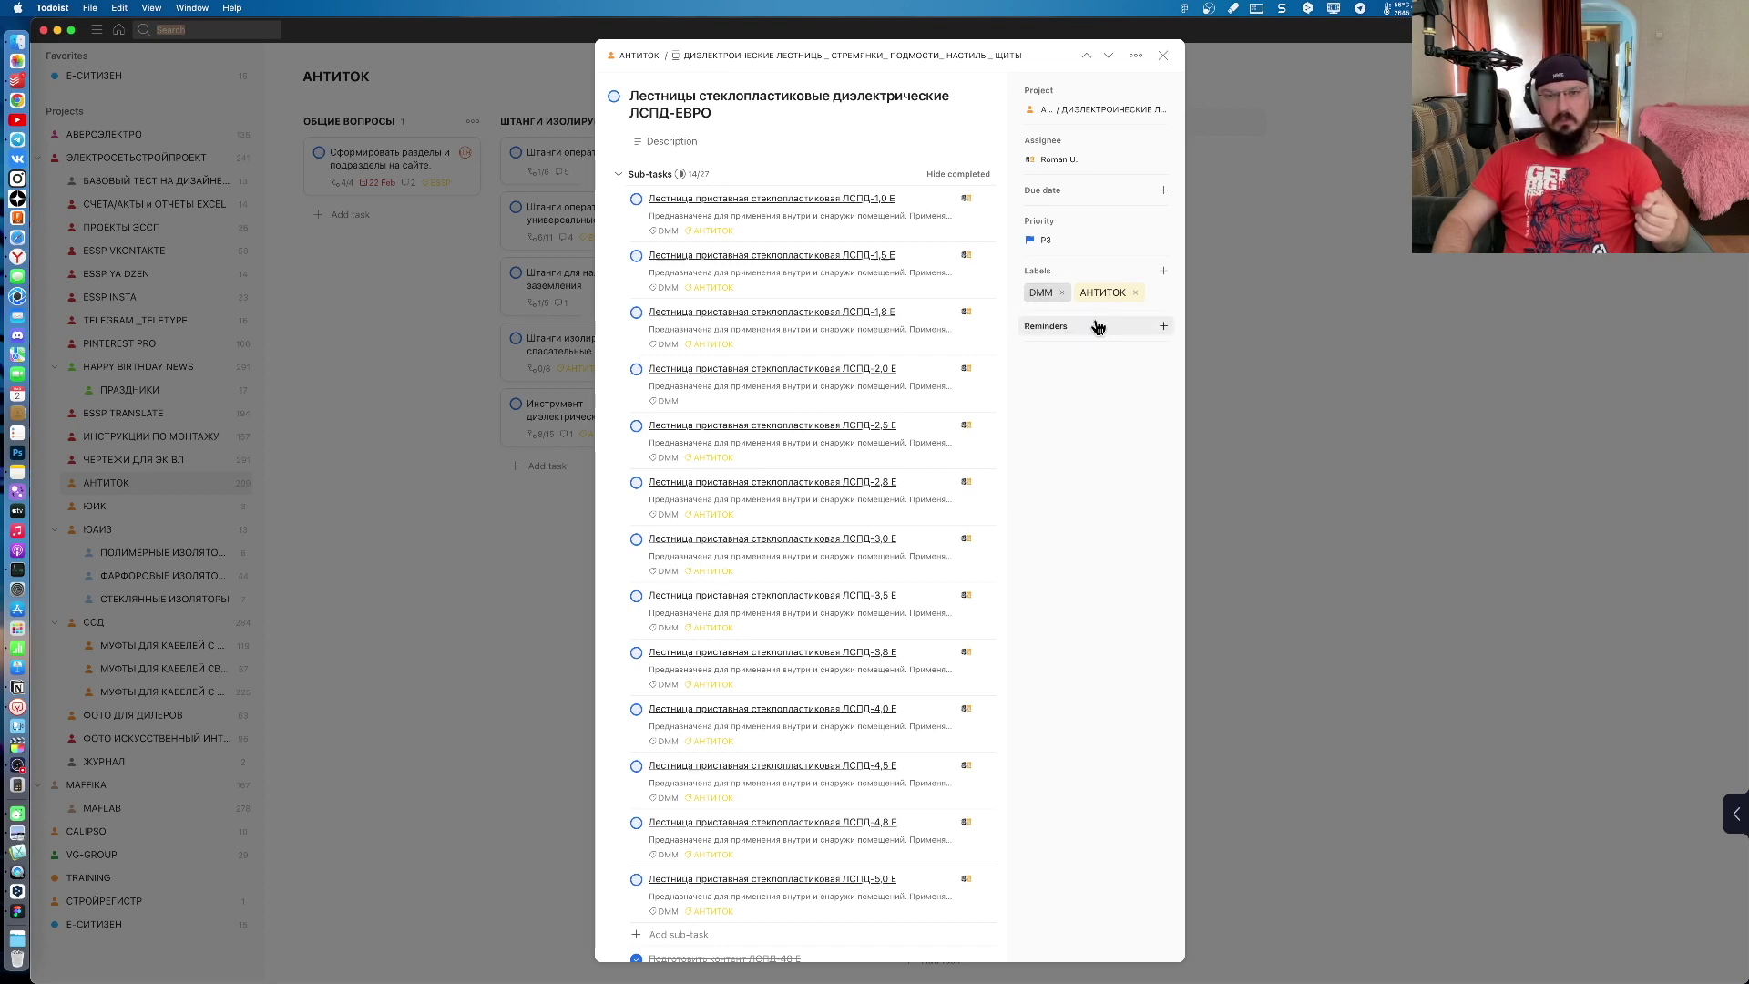
Step: Browse the ЛСПД-ЕВРО task's label list and close it, keeping labels DMM and АНТИТОК
left_click(1145, 278)
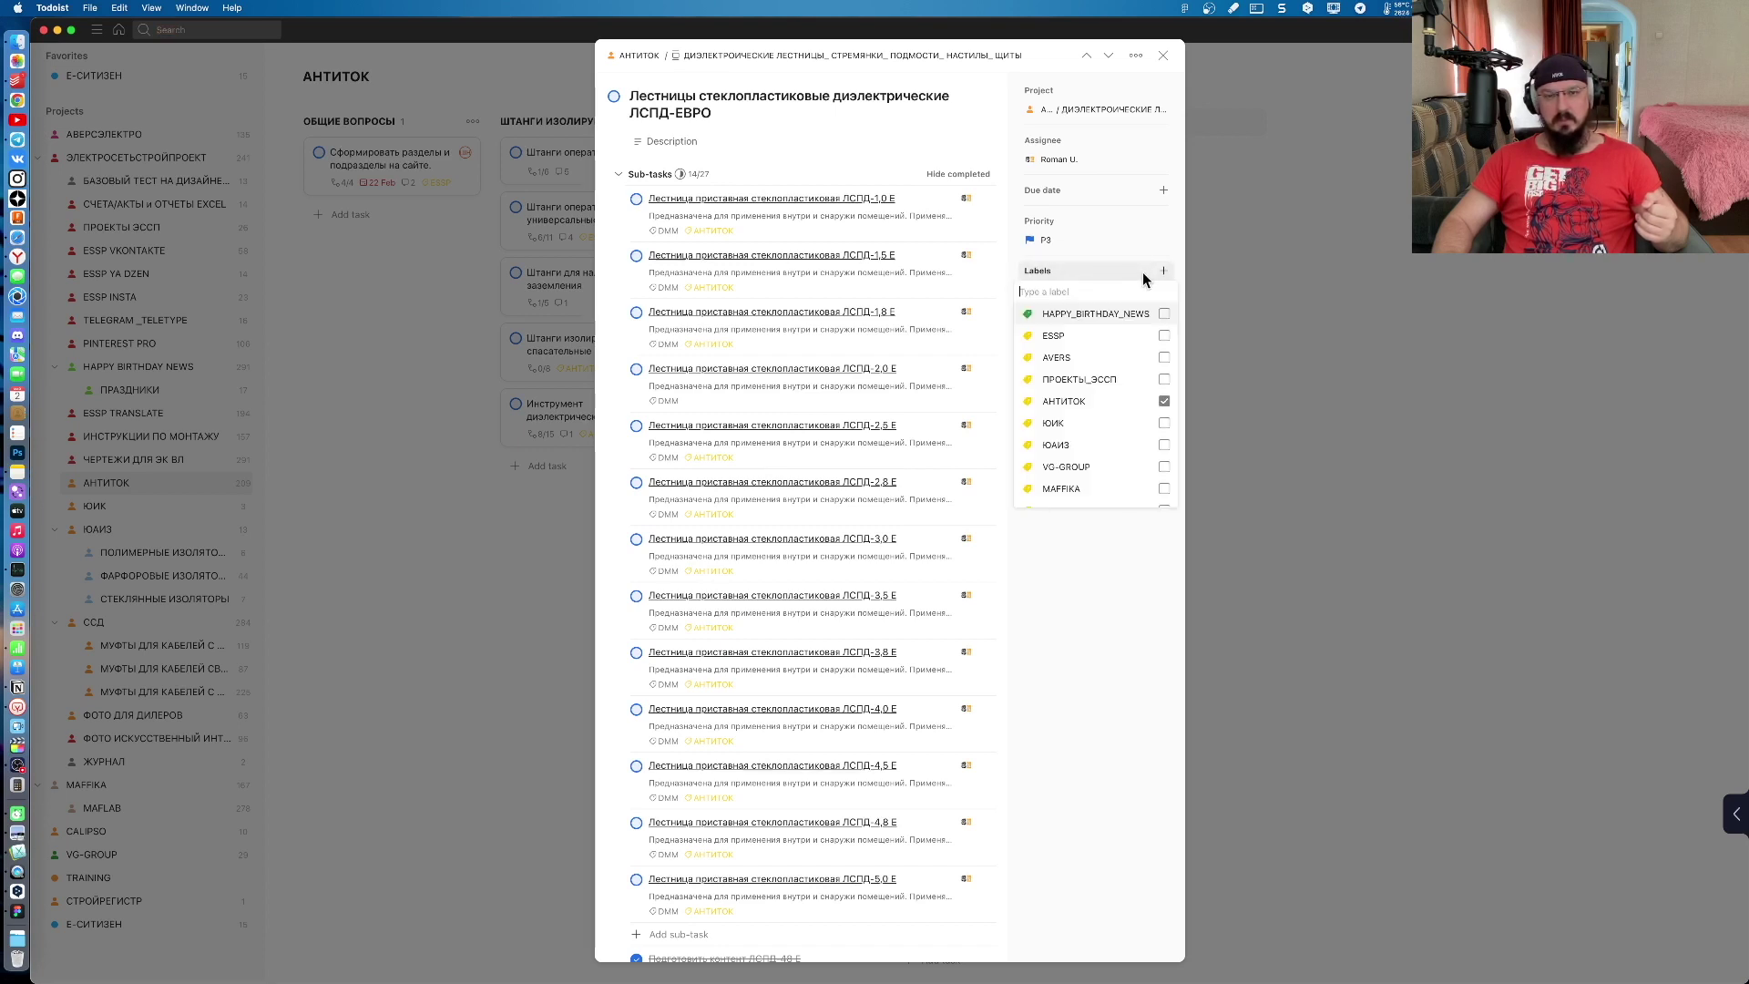
scroll(1084, 383, "down", 2)
scroll(1083, 401, "down", 3)
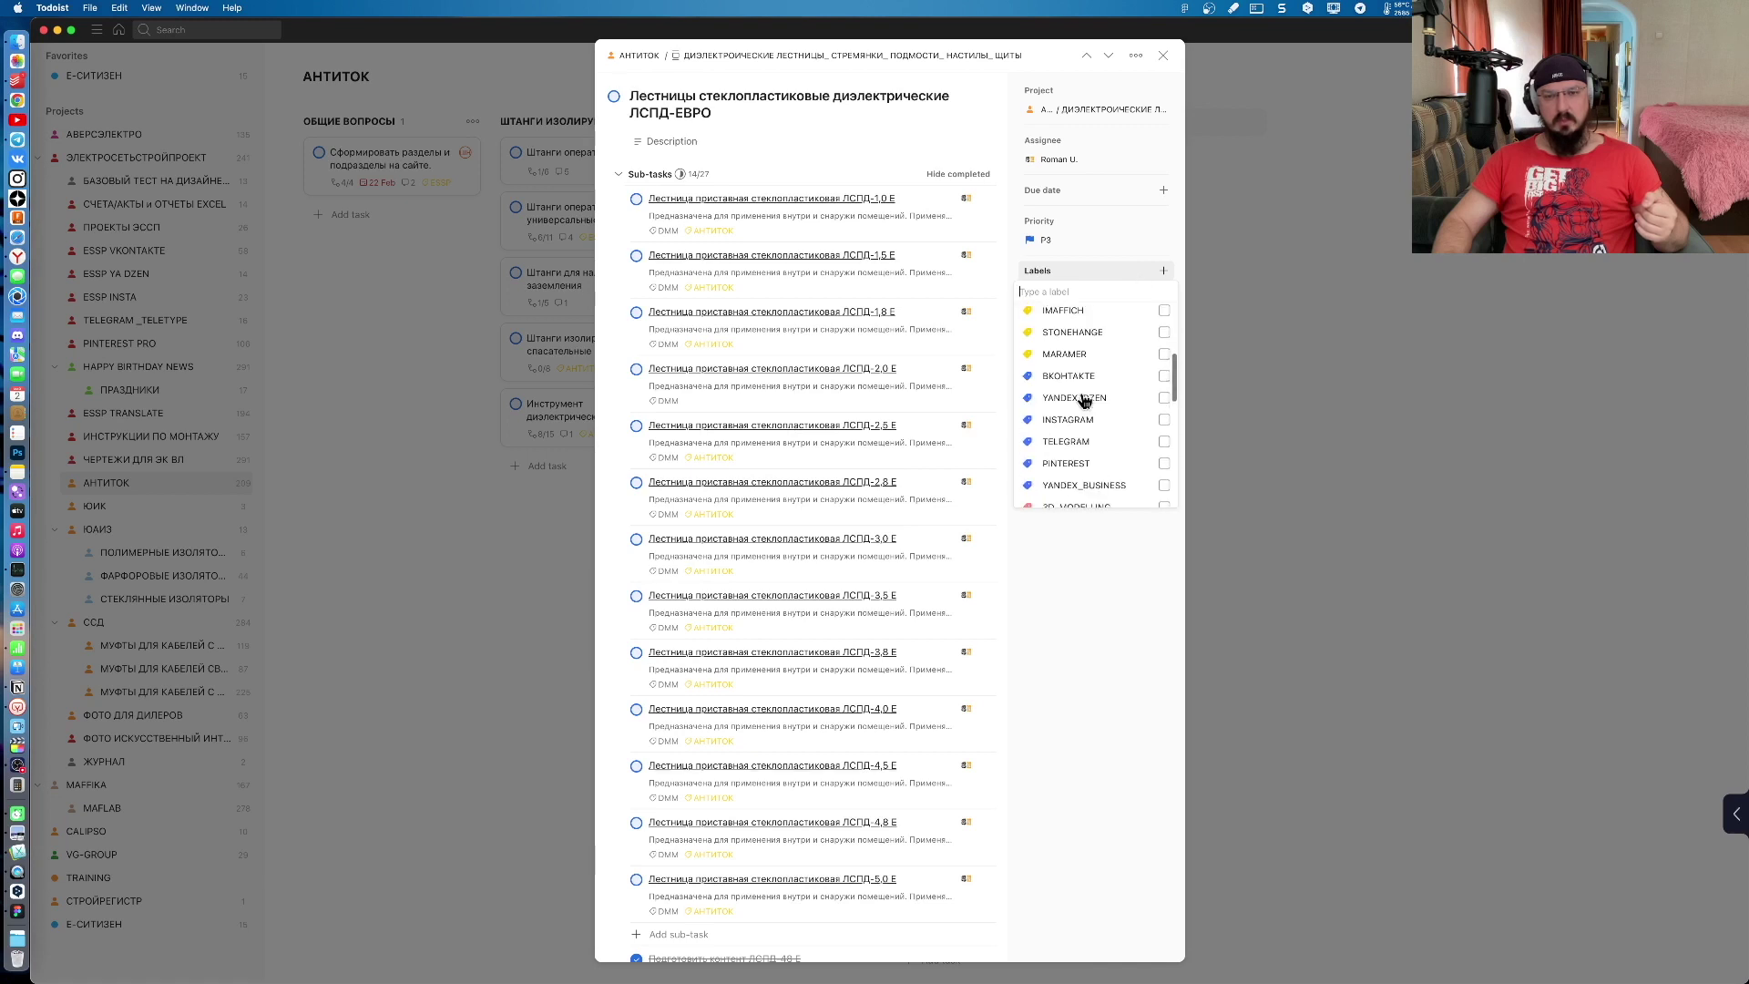
scroll(1084, 401, "up", 5)
left_click(1083, 401)
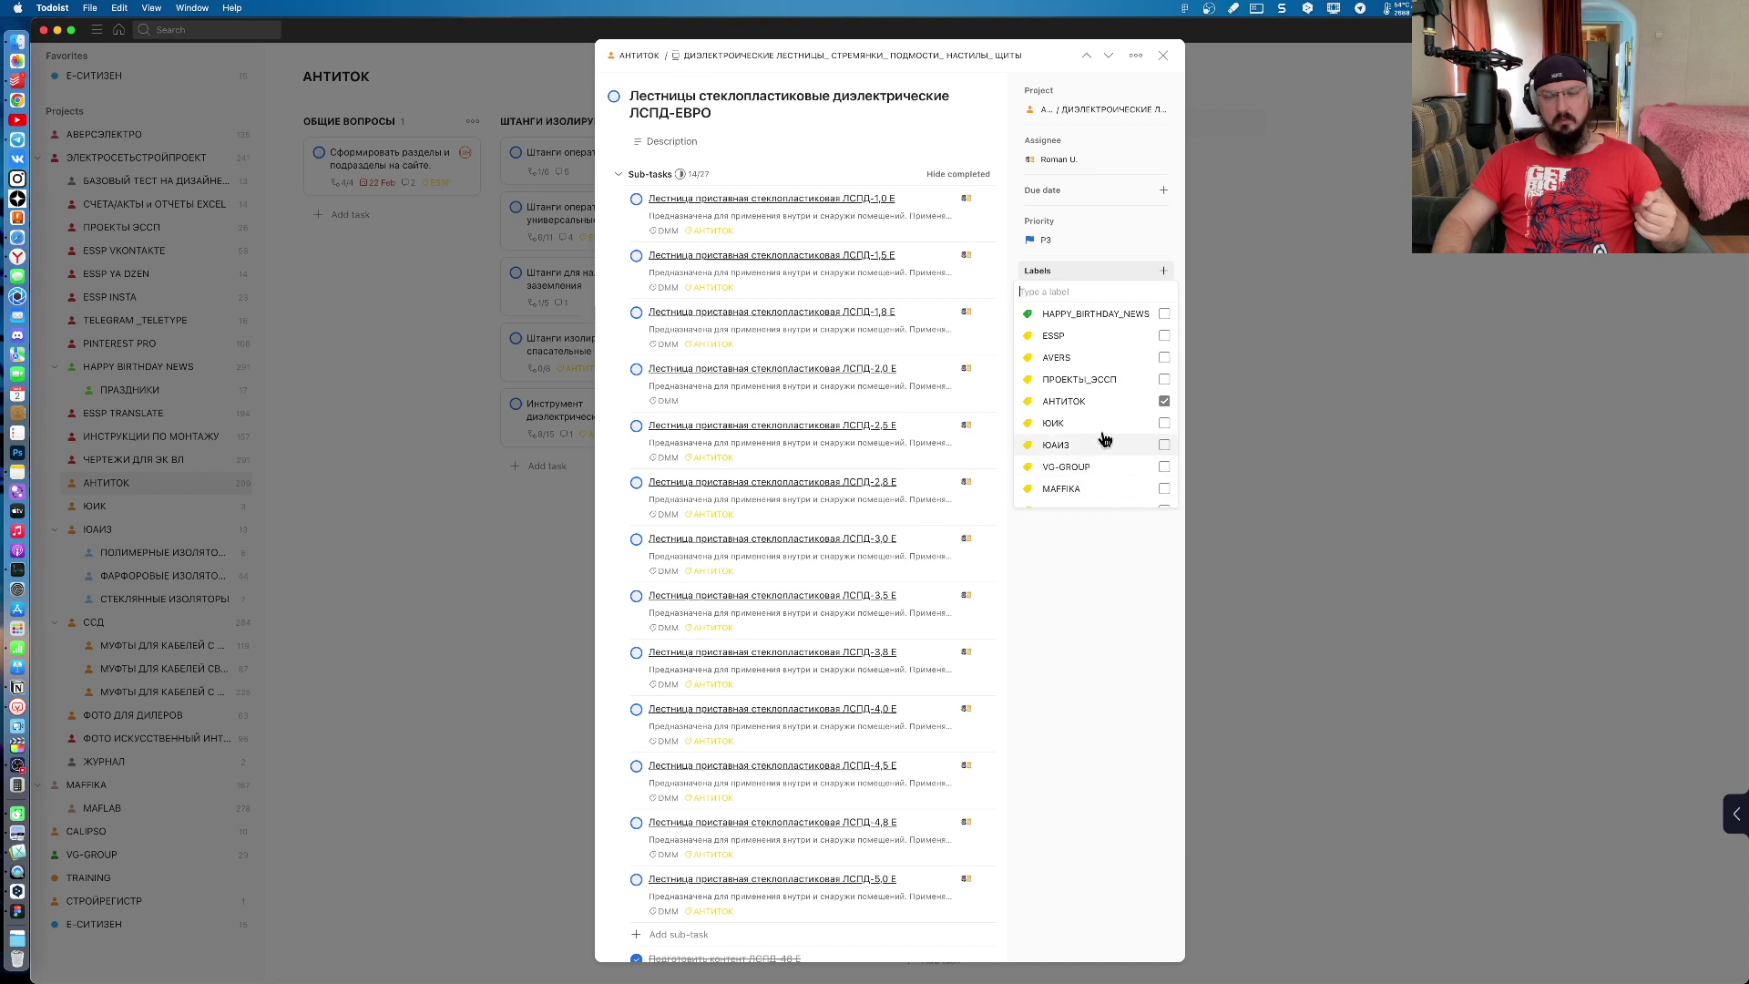
scroll(1079, 391, "down", 2)
scroll(1079, 401, "down", 3)
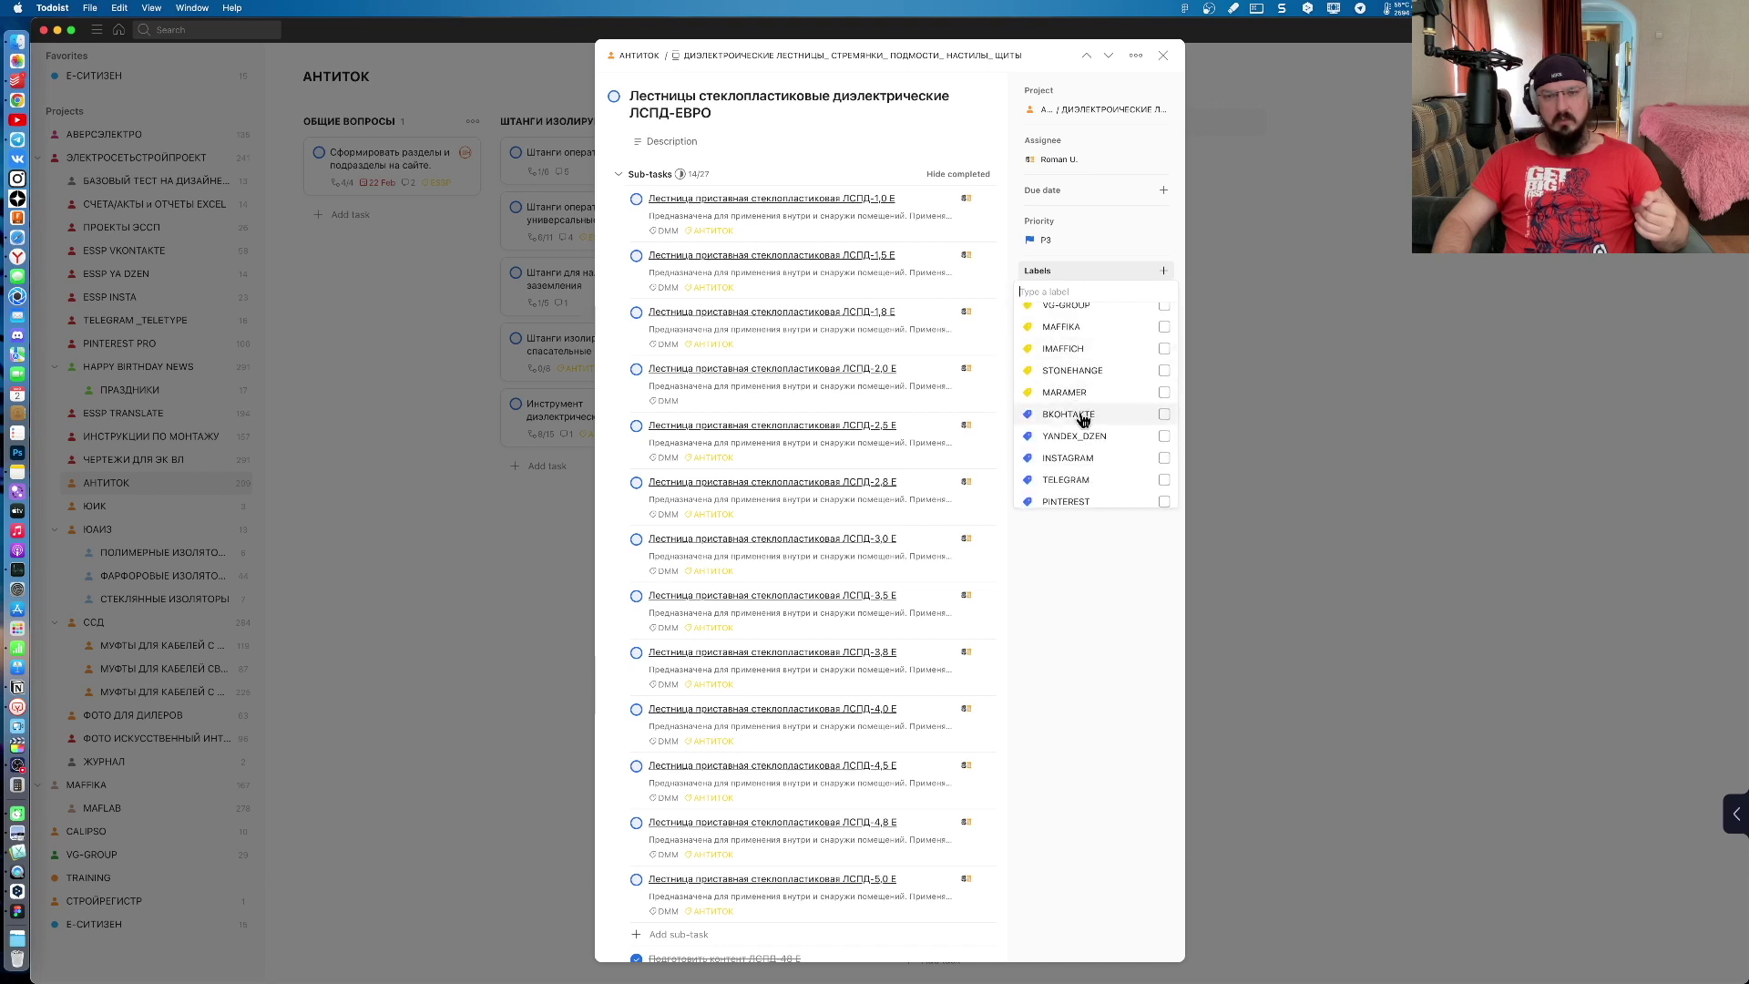
scroll(1079, 406, "down", 3)
scroll(1082, 455, "down", 3)
scroll(1082, 482, "down", 3)
scroll(1080, 481, "down", 3)
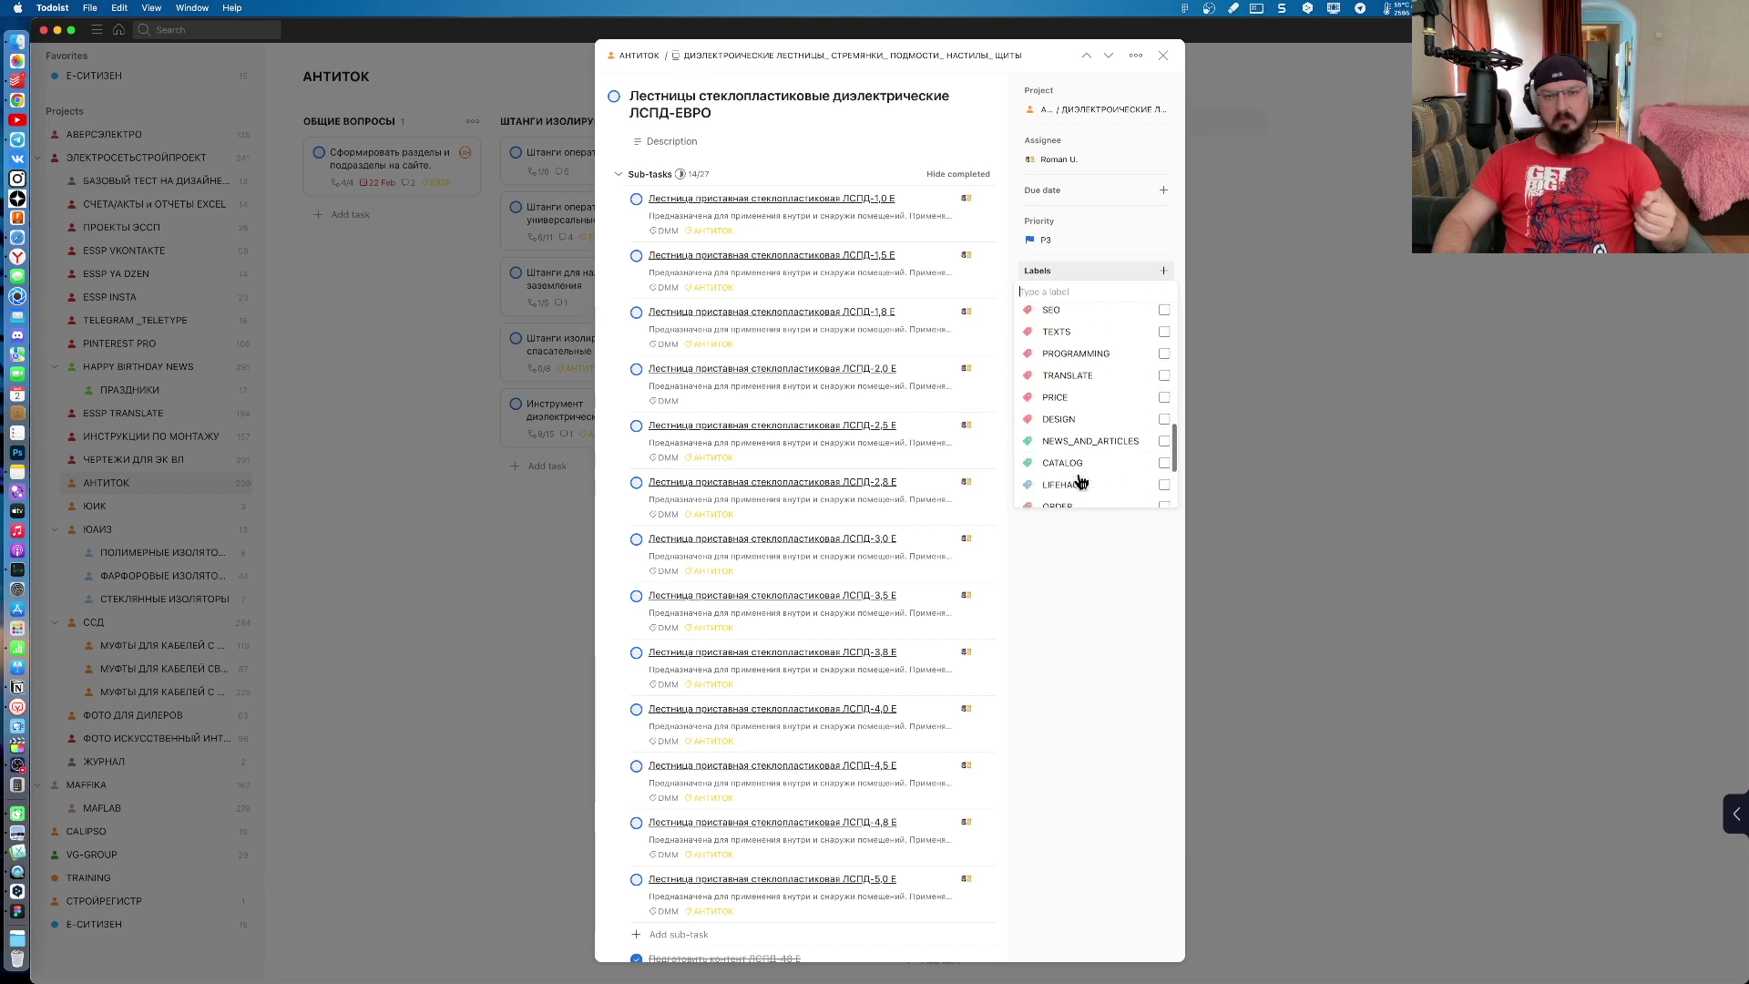
scroll(1080, 455, "up", 5)
scroll(1077, 392, "up", 10)
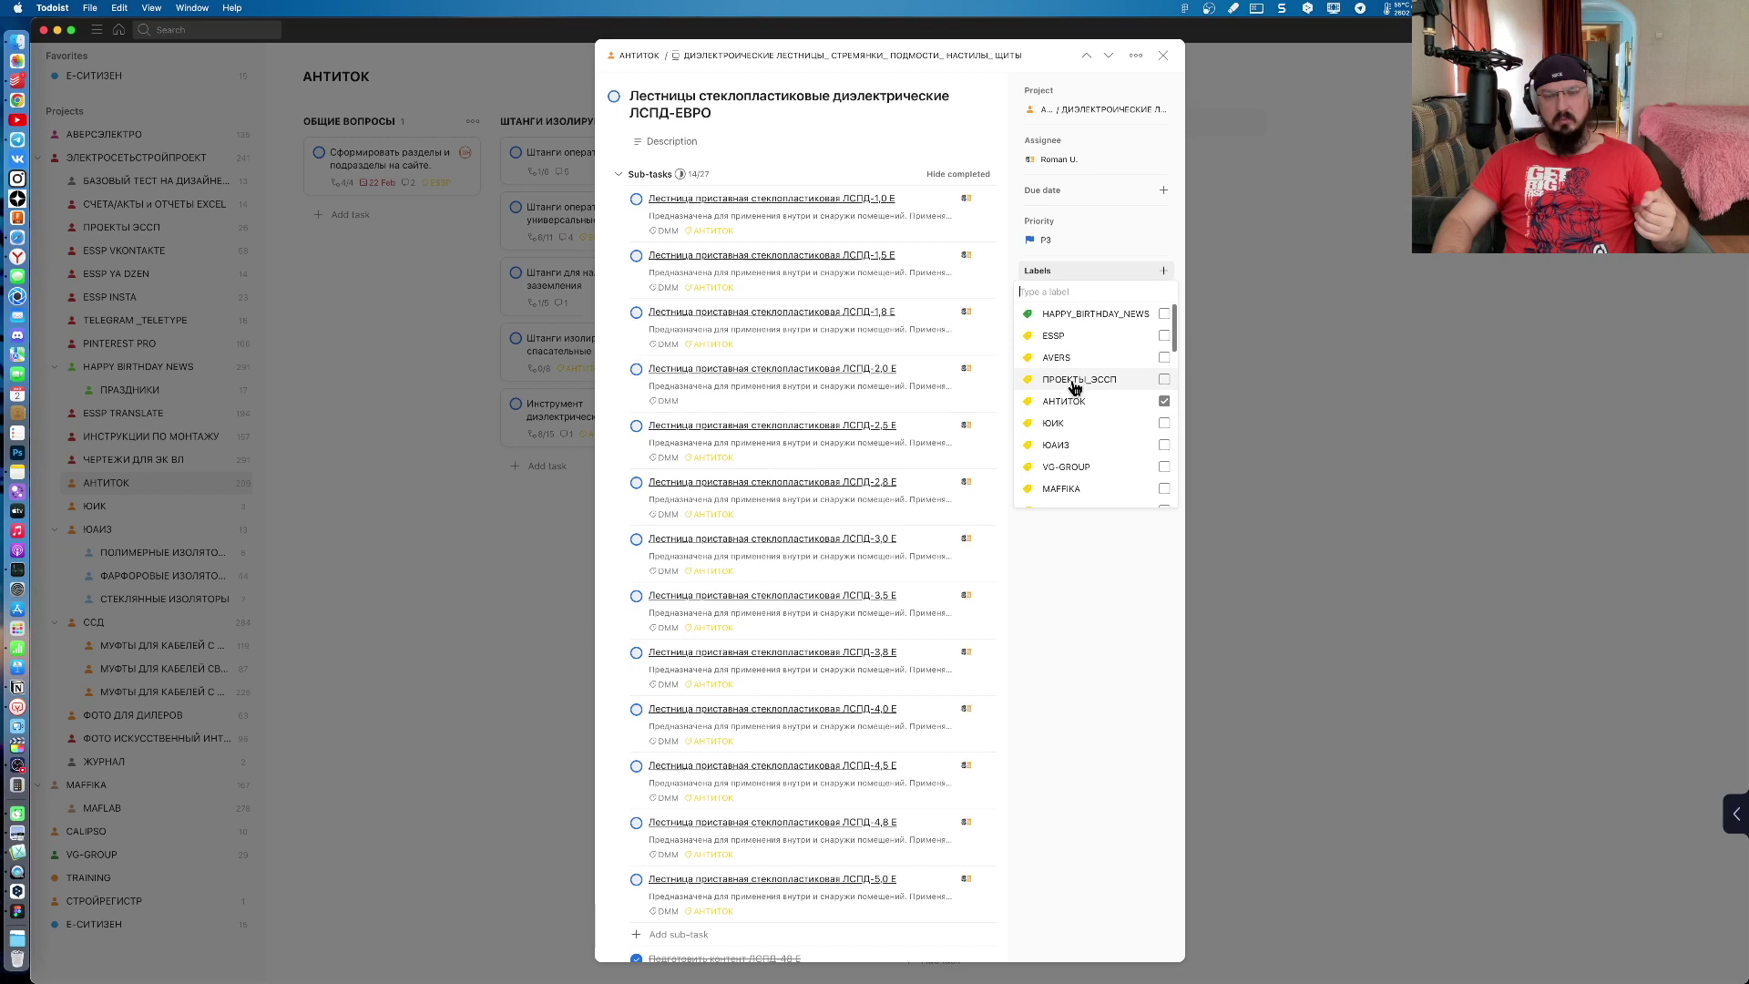
left_click(1073, 605)
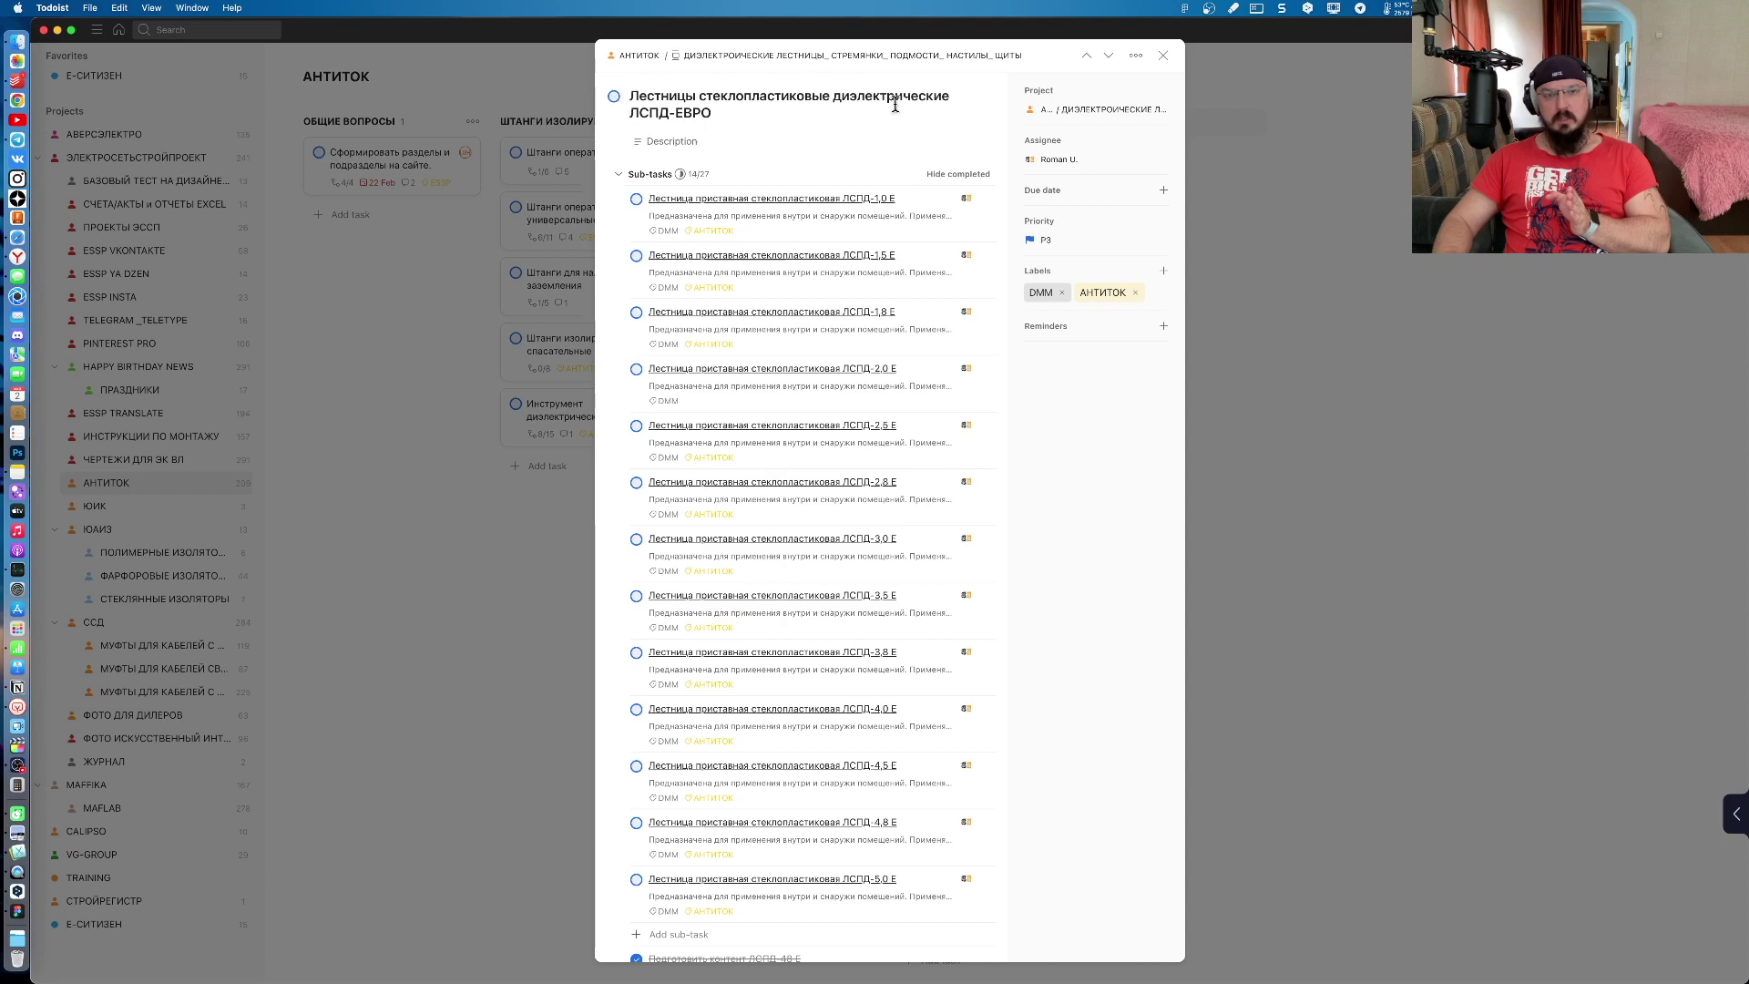
Step: Close and reopen the ЛСПД-ЕВРО ladder task's details over the АНТИТОК board
left_click(1264, 184)
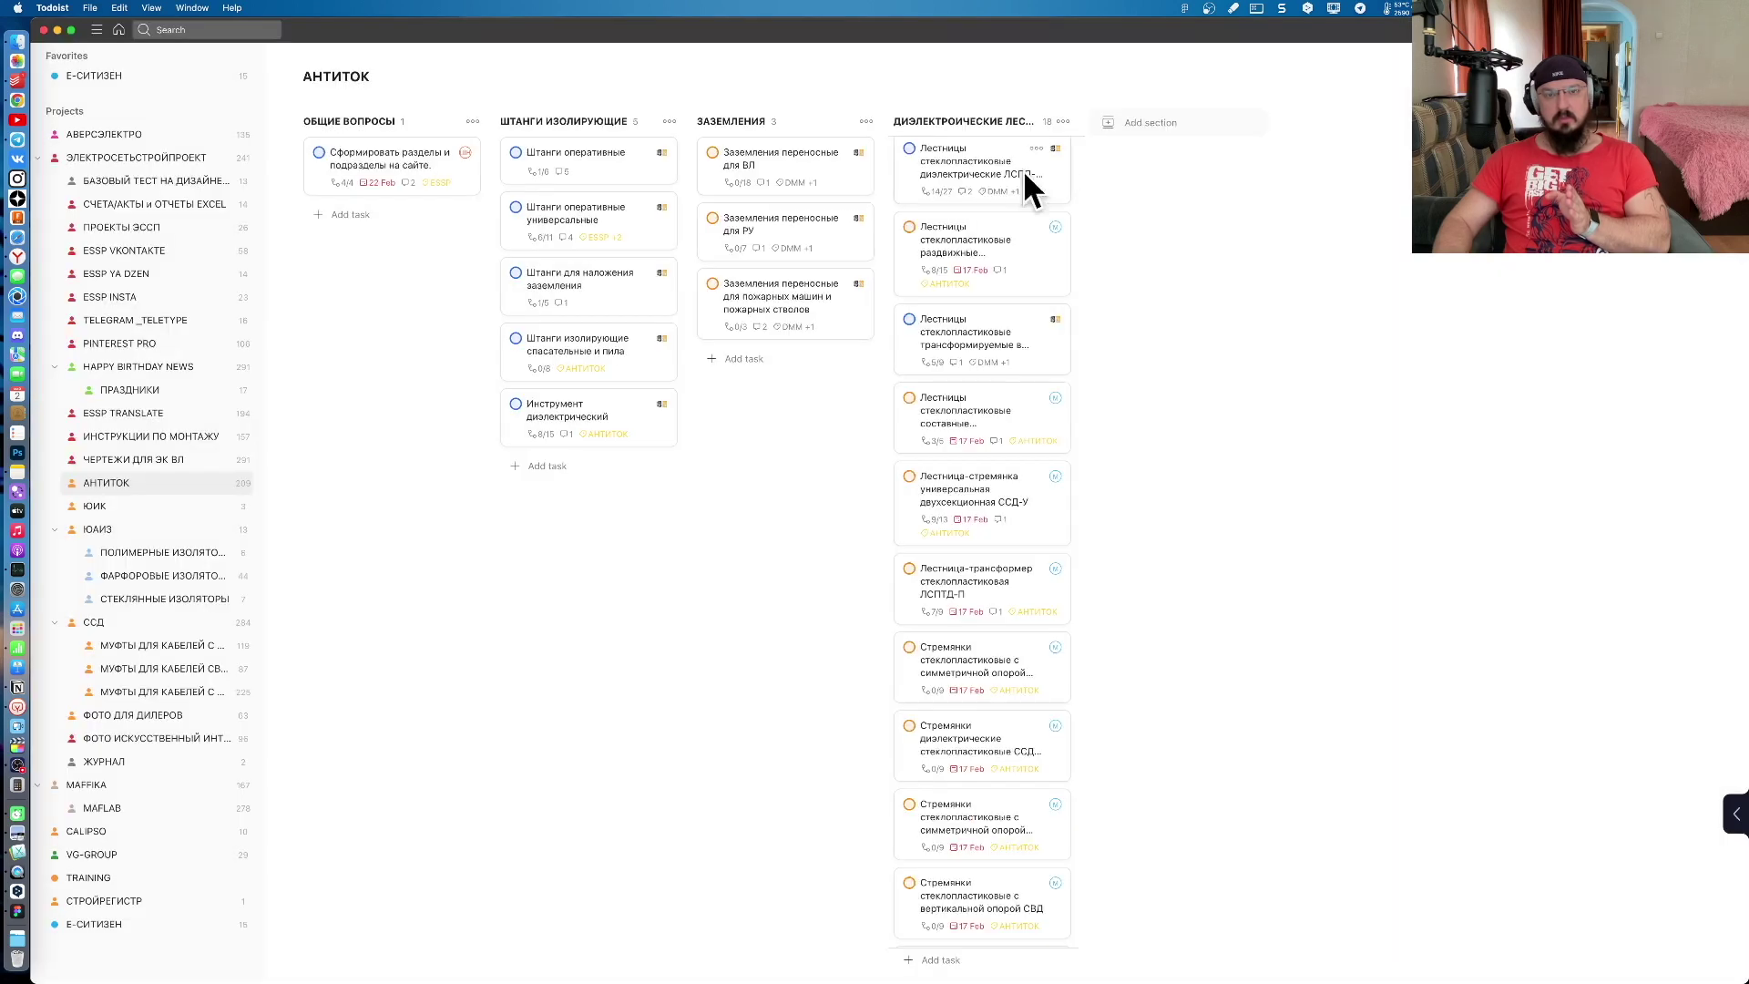
left_click(1020, 164)
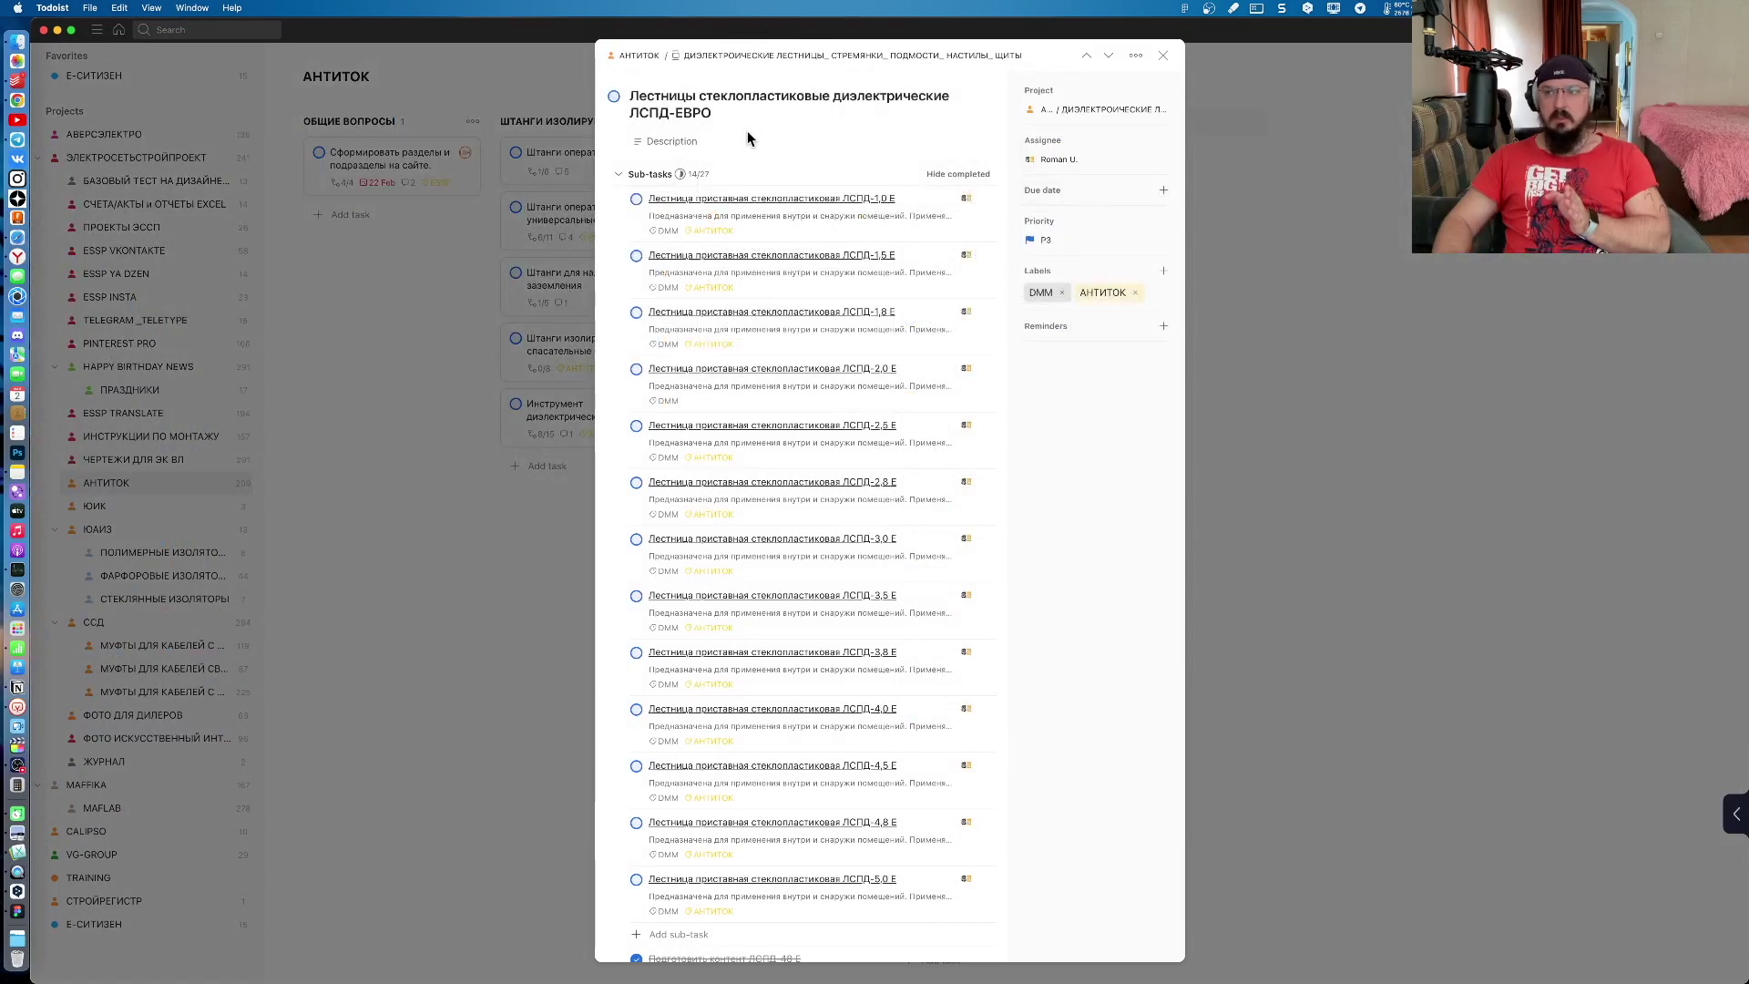
left_click(1237, 195)
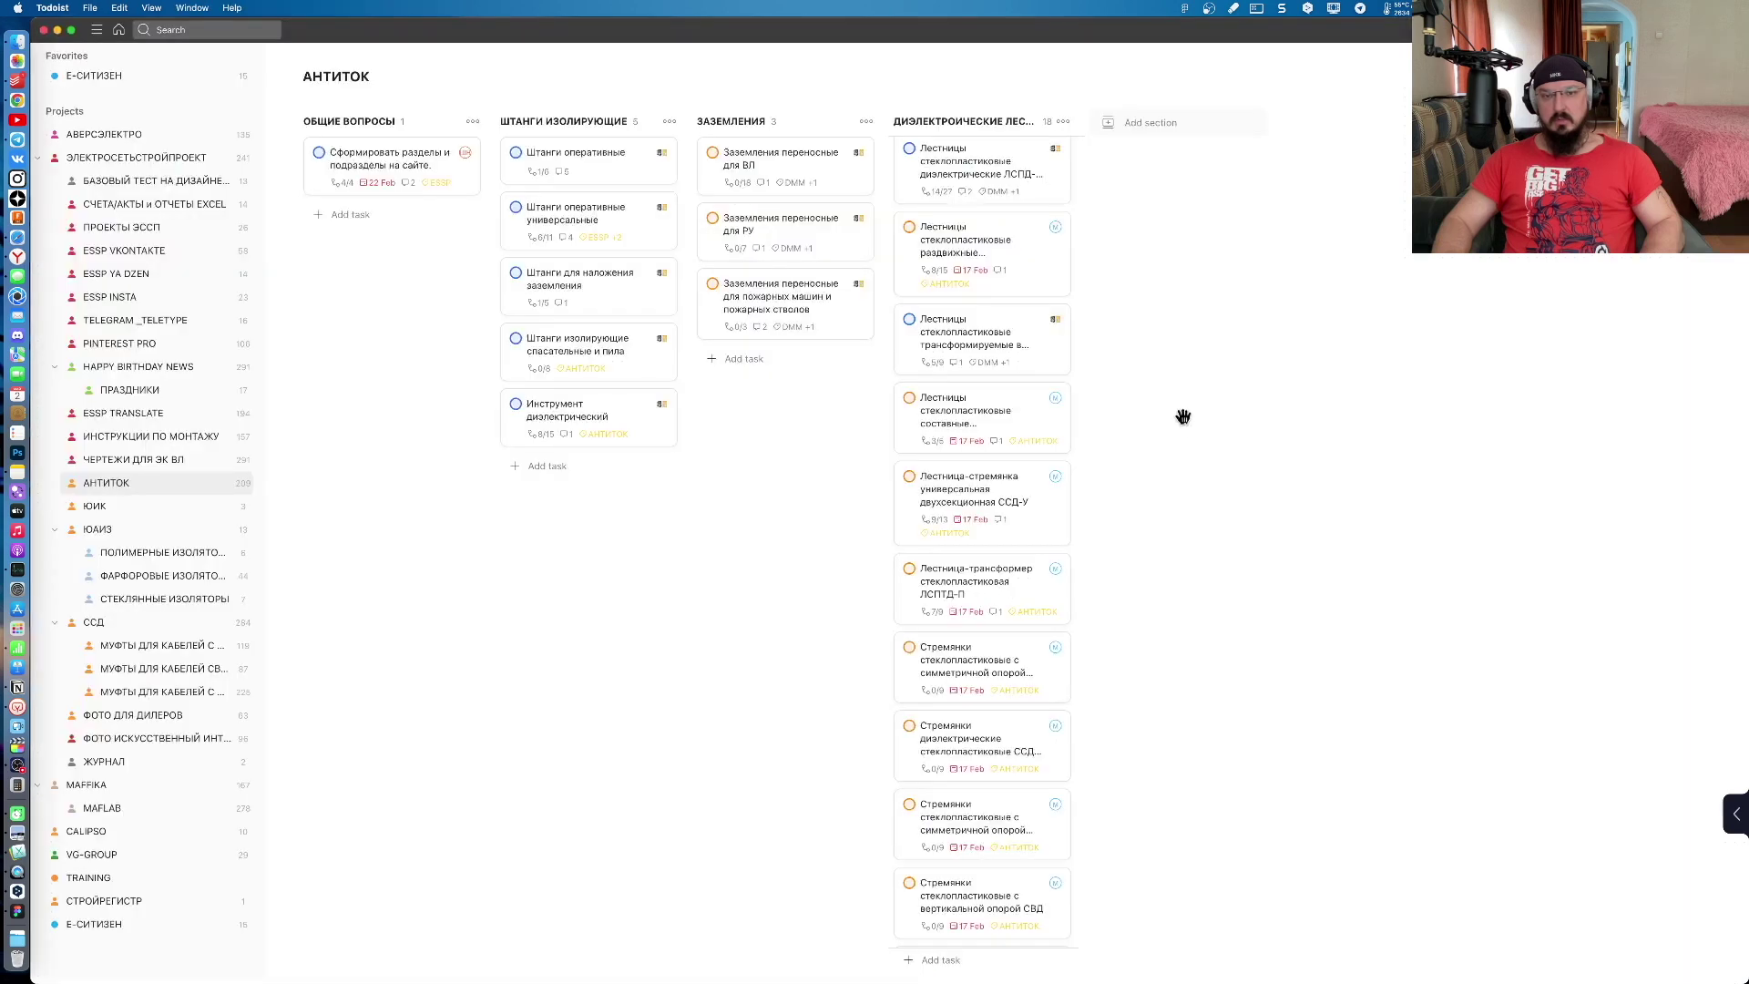
left_click(1064, 198)
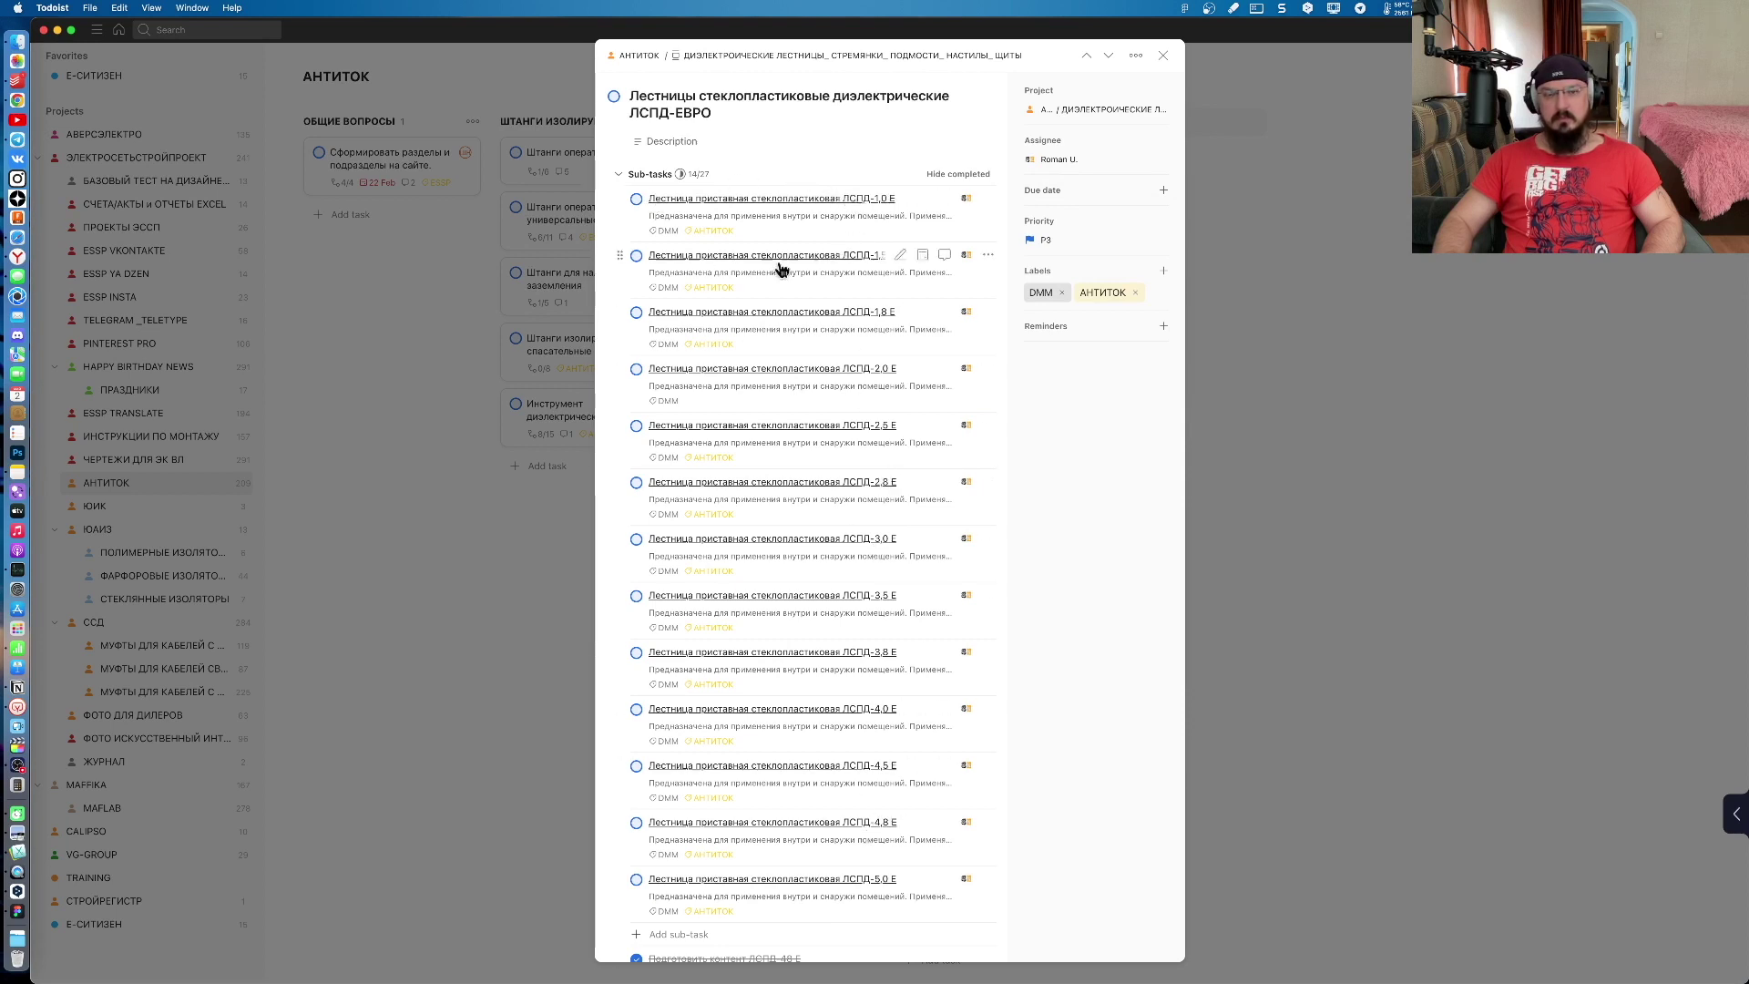
mouse_move(765, 554)
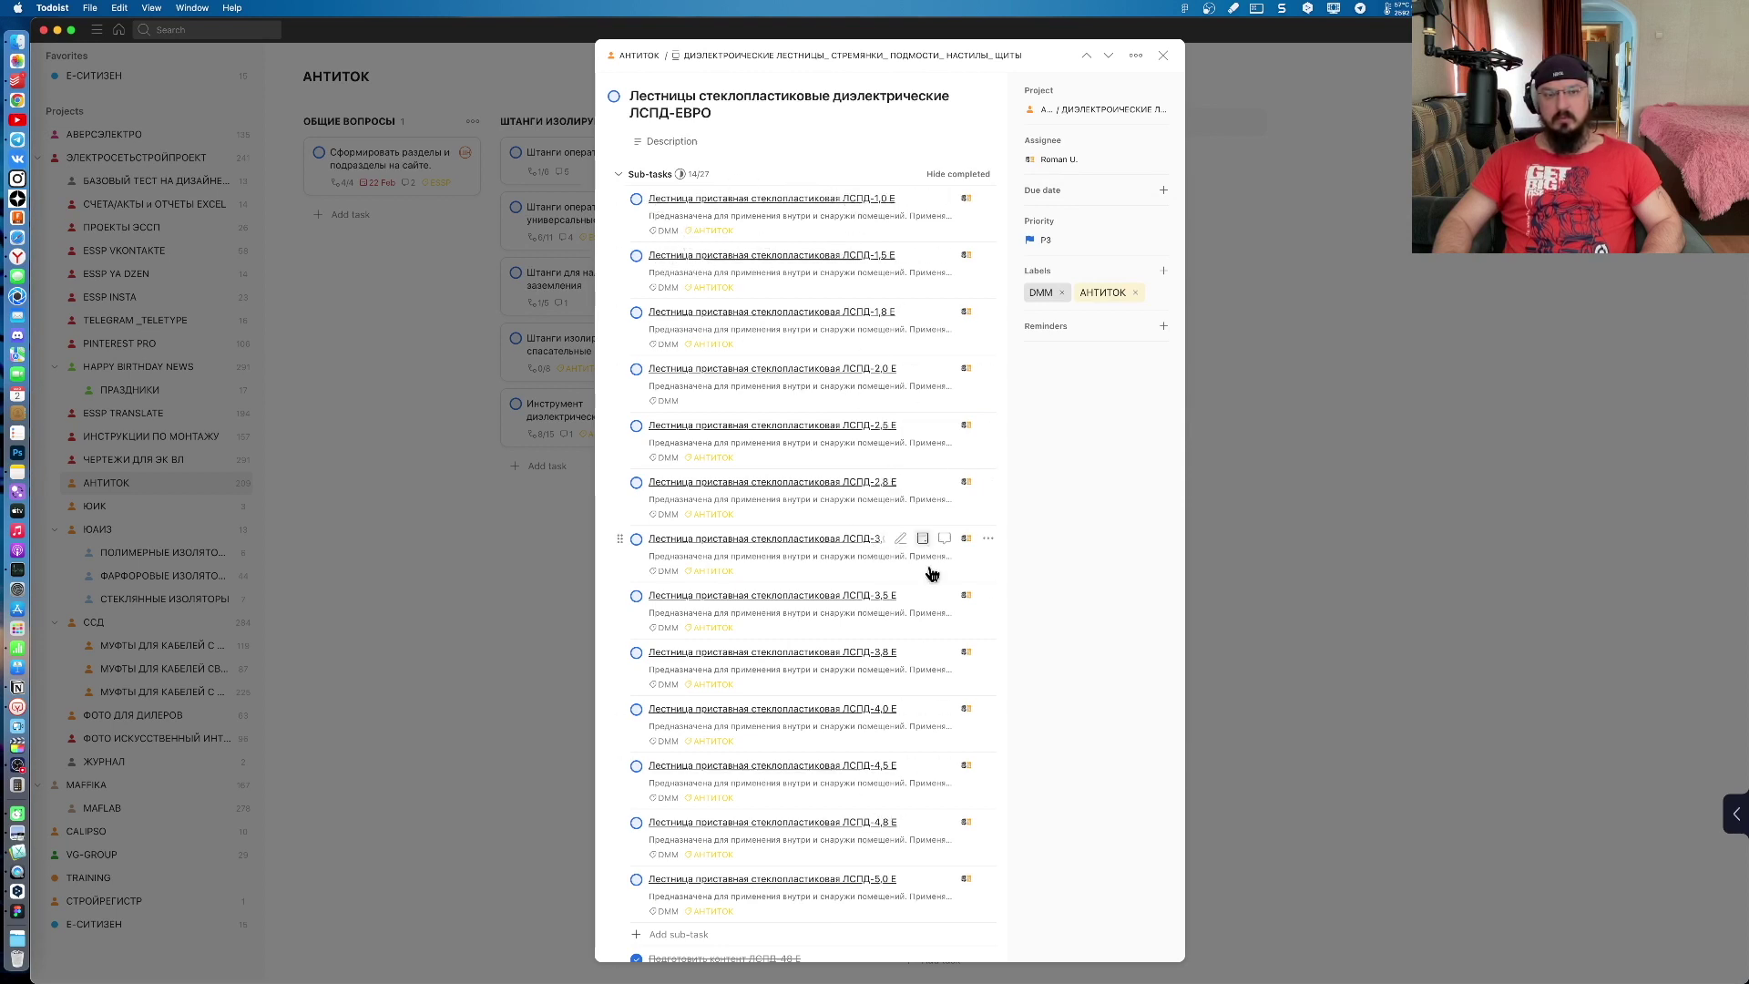
scroll(920, 655, "down", 5)
scroll(915, 726, "down", 1)
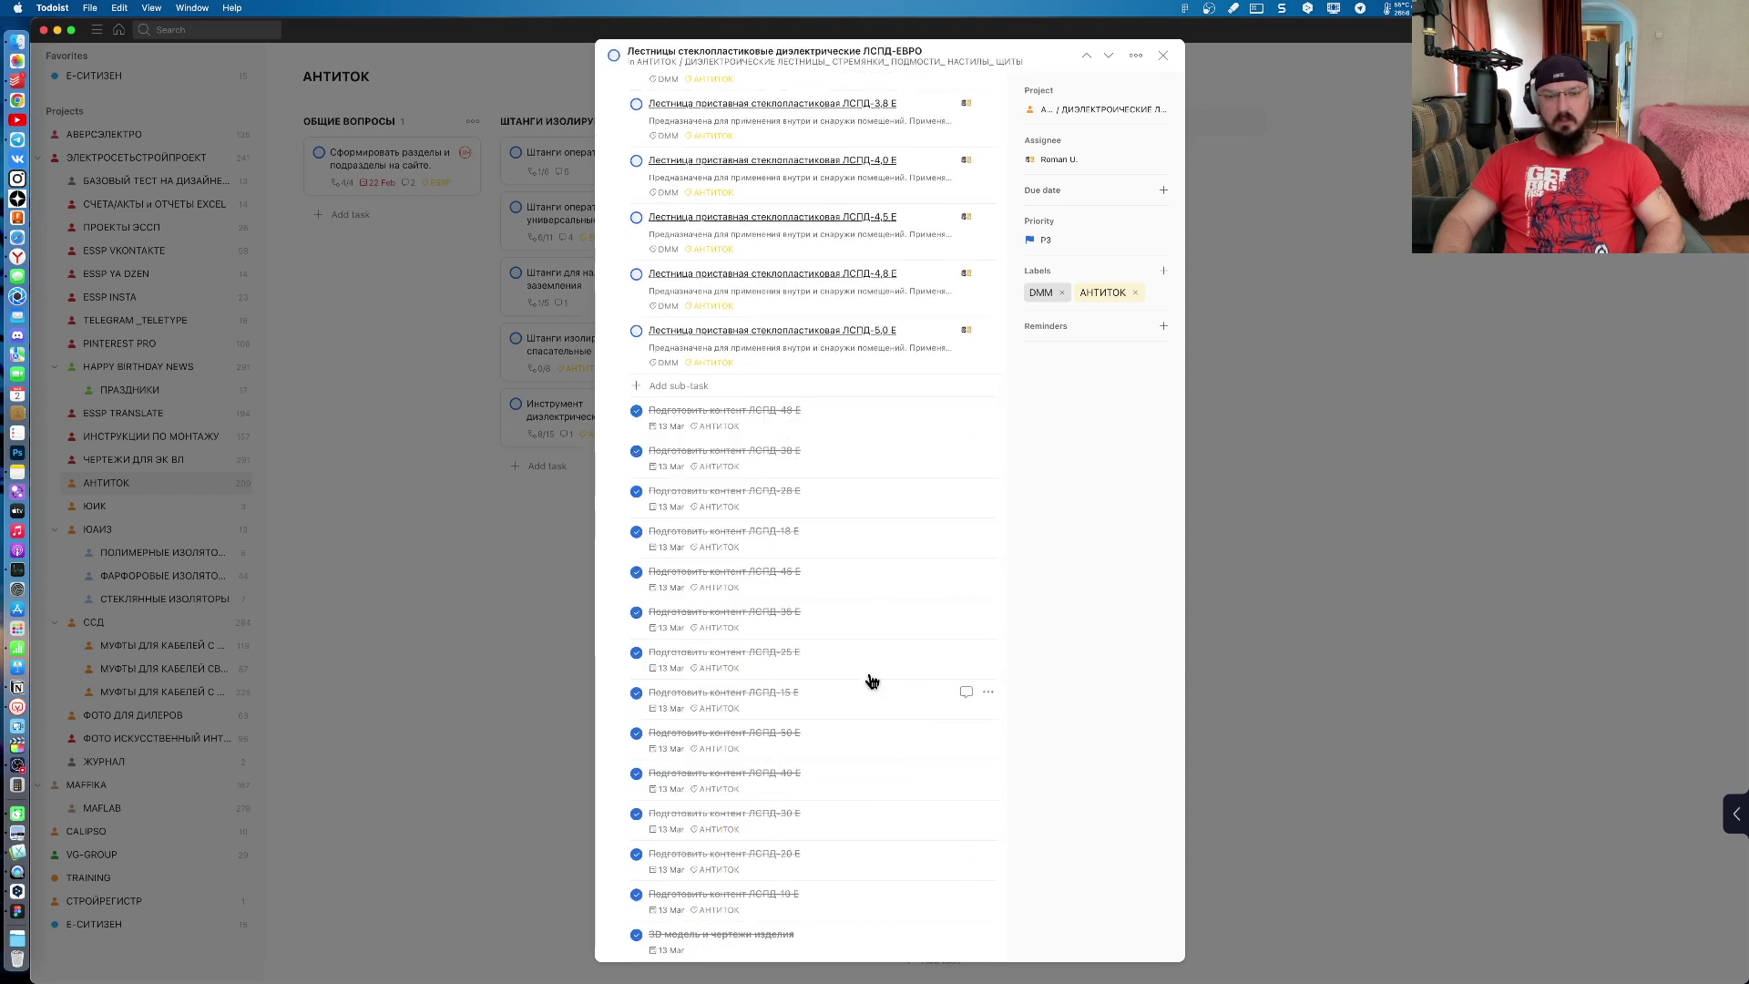
scroll(996, 840, "down", 2)
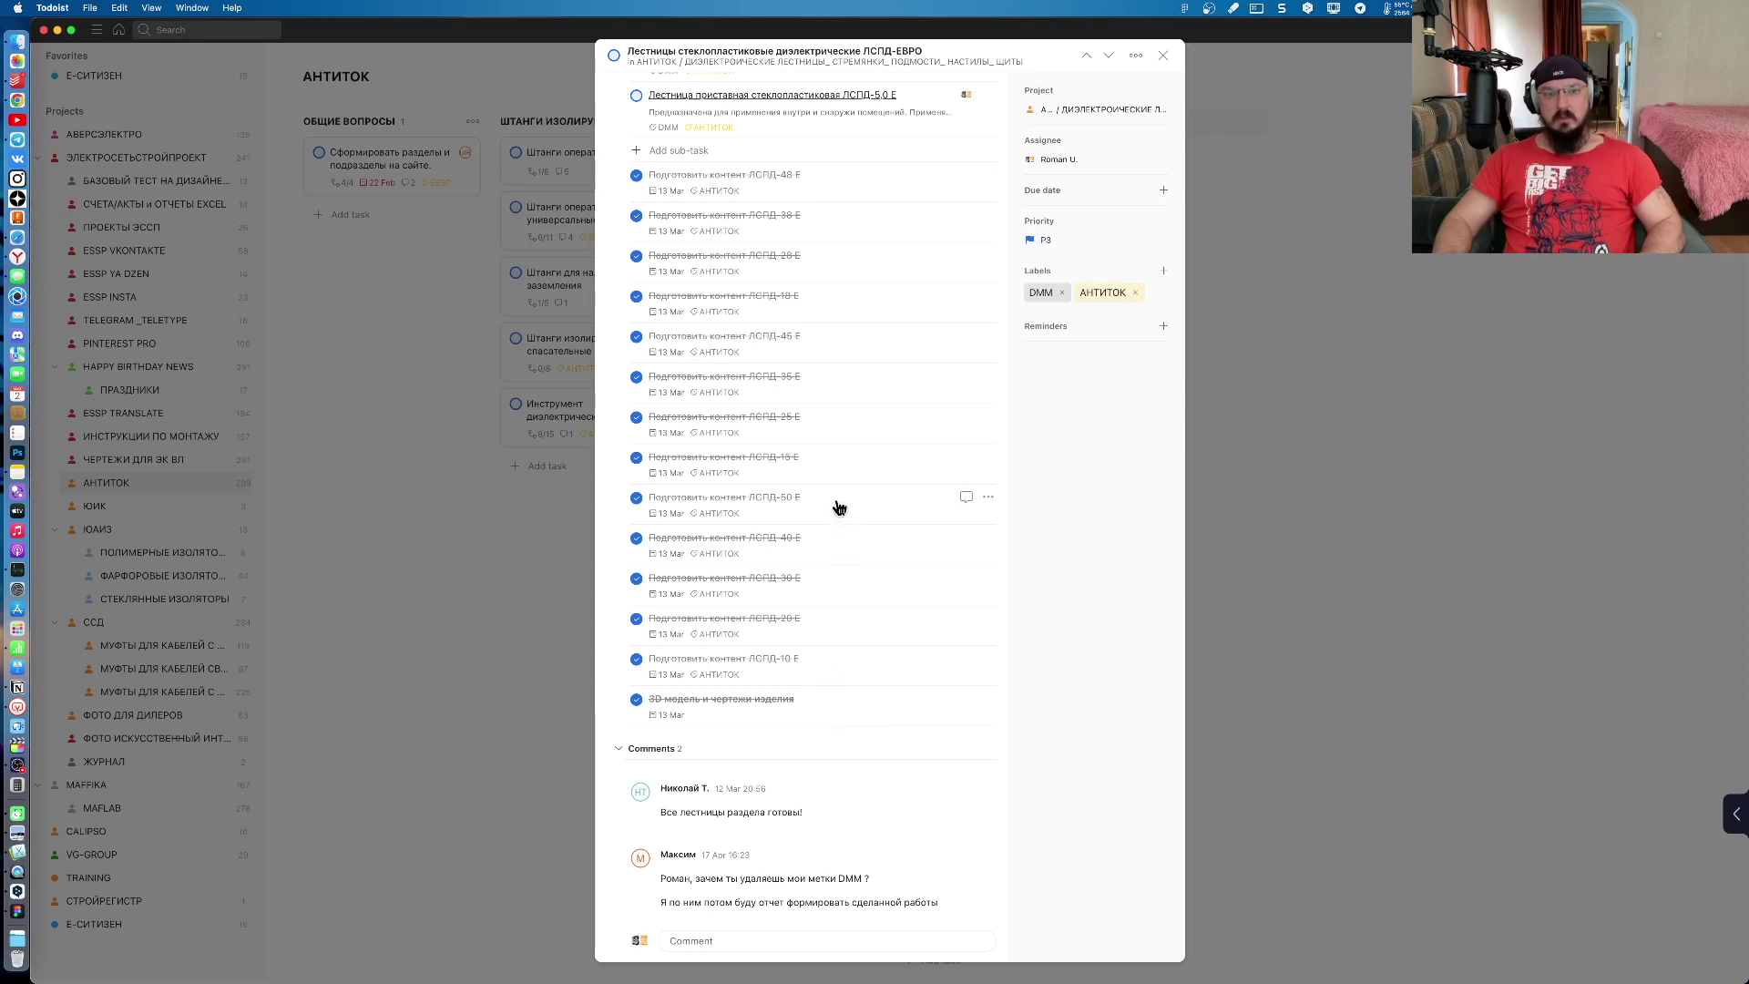
scroll(839, 507, "up", 1)
mouse_move(765, 731)
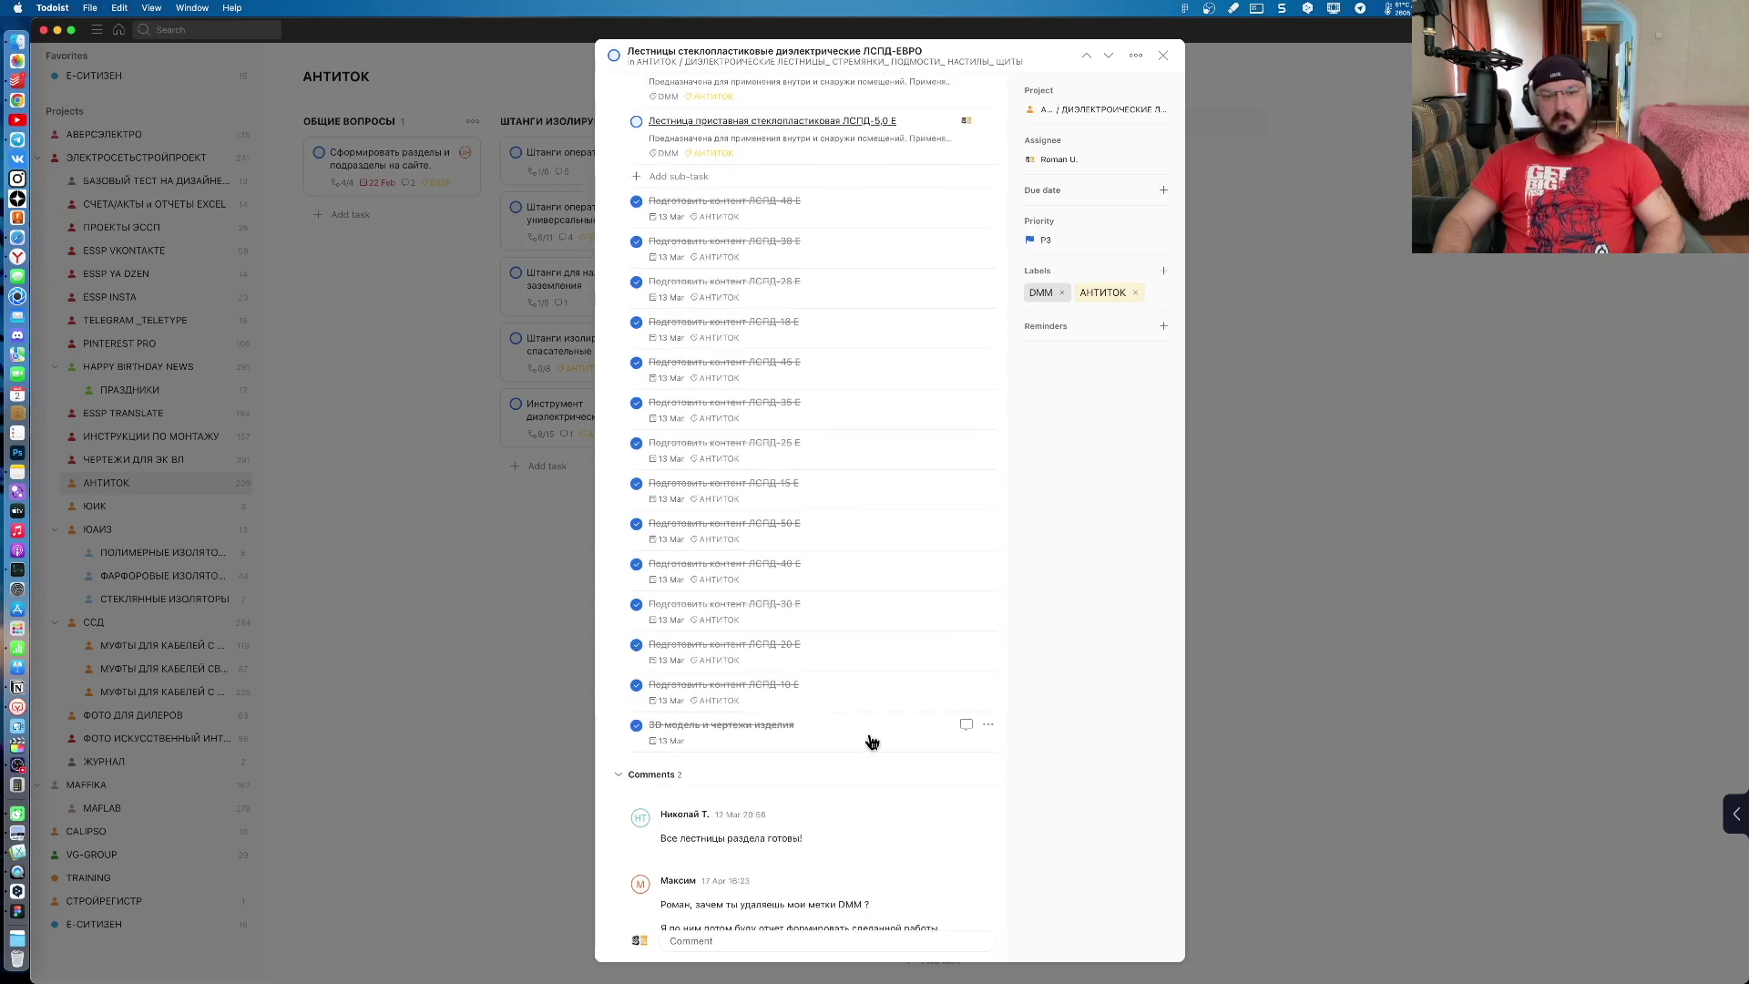
scroll(873, 738, "down", 1)
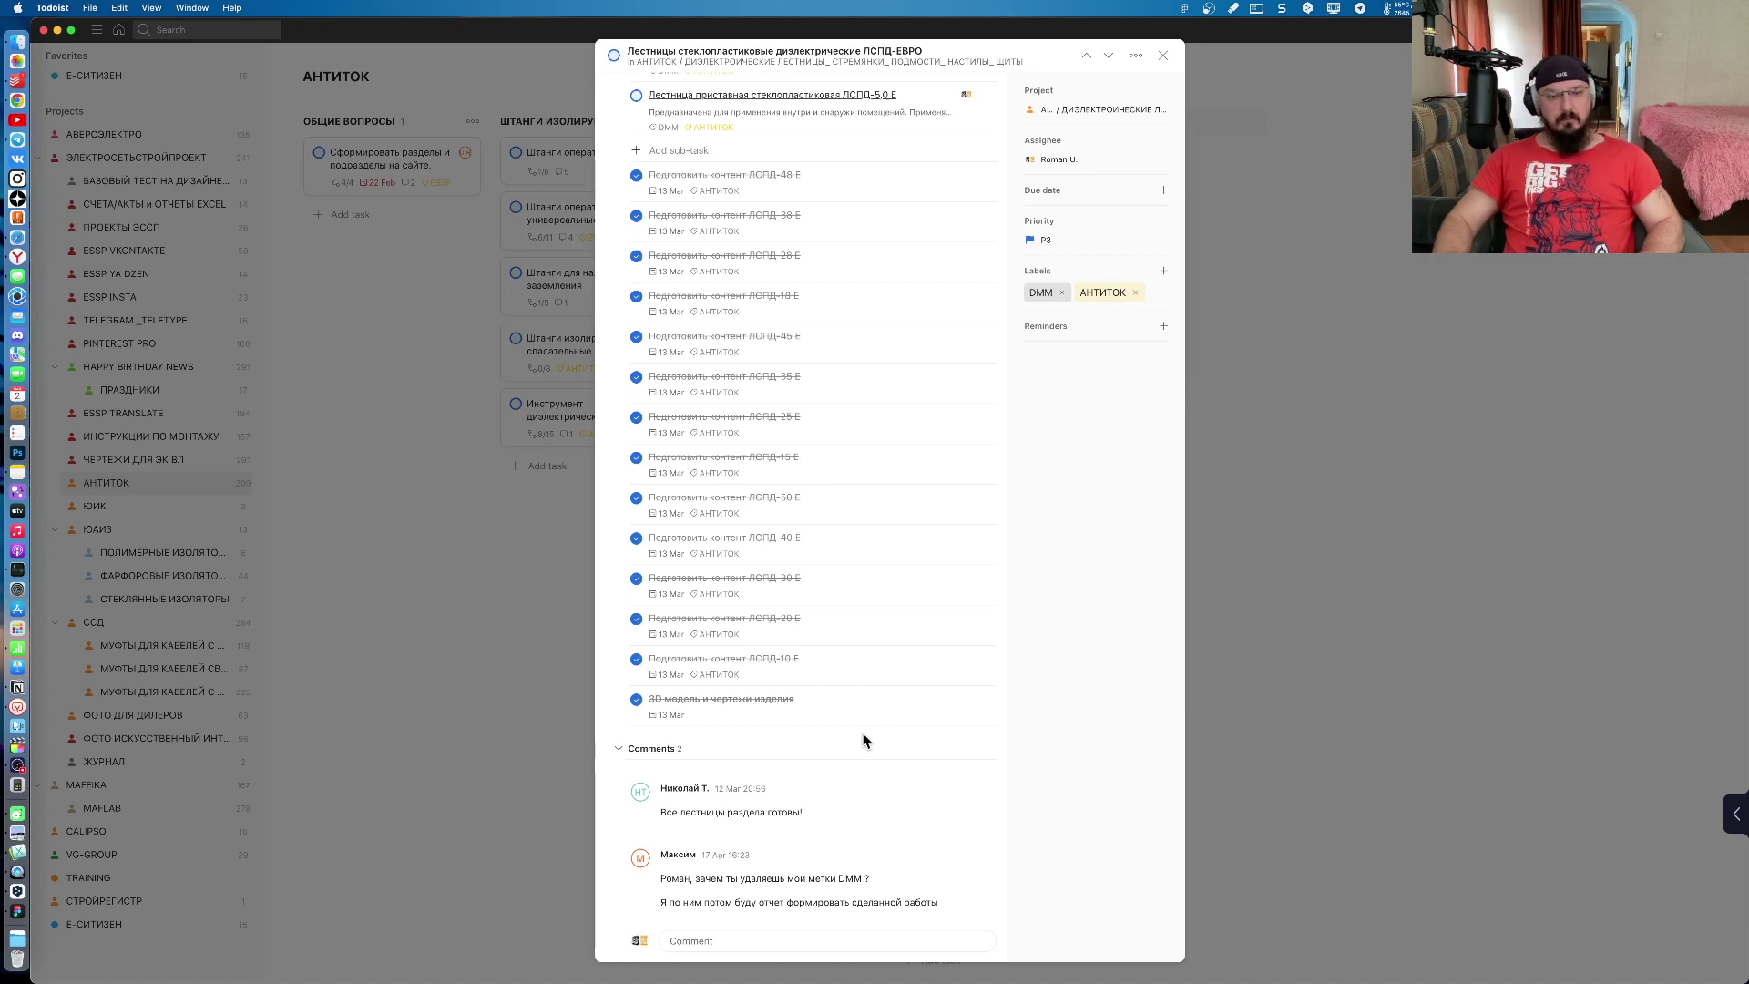
scroll(863, 740, "up", 1)
scroll(863, 739, "up", 5)
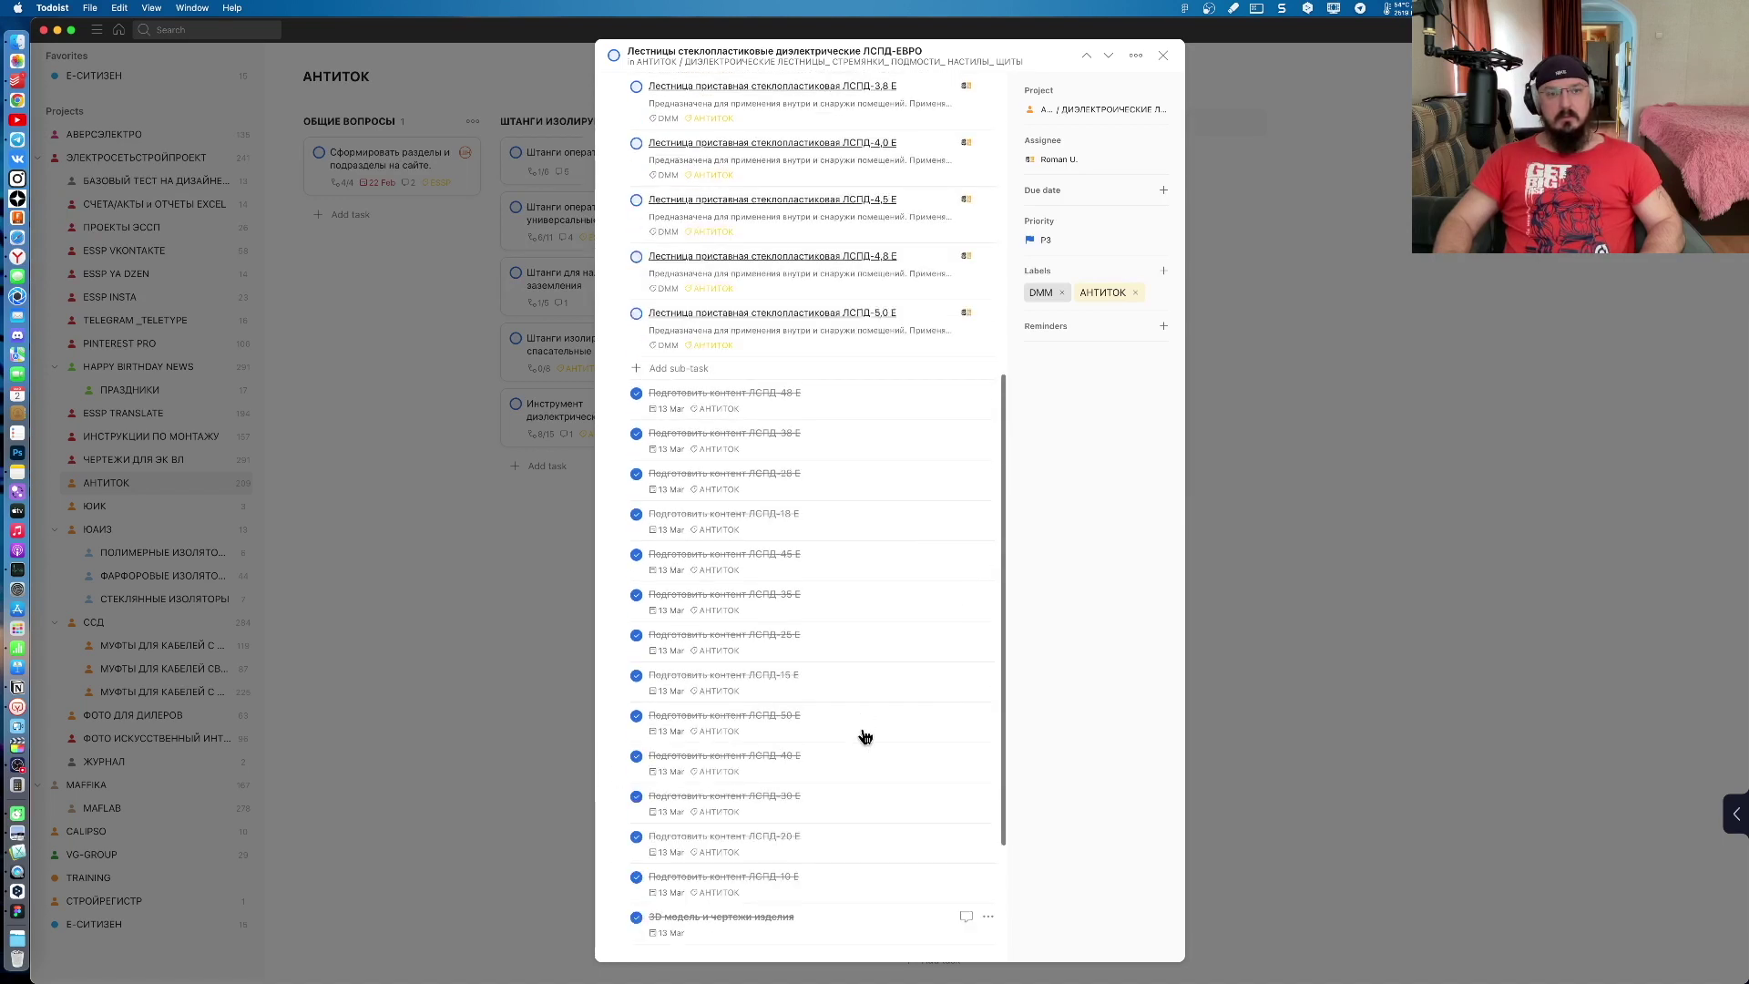
scroll(863, 740, "up", 3)
scroll(863, 740, "up", 2)
scroll(864, 739, "up", 1)
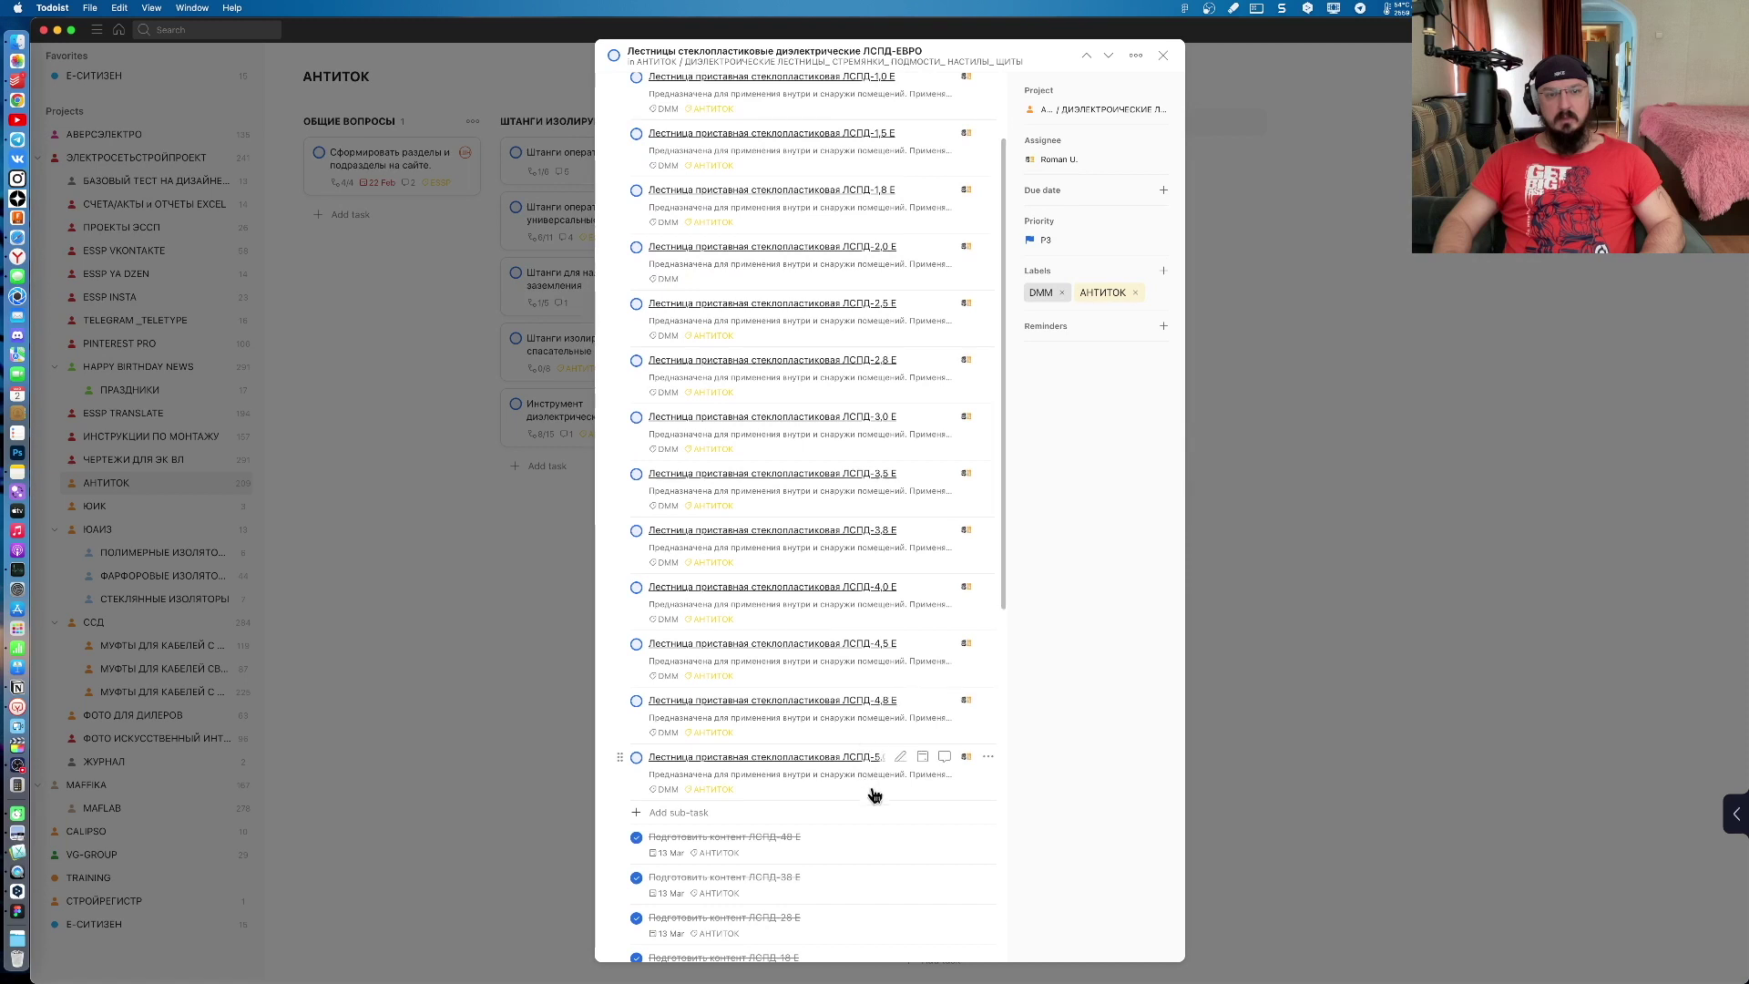
scroll(874, 791, "up", 3)
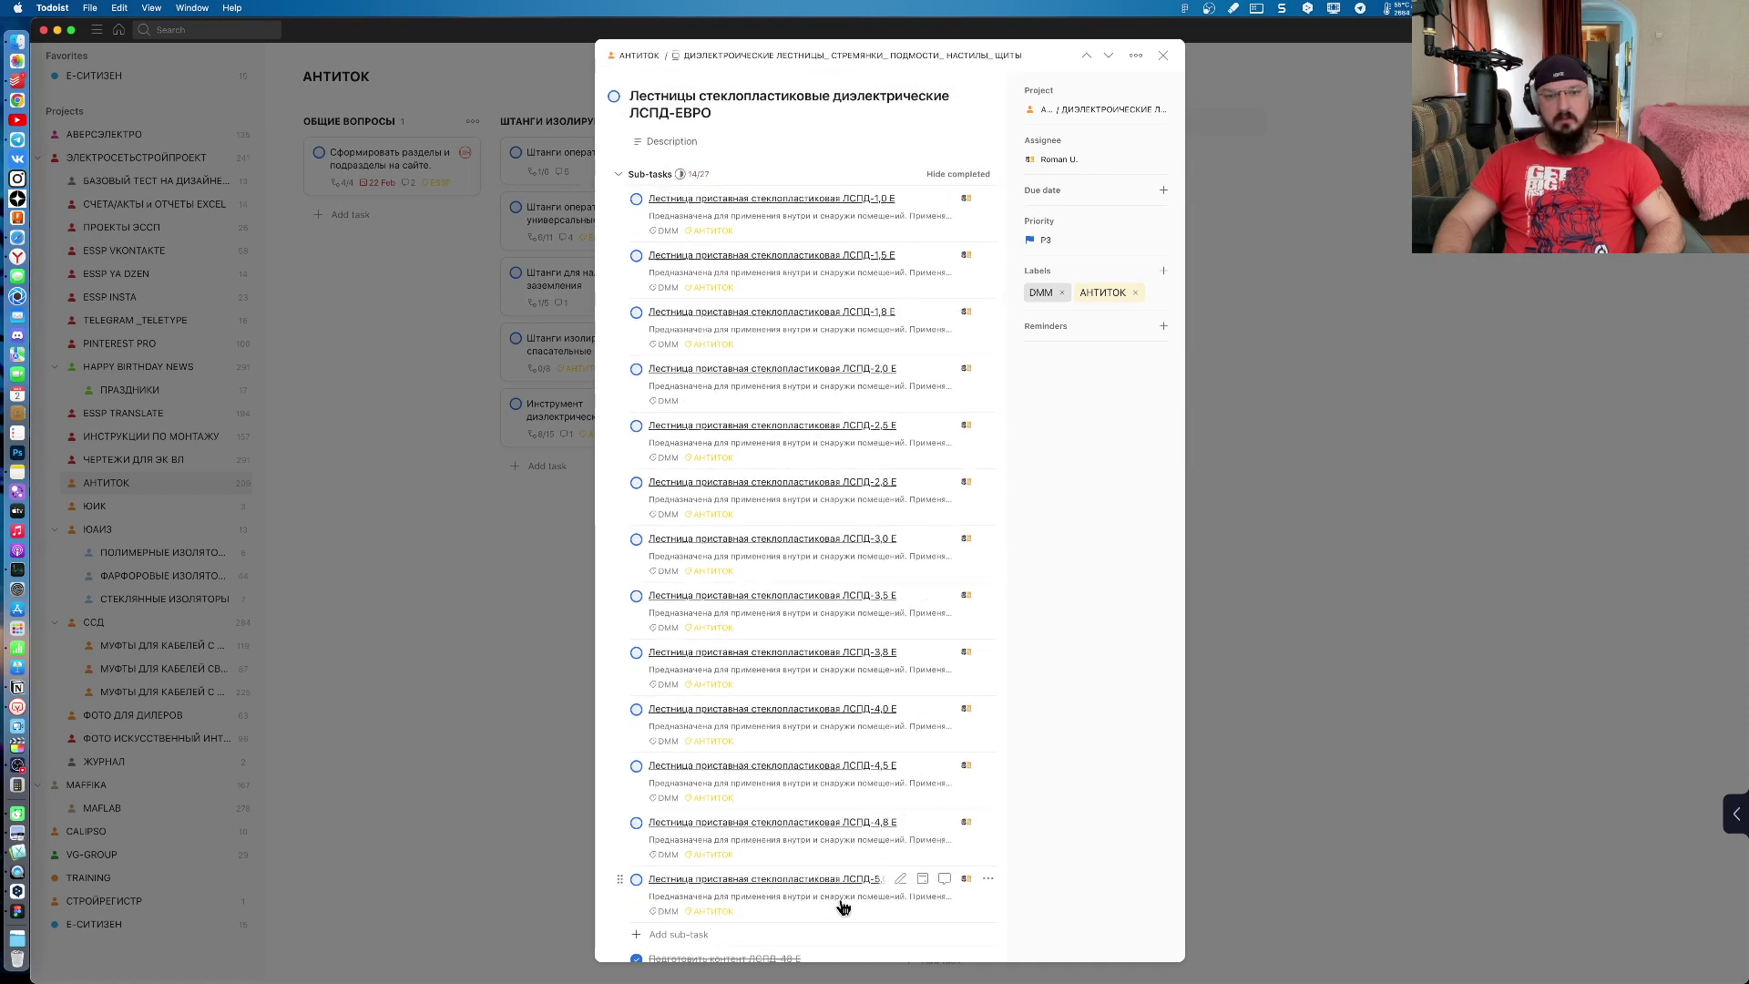
scroll(936, 925, "down", 4)
scroll(929, 921, "down", 5)
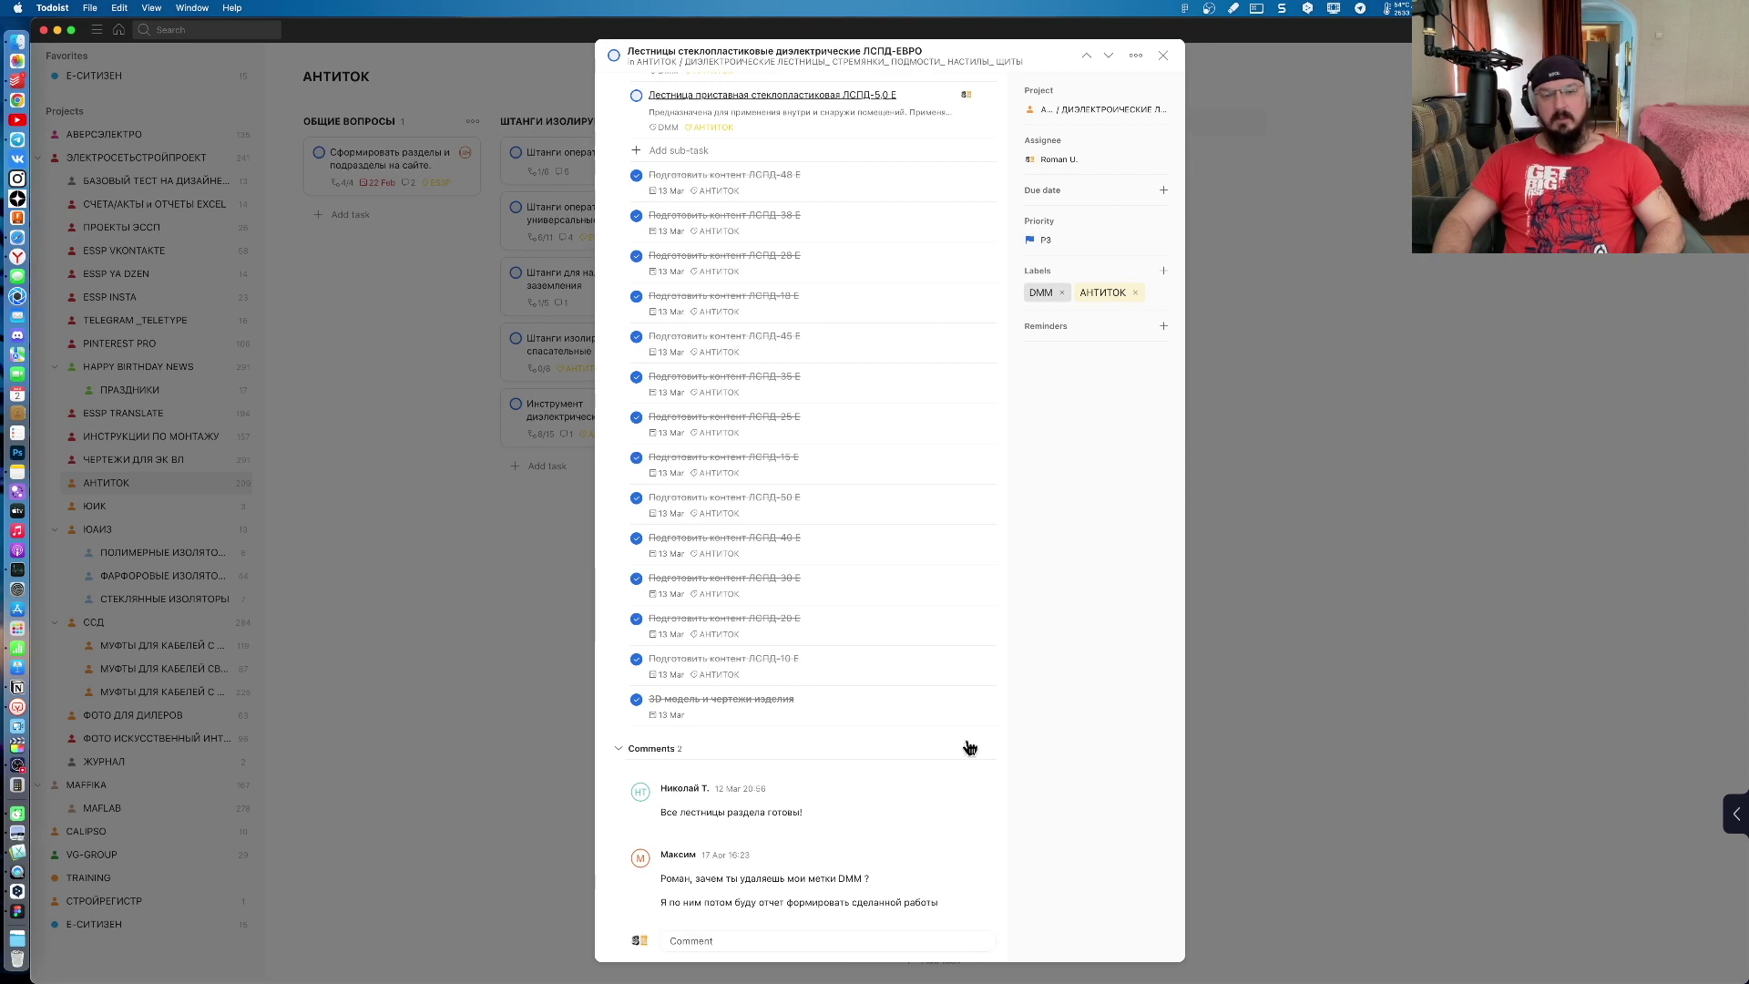
scroll(979, 637, "up", 5)
scroll(972, 601, "up", 5)
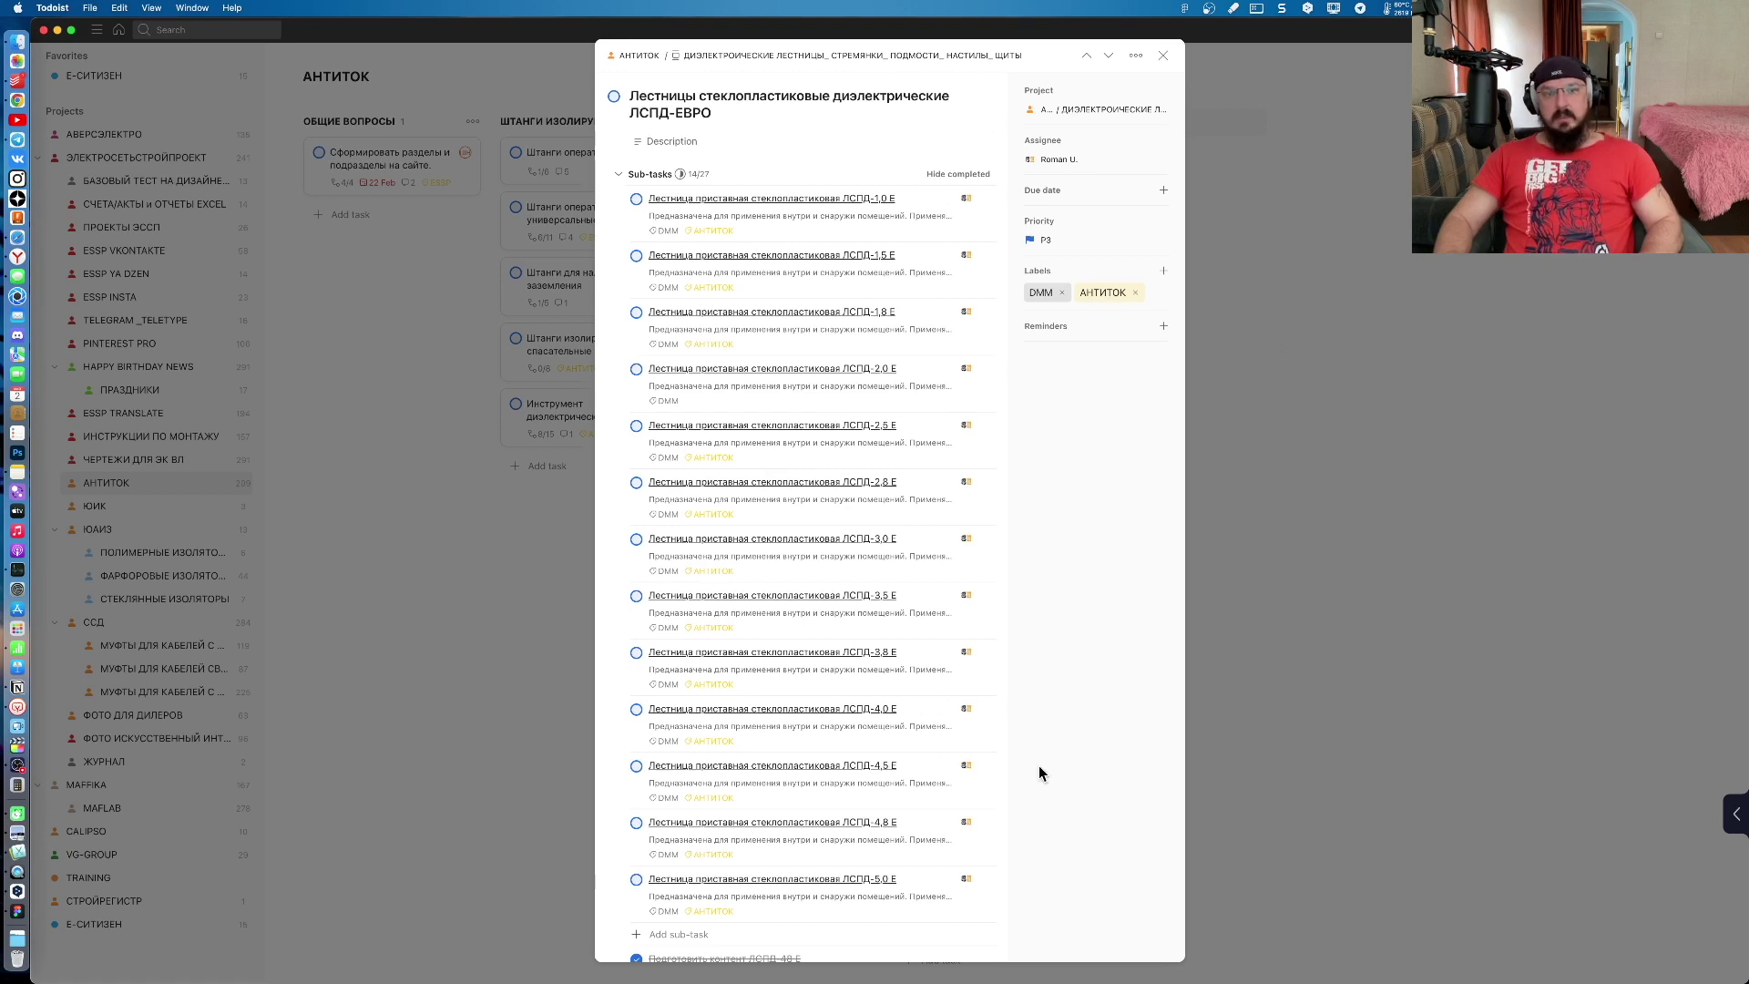
scroll(901, 202, "down", 5)
scroll(902, 205, "down", 5)
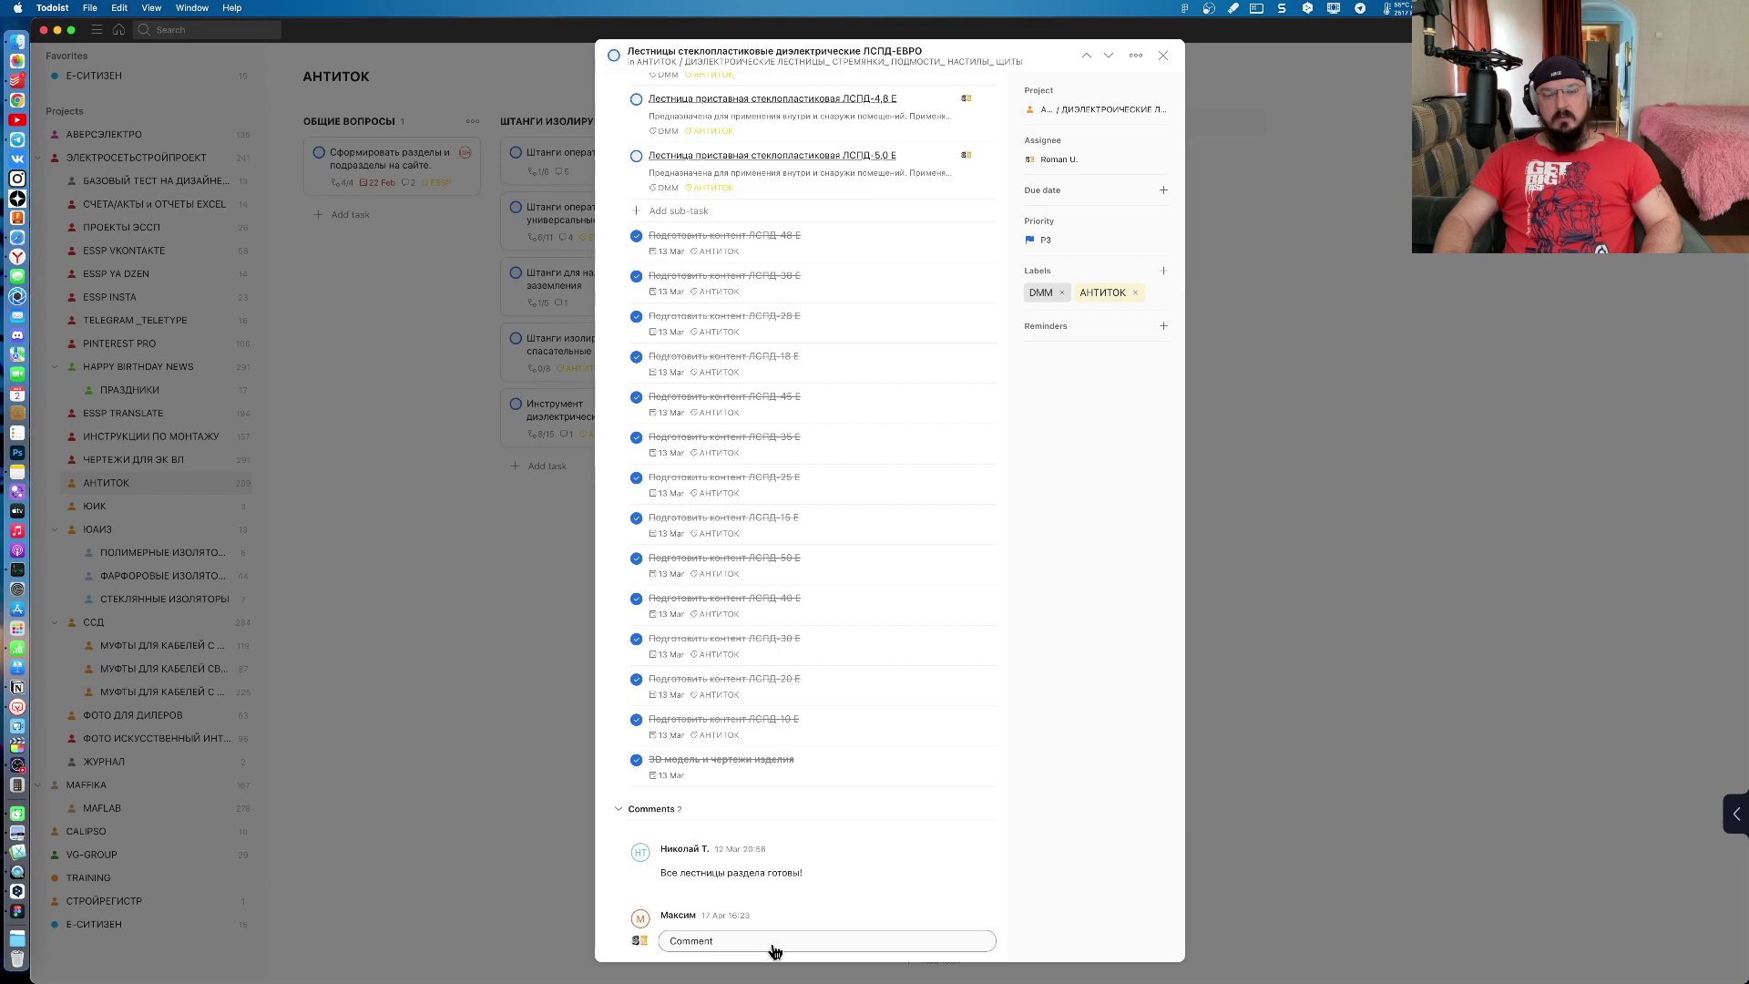
scroll(774, 911, "up", 5)
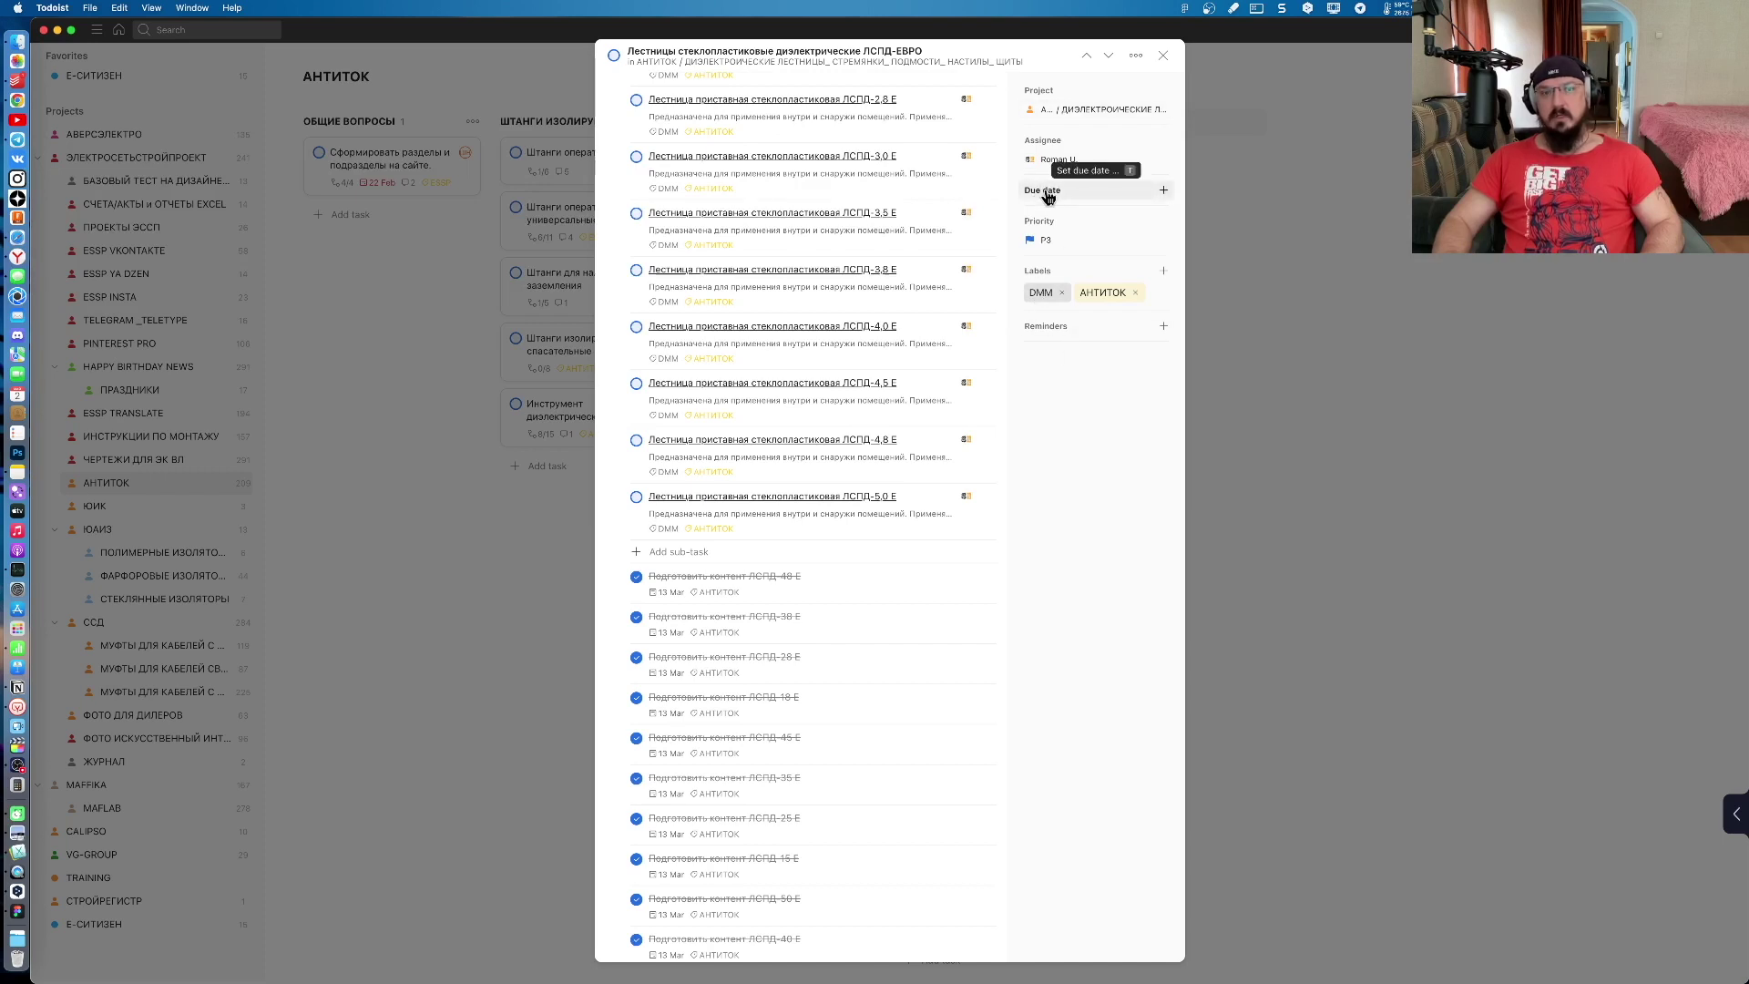
scroll(893, 378, "up", 5)
scroll(905, 308, "up", 1)
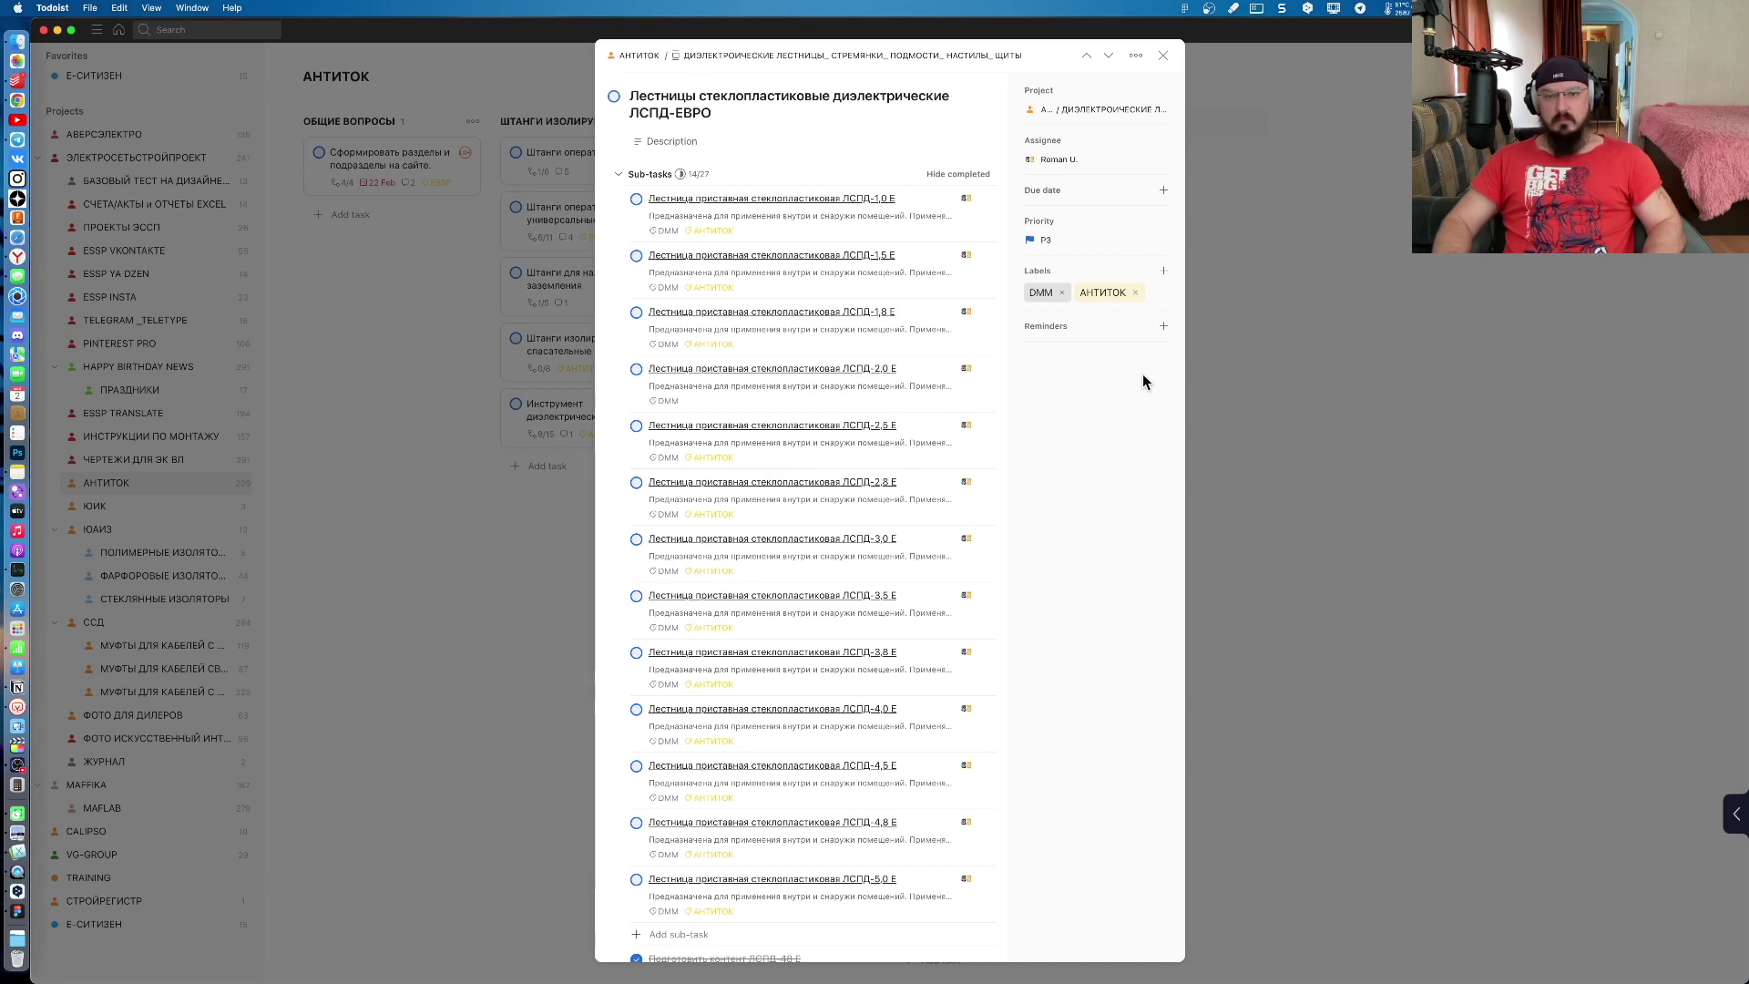
mouse_move(765, 833)
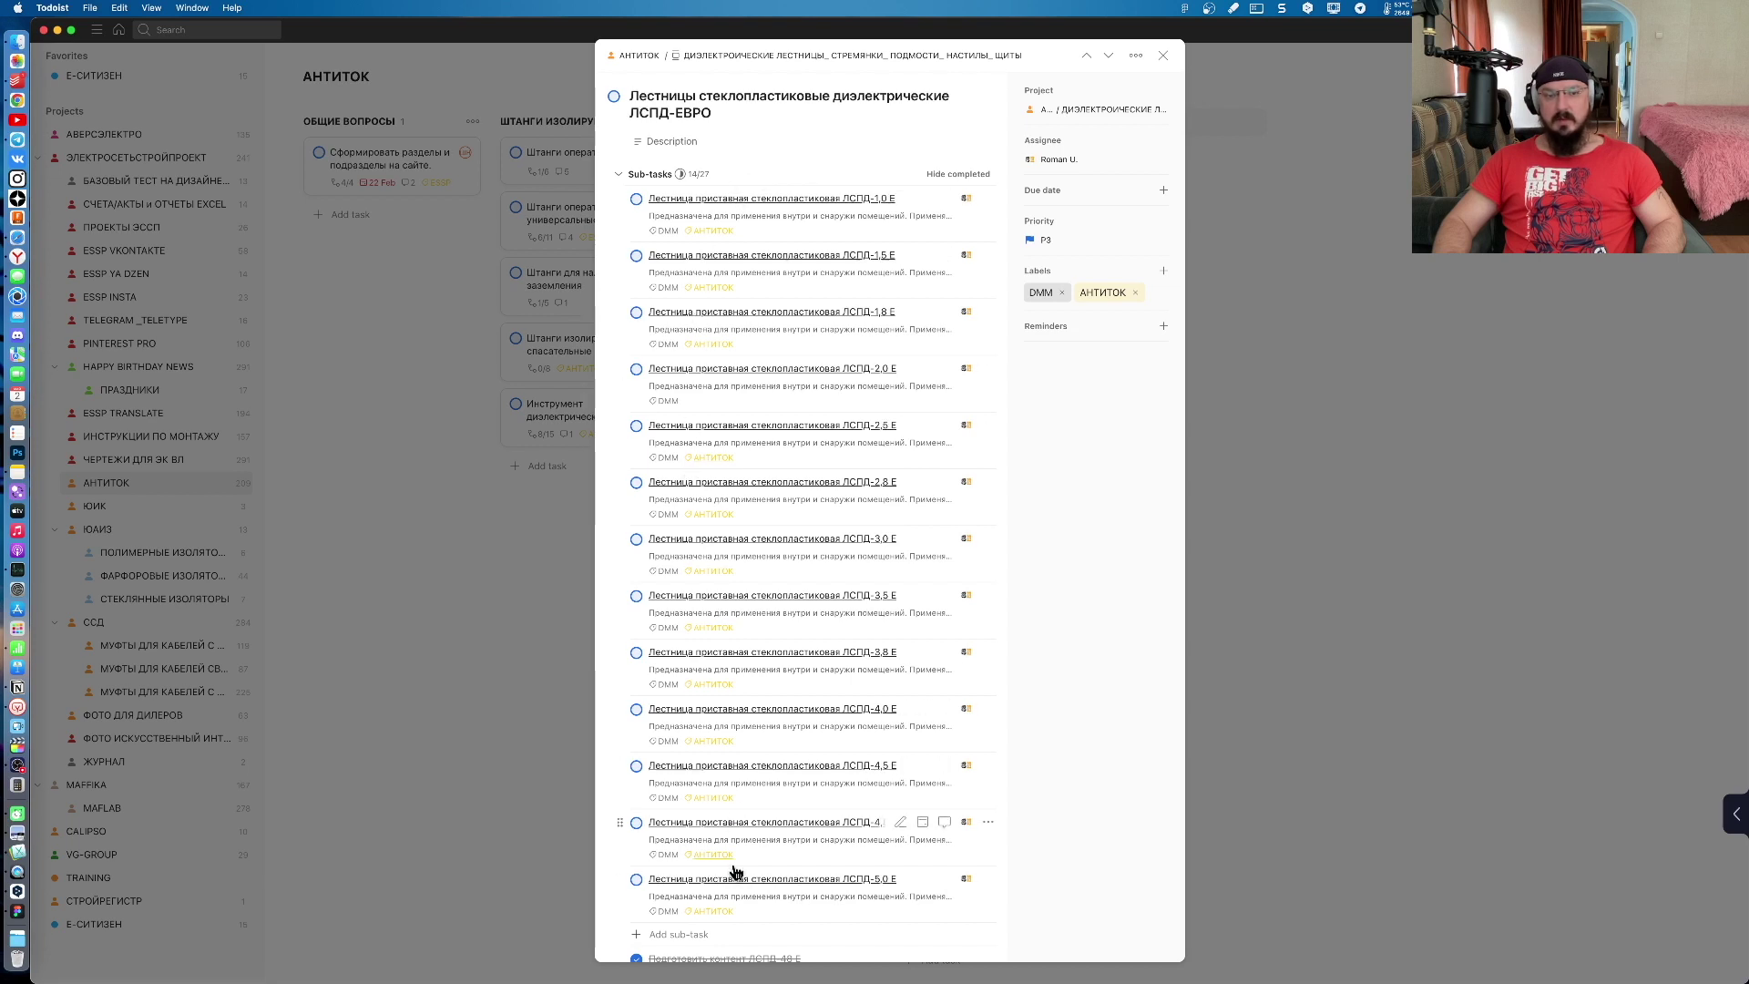
scroll(736, 872, "down", 5)
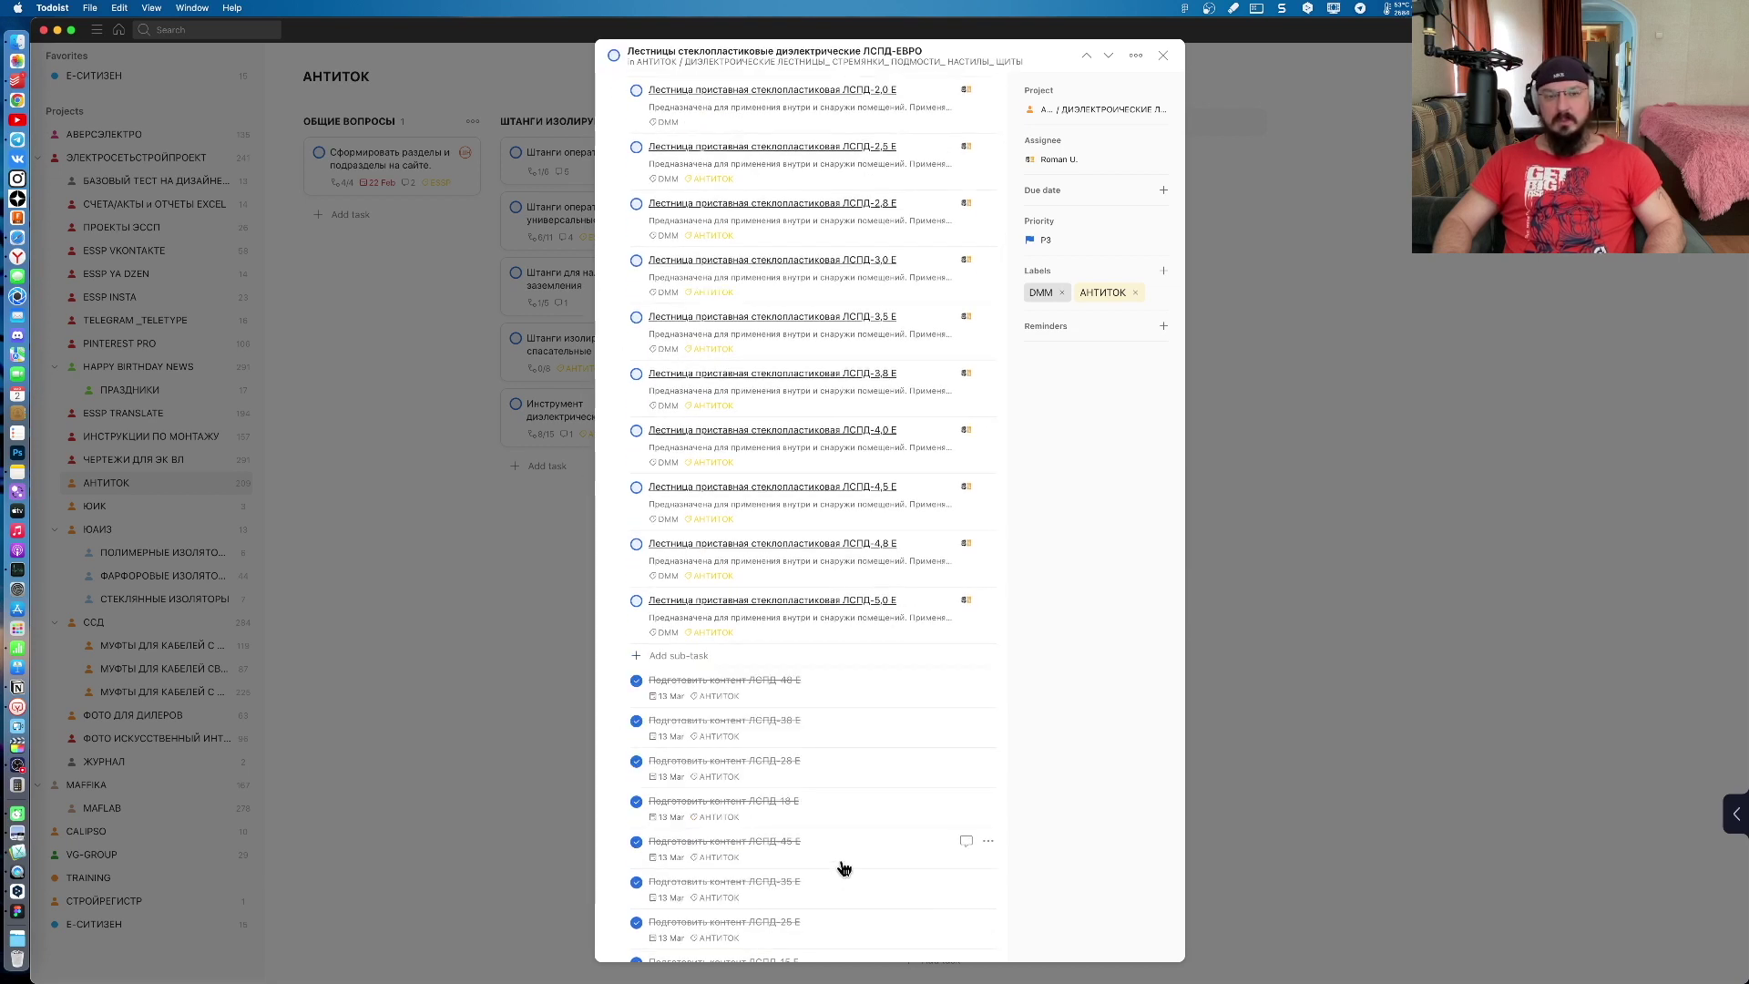
scroll(843, 868, "down", 1)
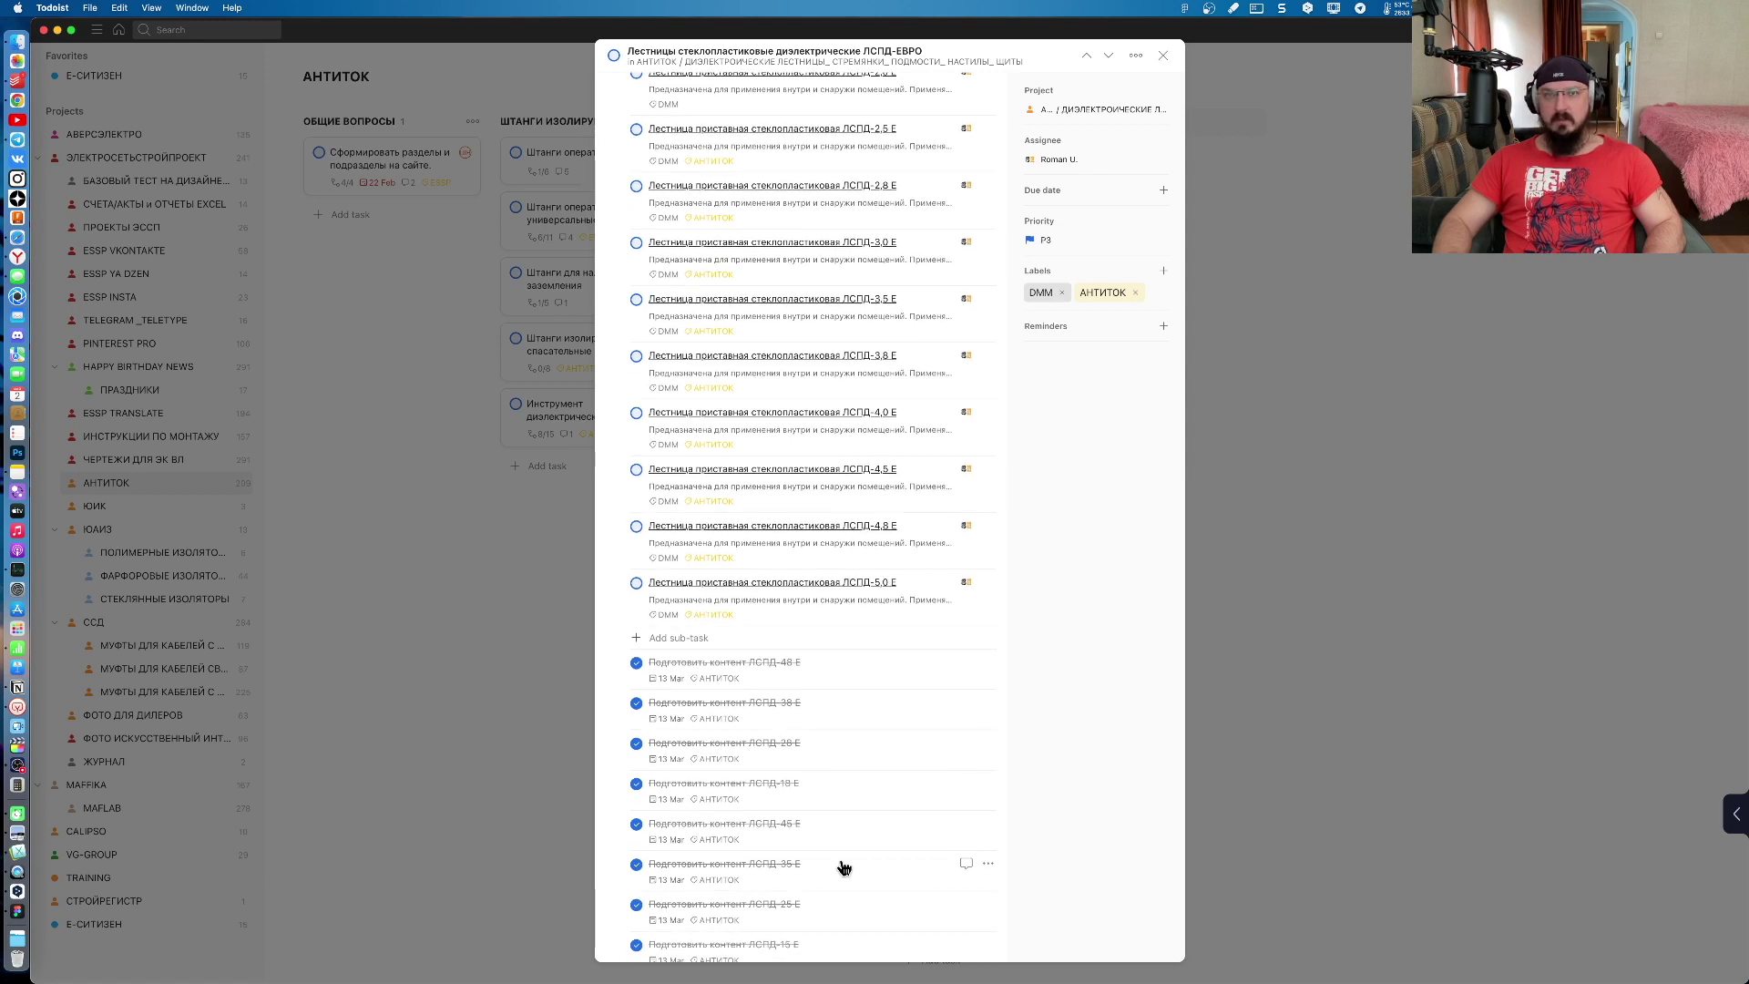
scroll(843, 868, "down", 3)
scroll(843, 868, "down", 4)
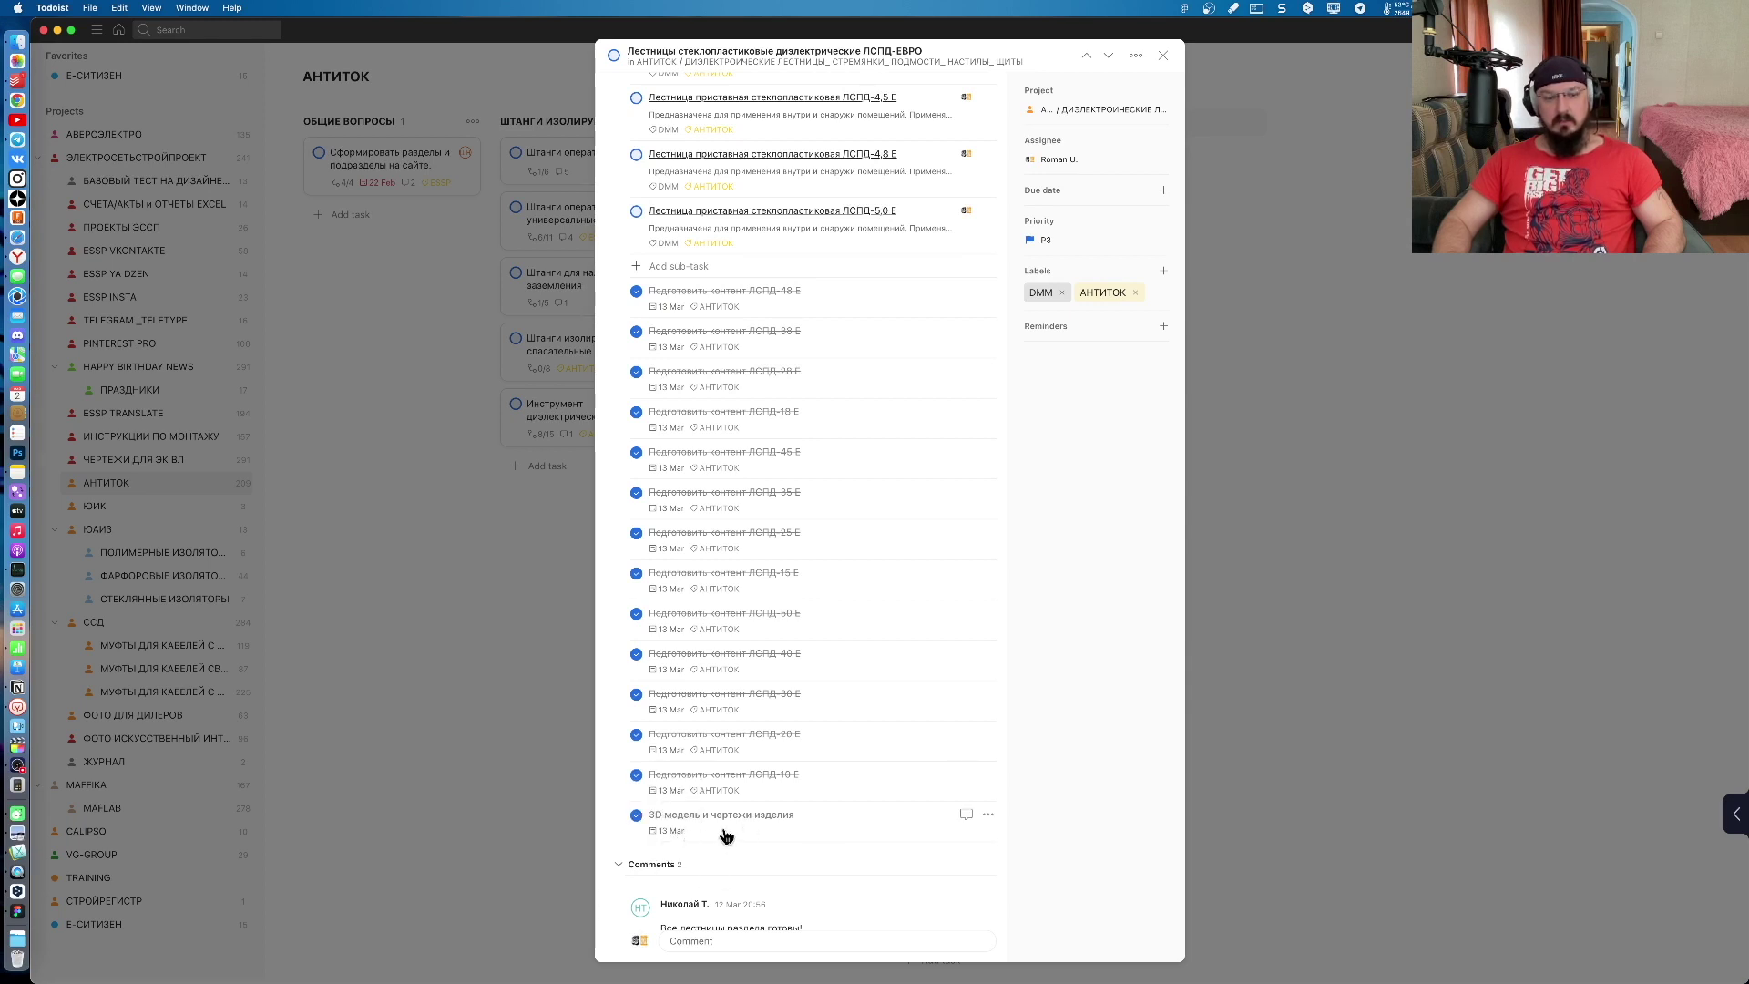
Step: Open the completed sub-task '3D модель и чертежи изделия' to view its Yandex Disk links comment
left_click(826, 830)
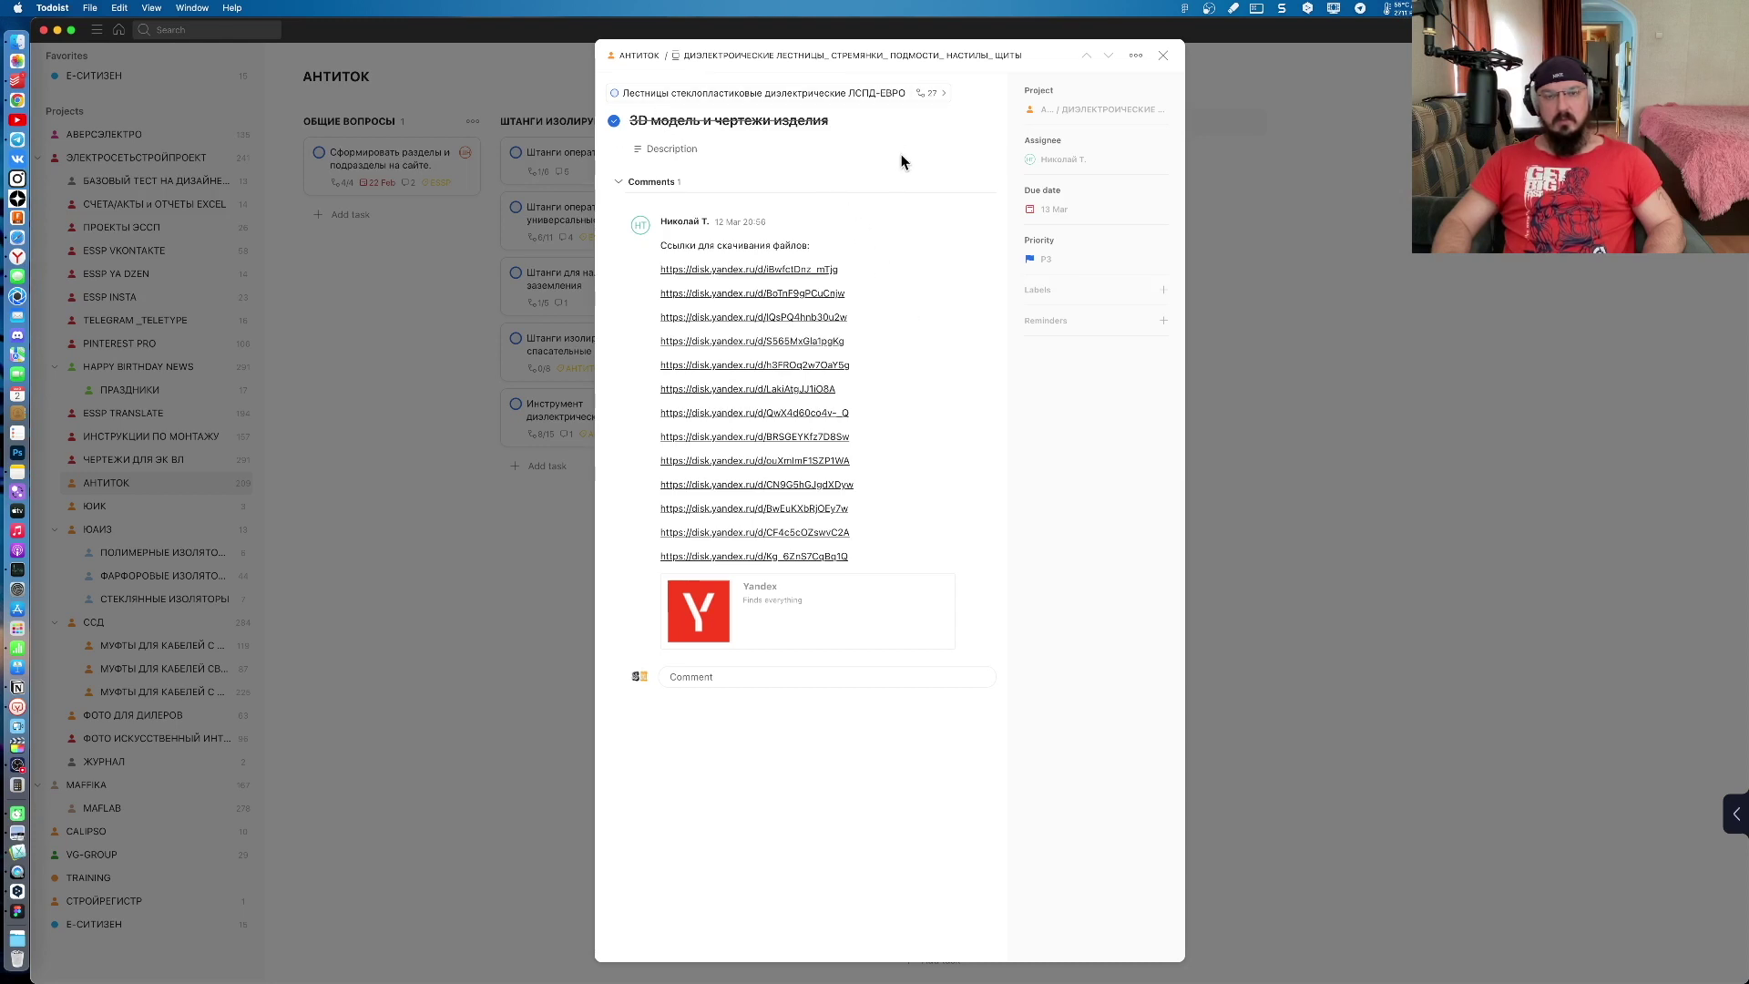
mouse_move(749, 269)
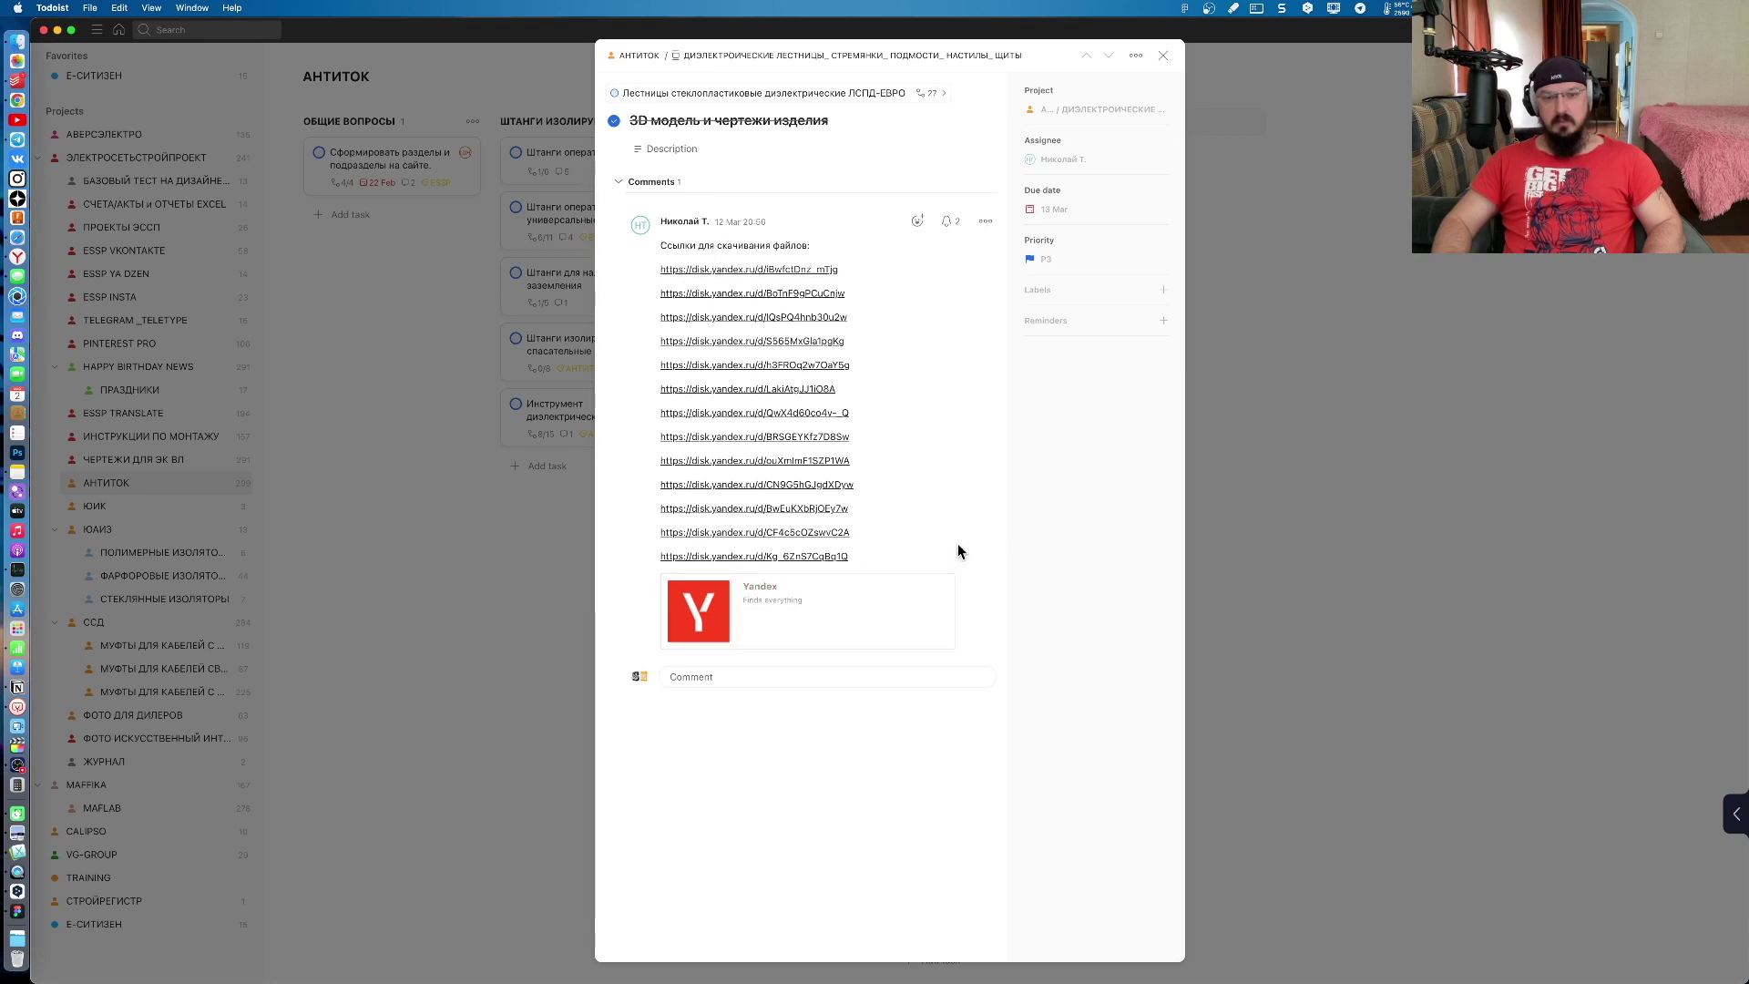
Step: Post the comment 'забрал' on the 3D модель и чертежи изделия sub-task
left_click(755, 685)
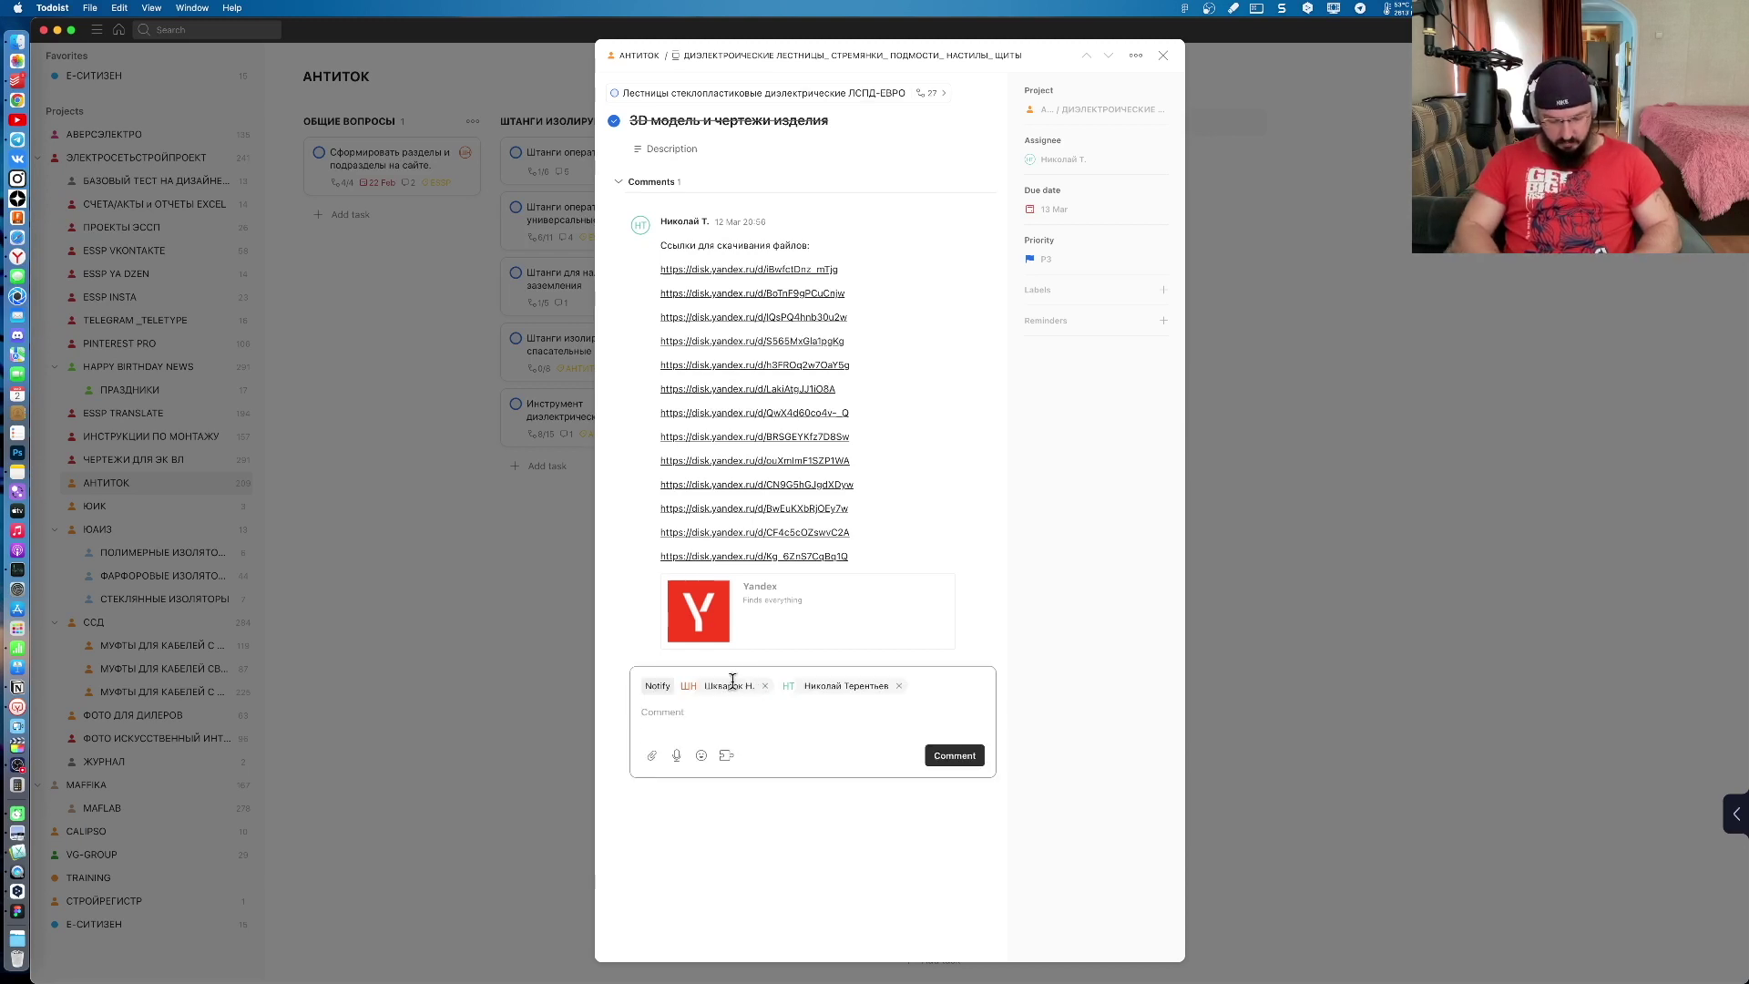
type("забрал")
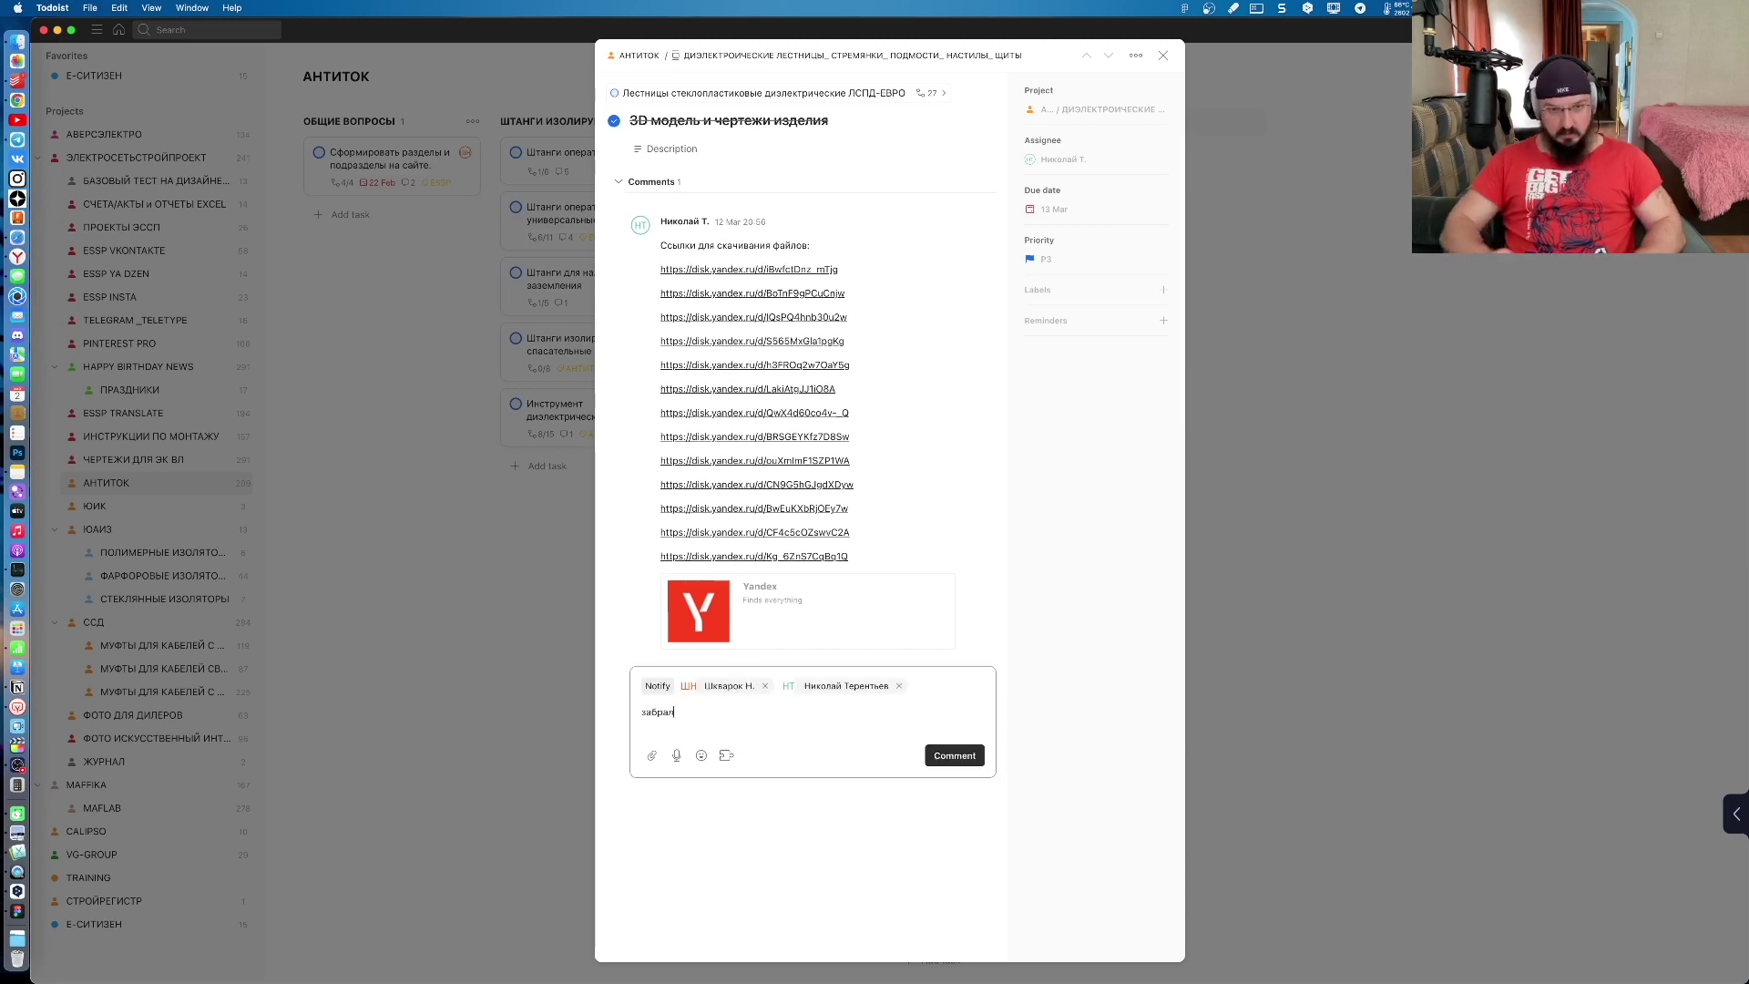
left_click(973, 763)
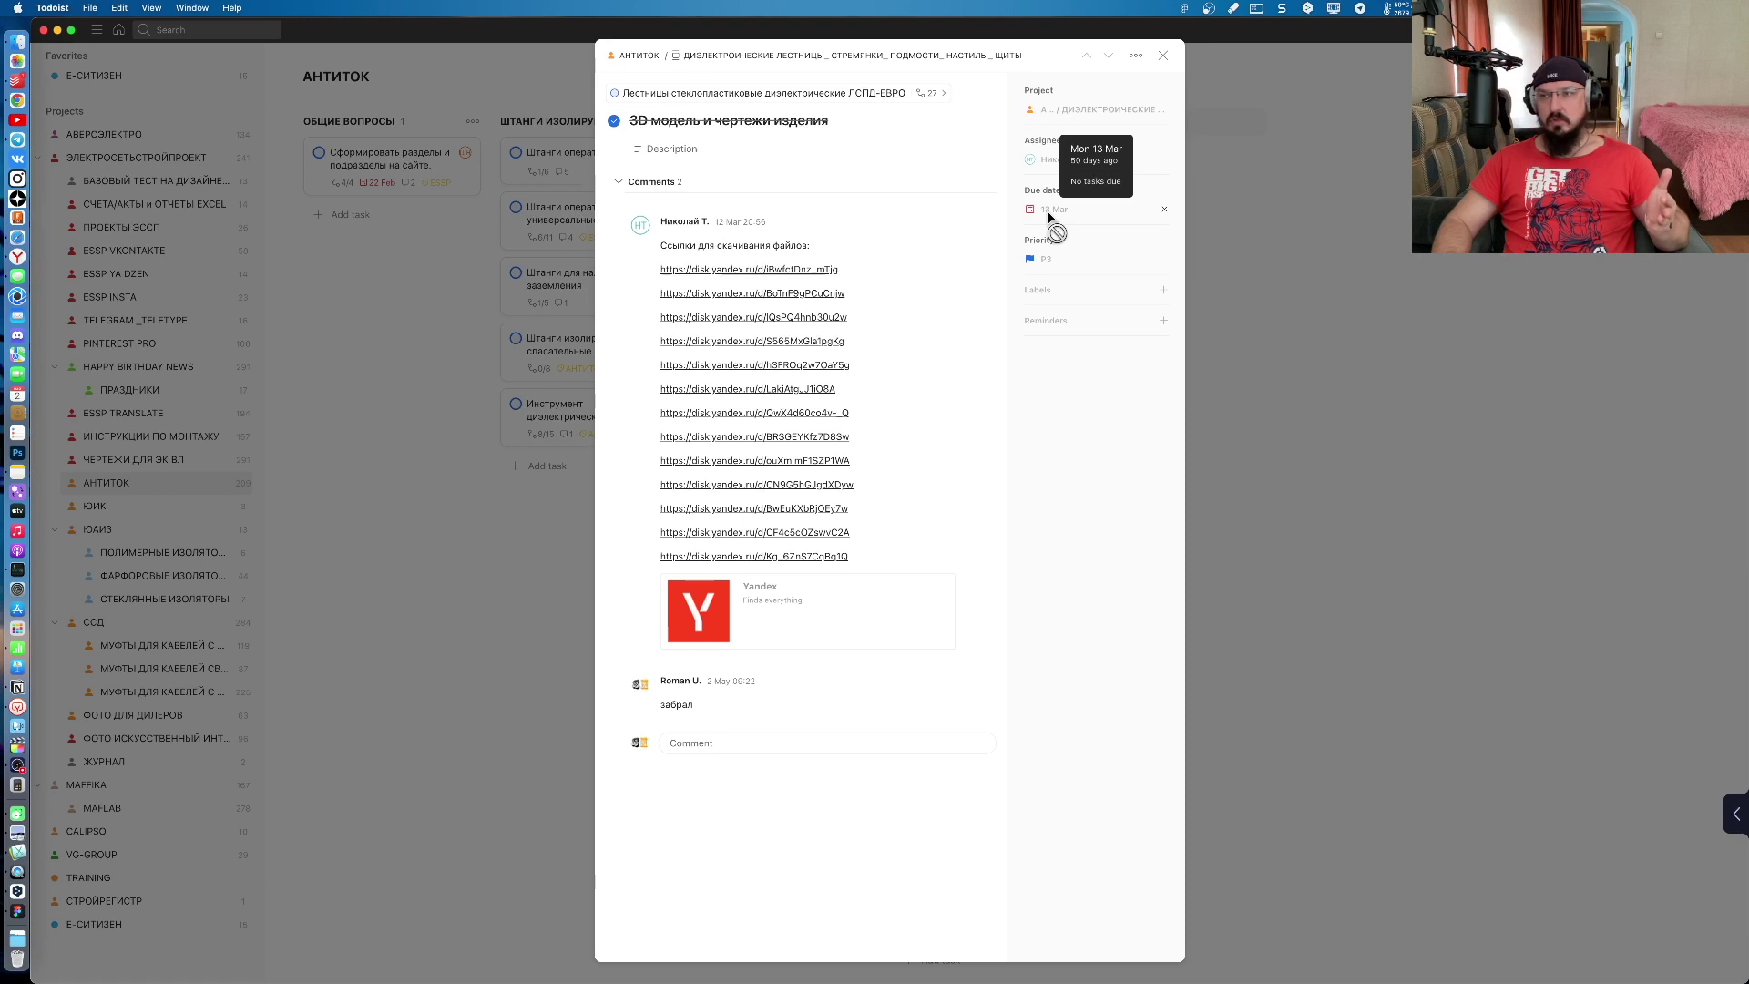
mouse_move(749, 270)
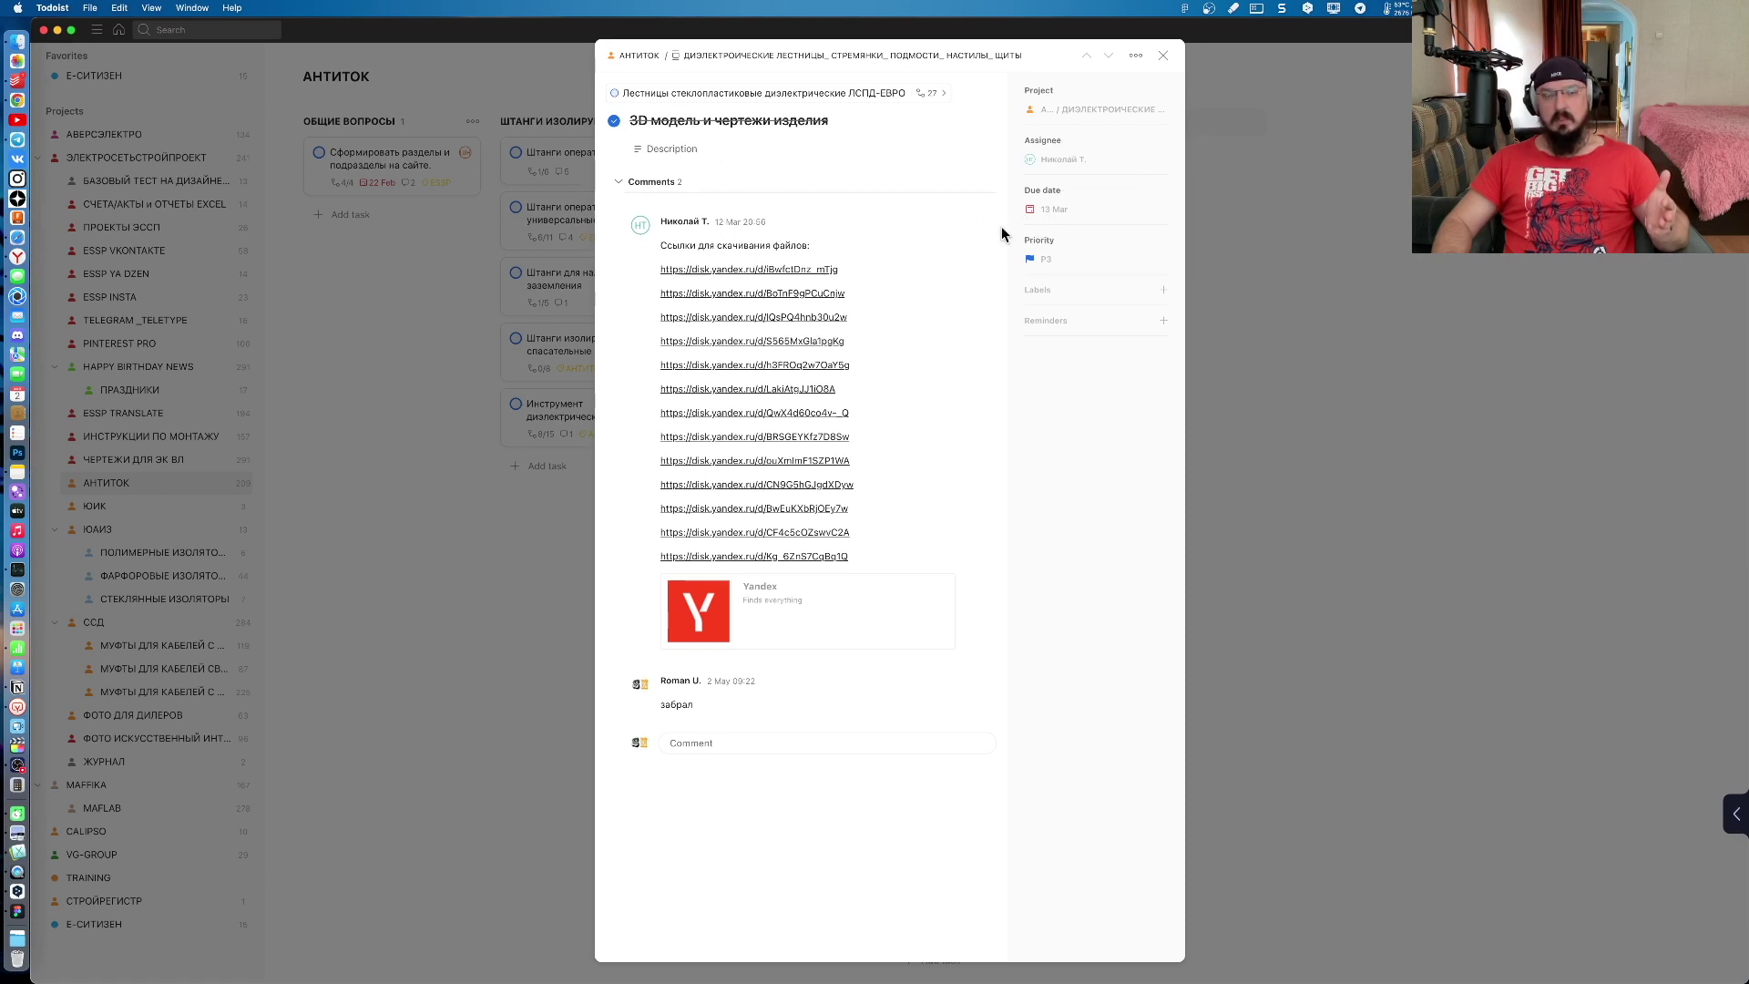
mouse_move(765, 382)
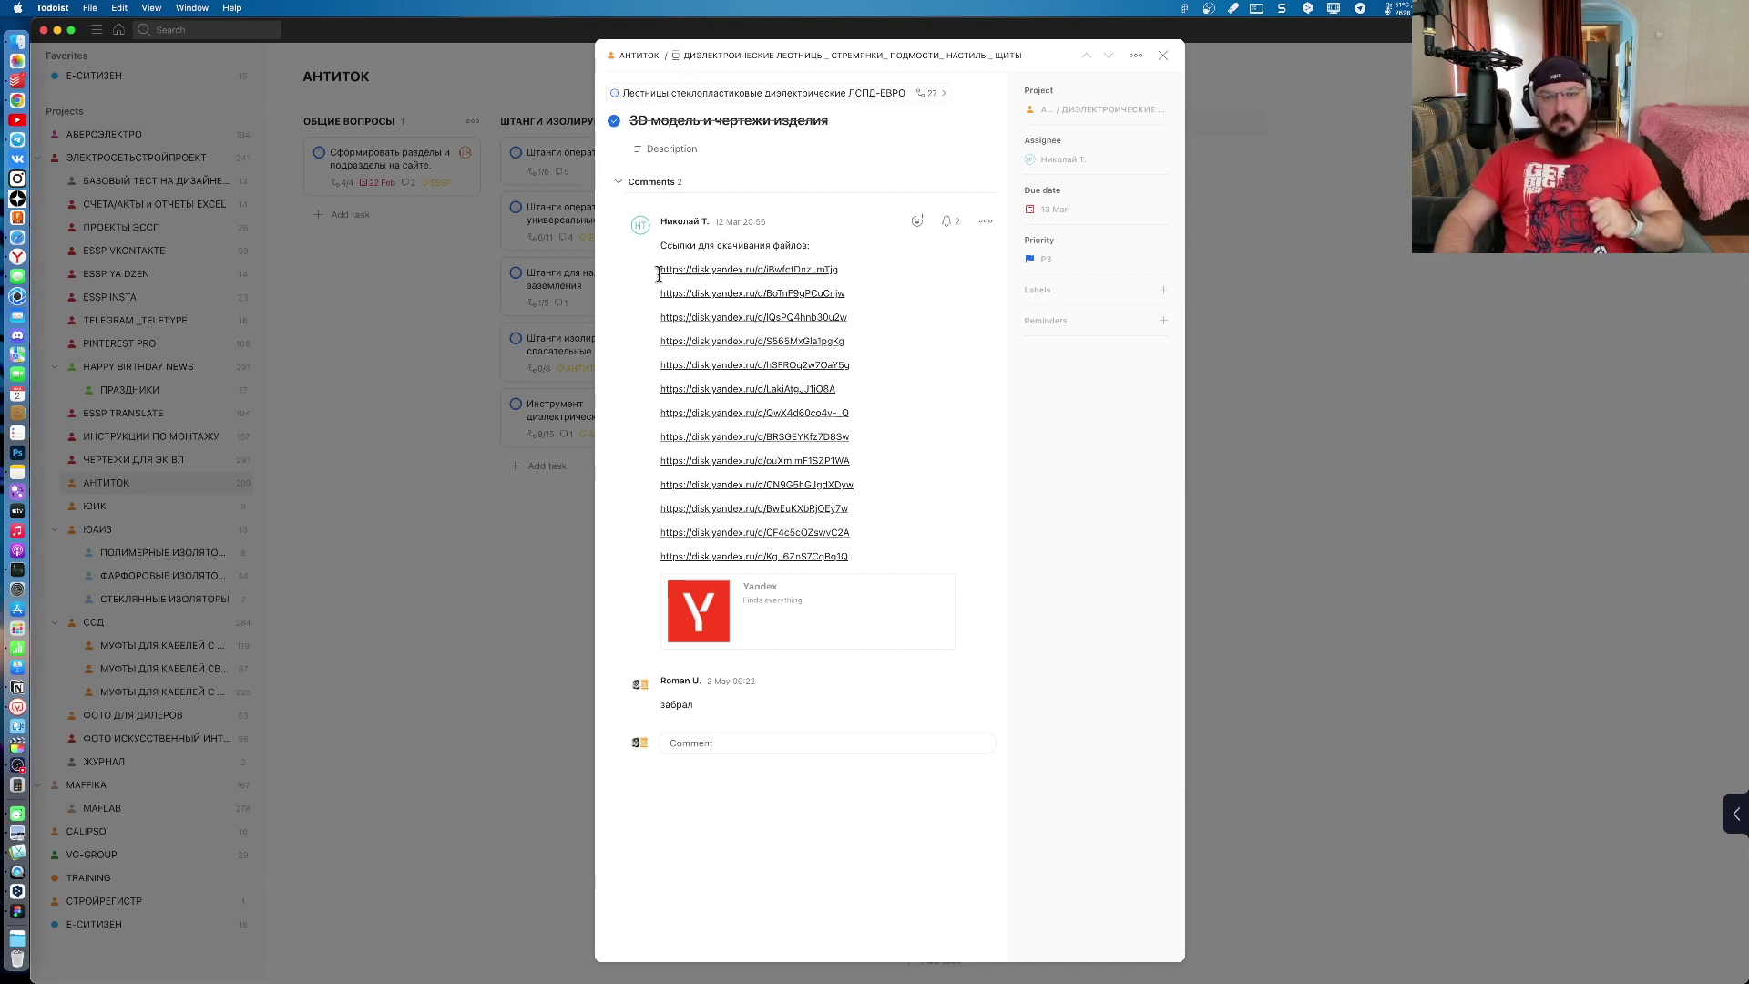
Step: Return to the parent ЛСПД-ЕВРО task, scroll its sub-tasks, then close it back to the board
left_click(688, 95)
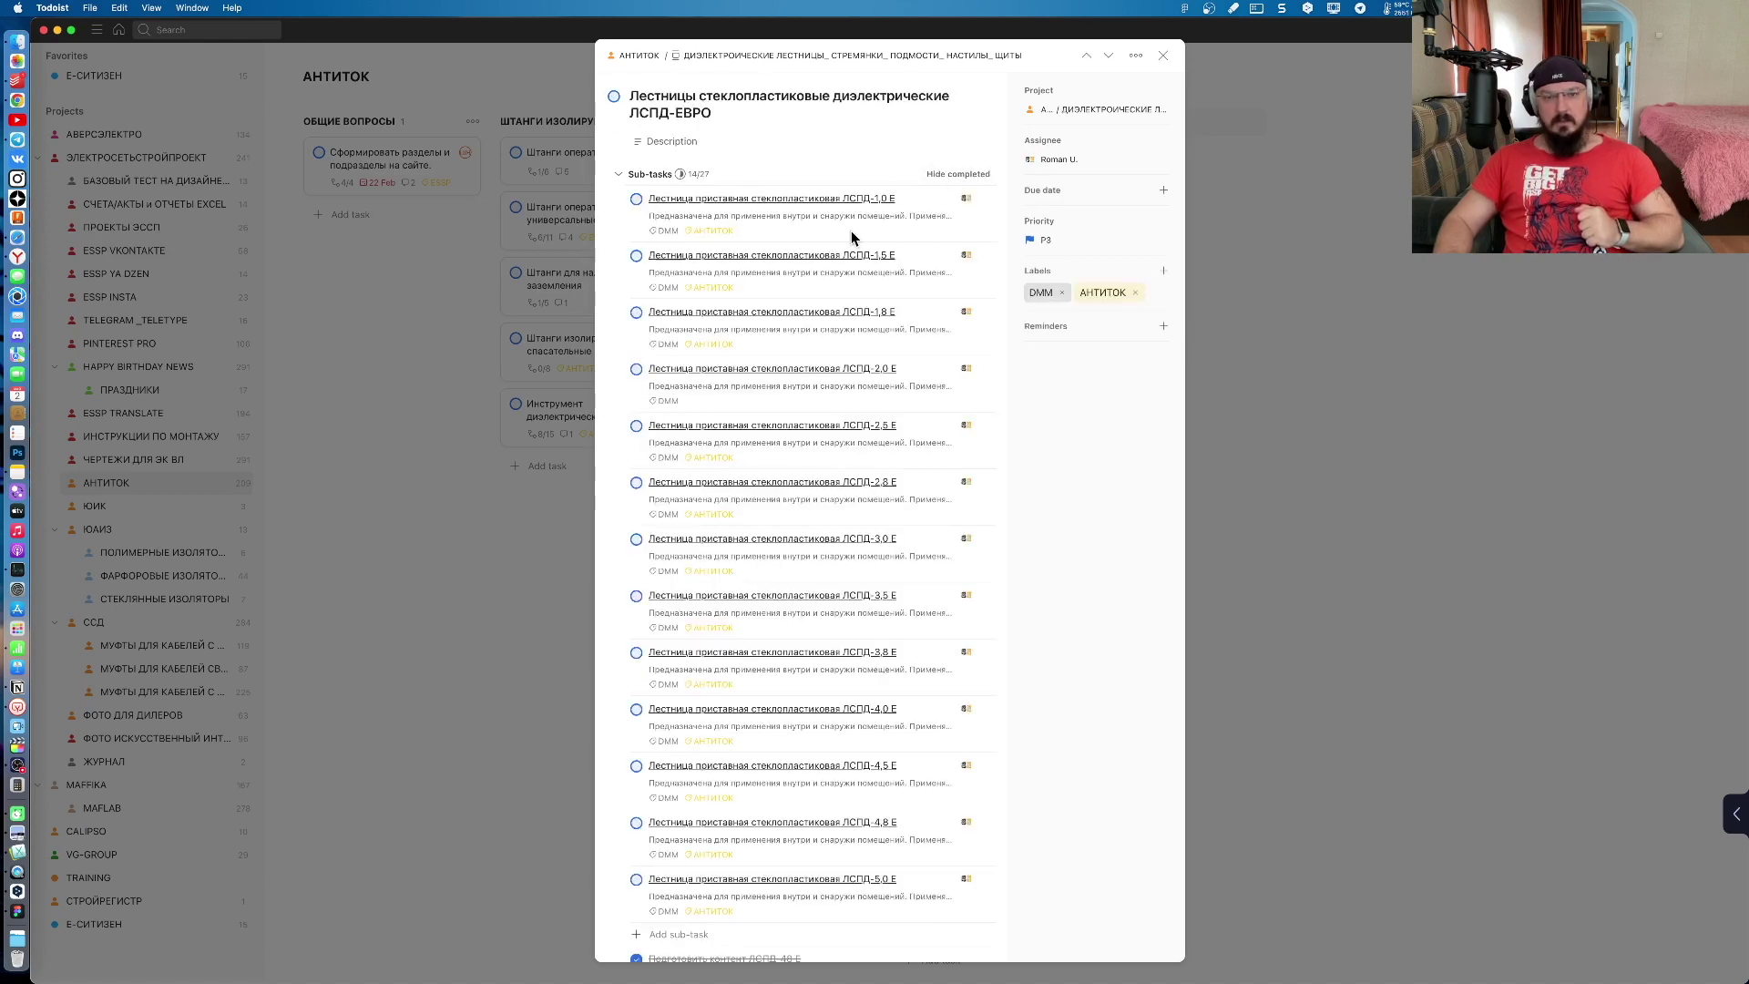
scroll(897, 865, "down", 2)
scroll(893, 768, "down", 4)
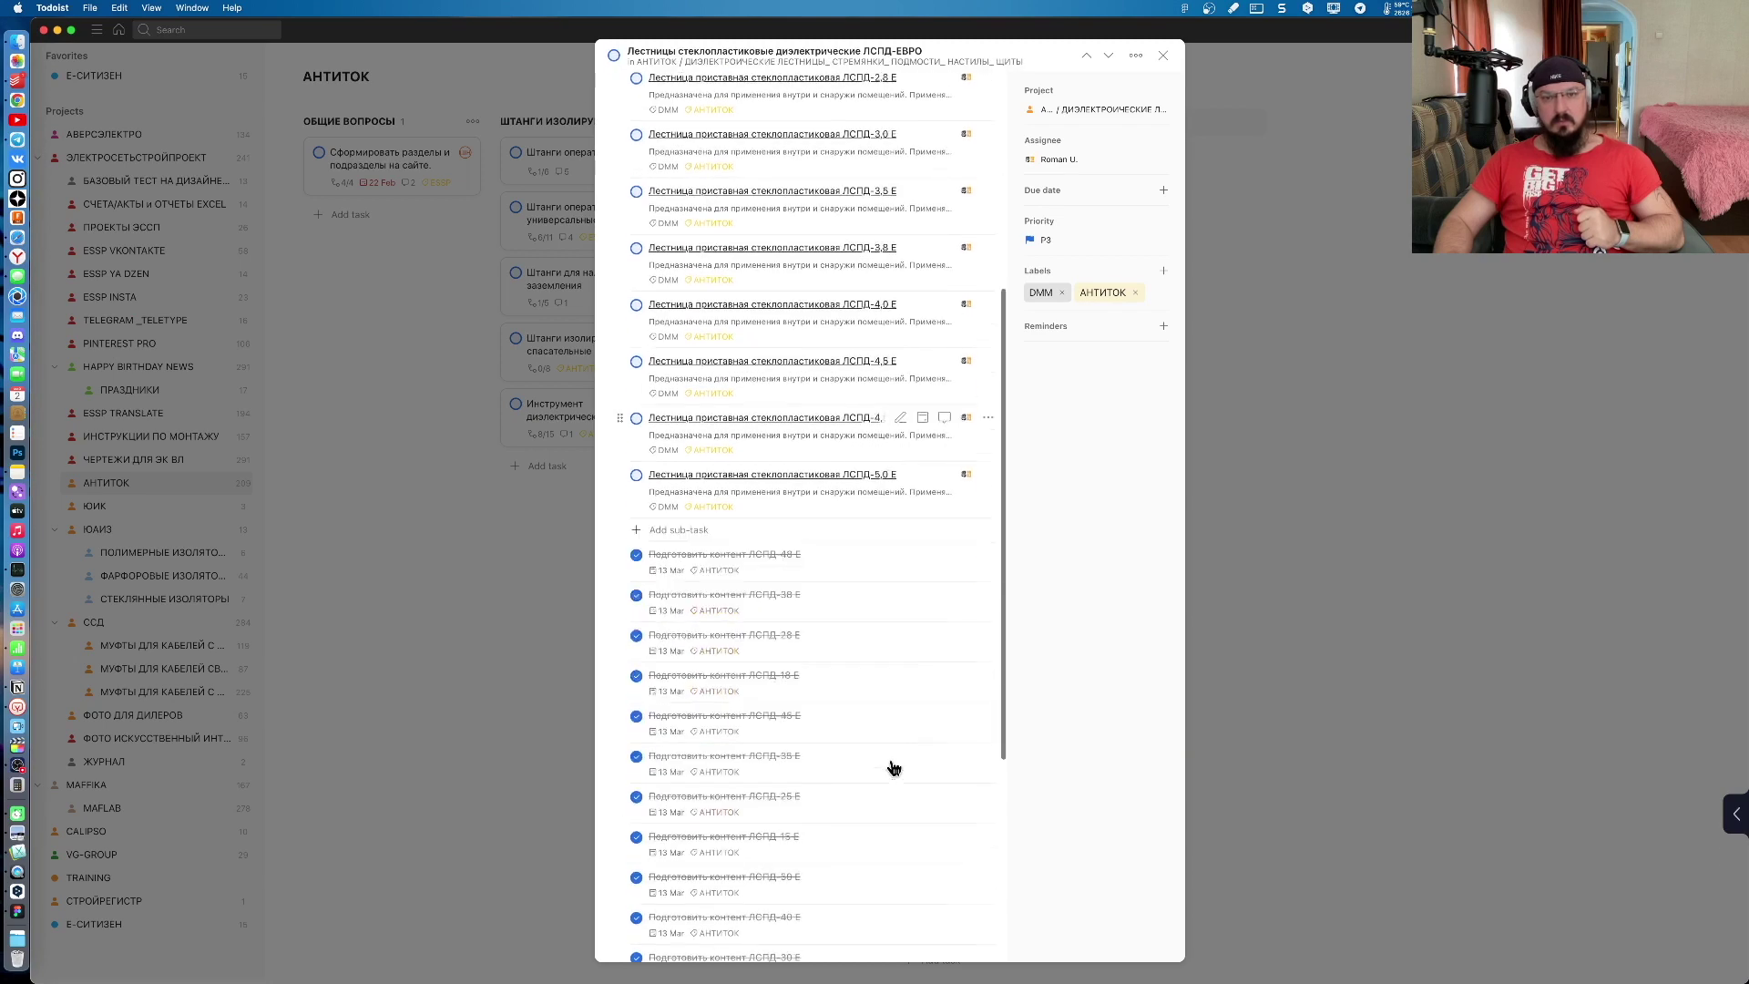
scroll(893, 768, "down", 3)
left_click(1226, 517)
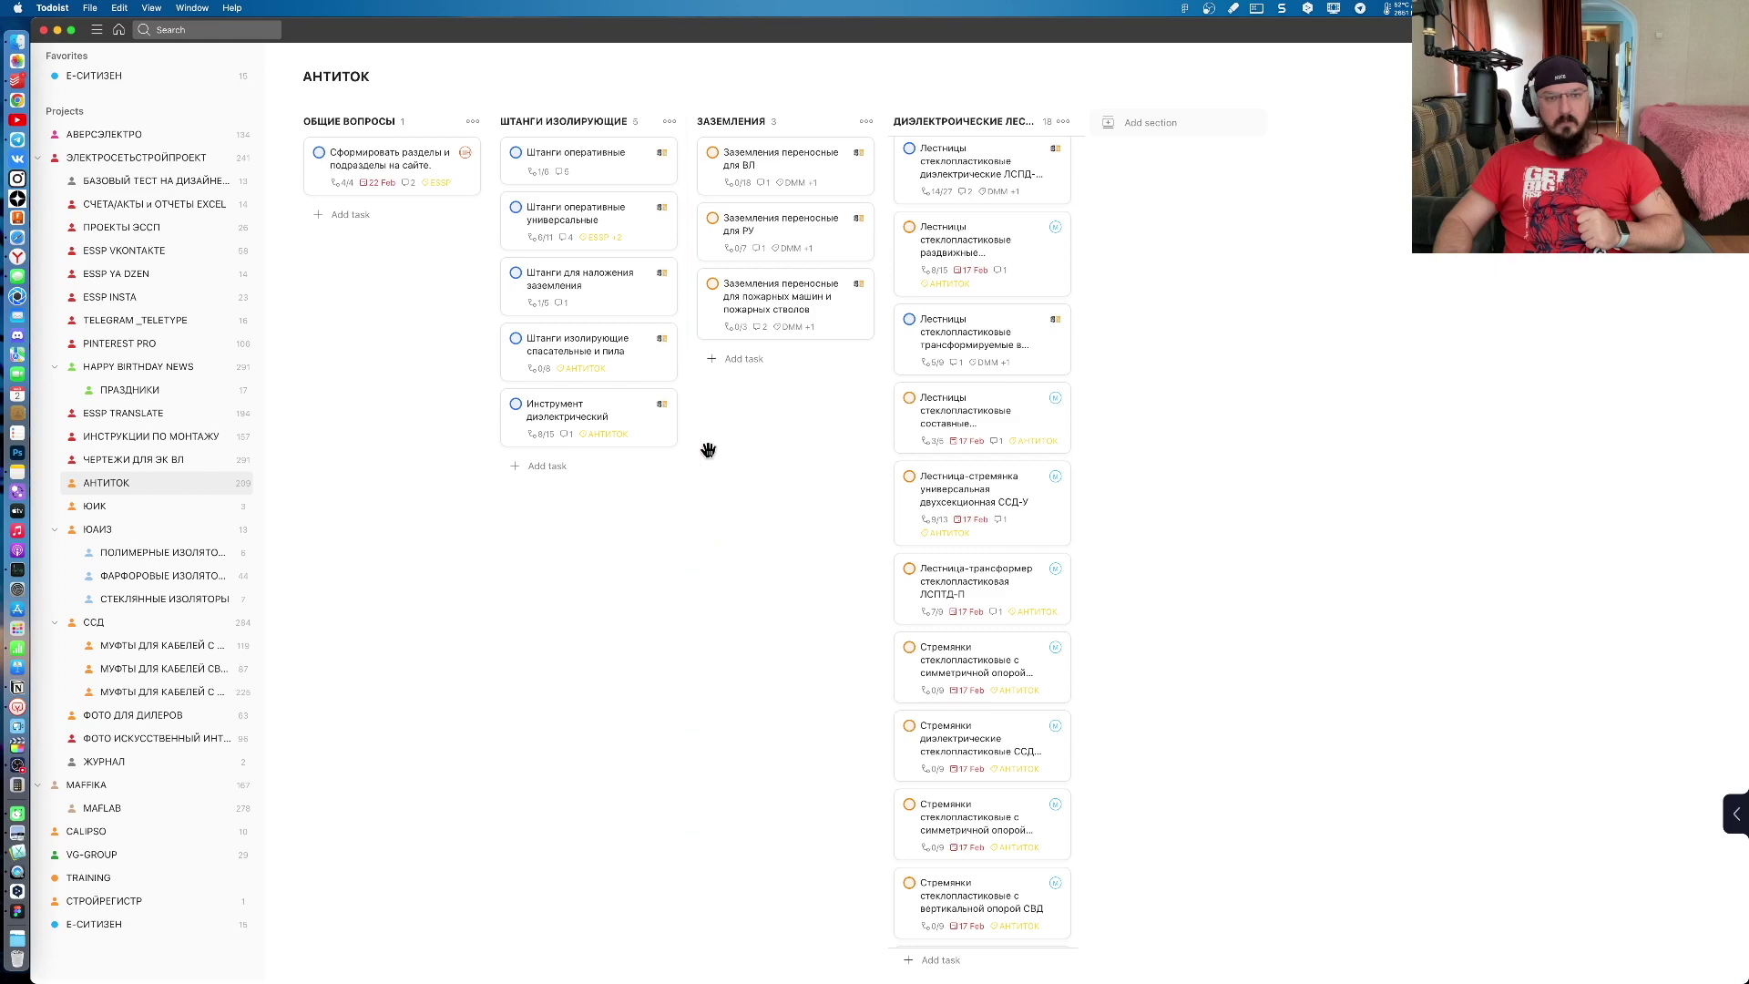
Step: Open the ЛСПРД sliding ladder task showing its 8 of 15 completed sub-tasks
left_click(1045, 288)
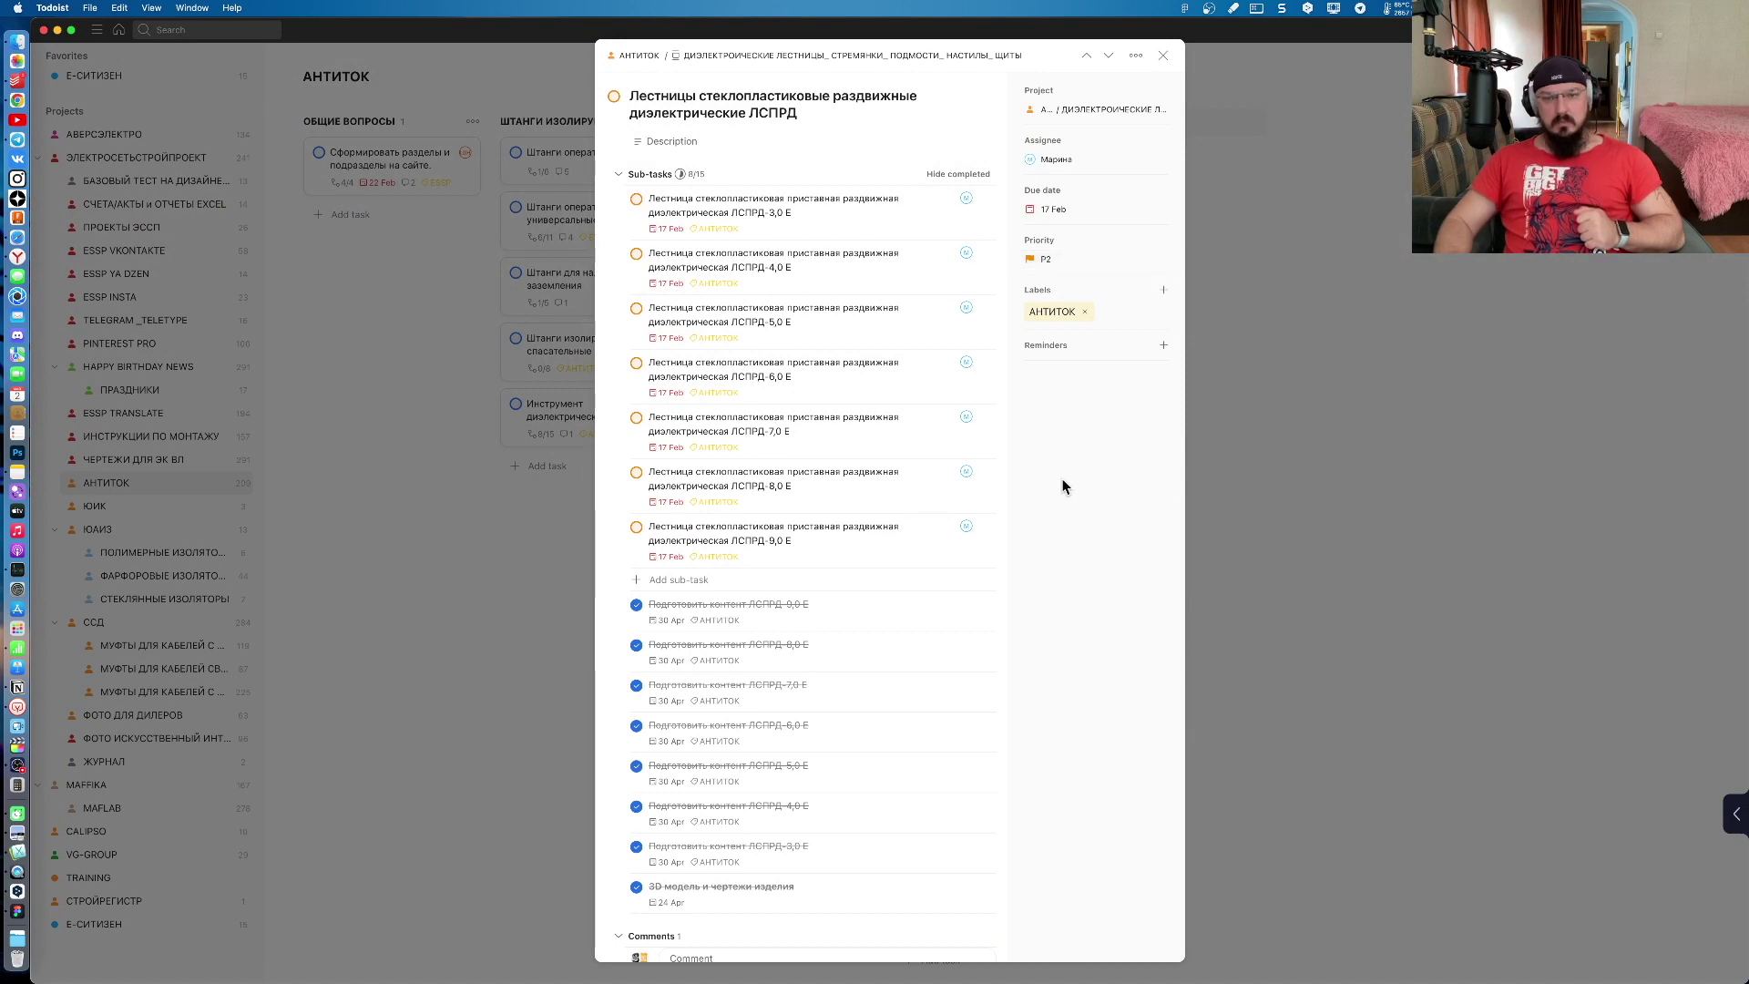
mouse_move(720, 894)
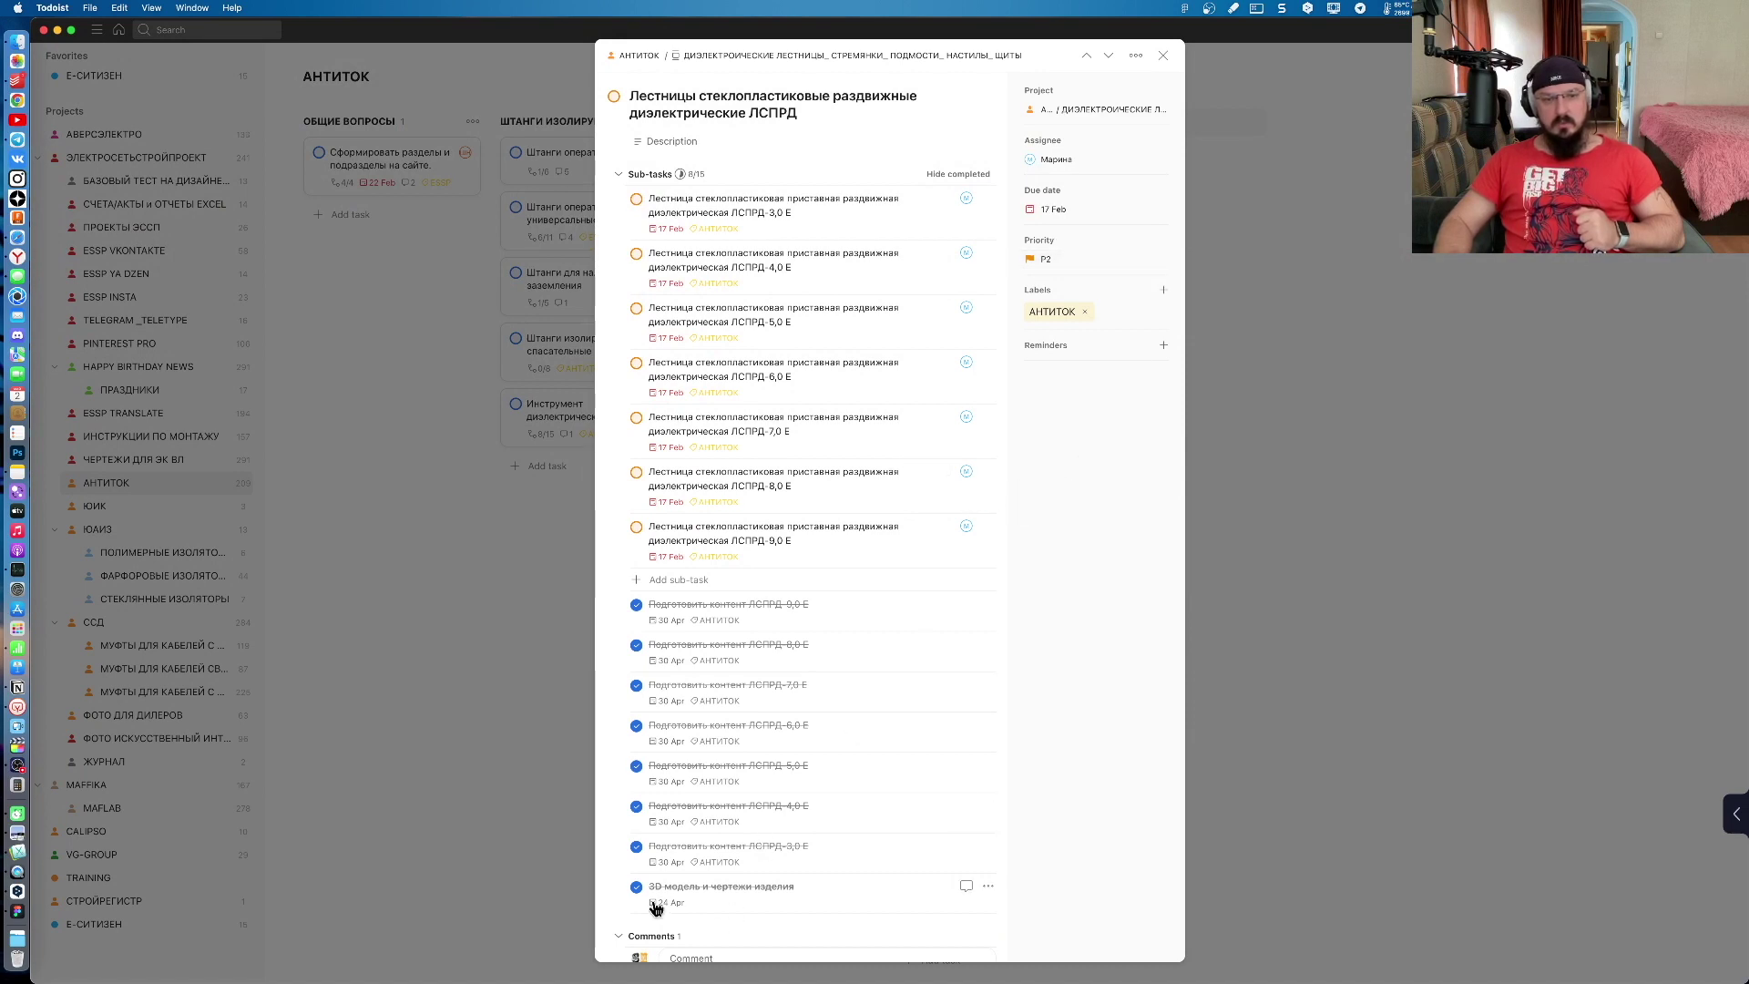
key("Escape")
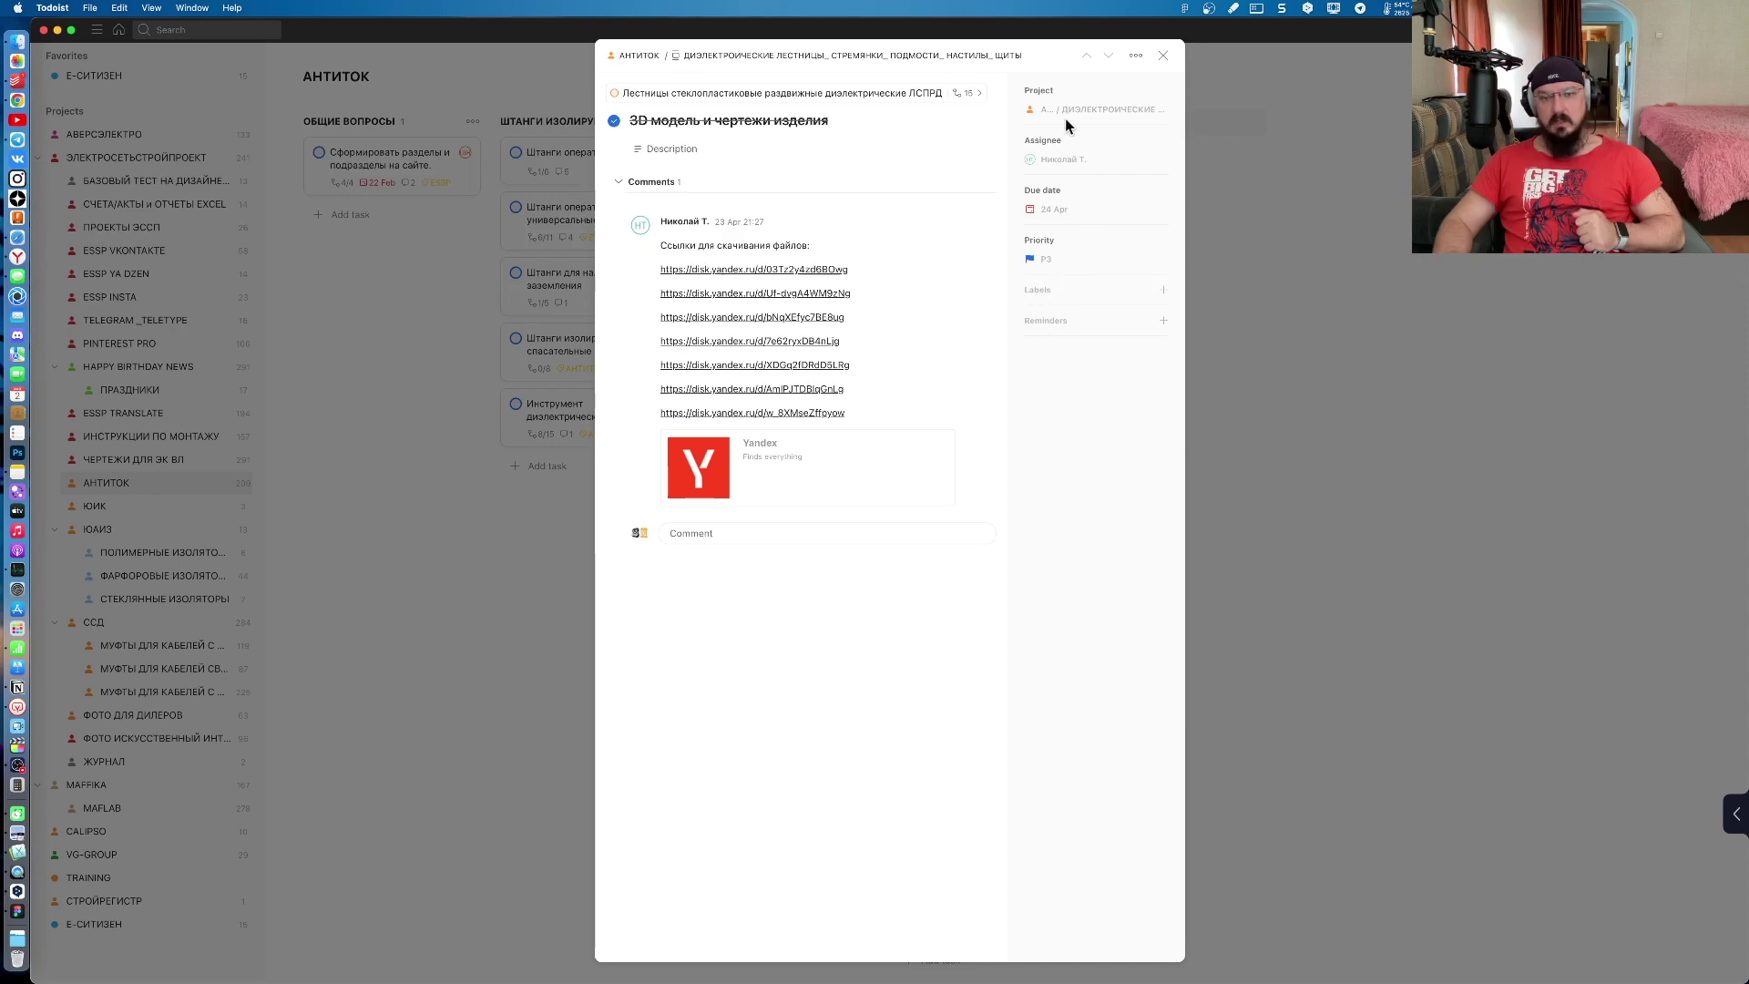
left_click(702, 94)
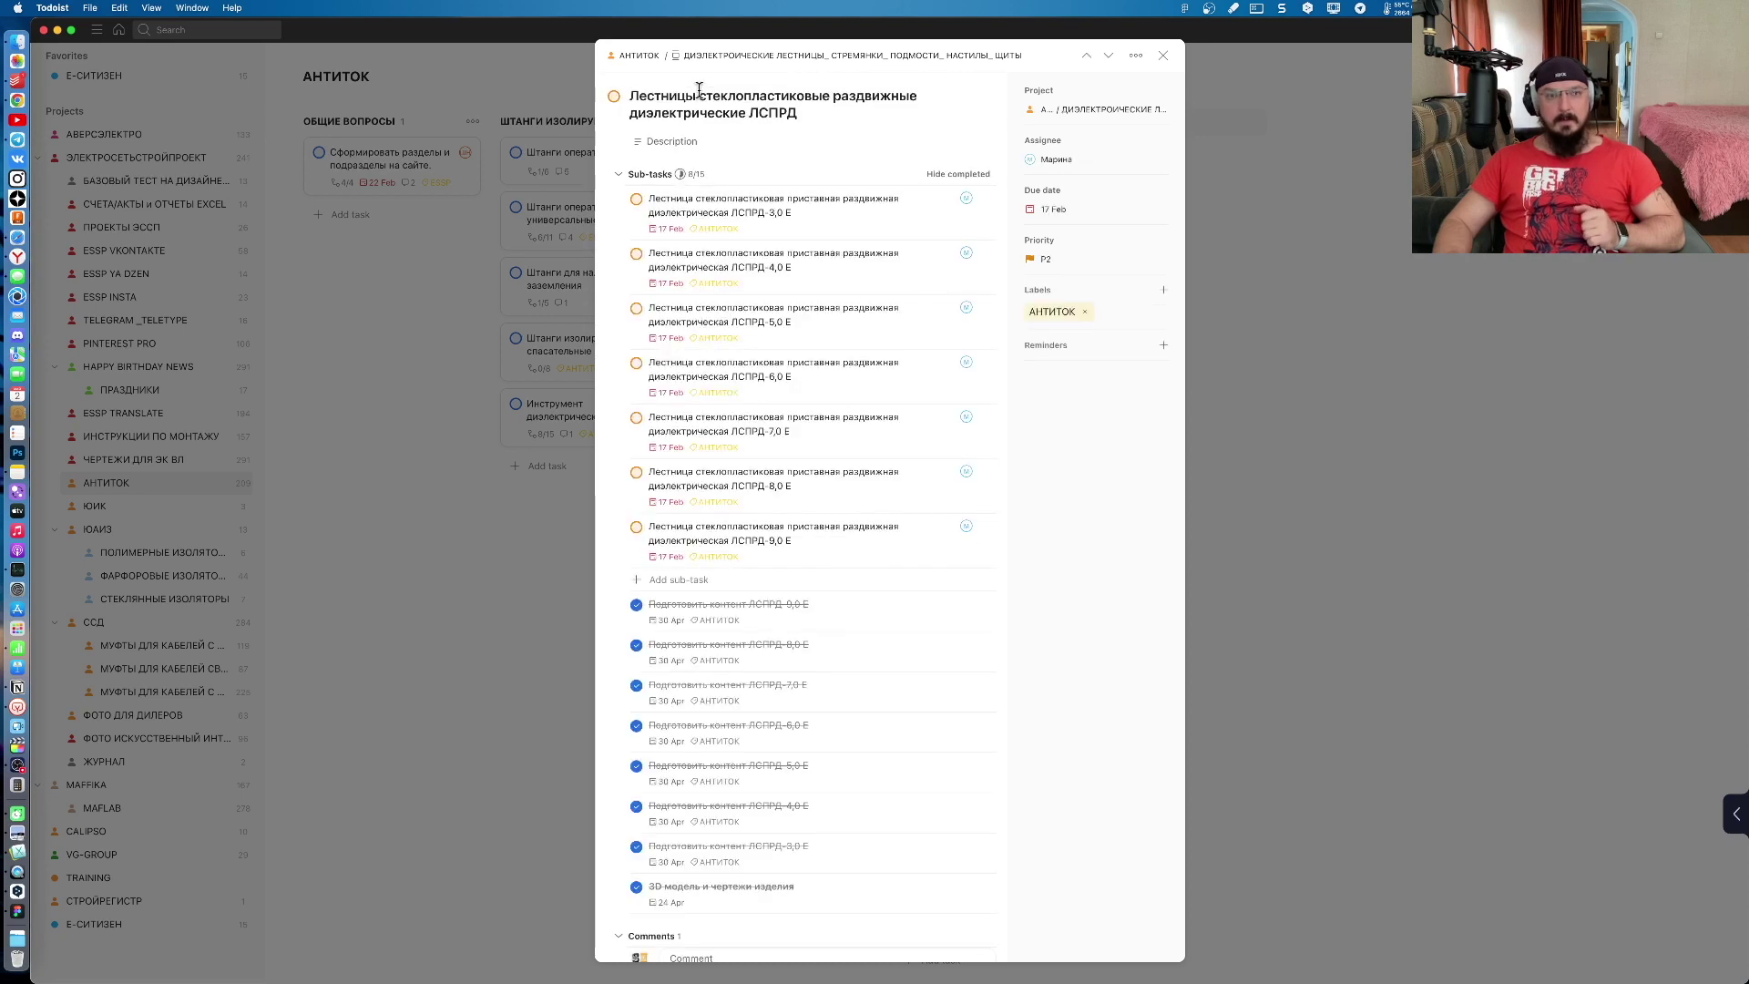
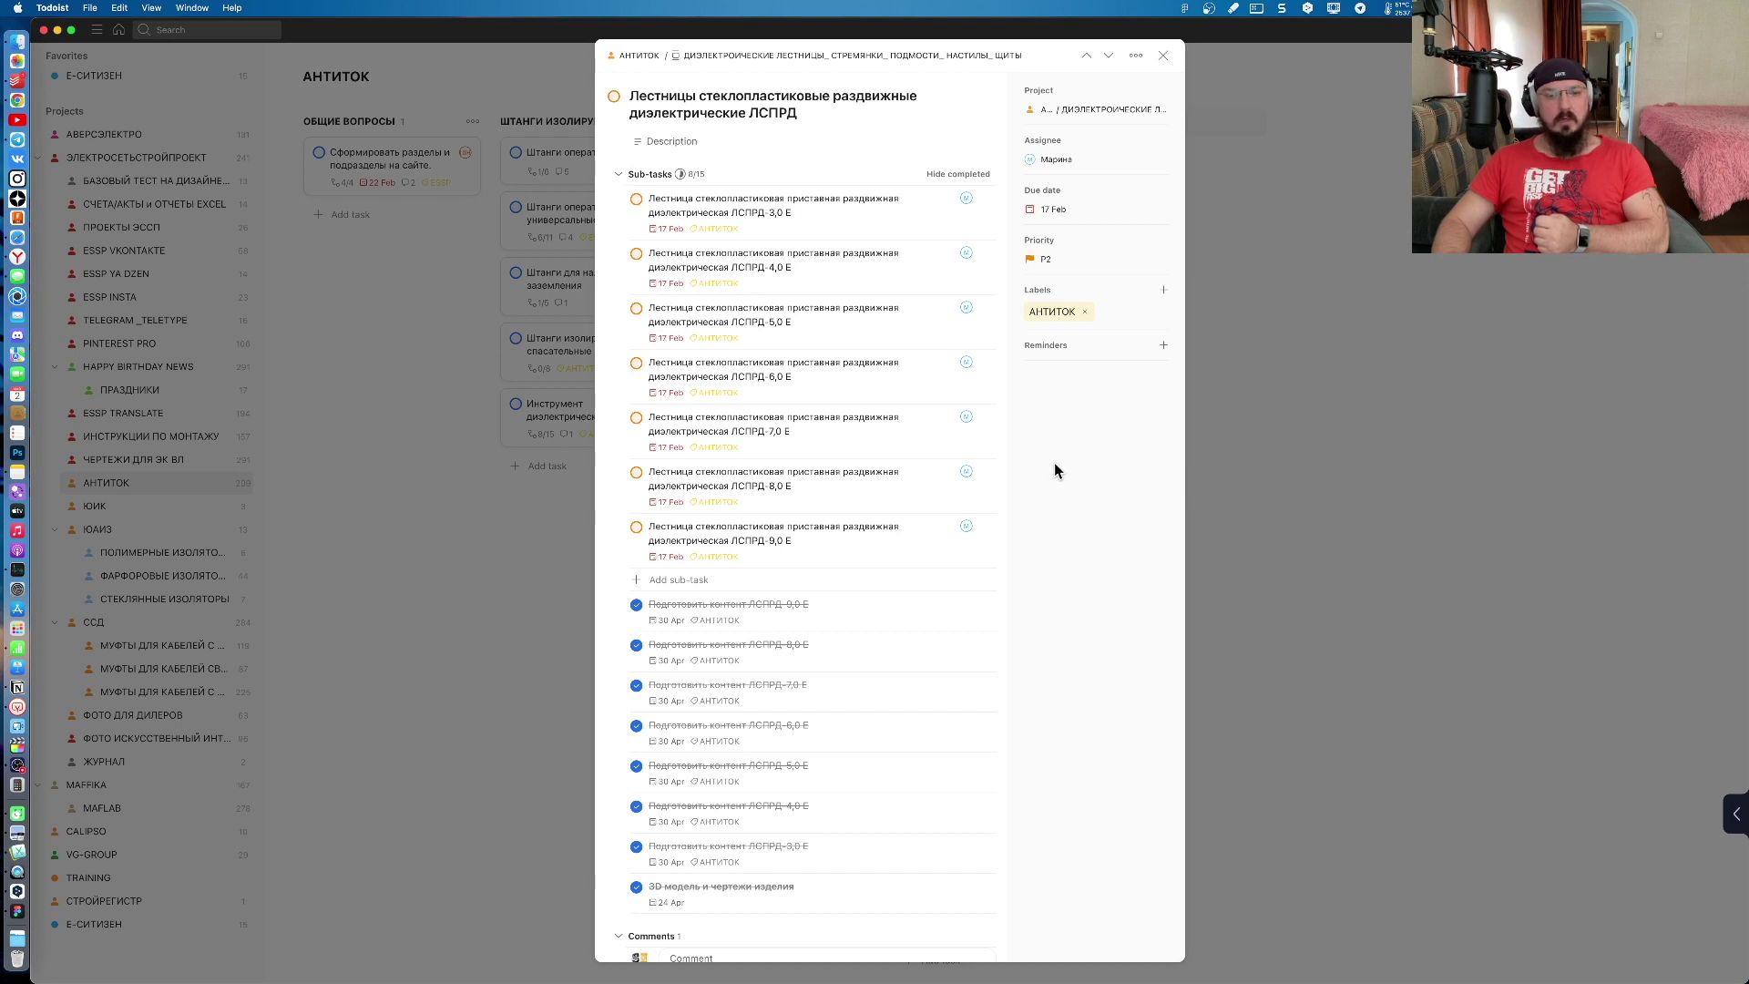
Step: Review the ЛСПРД ladder task's details, then close it to return to the АНТИТОК board
scroll(947, 485, "down", 2)
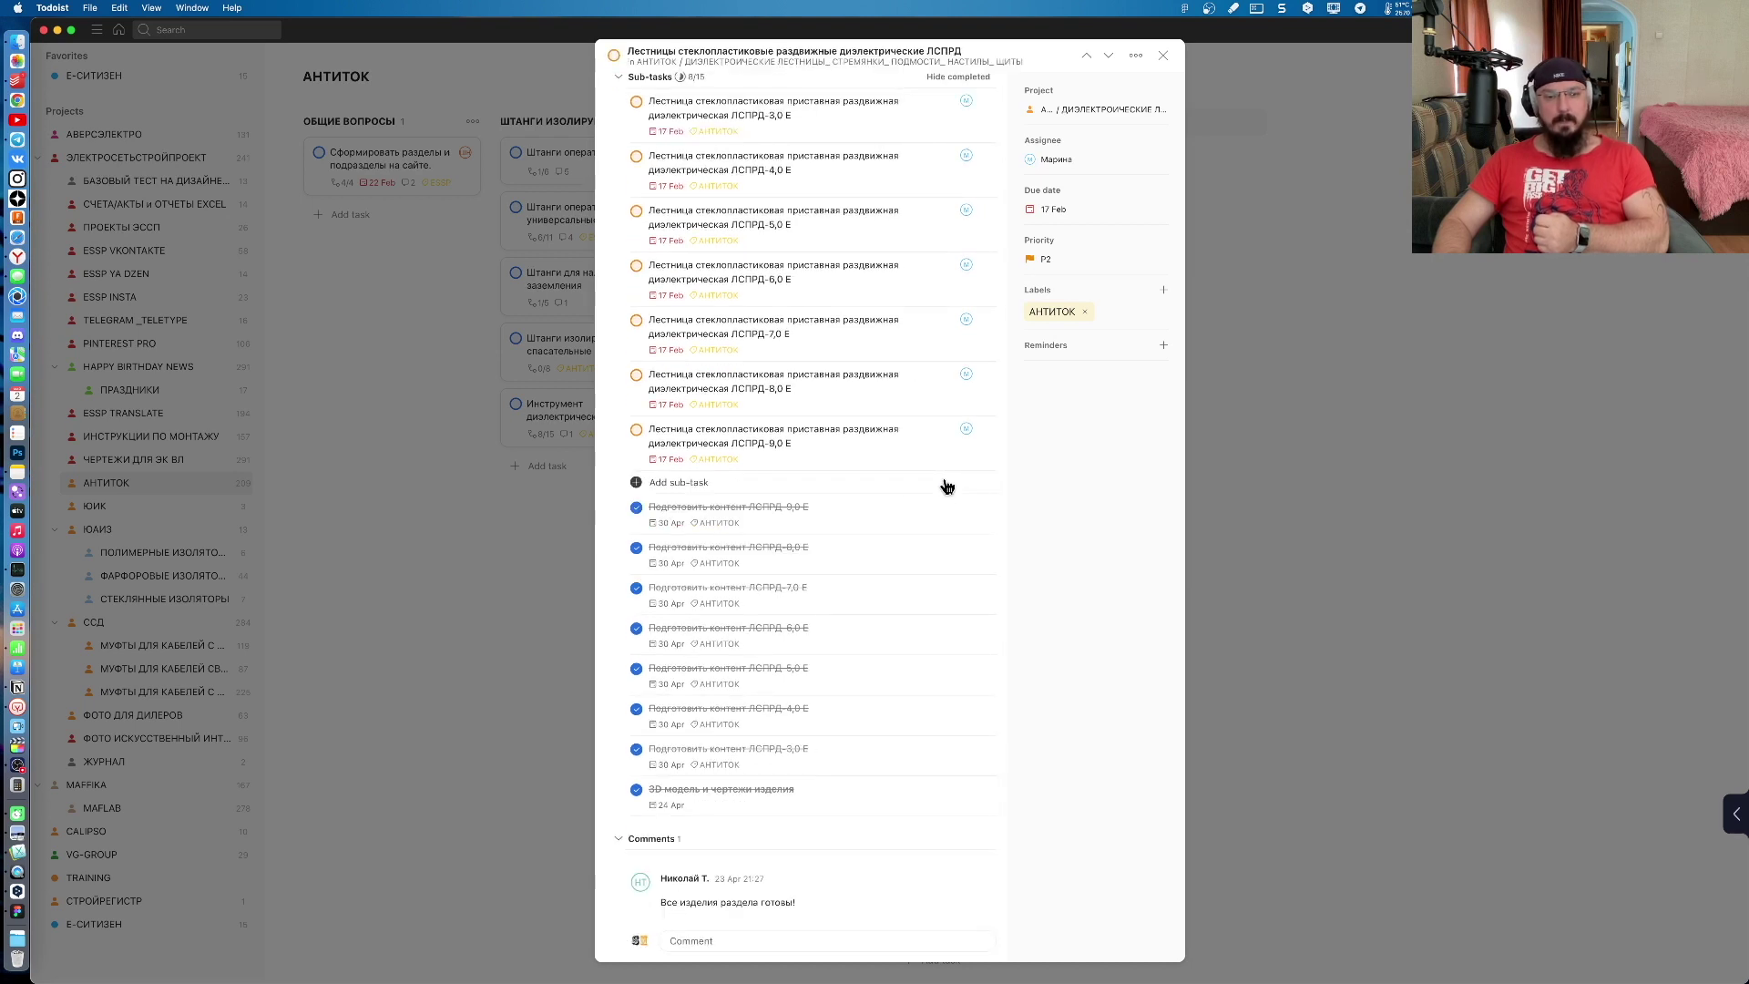
scroll(947, 492, "up", 2)
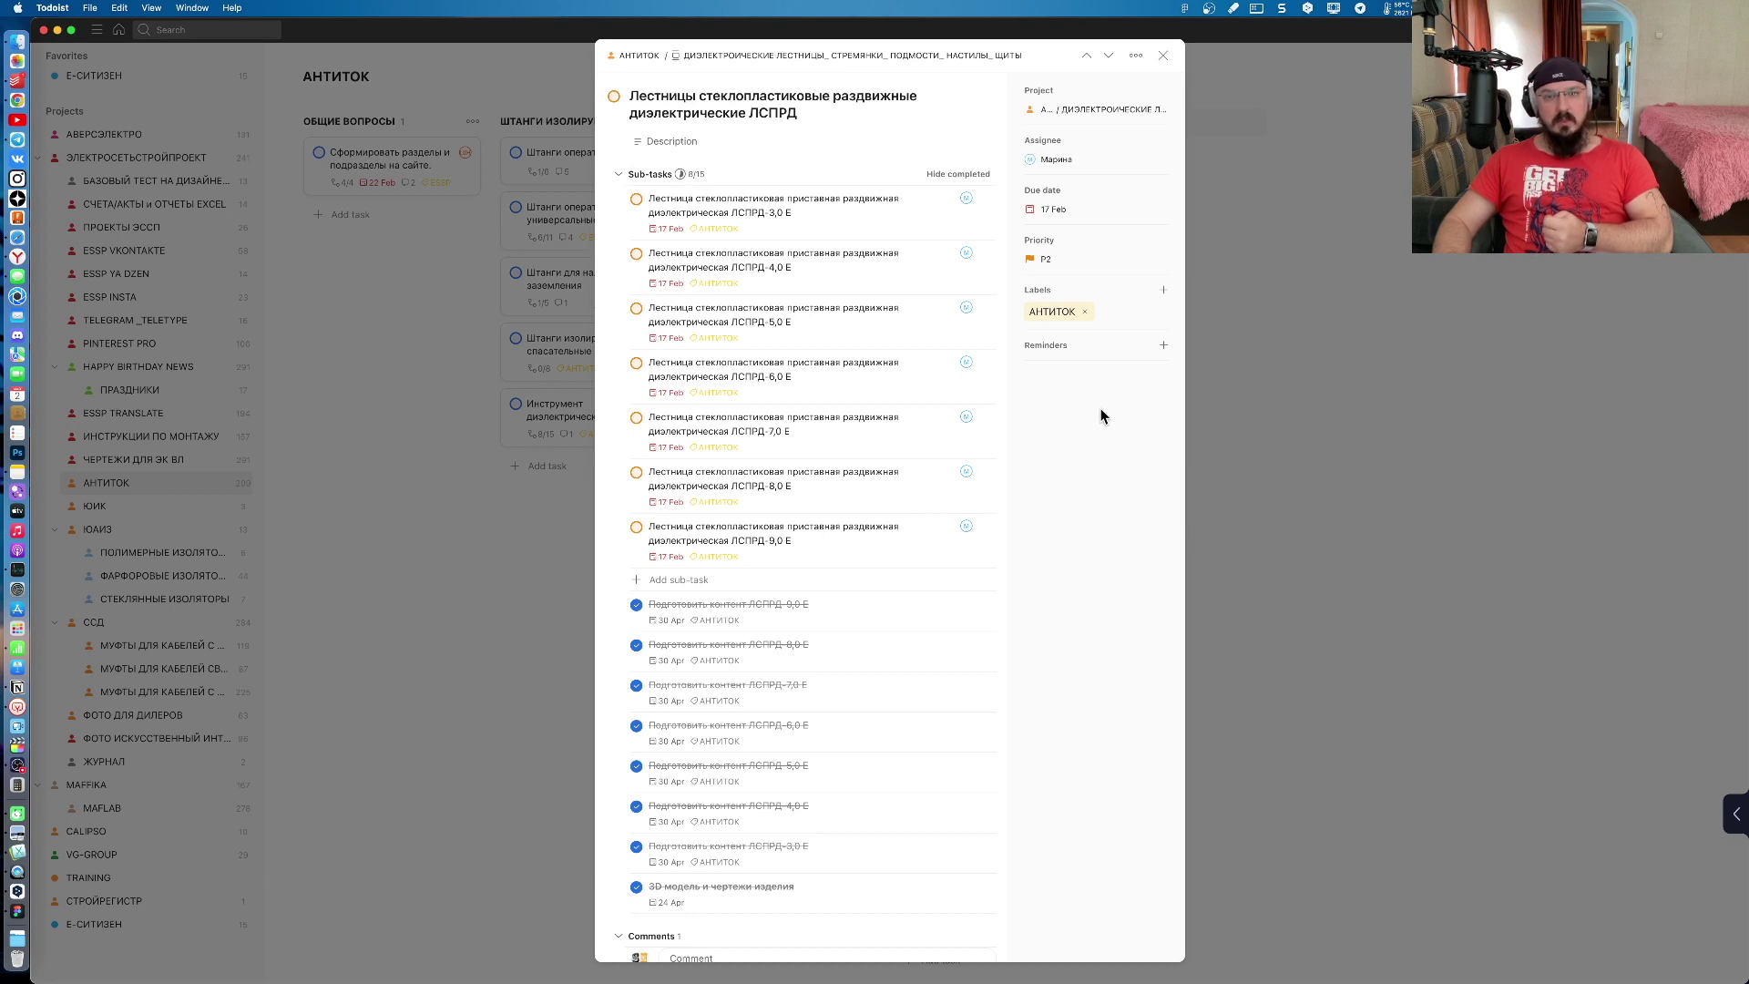
left_click(1233, 348)
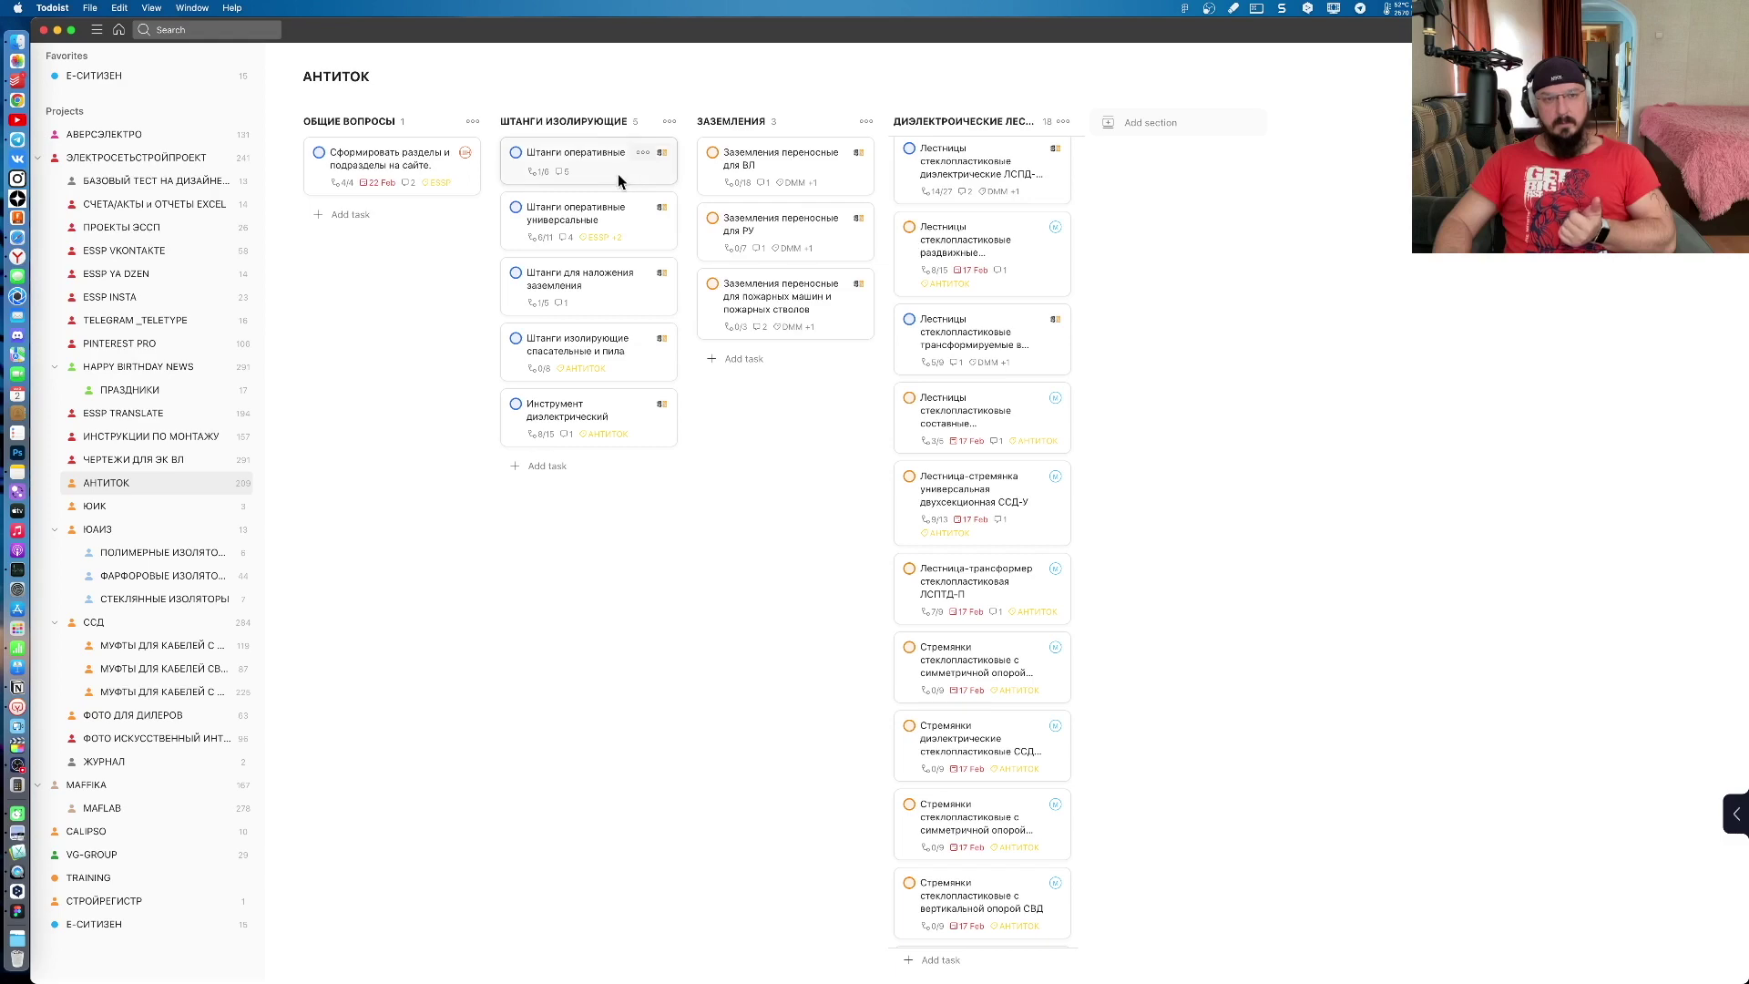
Step: Open the Штанги оперативные card on the АНТИТОК board
left_click(618, 175)
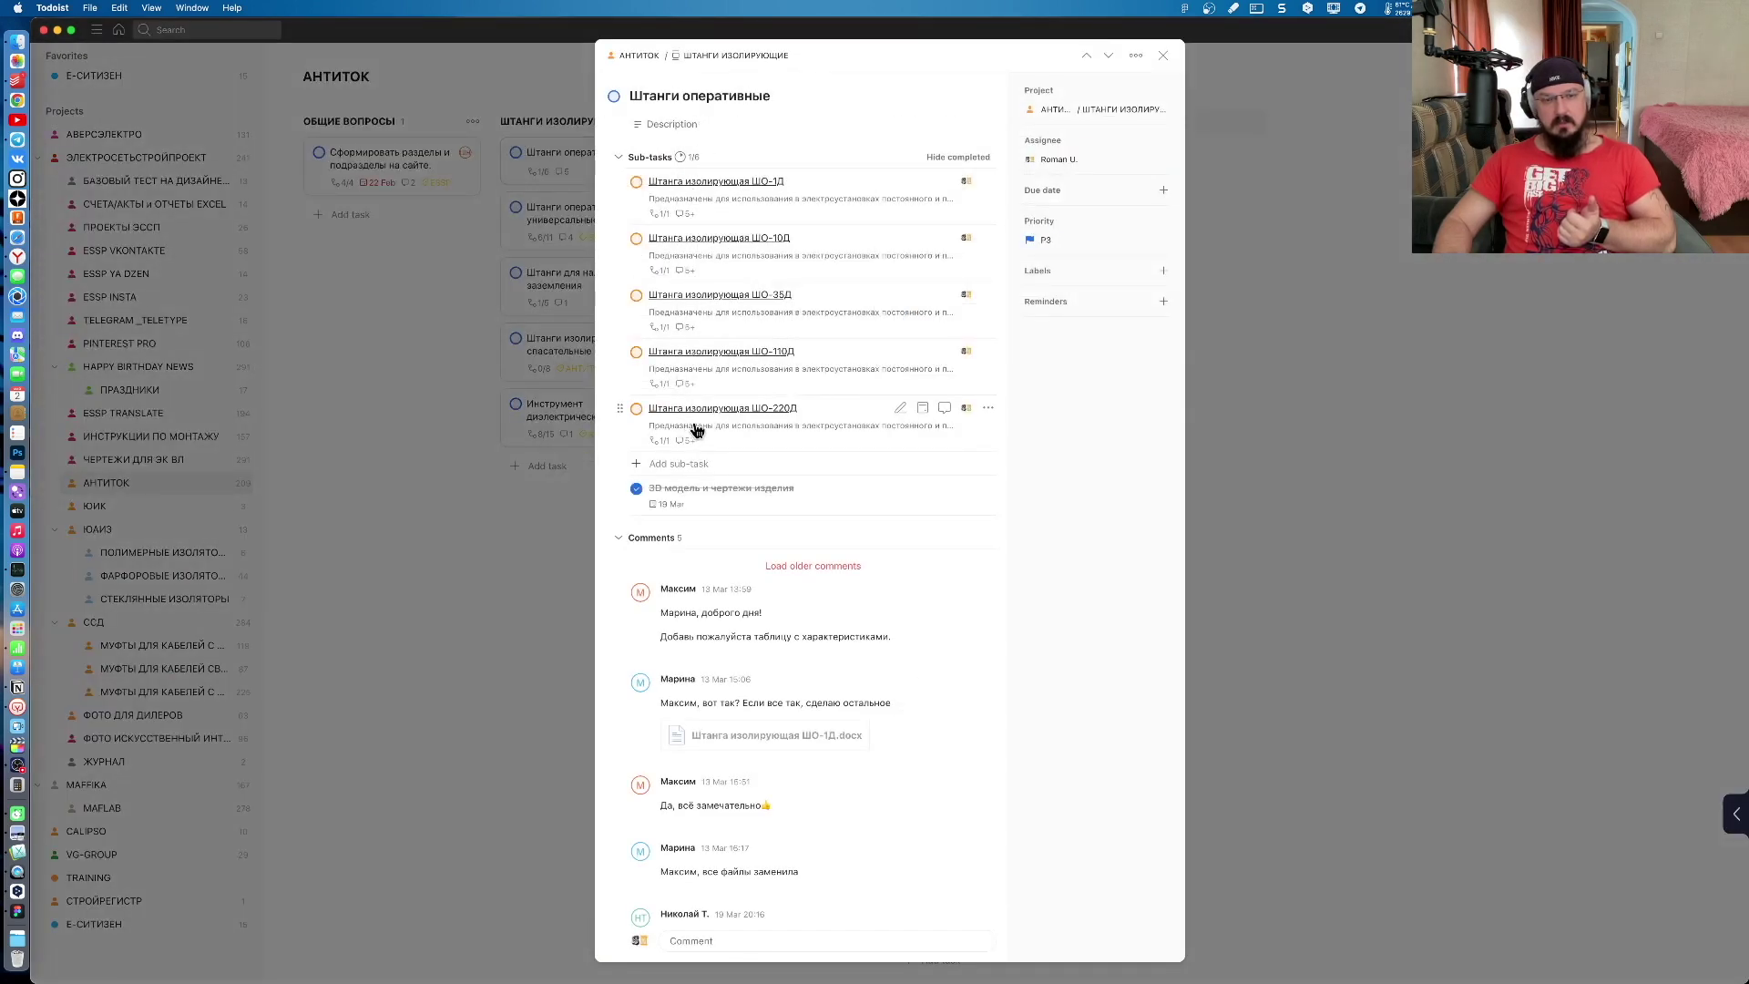
mouse_move(720, 493)
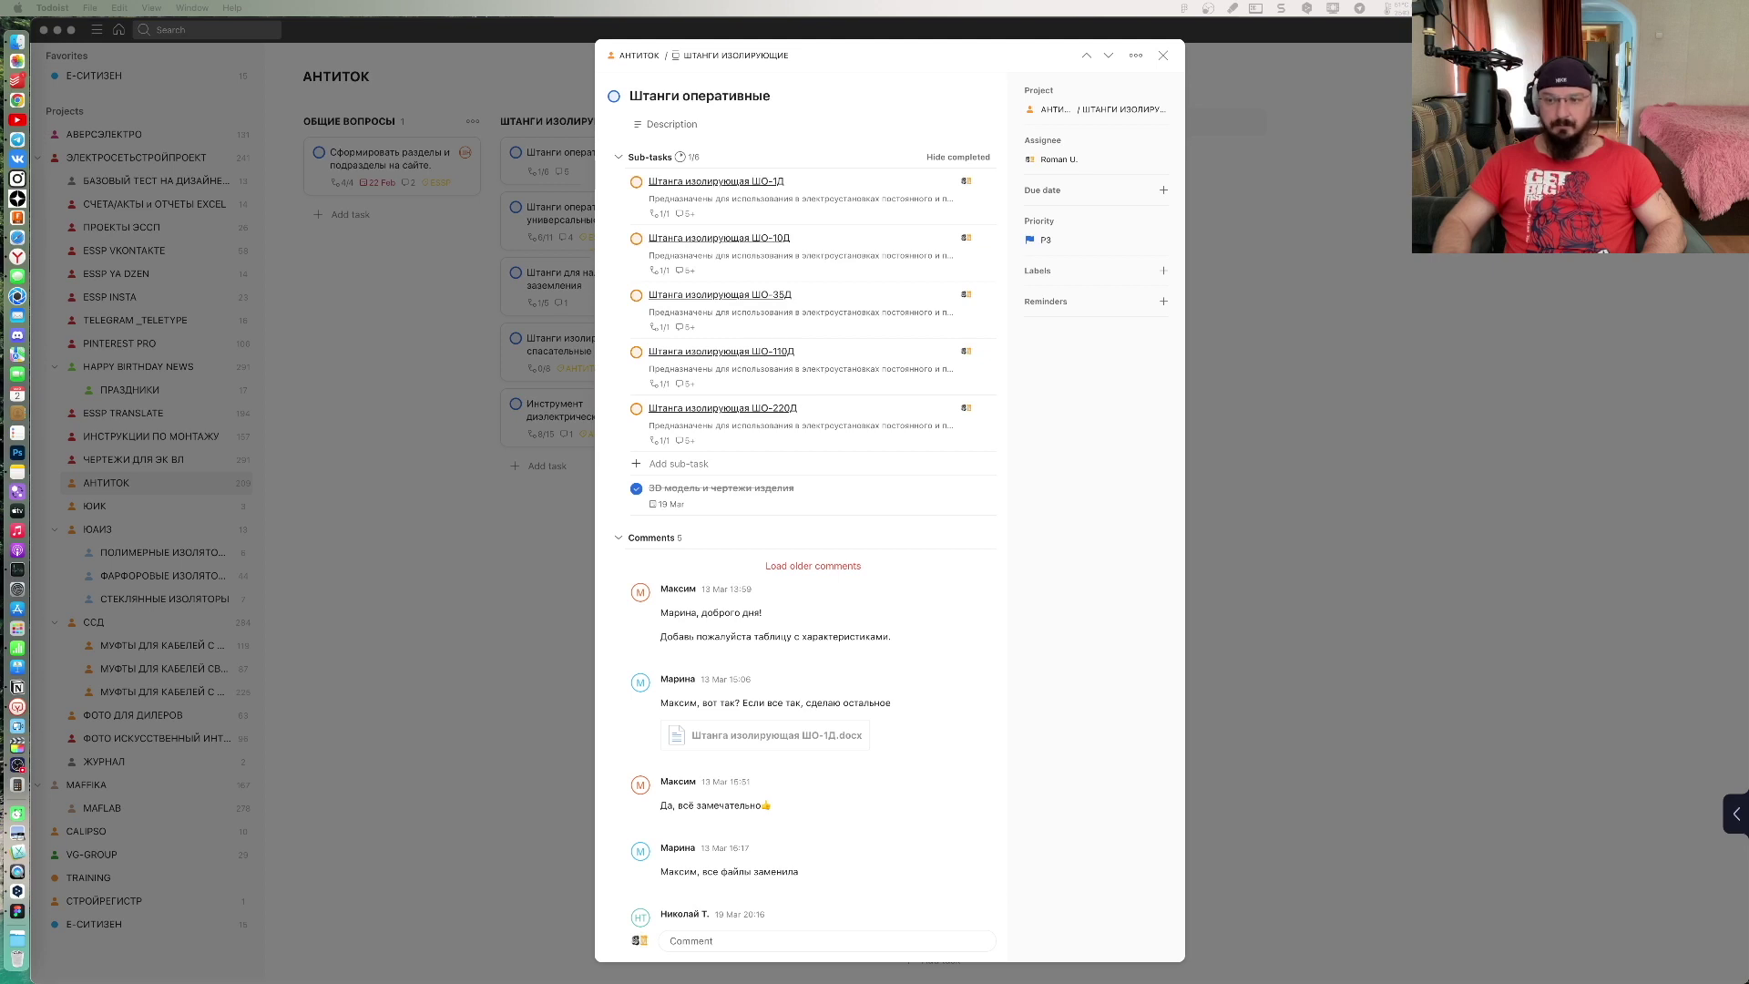
Step: Paste Штанга изолирующая ШО-1Д through ШО-220Д as five separate sub-tasks
left_click(688, 467)
type("Штанга изолирующая ШО-1Д Штанга изолирующая ШО-10Д Штанга изолирующая ШО-35Д Штанга изолирующая ШО-110Д Штанга изолирующая ШО-220Д")
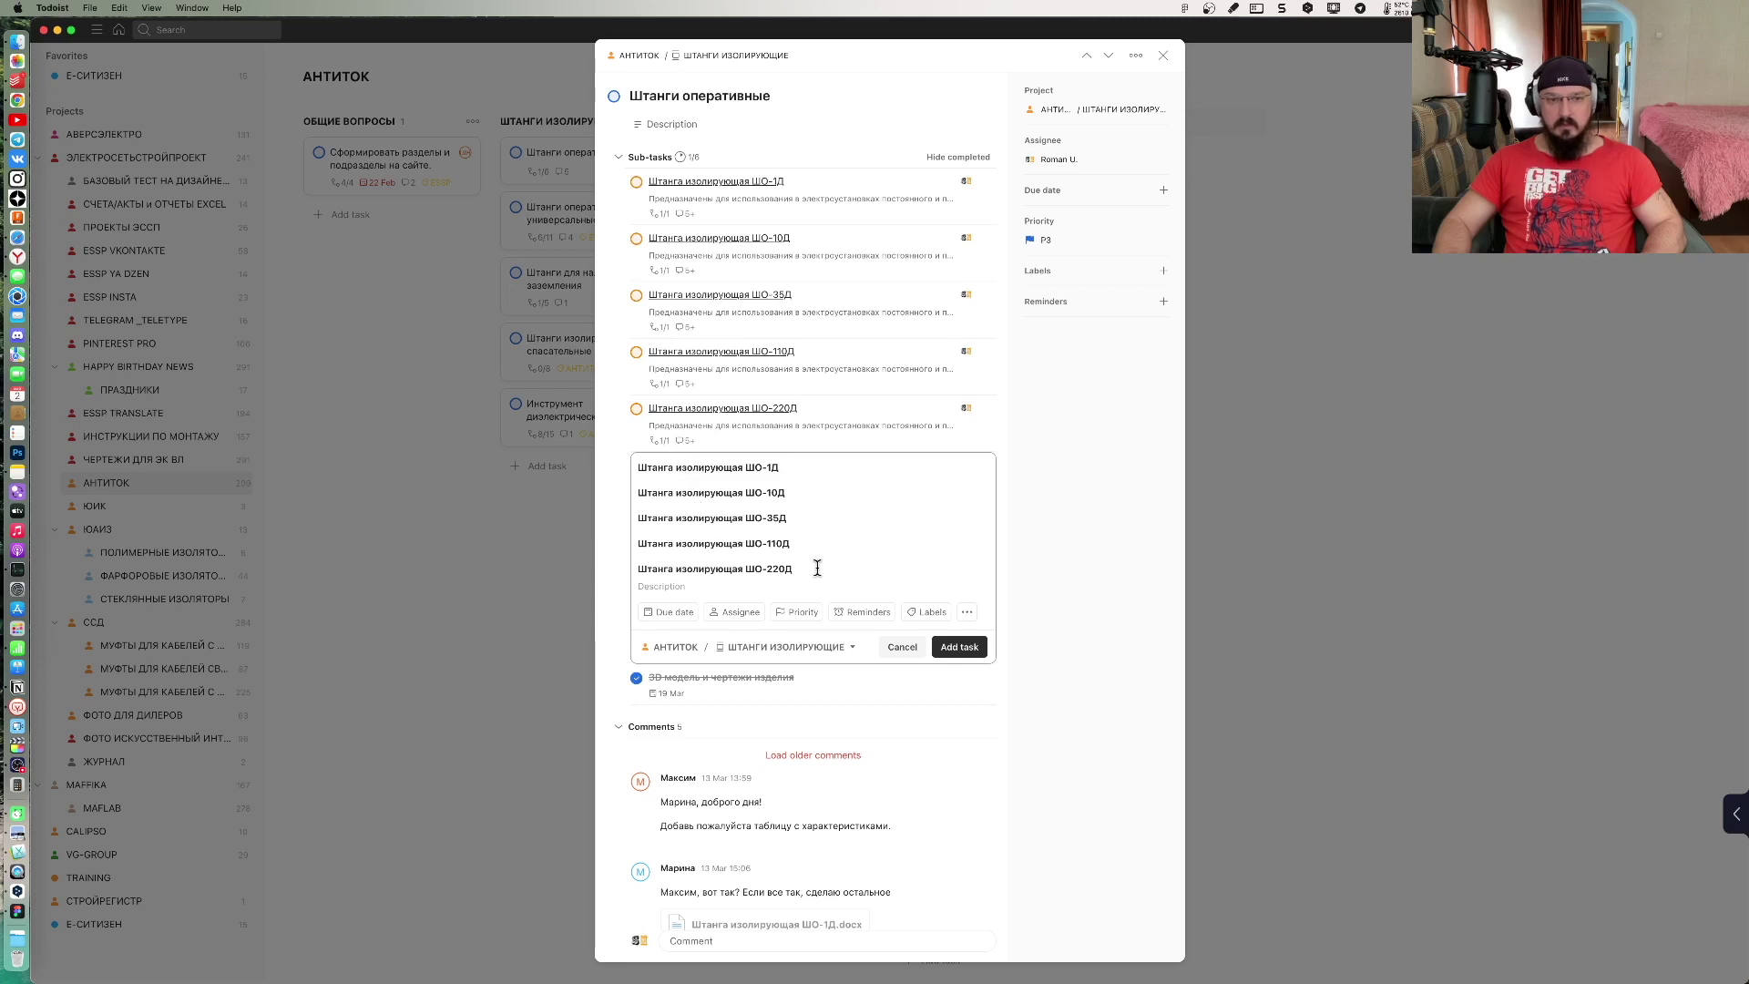
left_click_drag(816, 568, 638, 464)
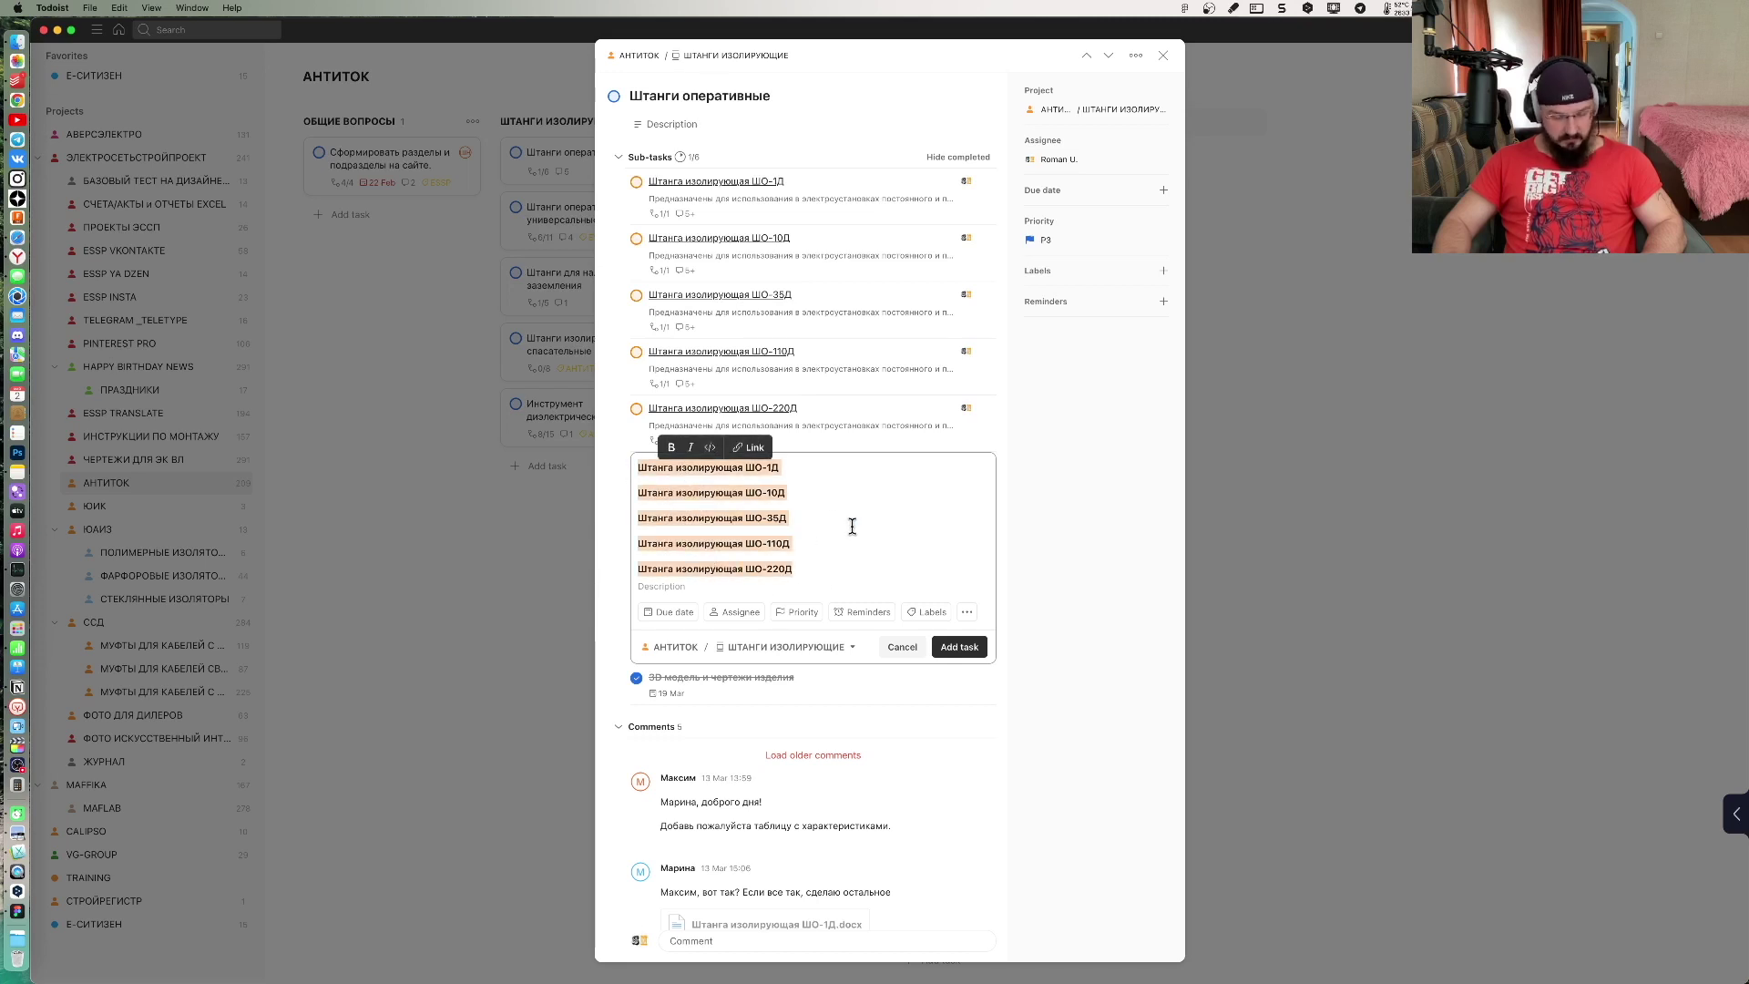
key("BackSpace")
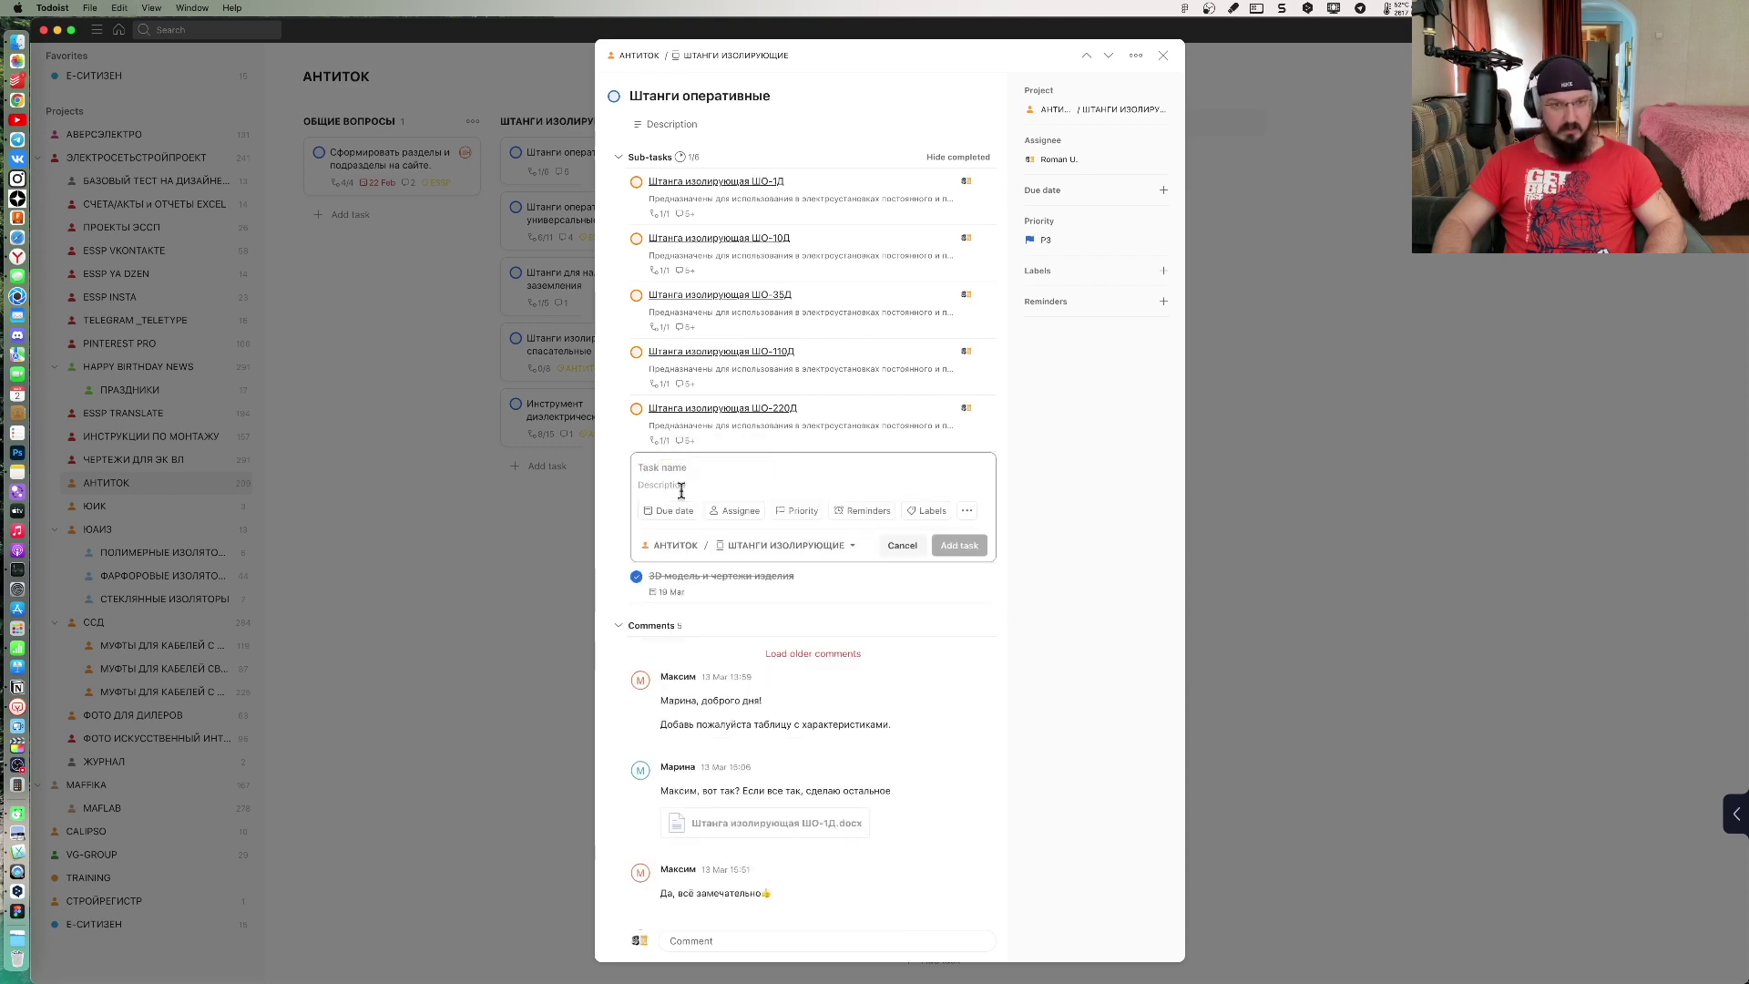
key("super+v")
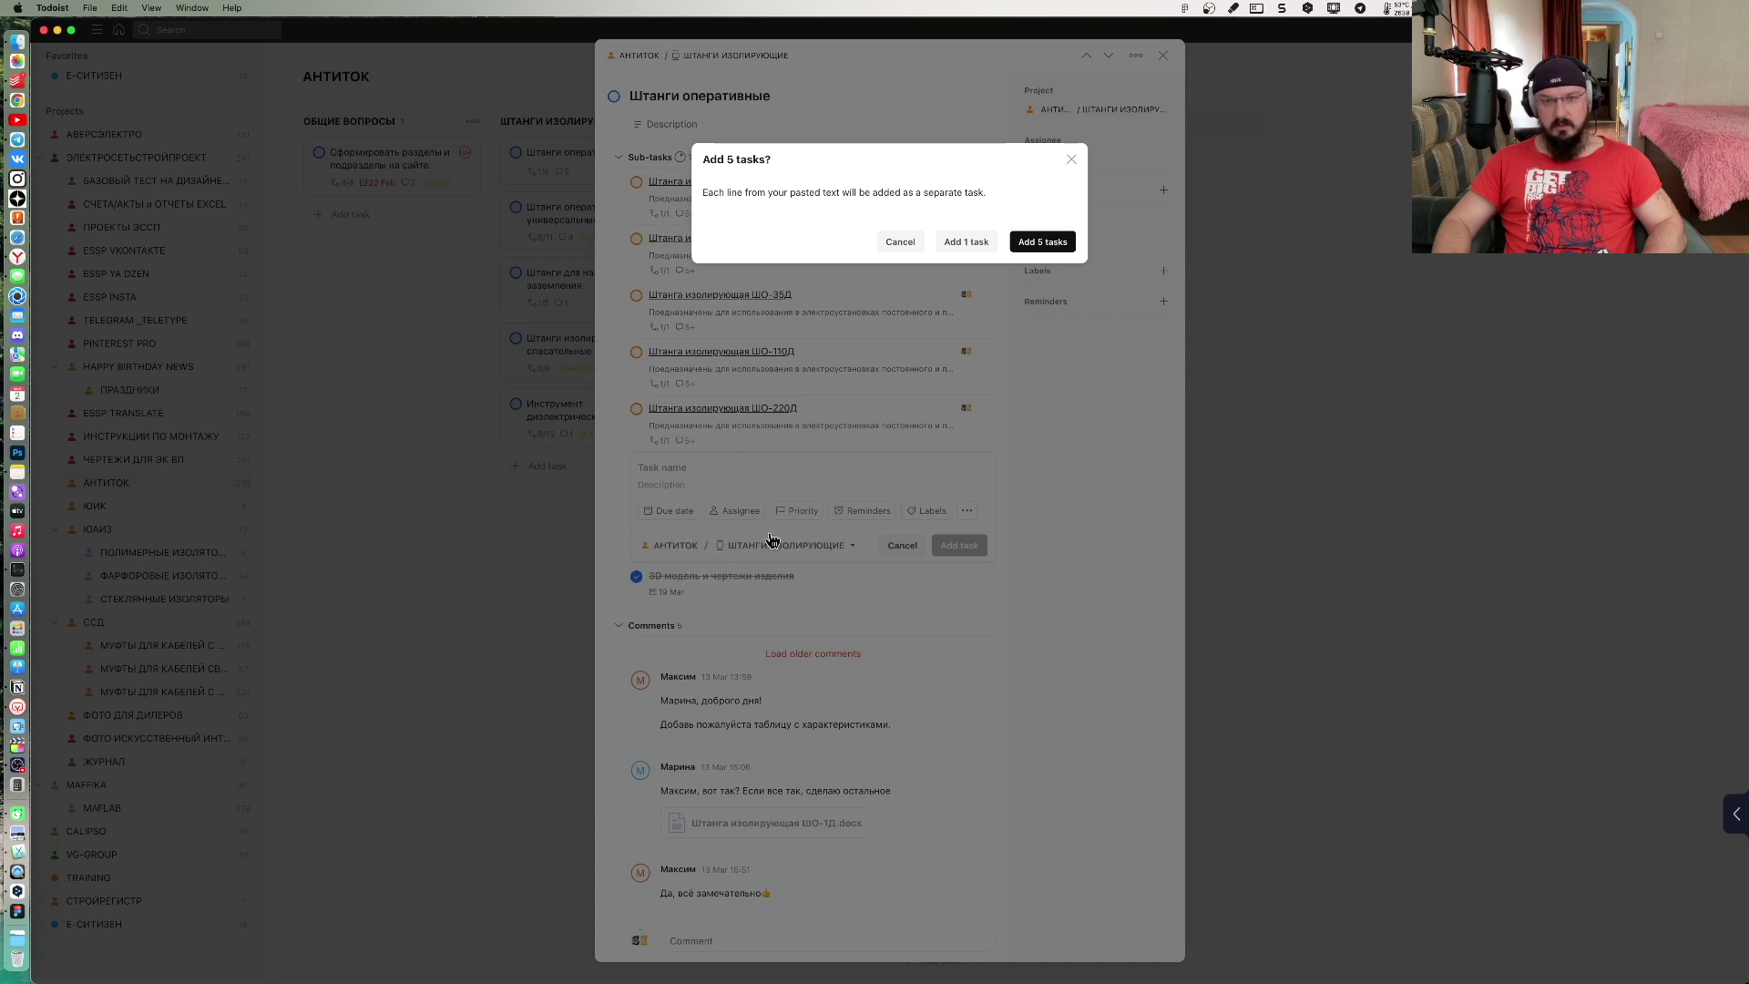
key("Return")
scroll(801, 562, "down", 2)
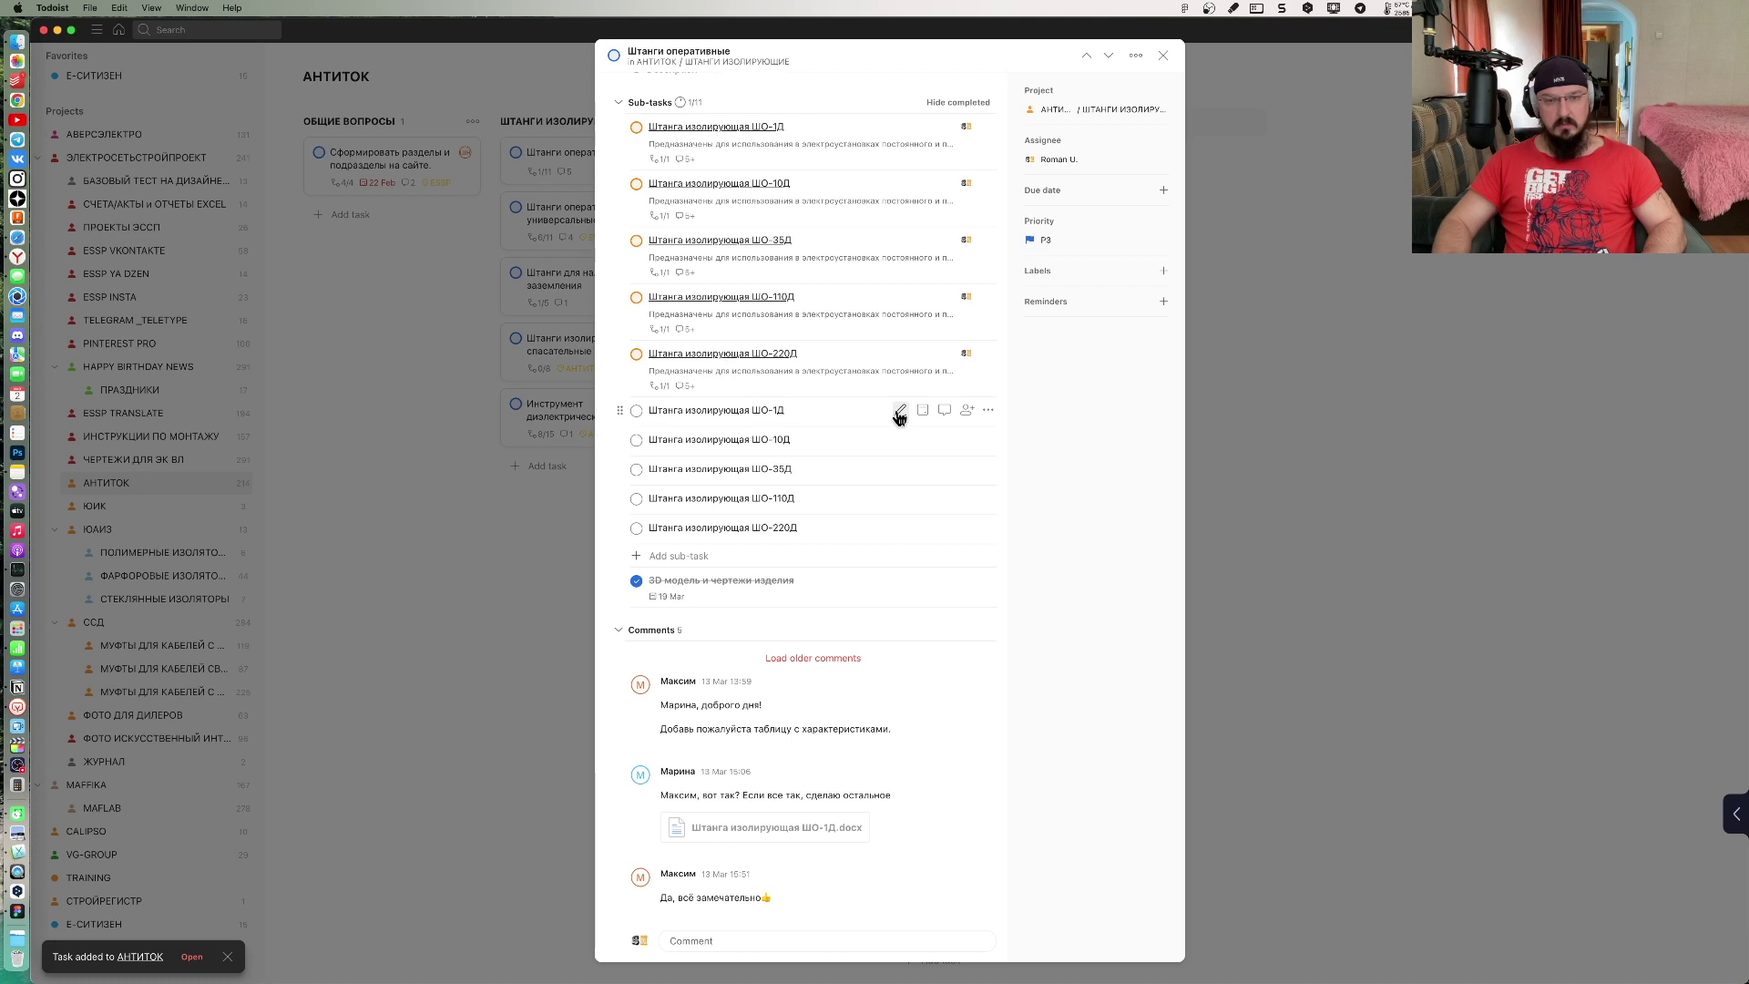
Step: Prefix the ШО-1Д sub-task title with 'Подготовить графический контент '
left_click(899, 414)
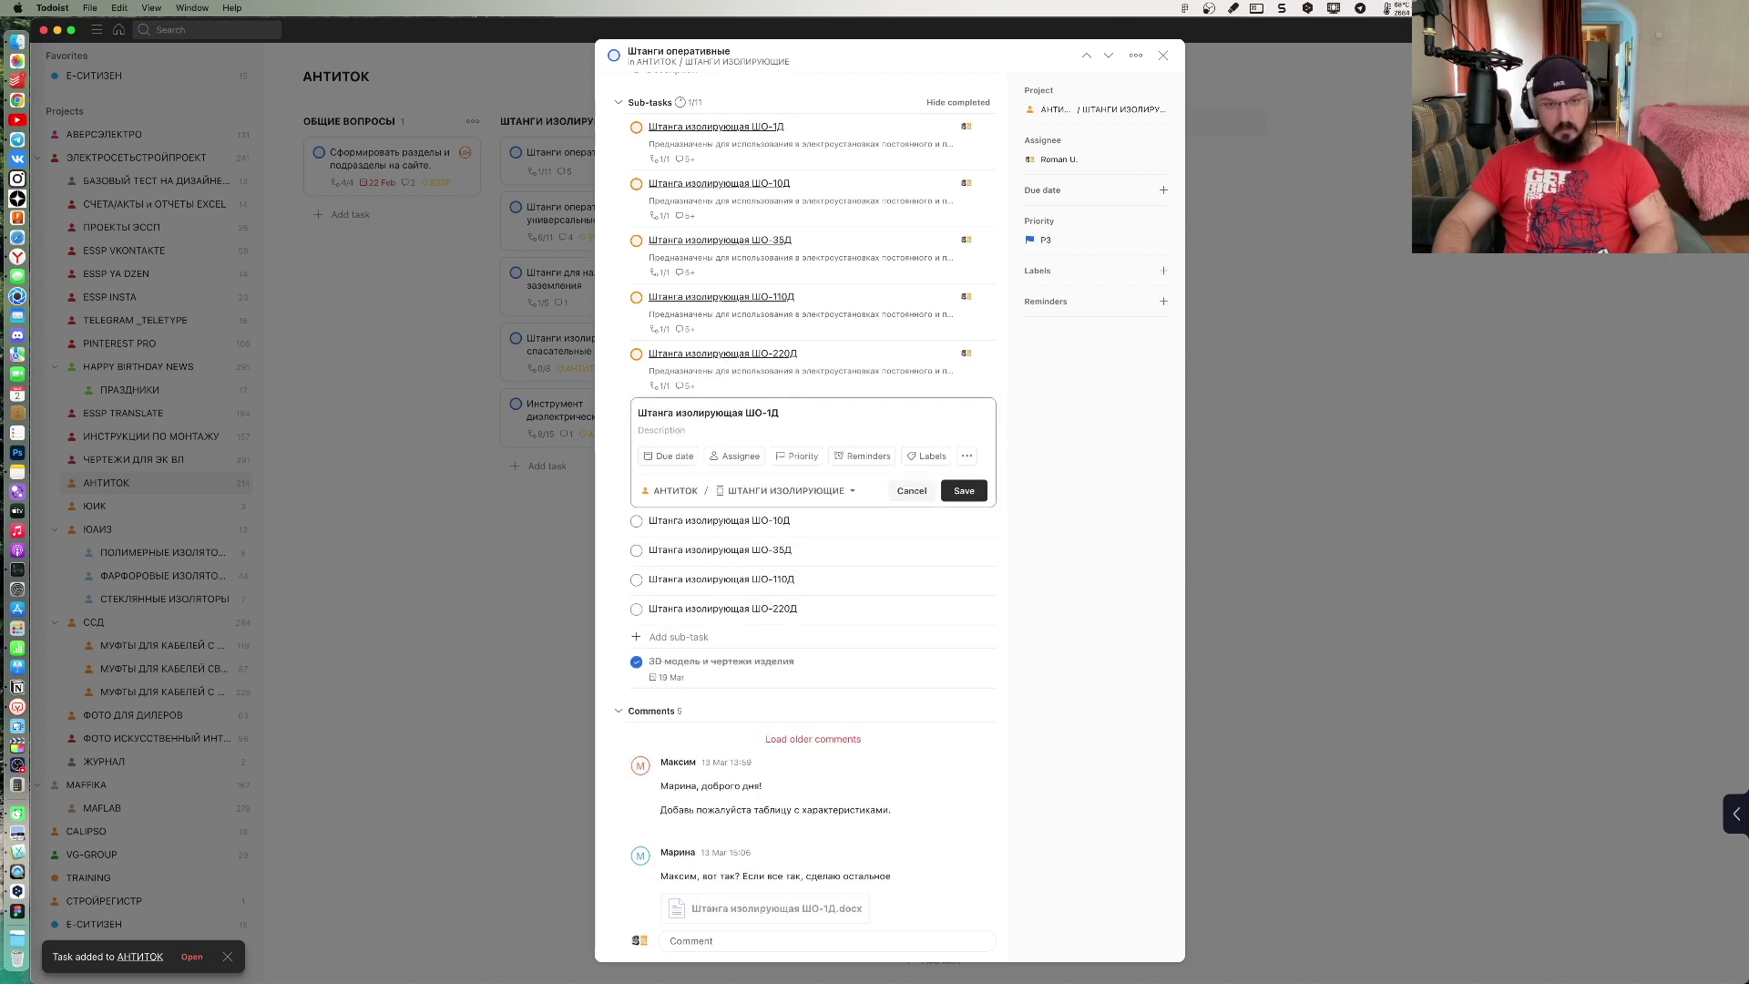
key("F5")
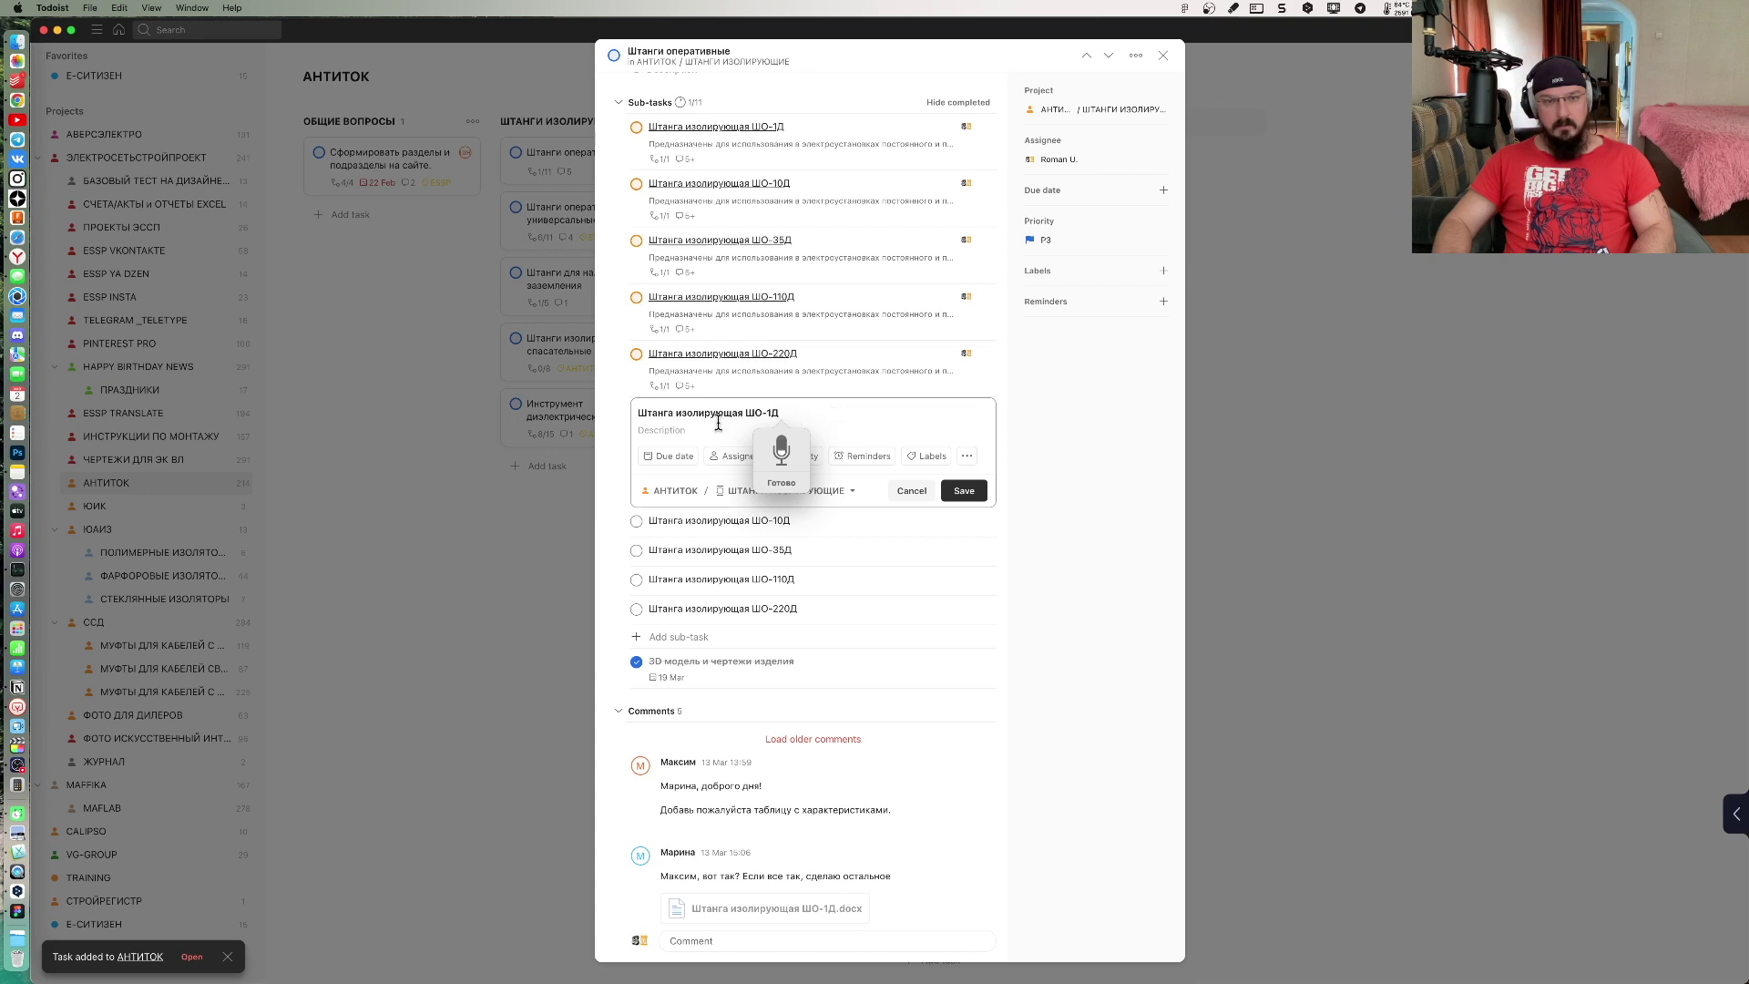
left_click(636, 411)
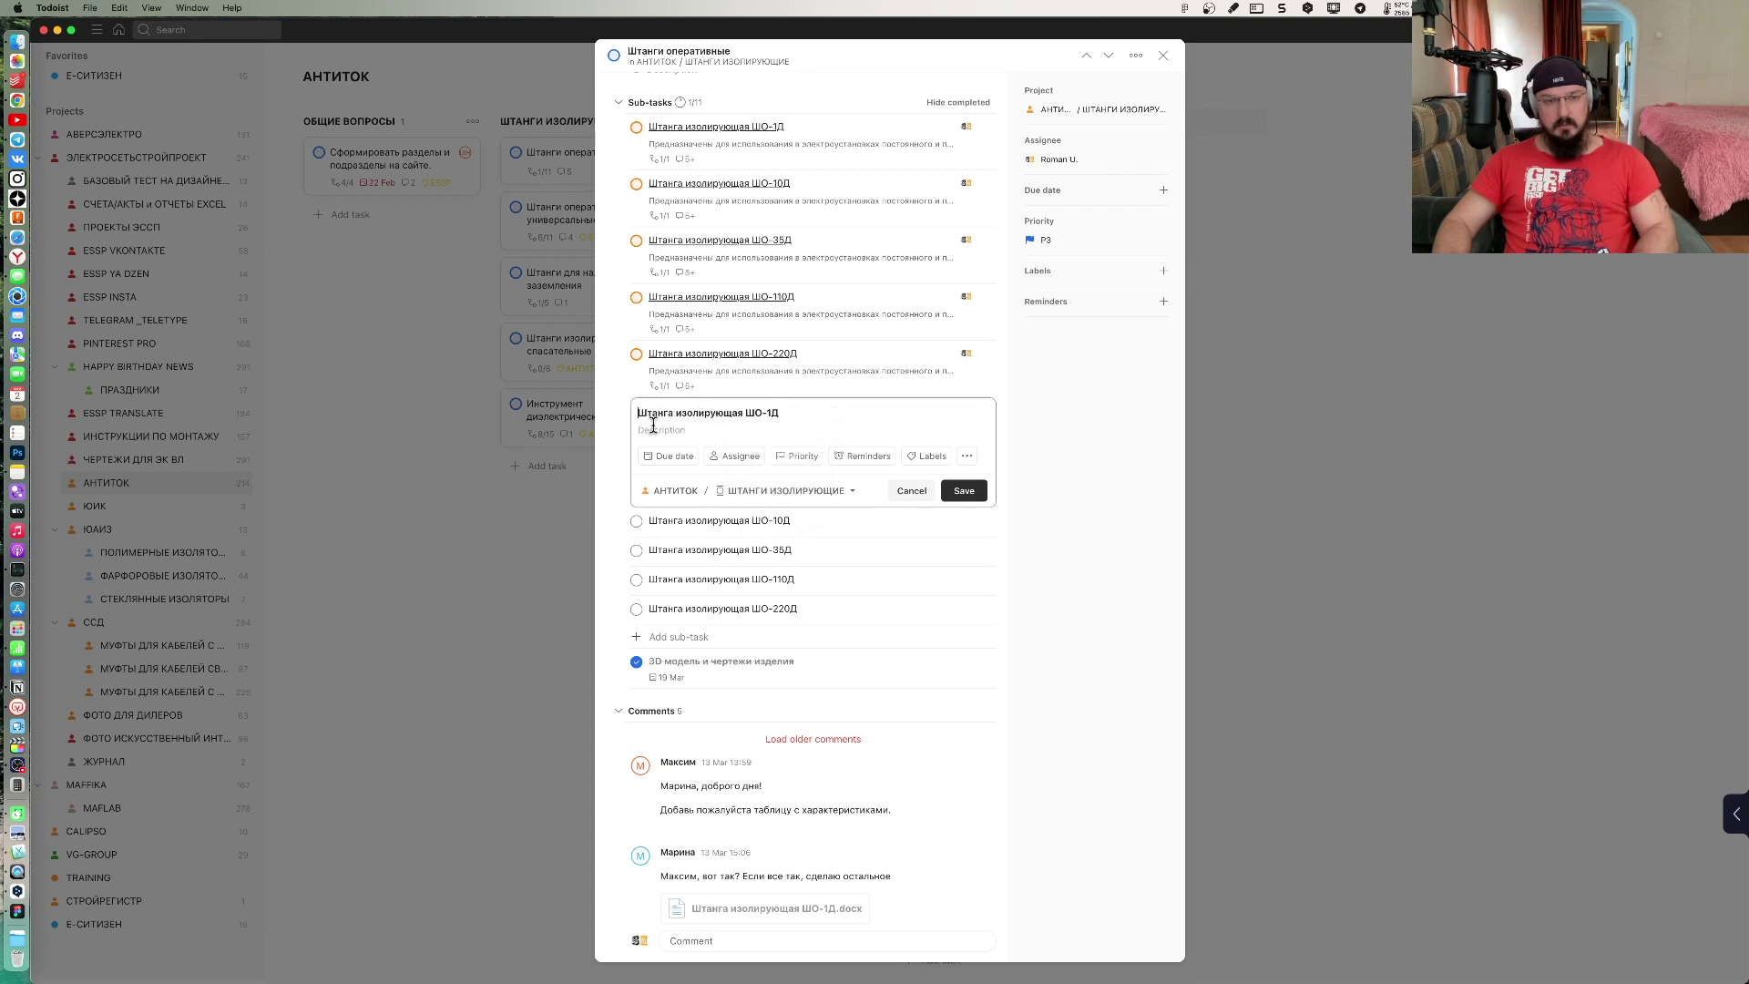
key("F5")
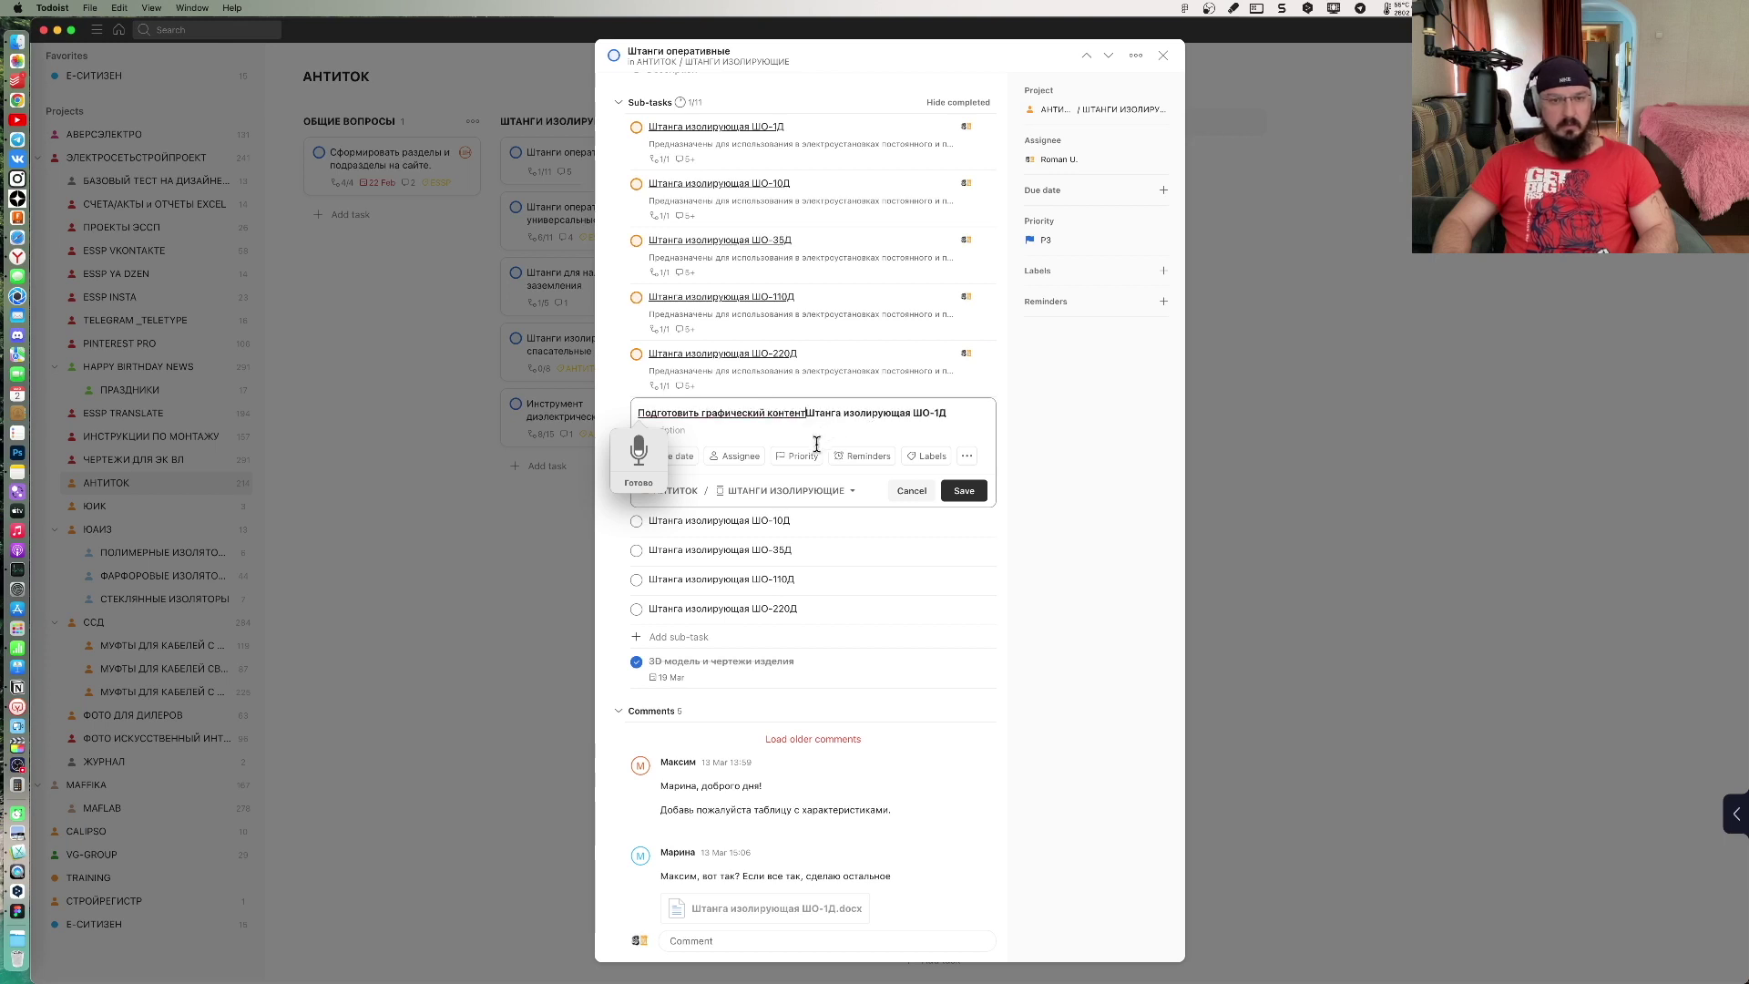
left_click_drag(806, 412, 636, 413)
key("super+c")
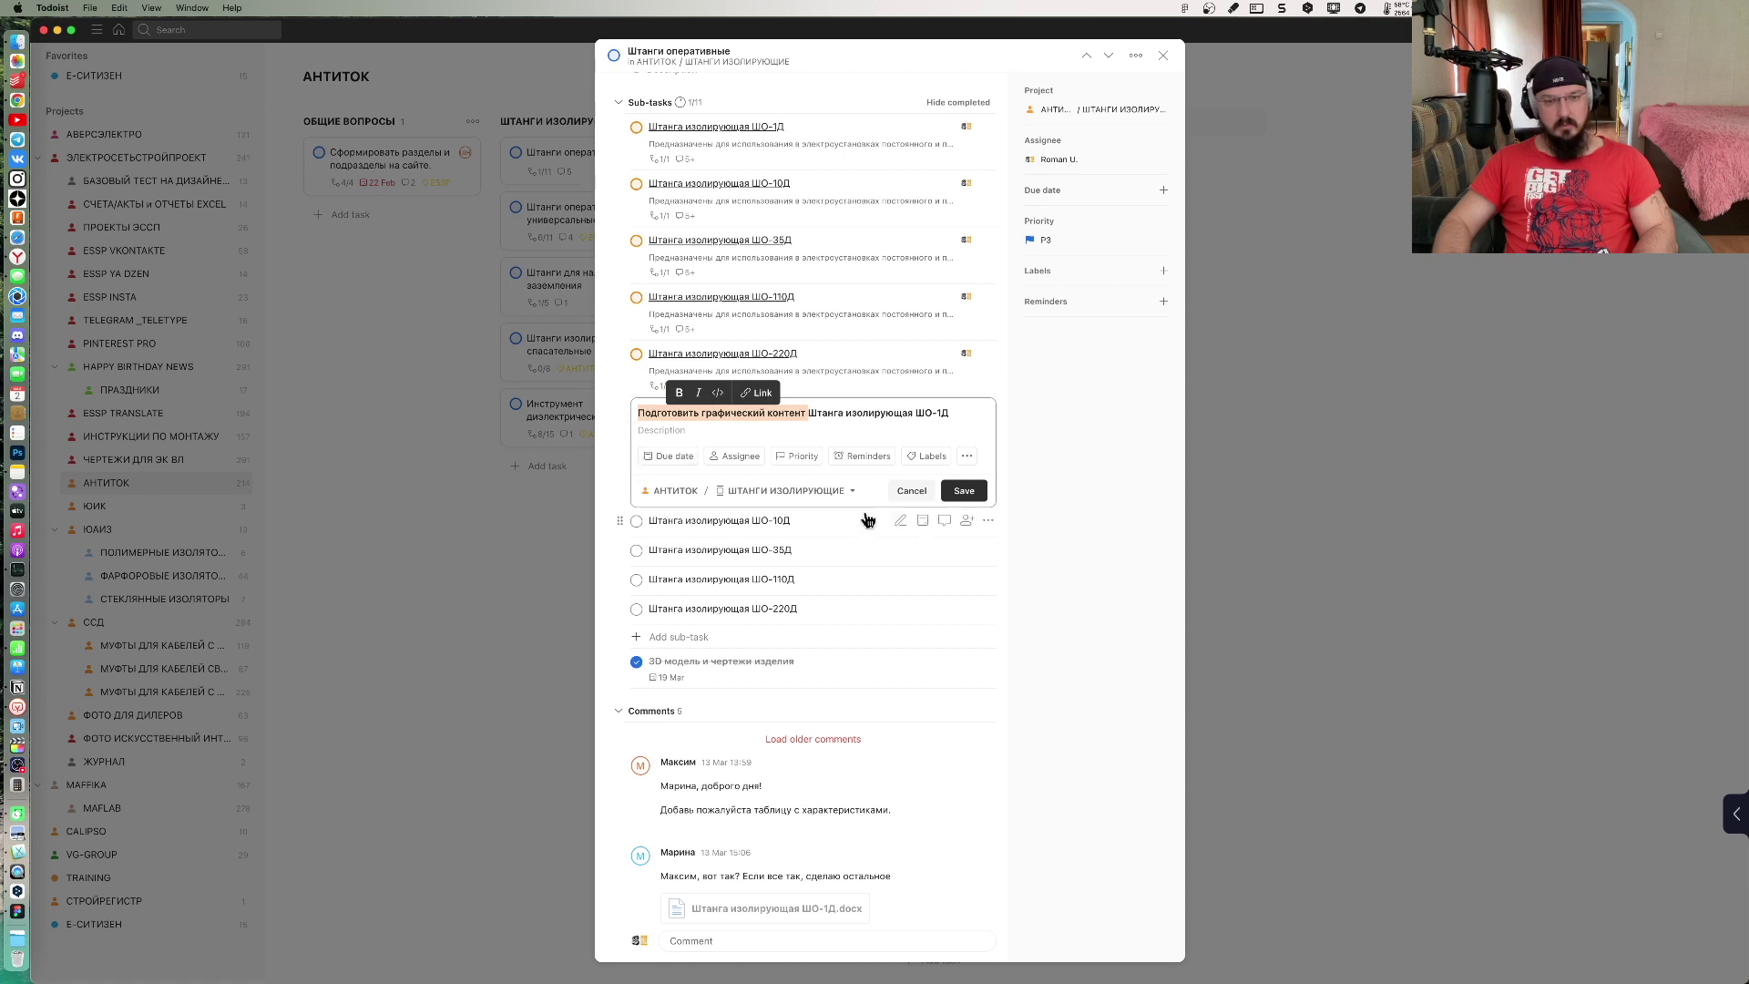
left_click(897, 528)
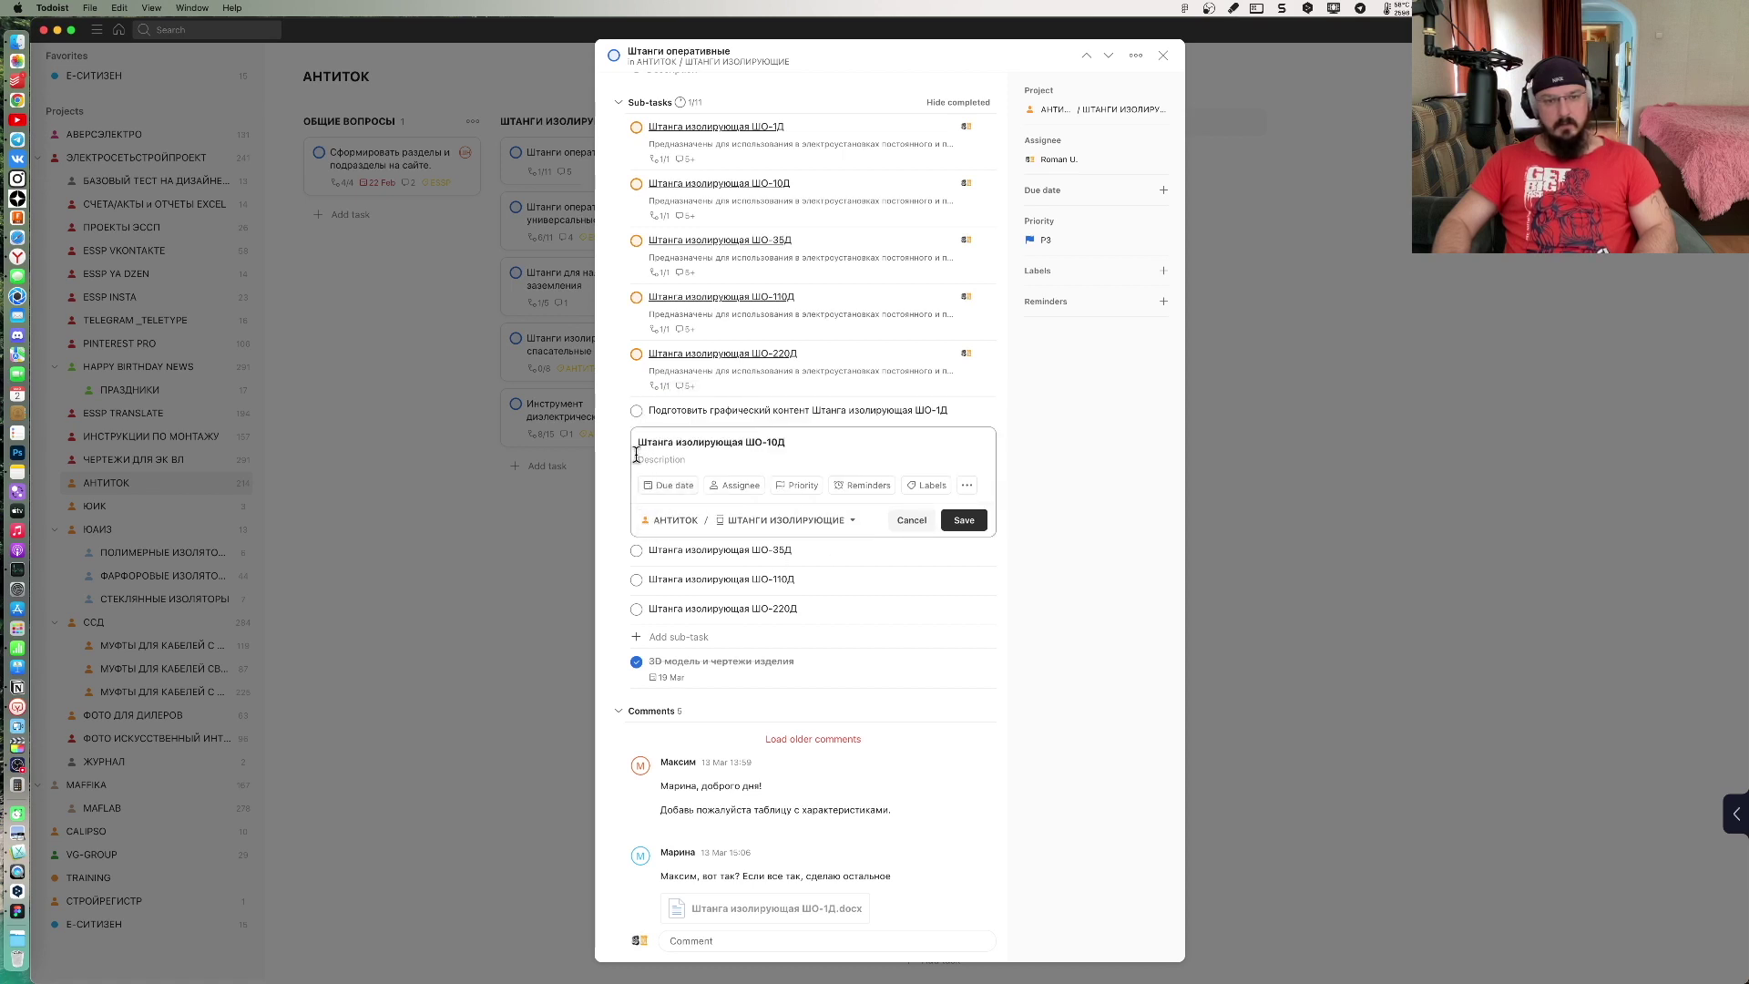
Step: Add the same prefix to the ШО-10Д, ШО-35Д, ШО-110Д and ШО-220Д sub-task titles
key("super+v")
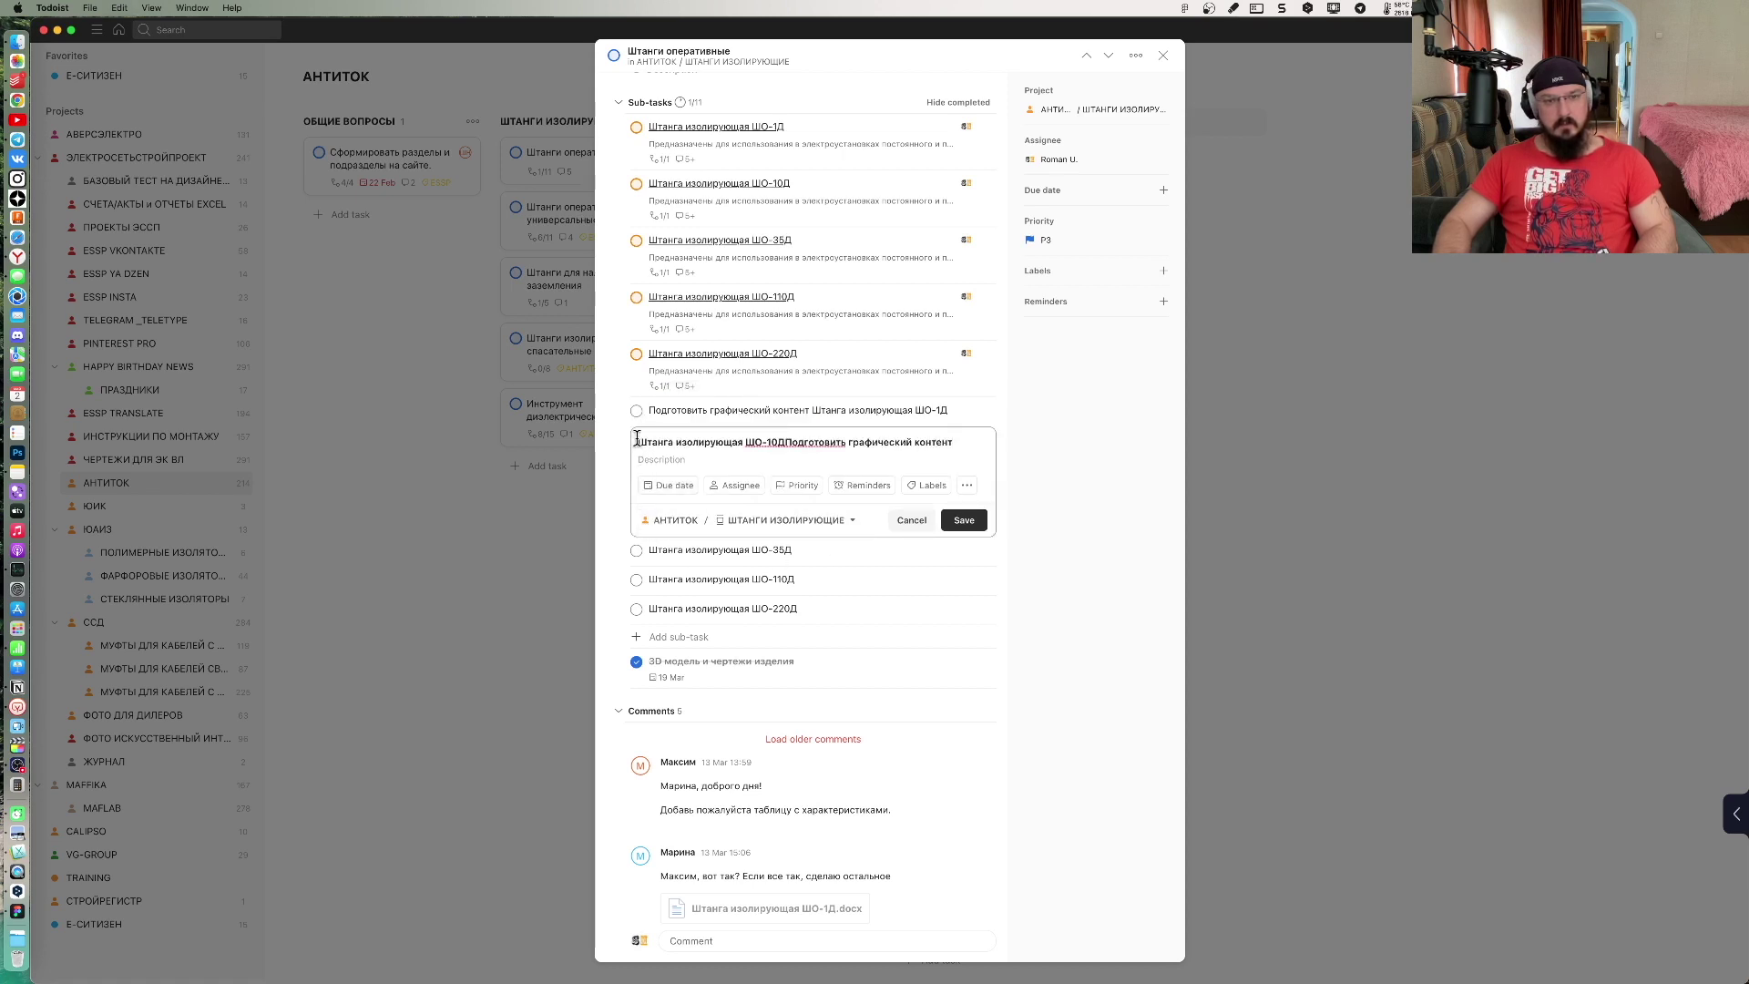
key("super+z")
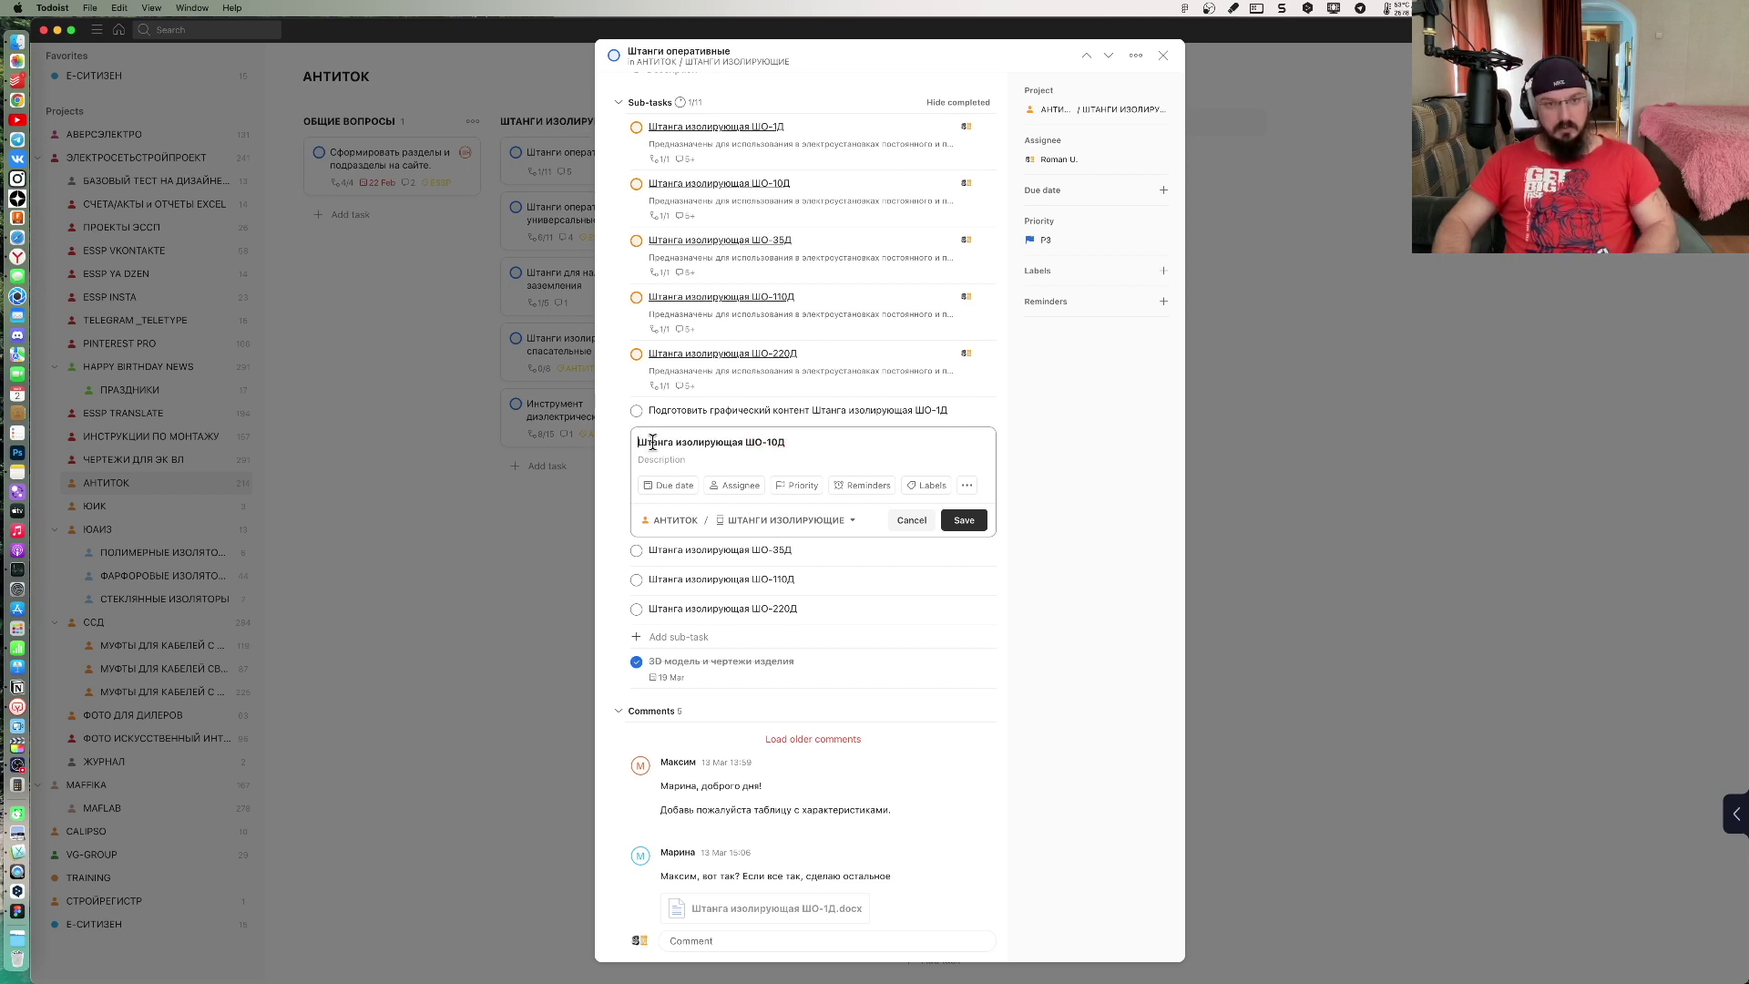
key("super+v")
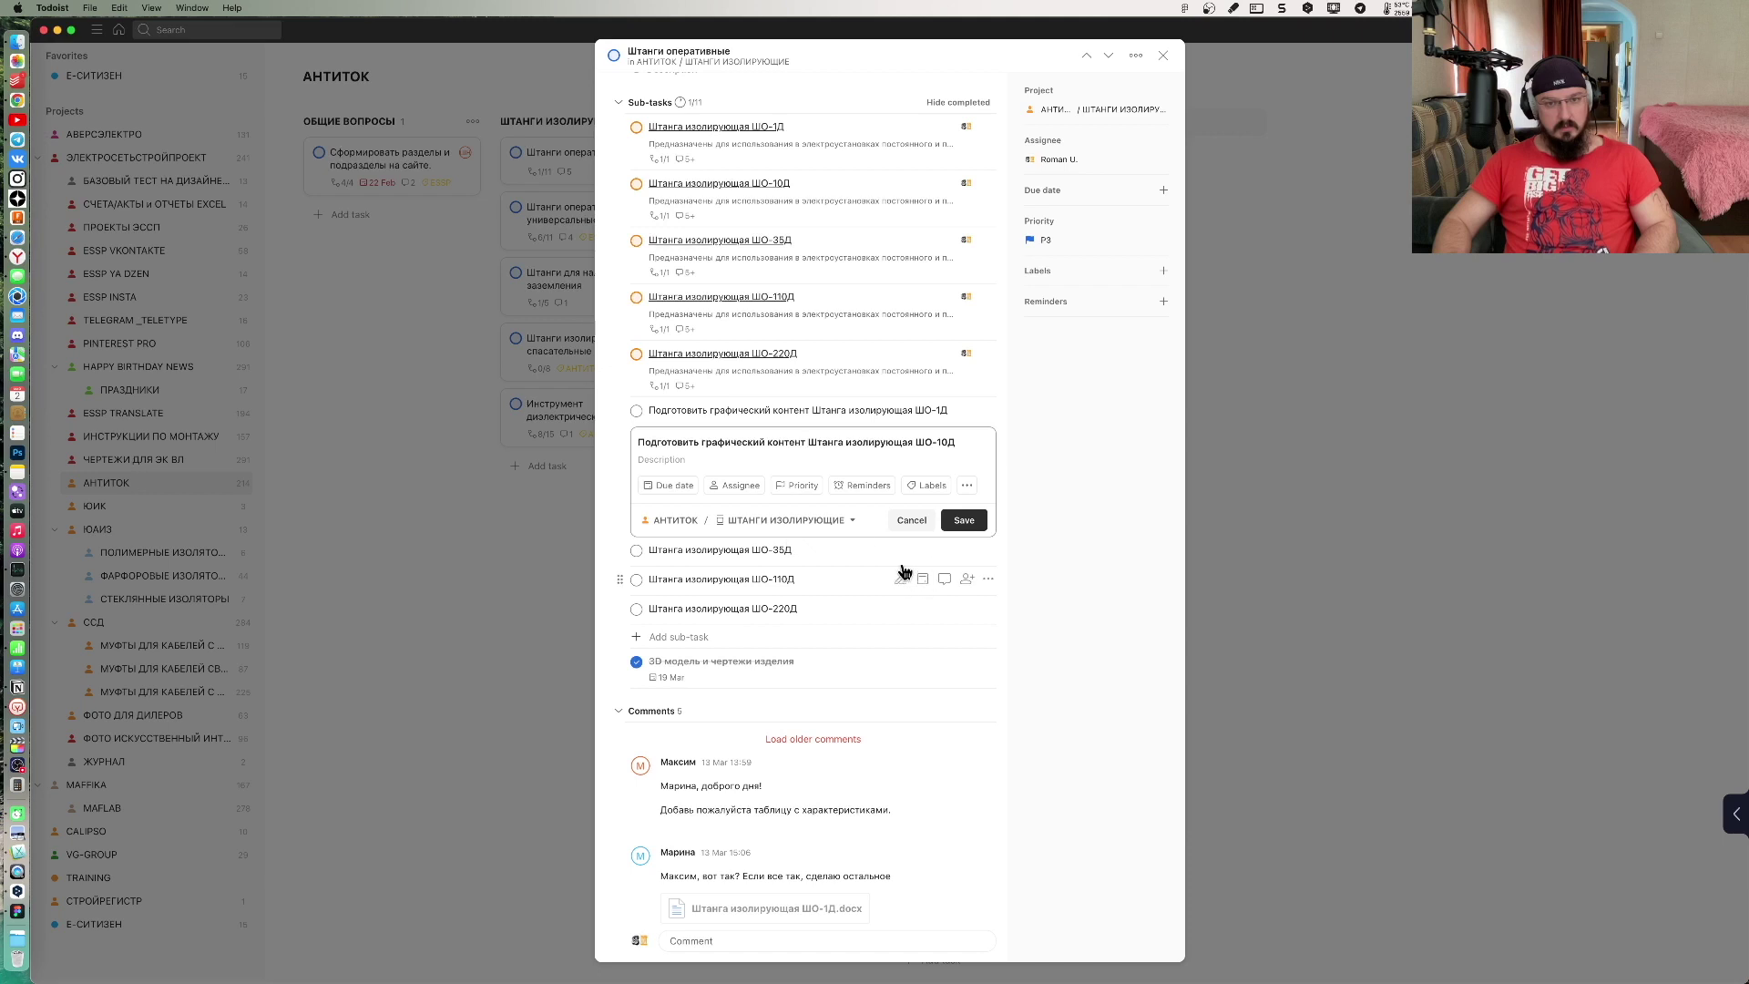
left_click(670, 557)
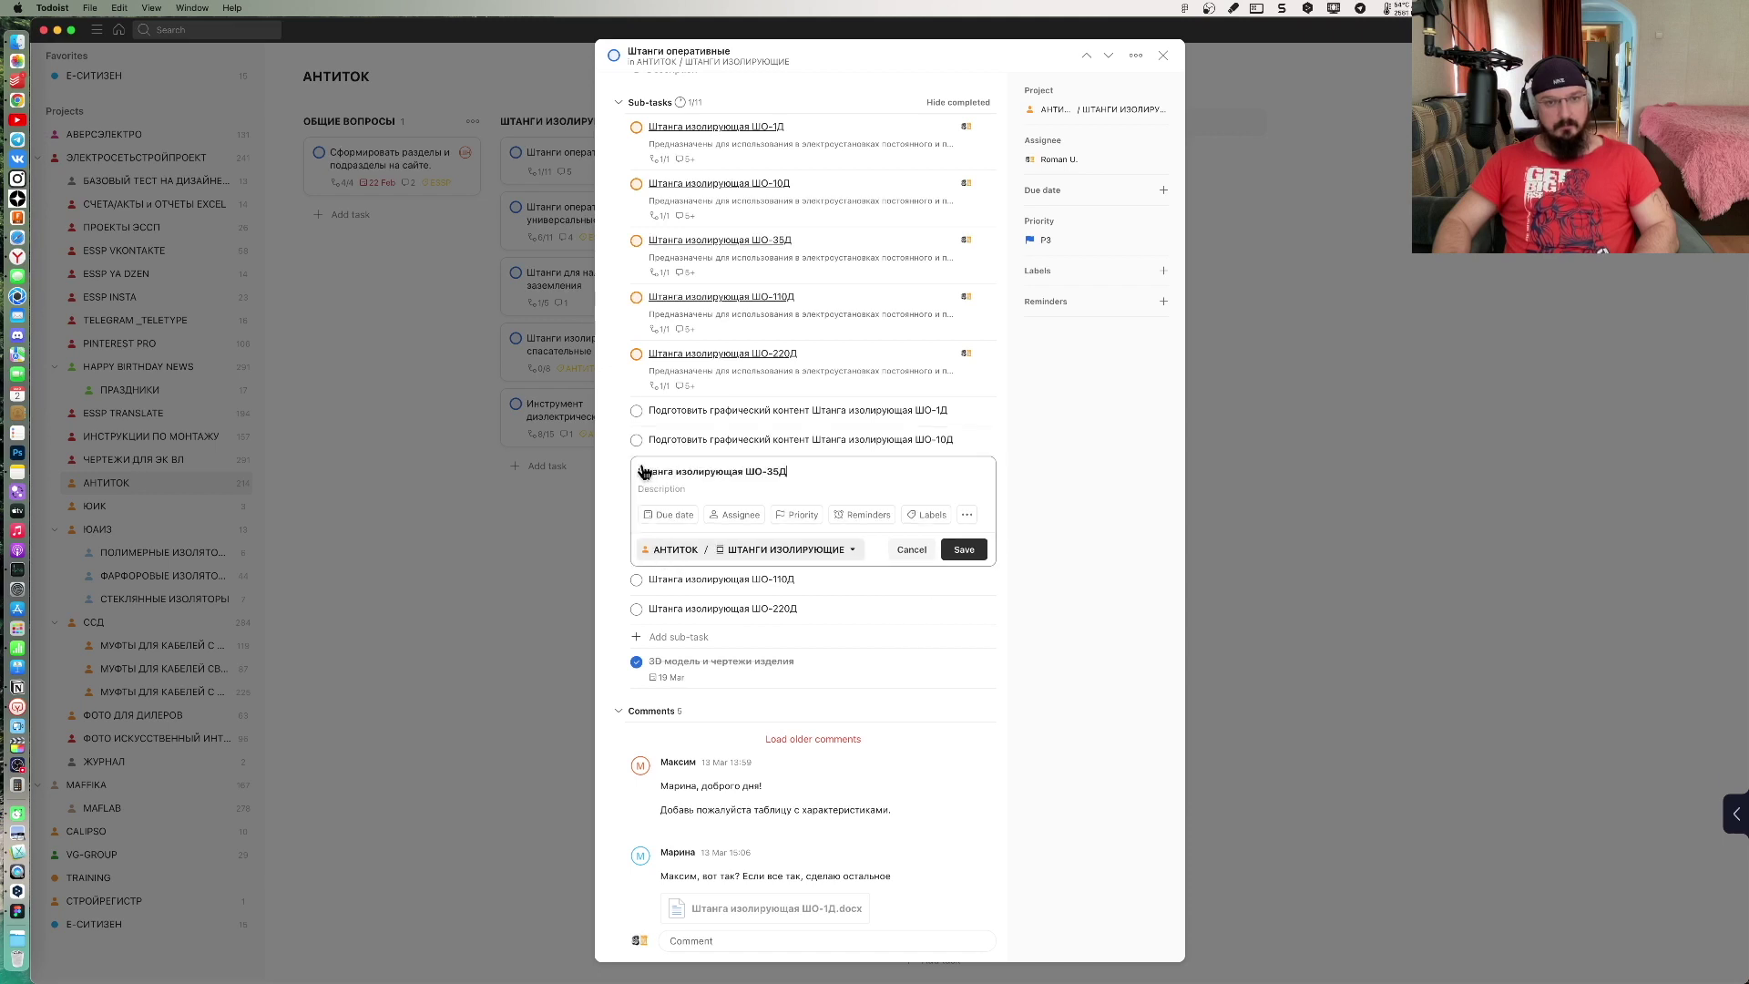
type("Подготовить графический контент")
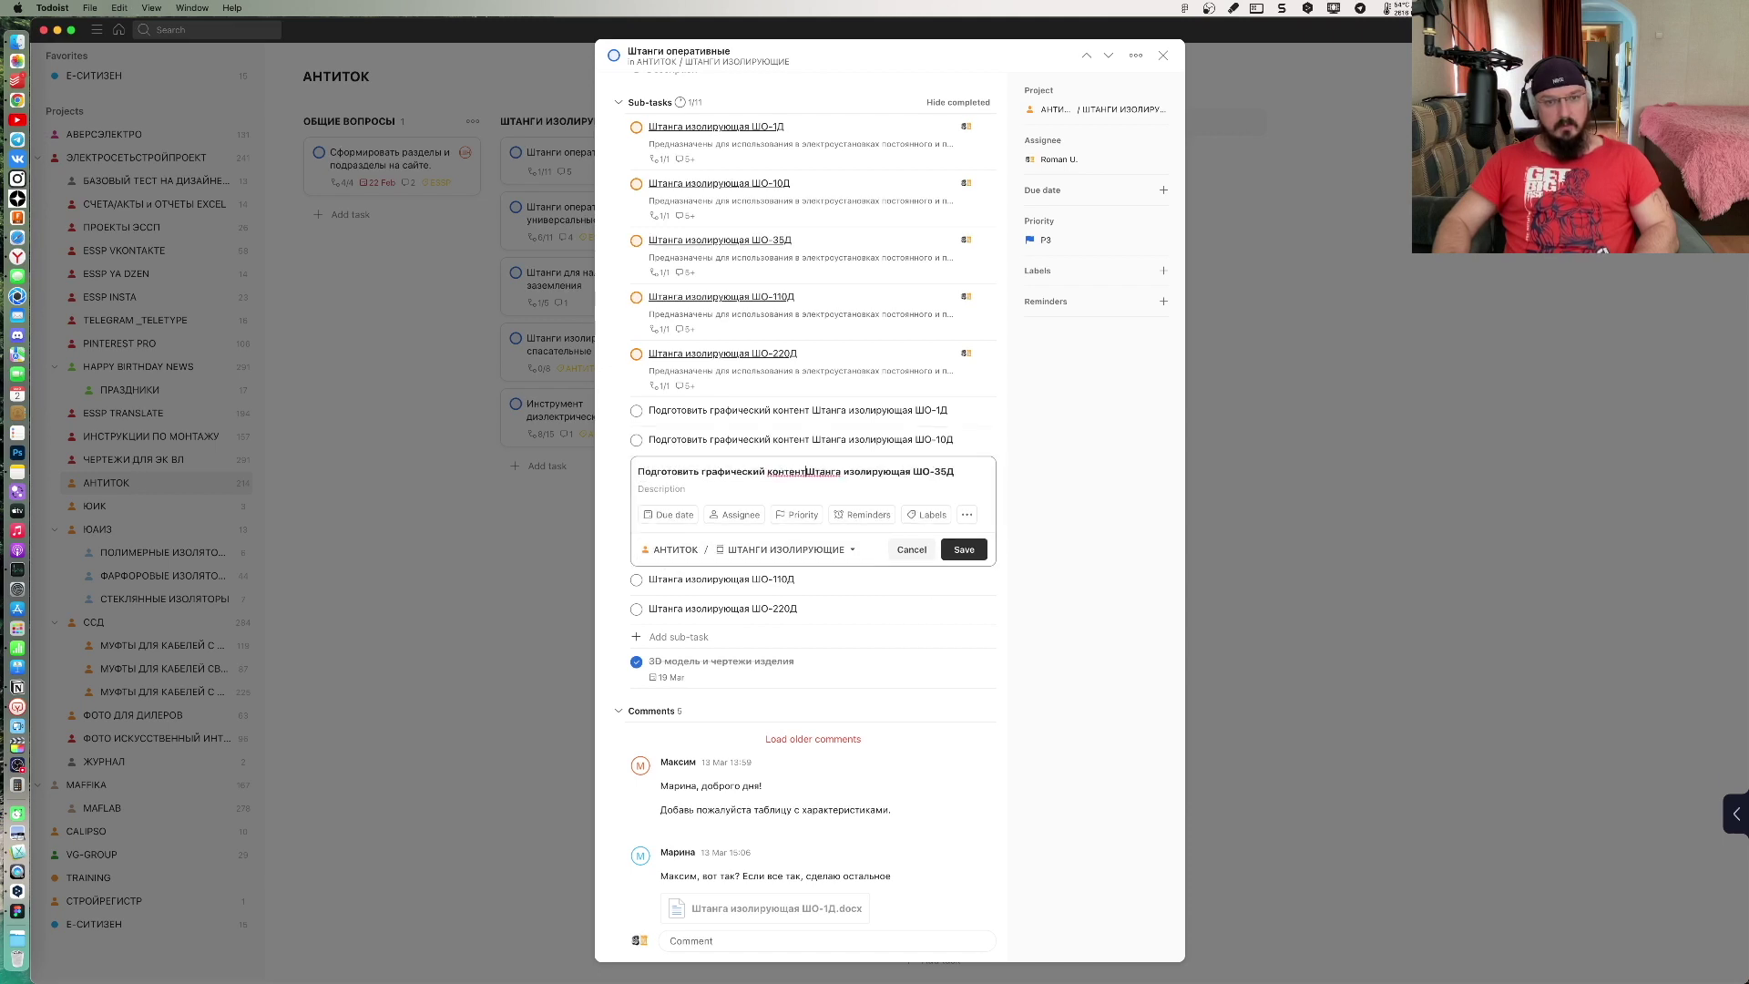
left_click(636, 592)
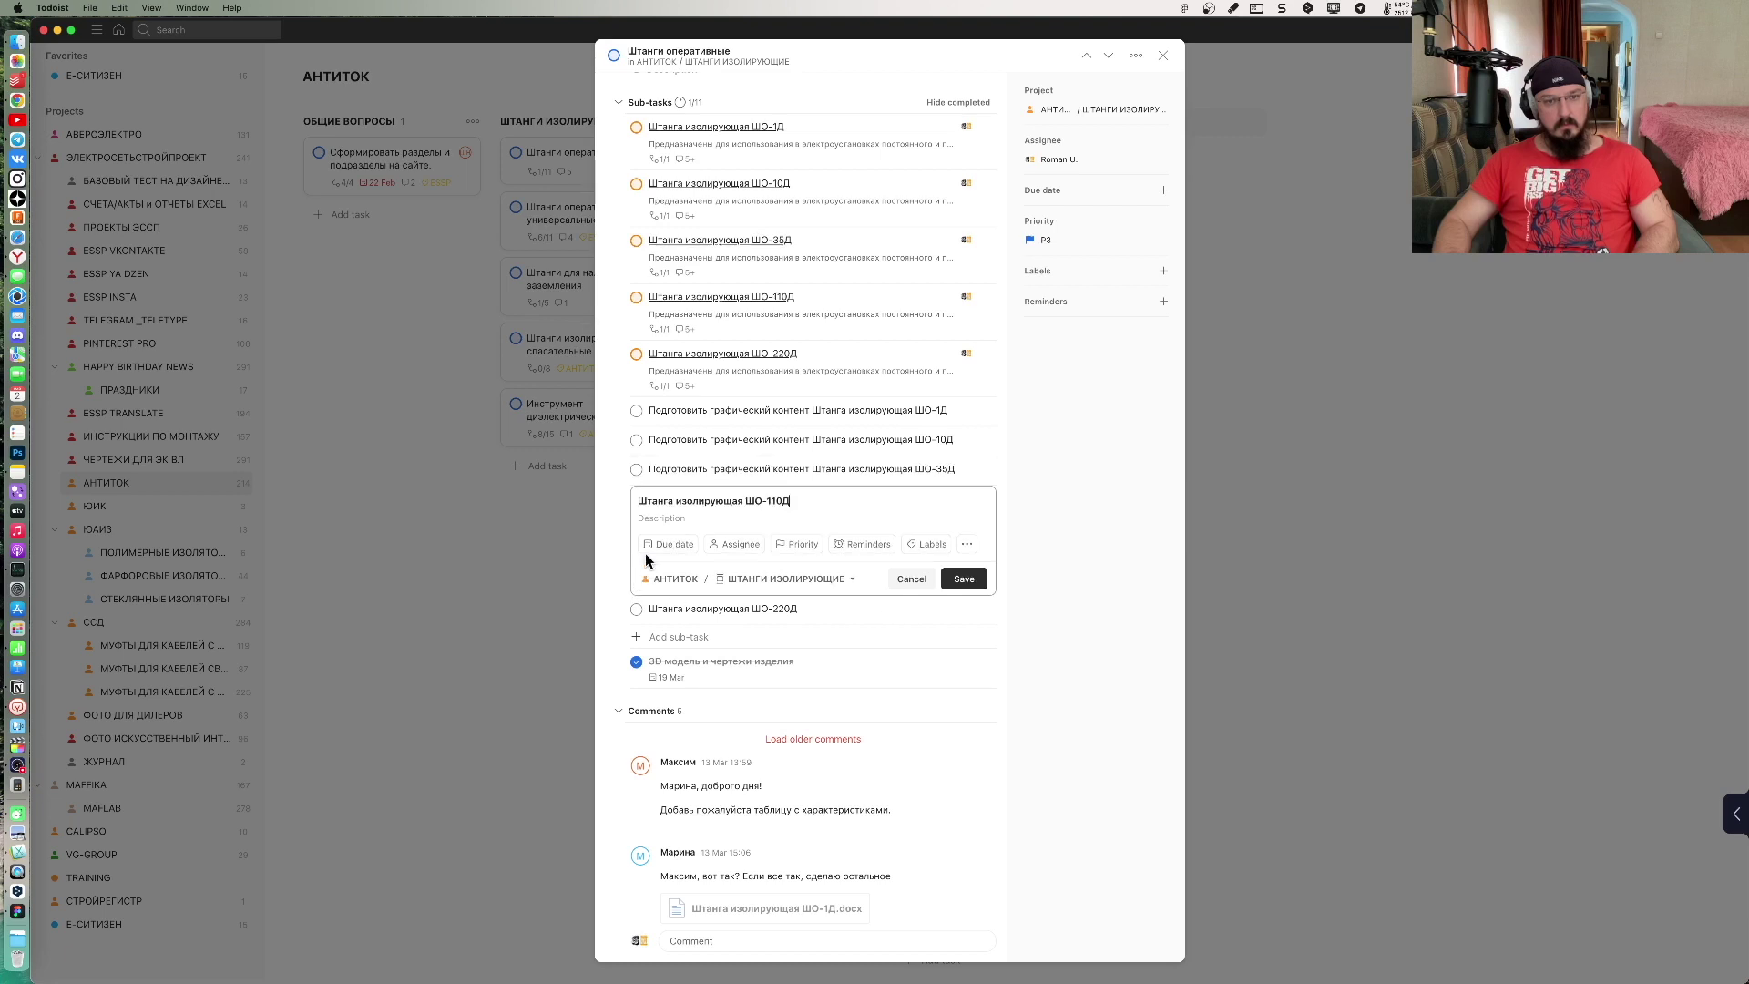
type("Подготовить графический контент")
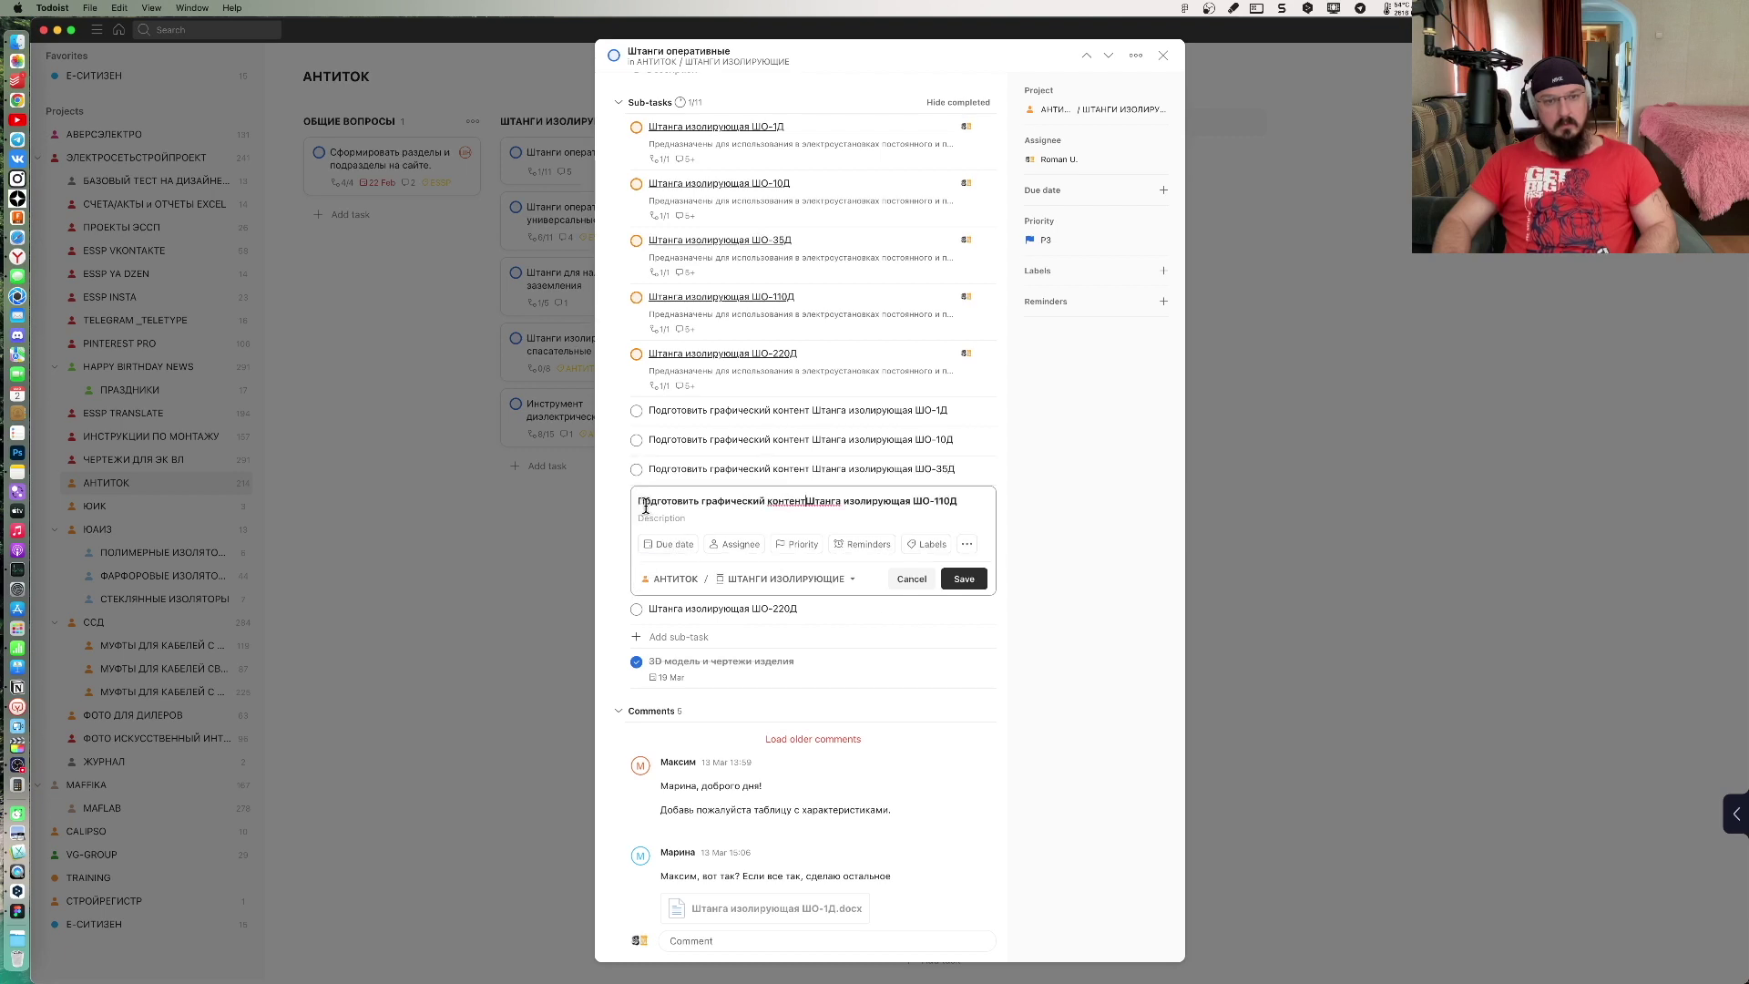
left_click(902, 612)
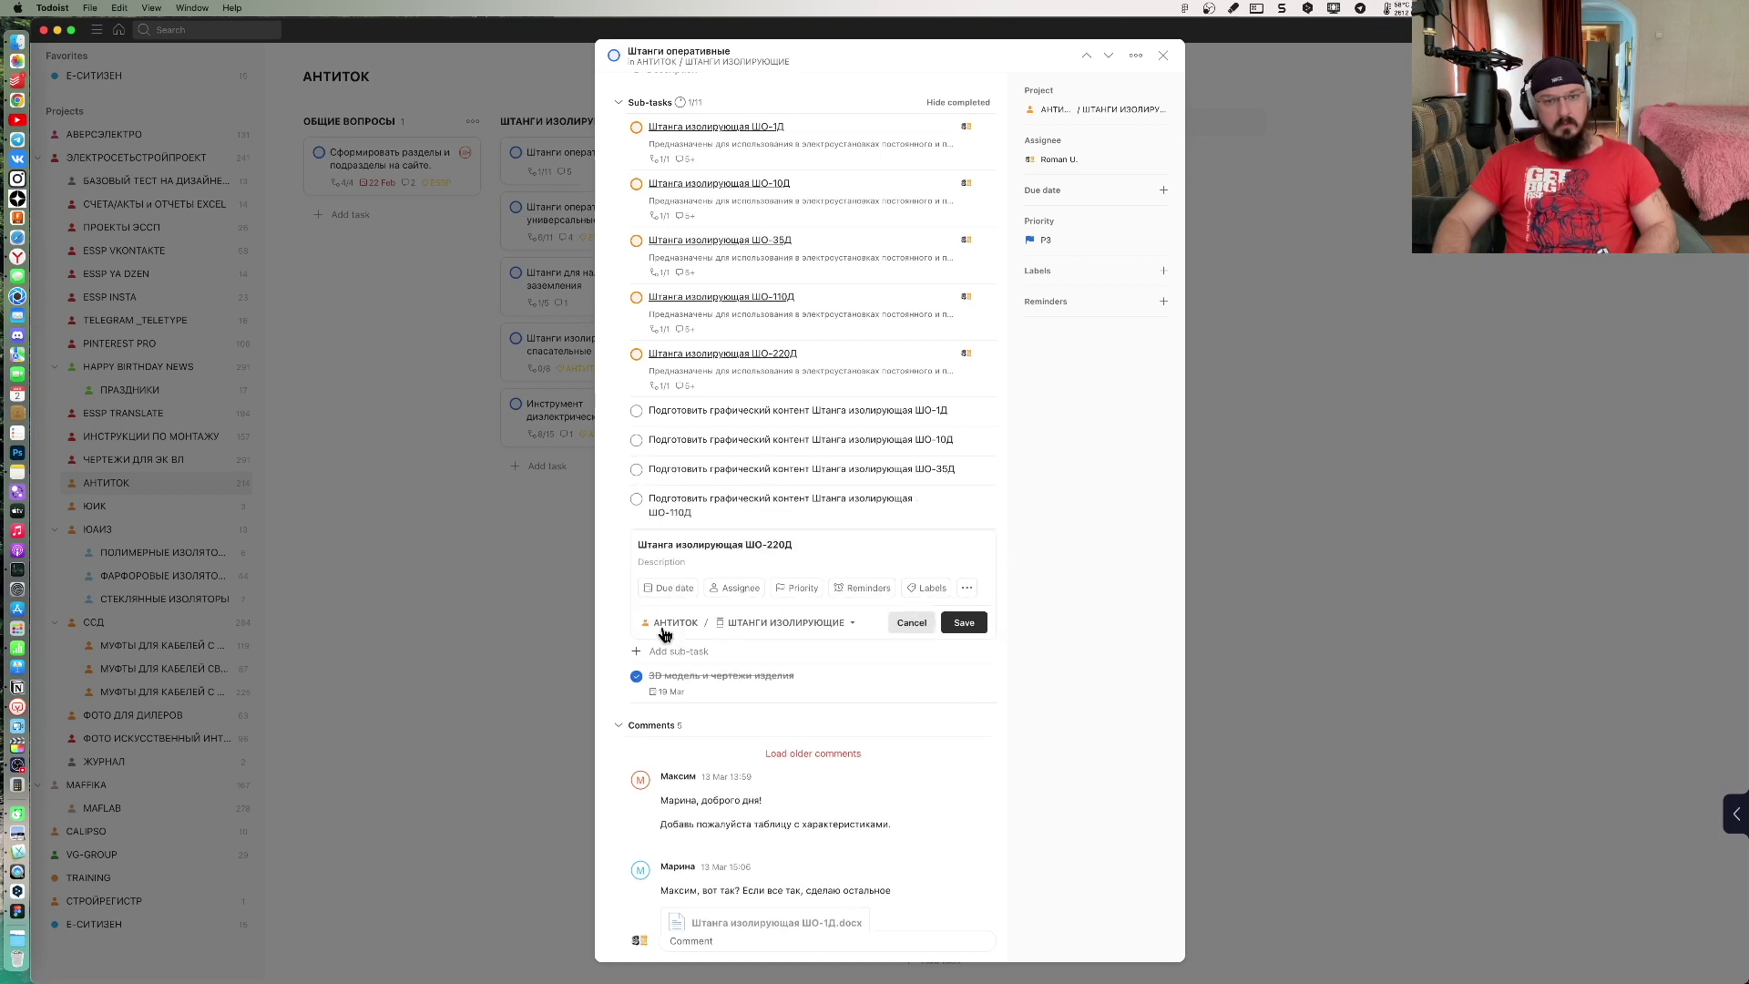
left_click(641, 544)
type("Подготовить графический контент")
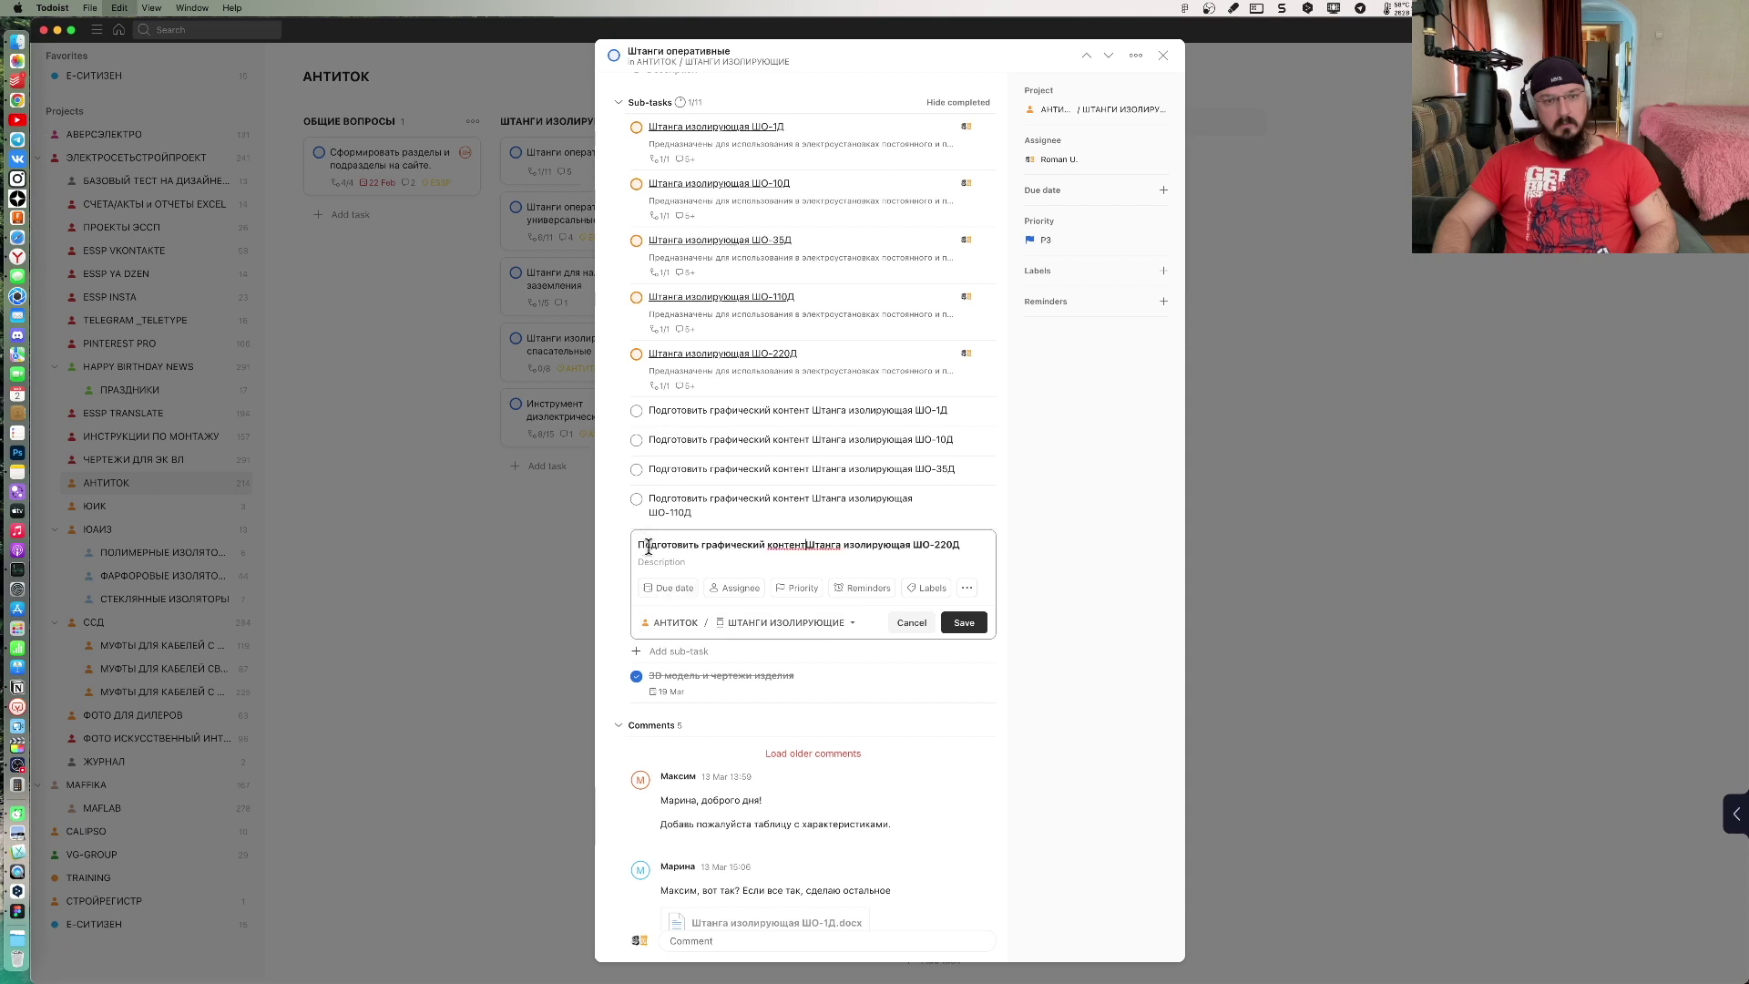
left_click(976, 629)
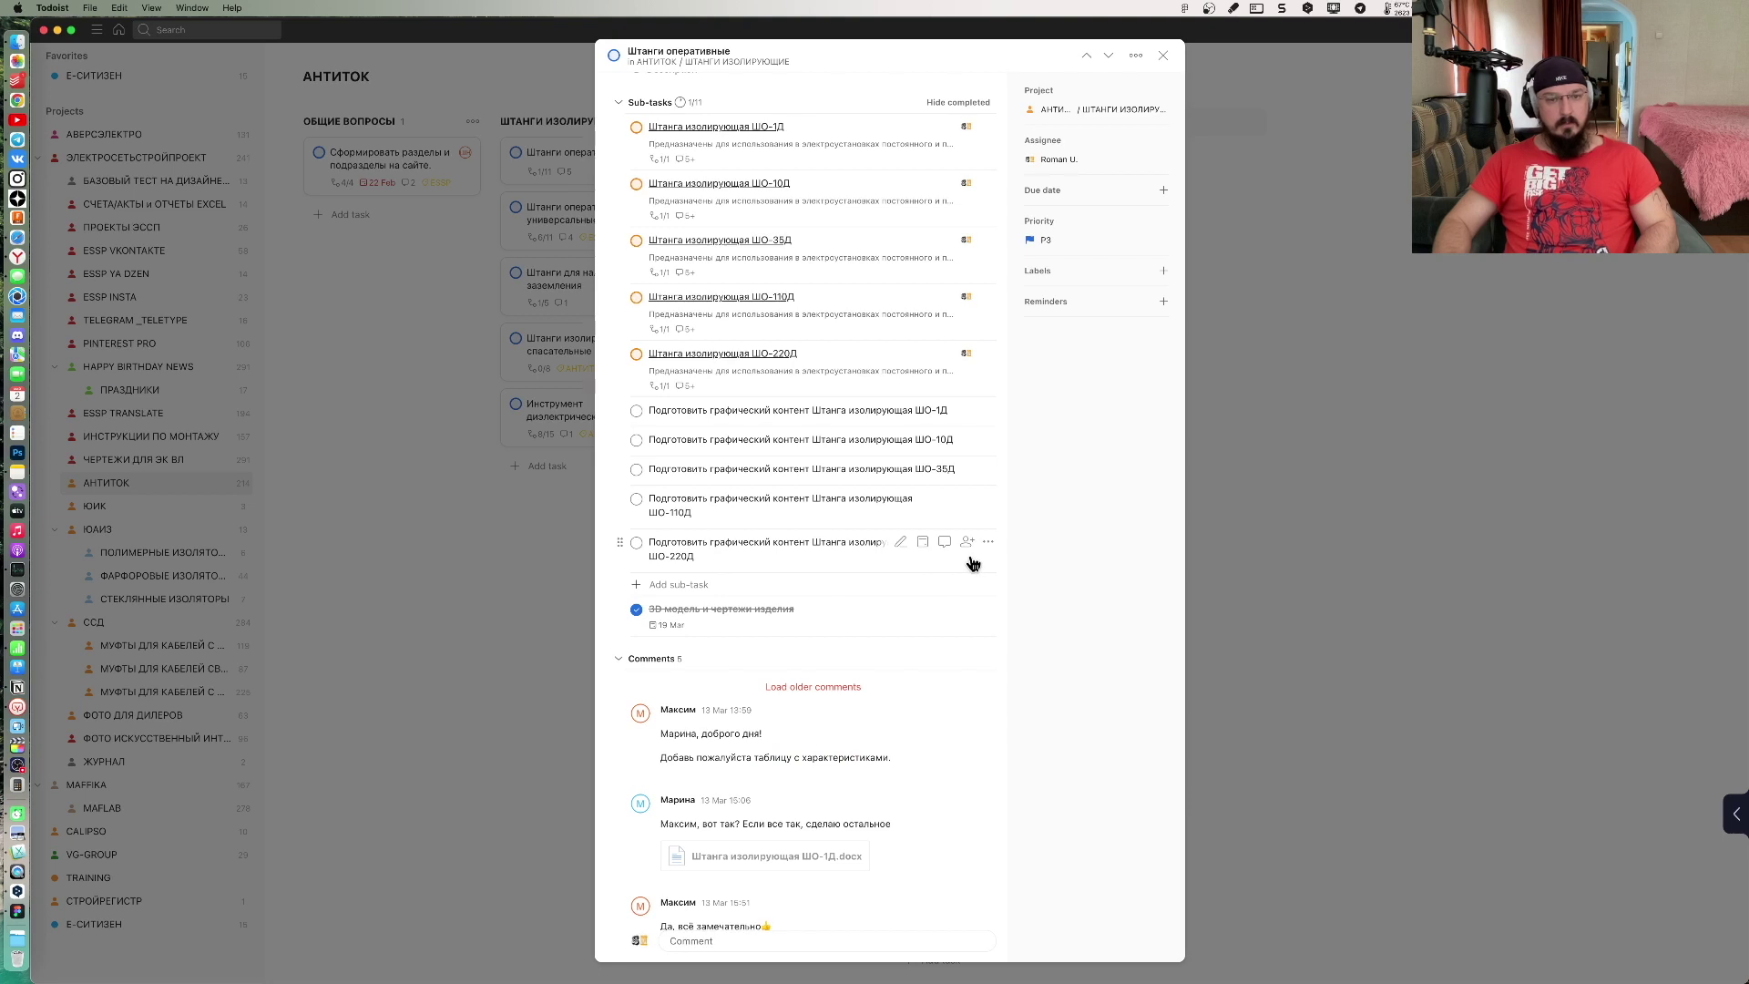
mouse_move(758, 439)
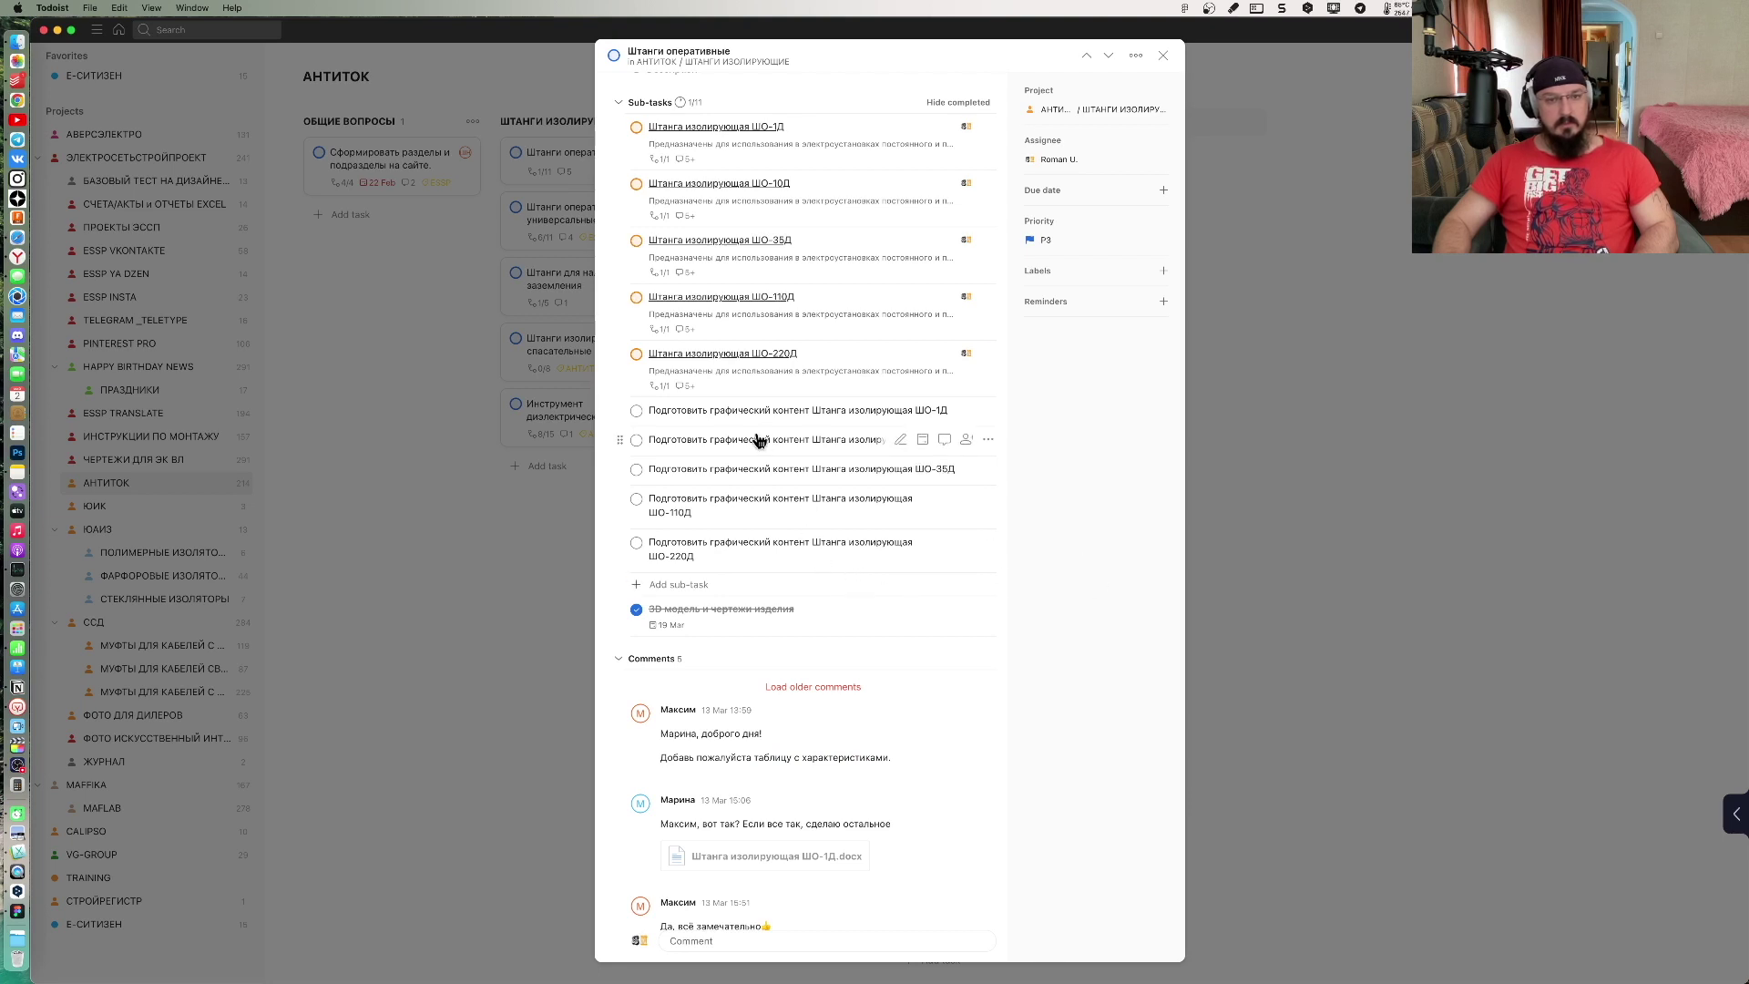
Step: Apply the АНТИТОК label to the Штанги оперативные task
scroll(773, 524, "up", 2)
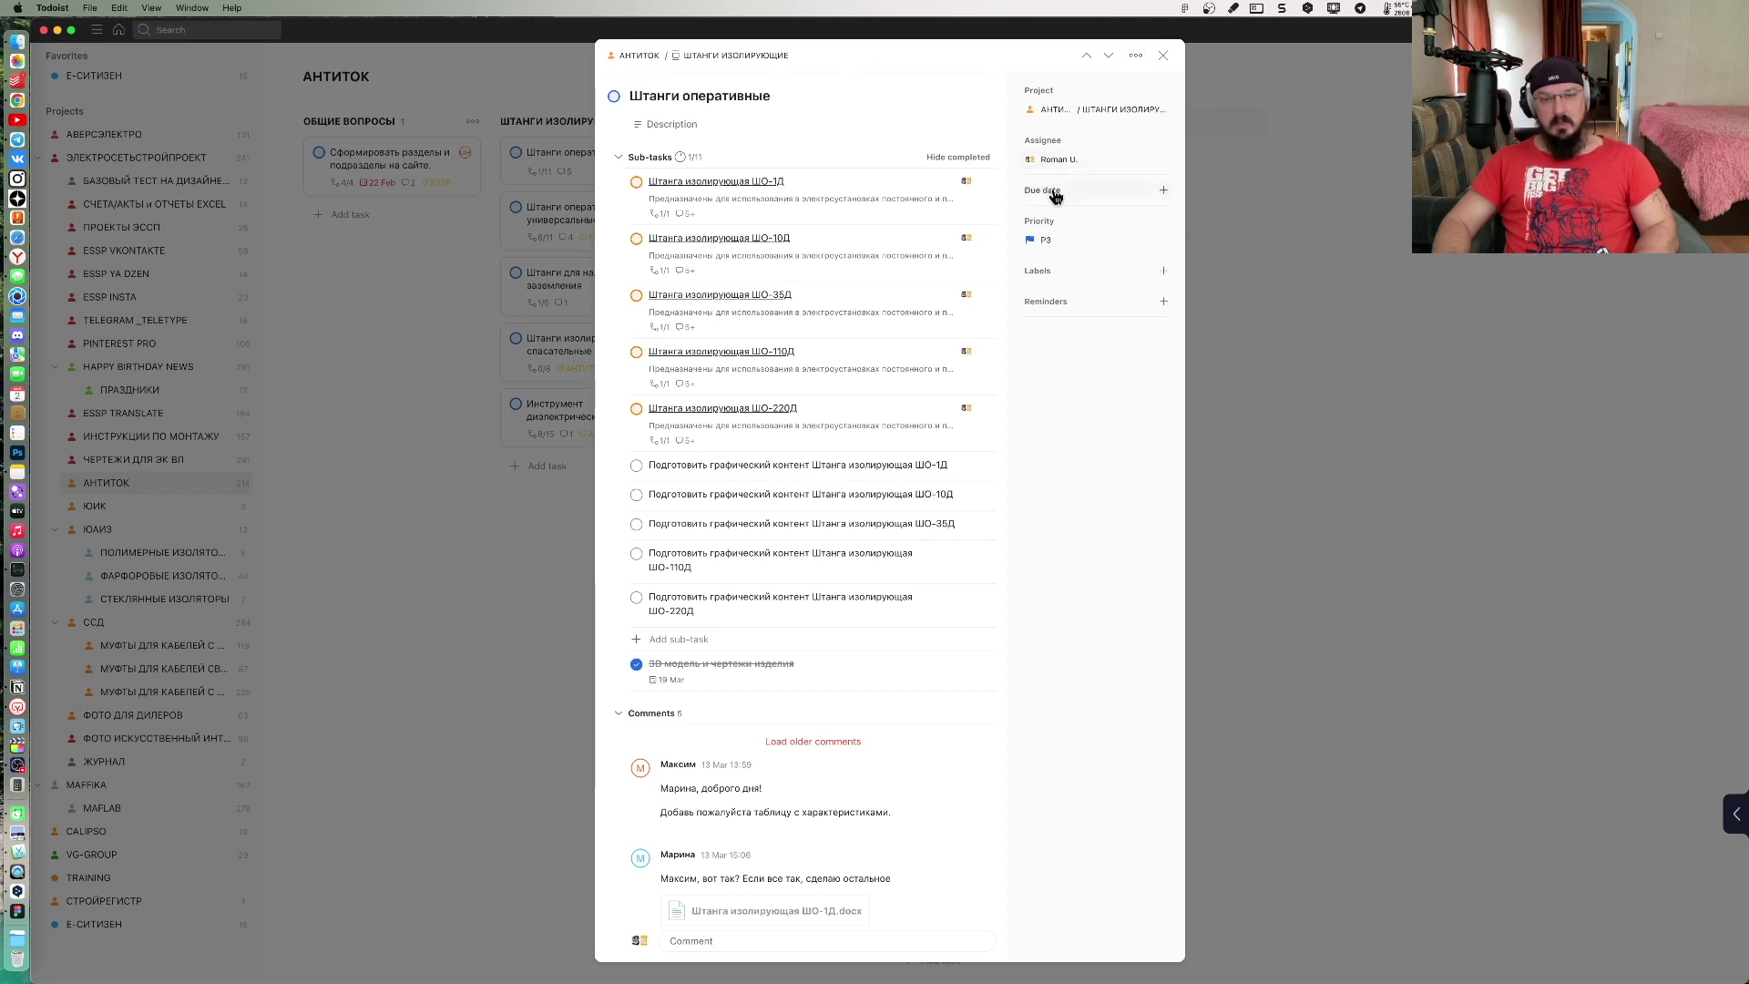
left_click(1054, 270)
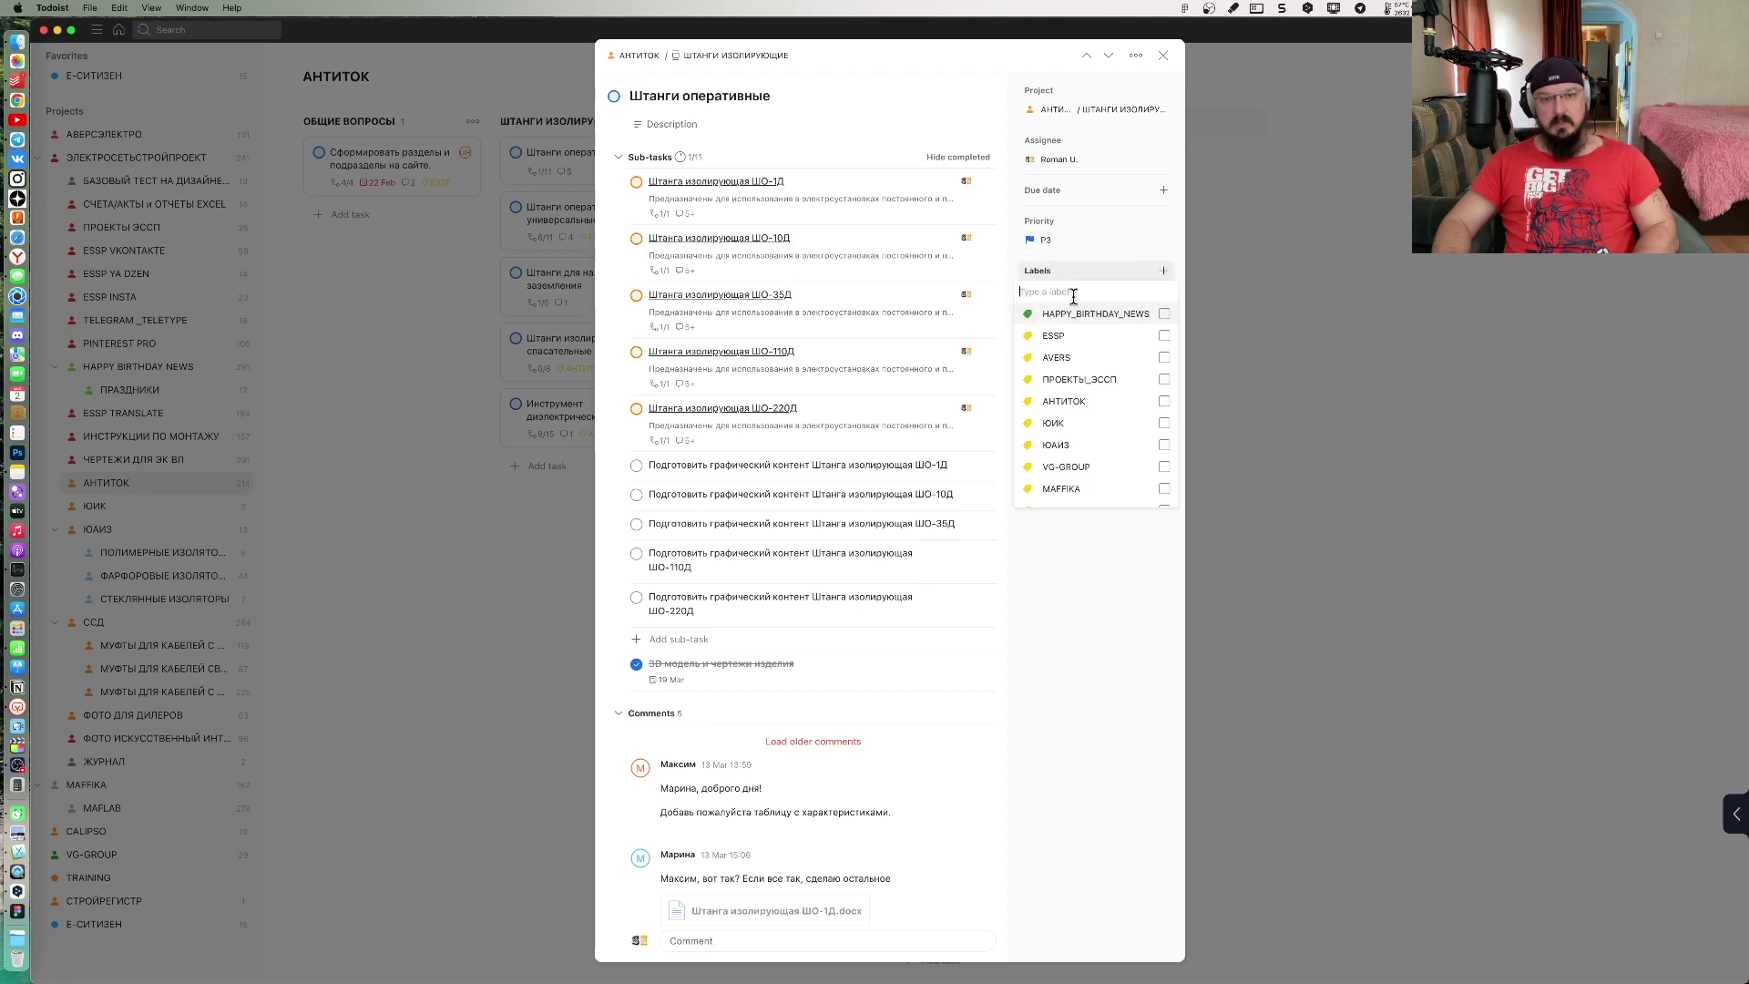
left_click(1098, 402)
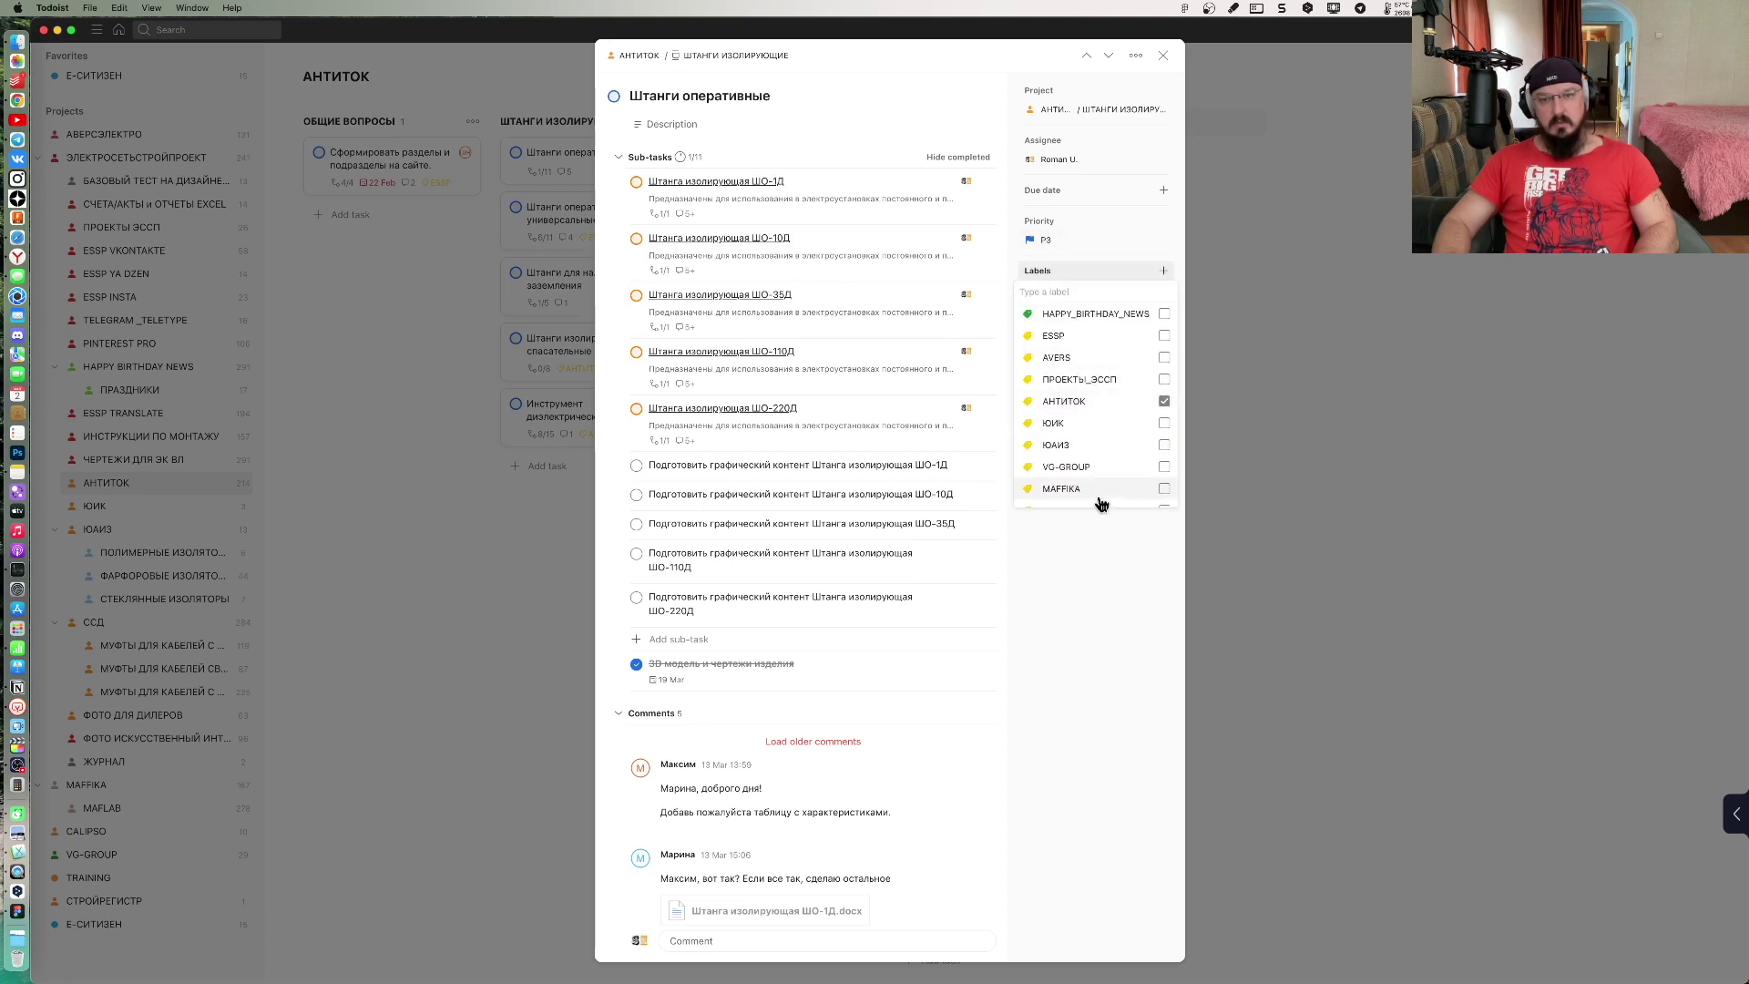
left_click(1095, 557)
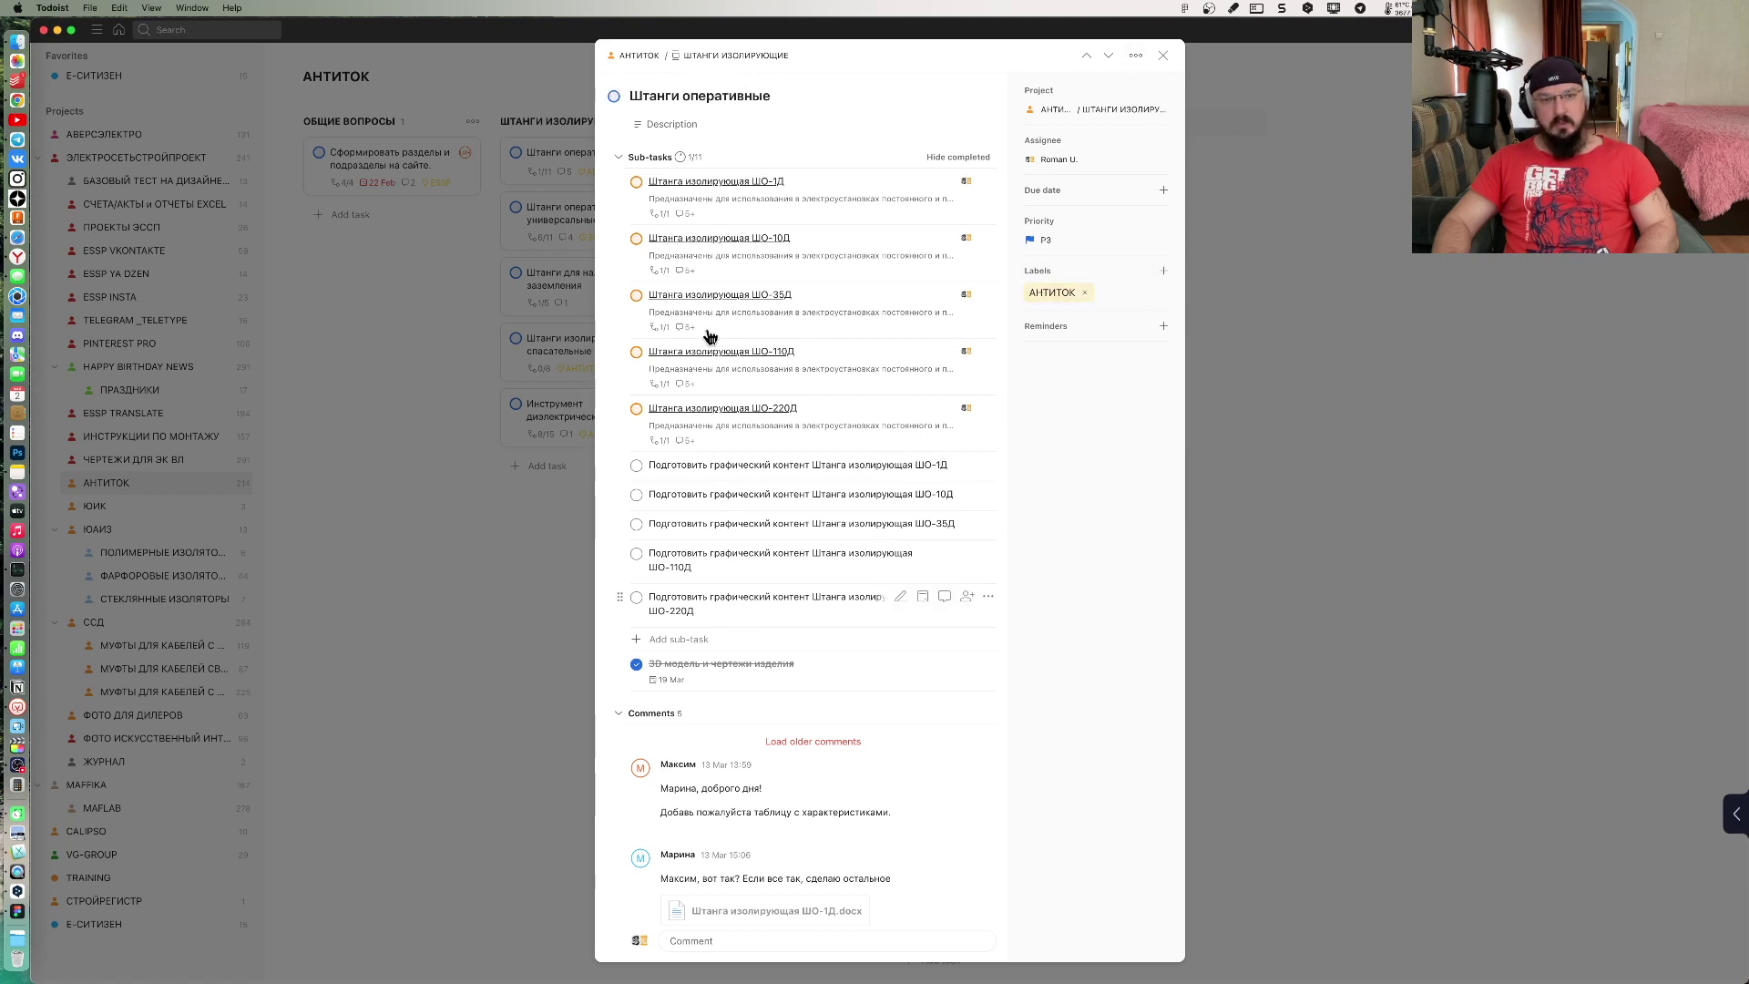
mouse_move(765, 603)
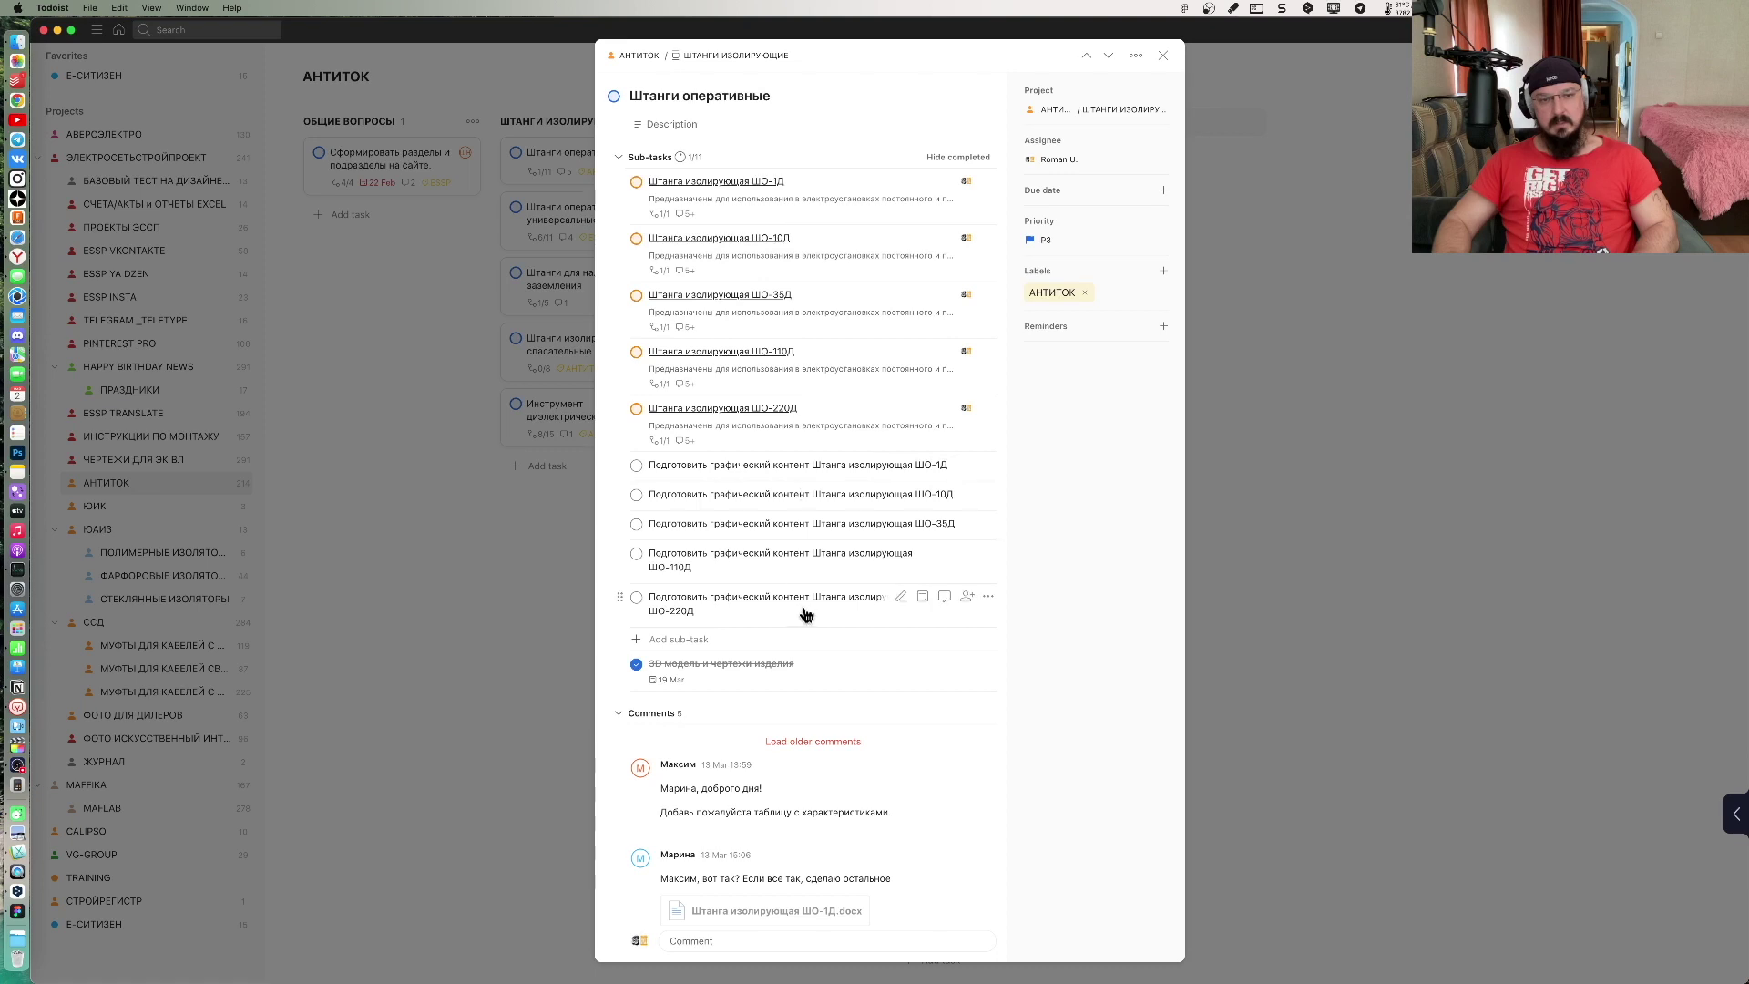
left_click(1135, 55)
mouse_move(1018, 240)
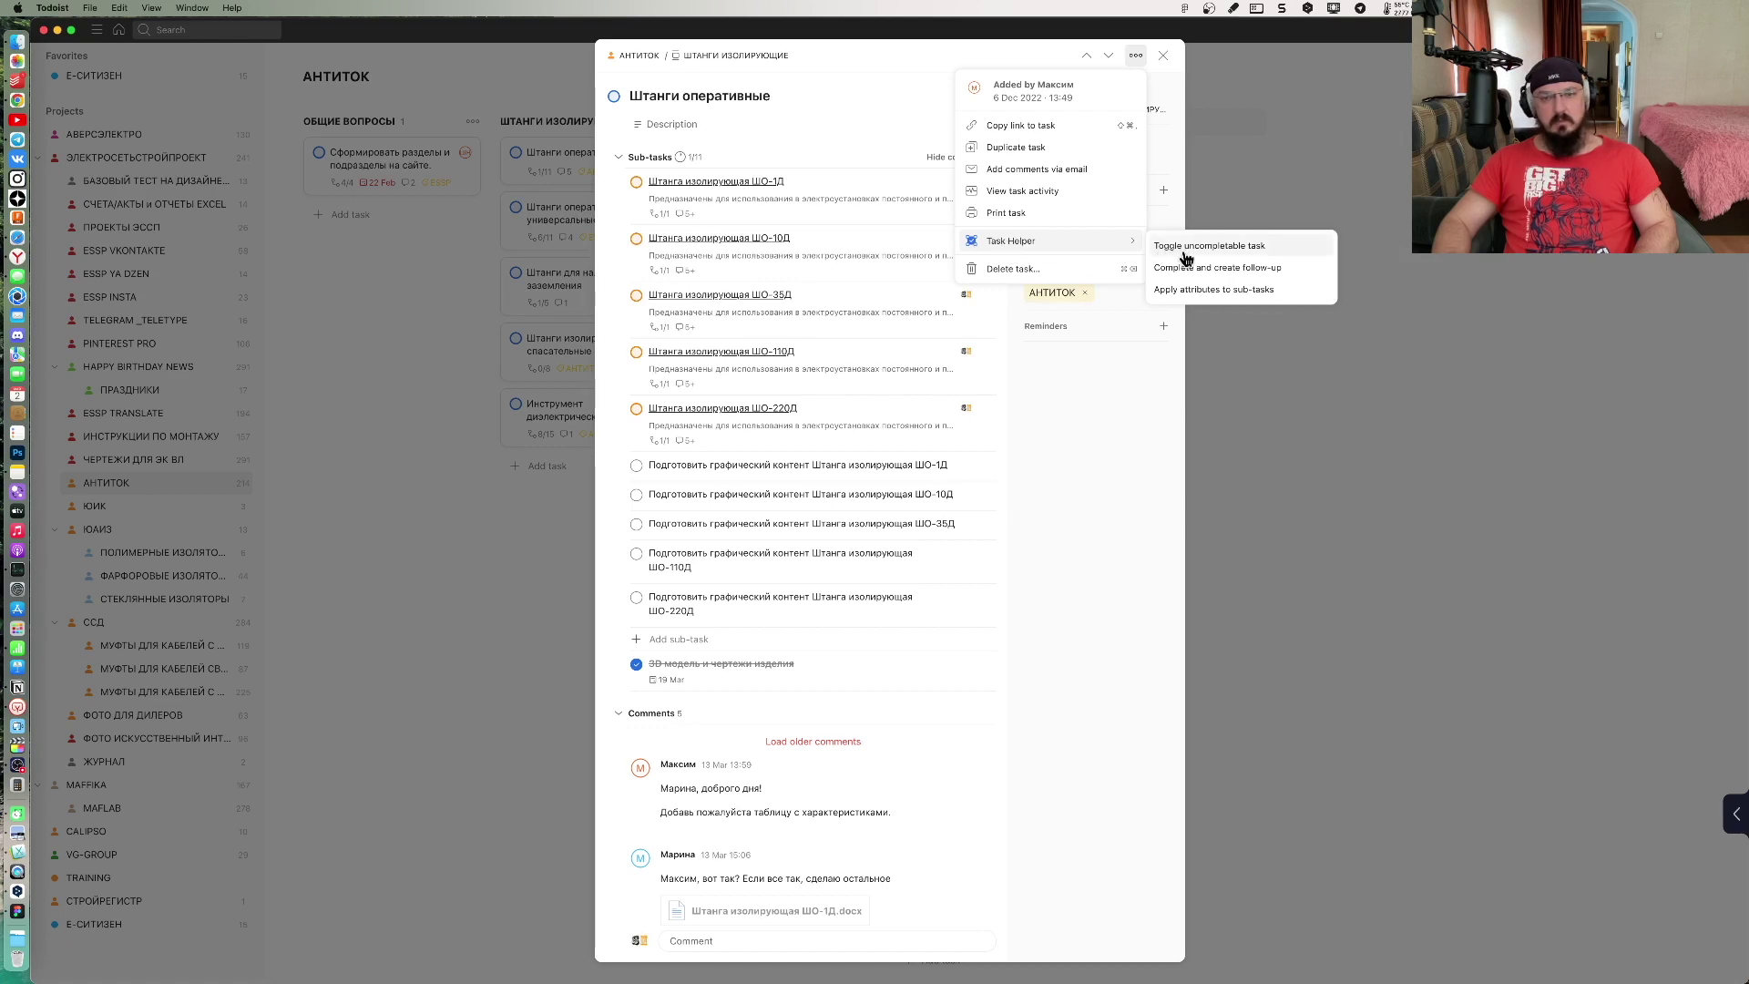
Step: Use Task Helper to copy the parent's dates, labels, priority and assignee to every sub-task
left_click(1221, 291)
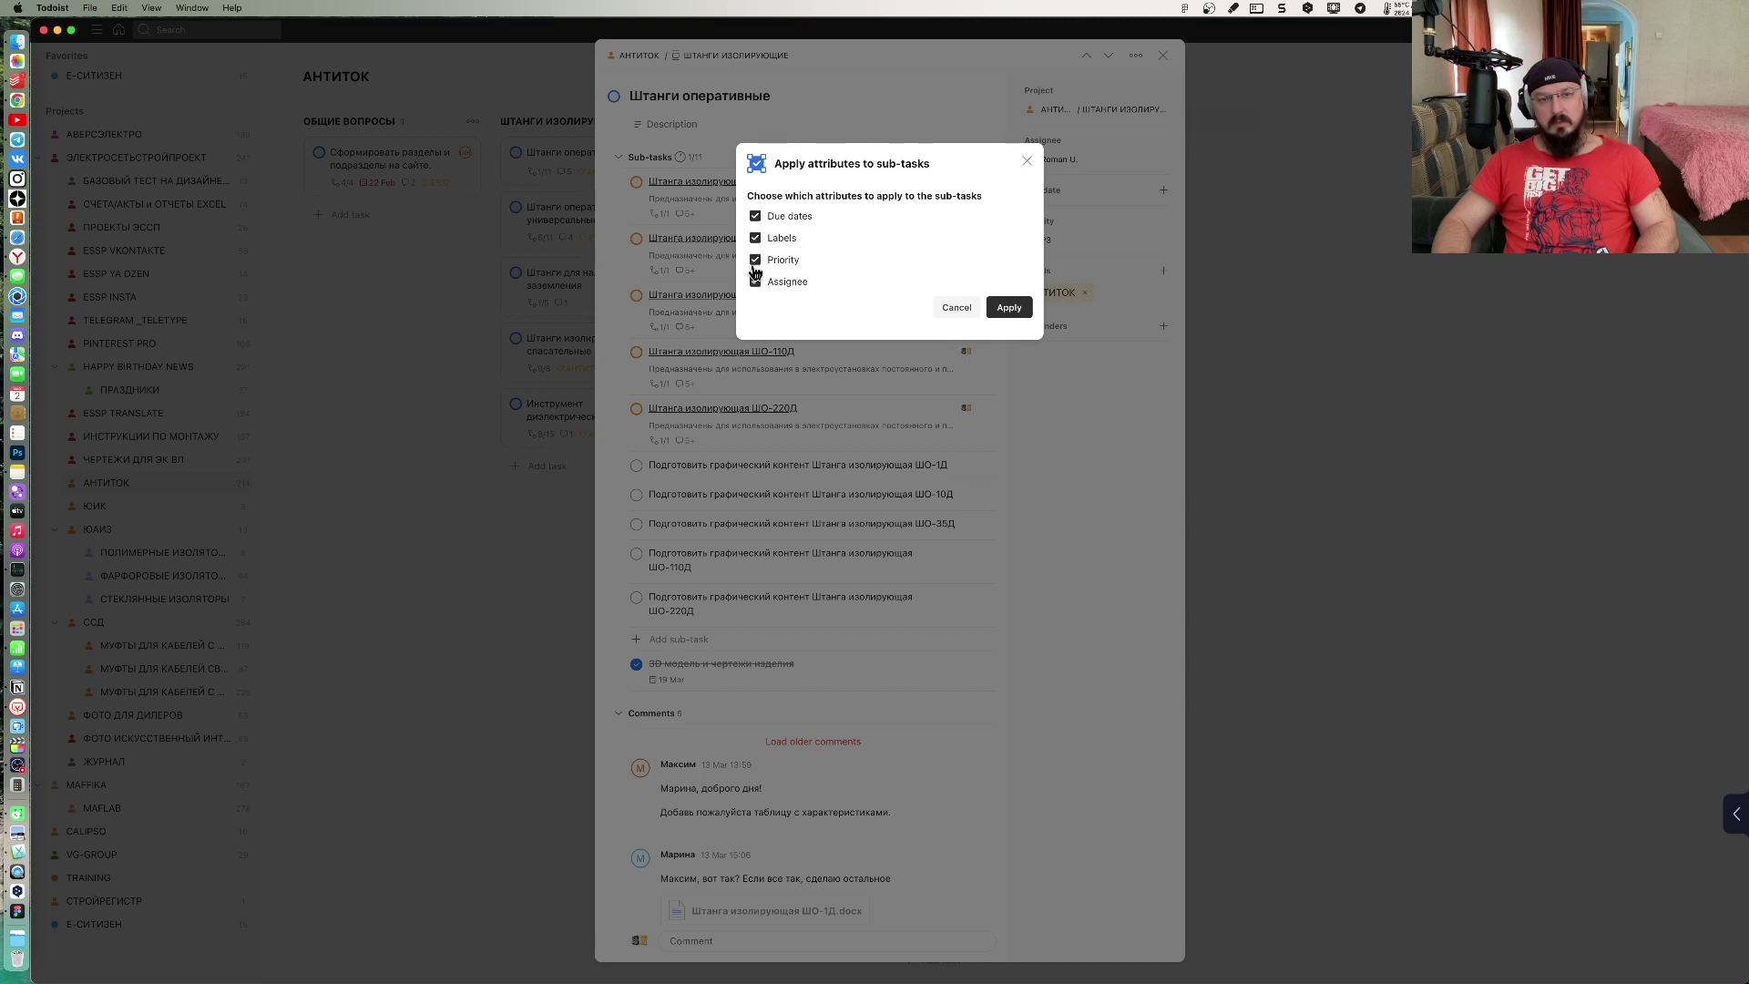
left_click(1009, 309)
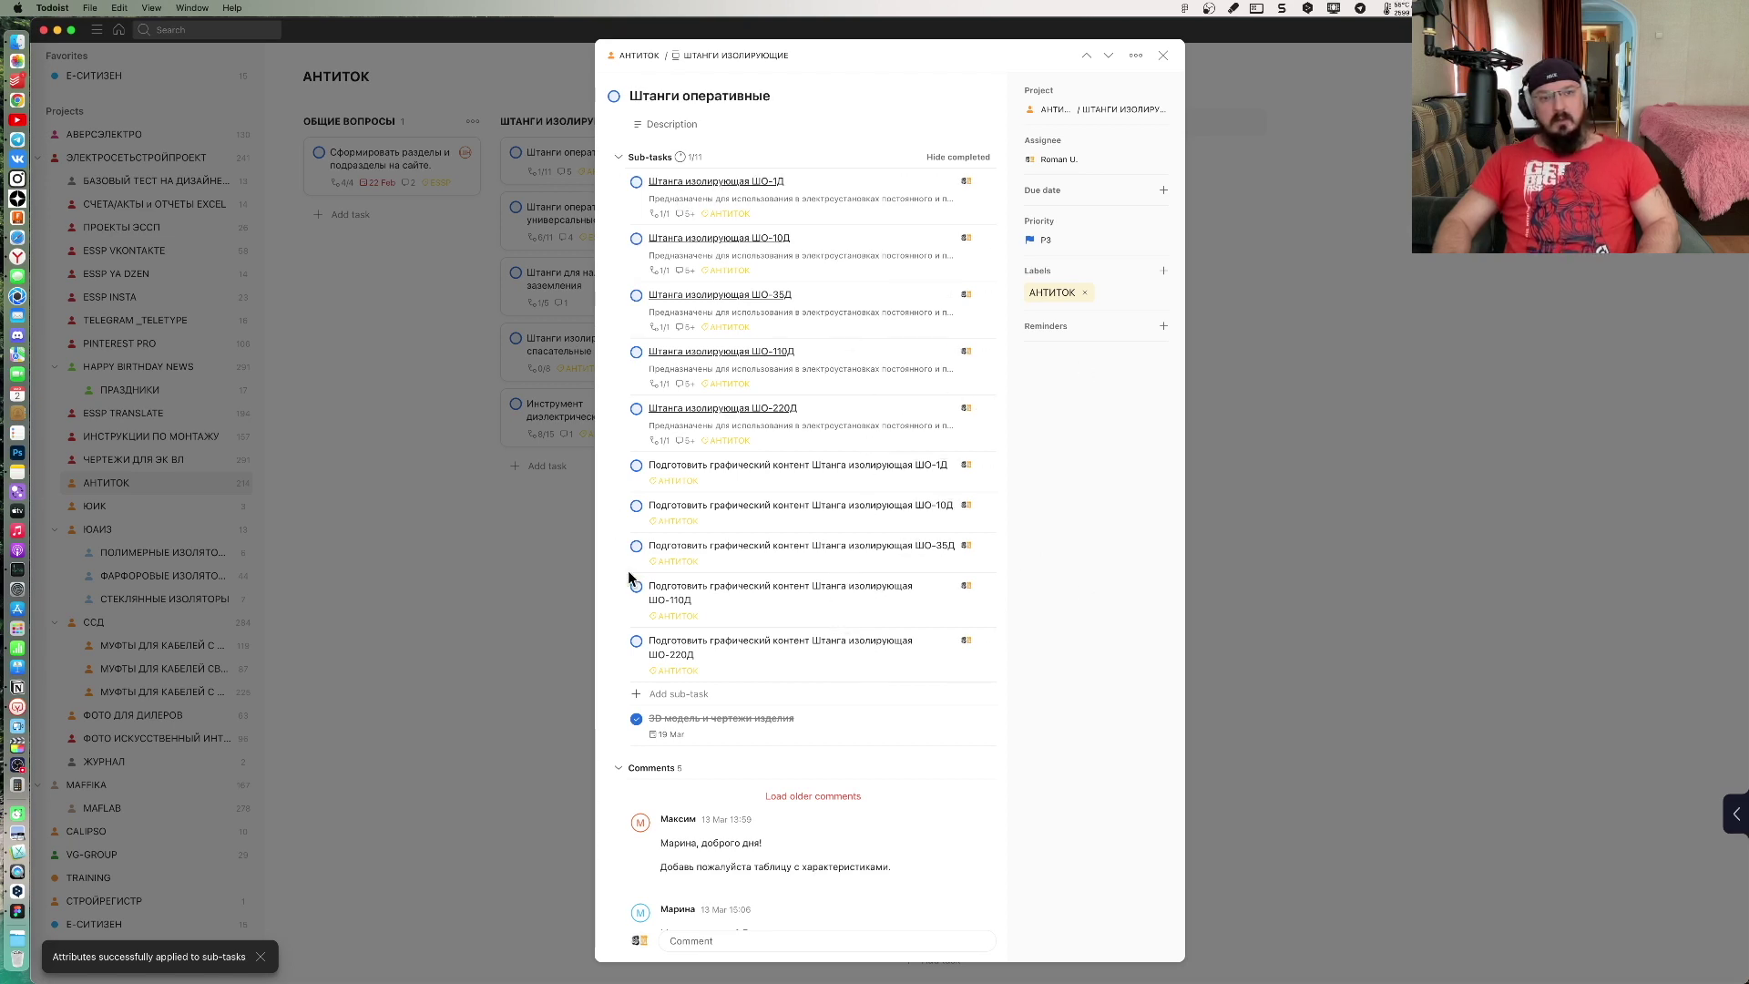
mouse_move(765, 472)
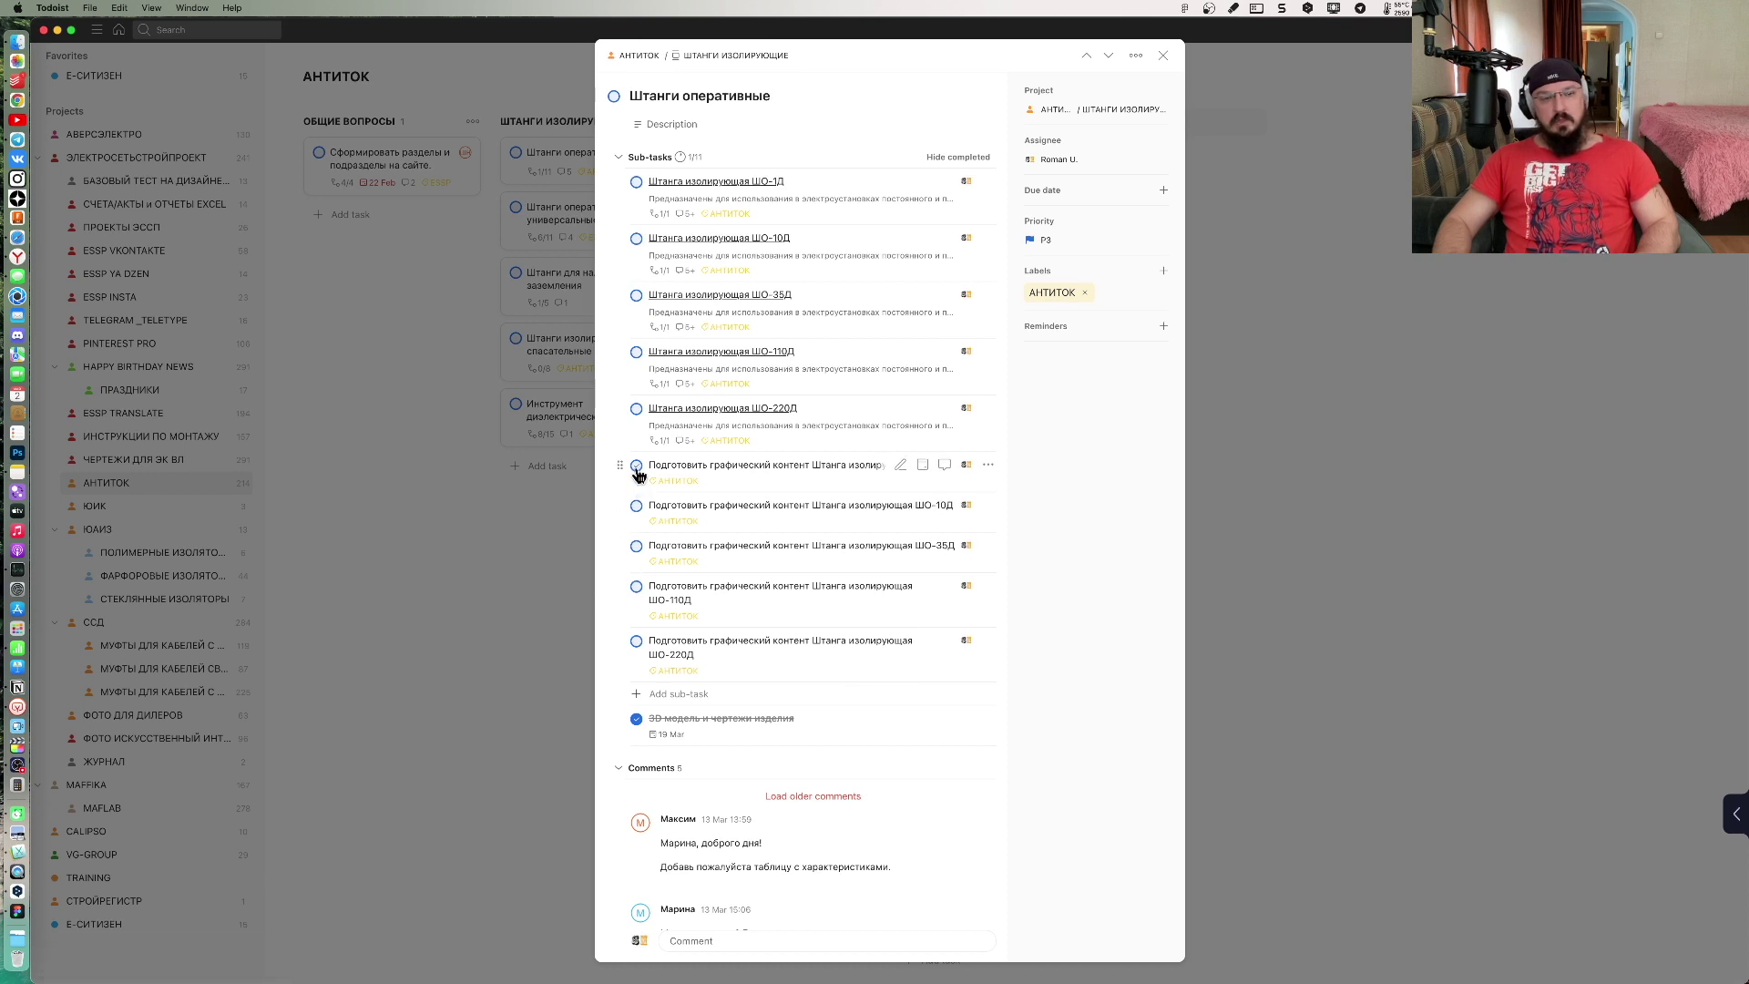
Step: Mark the ШО-1Д, ШО-10Д, ШО-35Д, ШО-110Д and ШО-220Д graphic-content sub-tasks complete
left_click(637, 466)
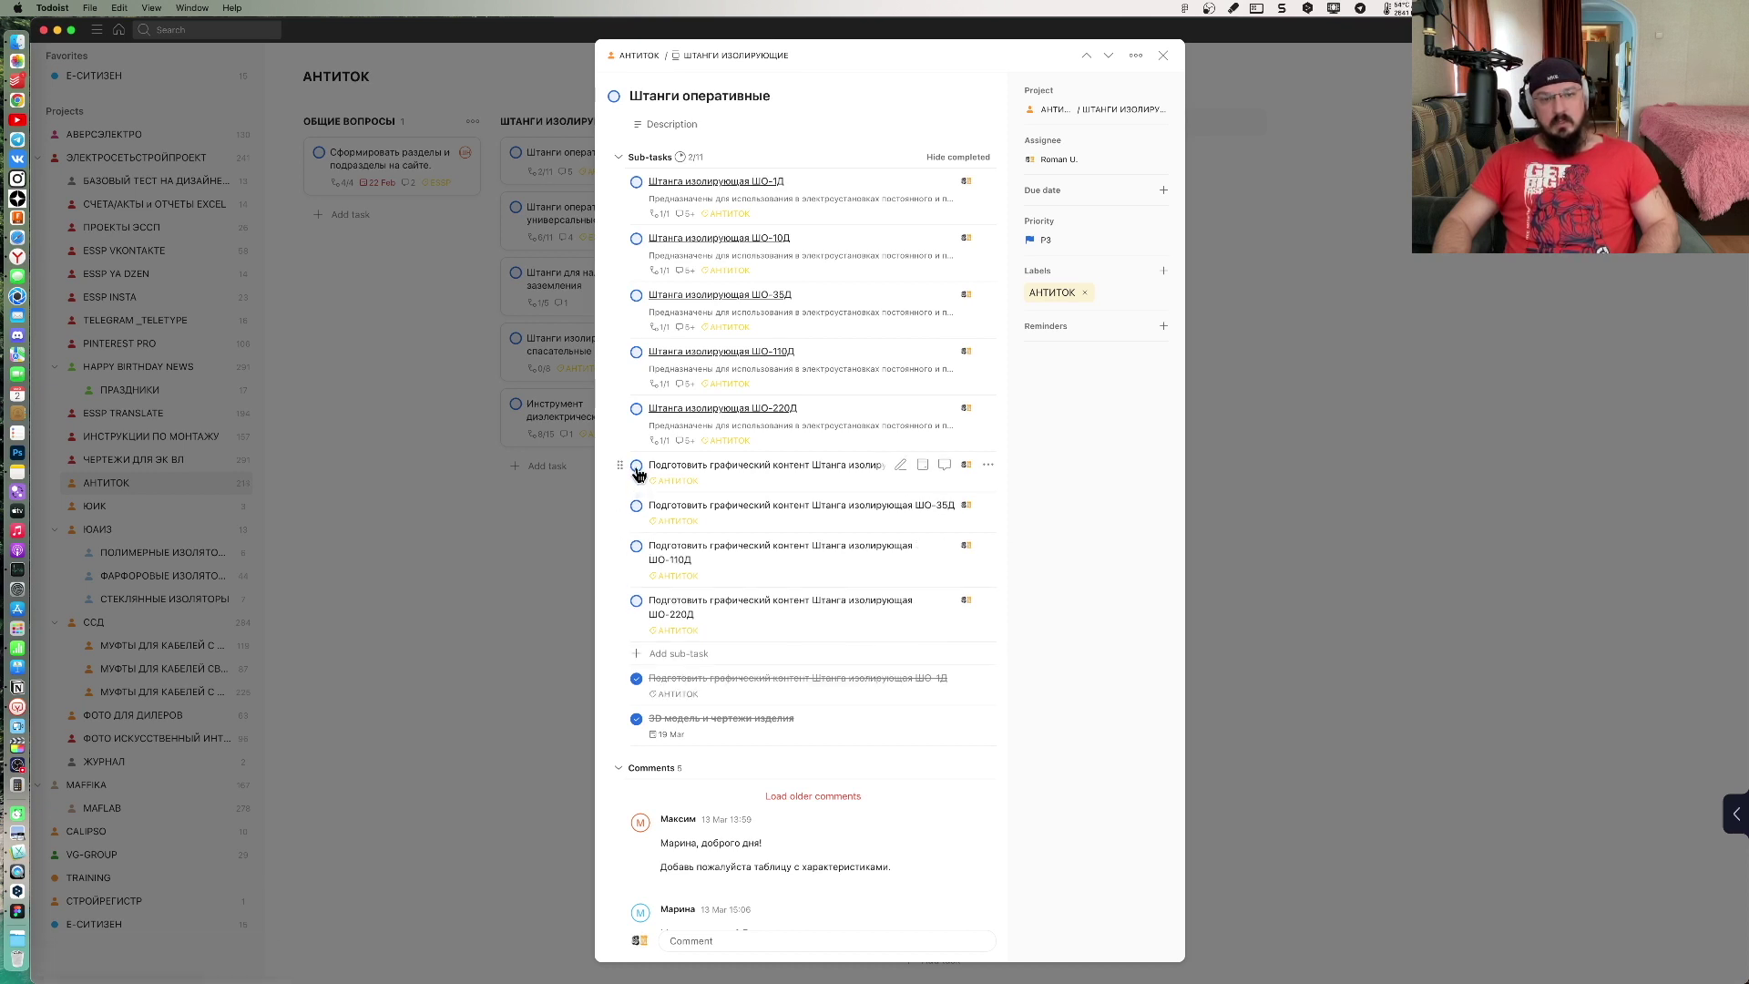
left_click(636, 466)
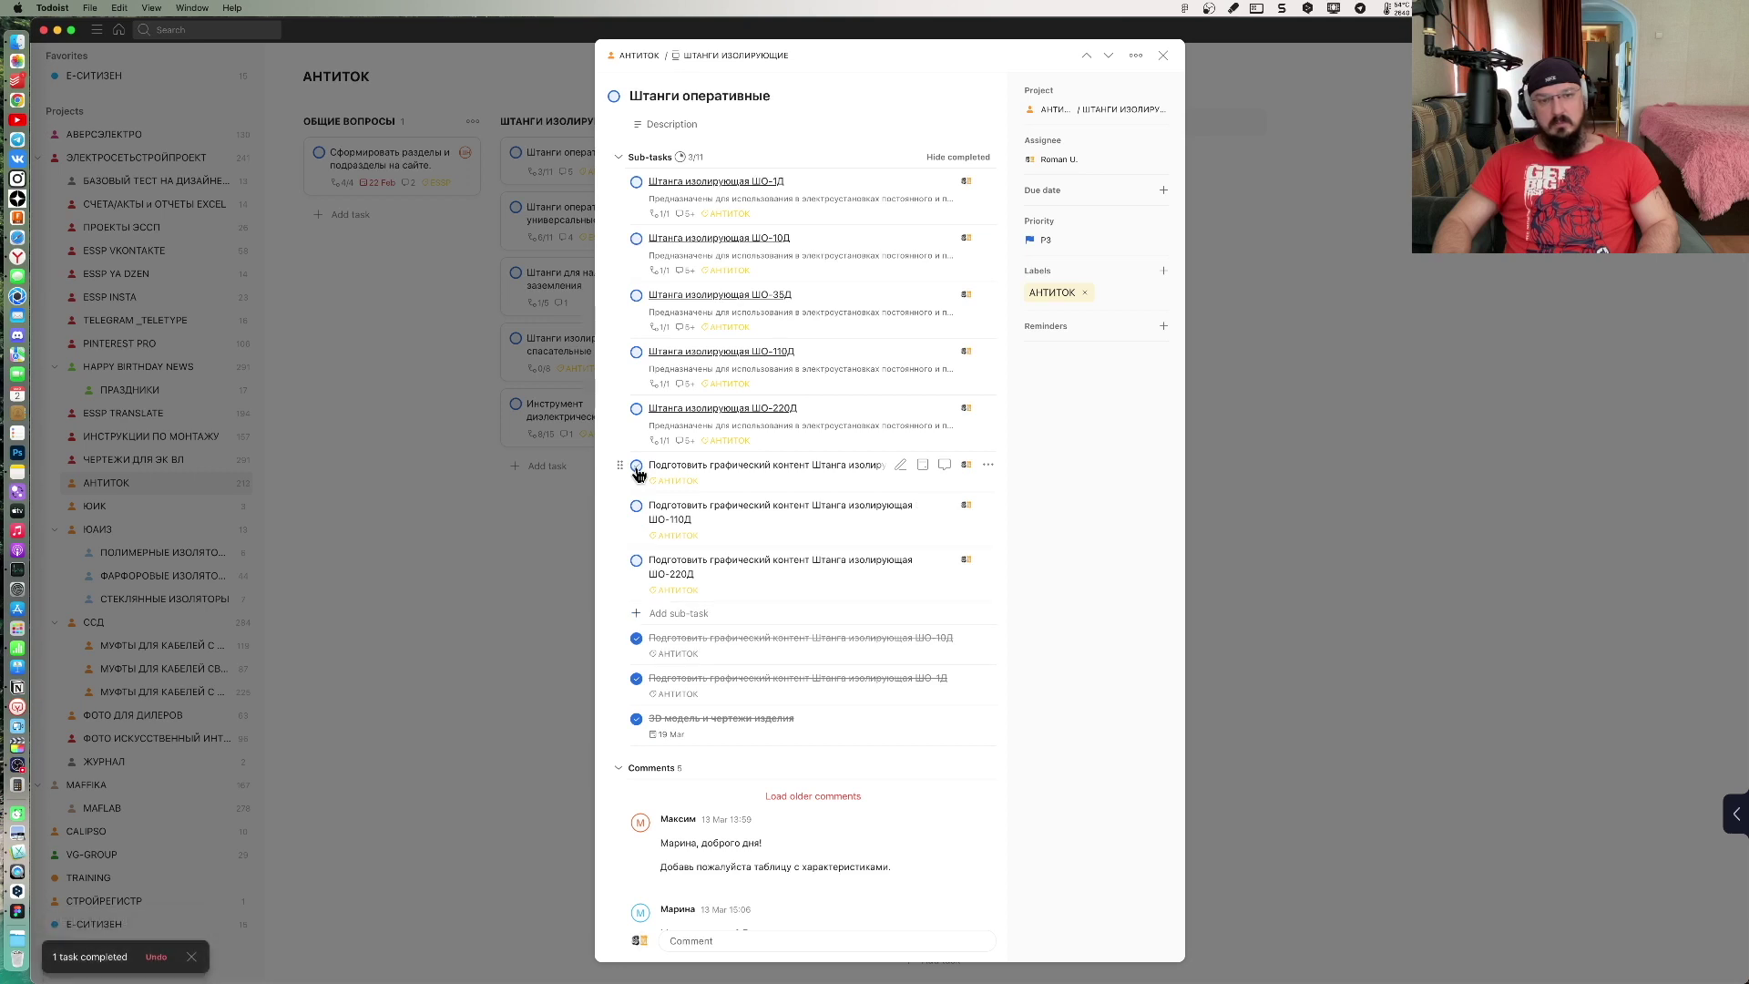
left_click(637, 466)
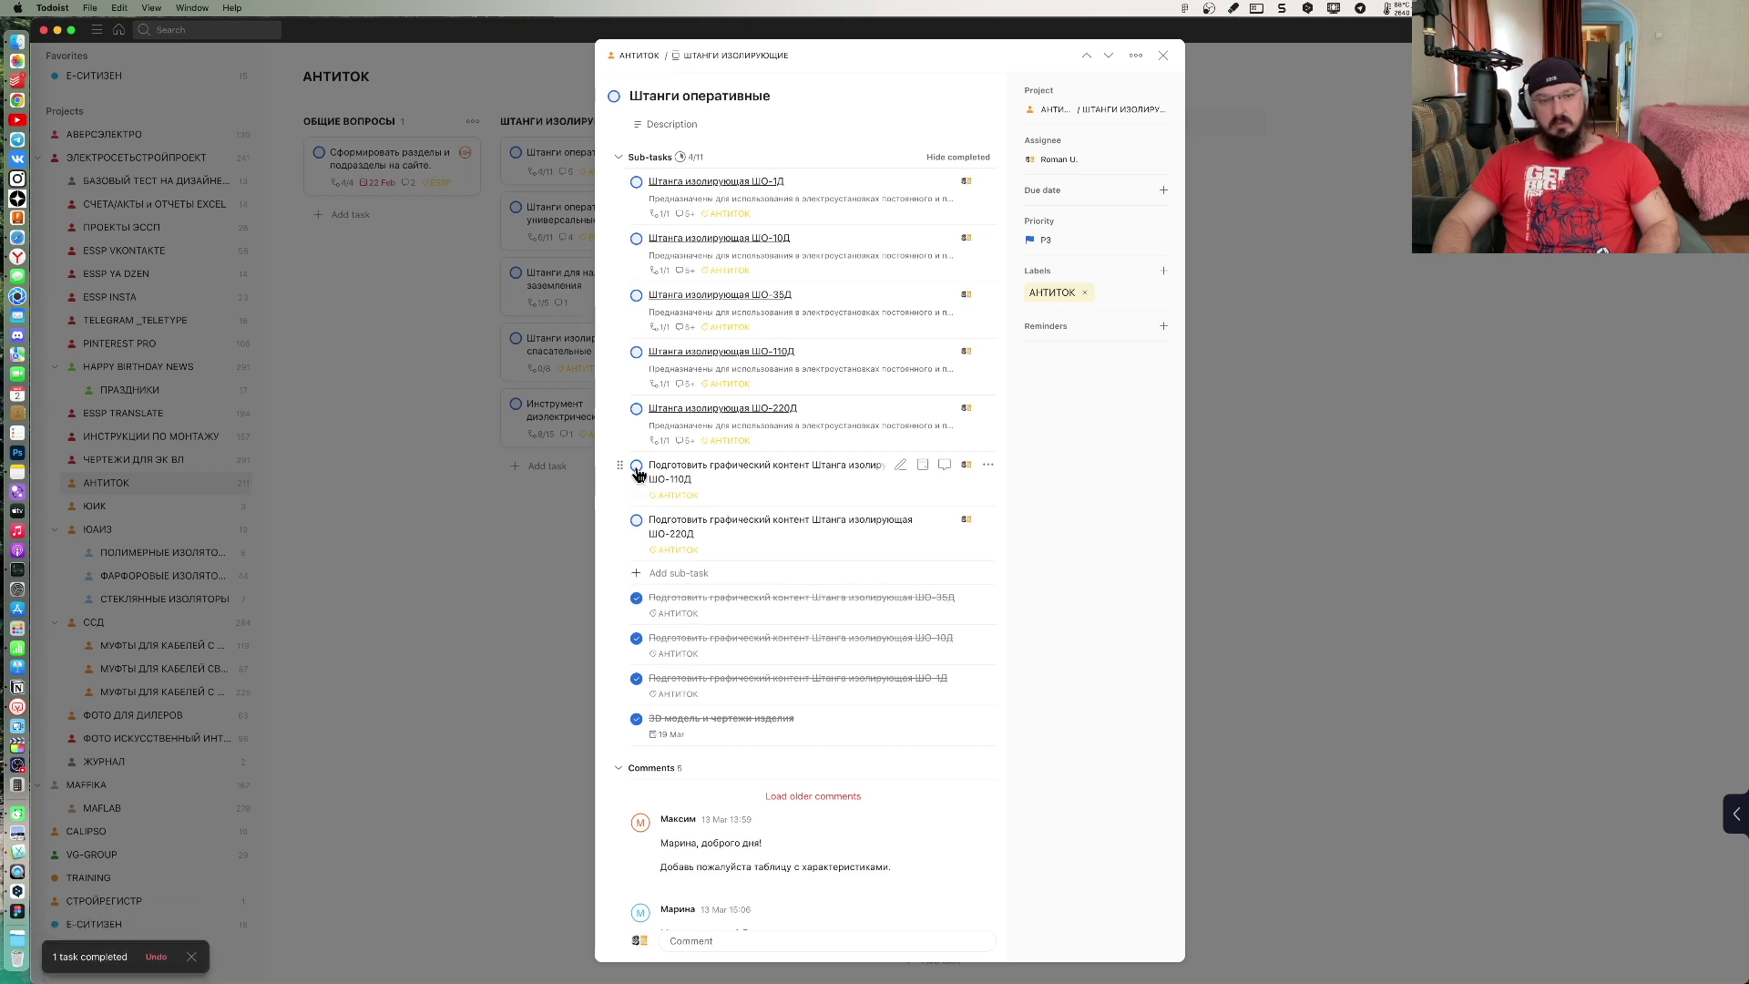
left_click(637, 467)
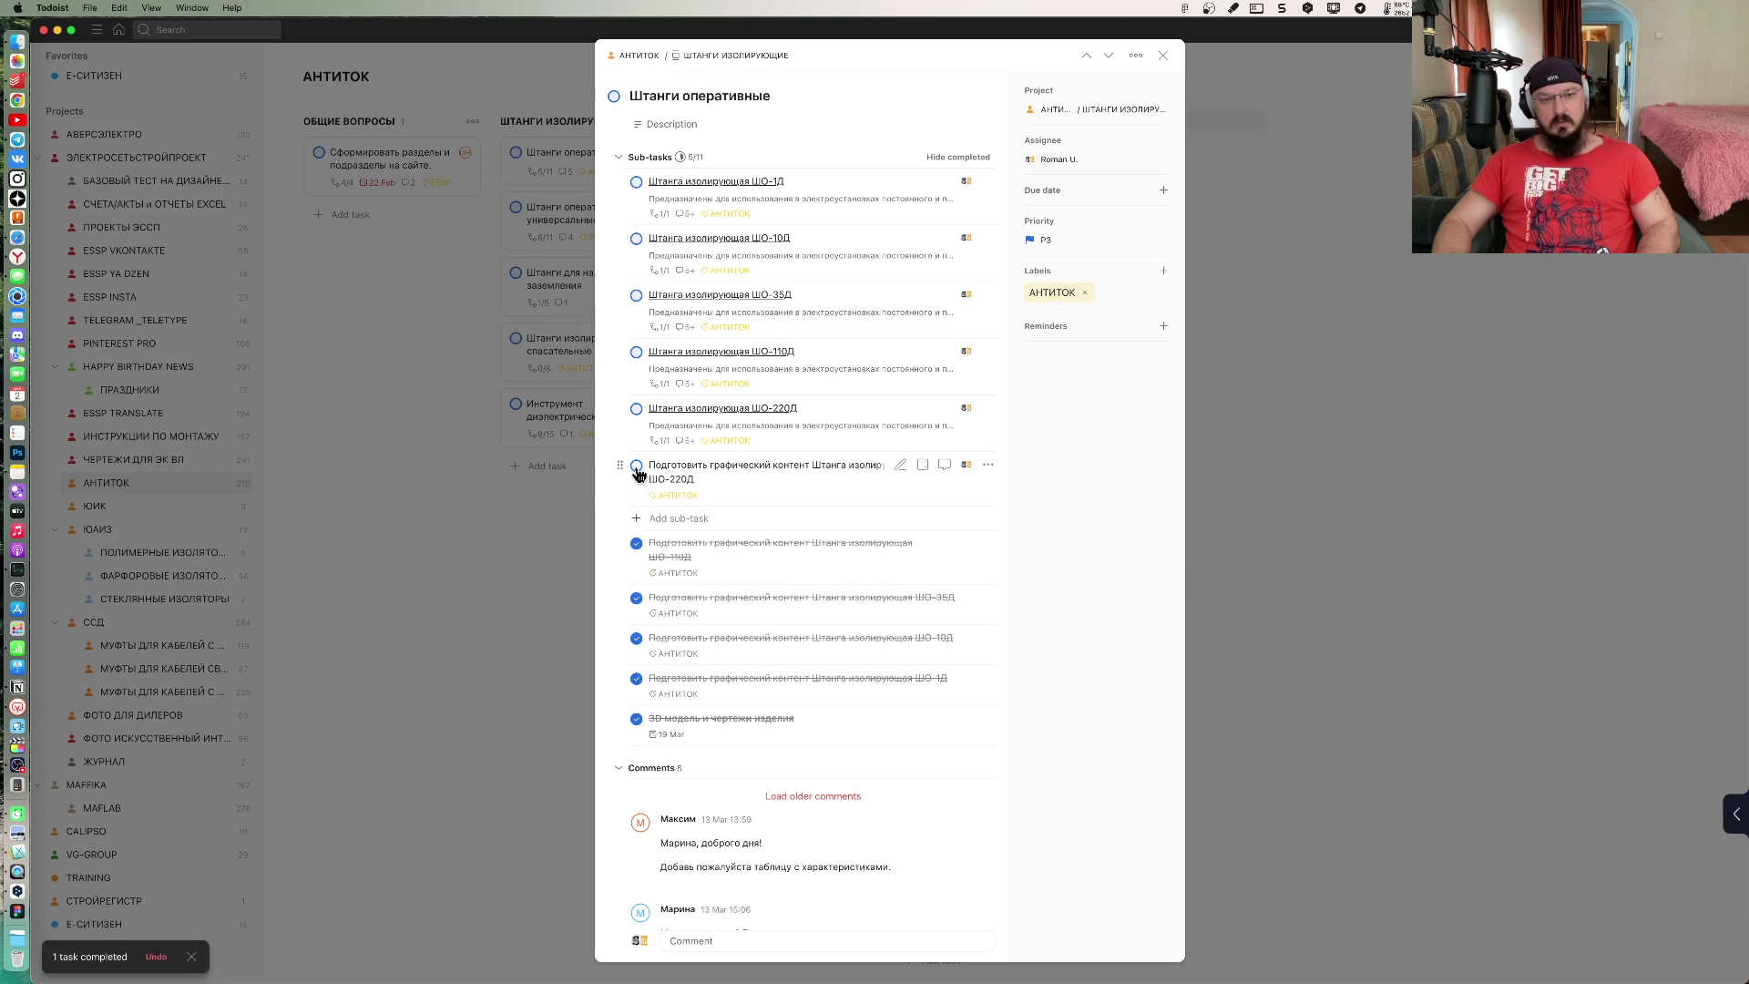
left_click(637, 466)
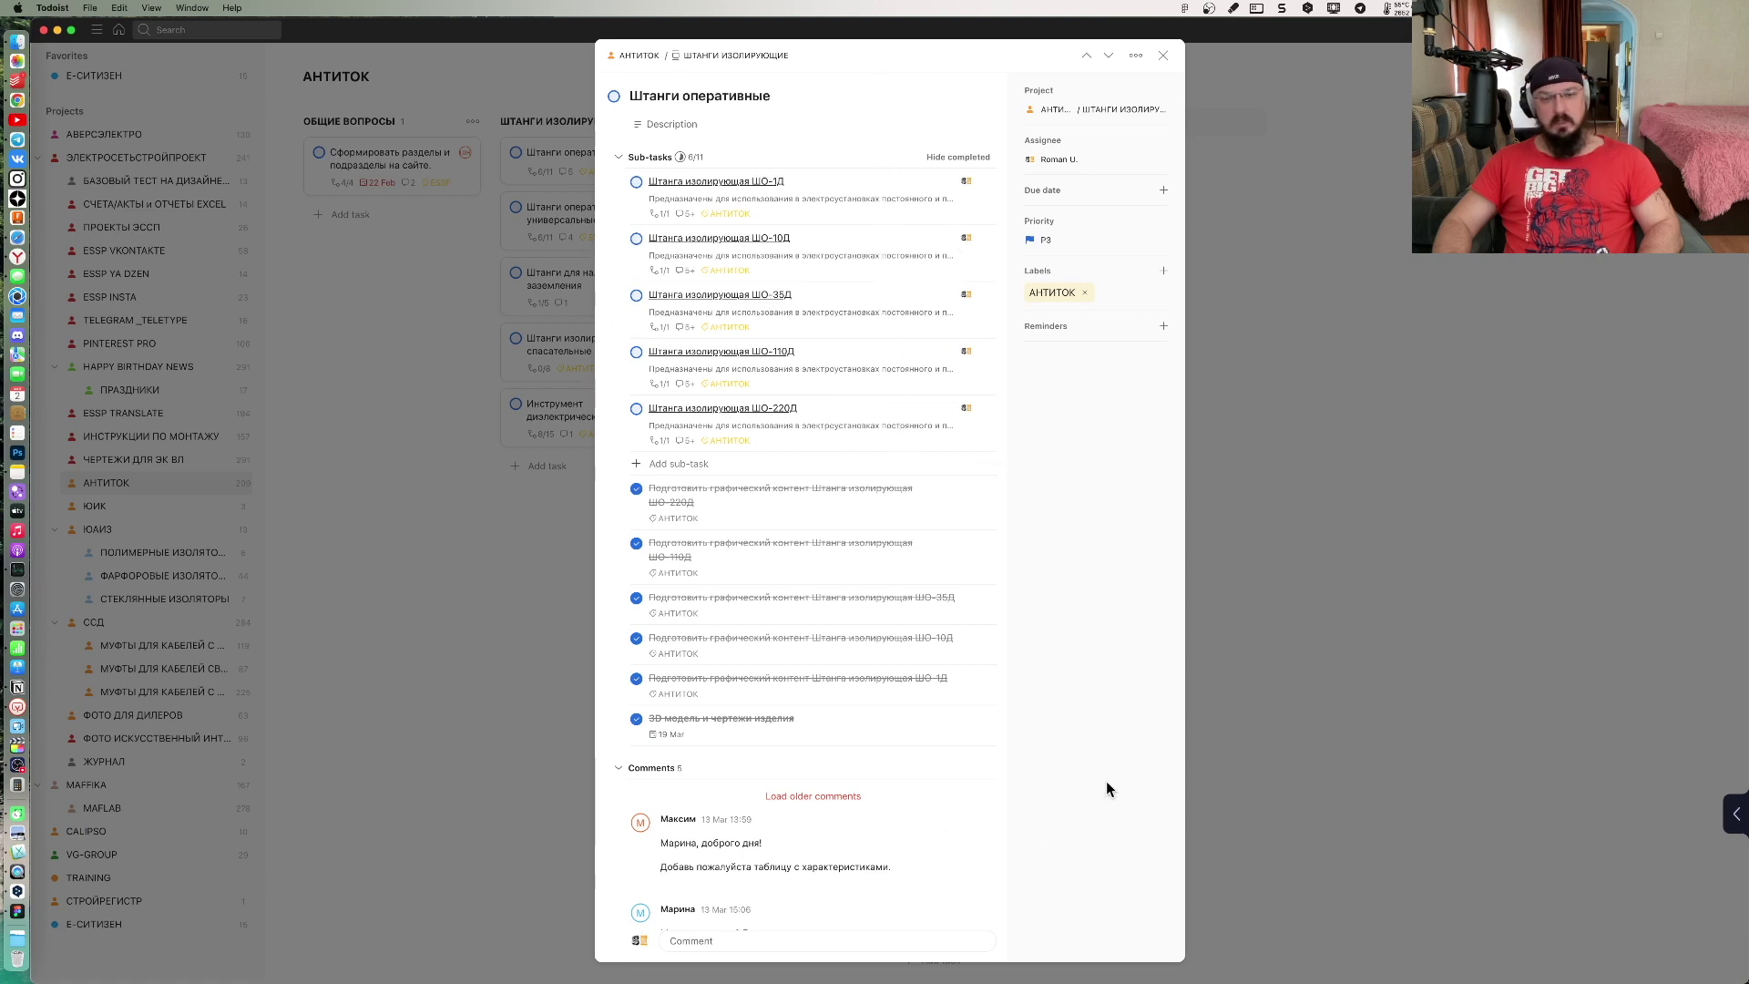
Step: Close Штанги оперативные and open the Штанги оперативные универсальные task
left_click(1269, 479)
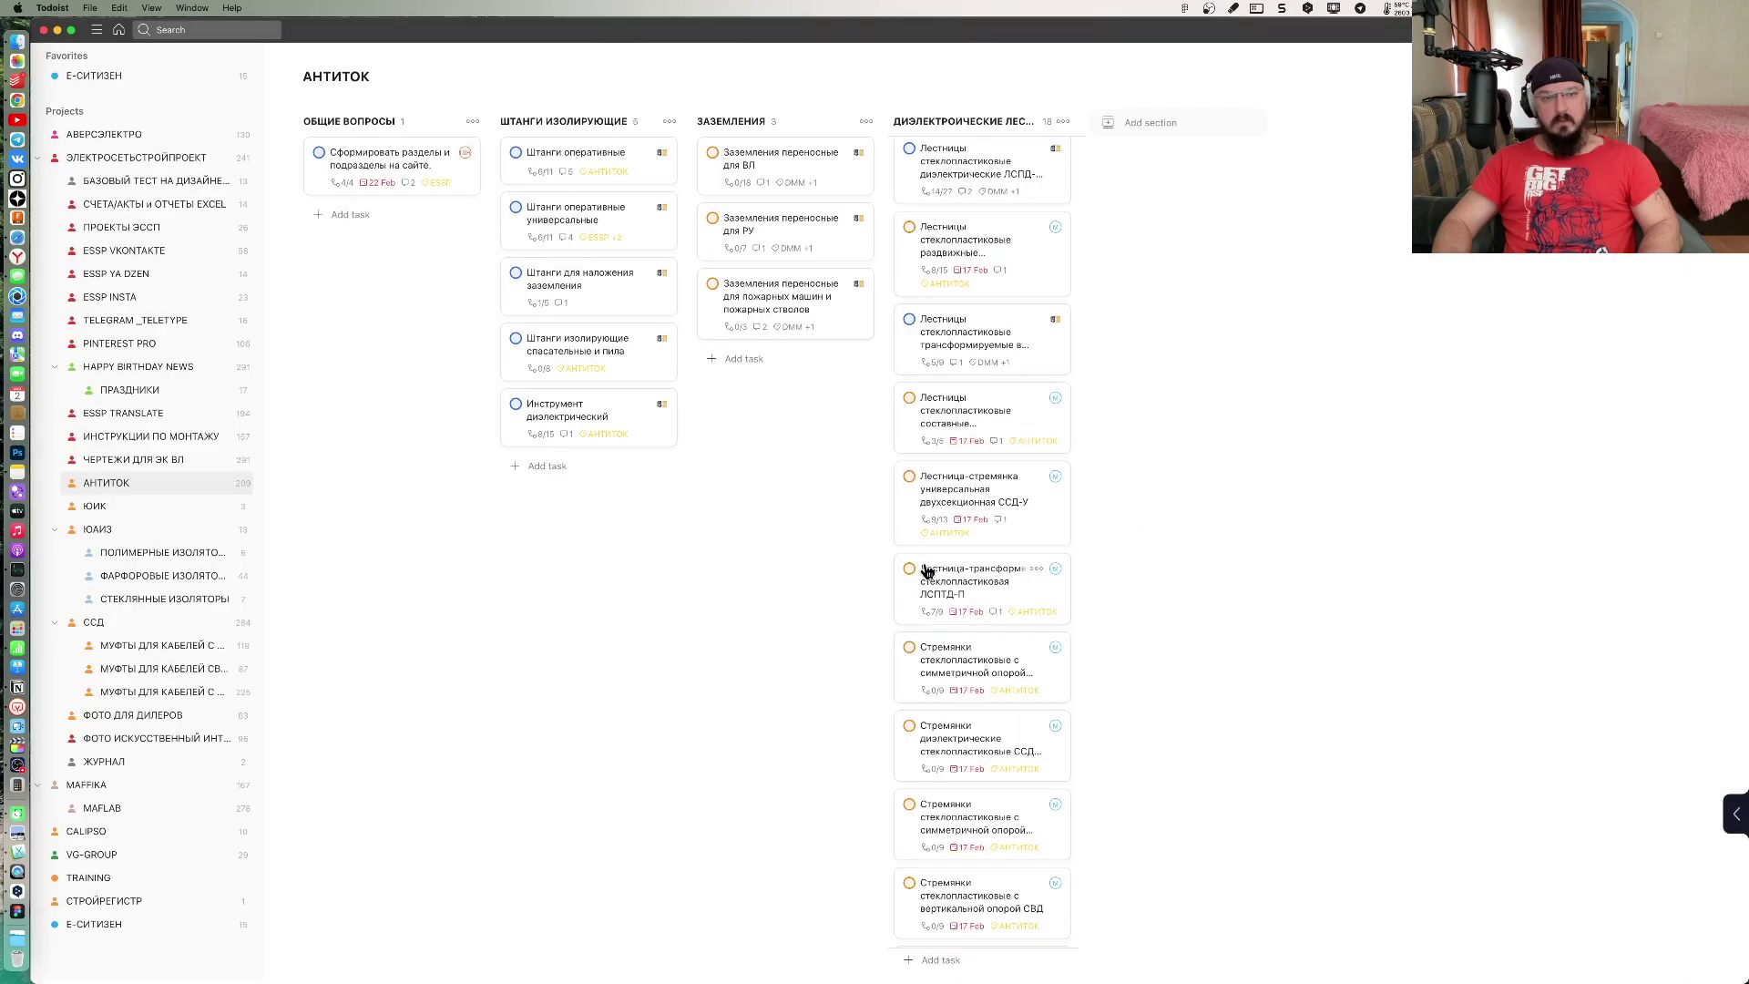
left_click(658, 244)
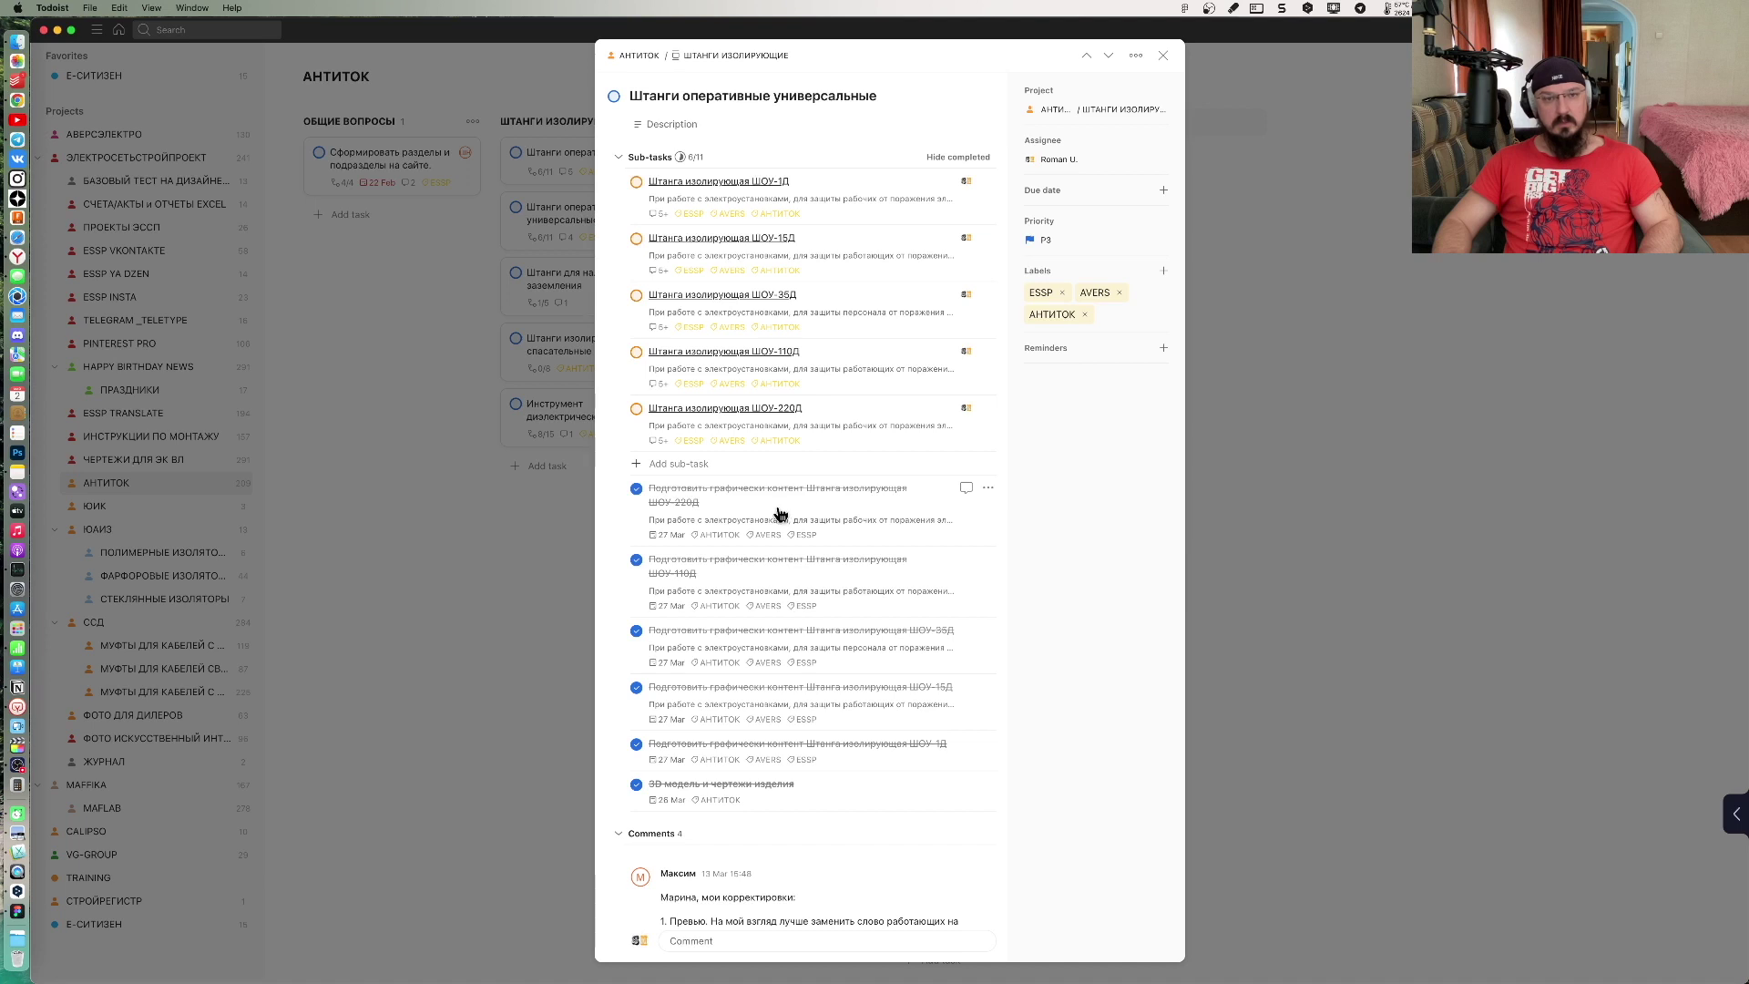
mouse_move(839, 696)
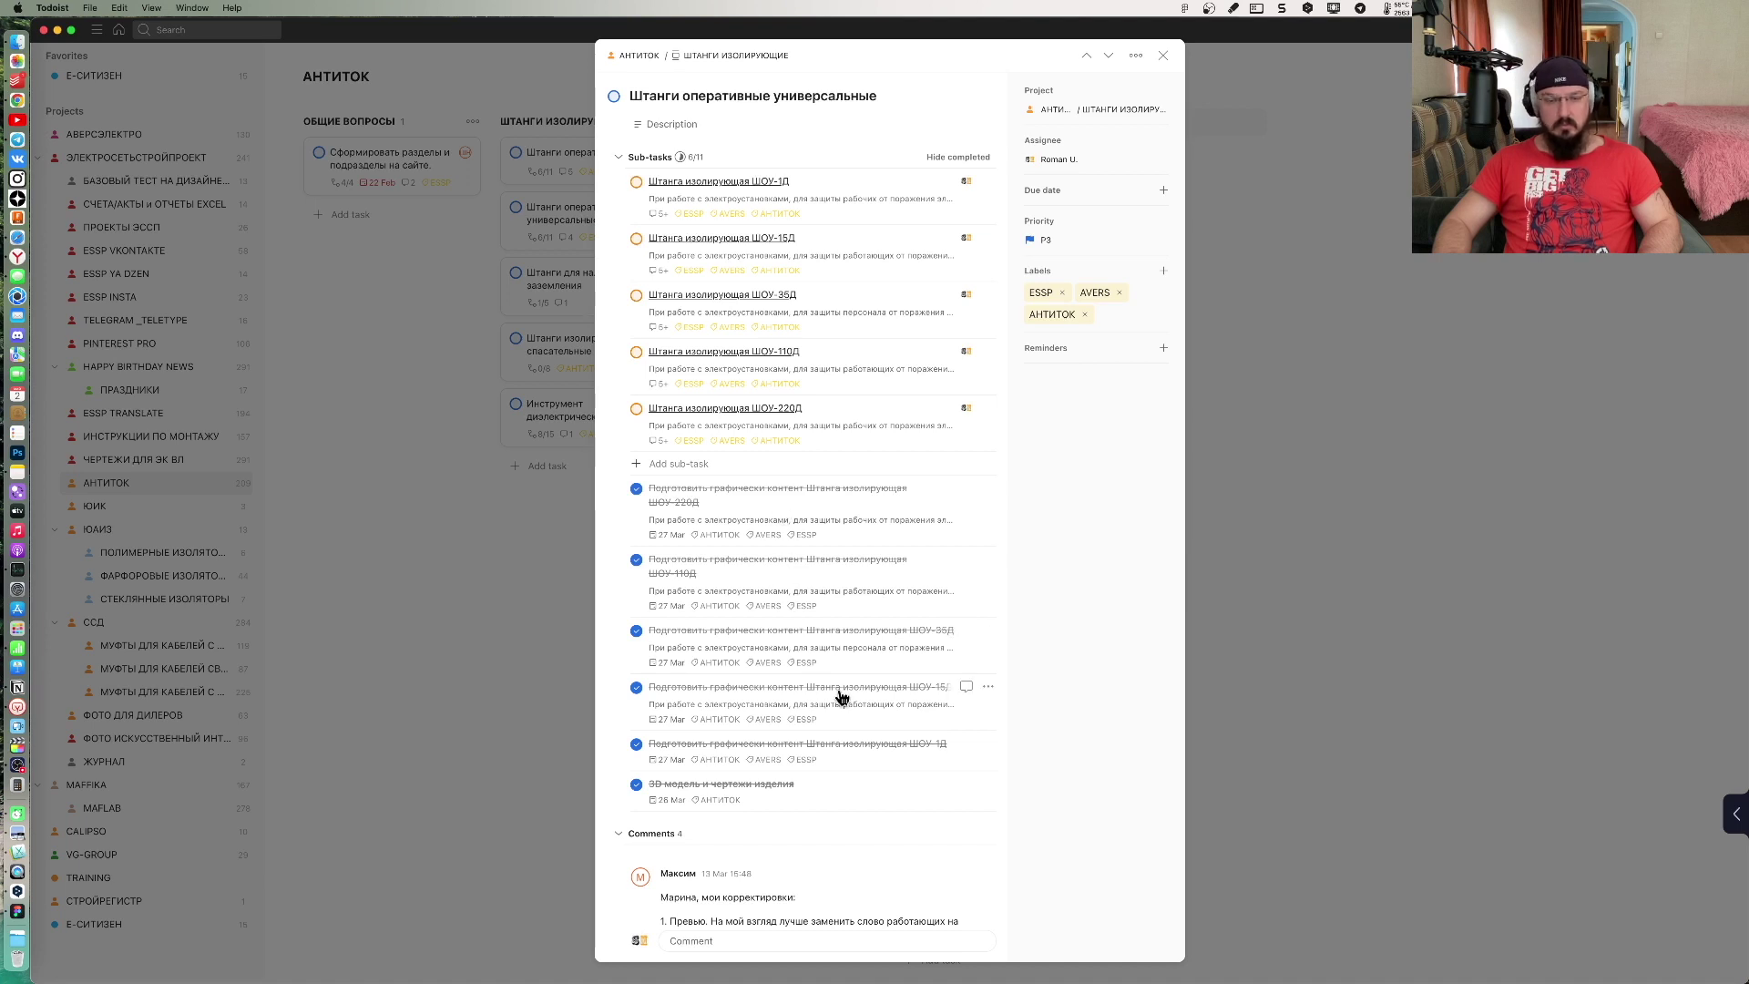
scroll(880, 746, "down", 3)
scroll(879, 747, "up", 3)
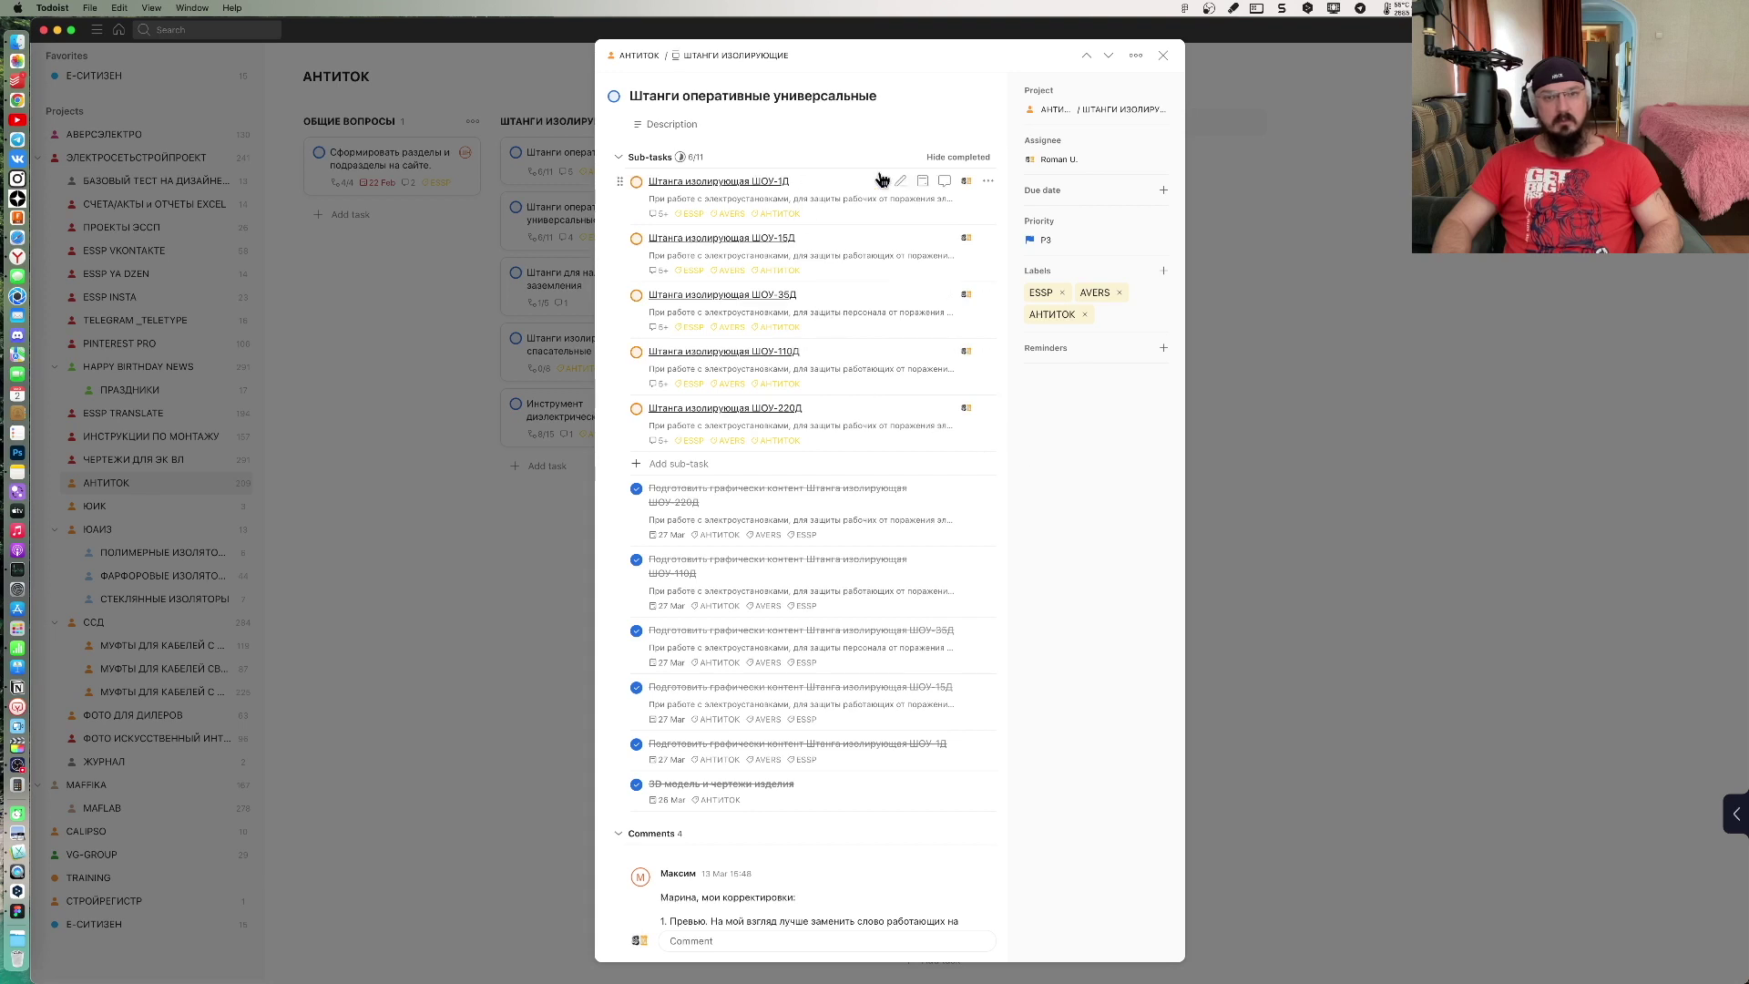
Step: Remove the ESSP and AVERS labels, then push АНТИТОК and P3 to all sub-tasks
left_click(1063, 293)
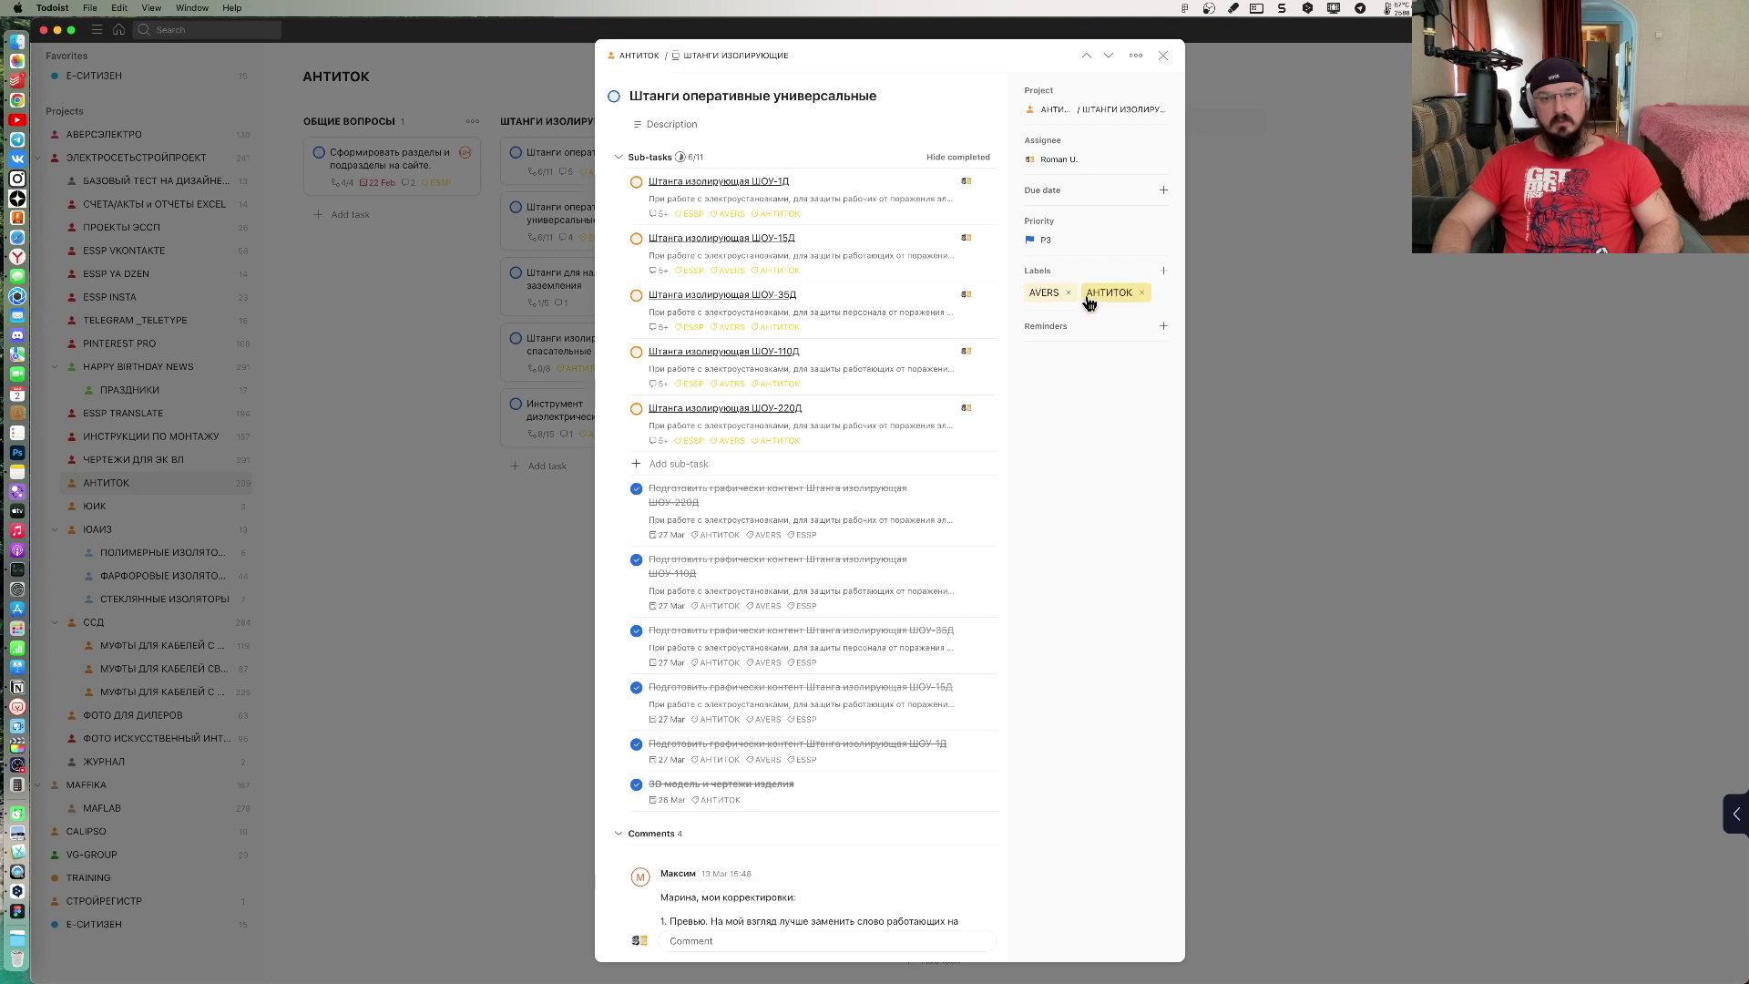
left_click(1066, 293)
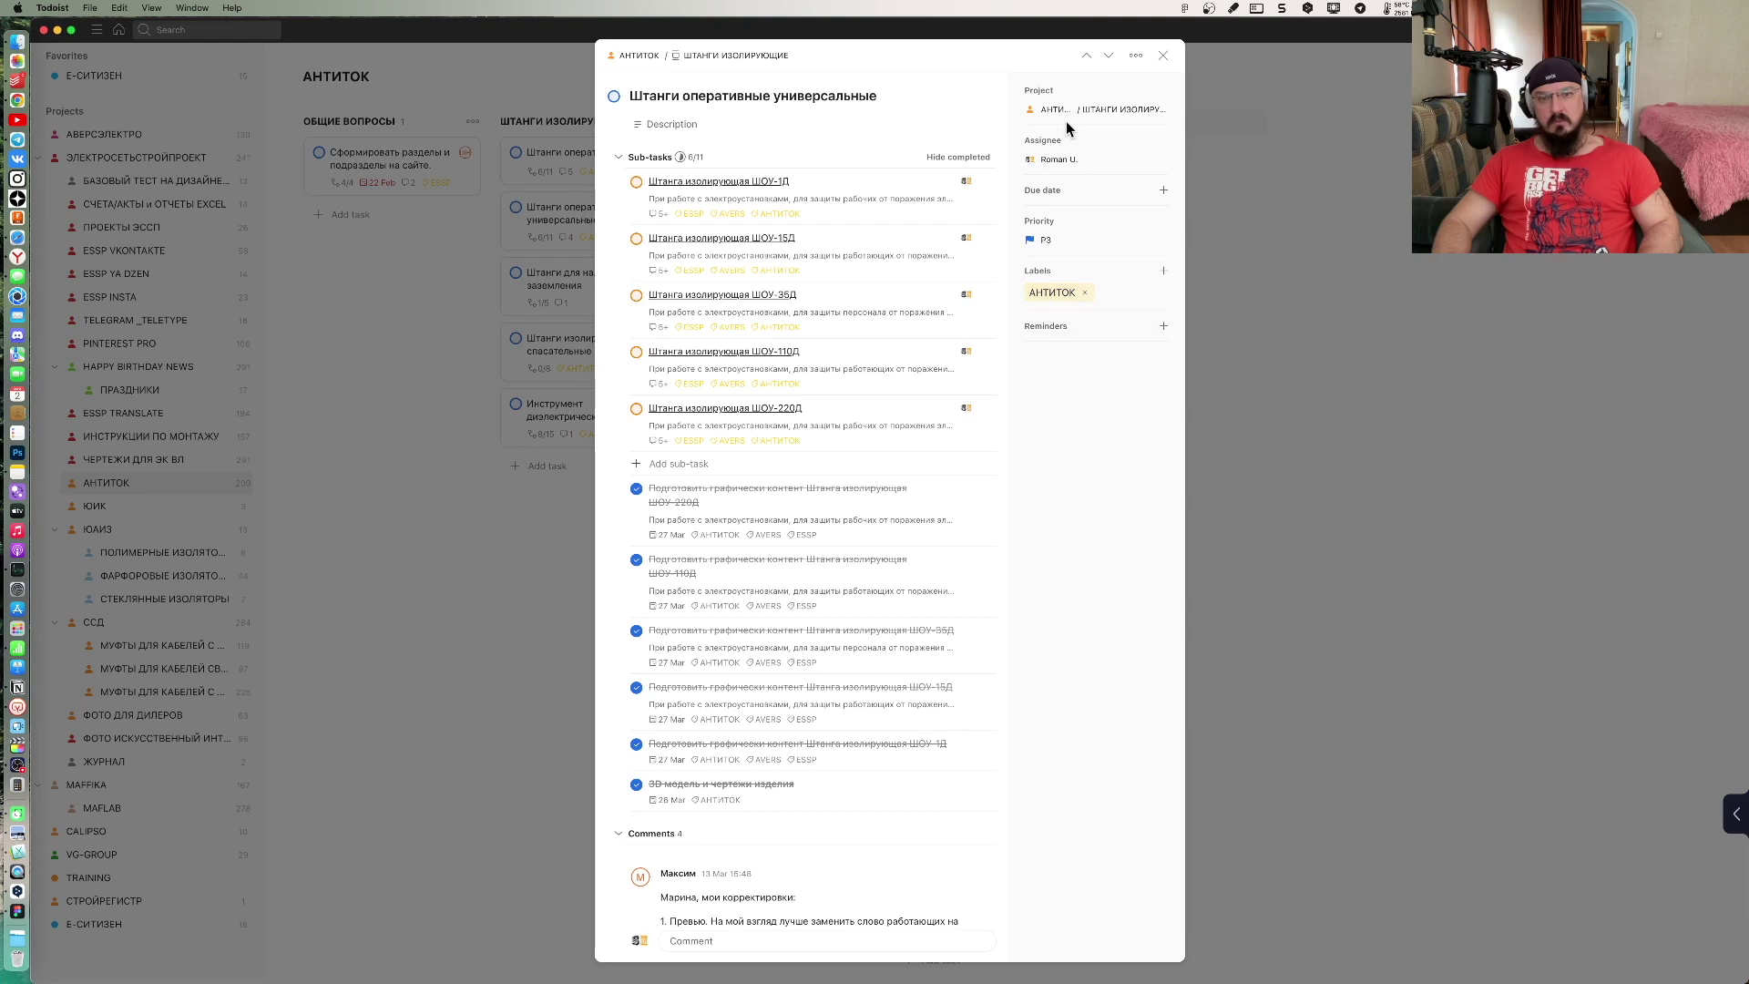
left_click(1135, 55)
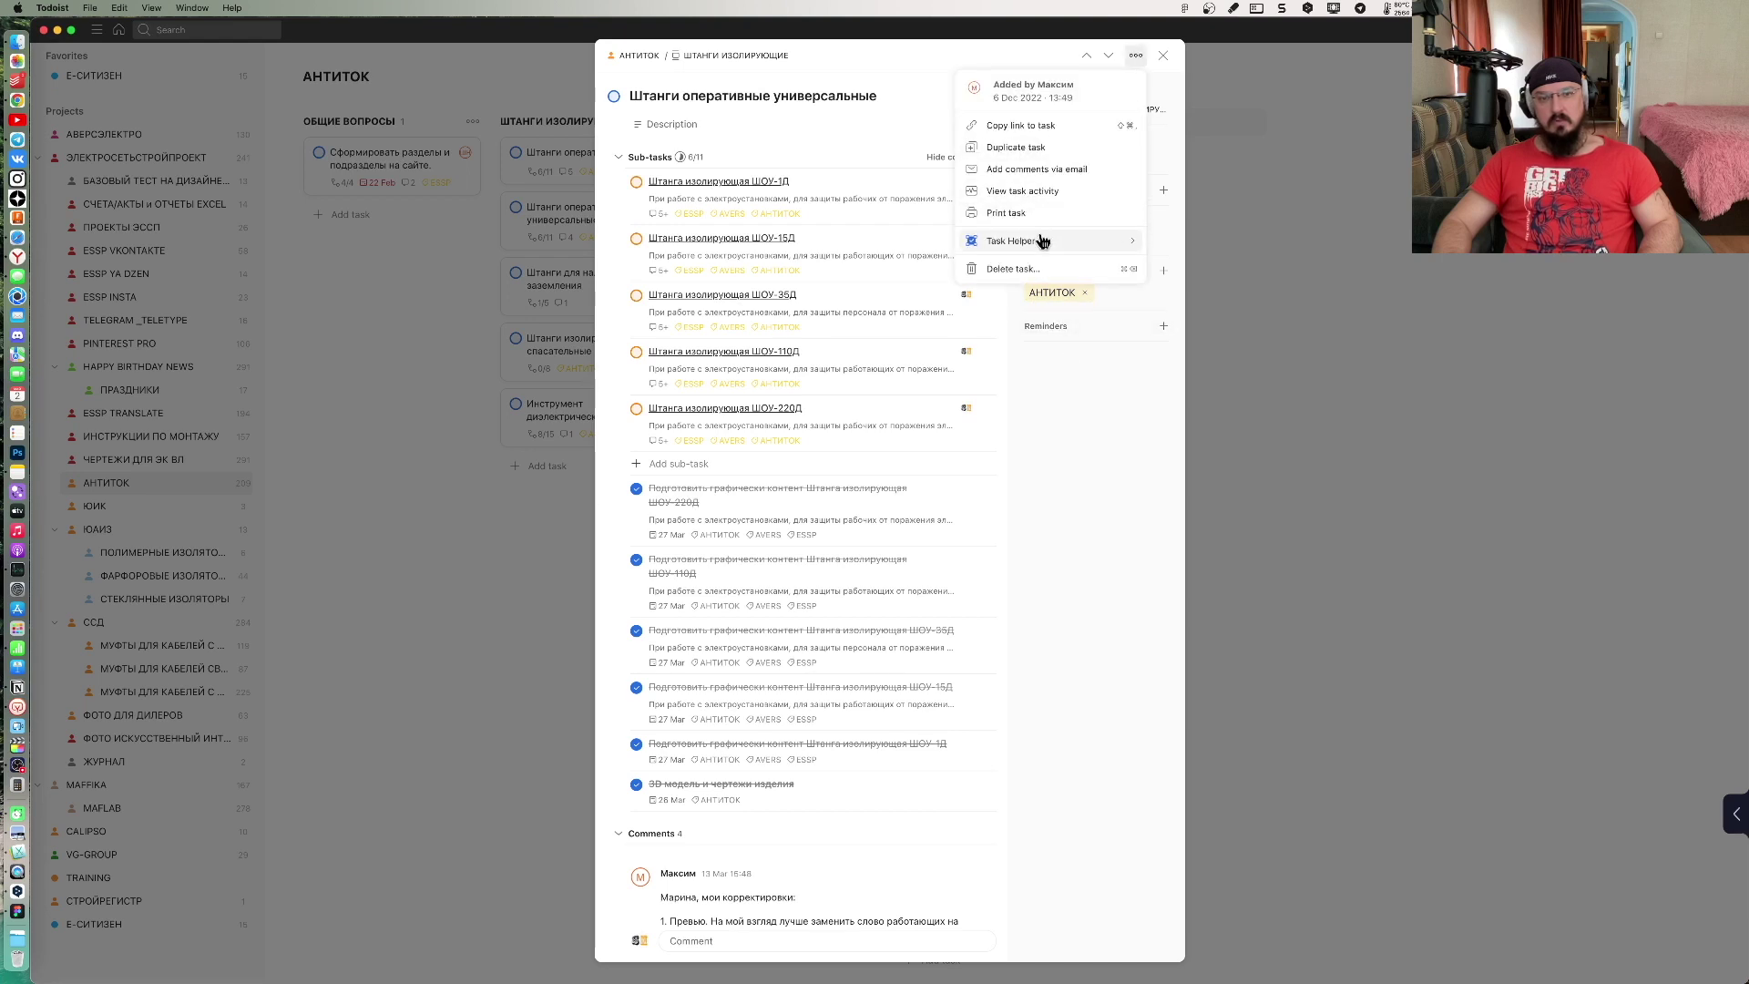
mouse_move(1011, 240)
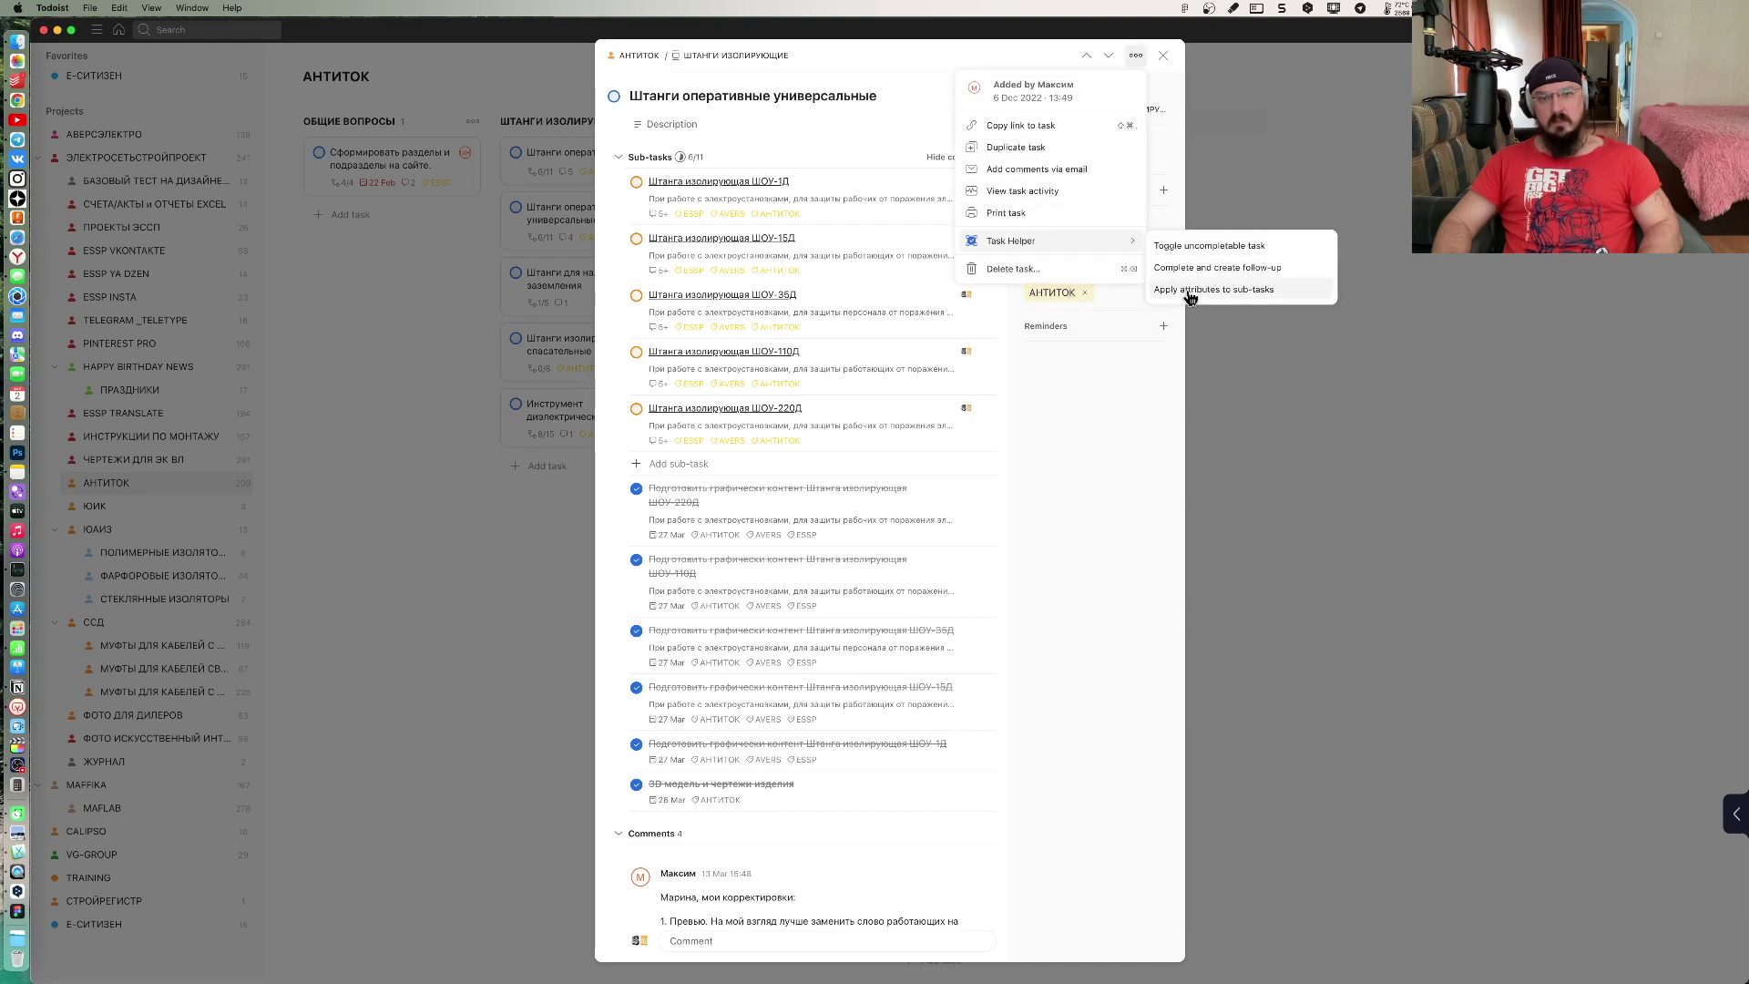
left_click(1190, 290)
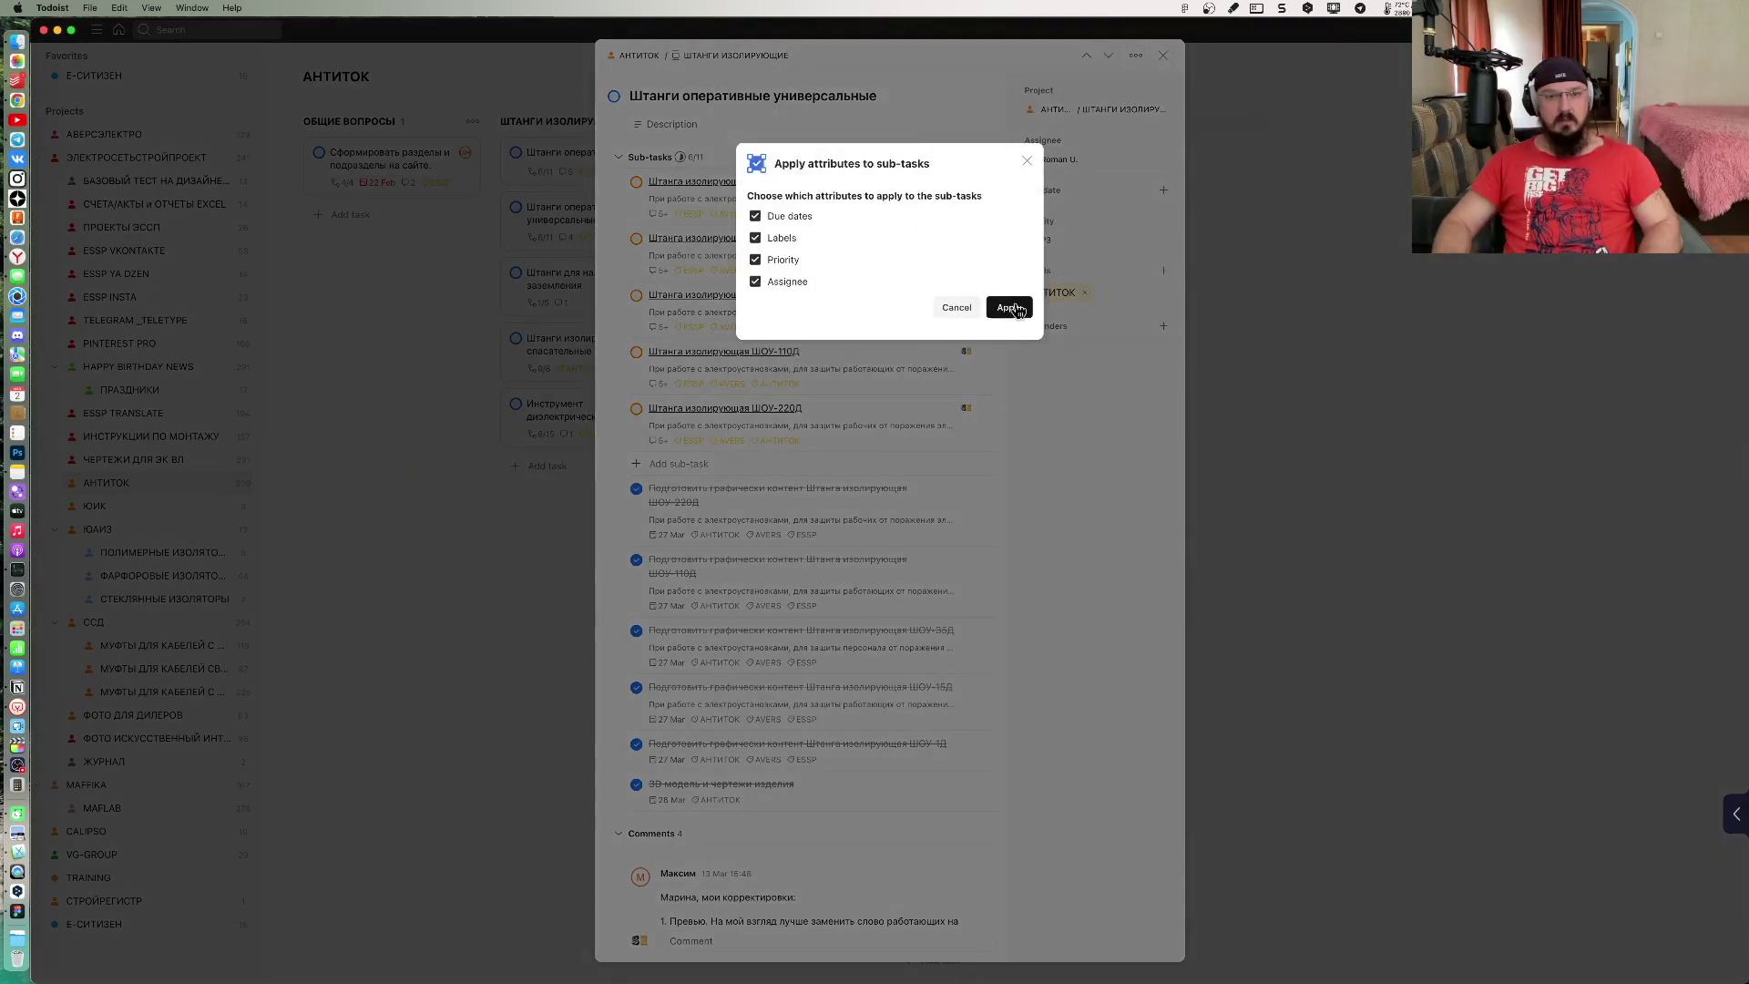
left_click(1014, 308)
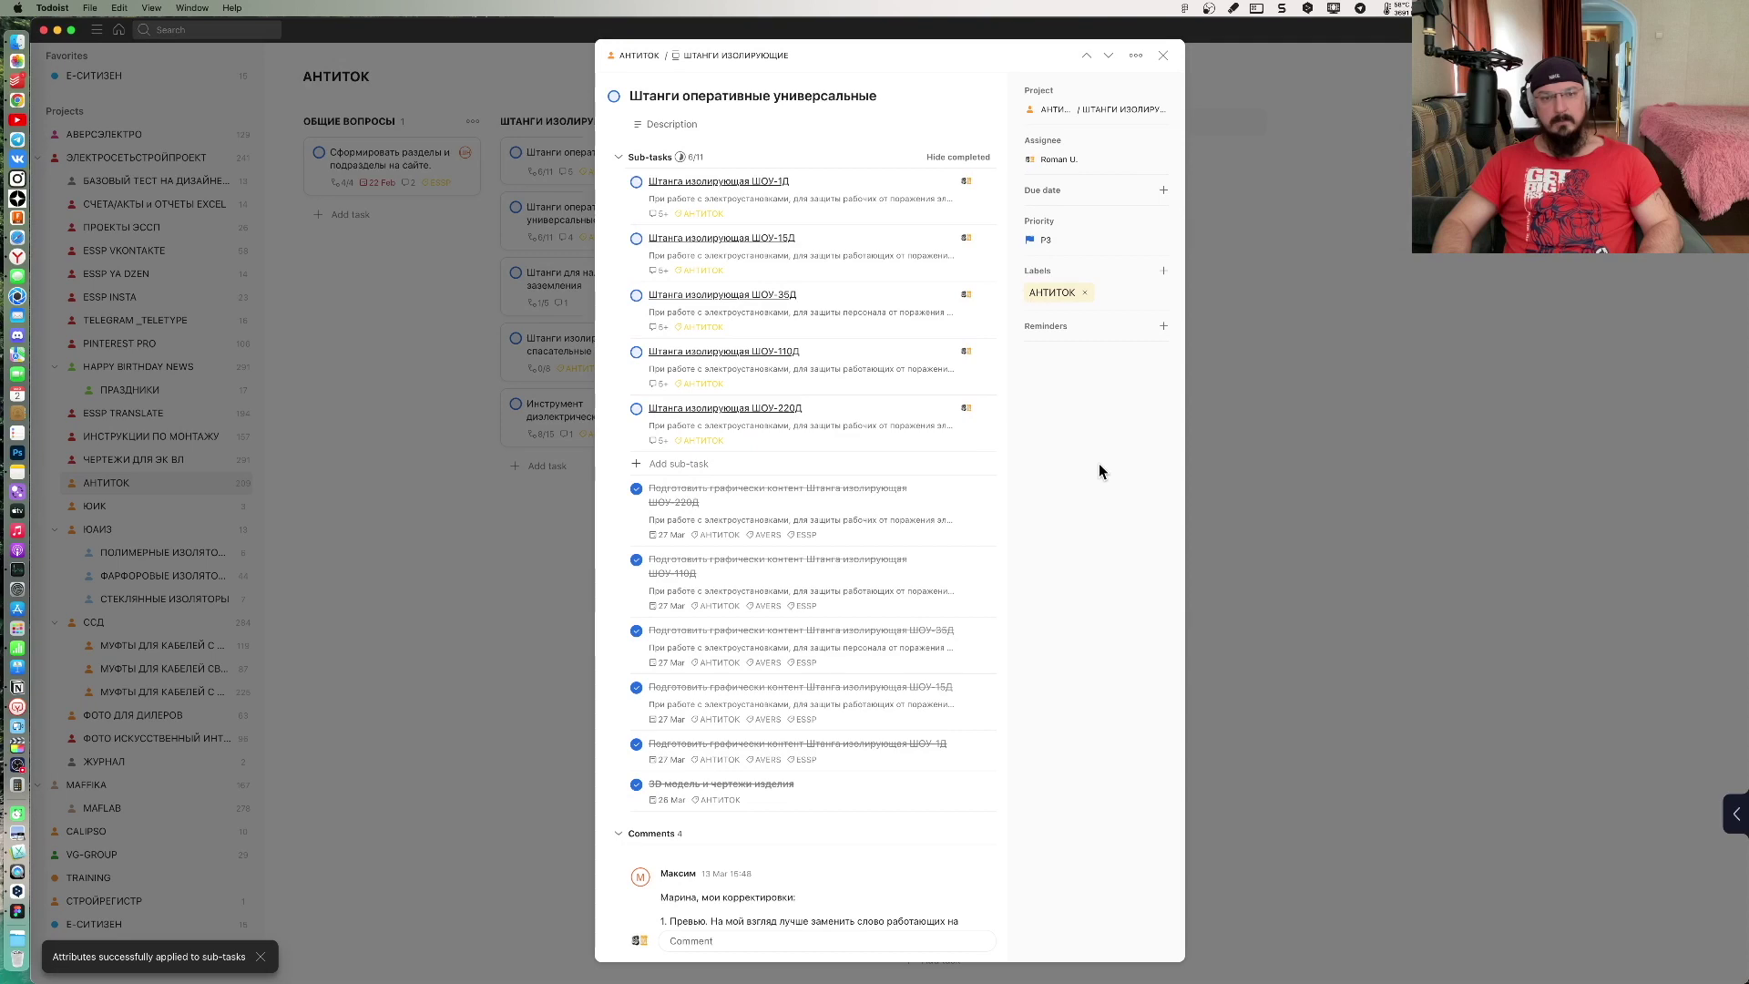
Step: Step to Штанги изолирующие спасательные и пила and open its 3D модель и чертежи изделия sub-task
left_click(514, 572)
left_click(637, 303)
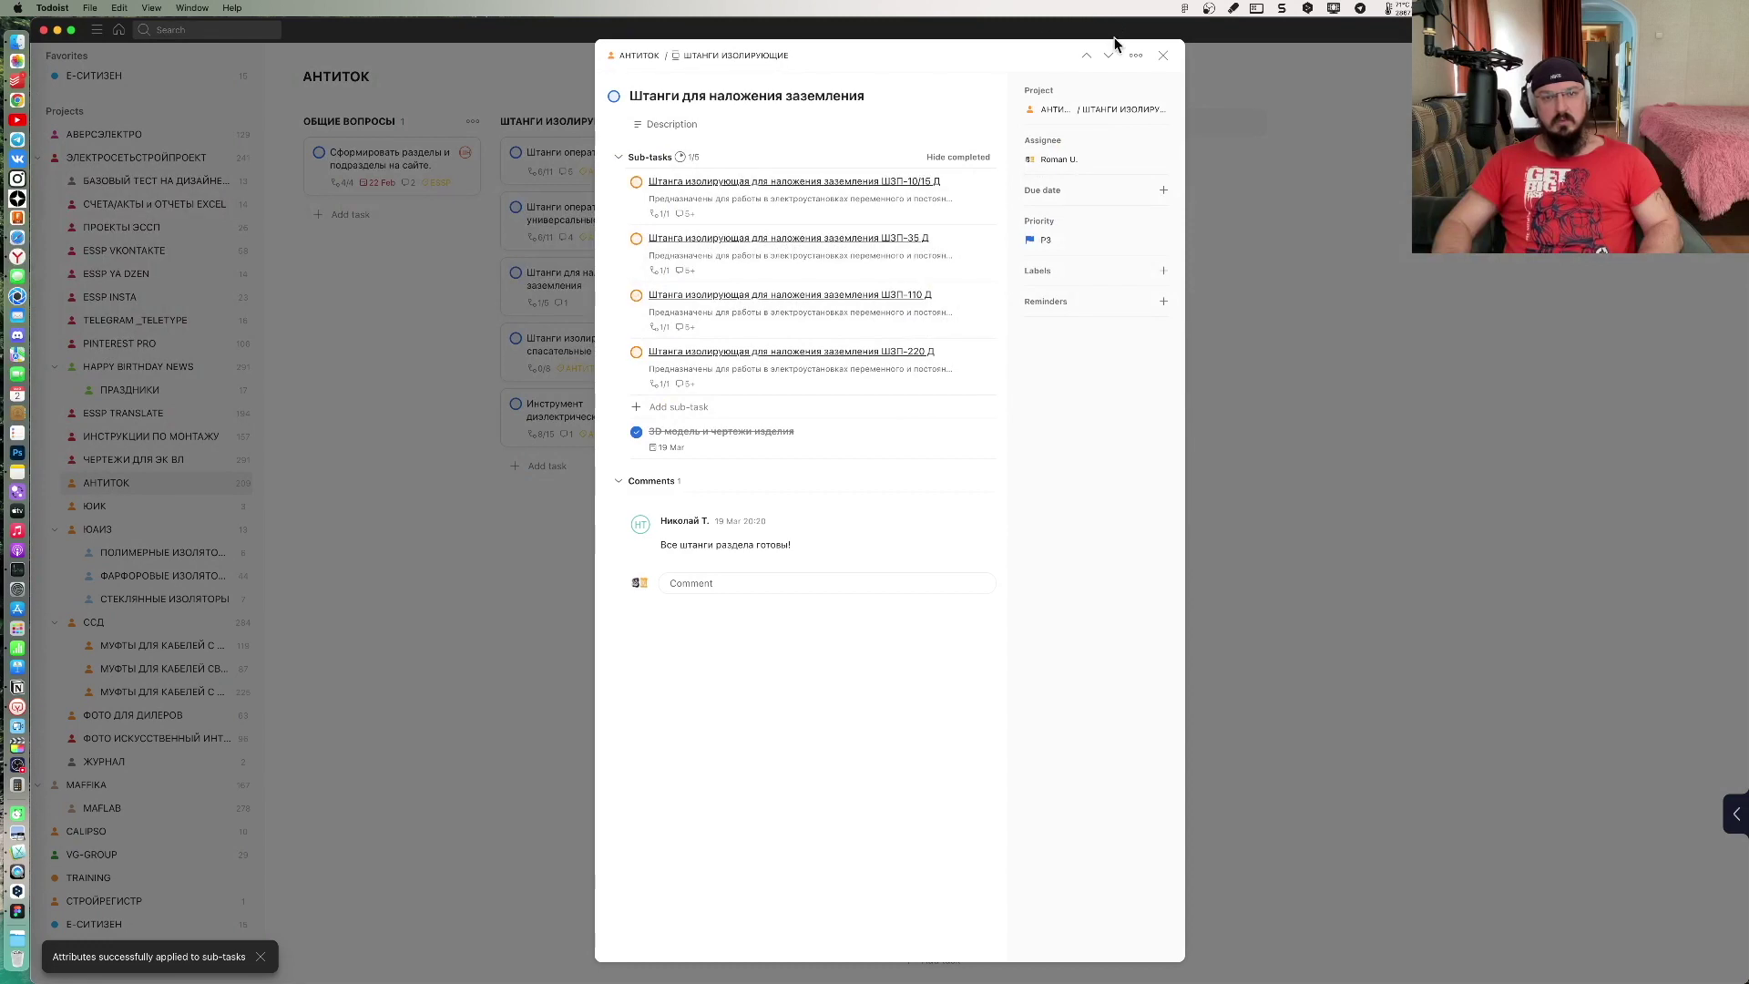
left_click(1088, 56)
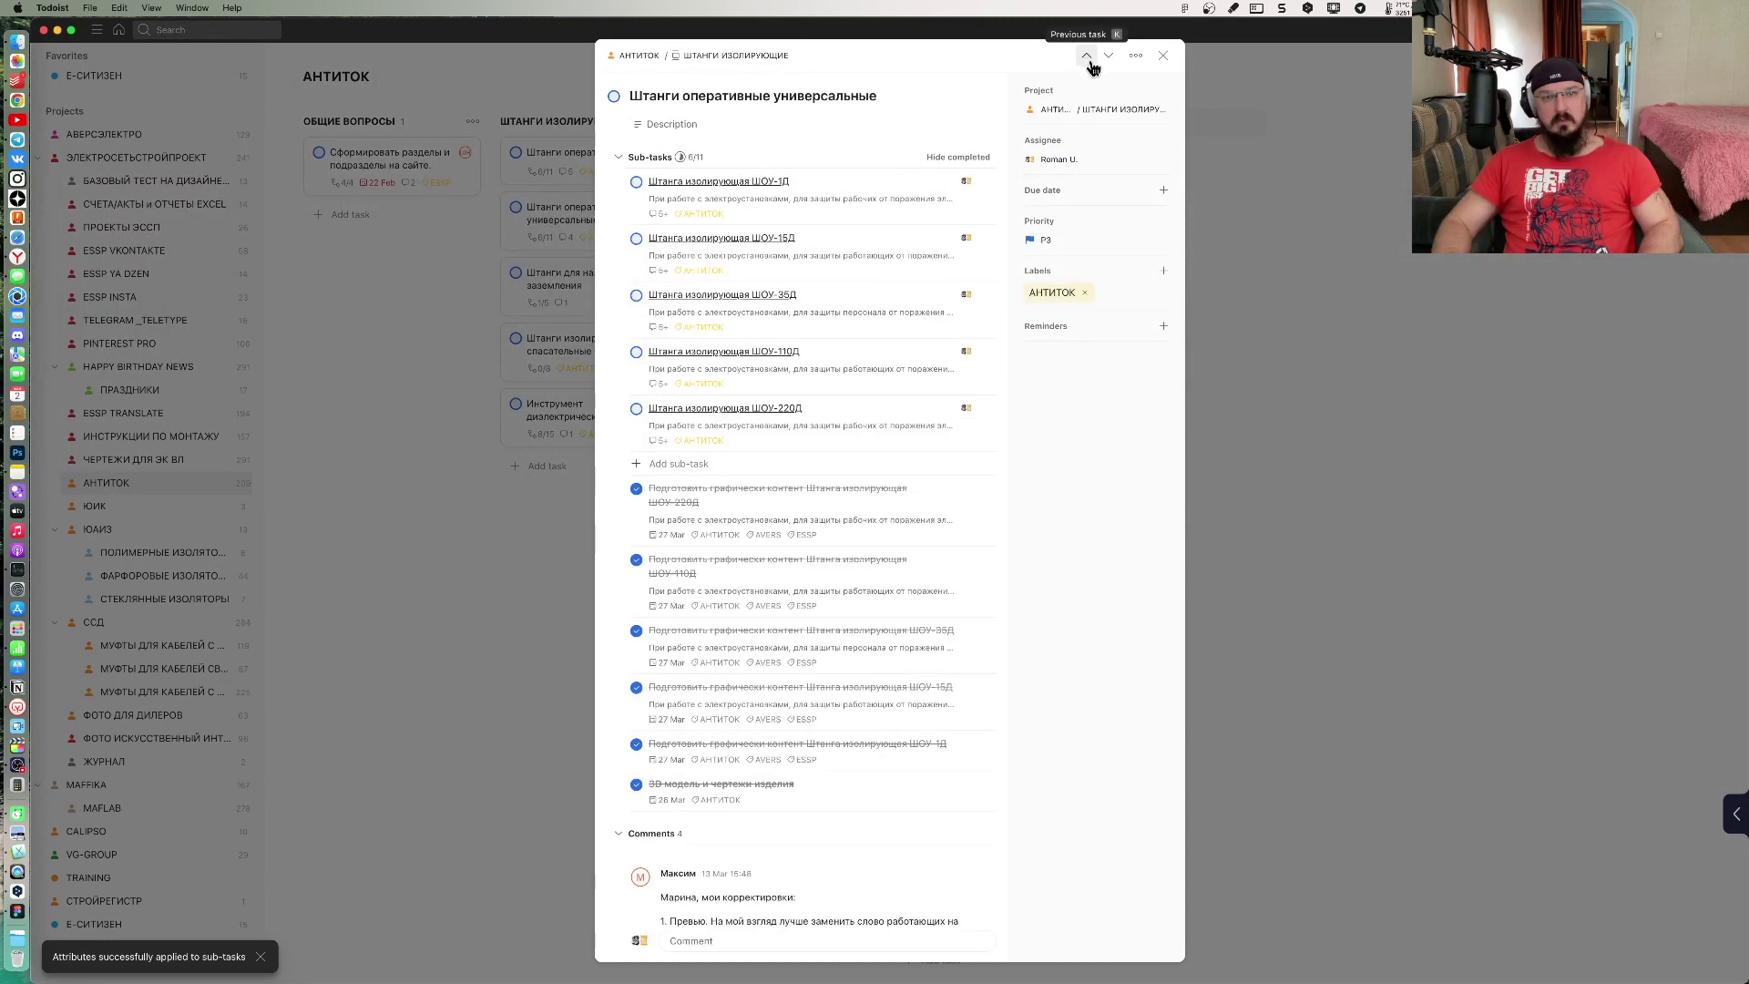
left_click(1107, 55)
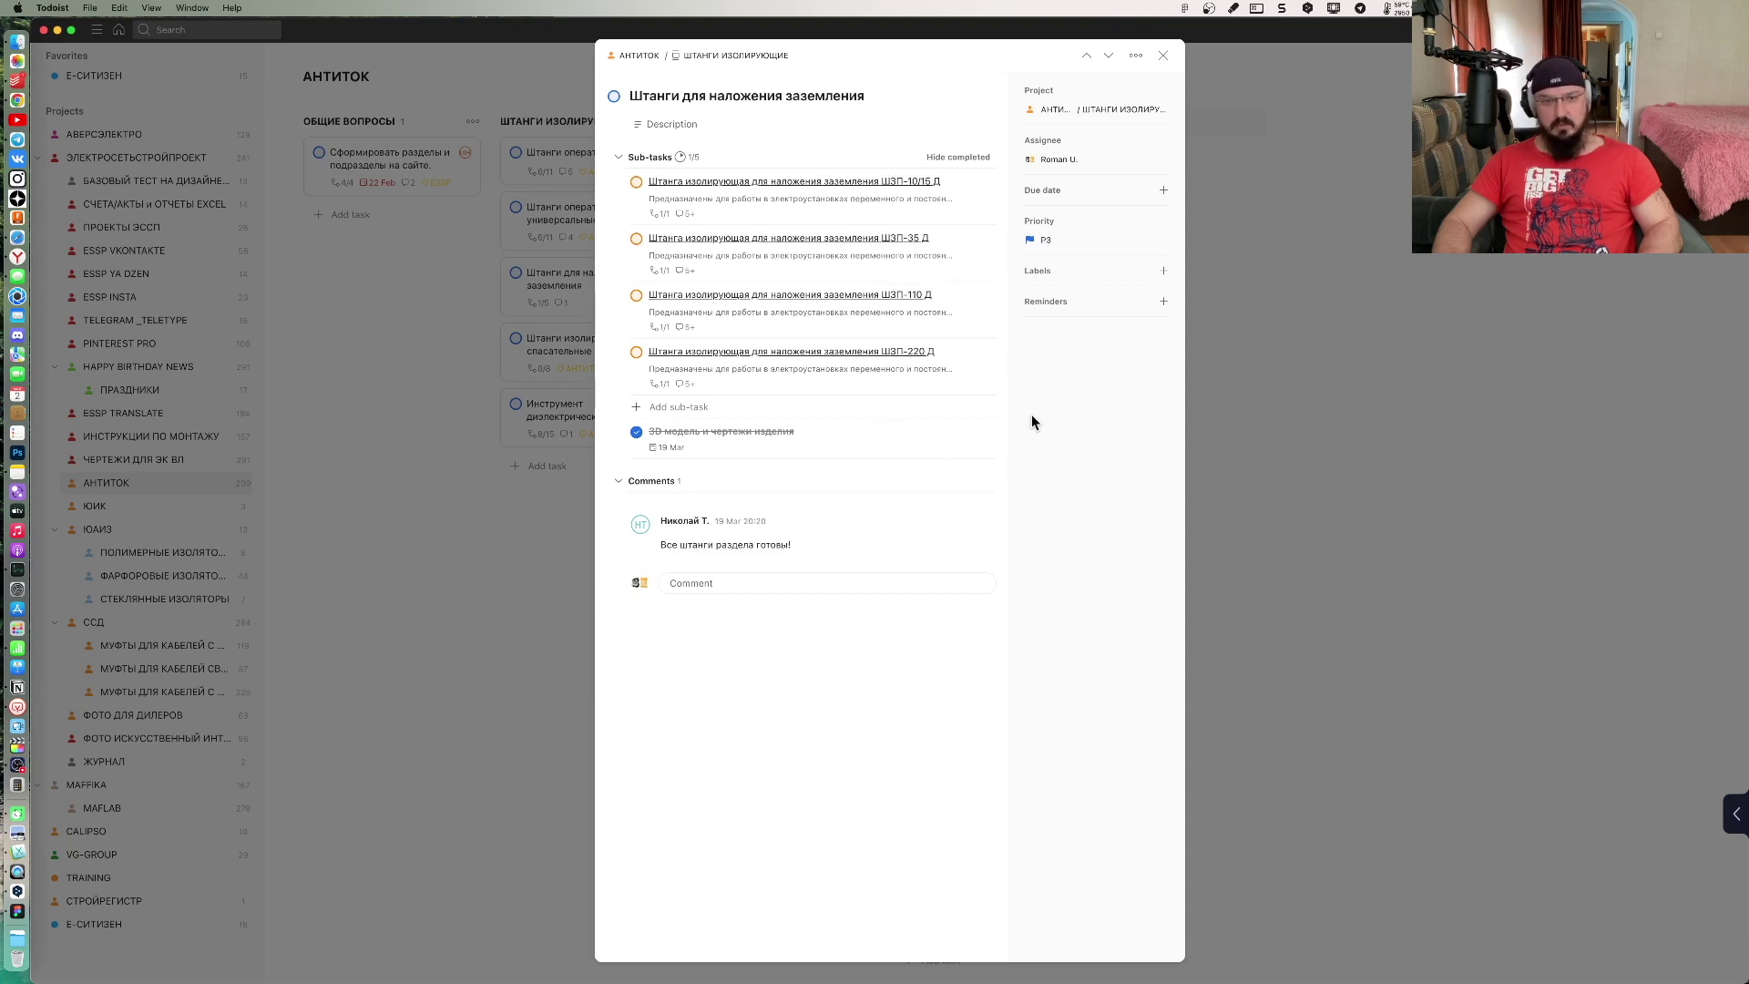
left_click(1109, 57)
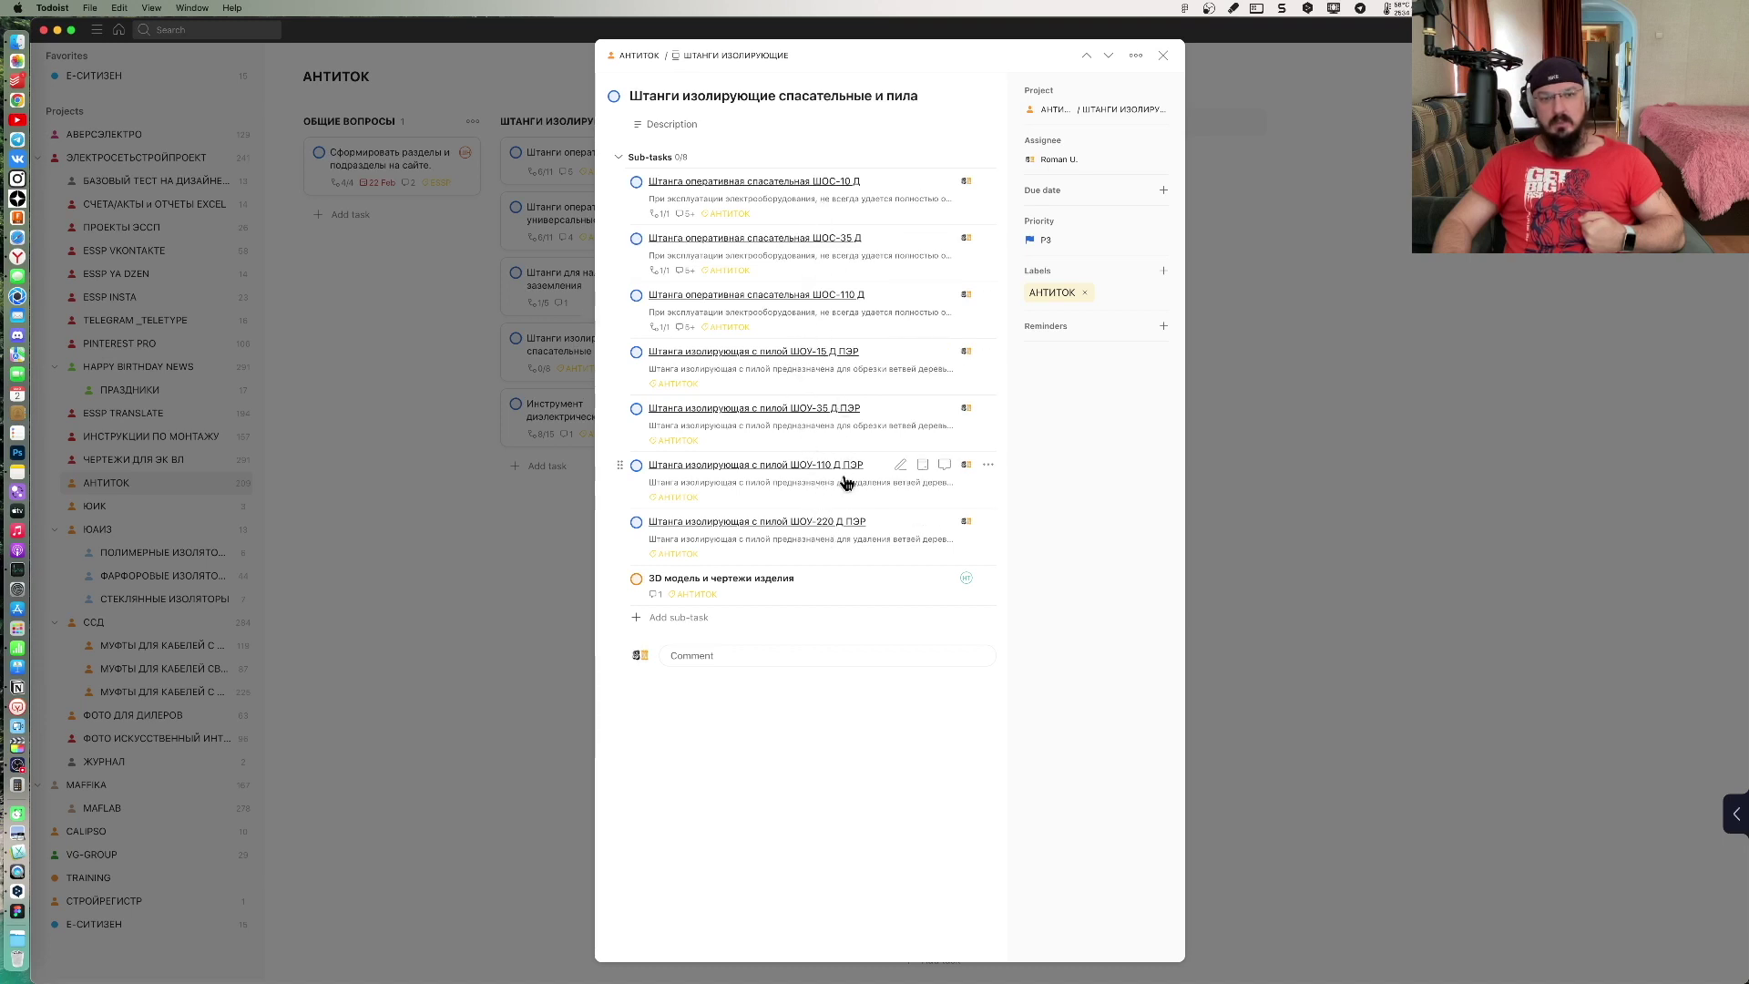
left_click(808, 596)
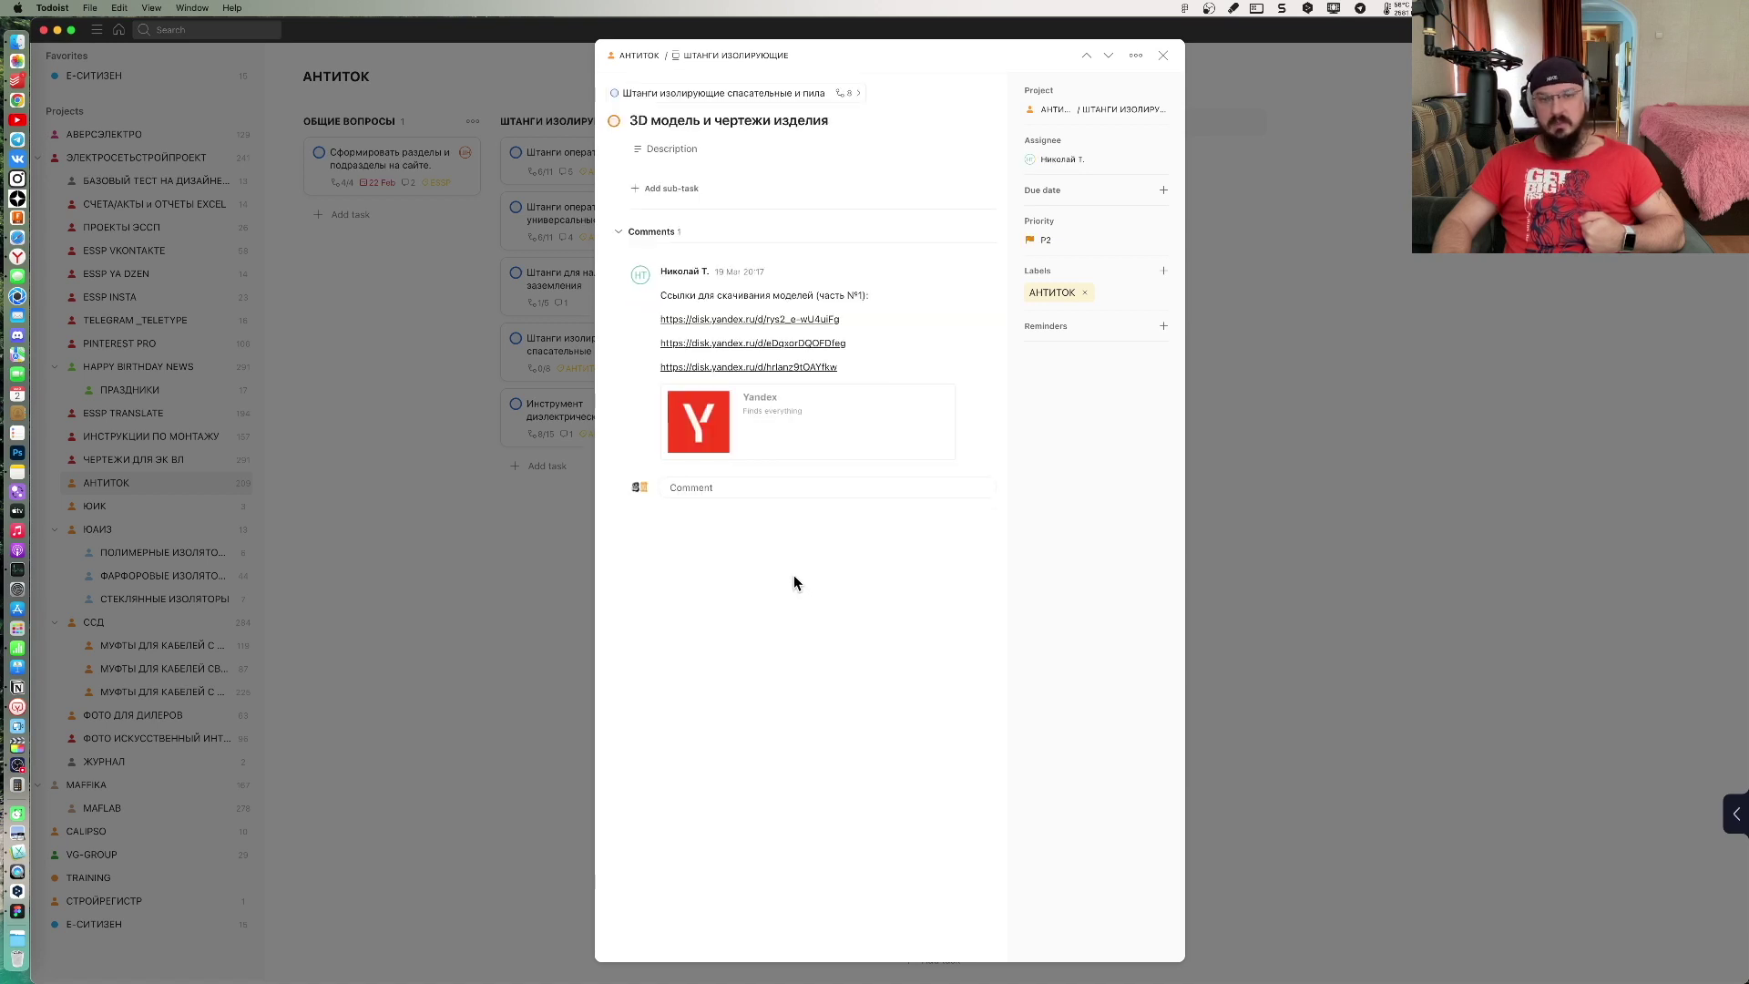
Step: Return to the parent task Штанги изолирующие спасательные и пила via its breadcrumb
left_click(693, 95)
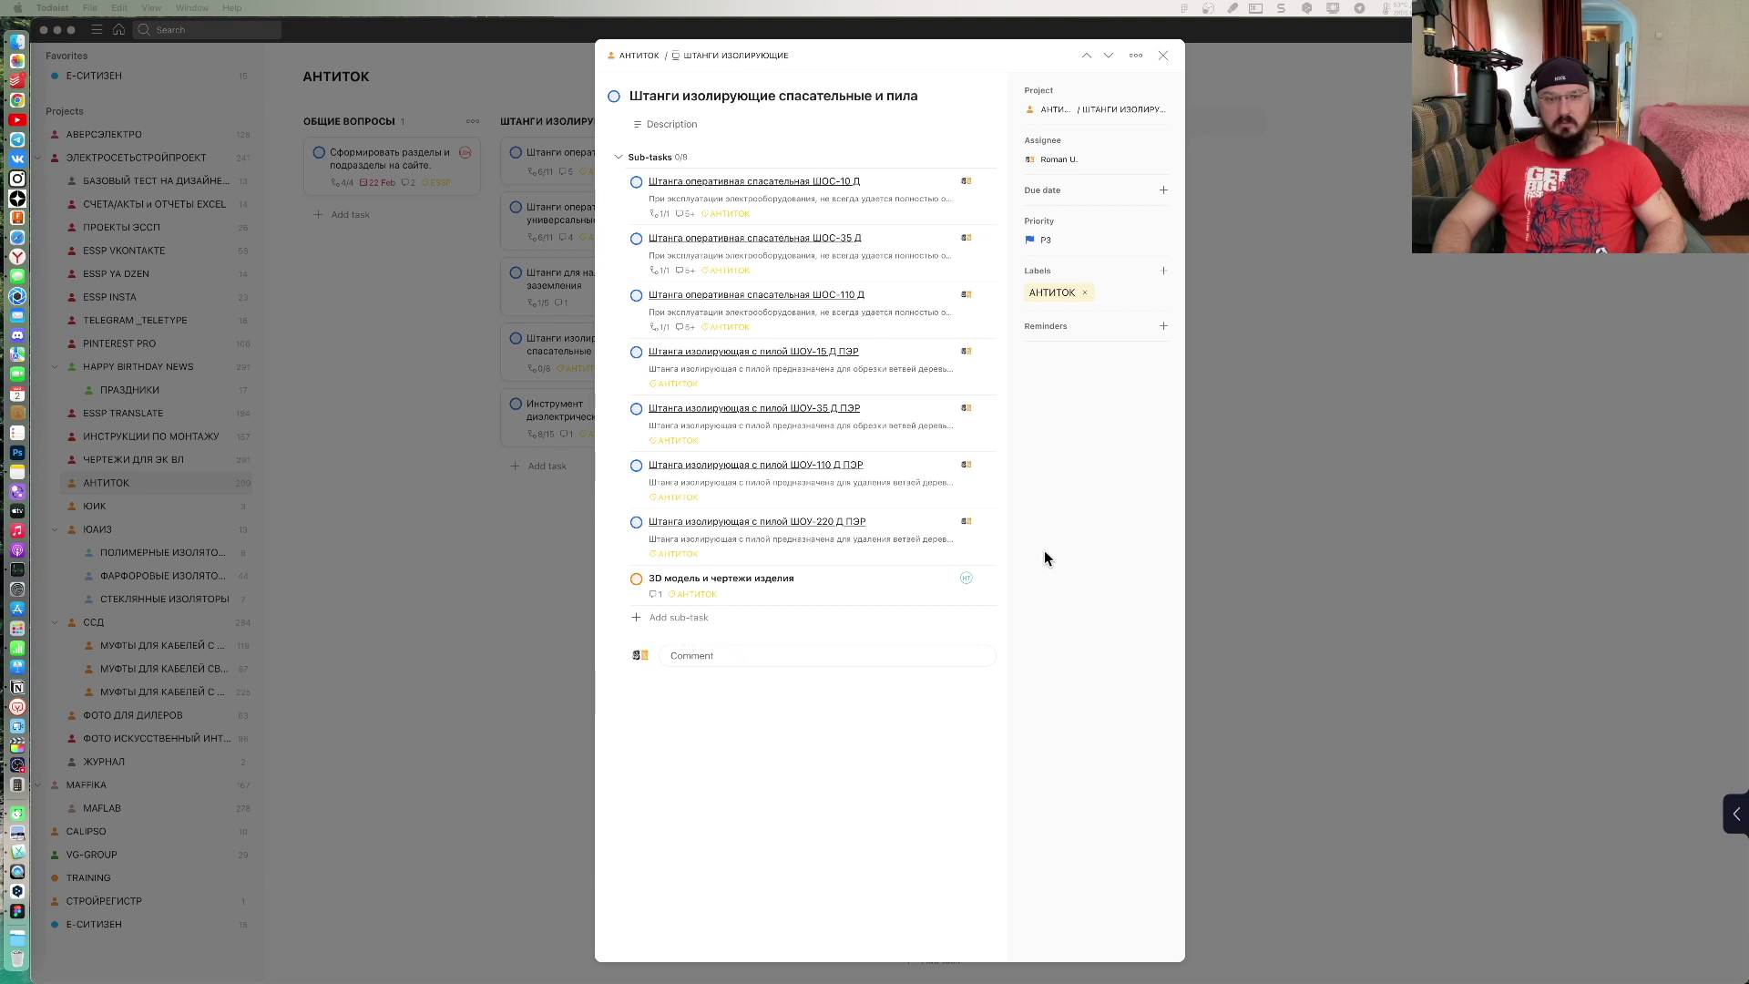
Step: Select all eight sub-task rows of Штанги изолирующие спасательные и пила and switch to Notes
left_click(1061, 525)
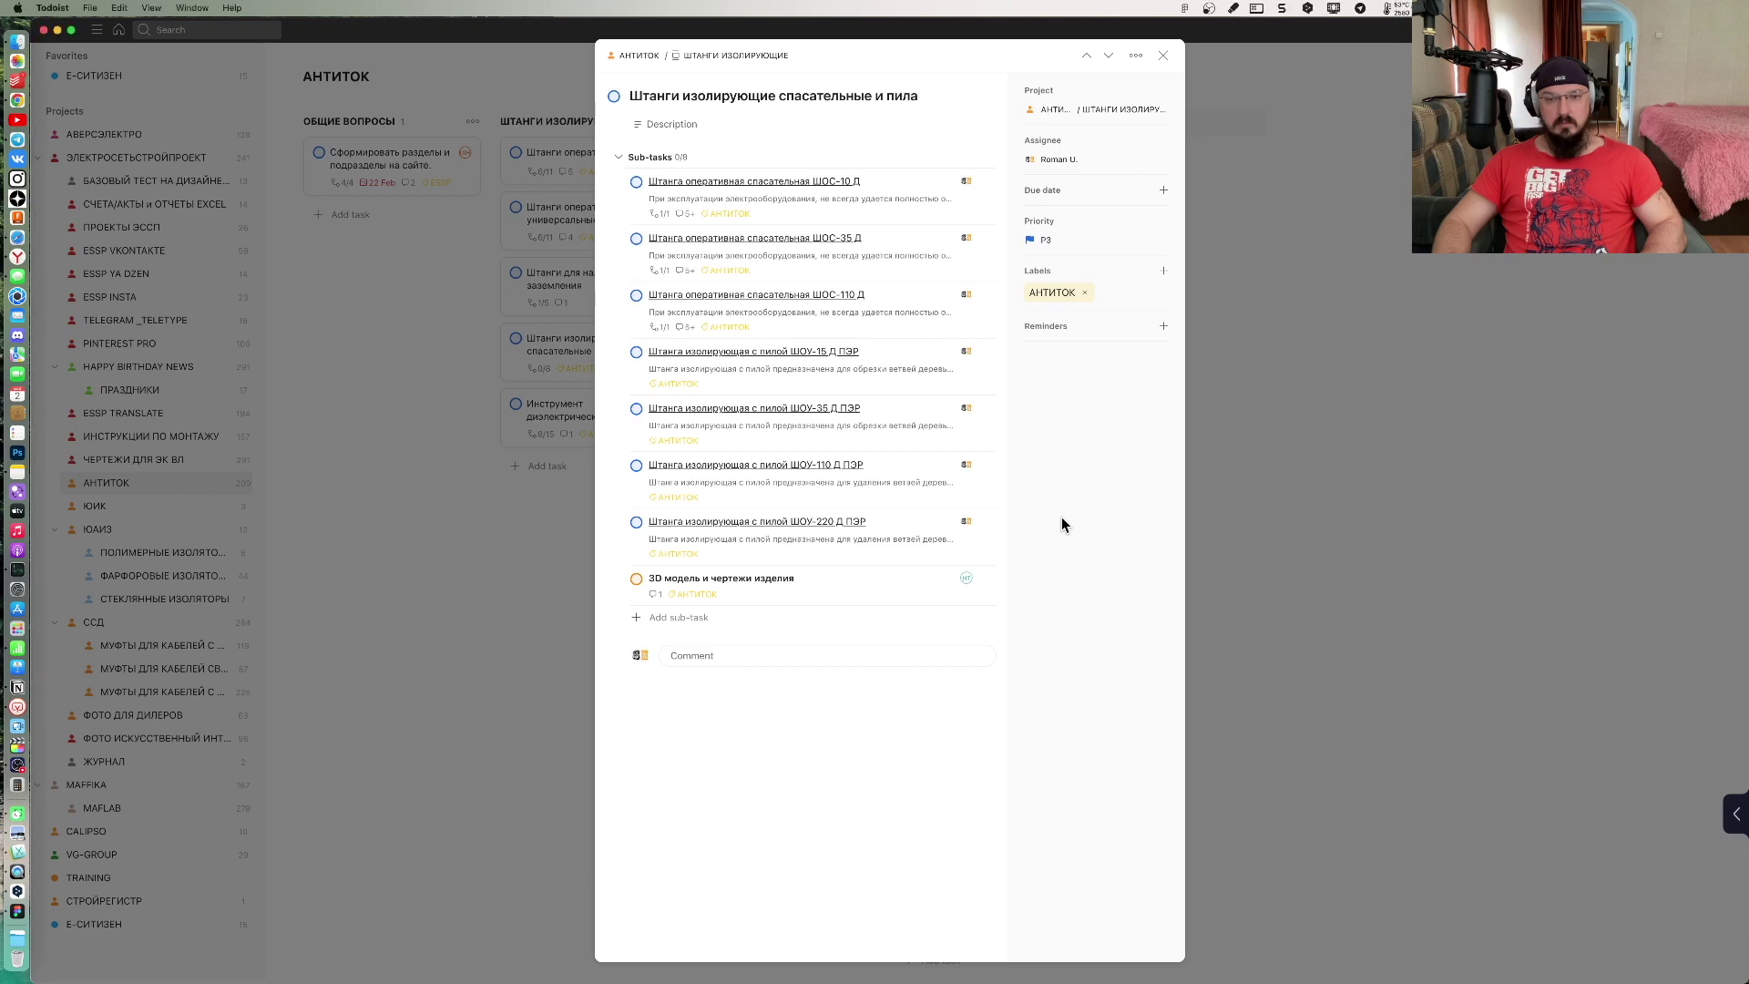
mouse_move(751, 182)
mouse_move(648, 180)
left_mouse_down()
mouse_move(813, 485)
mouse_move(970, 550)
left_mouse_up()
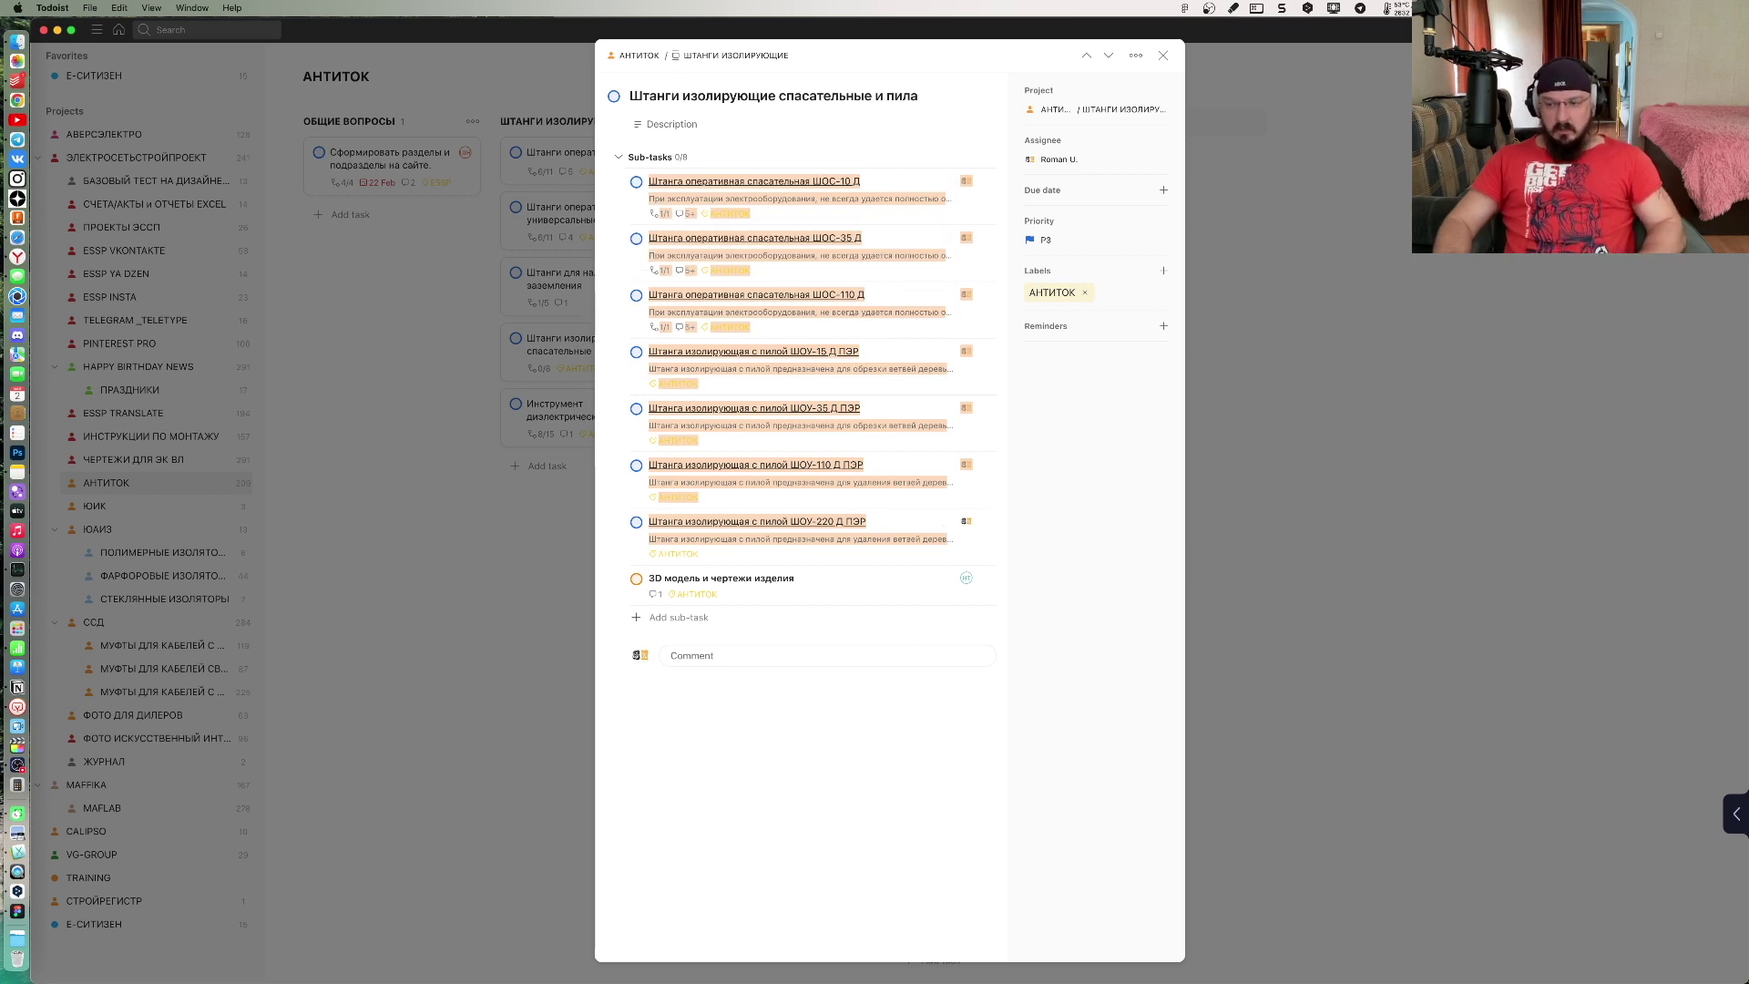
key("super+Tab")
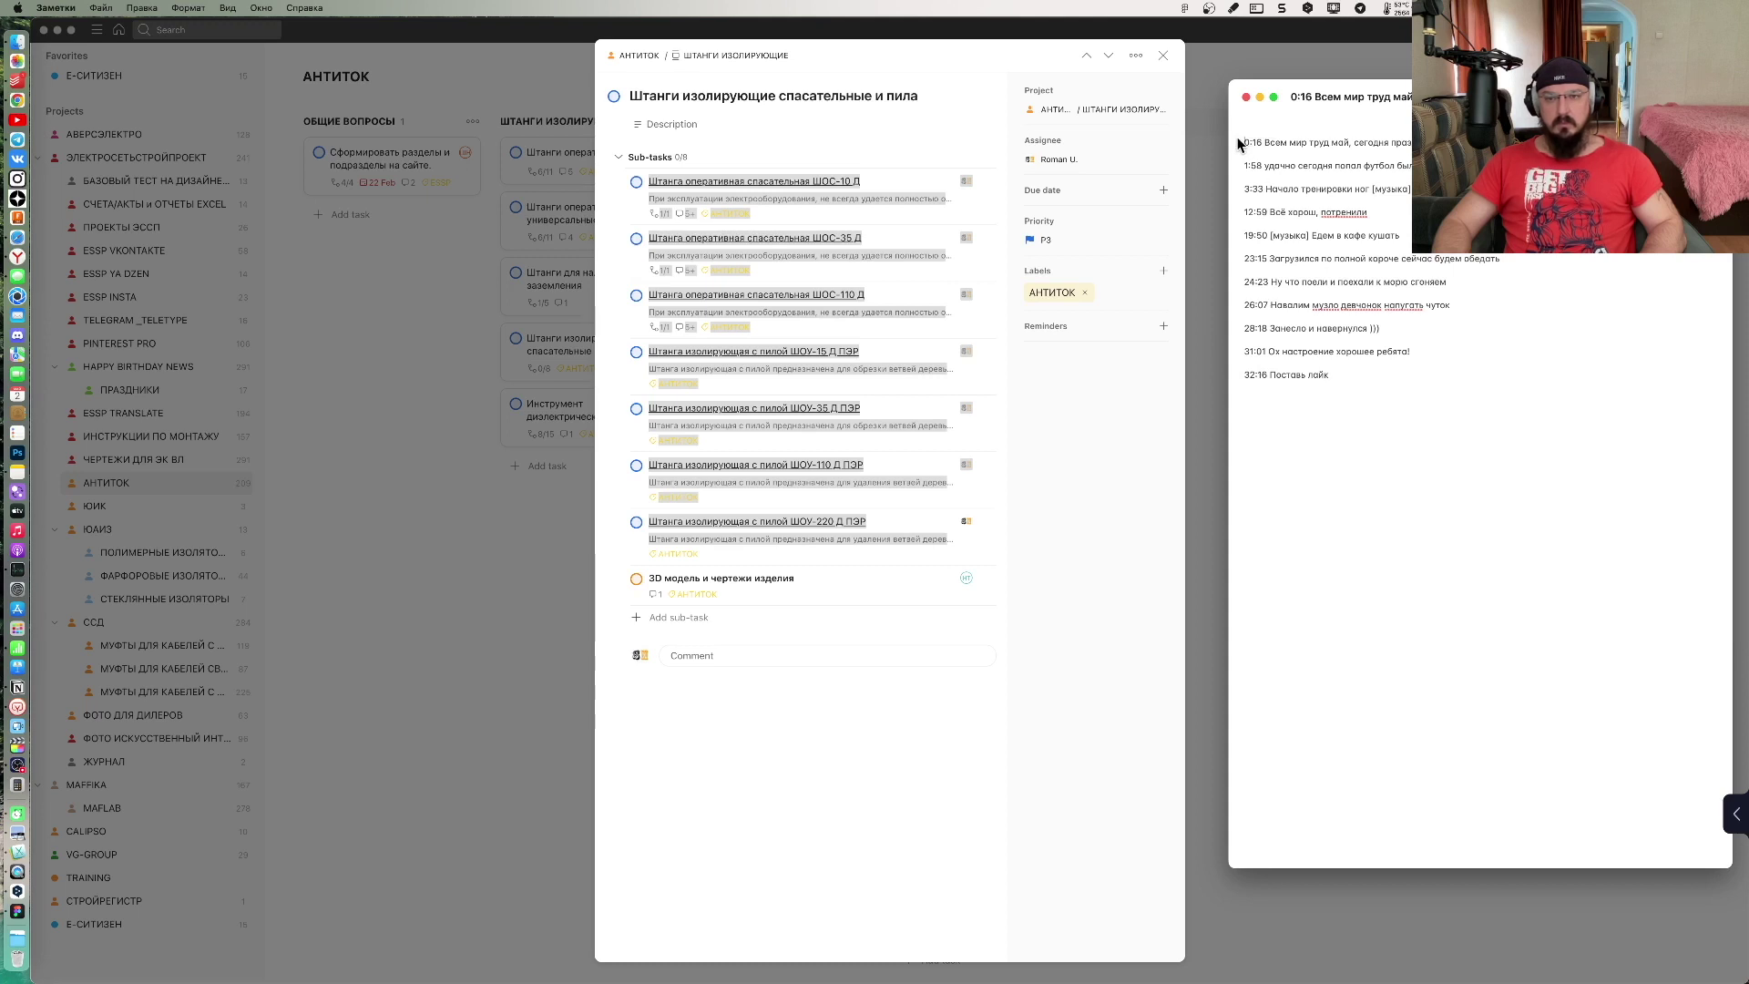
Step: Clear the old note and paste the copied sub-tasks with Правка > Вставить и согласовать стиль
left_click_drag(1239, 144, 1374, 398)
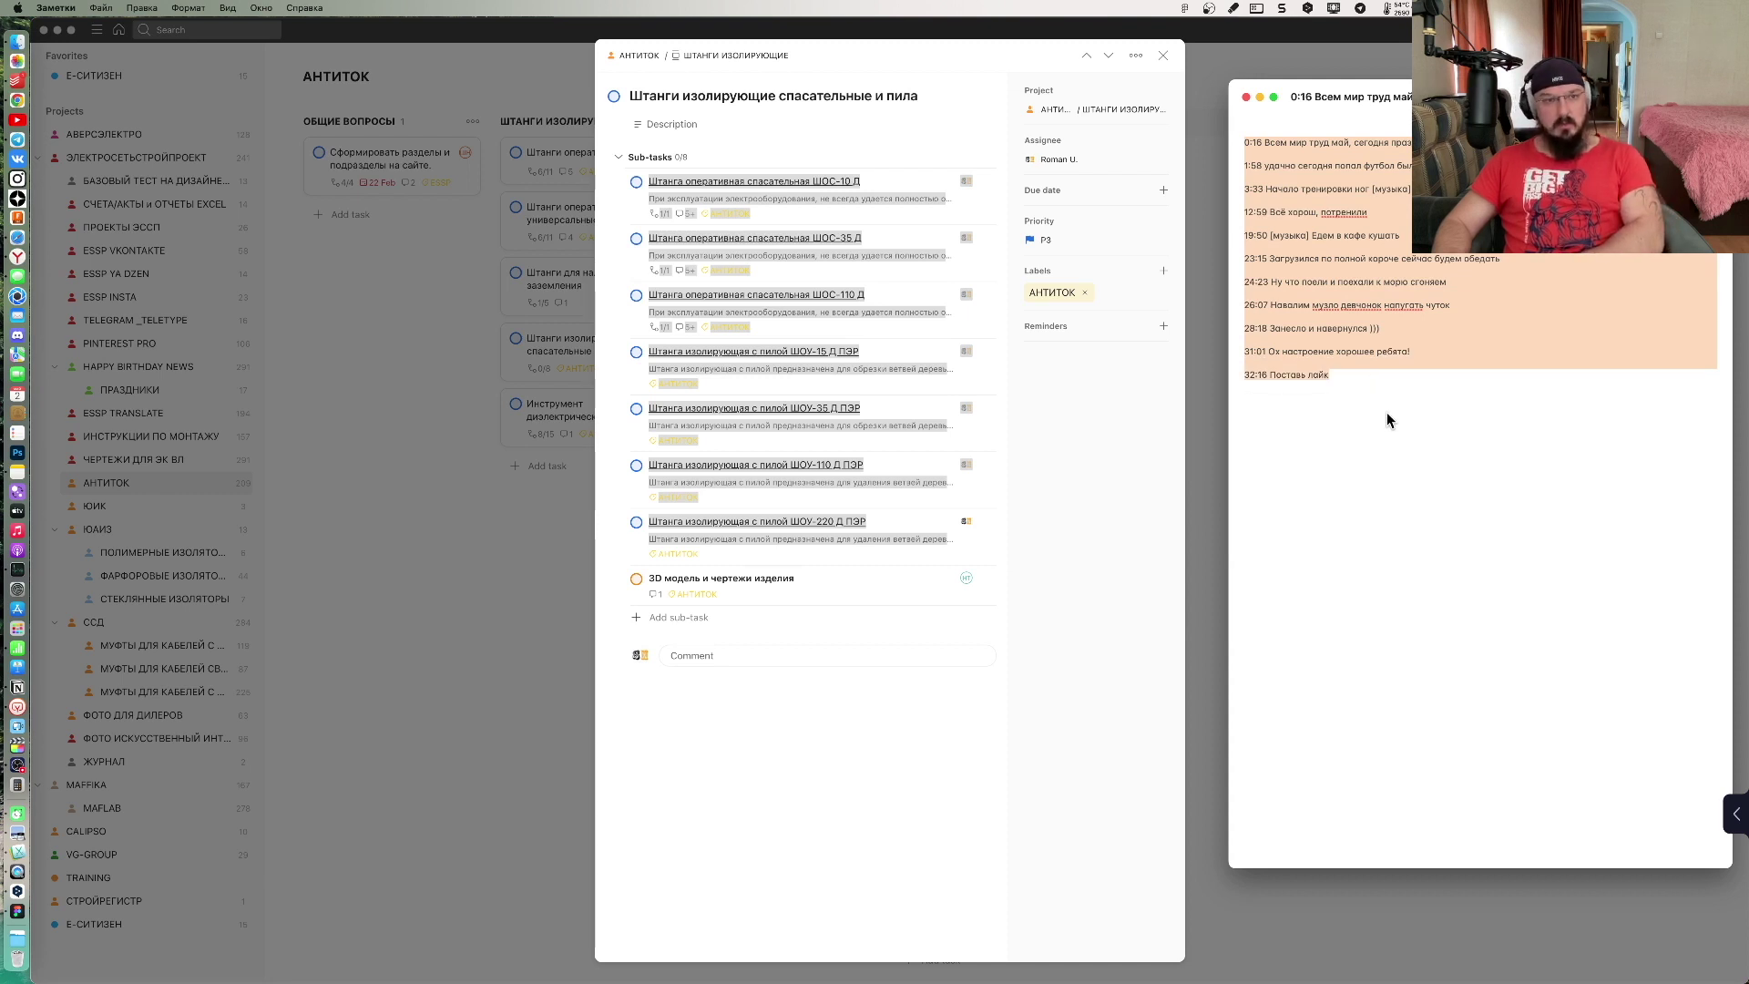
key("BackSpace")
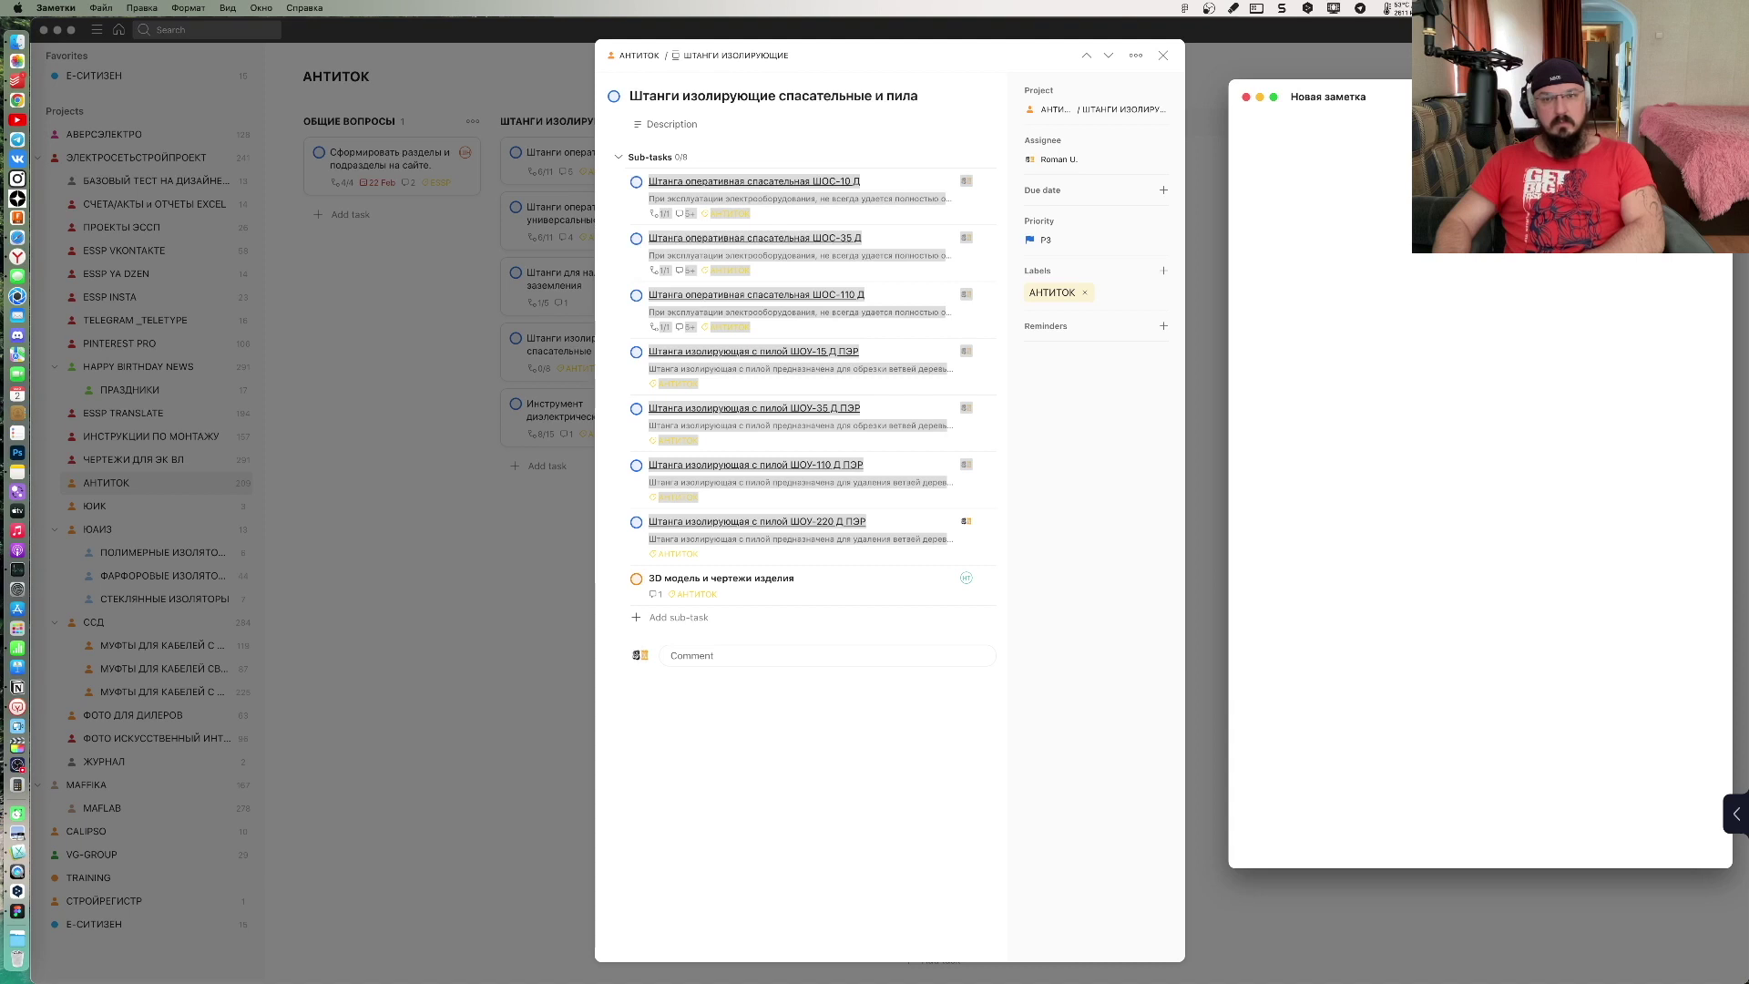
key("super+v")
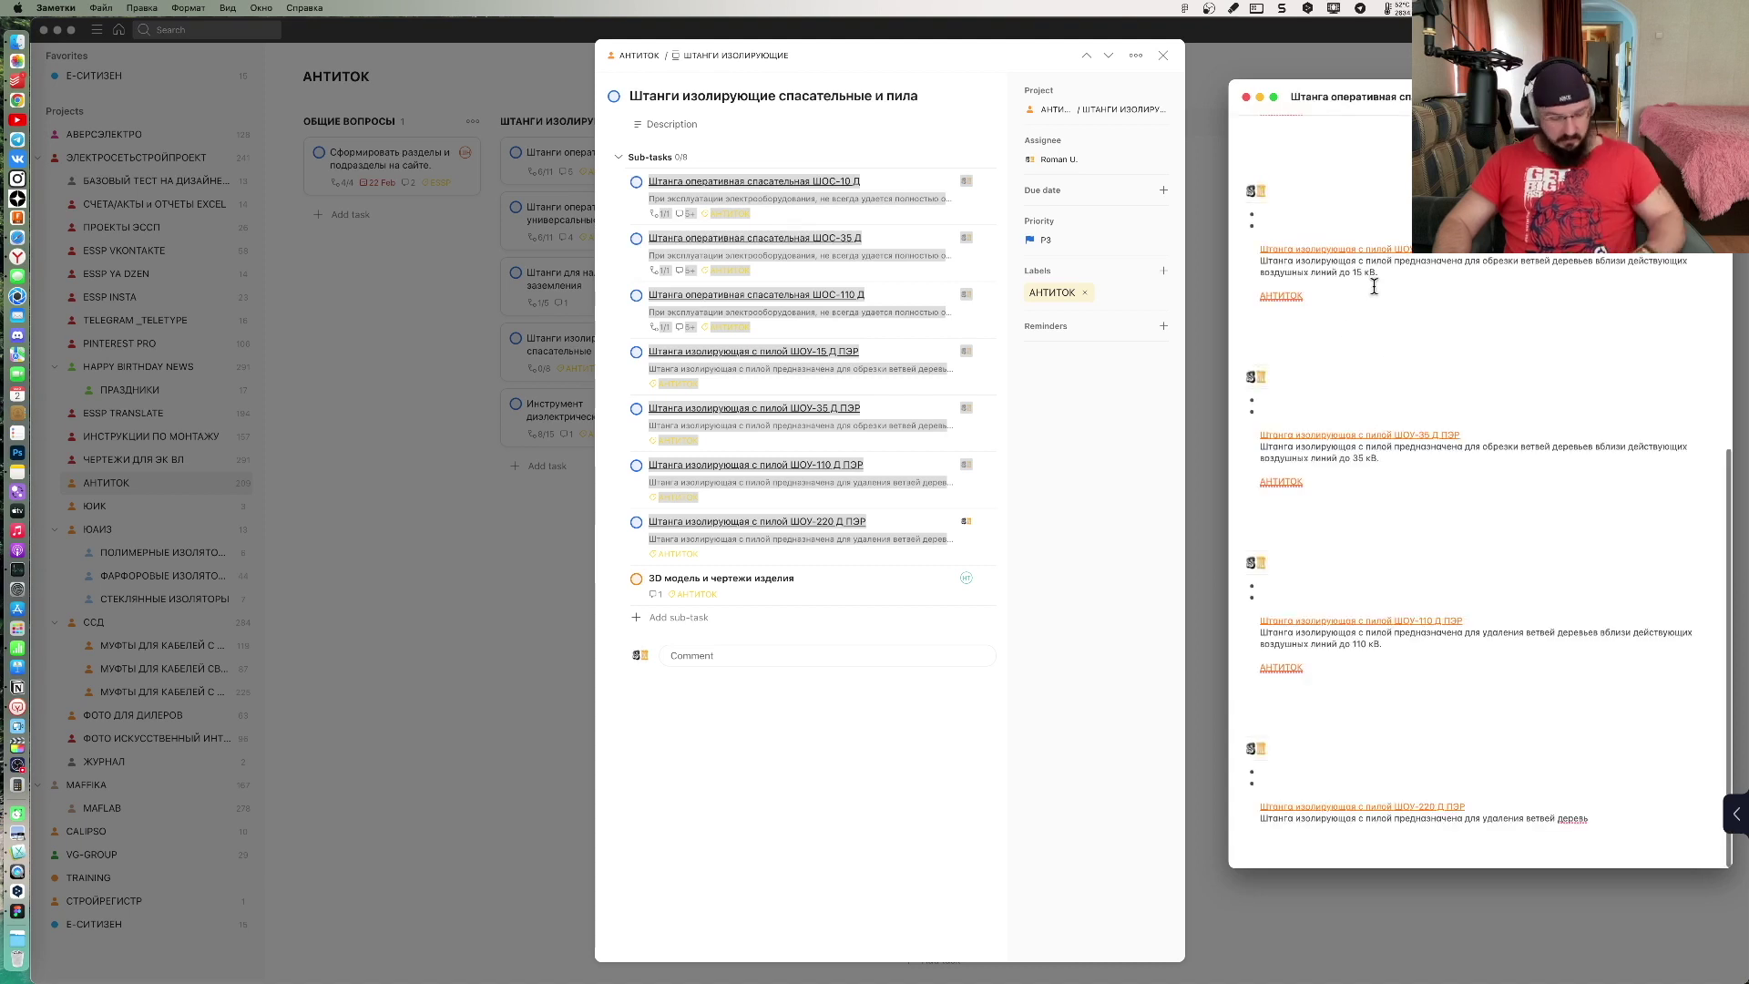
key("super+z")
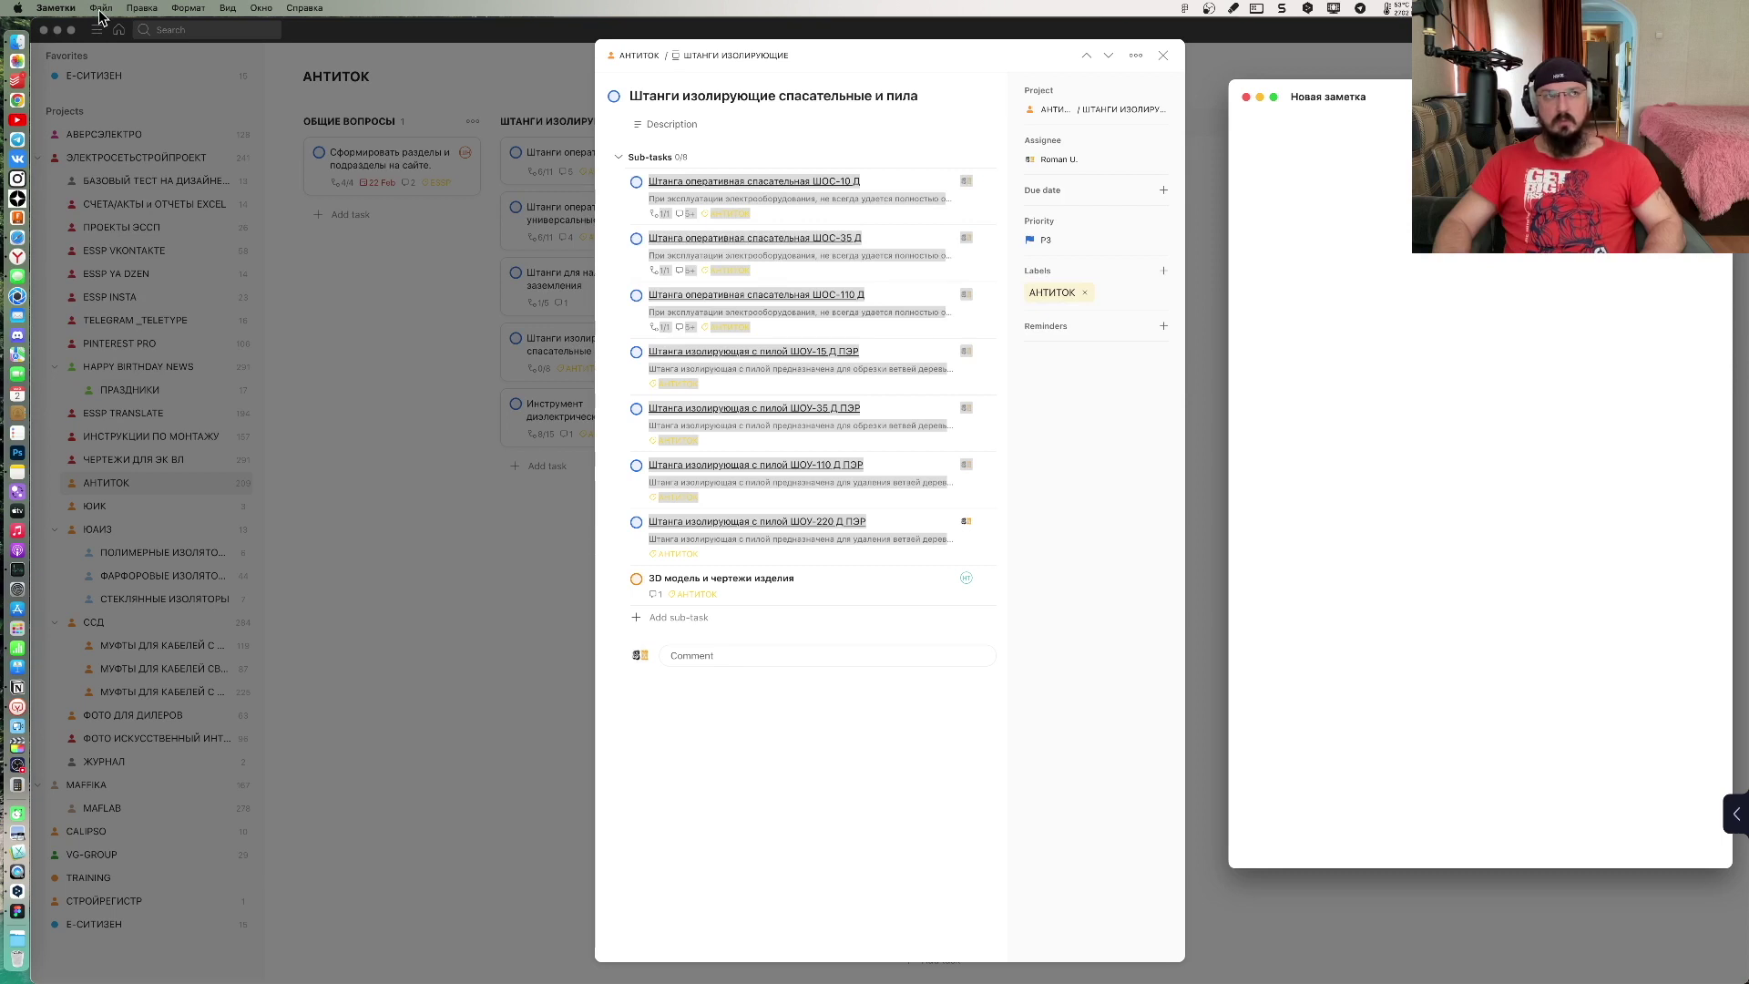
left_click(101, 8)
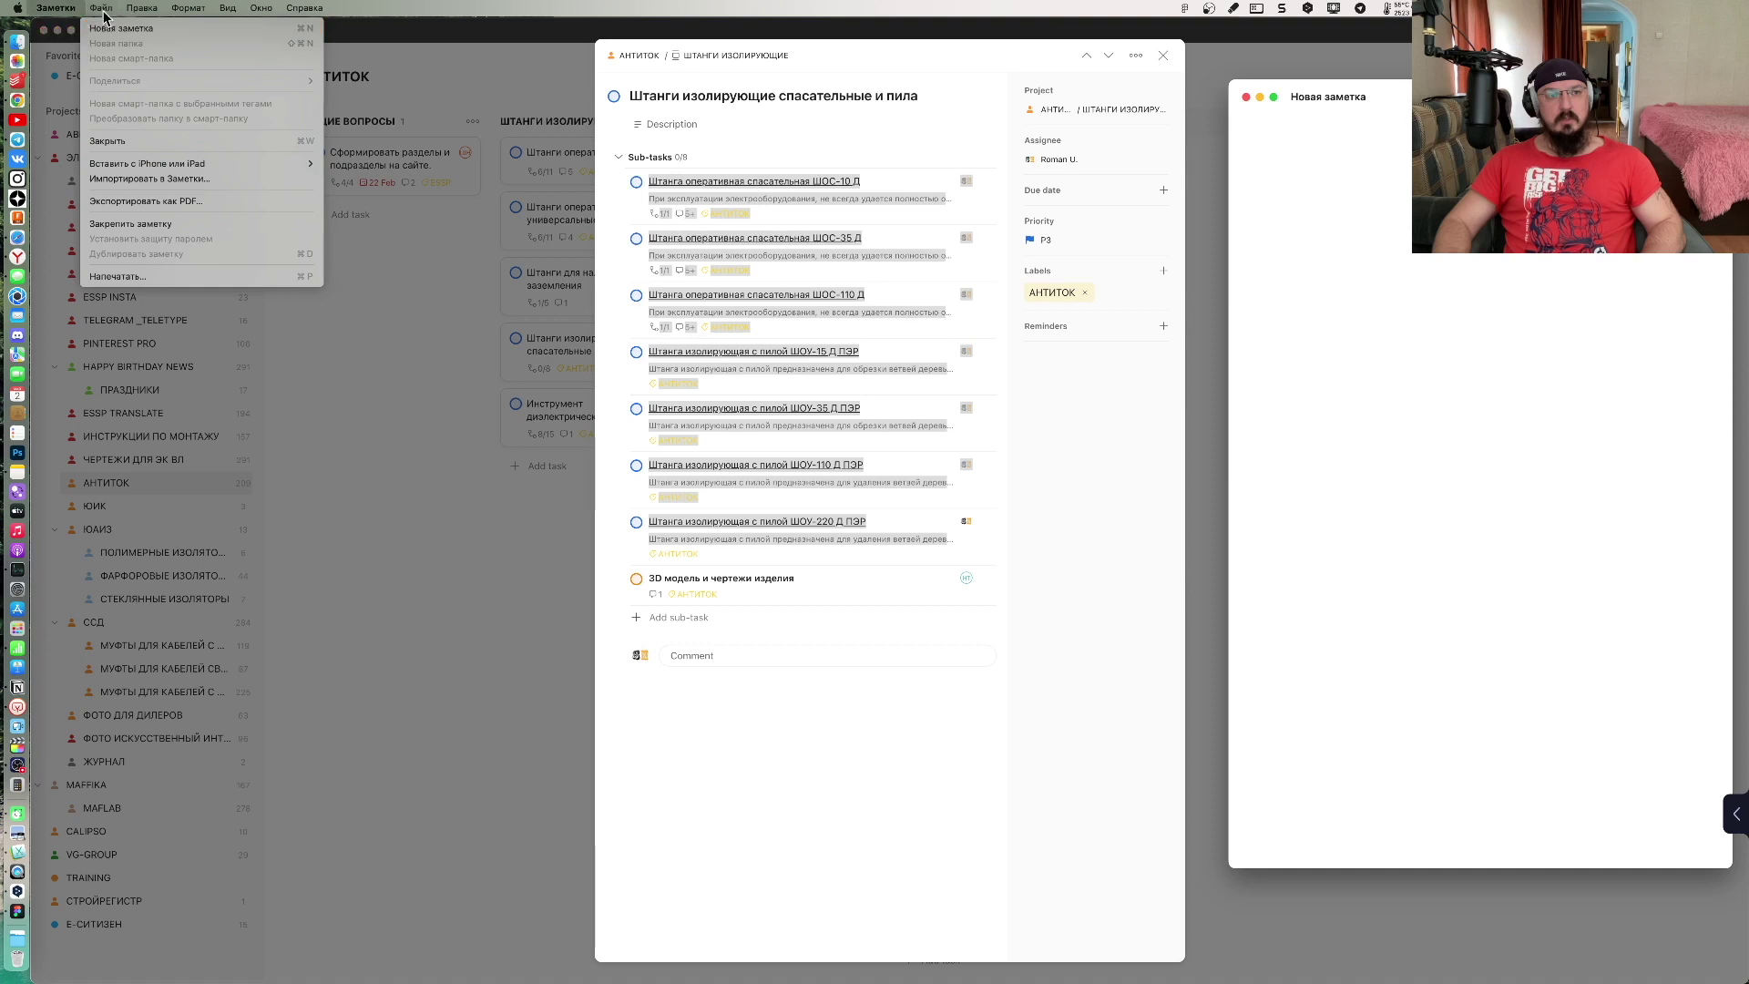
mouse_move(140, 8)
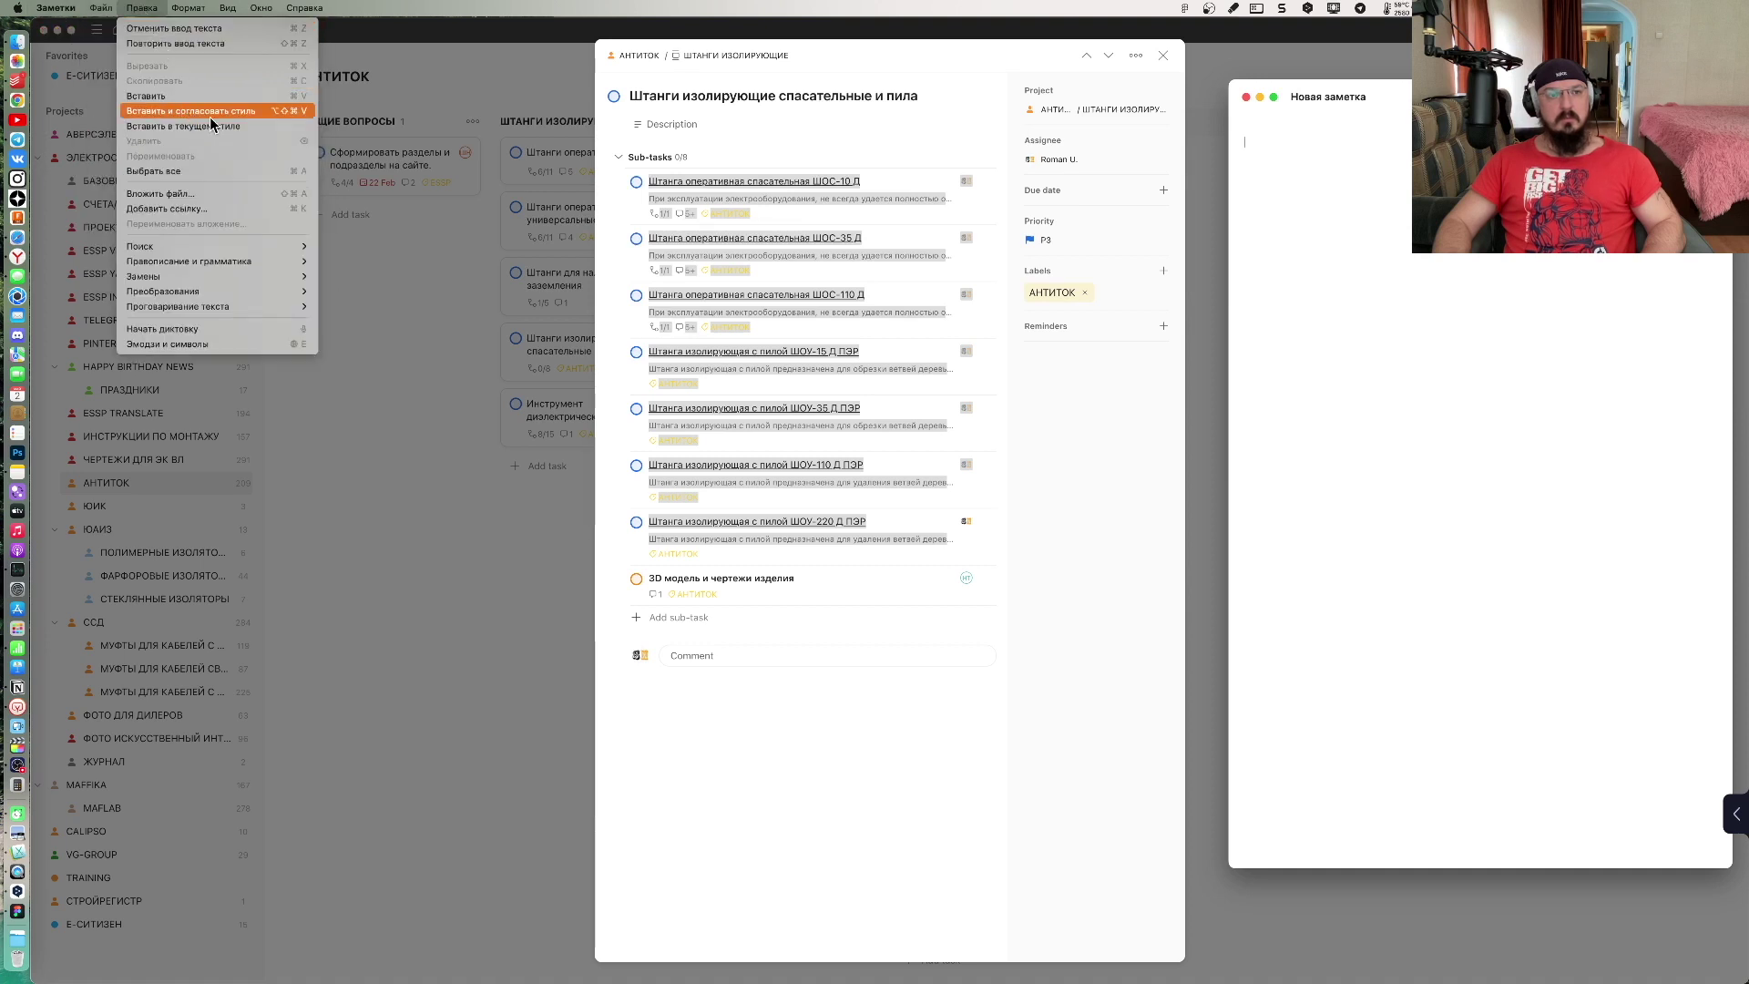
left_click(214, 119)
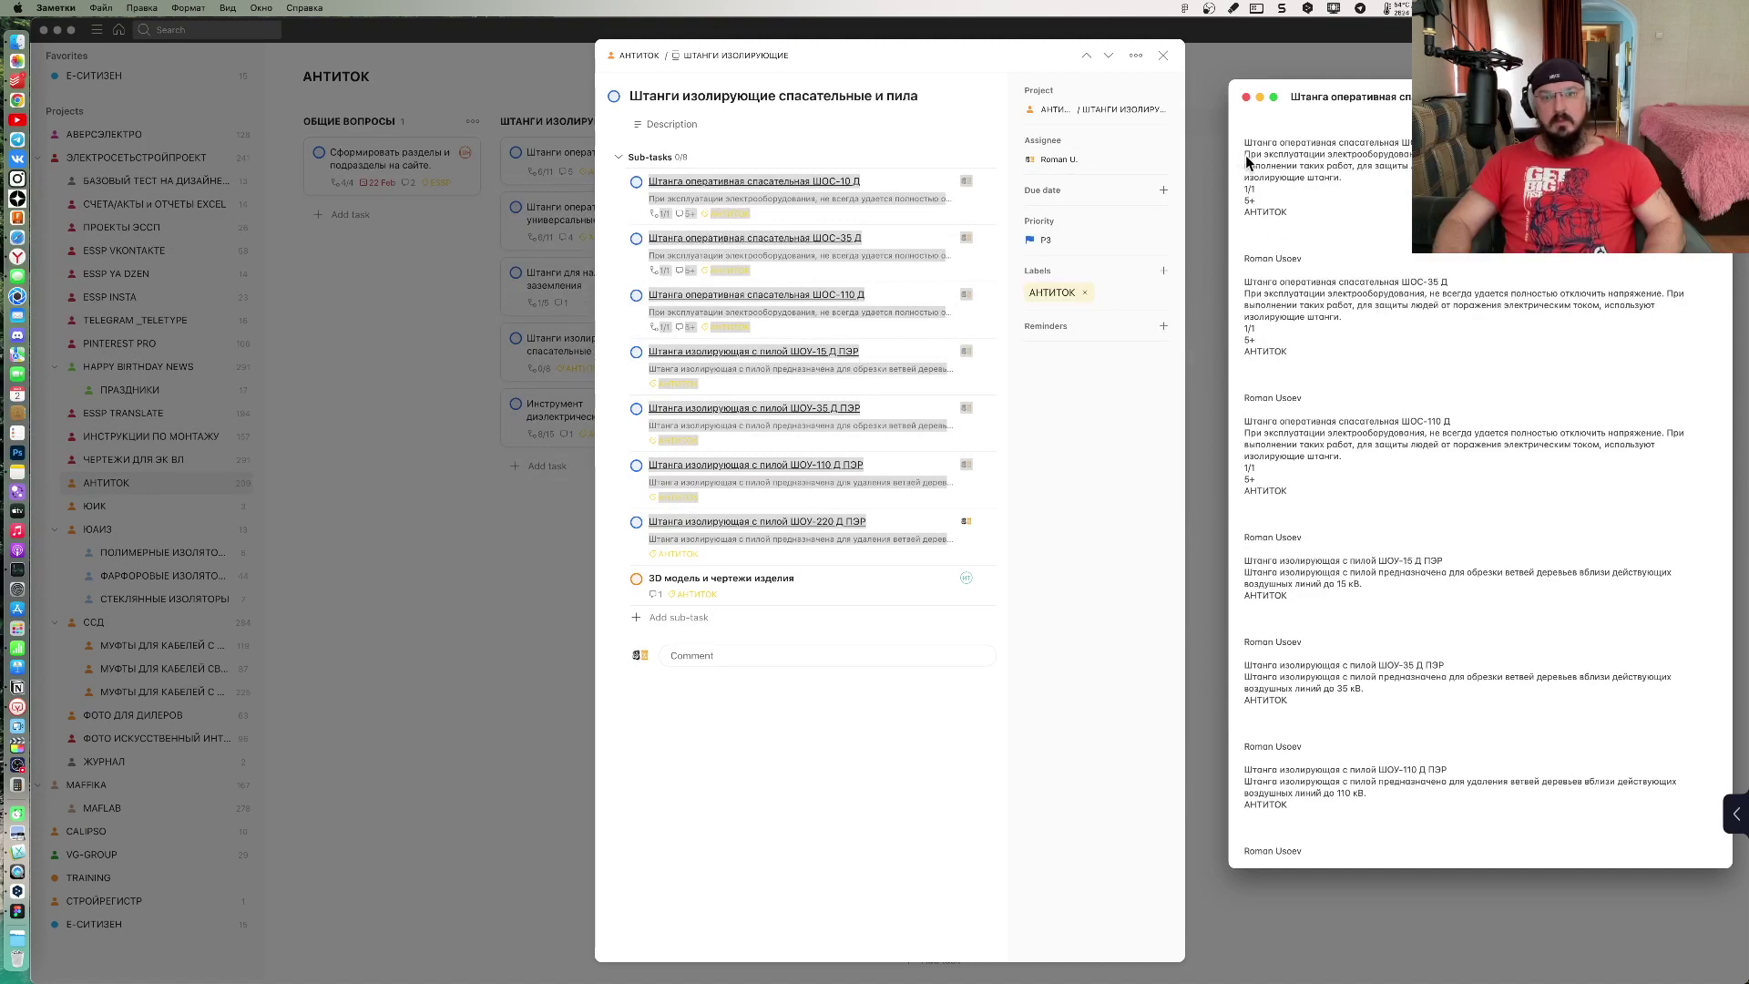
Step: Delete the description, author and label lines under each Штанга entry, including ШОУ-15, ШОУ-35 and ШОУ-110
left_click_drag(1244, 155, 1334, 278)
key("BackSpace")
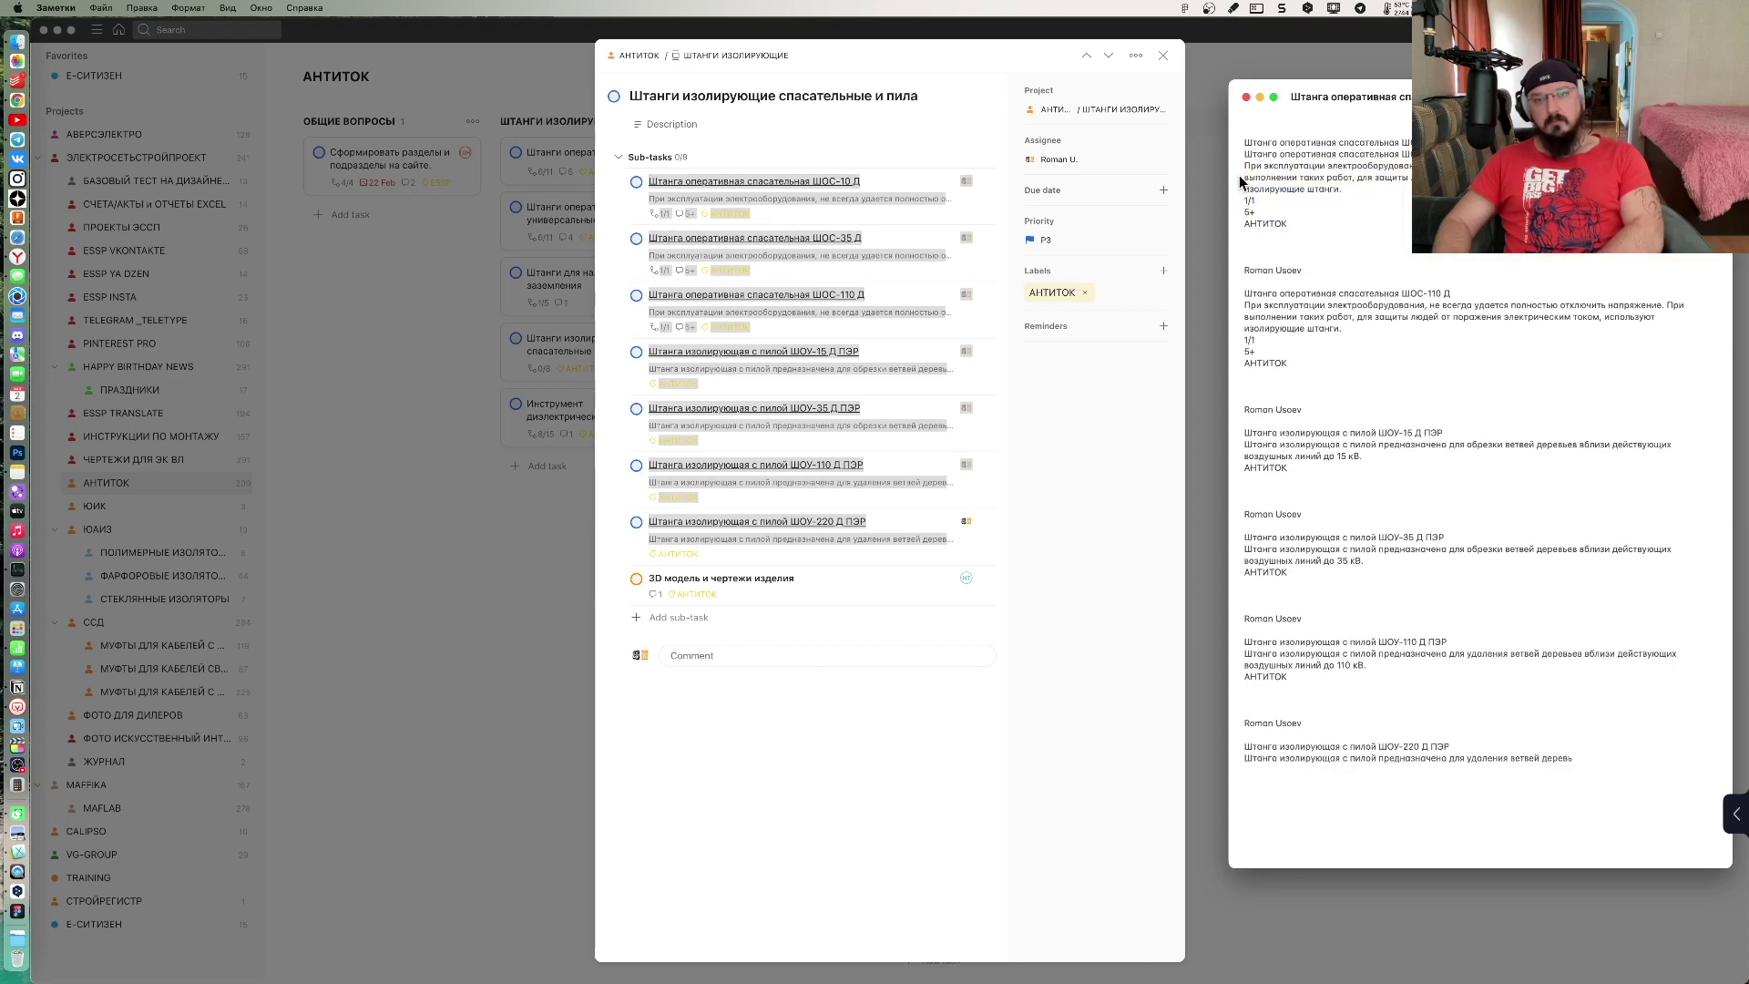
left_click_drag(1244, 166, 1325, 287)
key("BackSpace")
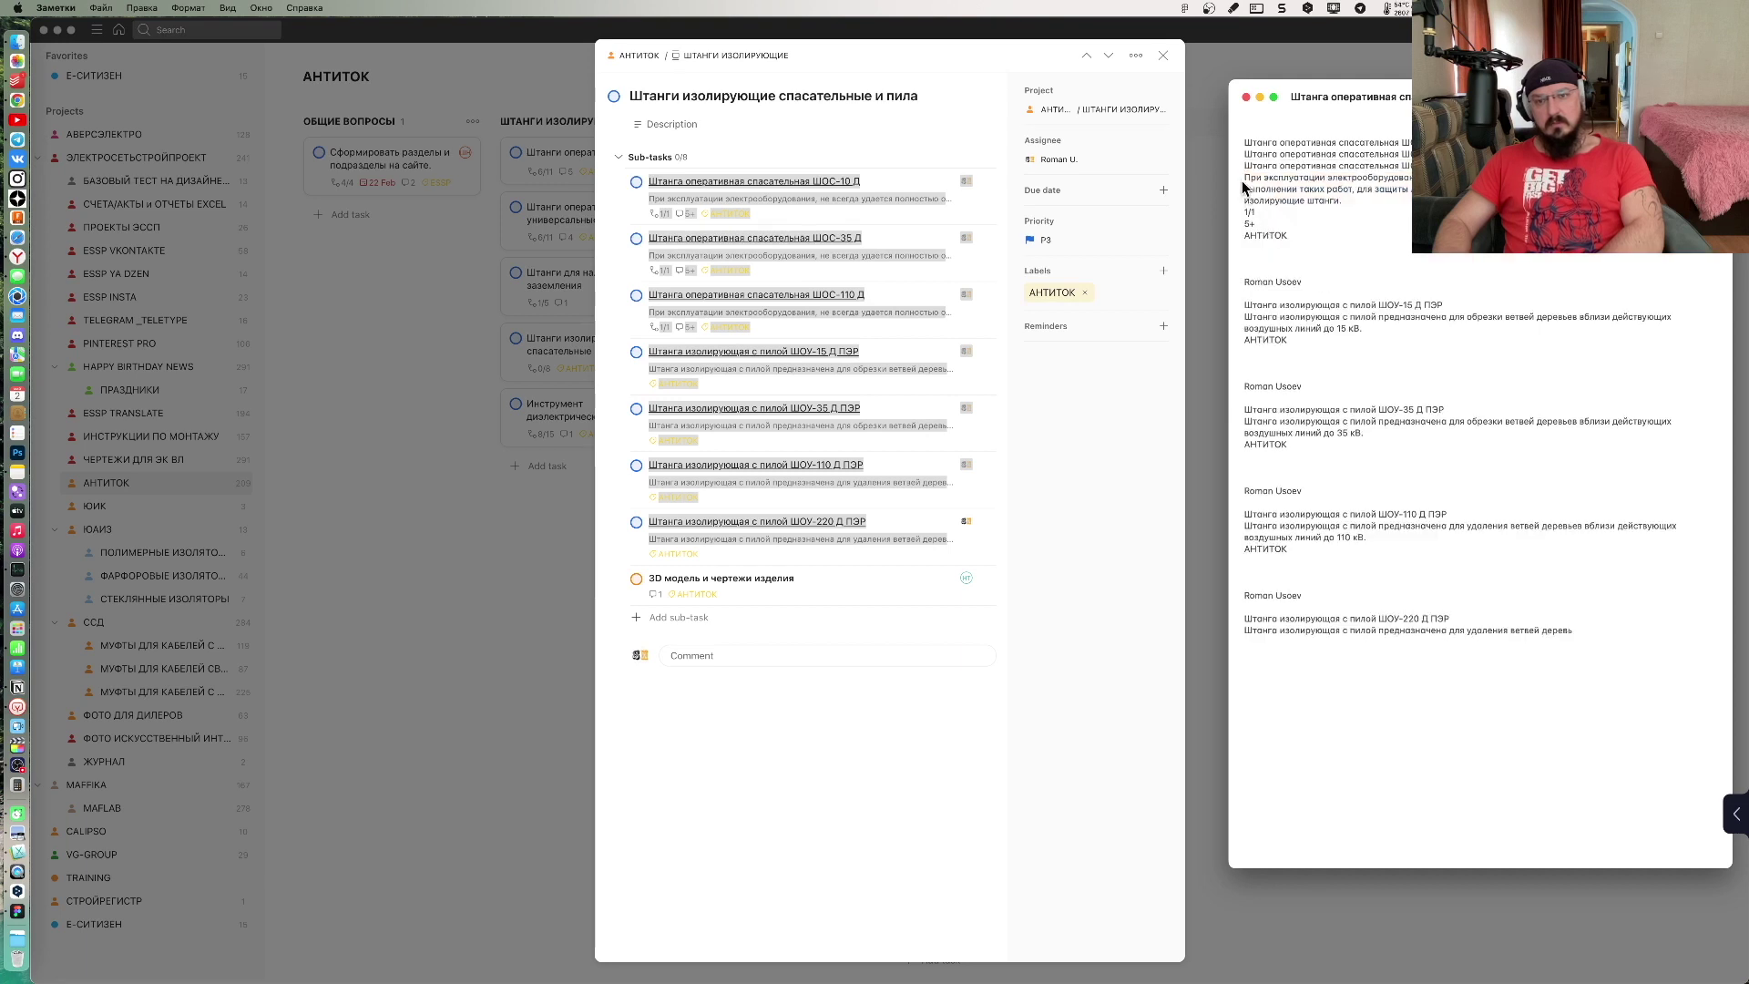
mouse_move(1243, 180)
left_mouse_down()
mouse_move(1303, 218)
mouse_move(1329, 290)
left_mouse_up()
key("BackSpace")
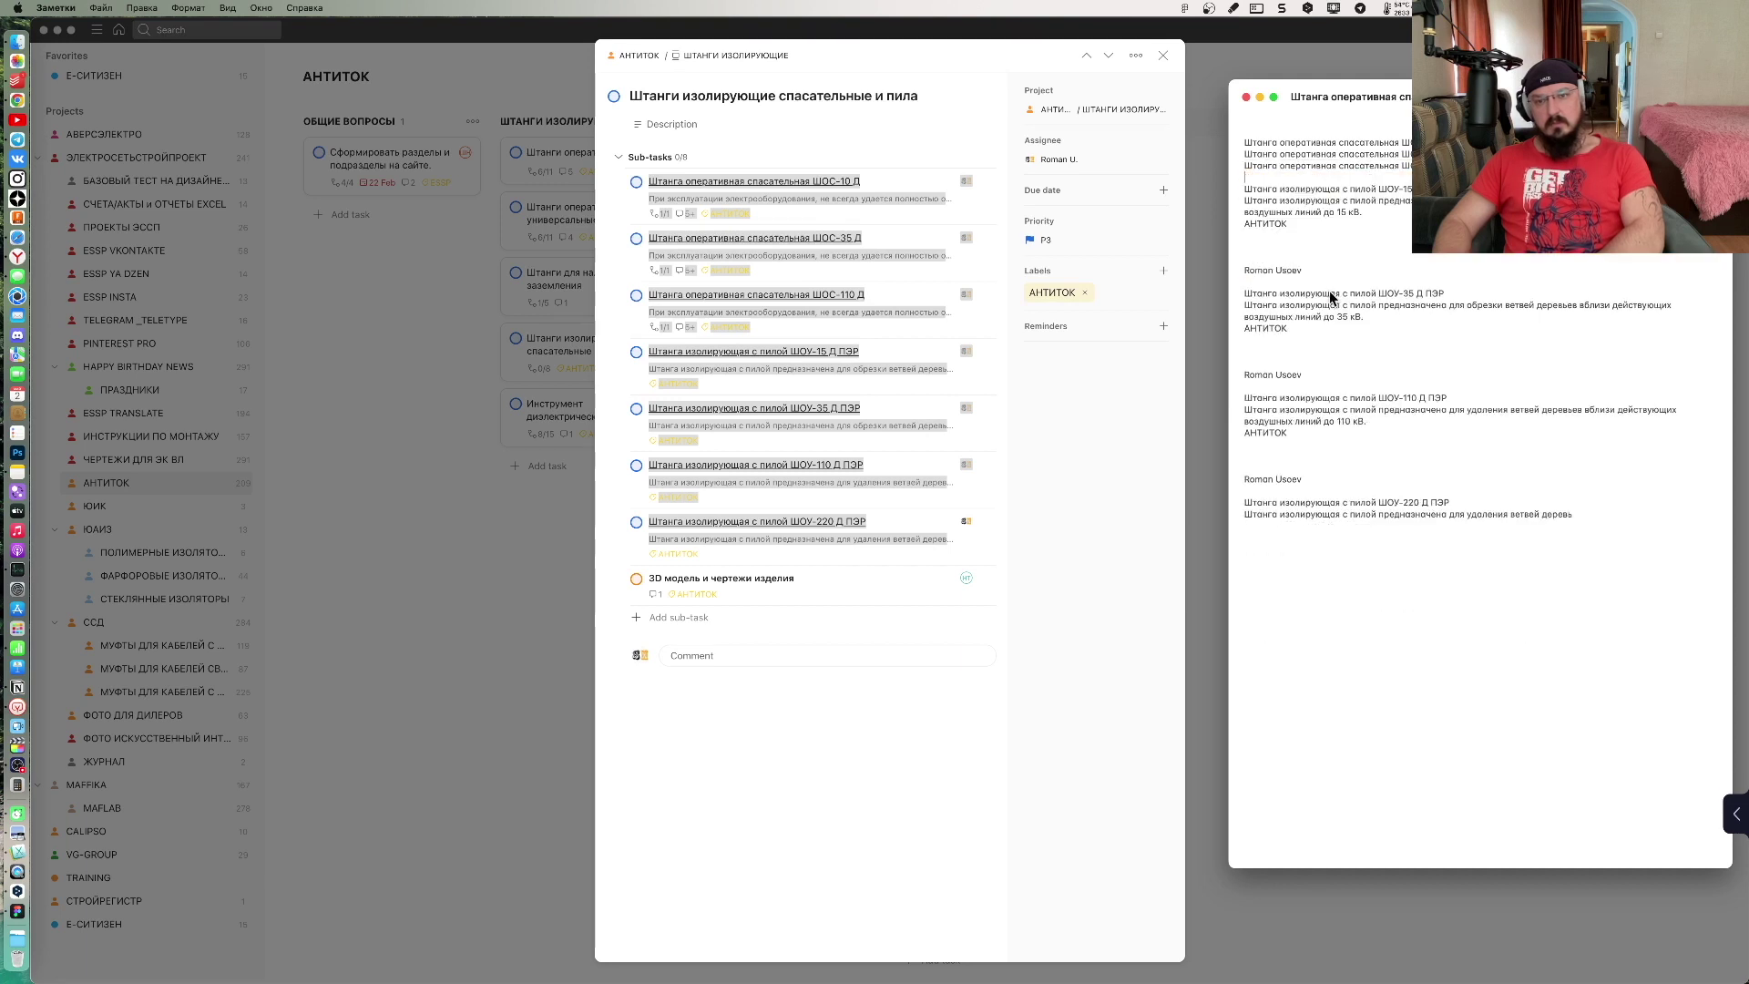
key("BackSpace")
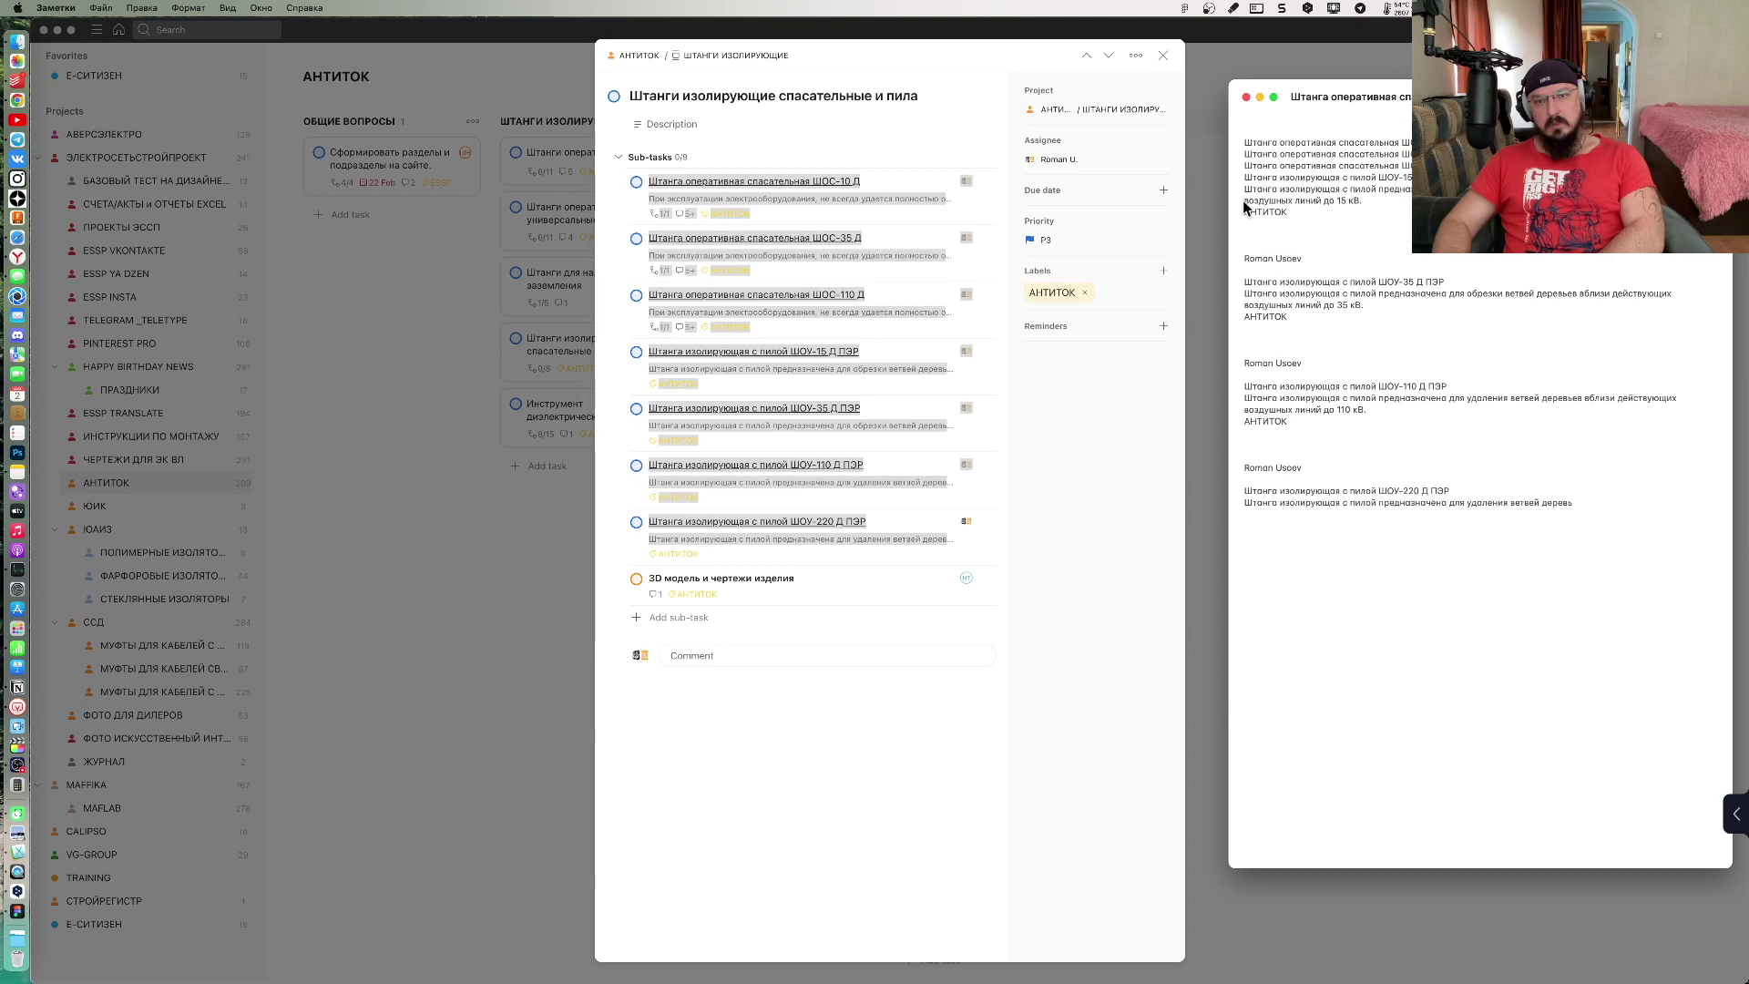
left_click_drag(1244, 191, 1325, 265)
key("BackSpace")
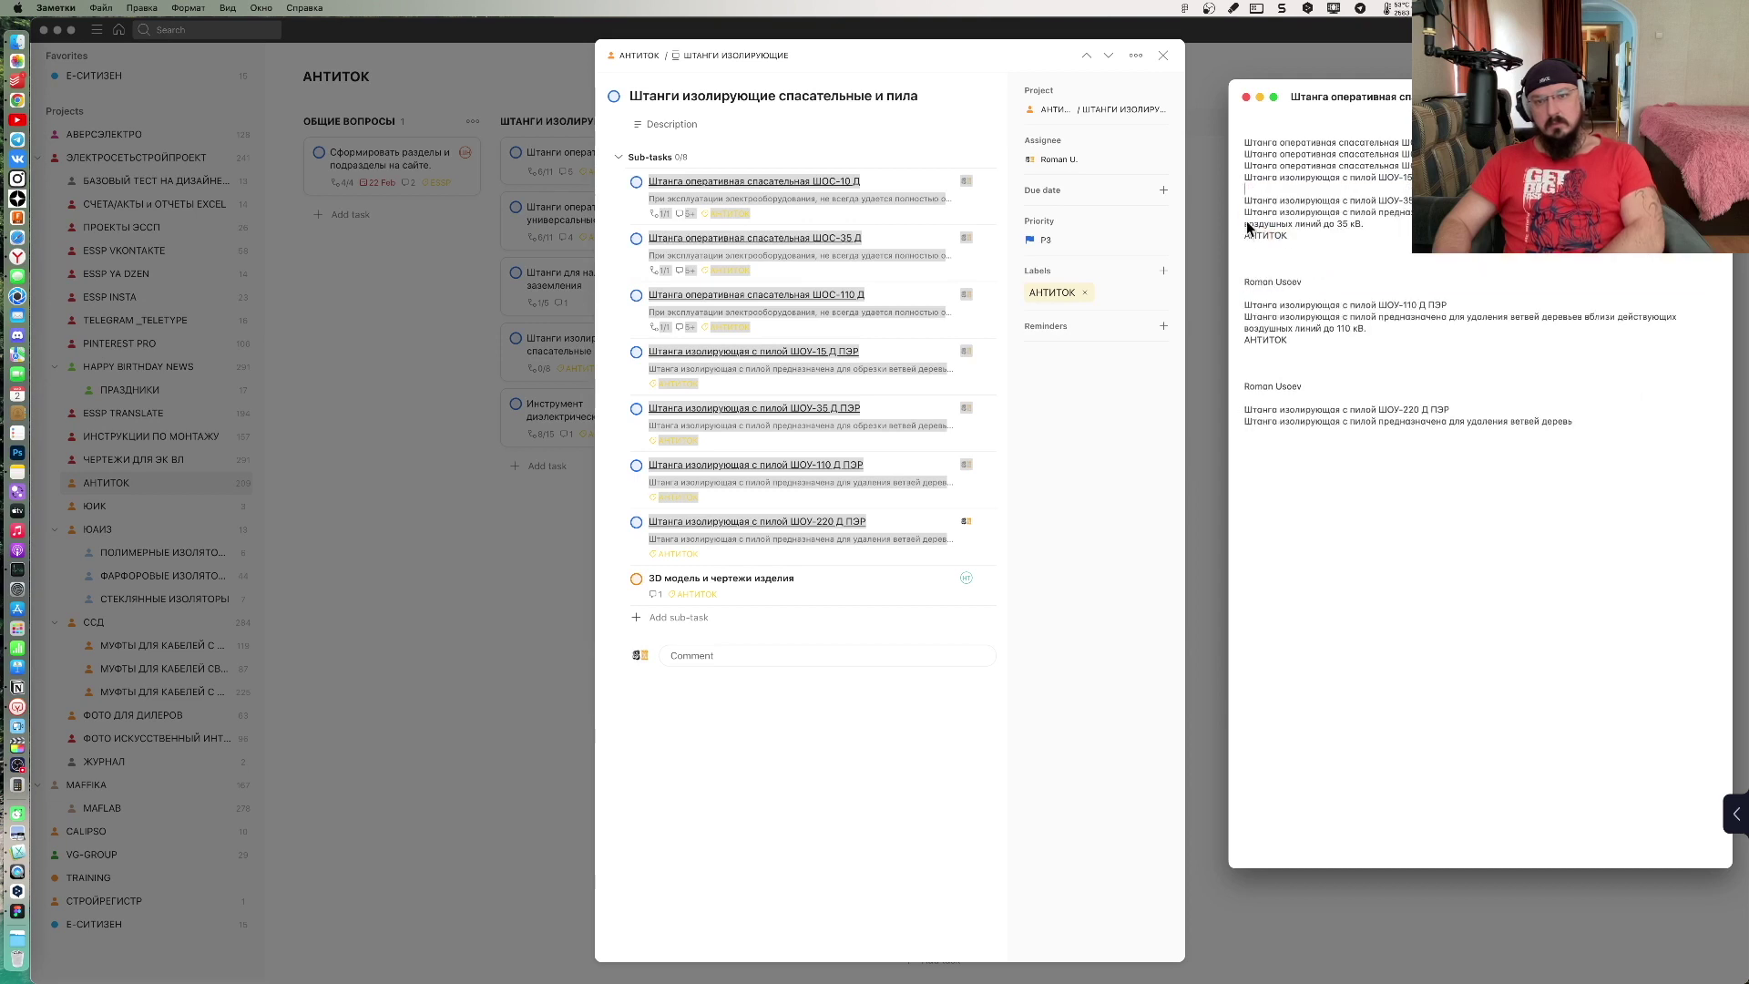
left_click_drag(1245, 214, 1319, 289)
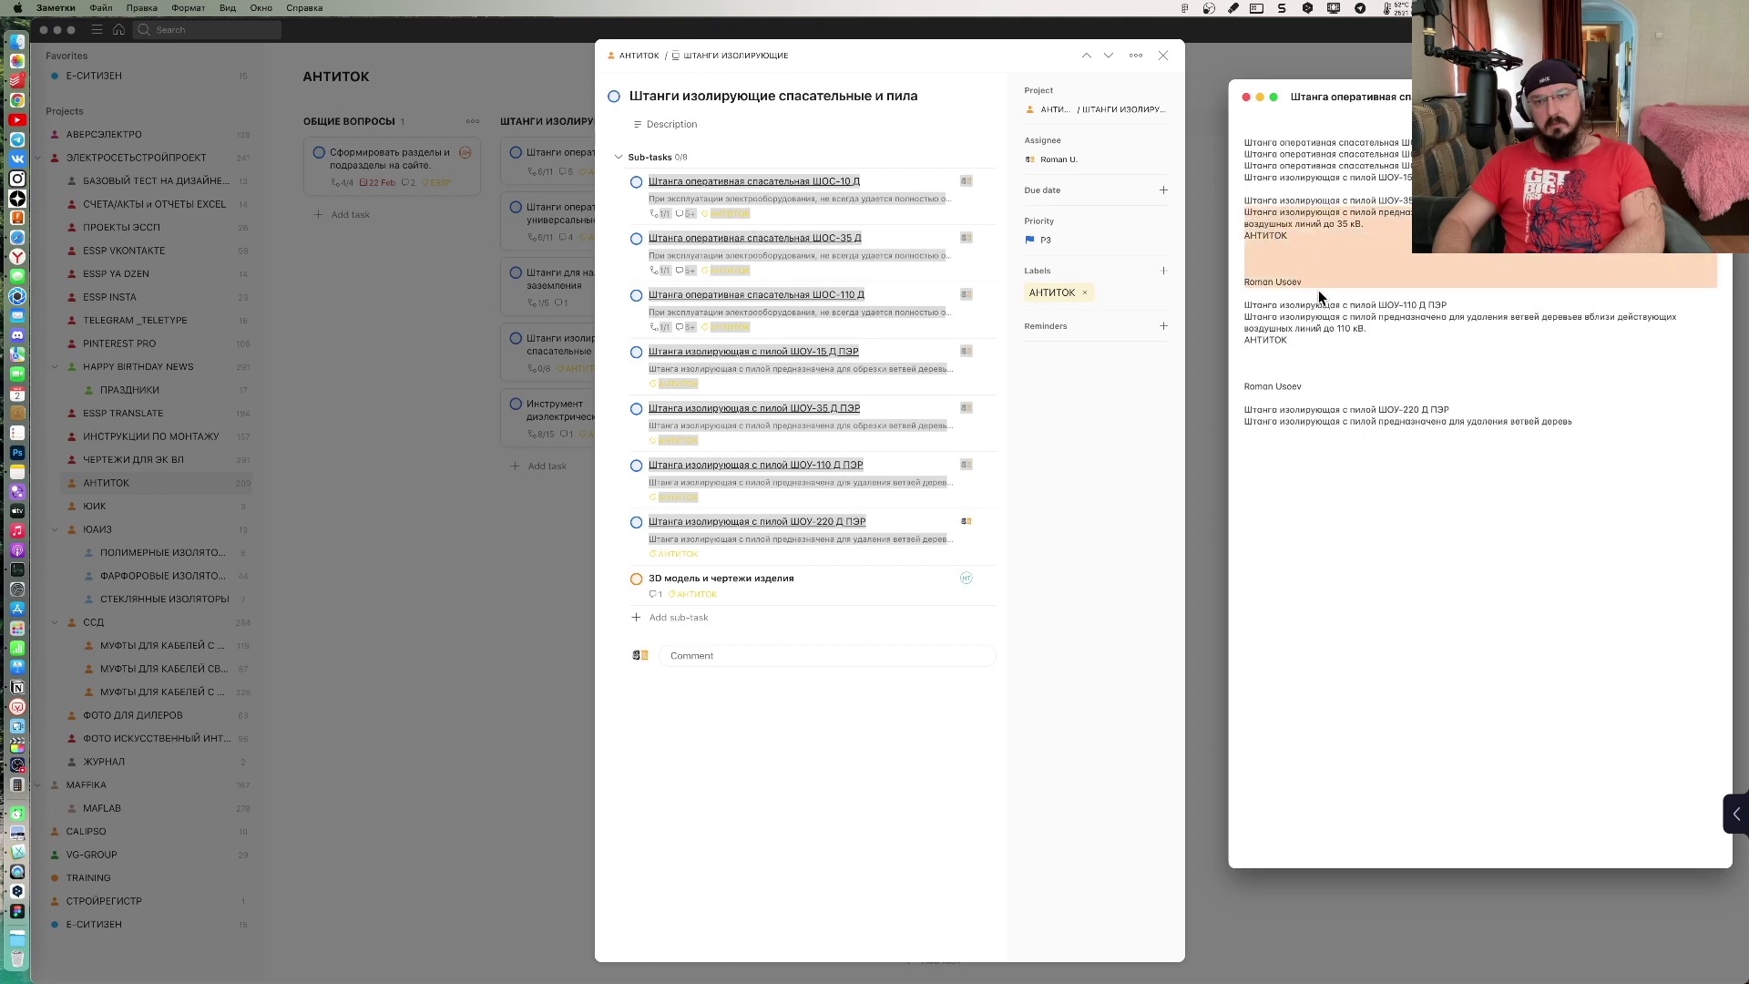
key("BackSpace")
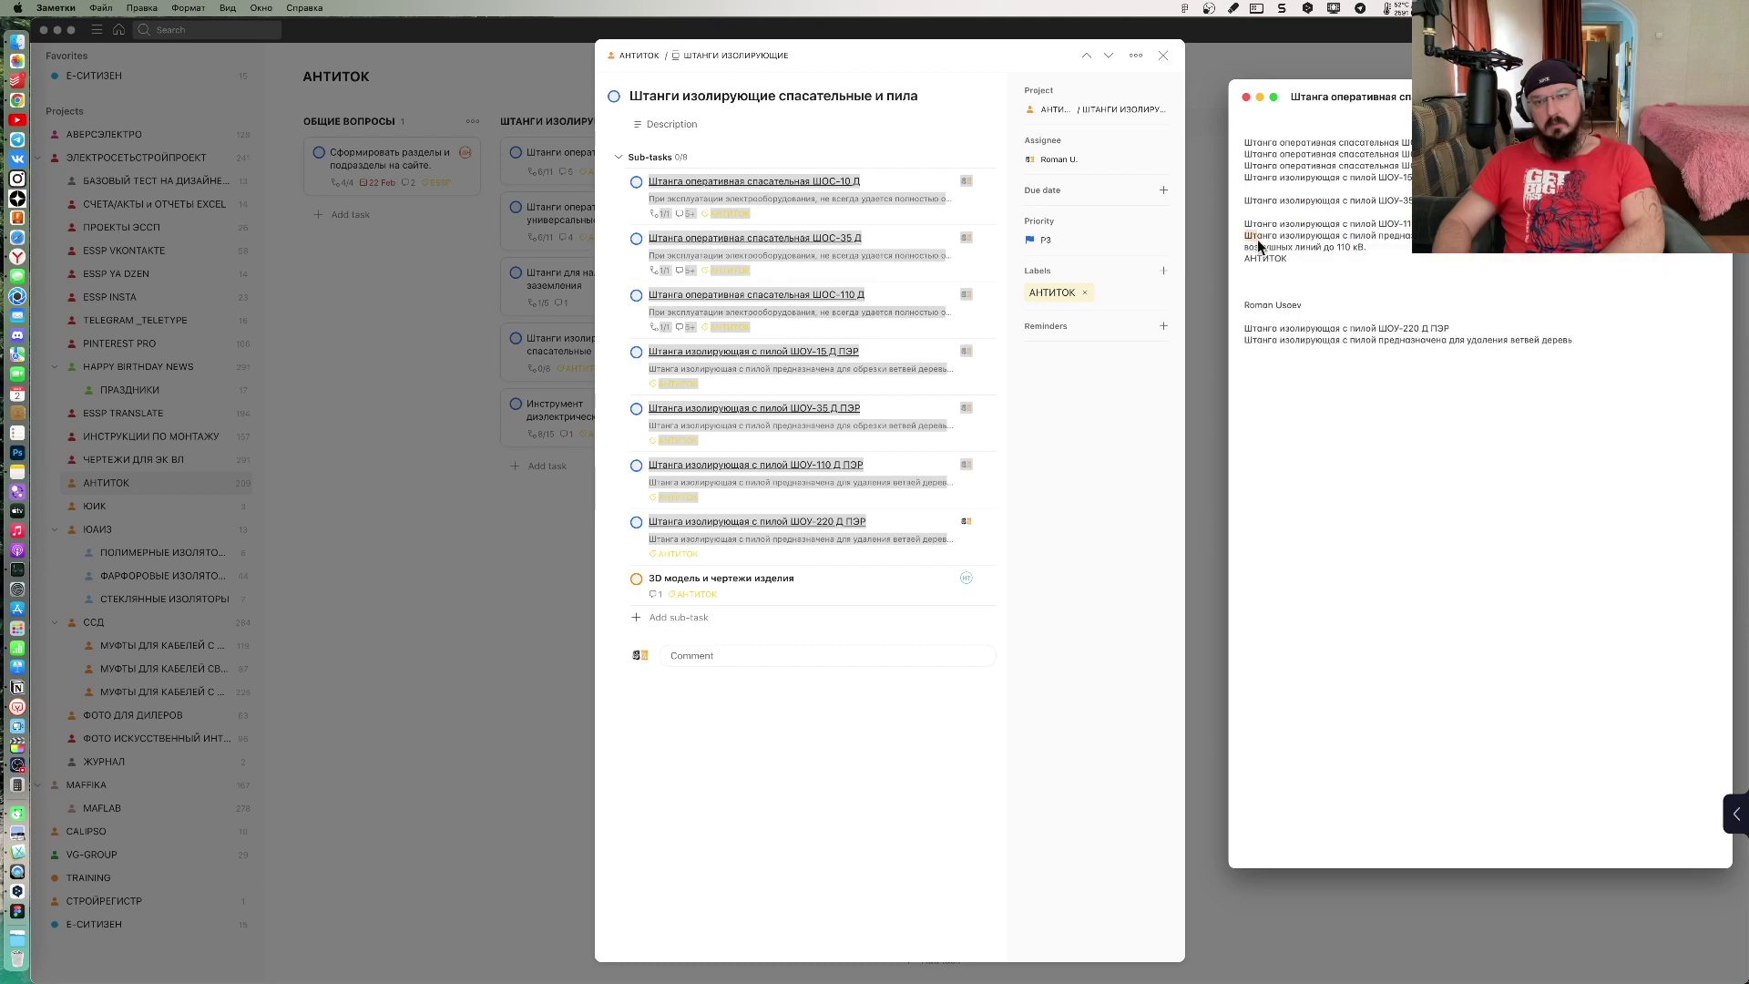
left_click_drag(1257, 238, 1313, 313)
key("BackSpace")
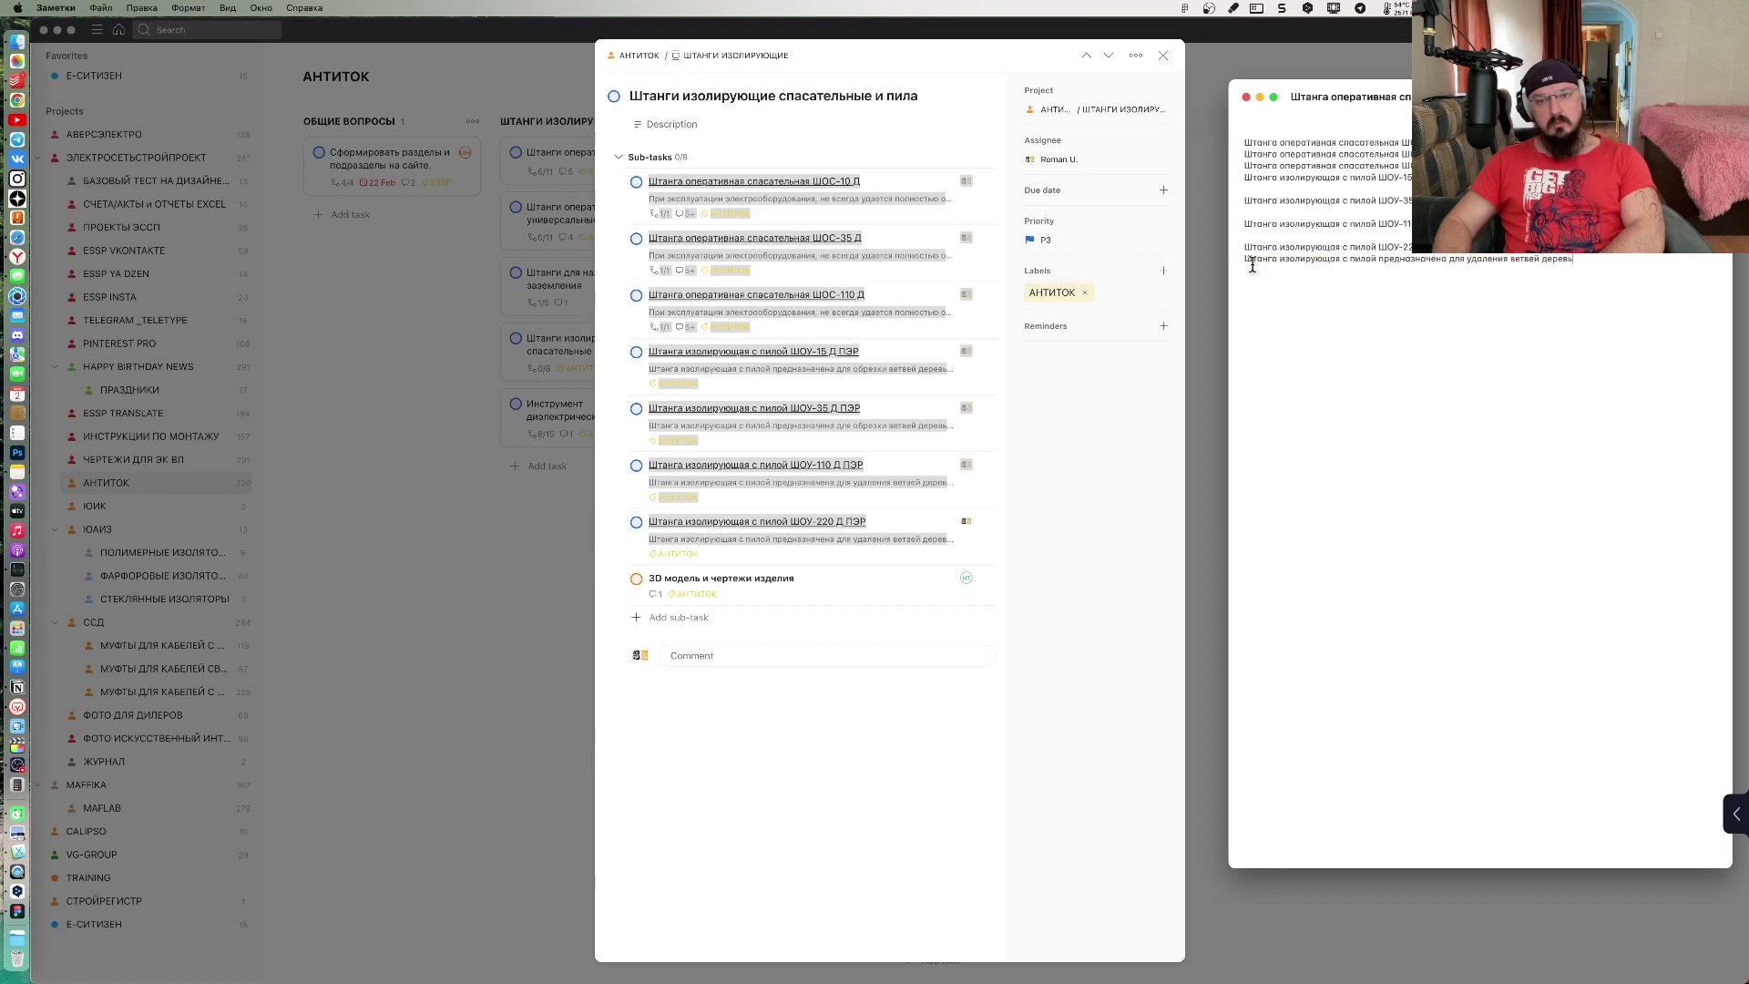
Step: Remove the leftover ШОУ-220 description and blank lines so the seven entries sit consecutively
key("super+z")
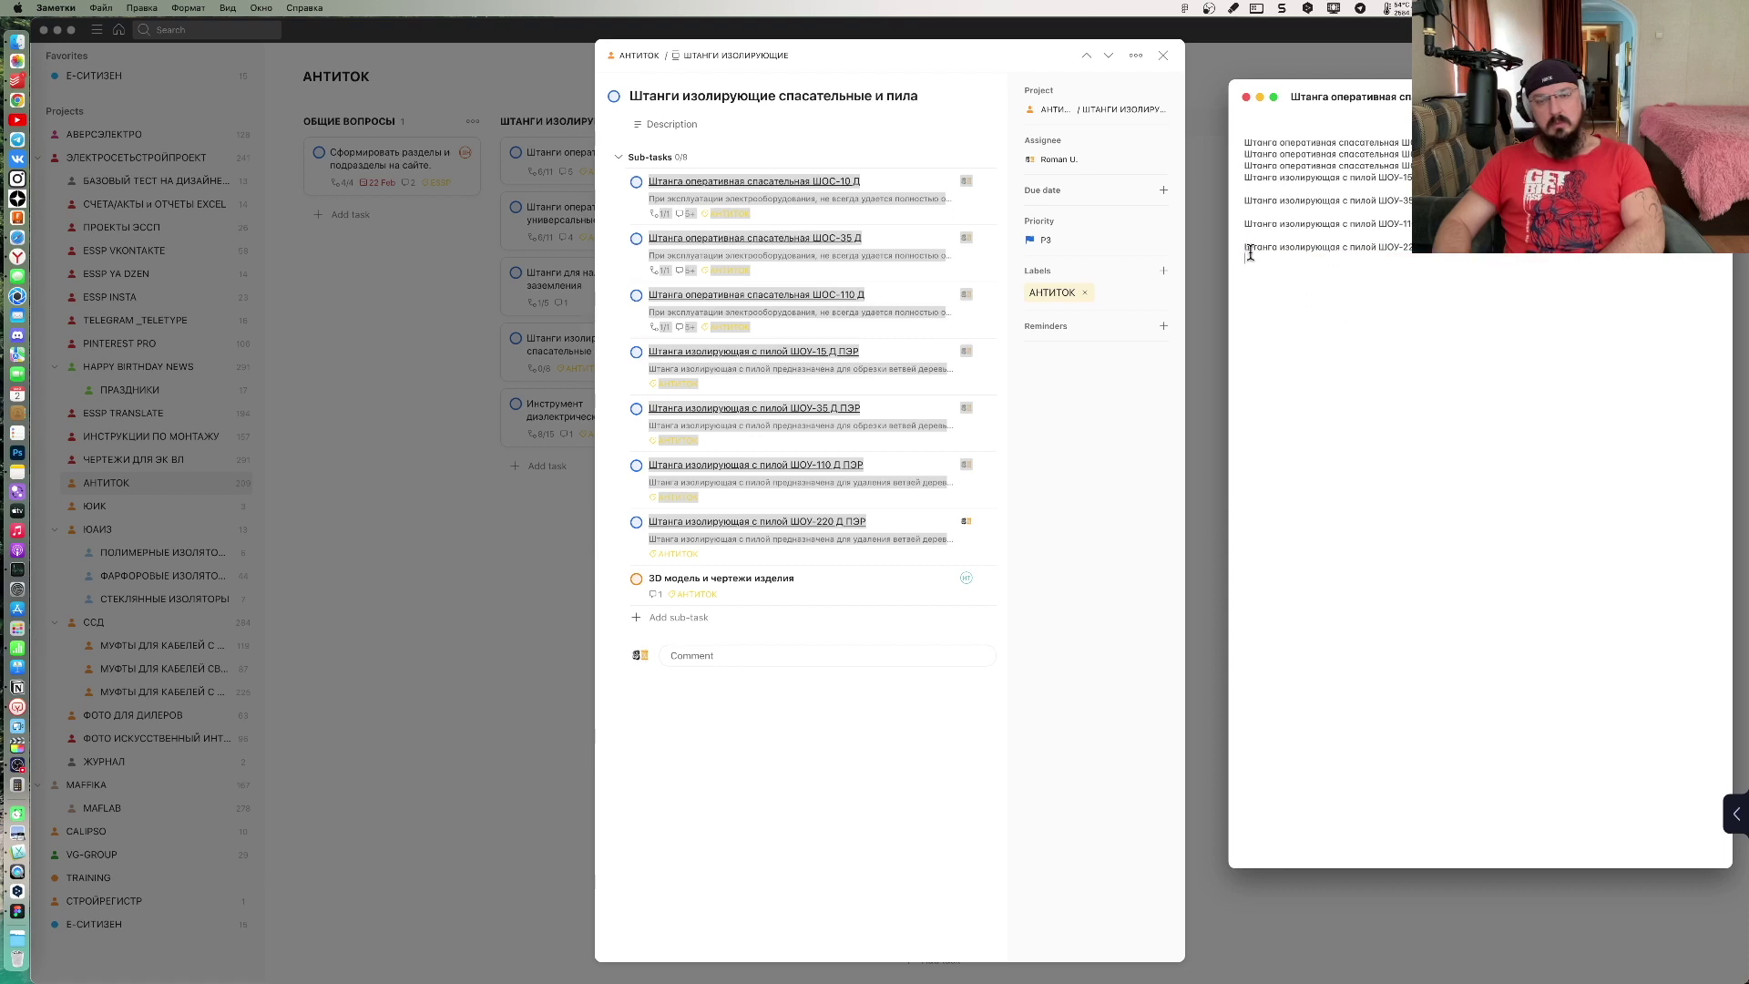
key("BackSpace")
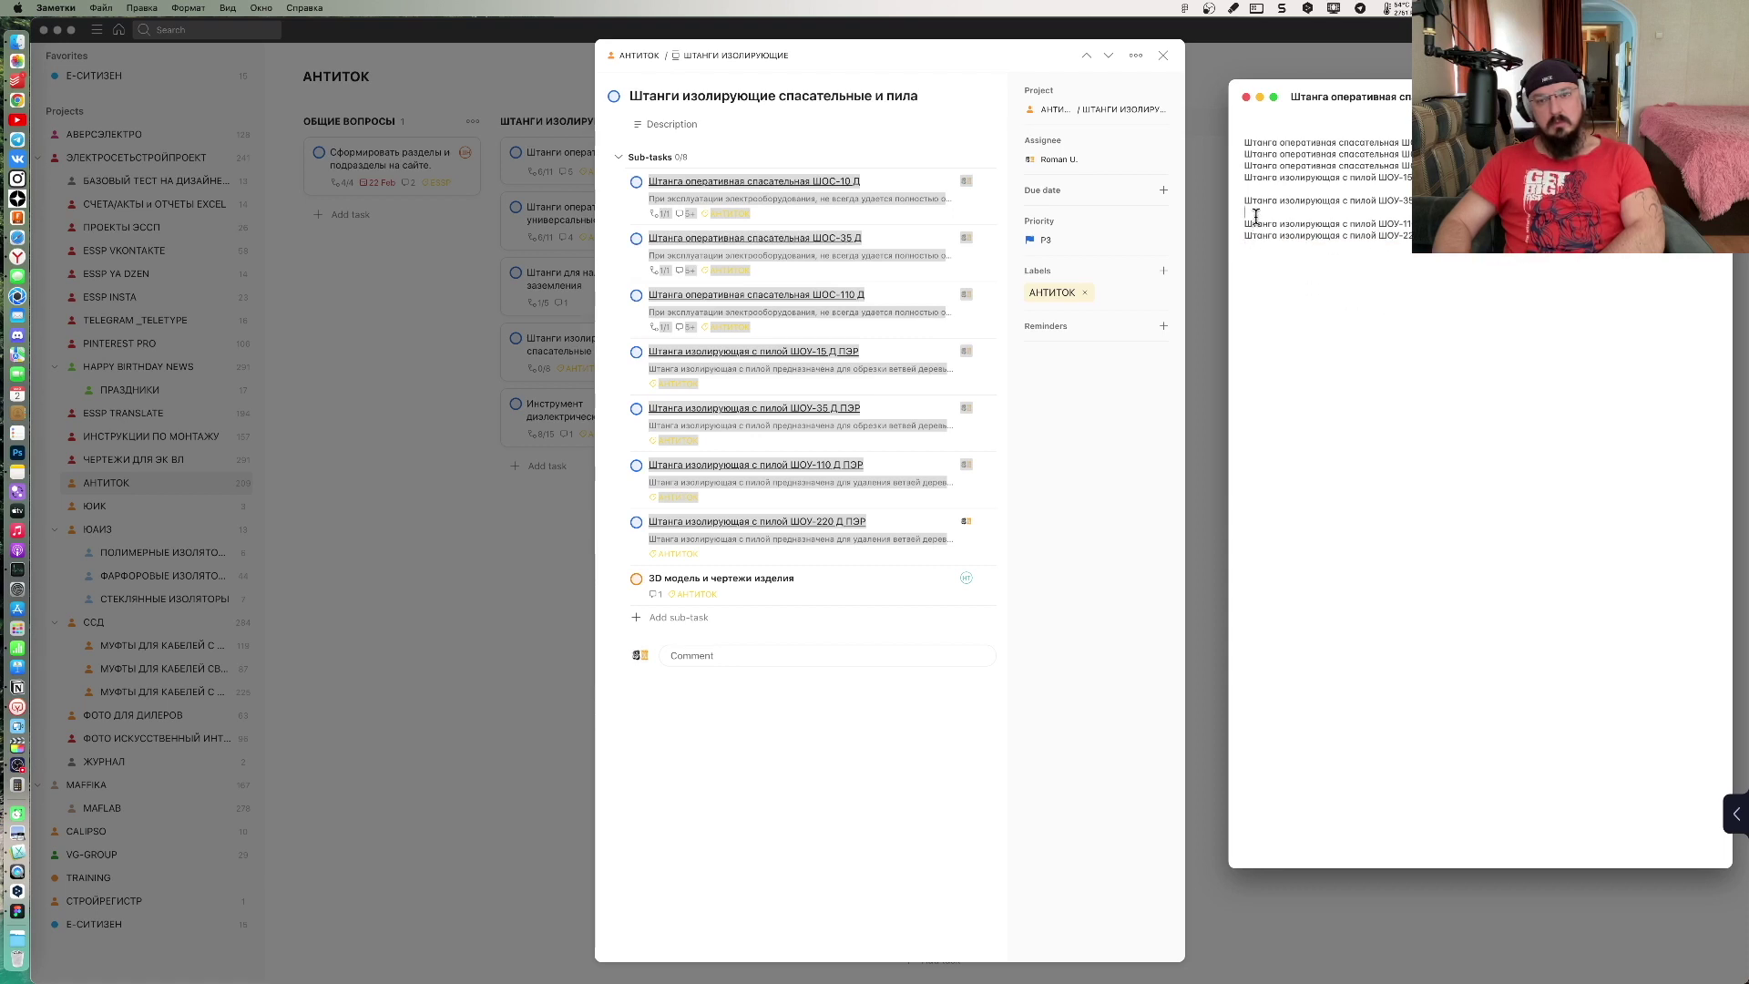
left_click(1253, 218)
key("BackSpace")
left_click(1254, 195)
key("BackSpace")
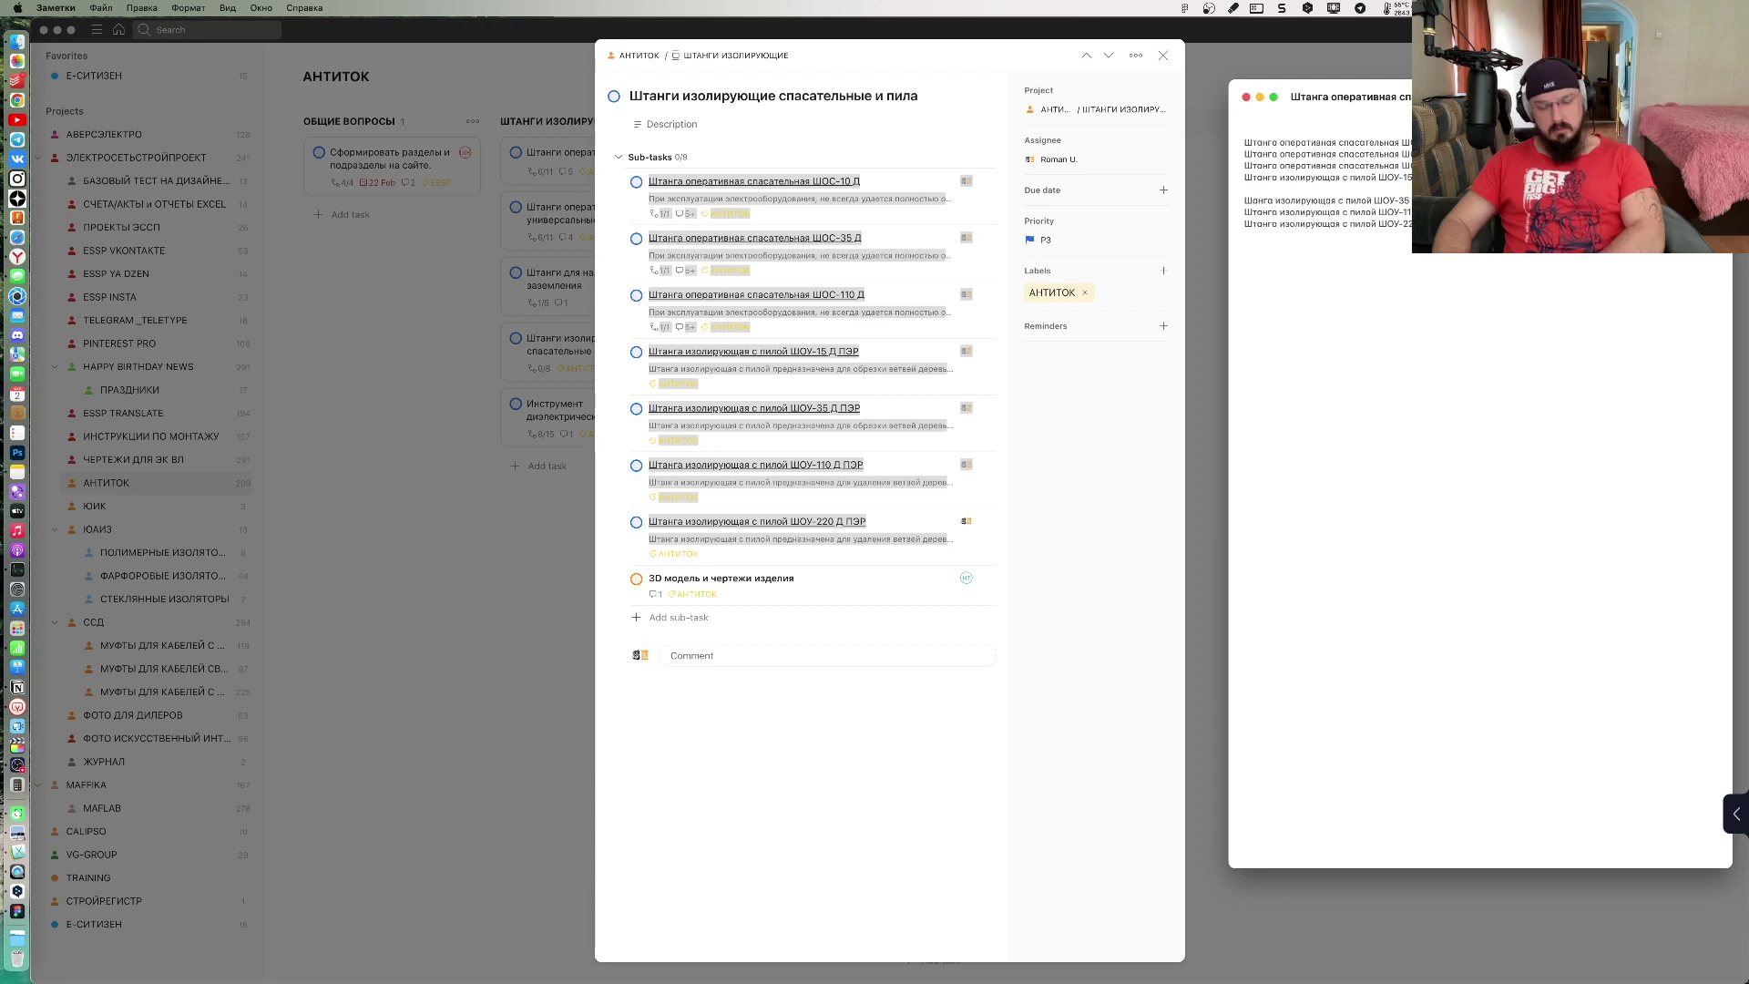
type("т")
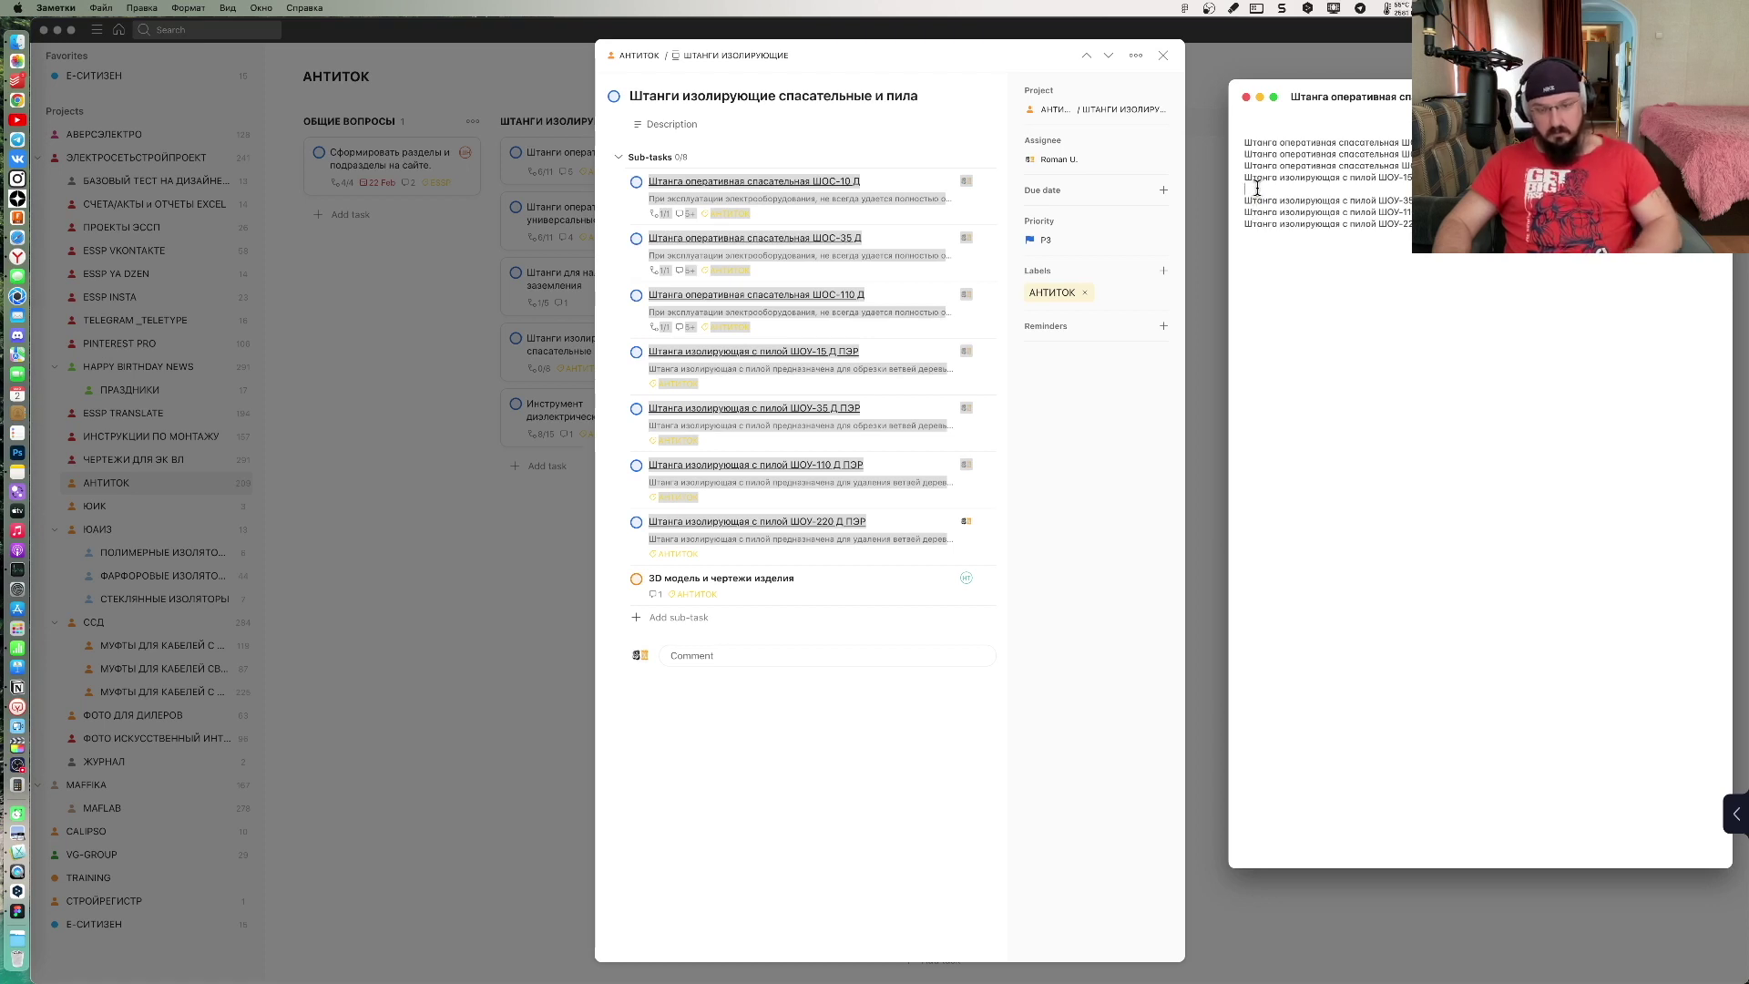
key("Left")
key("Left")
key("BackSpace")
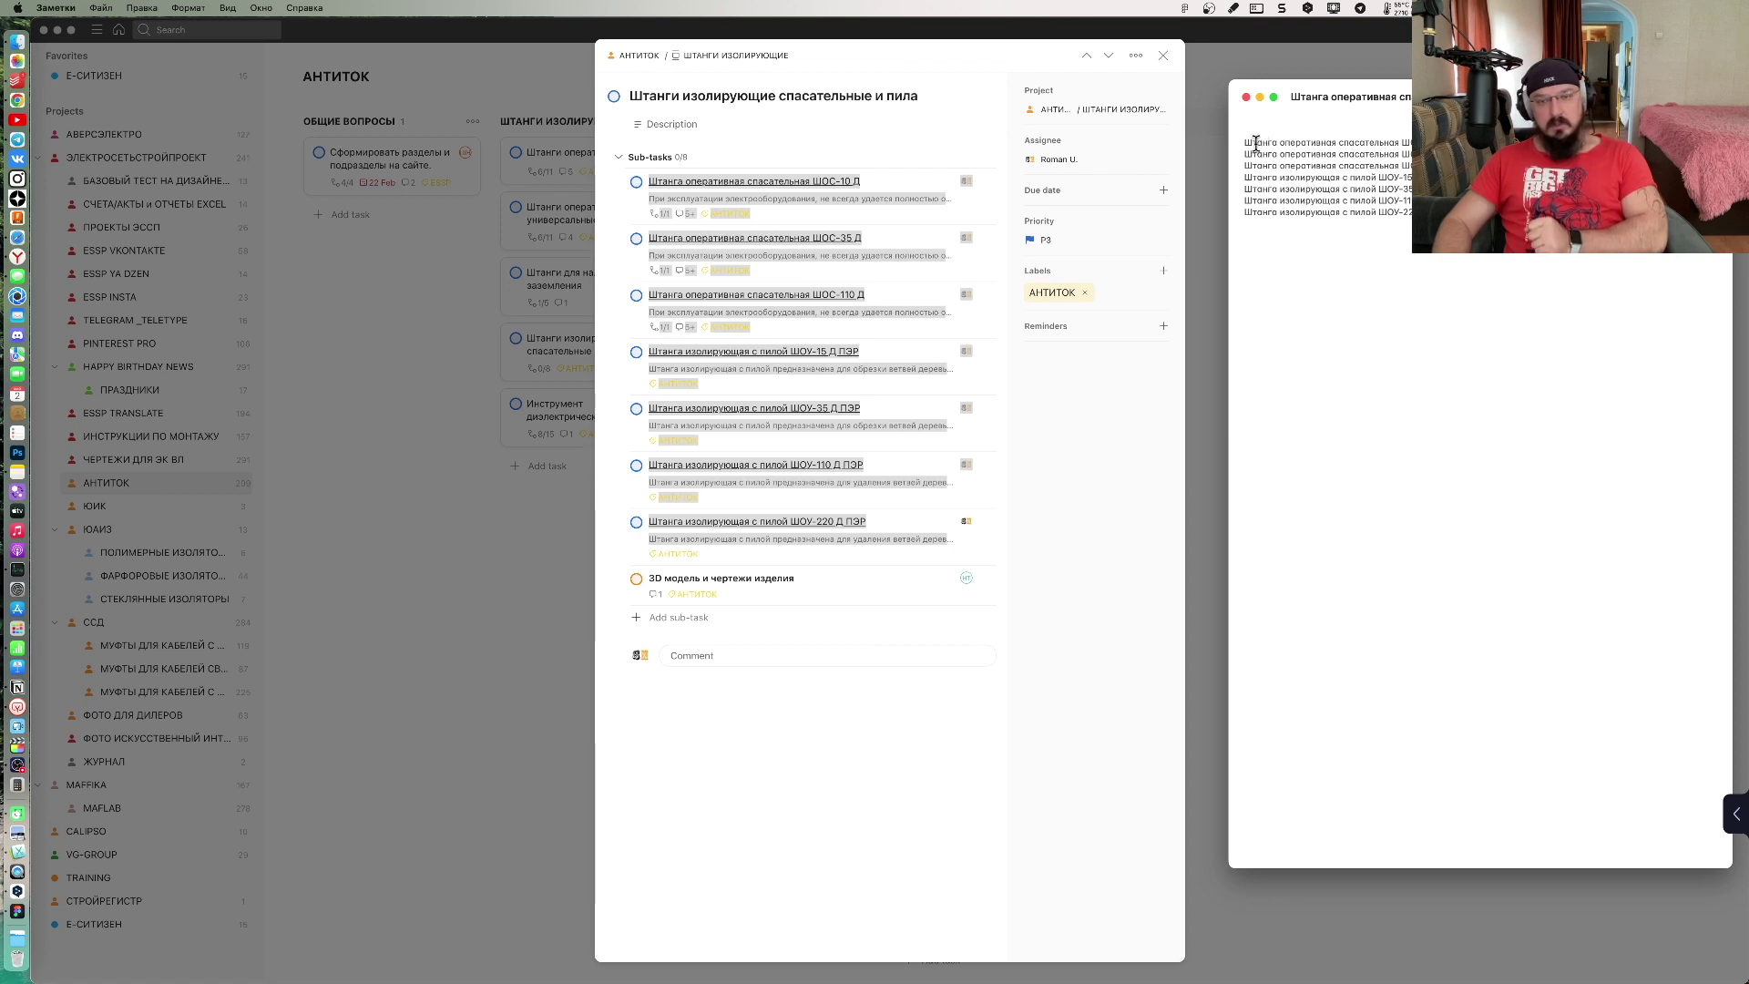
Step: Find and replace every 'Штанга' with 'Подготовить графический контент Штанга'
double_click(1255, 143)
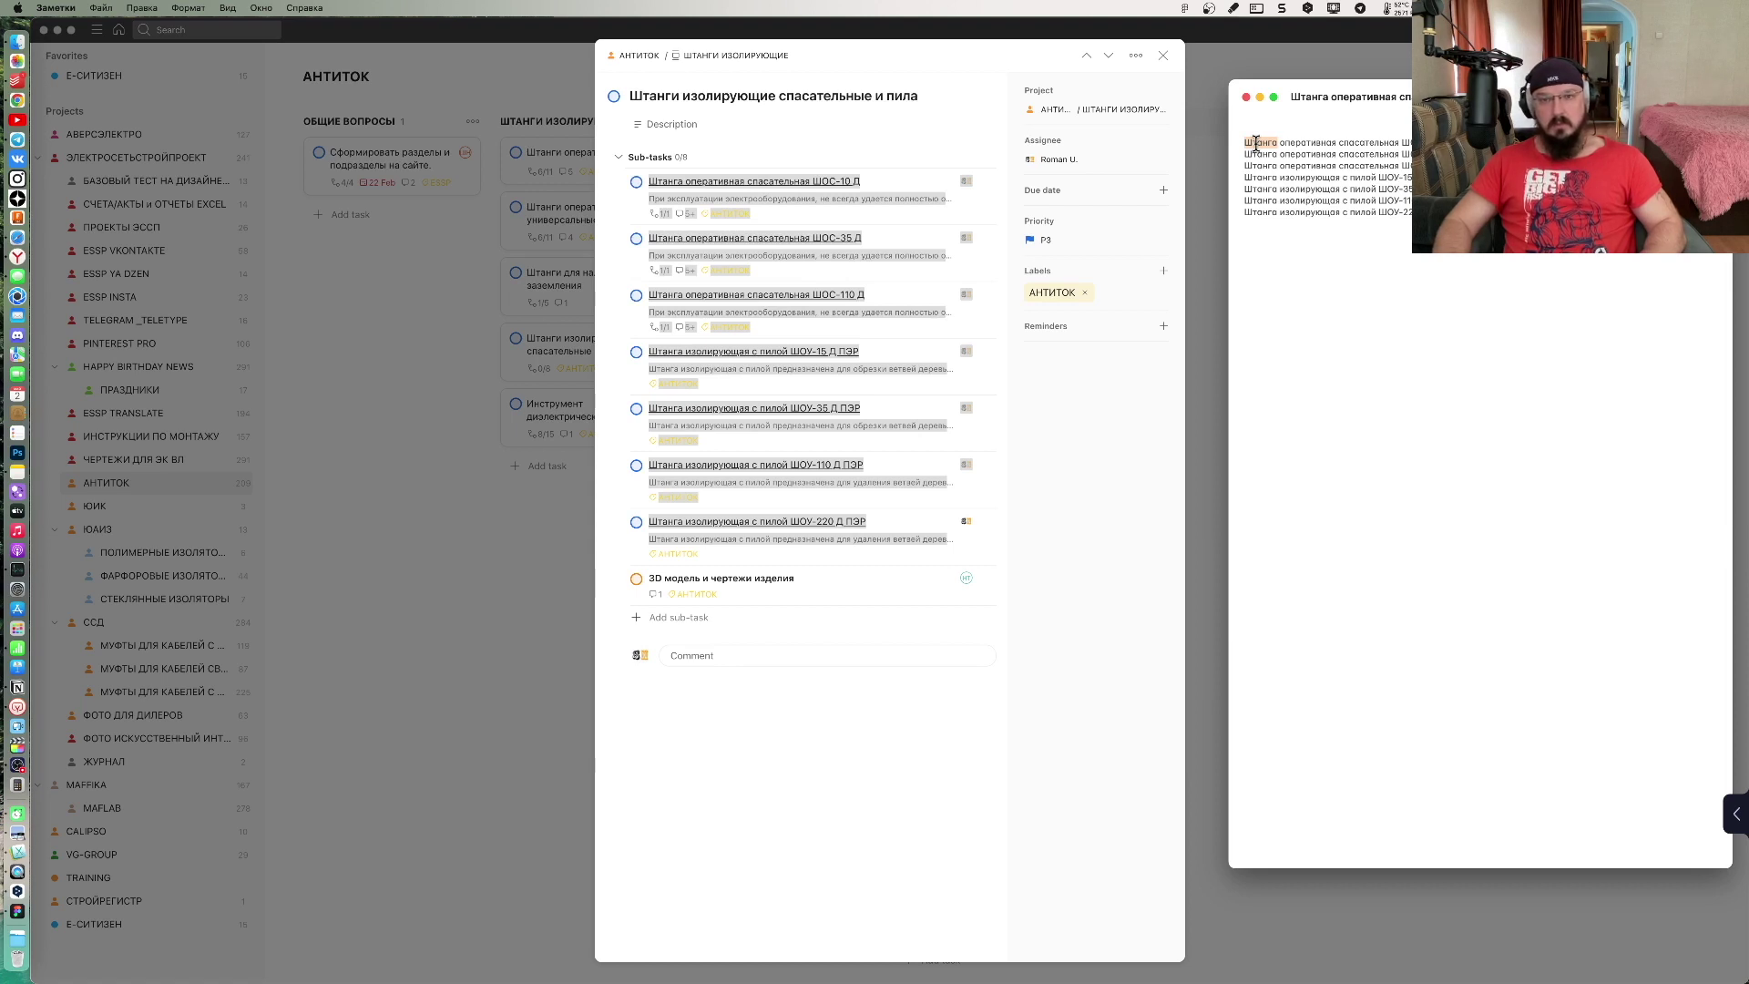
left_click(1376, 231)
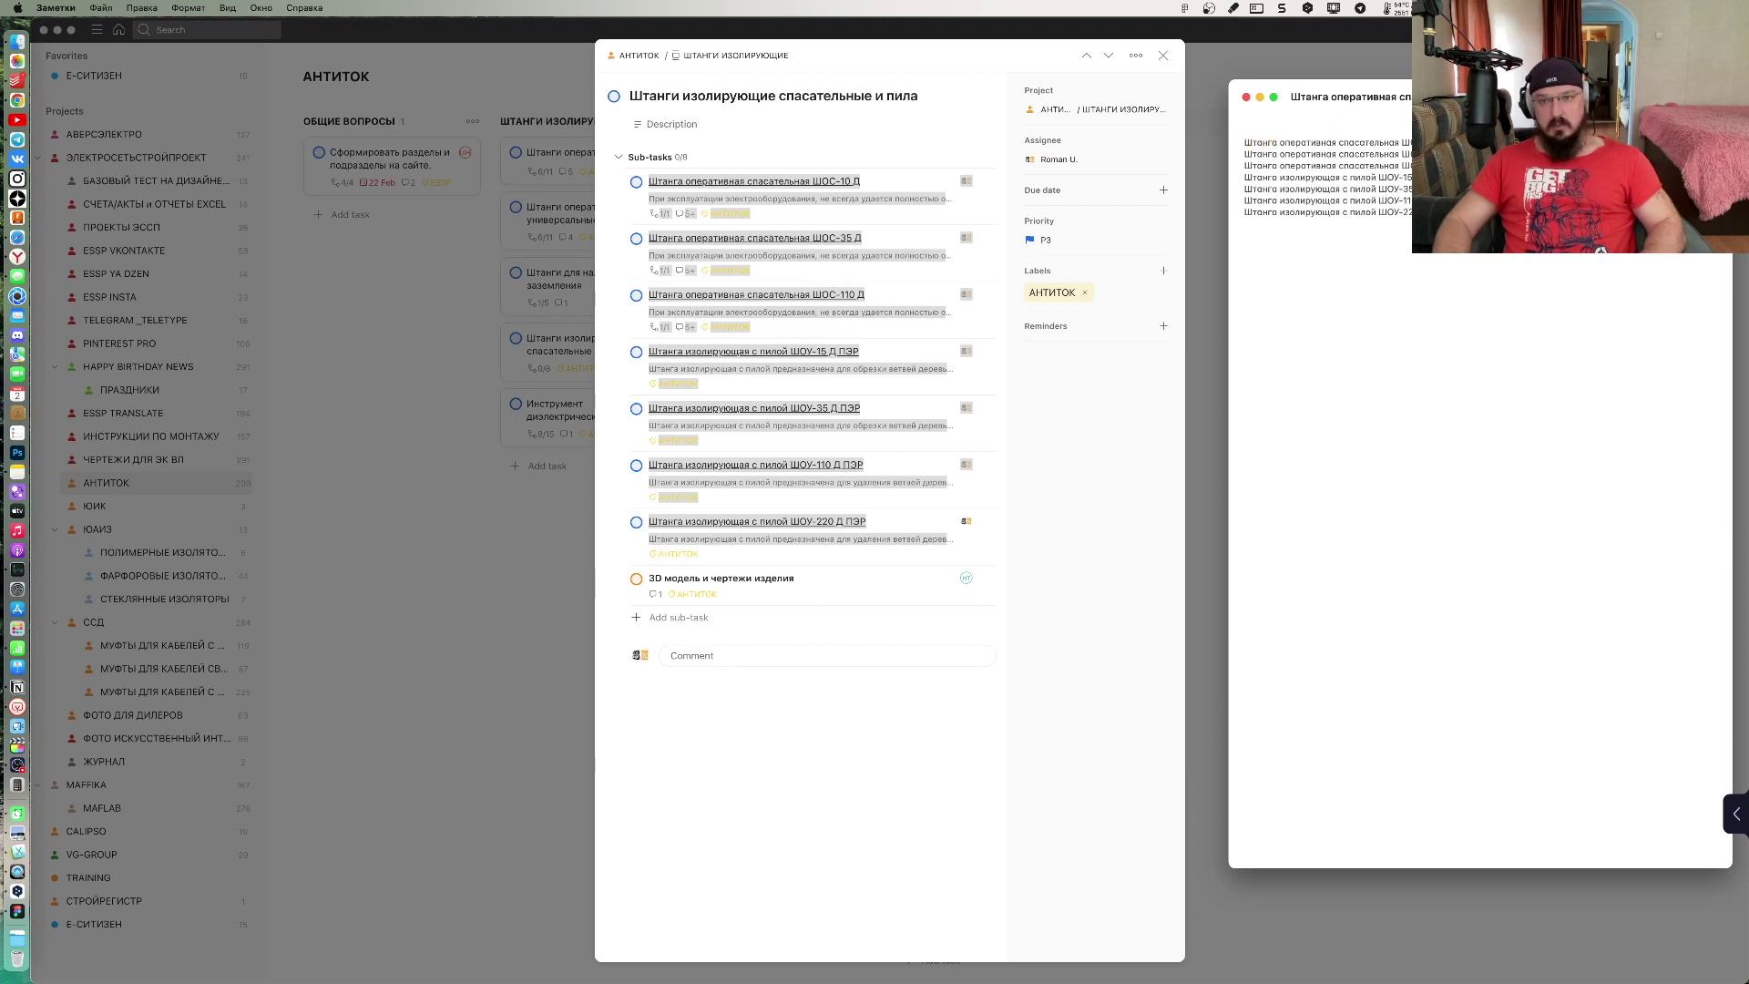
key("super+f")
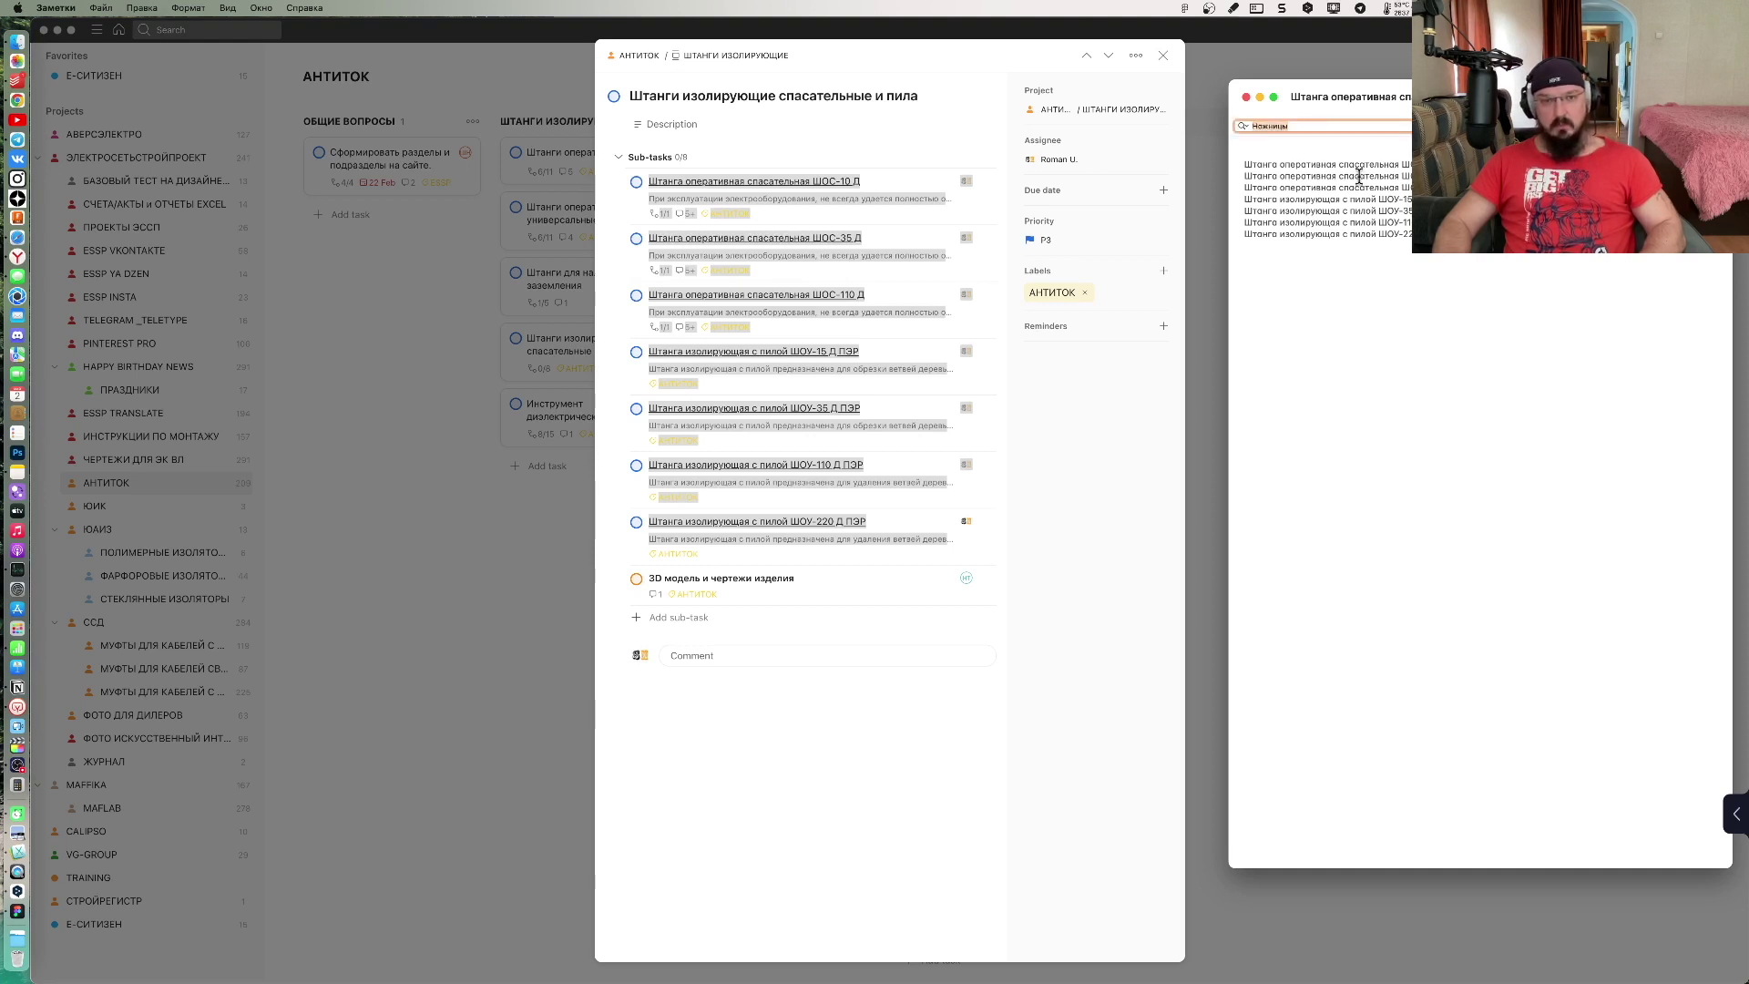
type("Штанга")
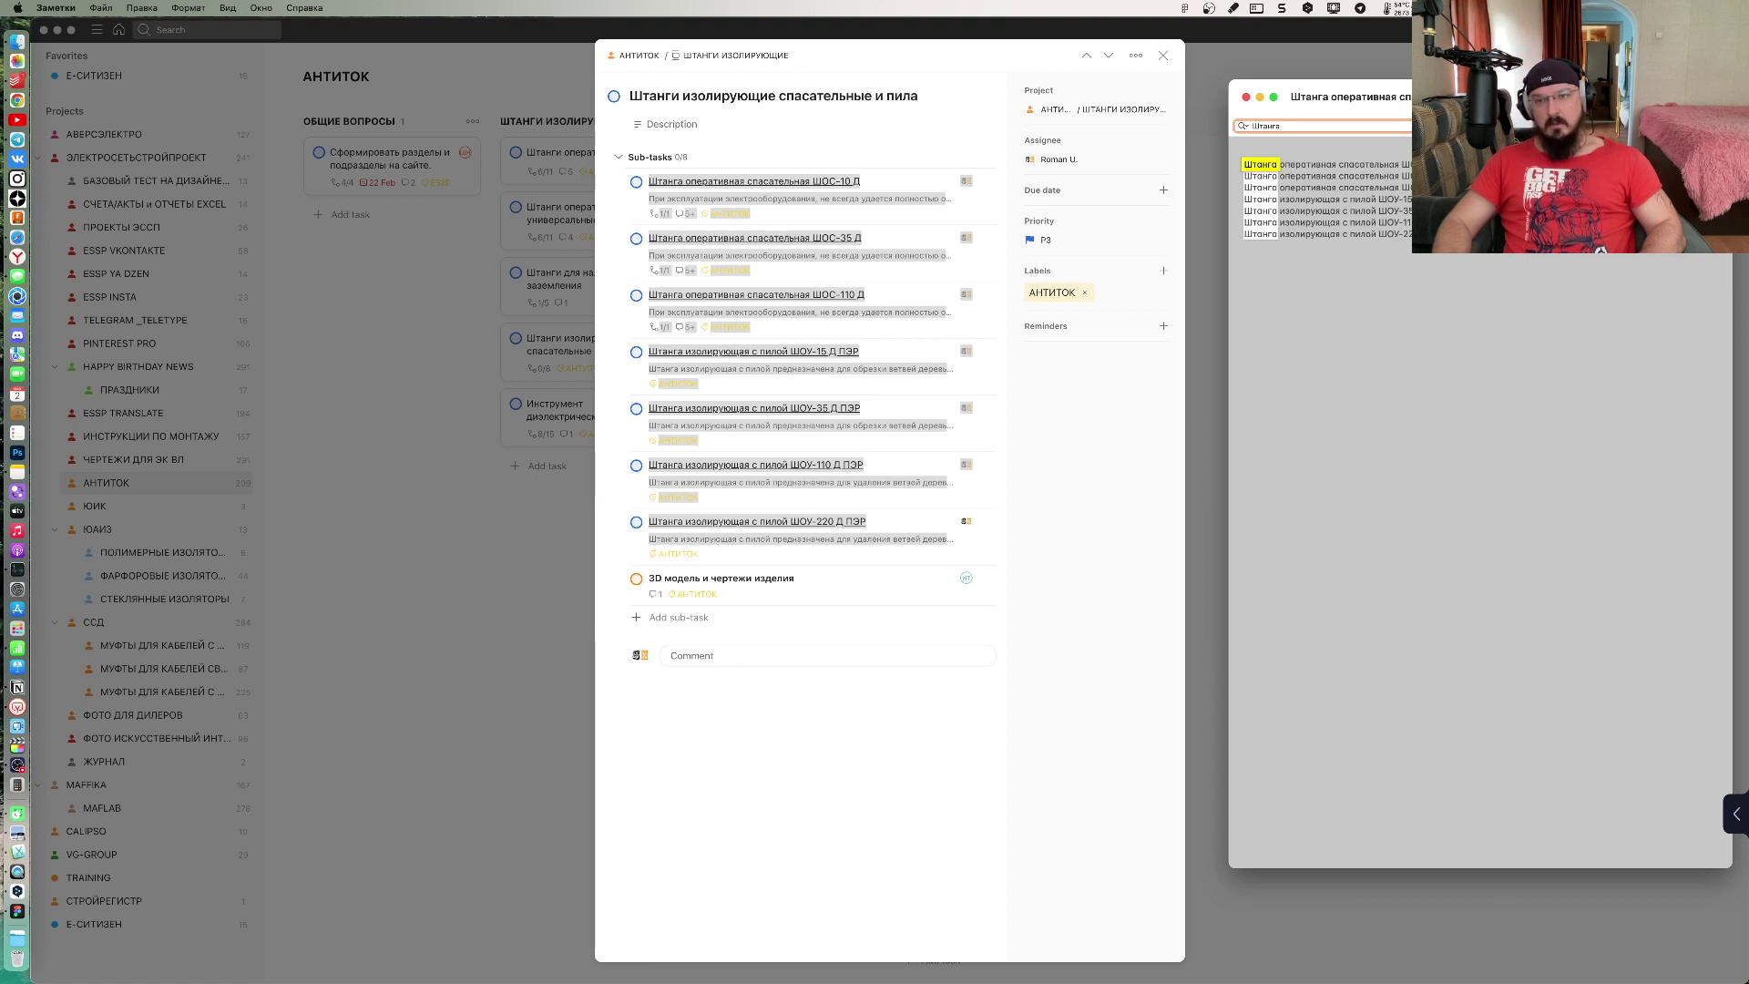
key("alt+super+f")
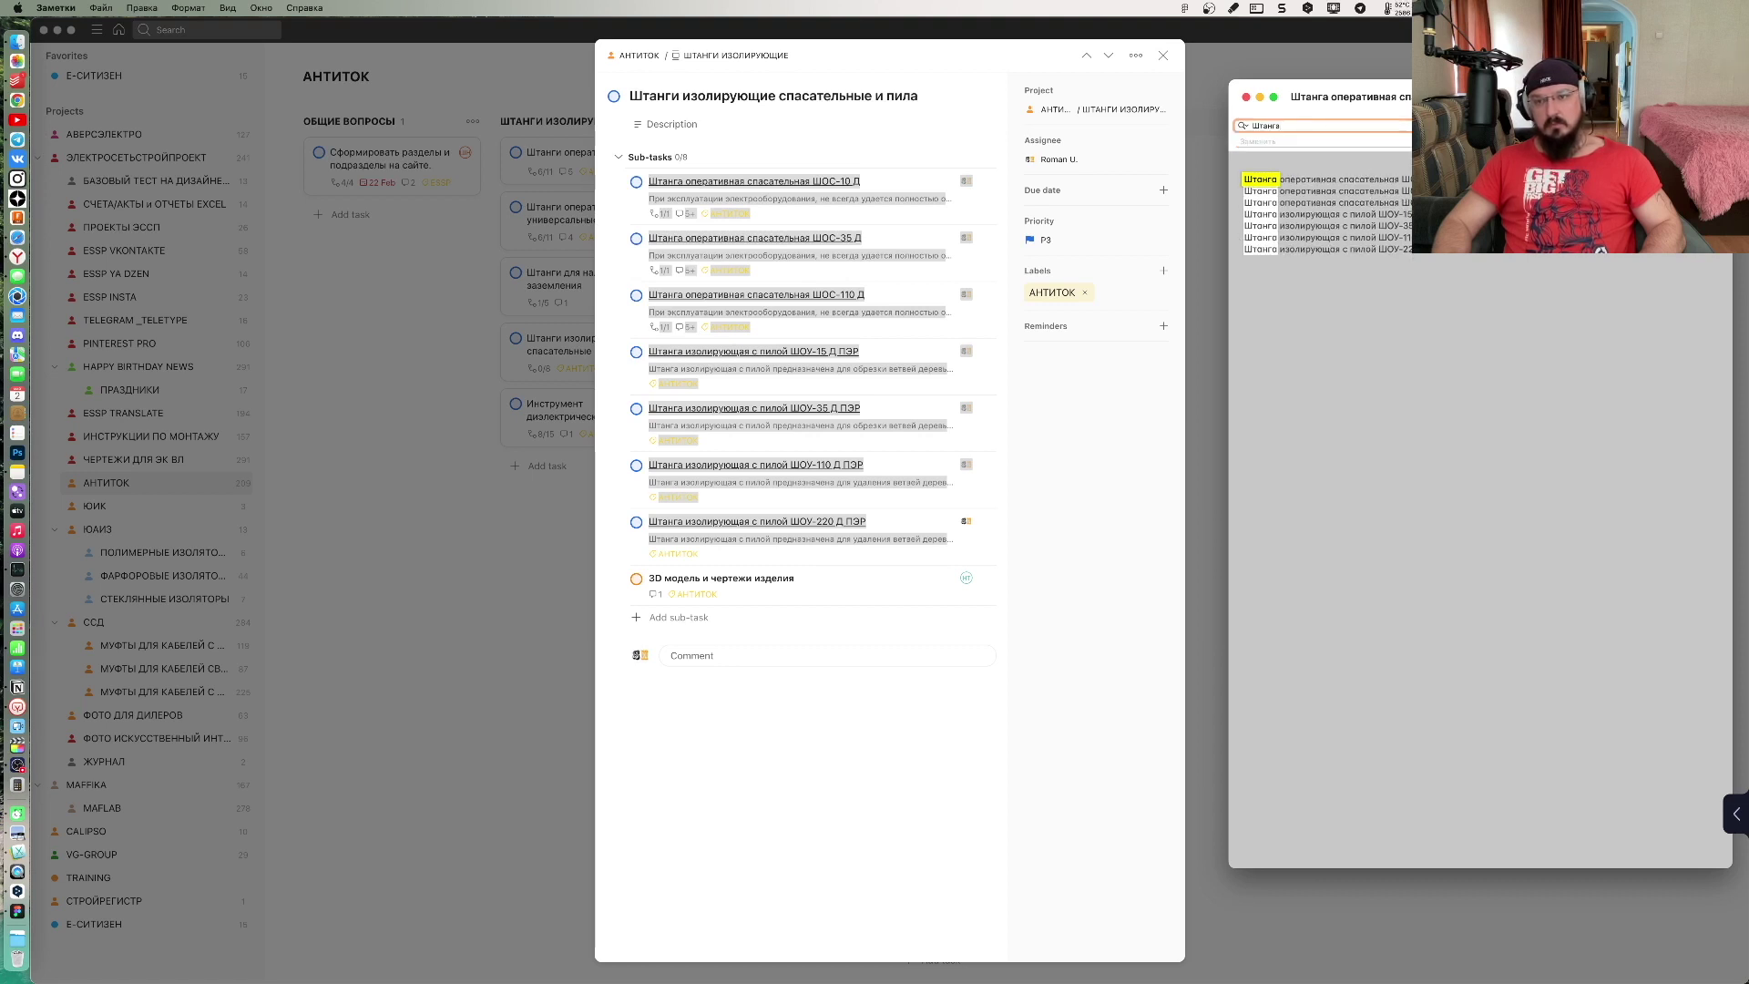
left_click(1384, 141)
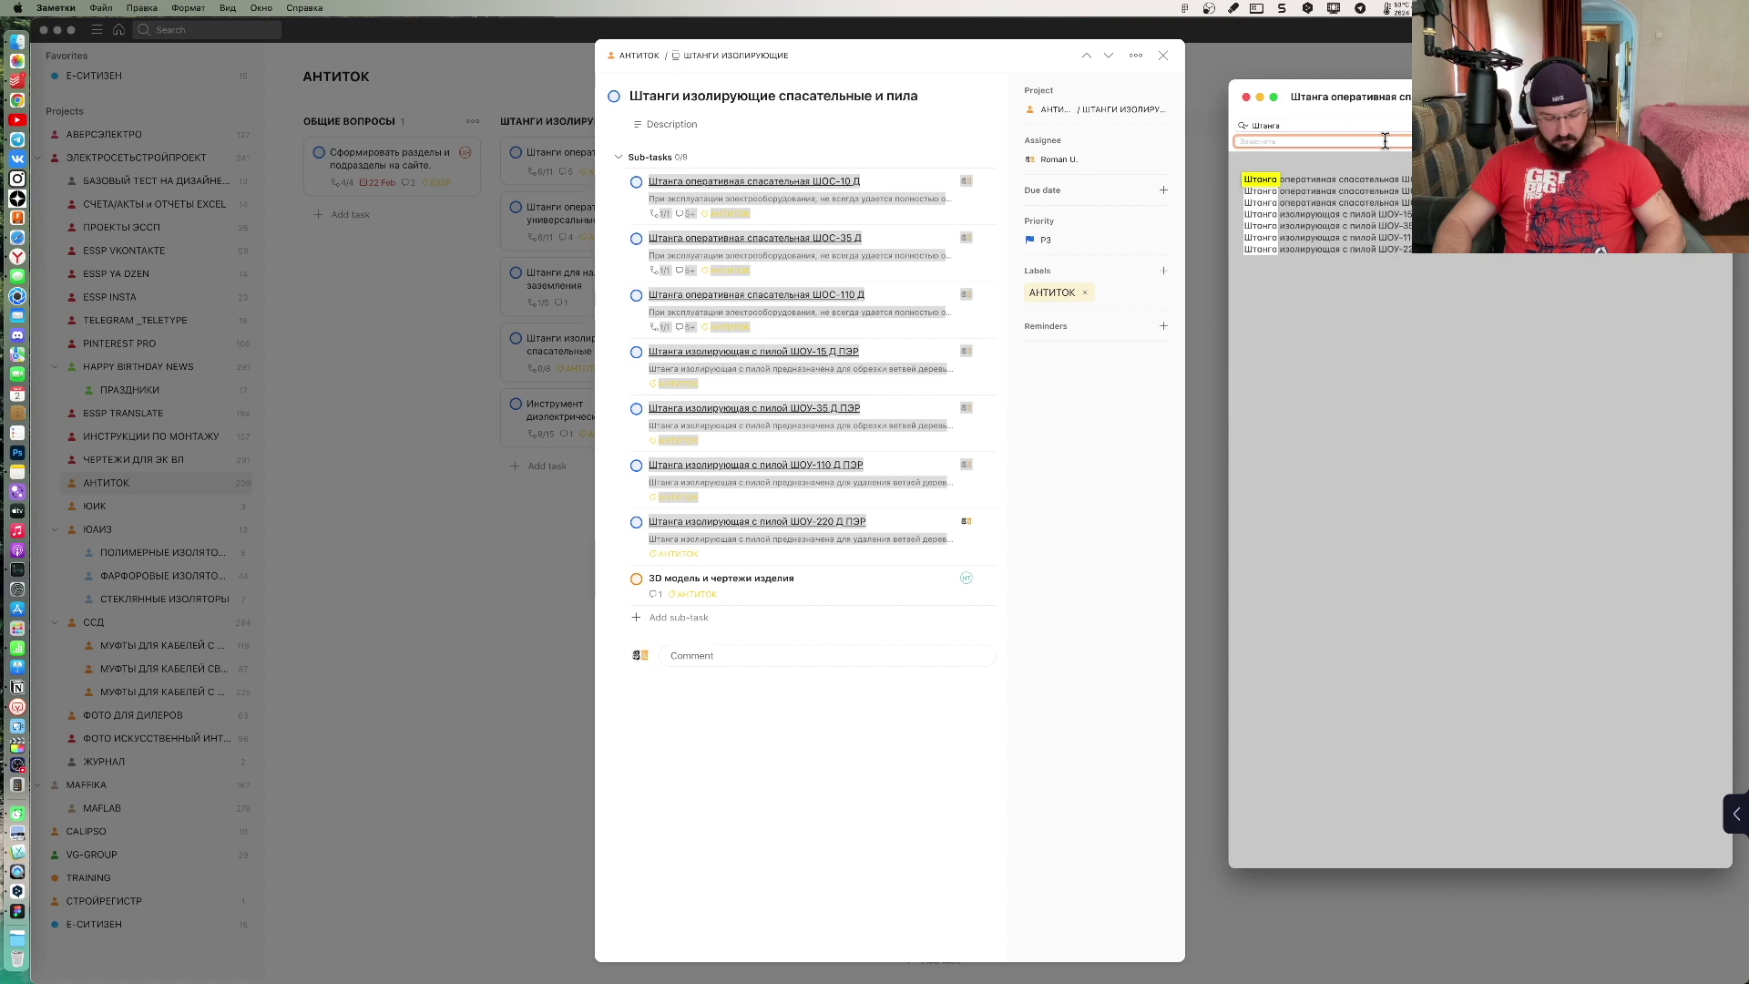
key("shift+super+v")
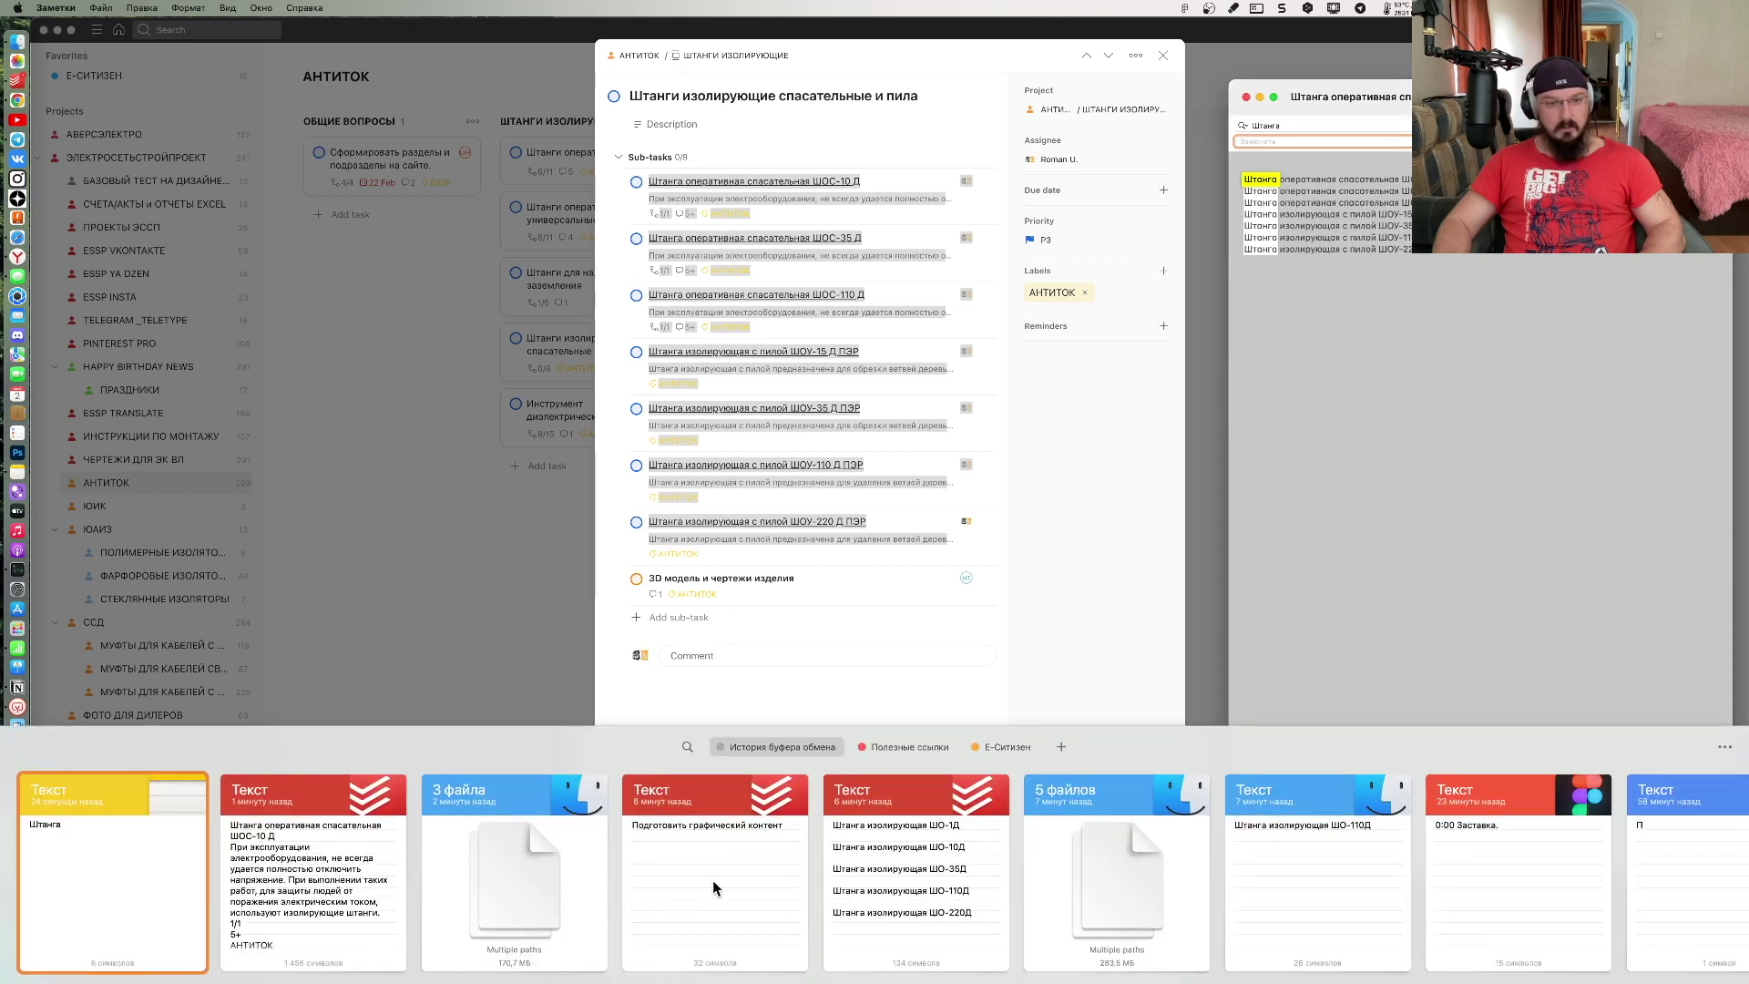
double_click(712, 880)
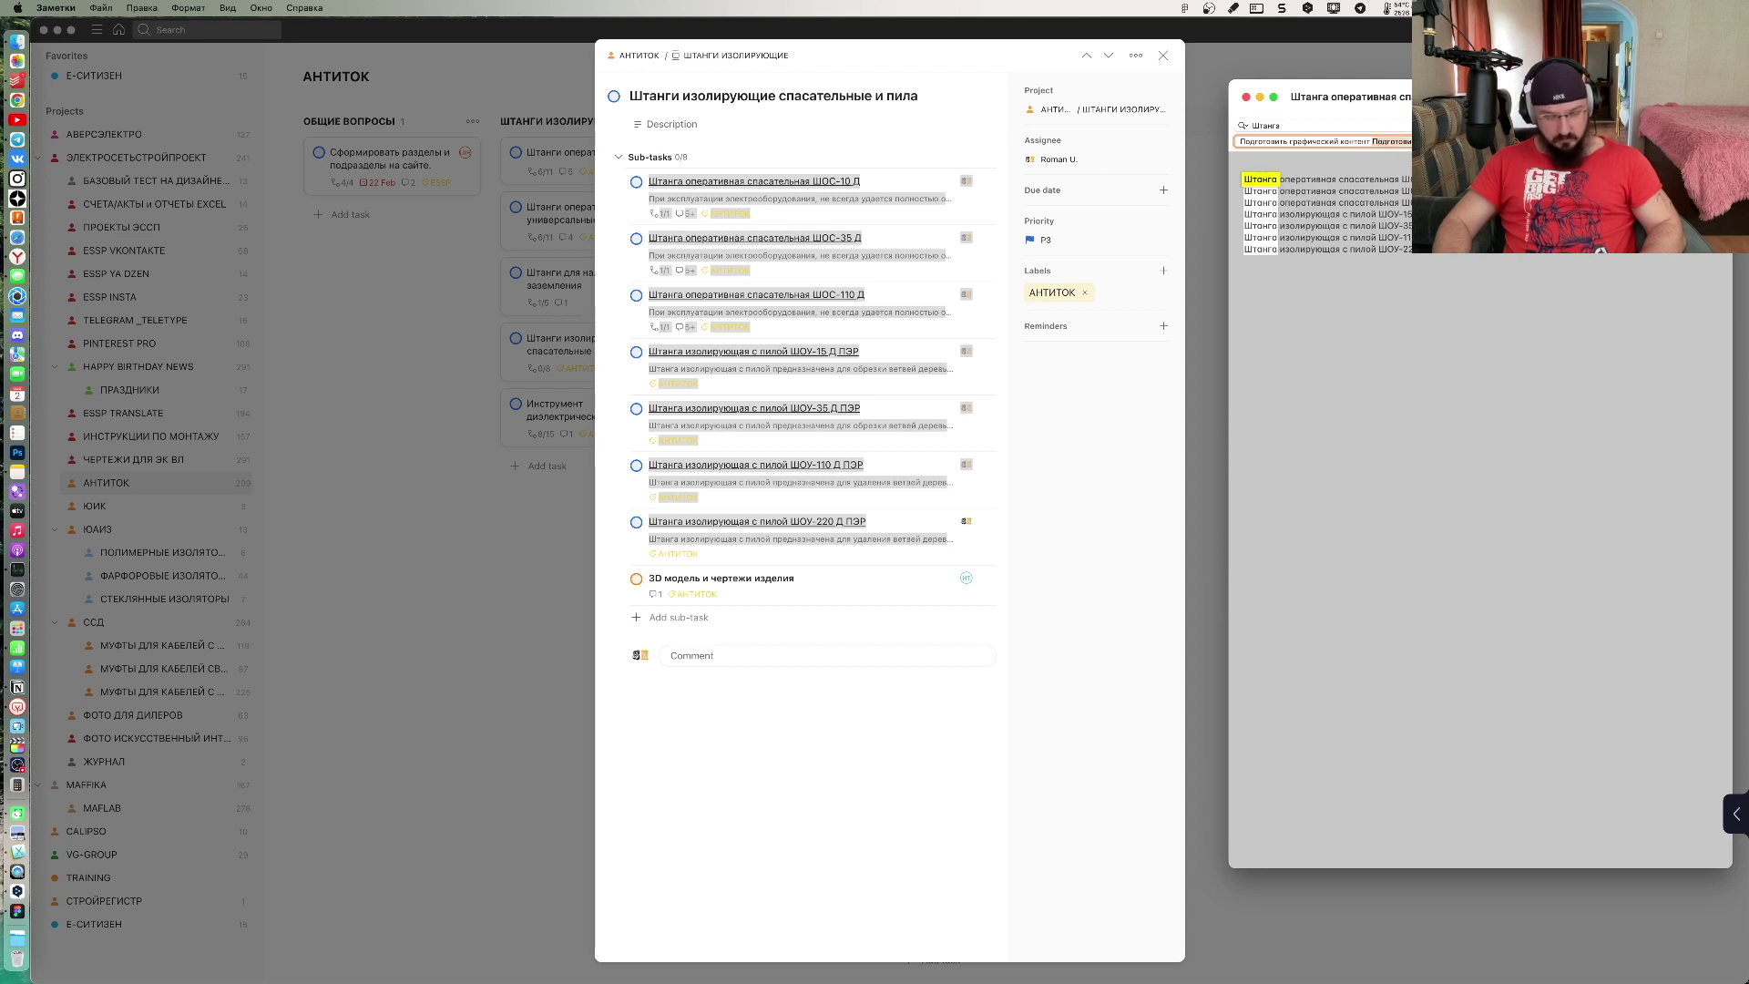
type("Штанга")
double_click(347, 857)
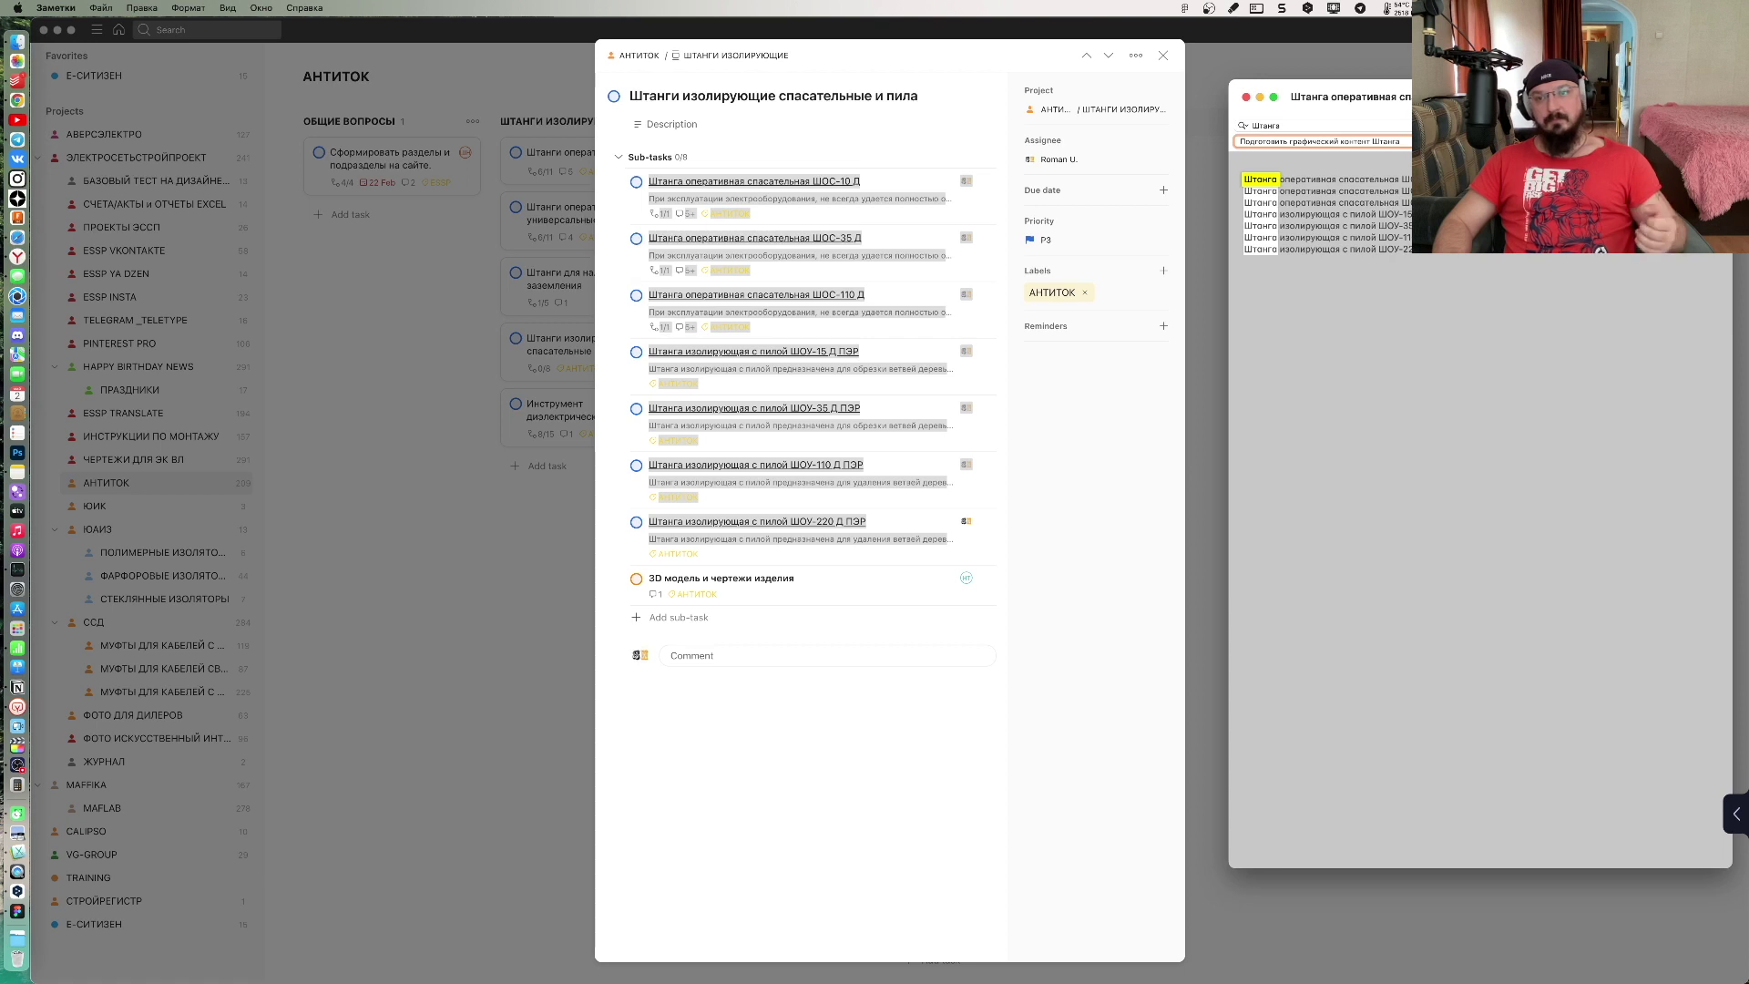
key("Return")
Step: Select all seven renamed lines and return to Todoist
left_click(1454, 365)
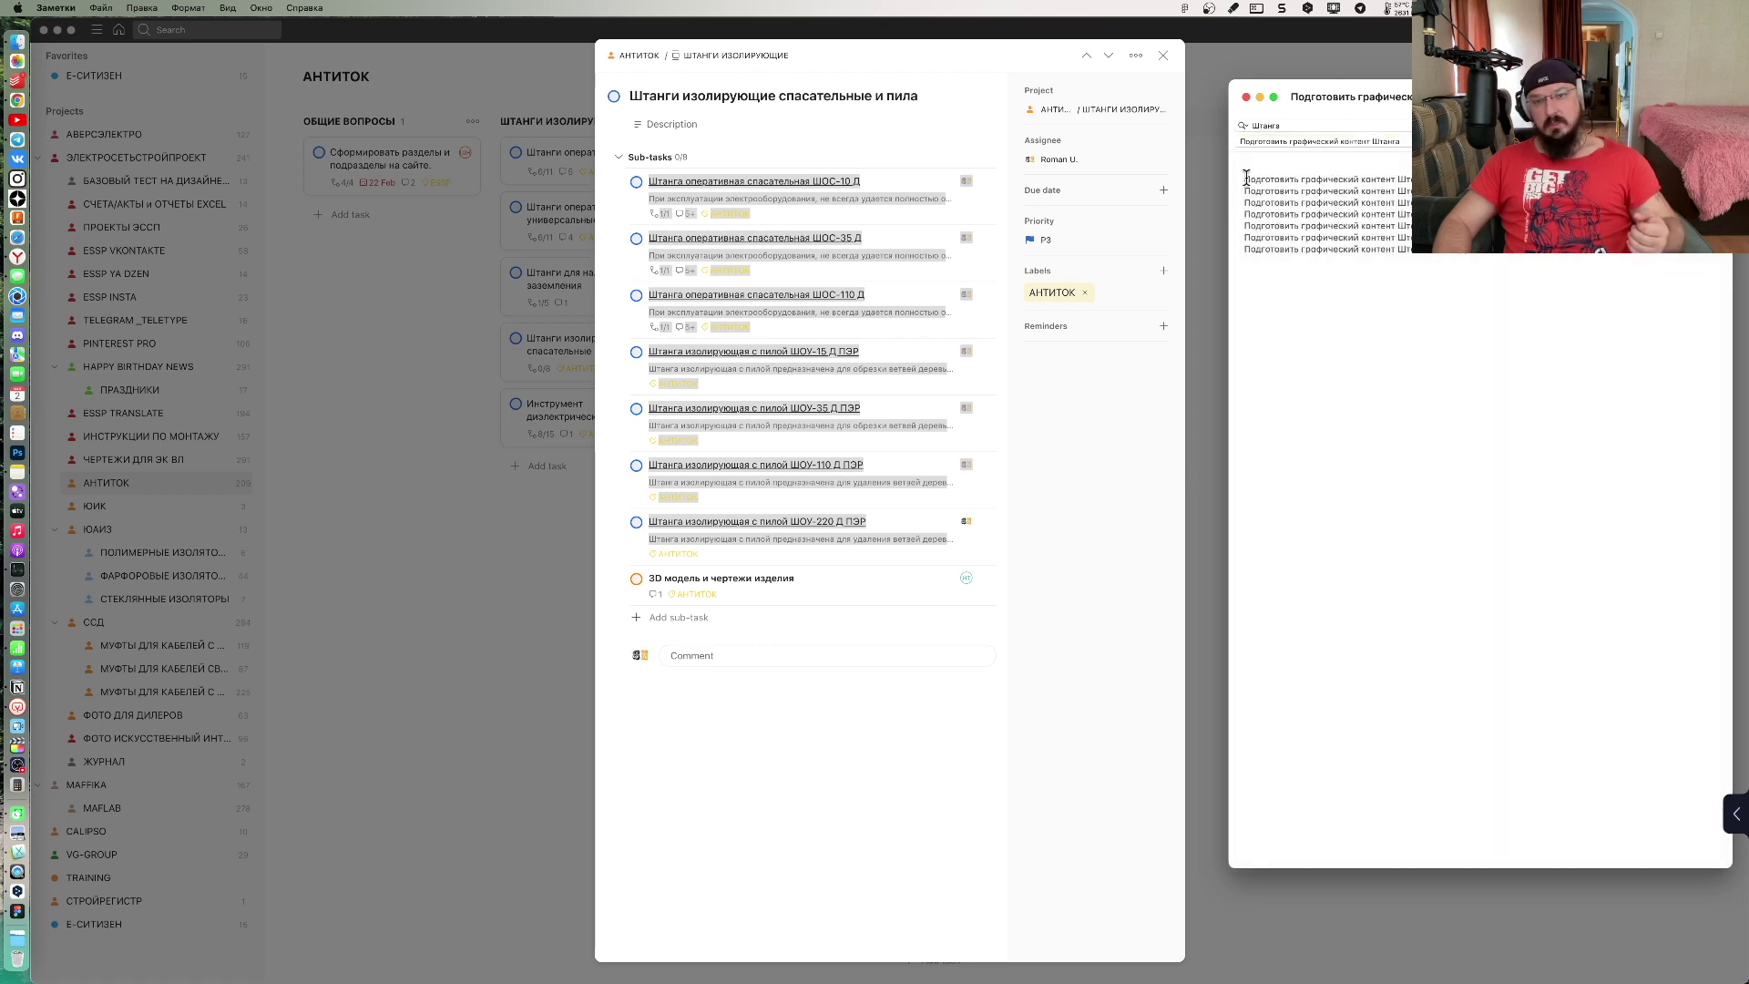
left_click_drag(1242, 177, 1244, 246)
left_click_drag(1612, 248, 1618, 262)
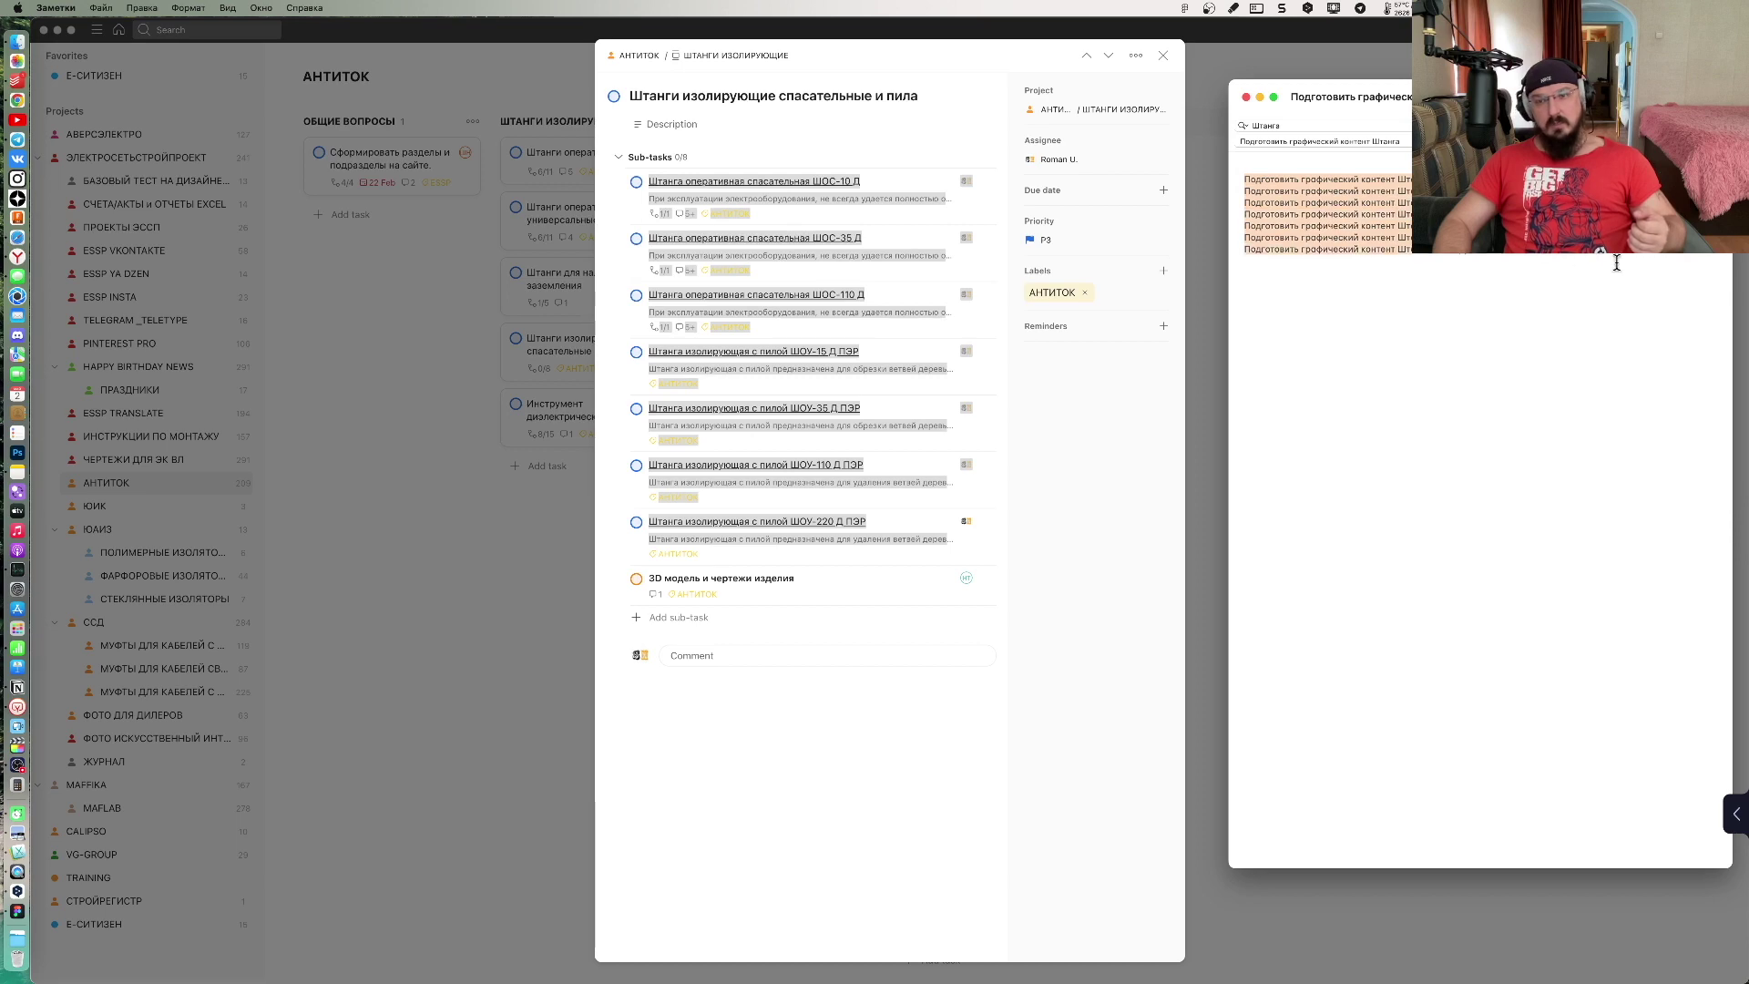
left_click(761, 654)
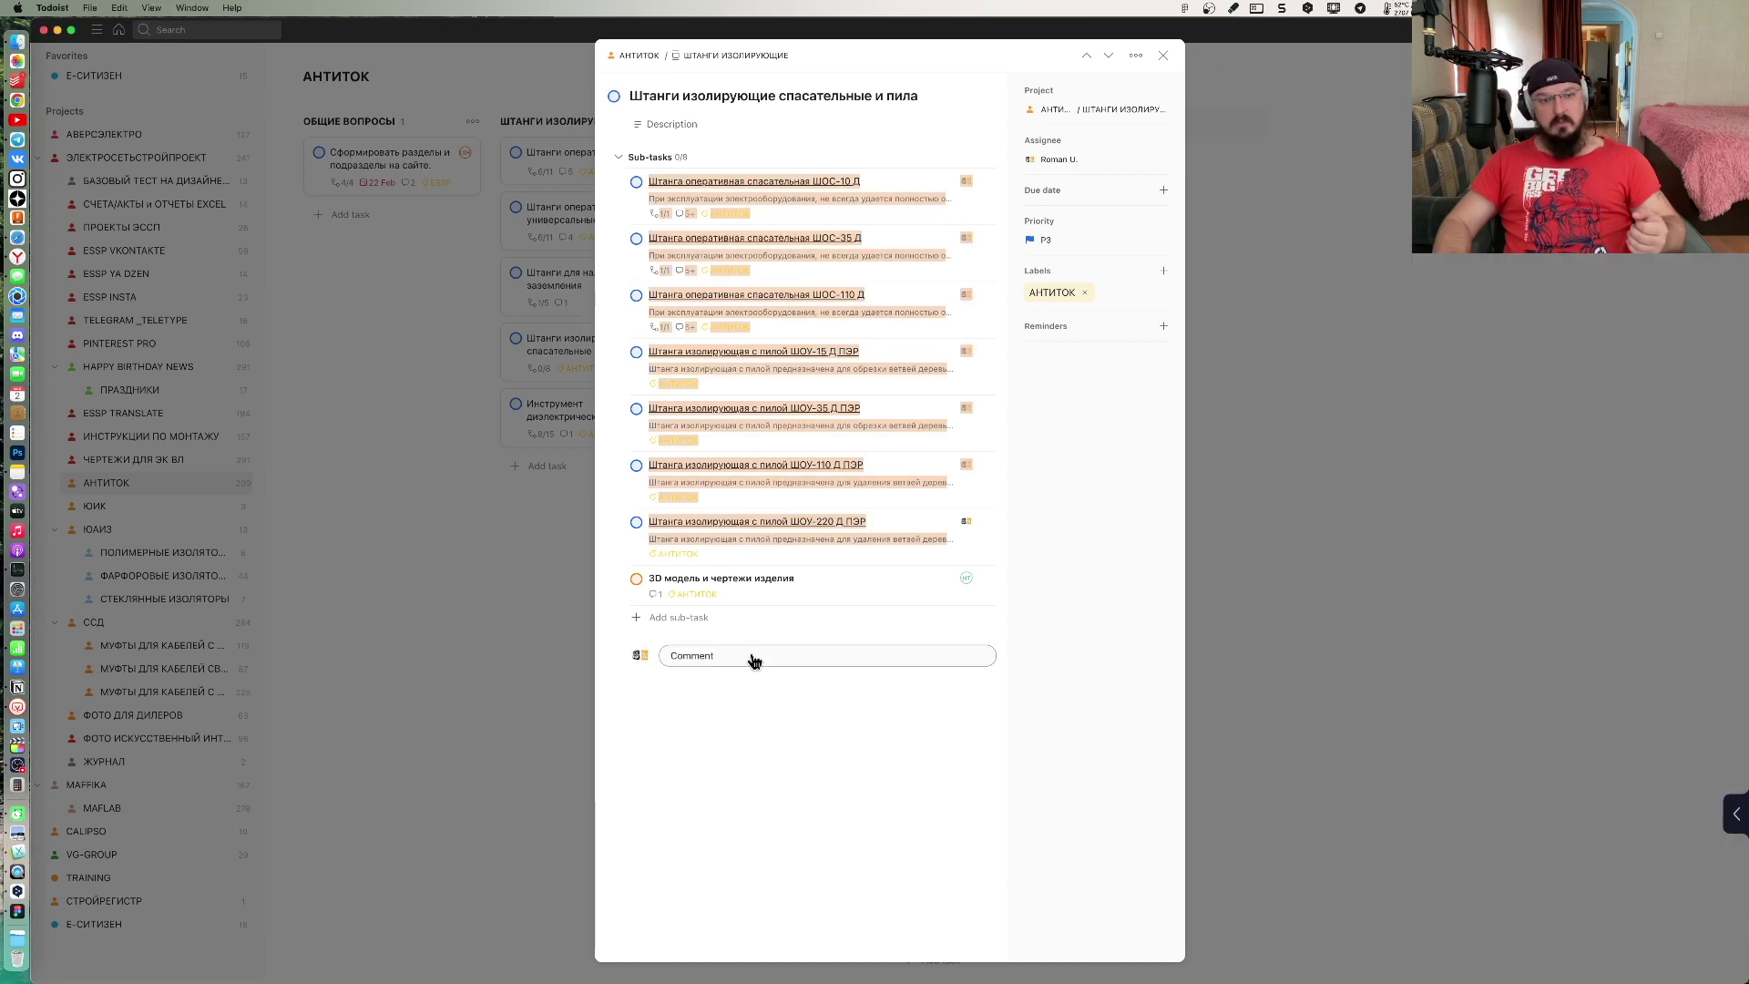
Step: Paste the seven lines as new Подготовить графический контент sub-tasks, ШОС-10 Д through ШОУ-220 Д ПЭР
left_click(703, 622)
key("super+v")
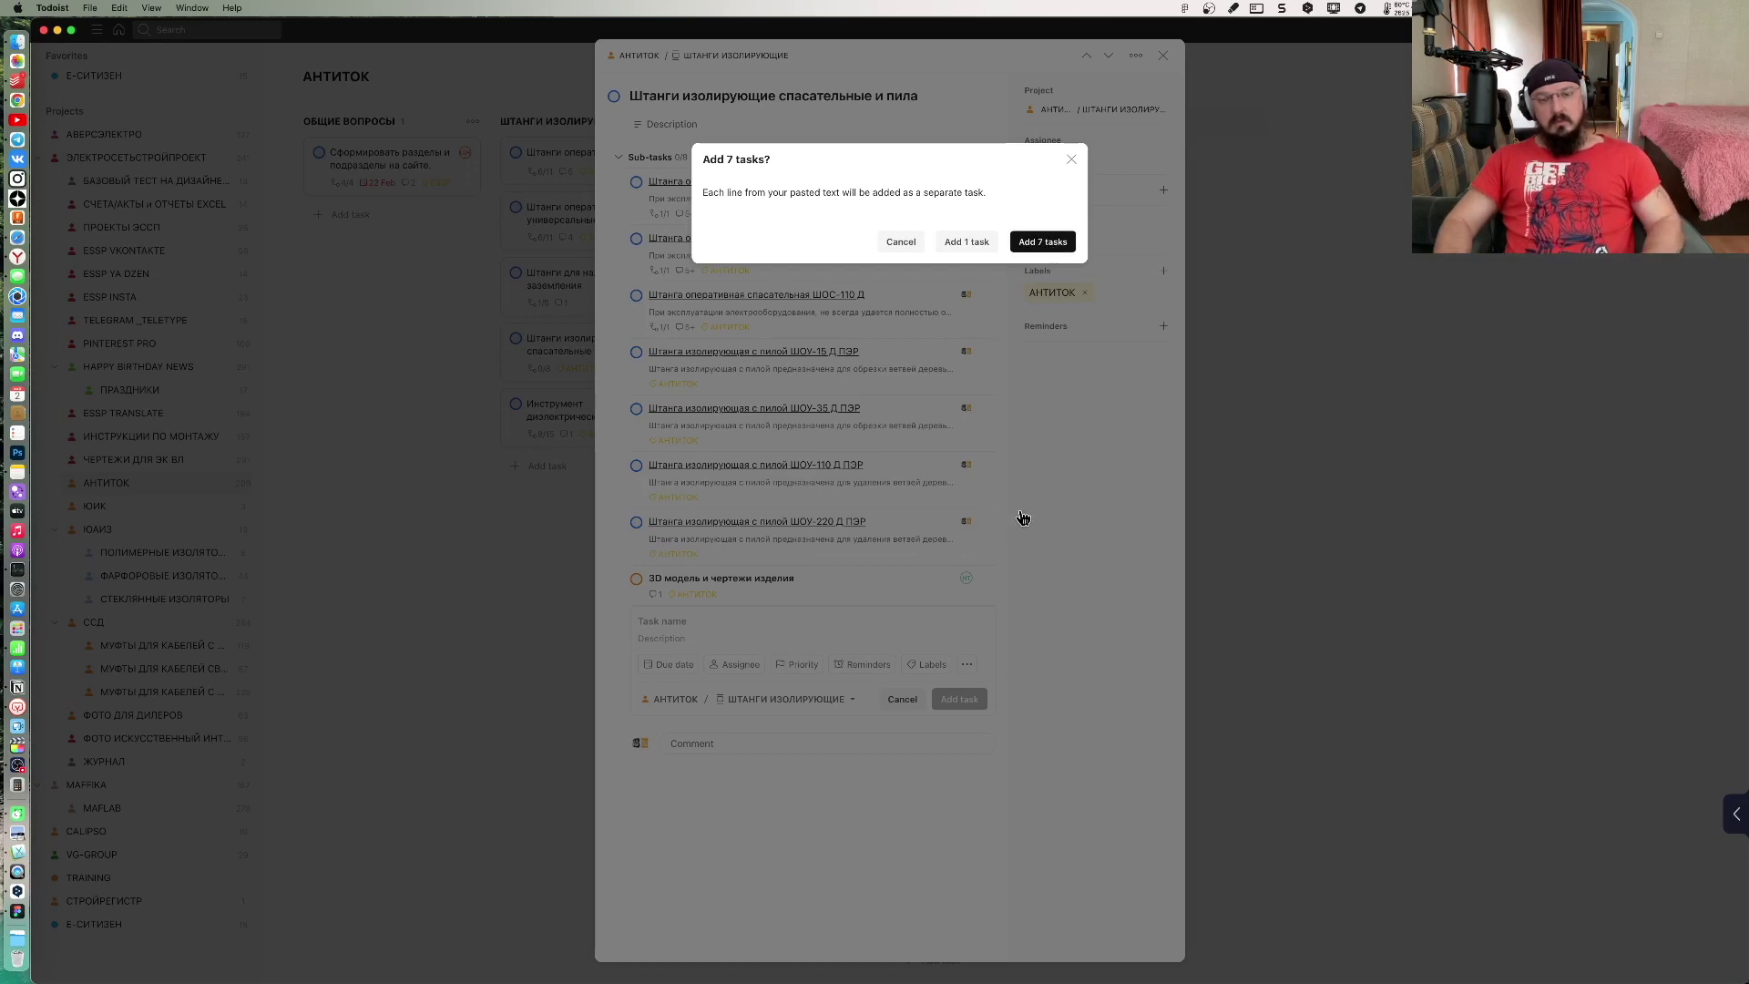
left_click(1039, 242)
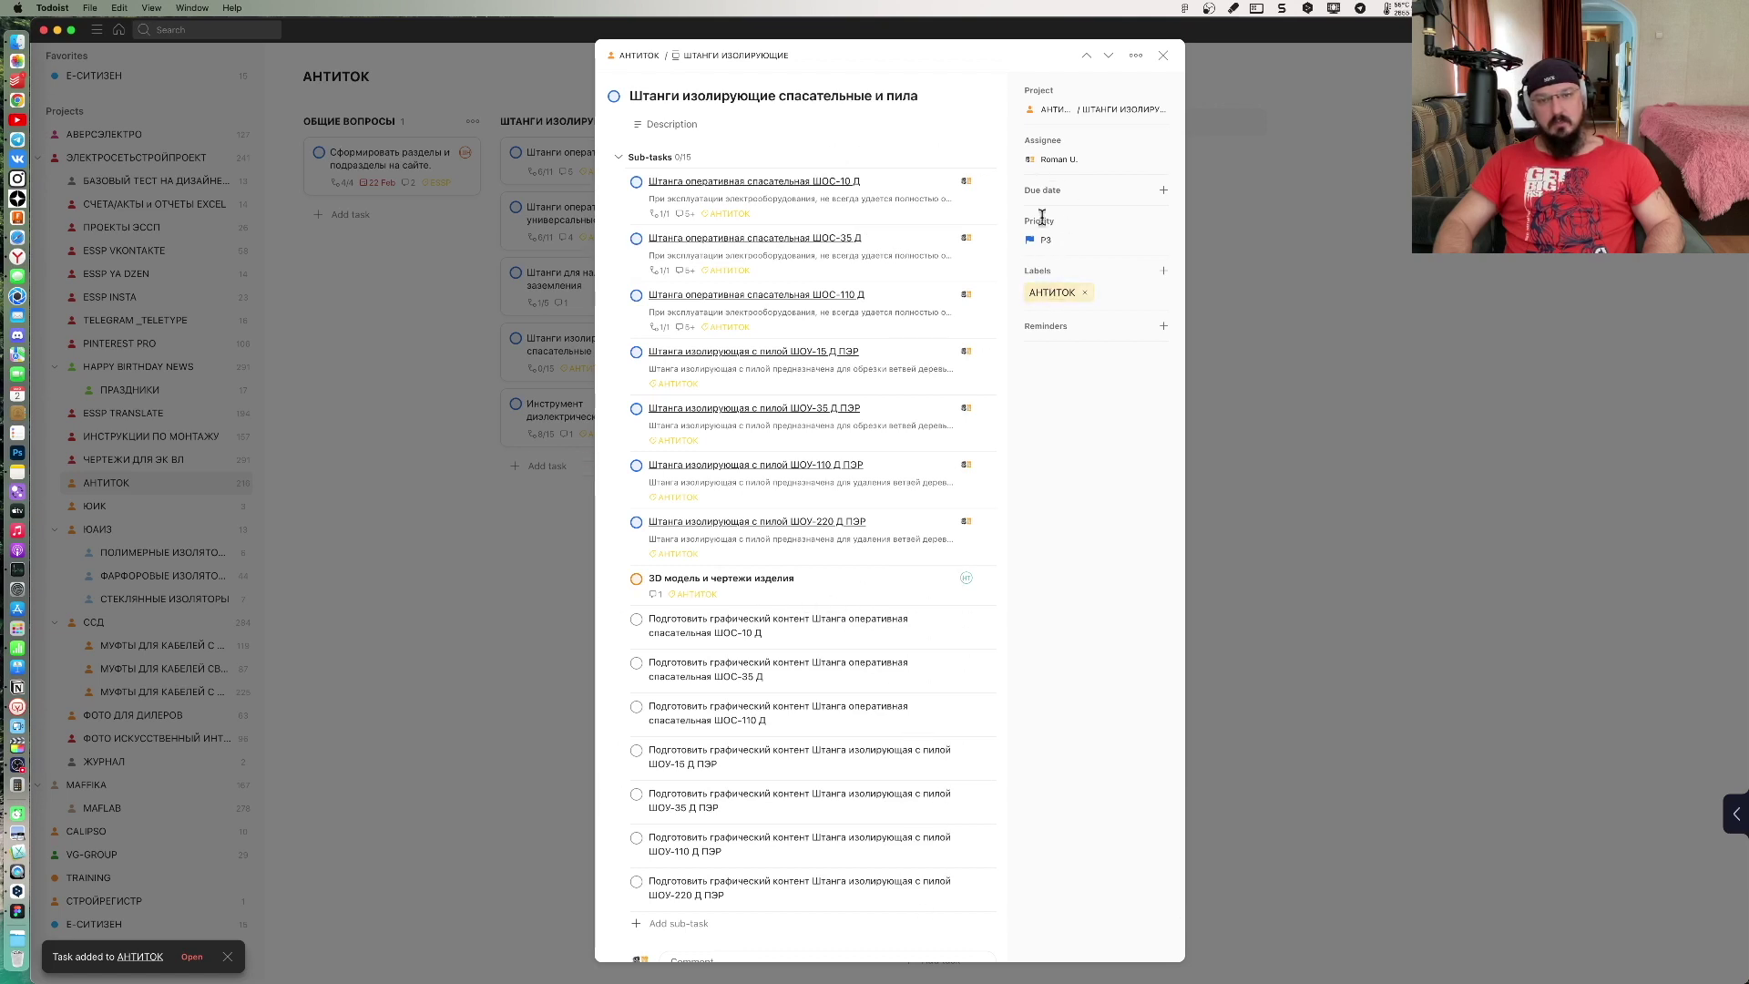
Step: Use Task Helper to apply the parent's attributes, including the АНТИТОК label, to all sub-tasks
left_click(1137, 58)
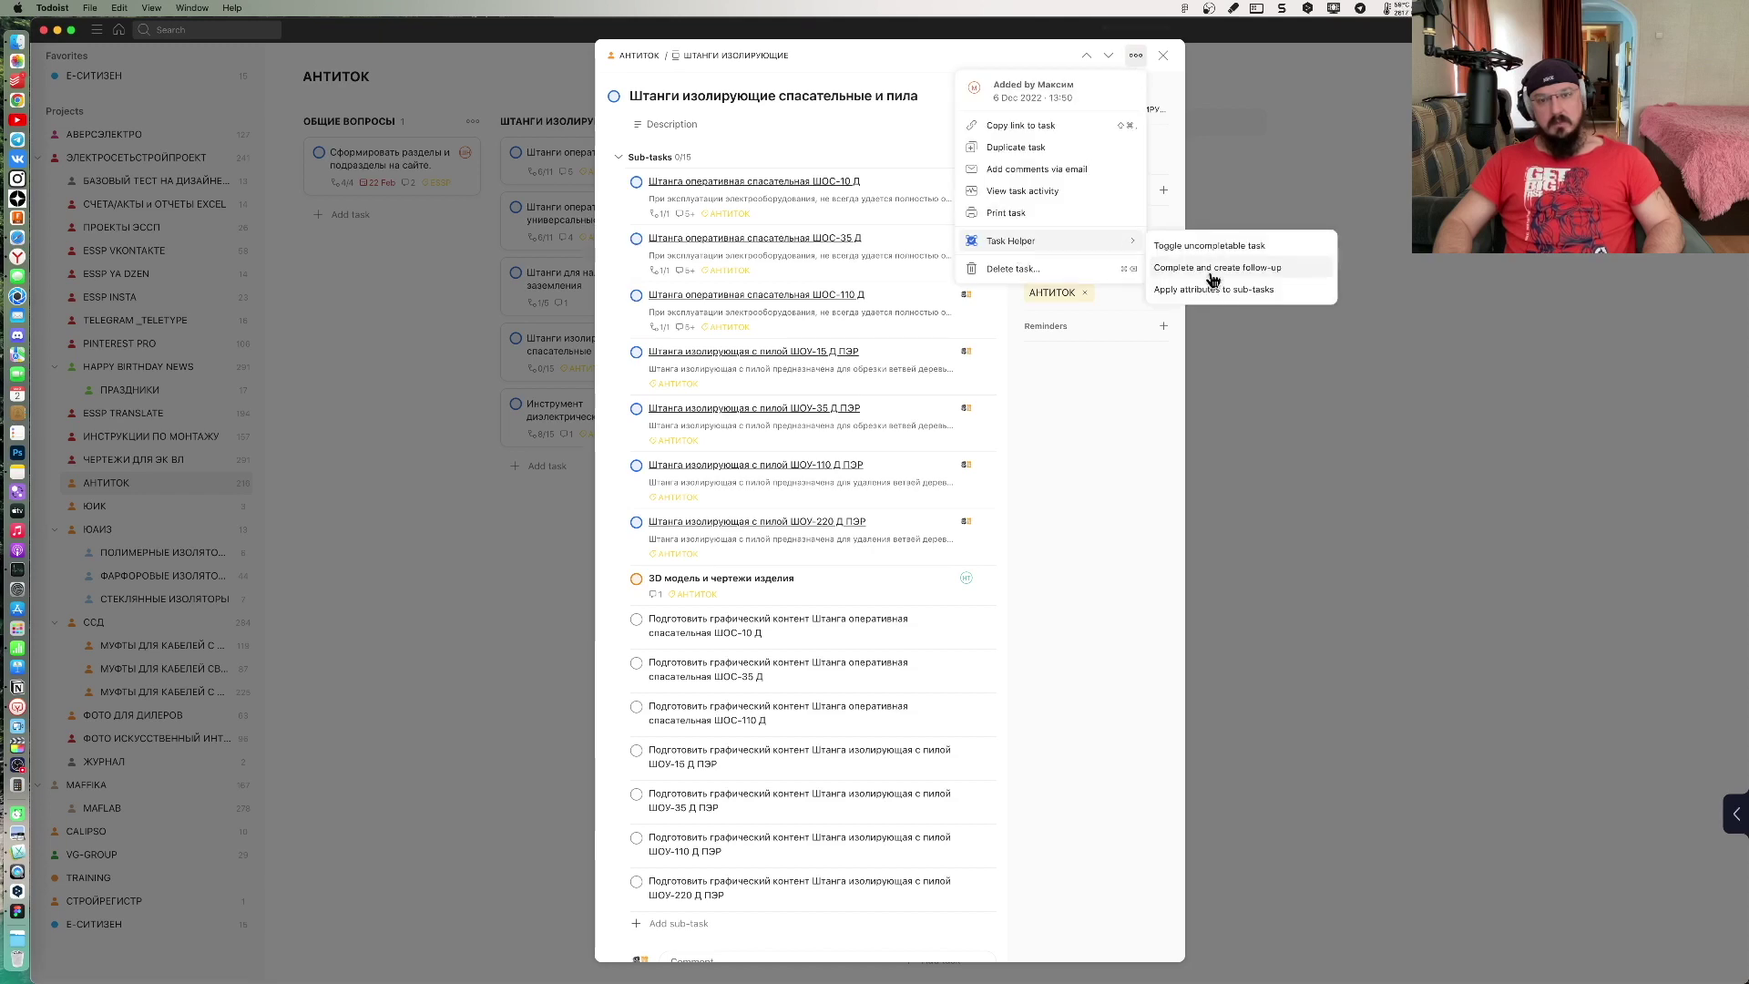
left_click(1204, 286)
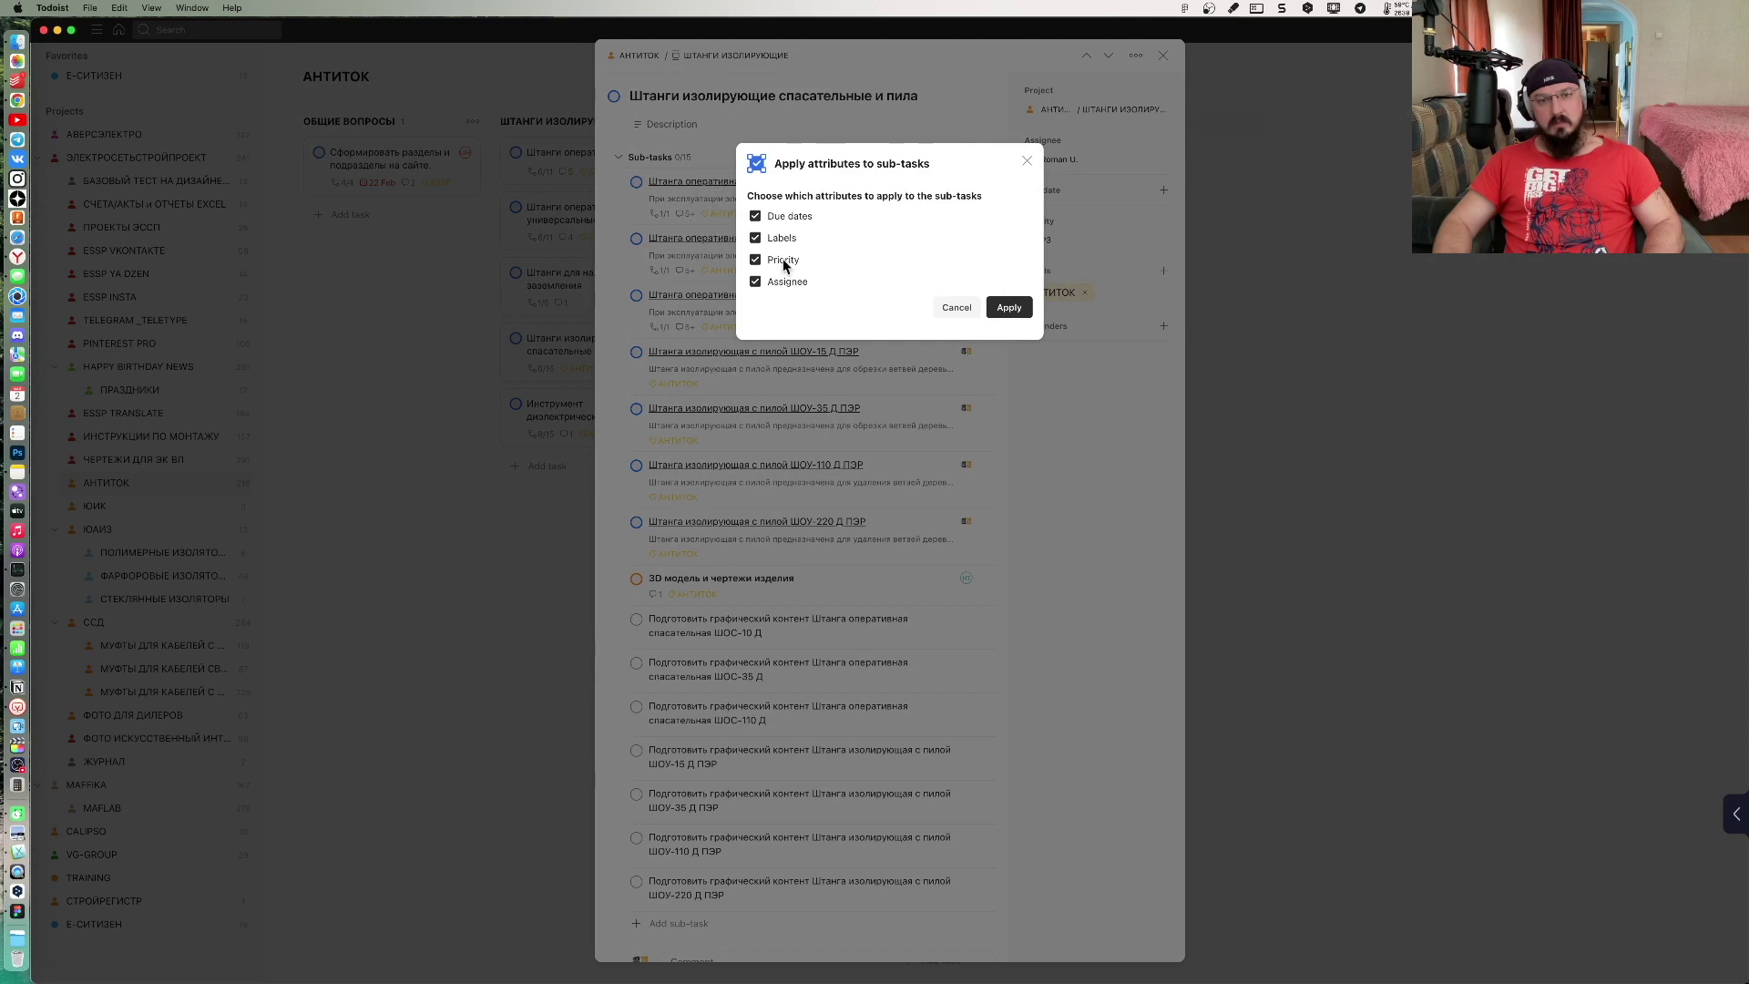
left_click(1006, 309)
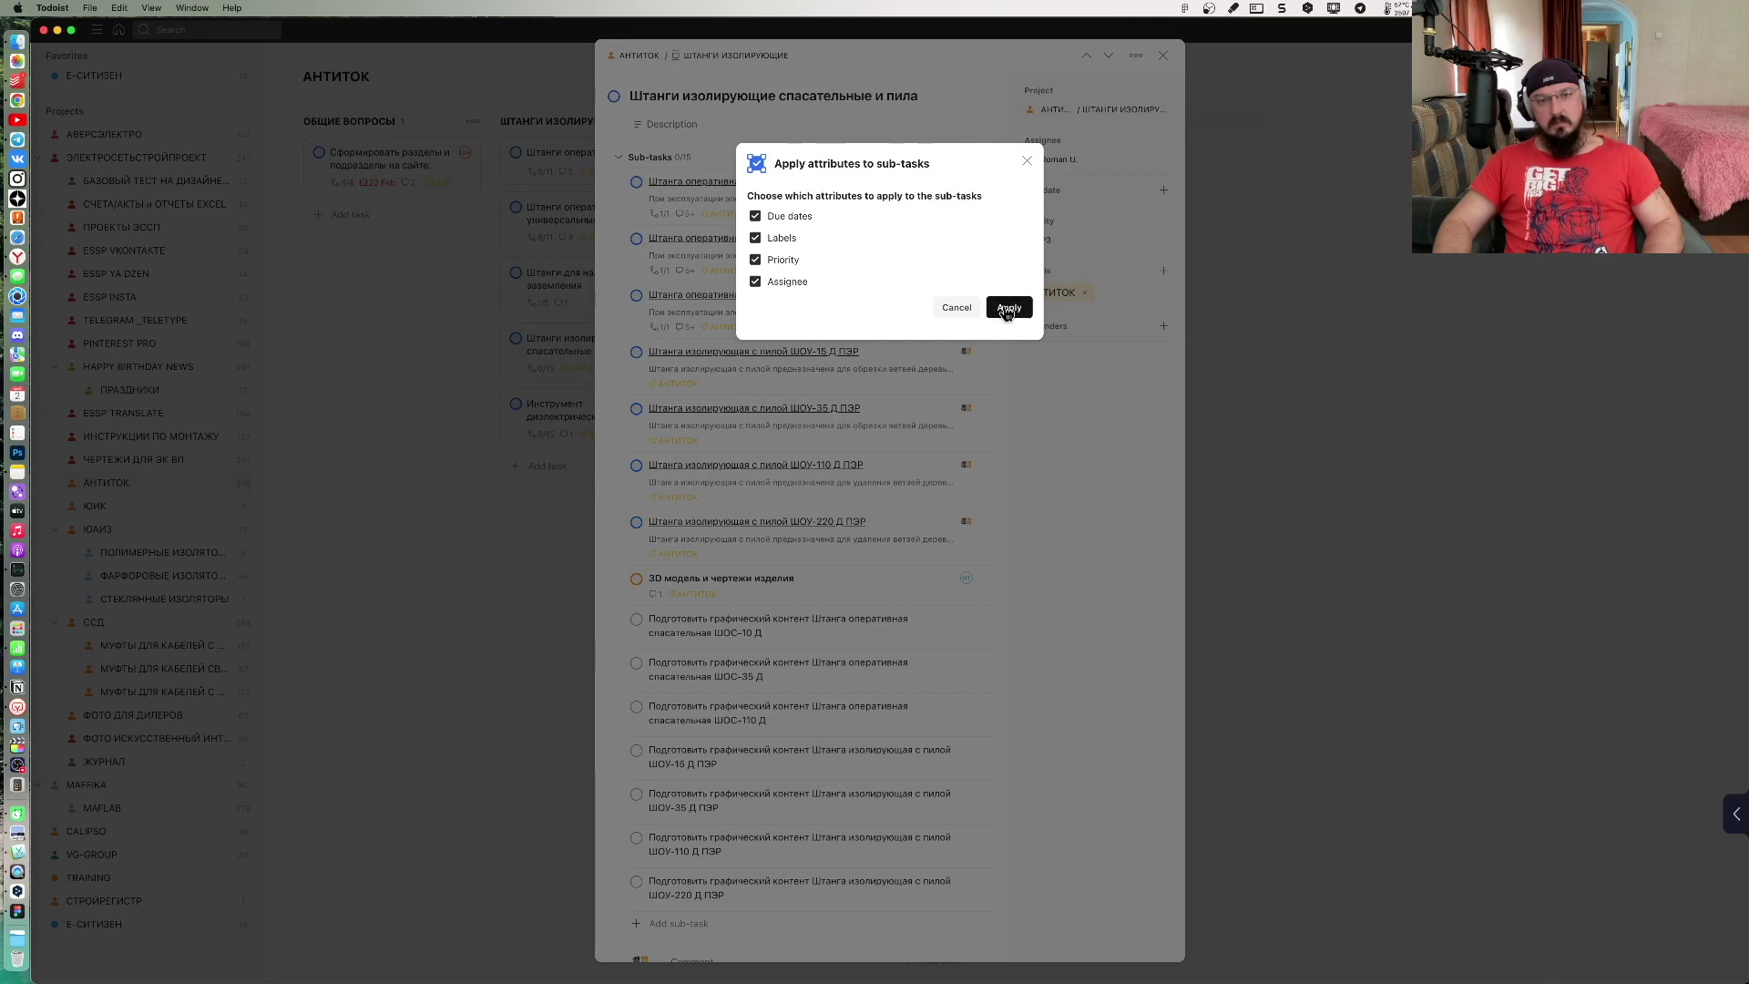
left_click(1005, 310)
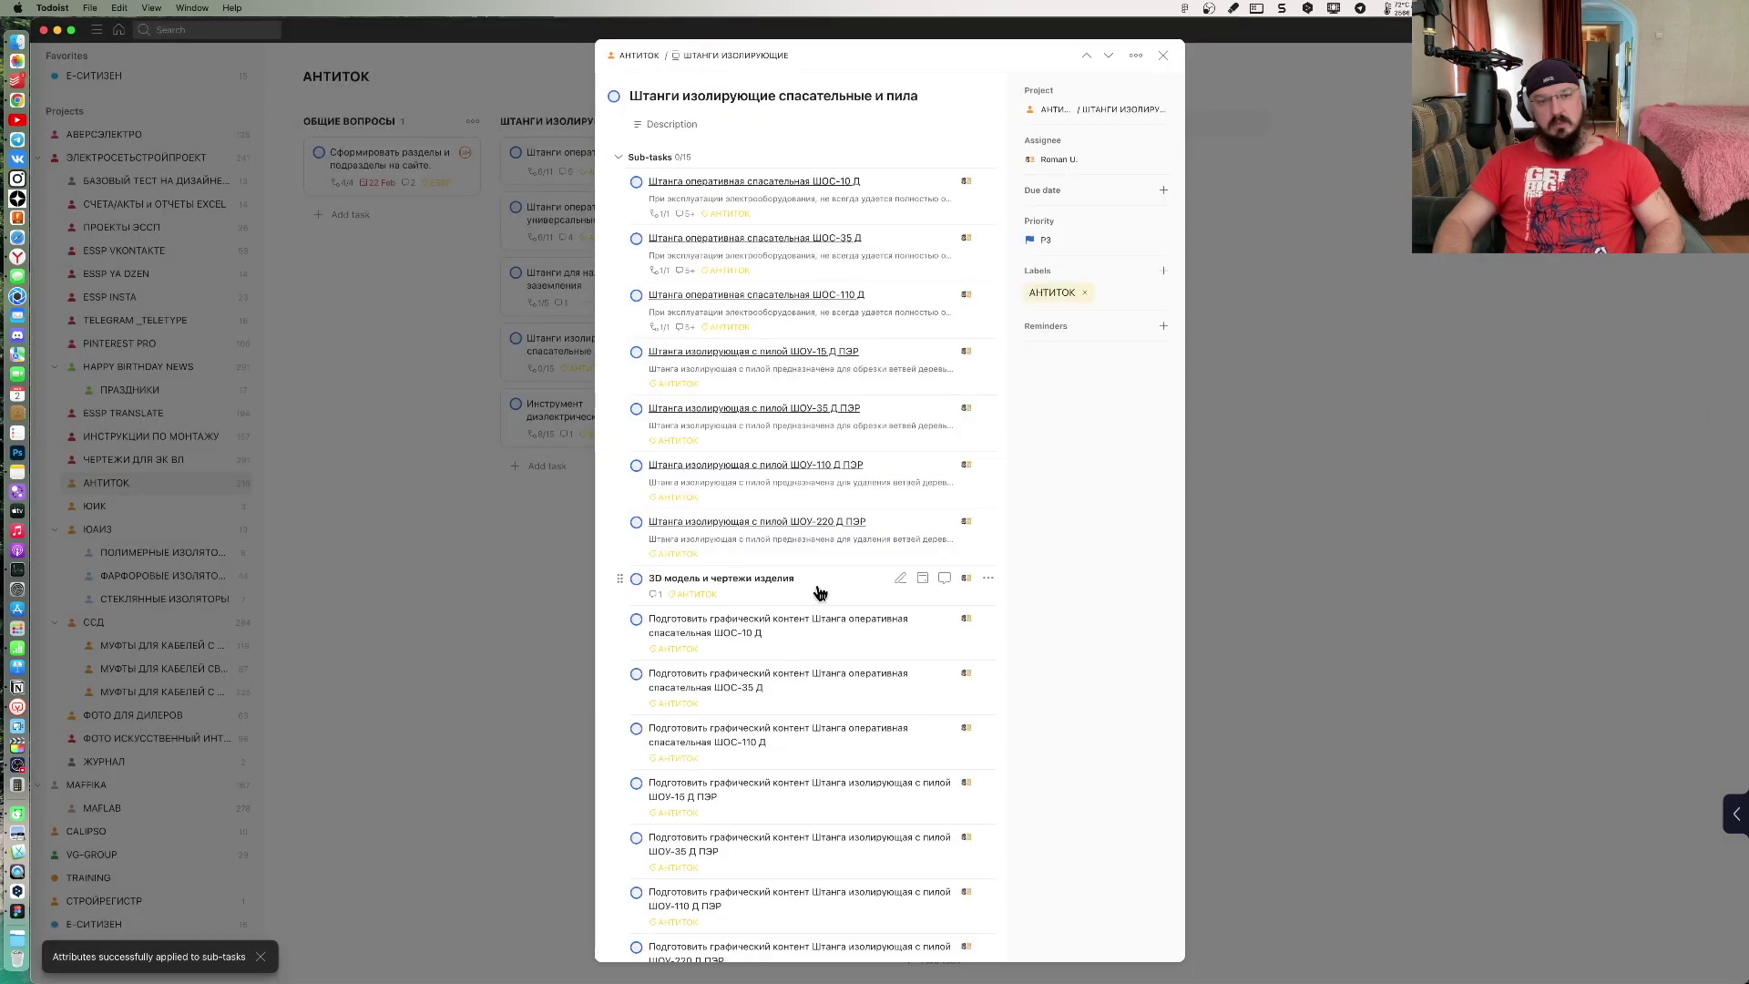
Step: Set 3D модель и чертежи изделия to priority 2 and complete two ШОС graphic-content sub-tasks
left_click(966, 578)
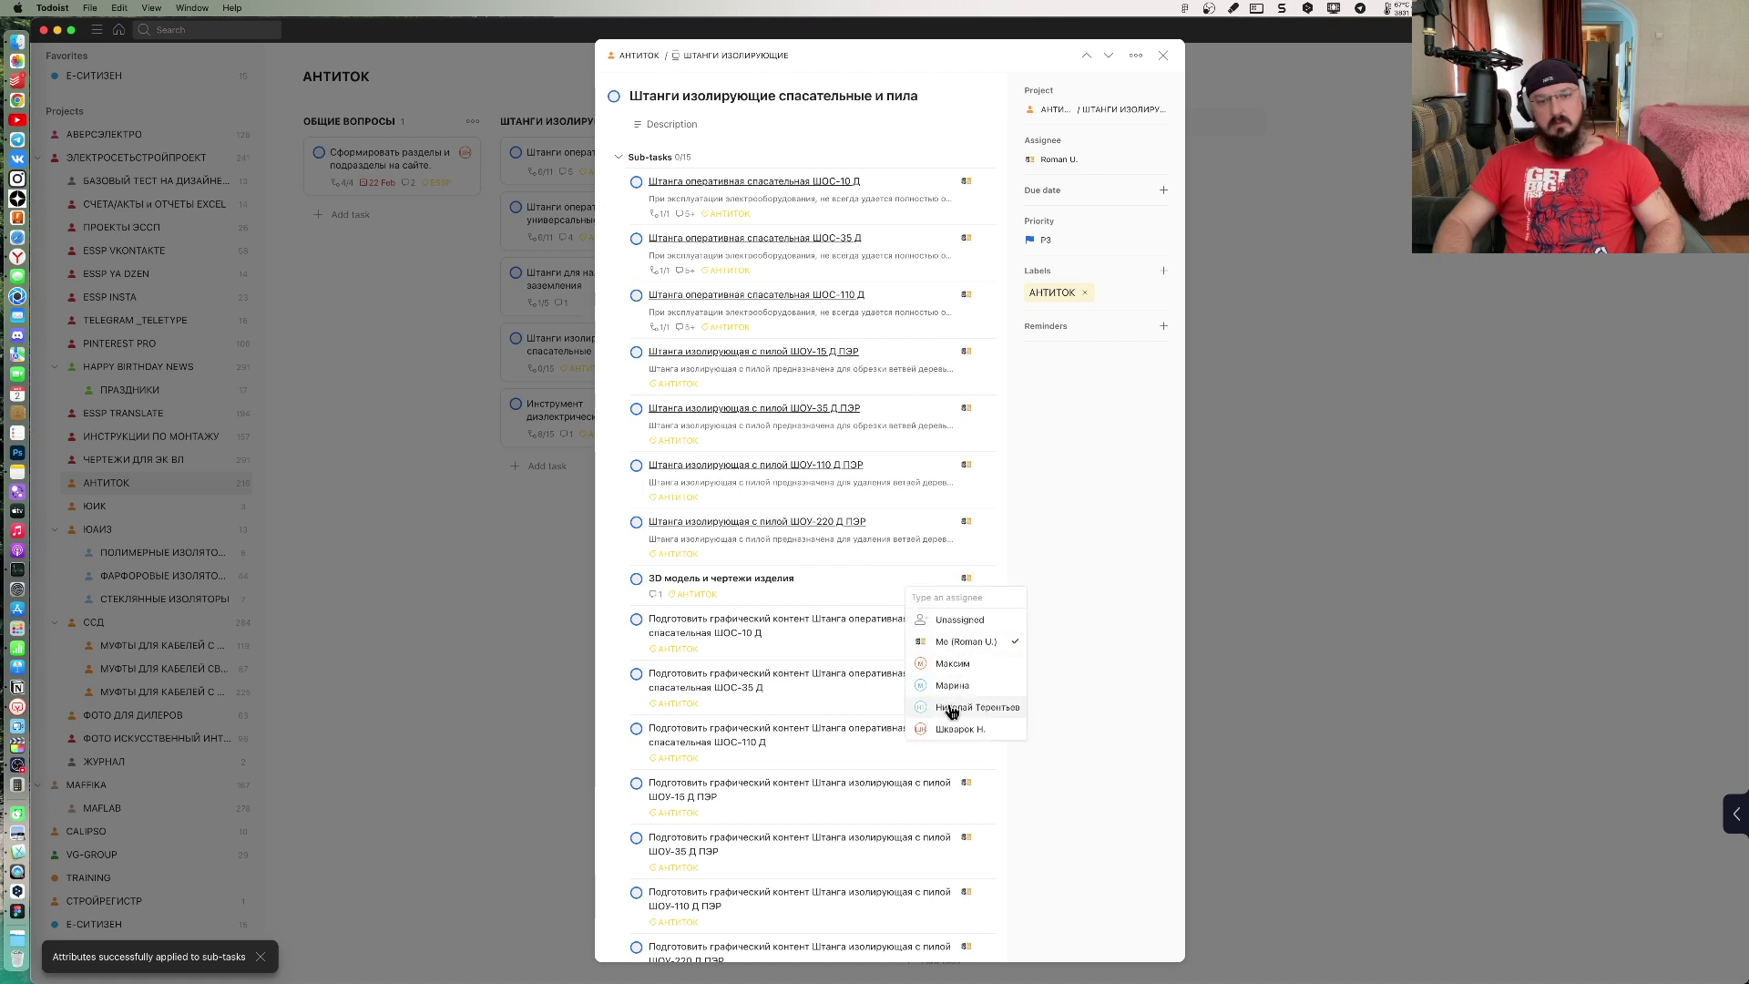
right_click(827, 584)
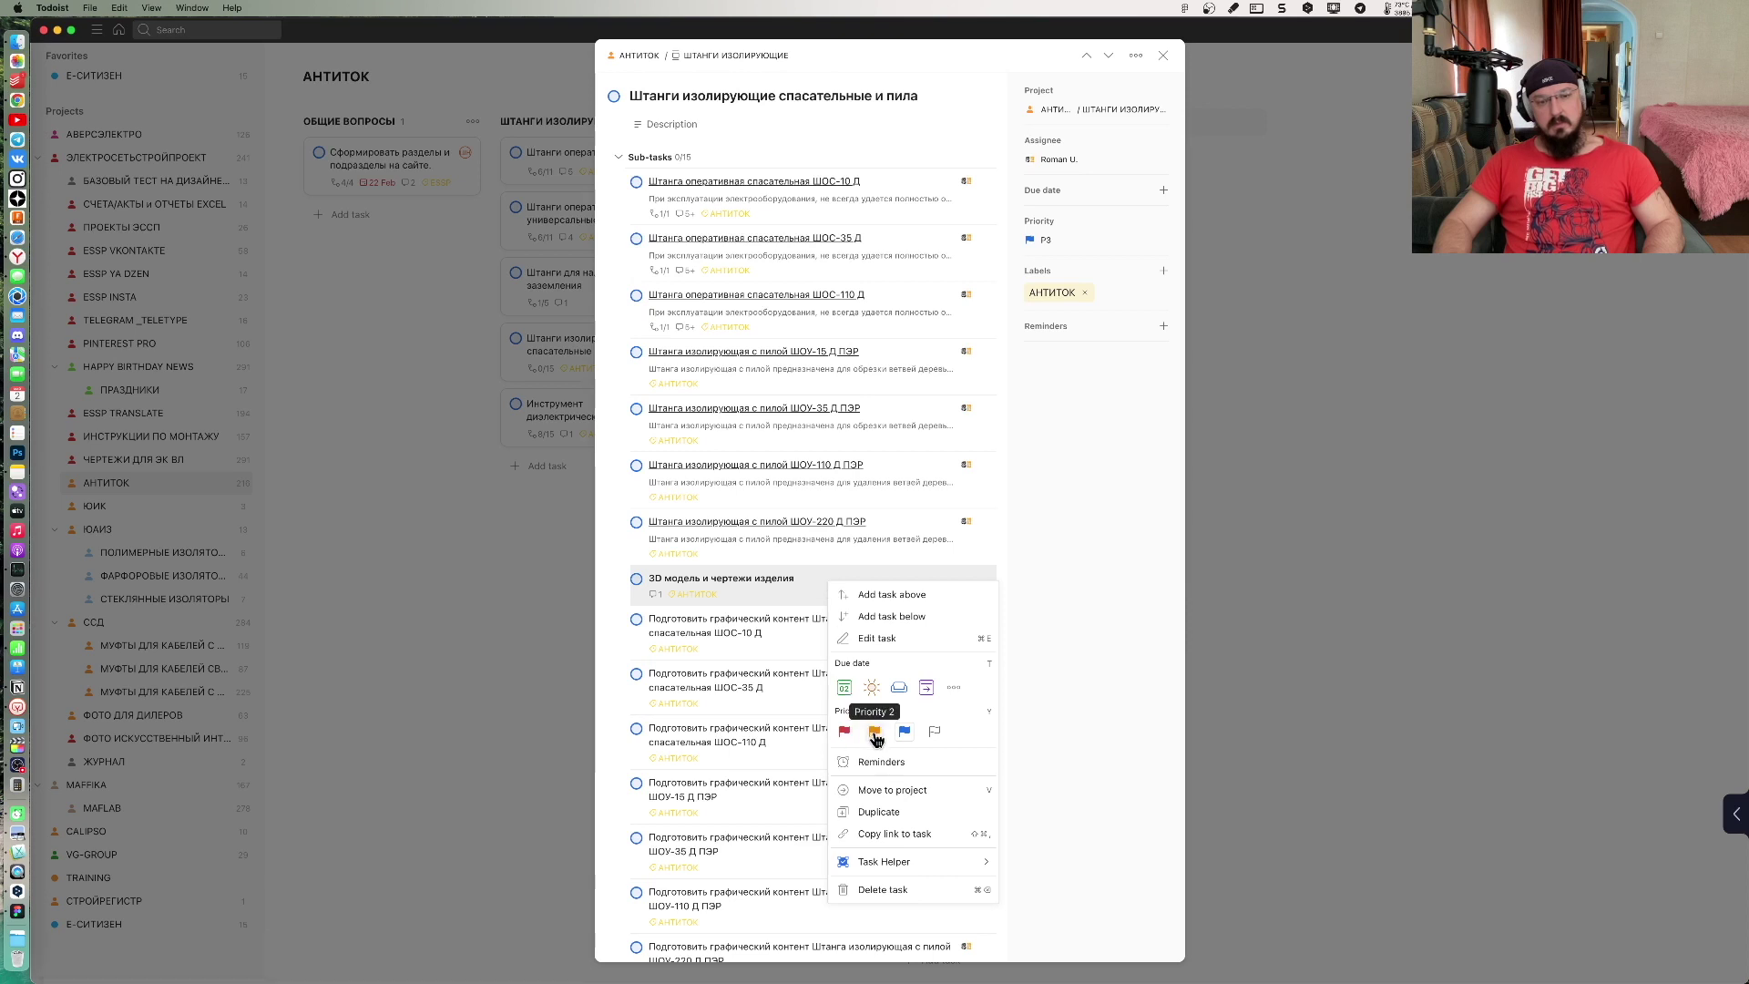
left_click(875, 733)
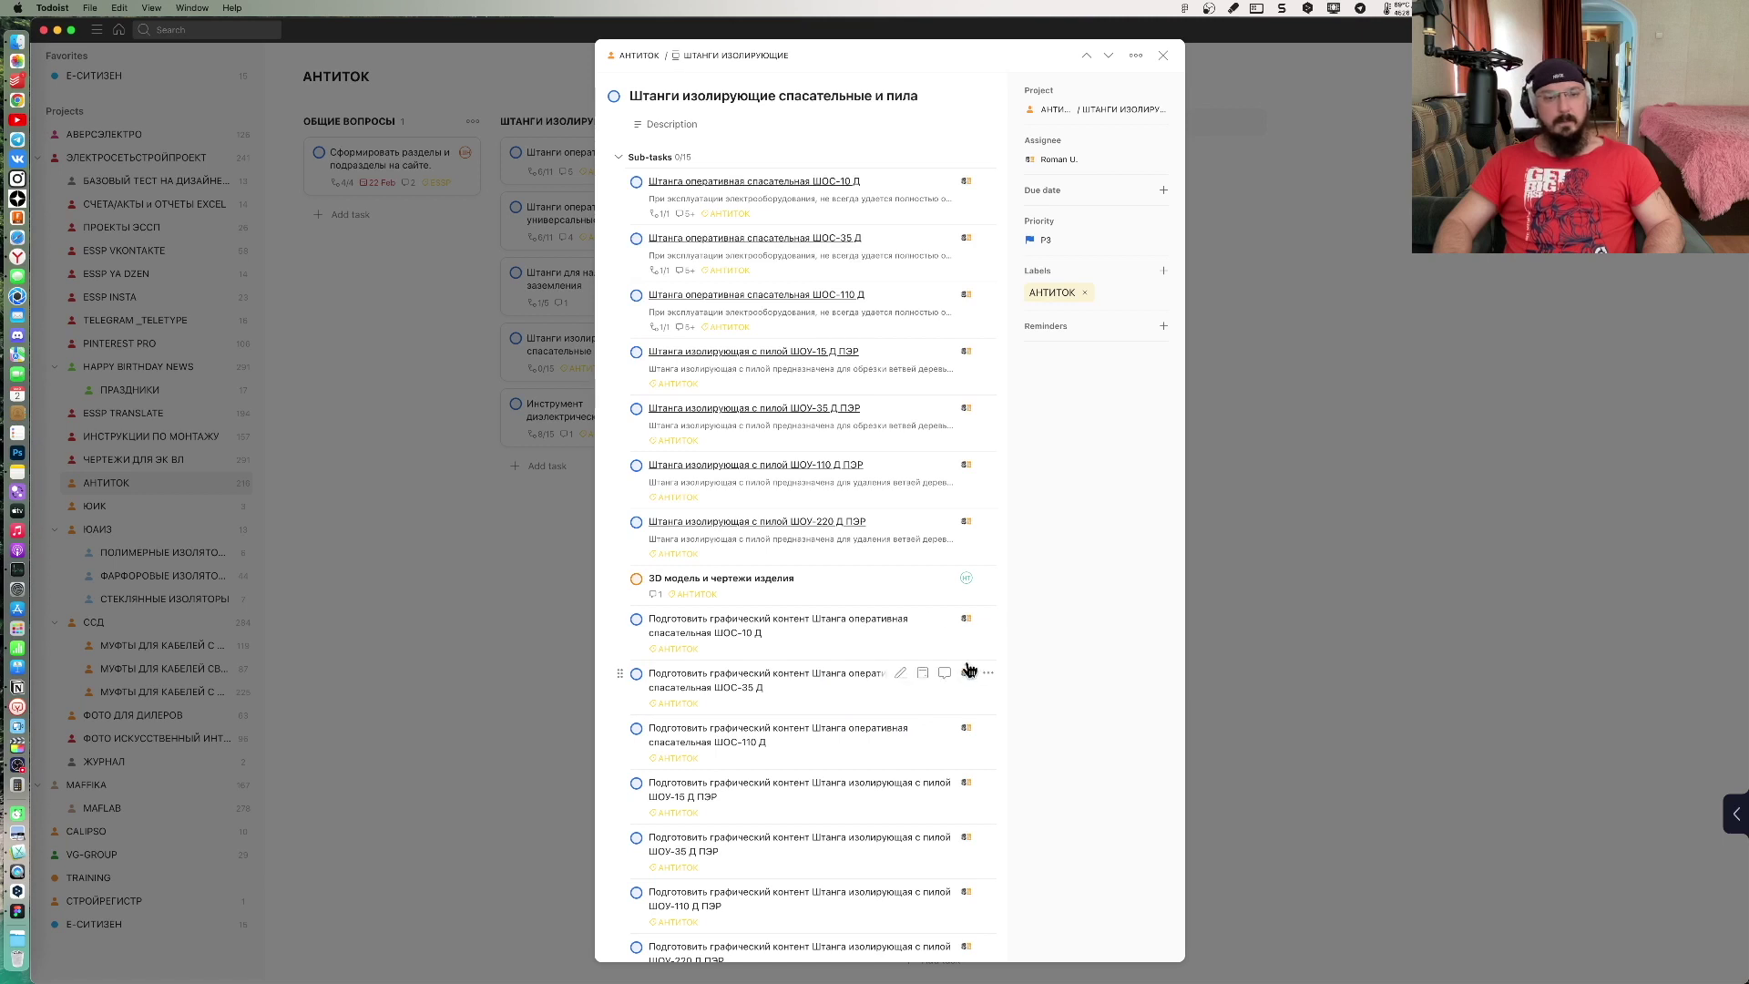
scroll(889, 679, "down", 1)
scroll(807, 367, "up", 1)
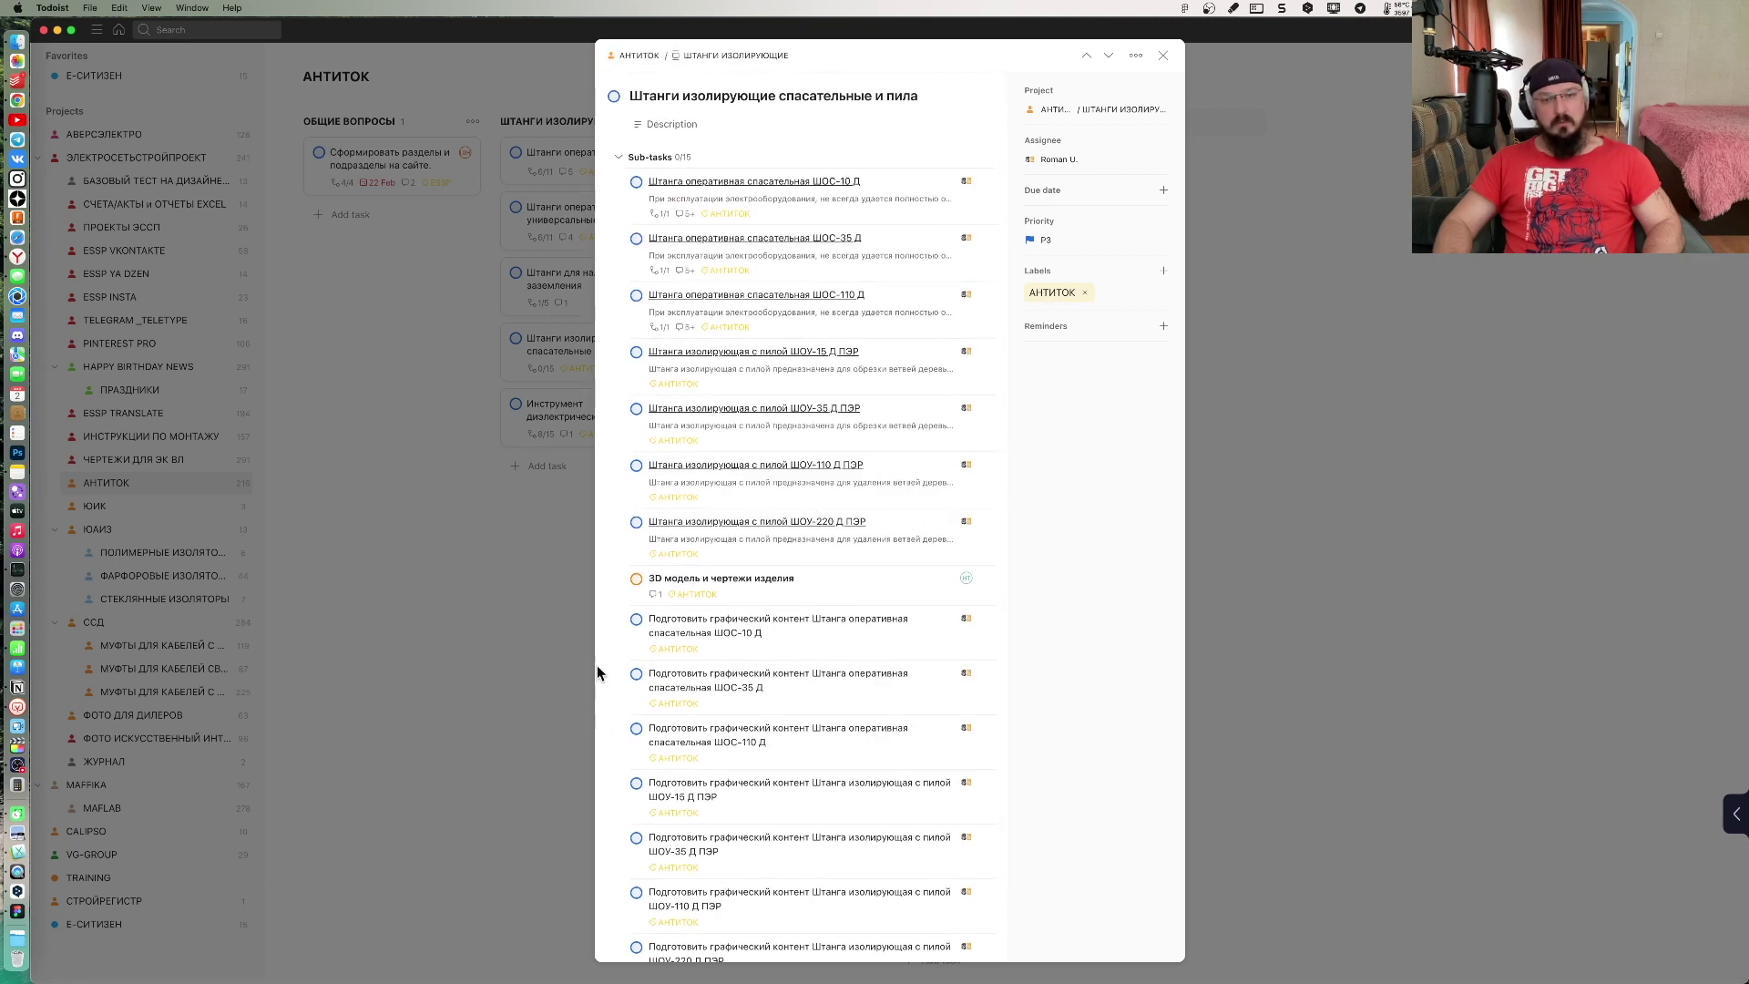
left_click(635, 622)
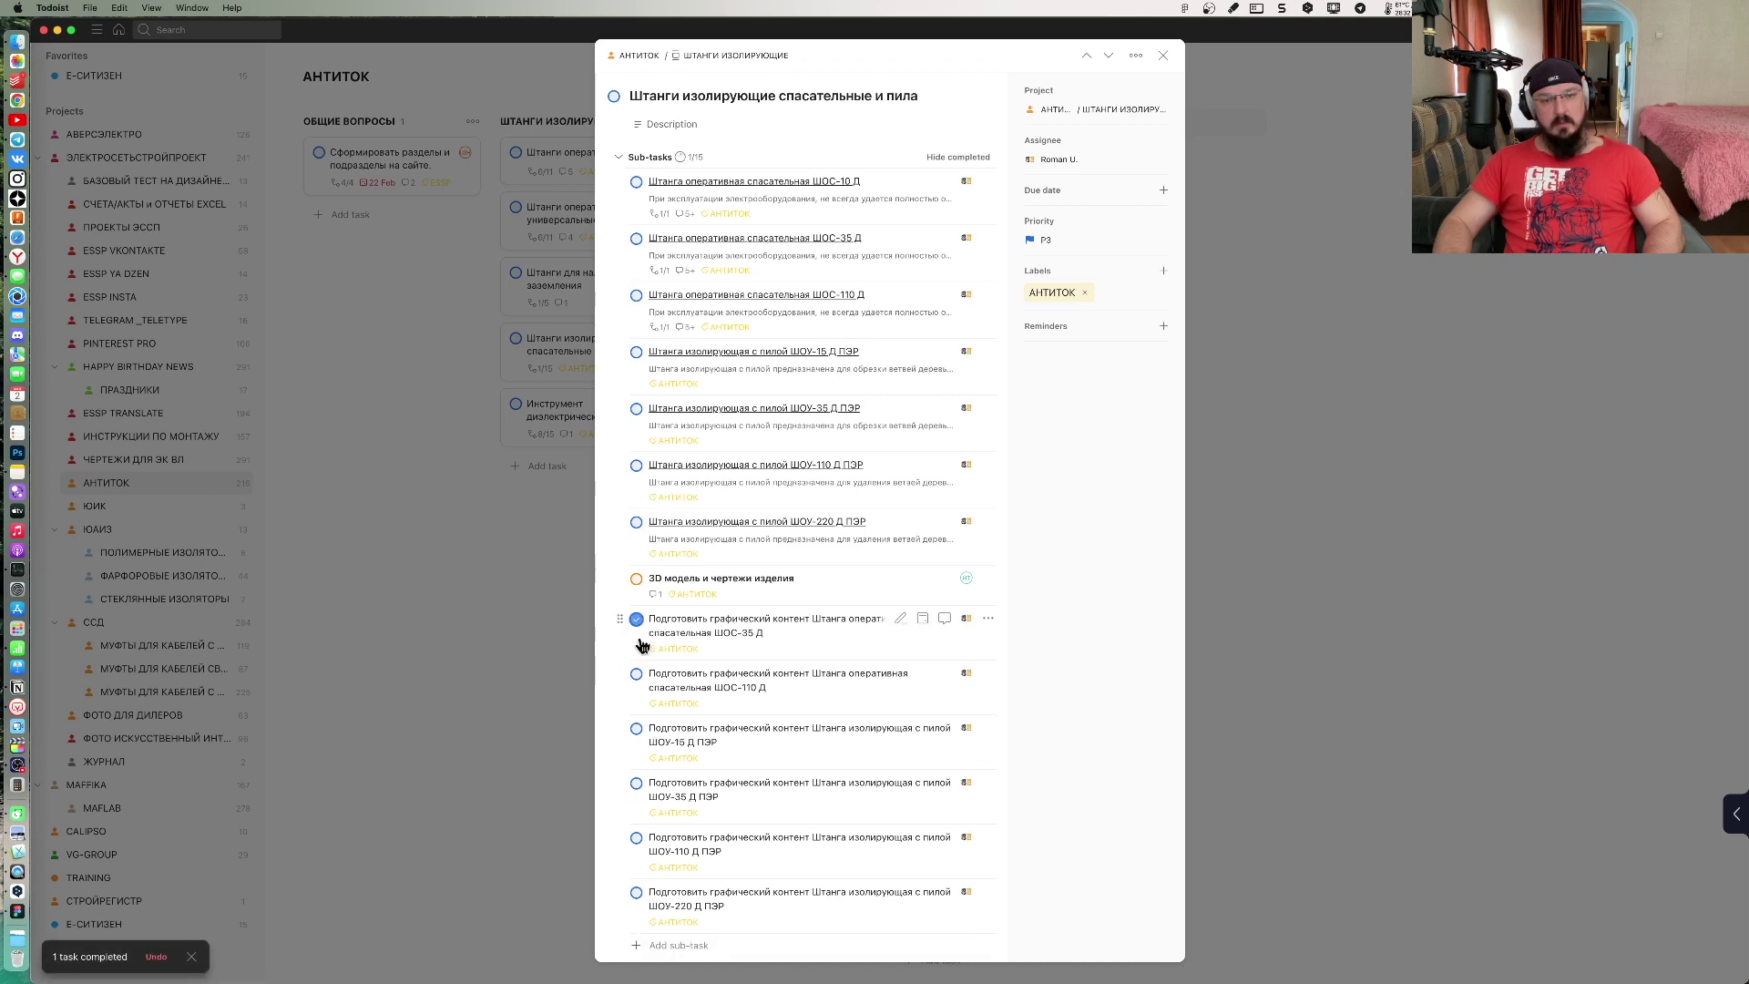
left_click(637, 622)
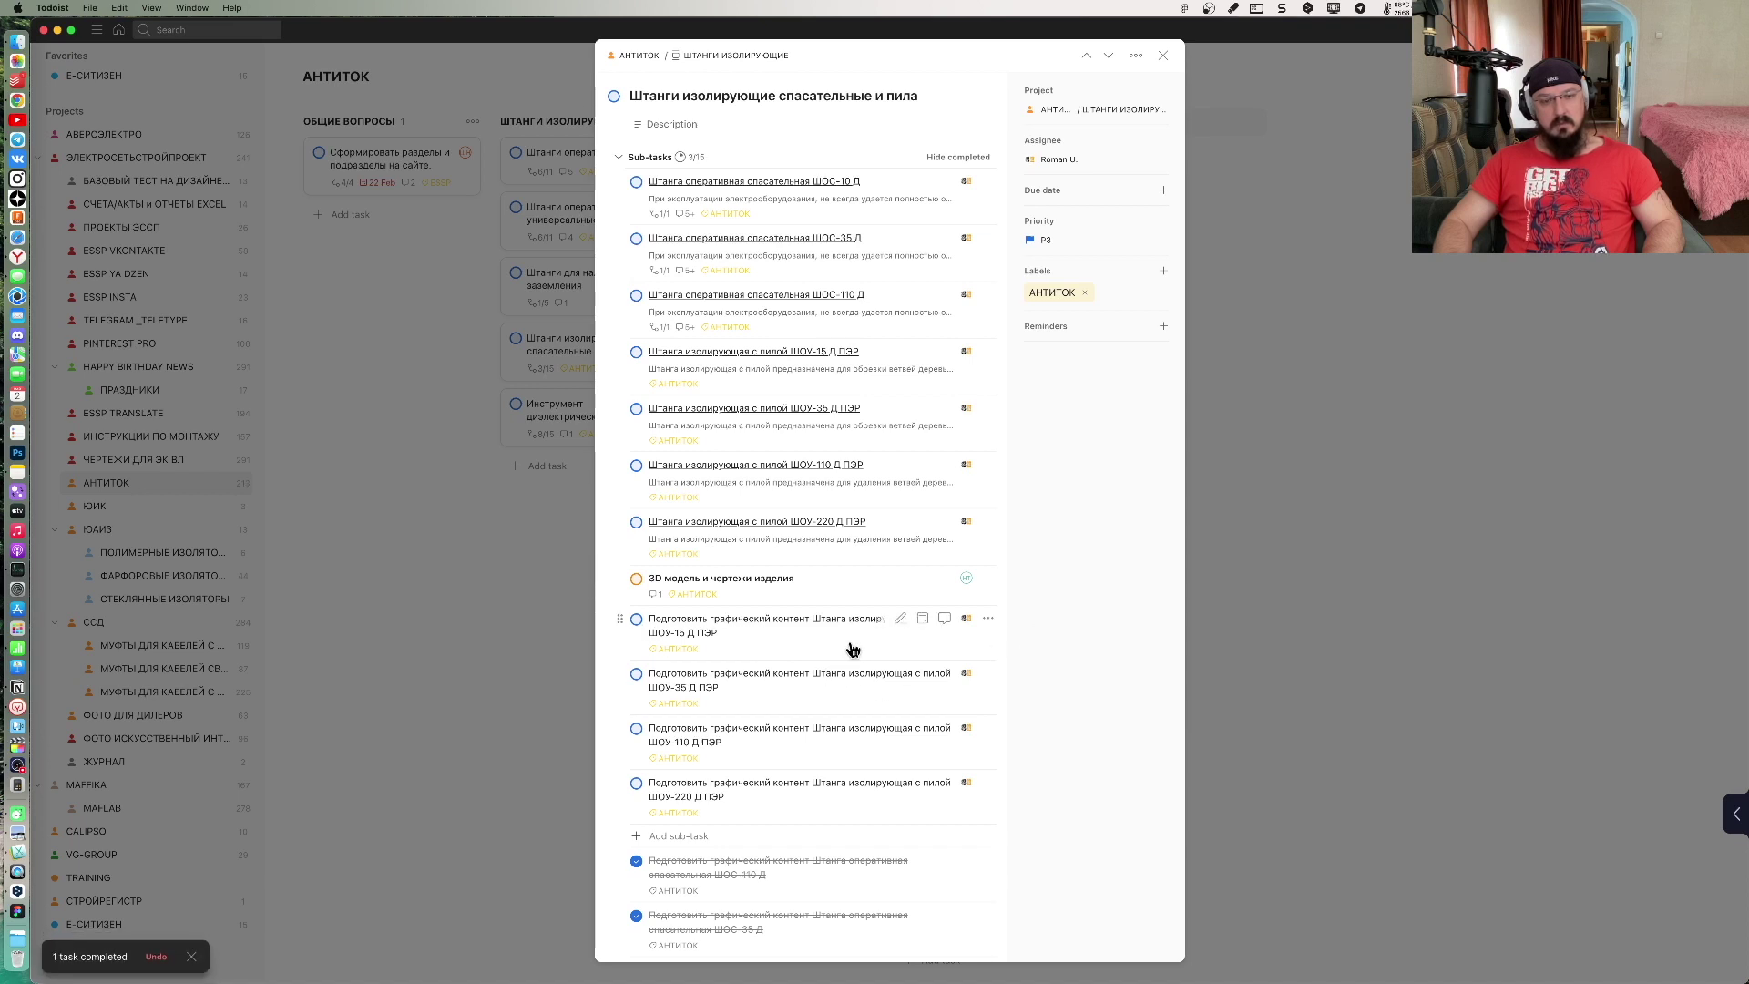
Step: Set the ШОУ-15, ШОУ-35, ШОУ-110 and ШОУ-220 graphic-content sub-tasks to priority 2
right_click(851, 646)
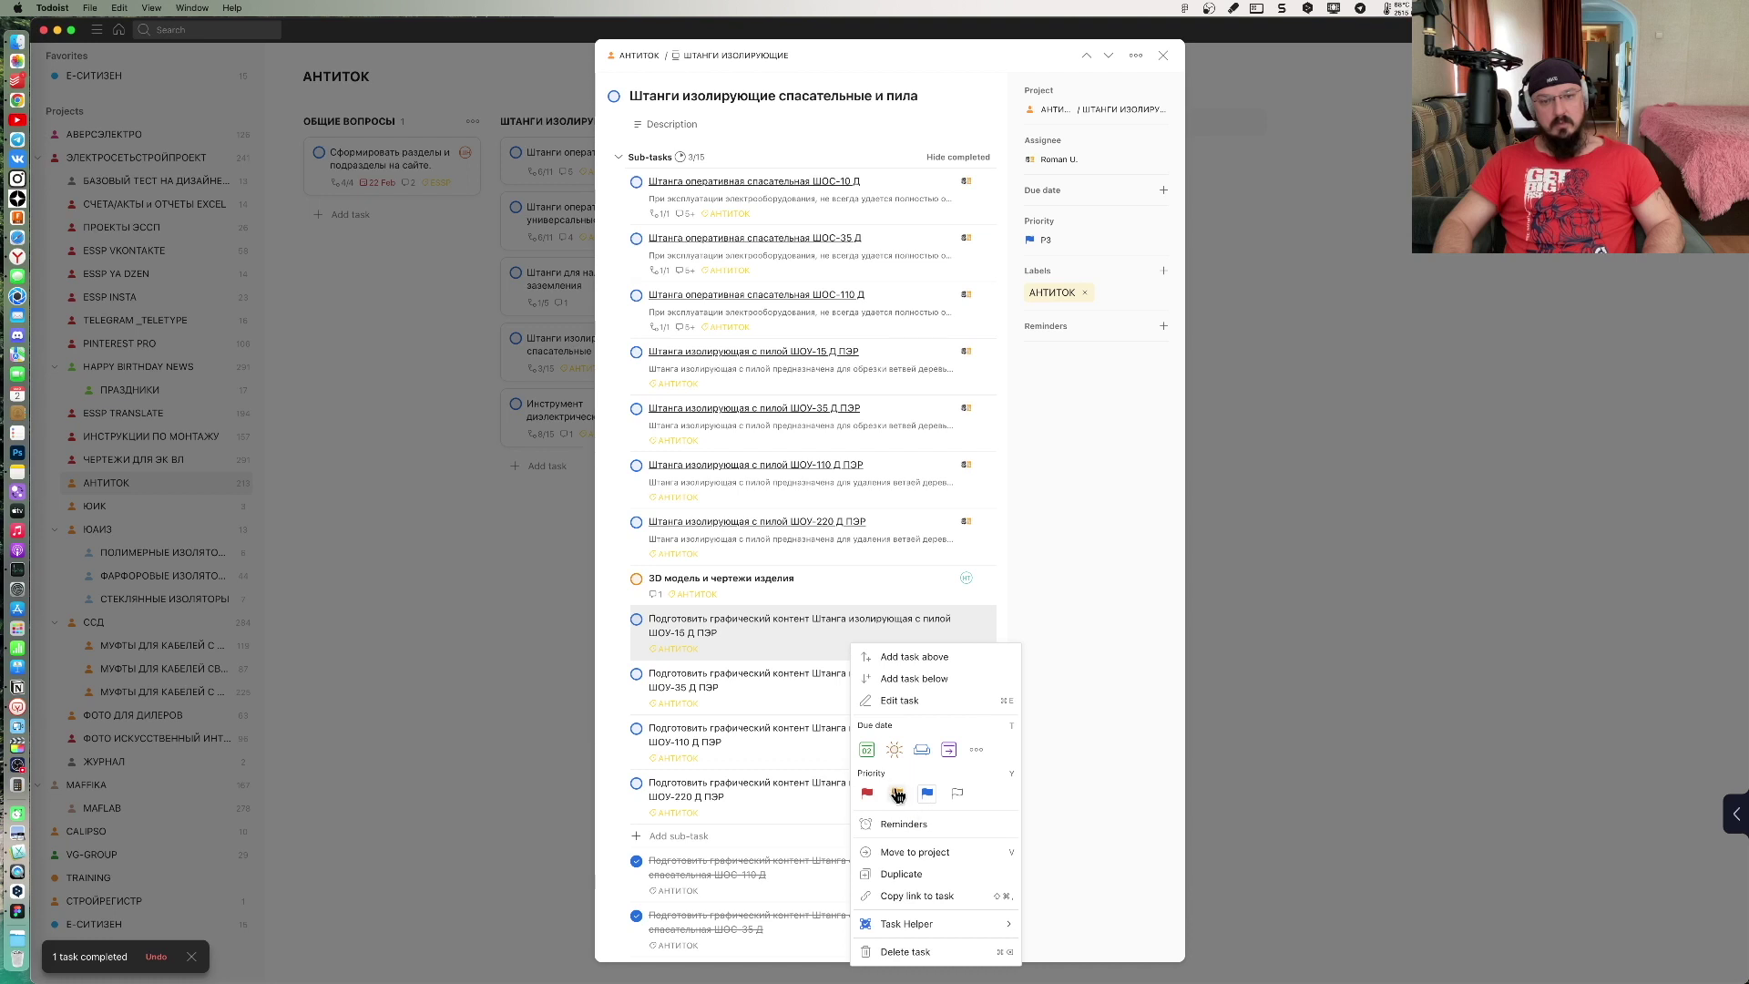
left_click(898, 793)
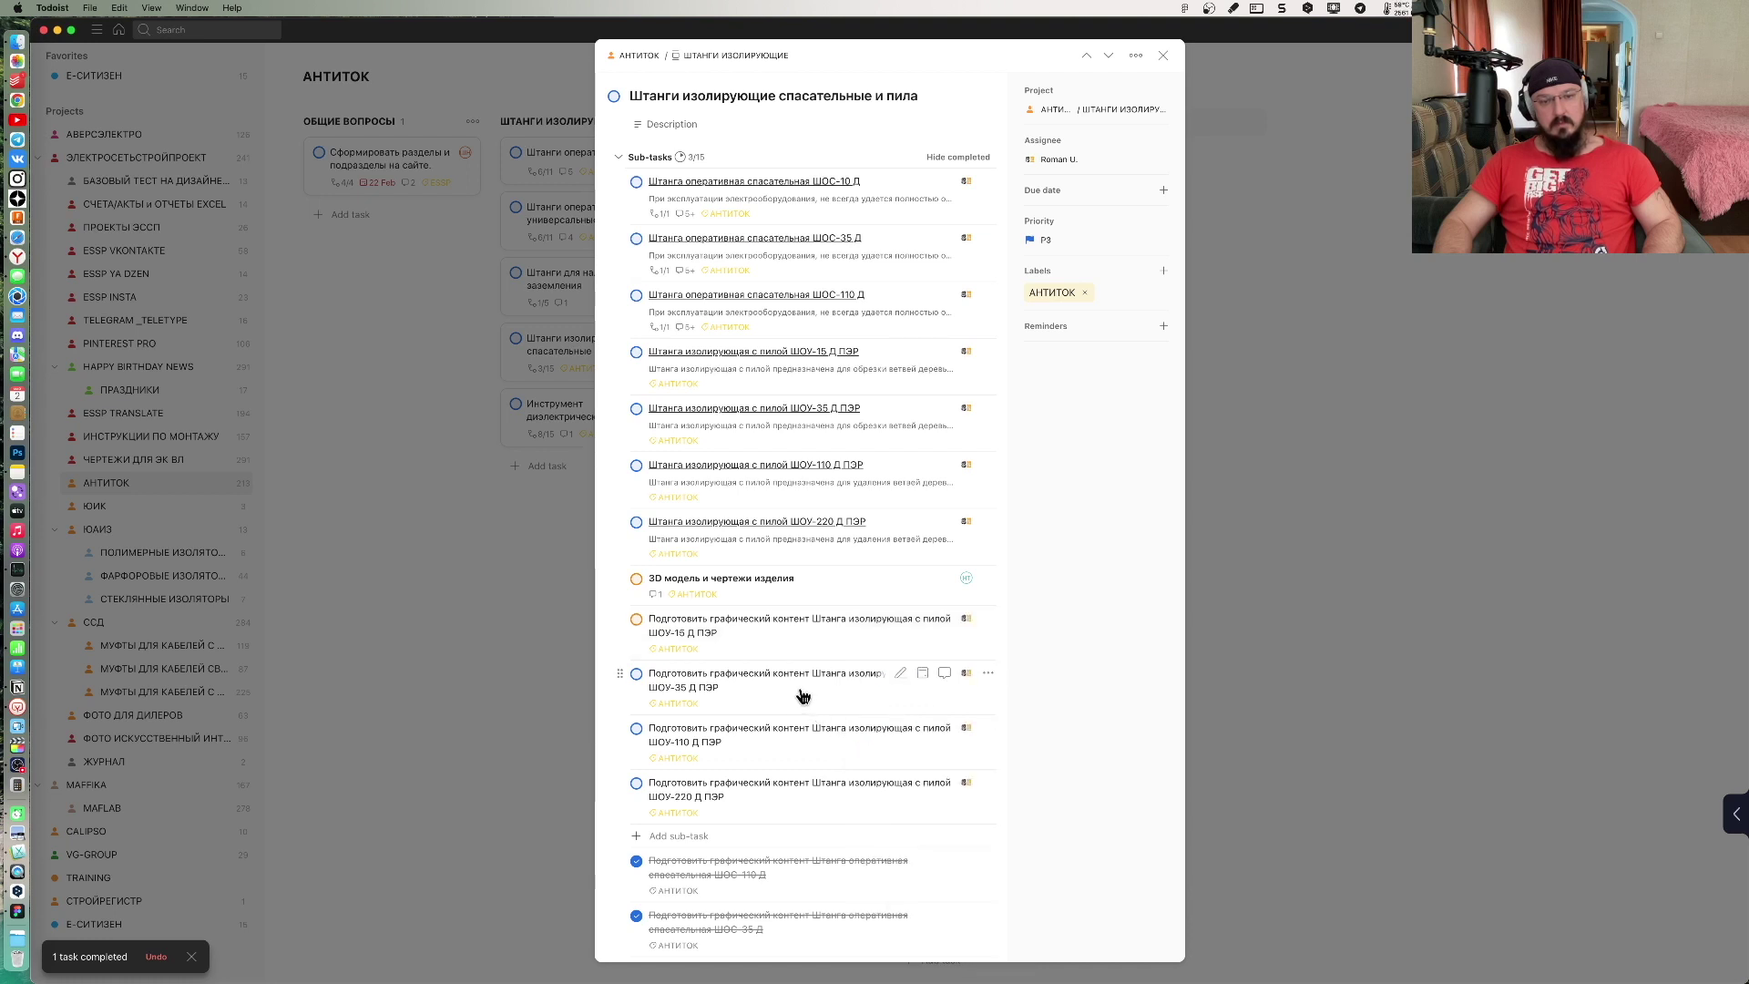
right_click(801, 697)
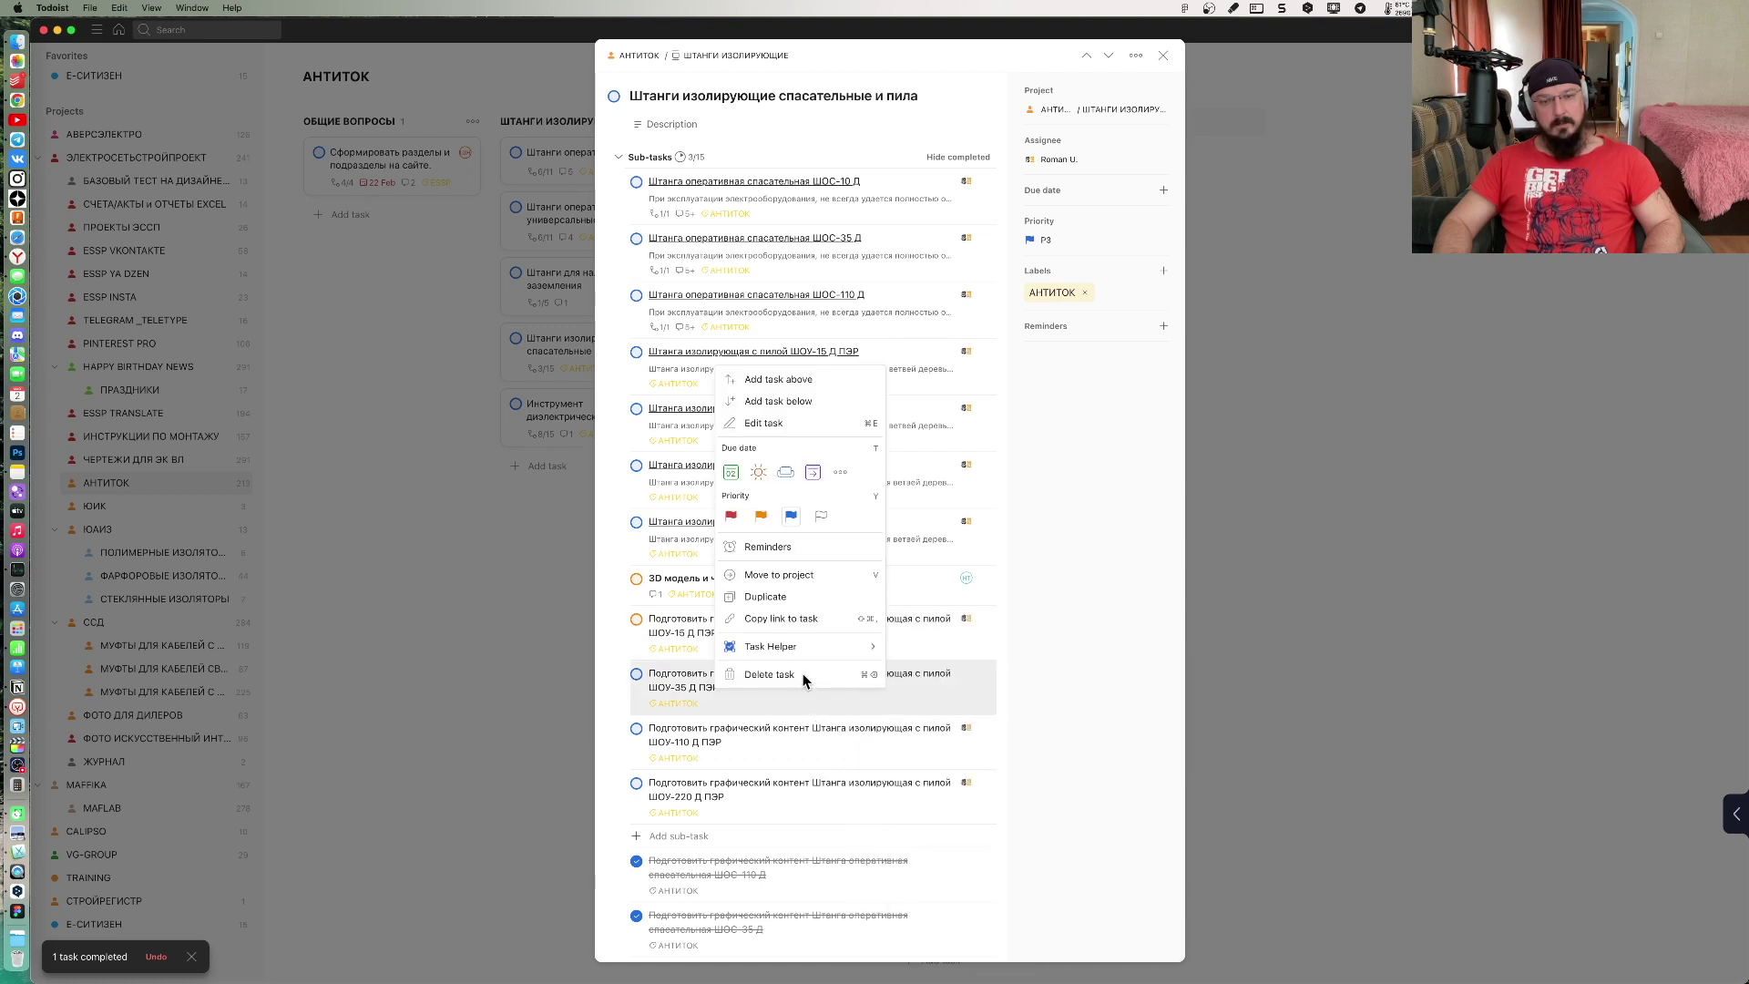
left_click(761, 517)
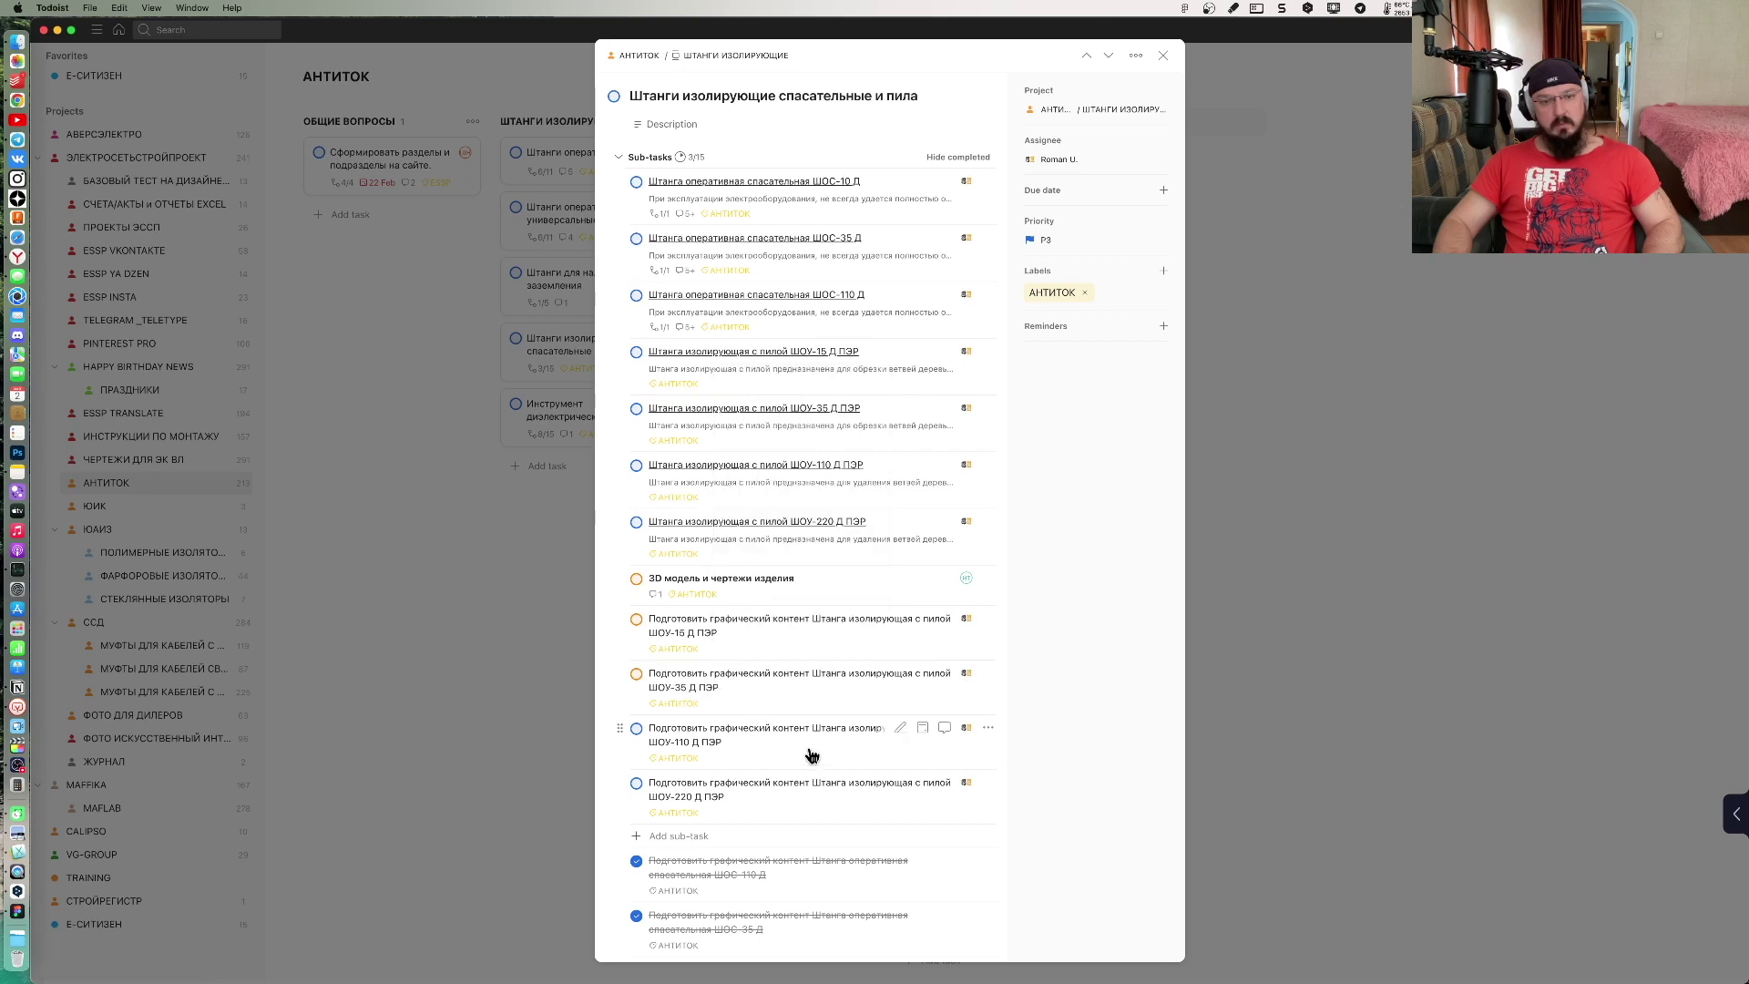
right_click(812, 755)
left_click(770, 576)
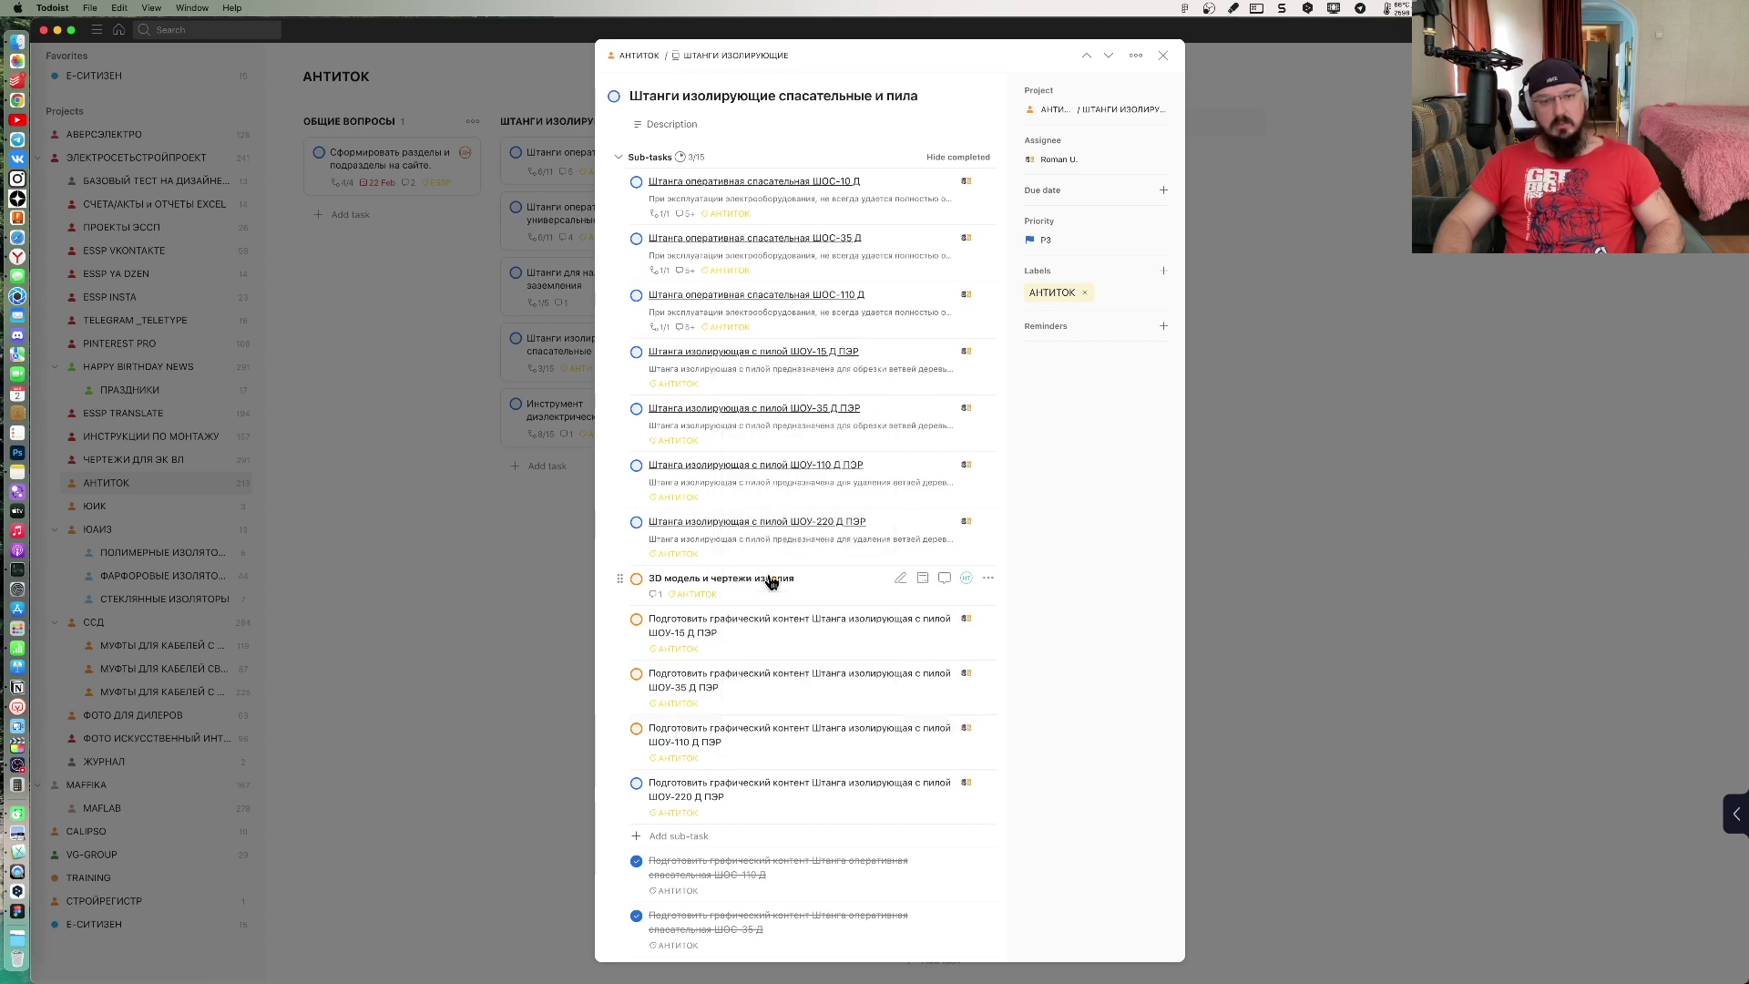
right_click(792, 806)
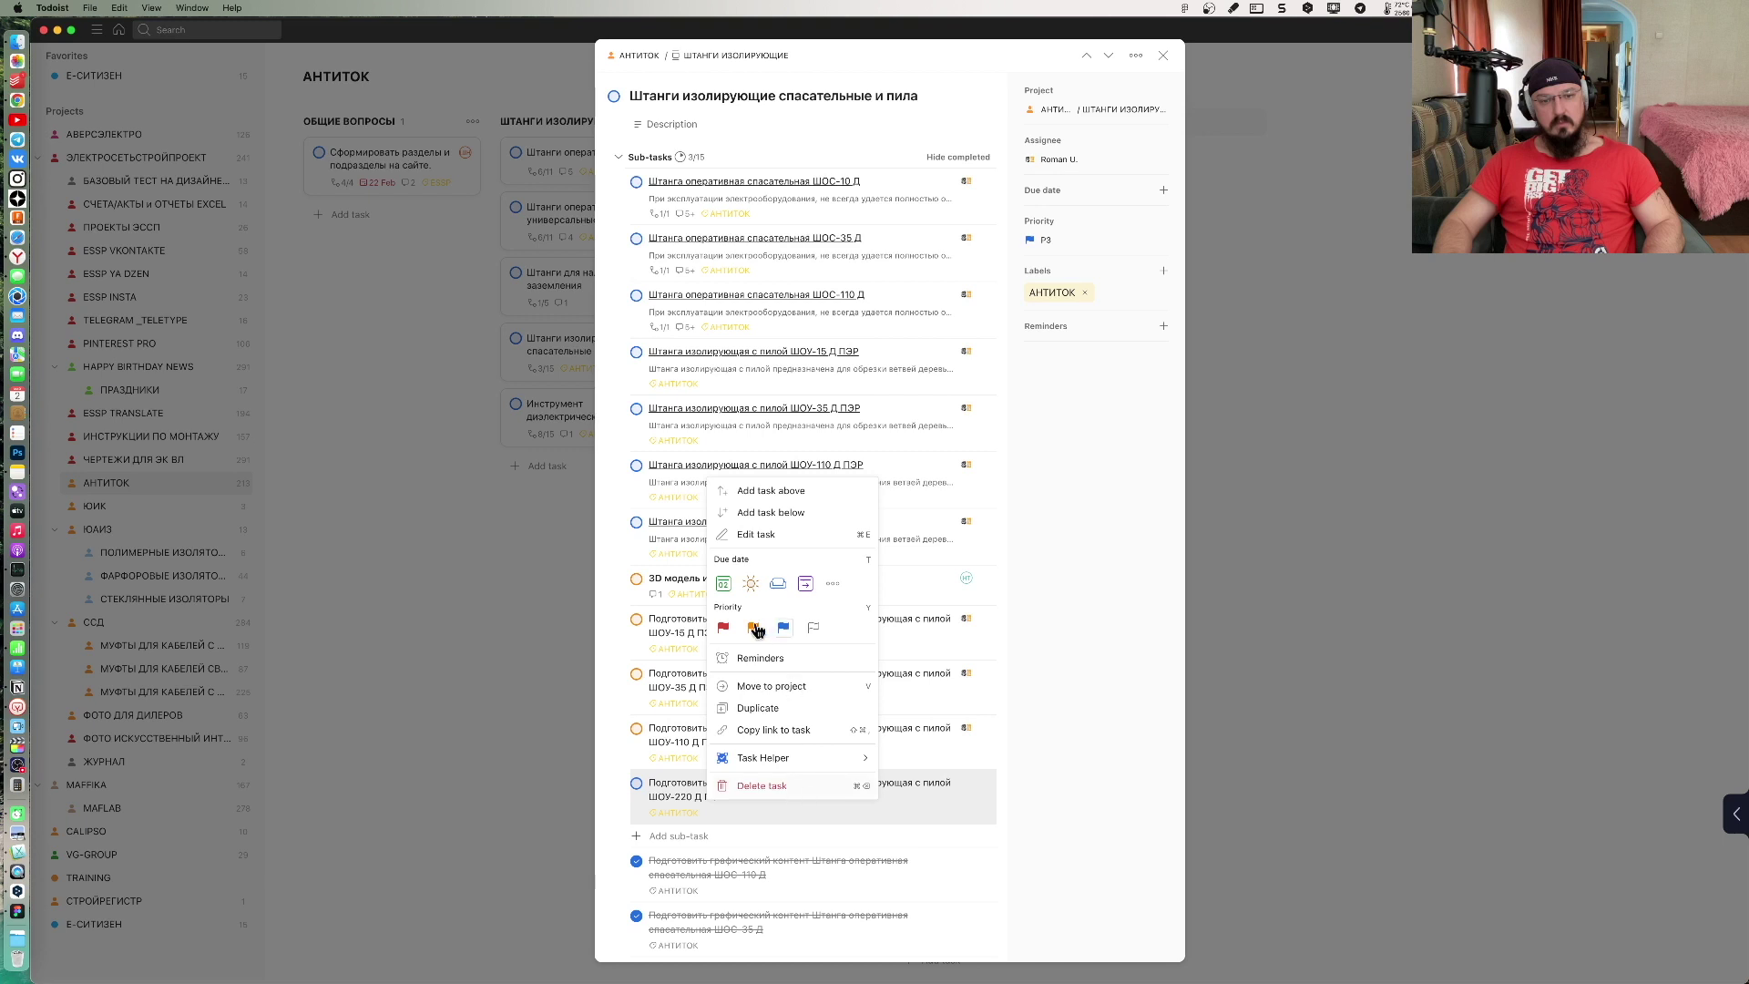
left_click(753, 628)
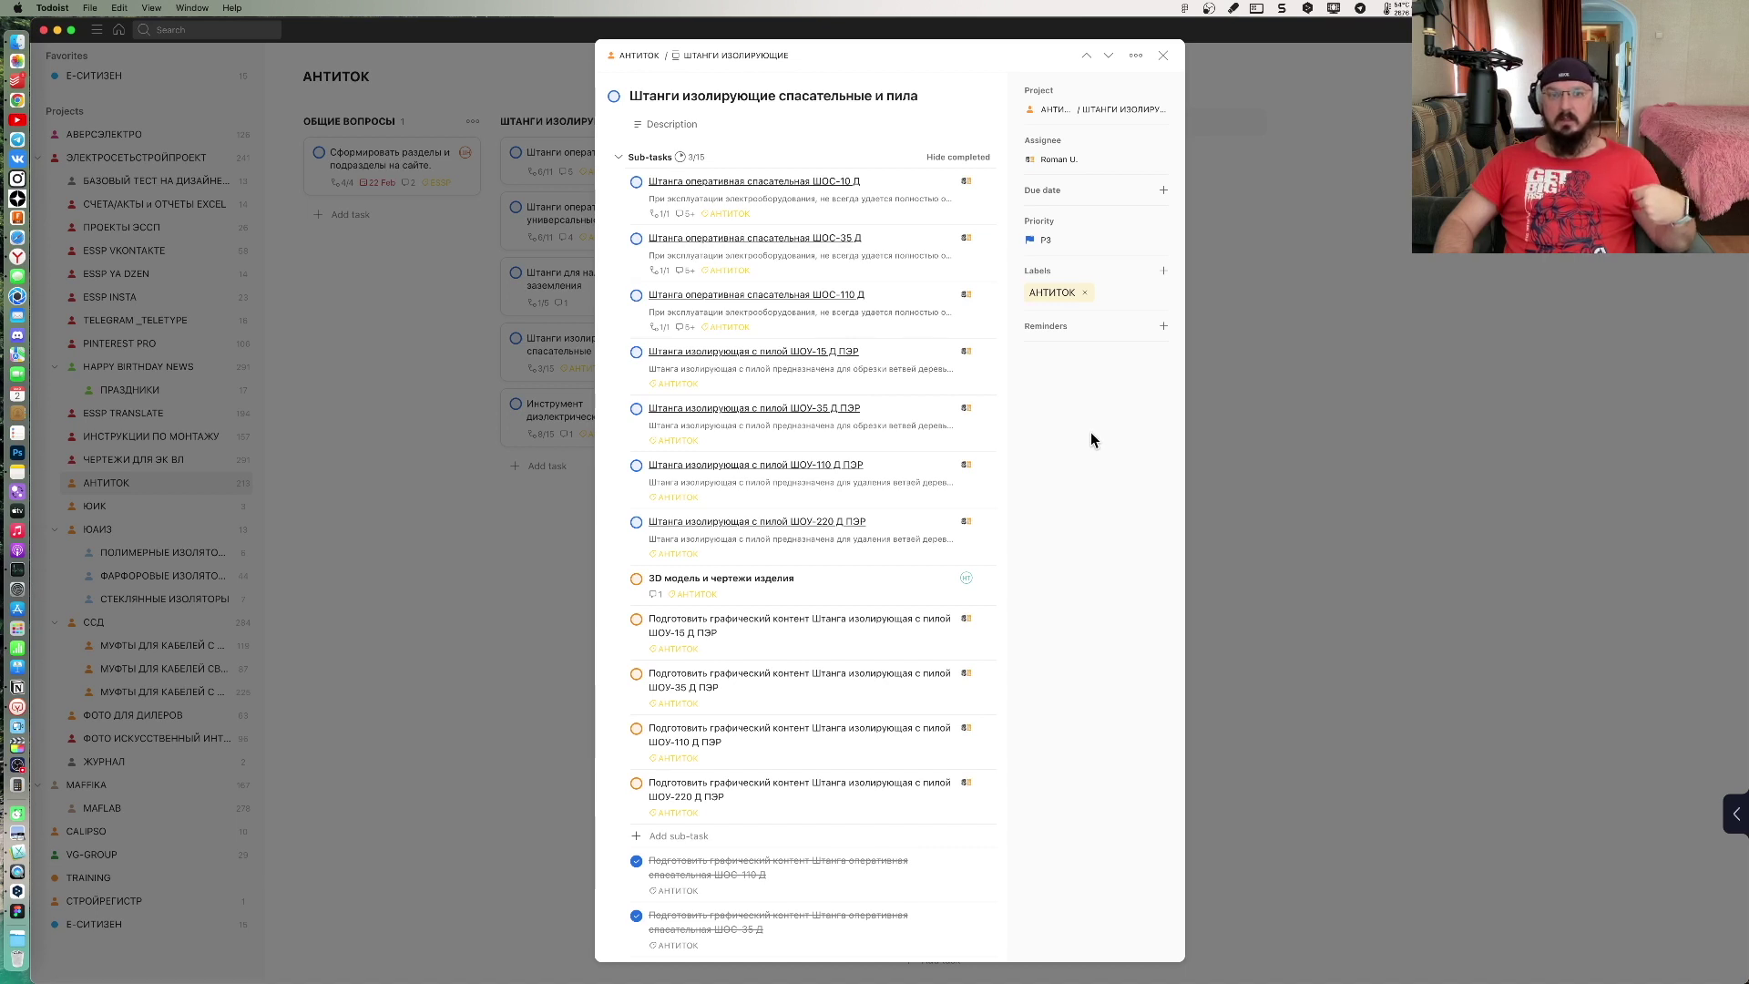
Step: Close the task details to return to the АНТИТОК board, where the card shows 3/15 done
left_click(1238, 401)
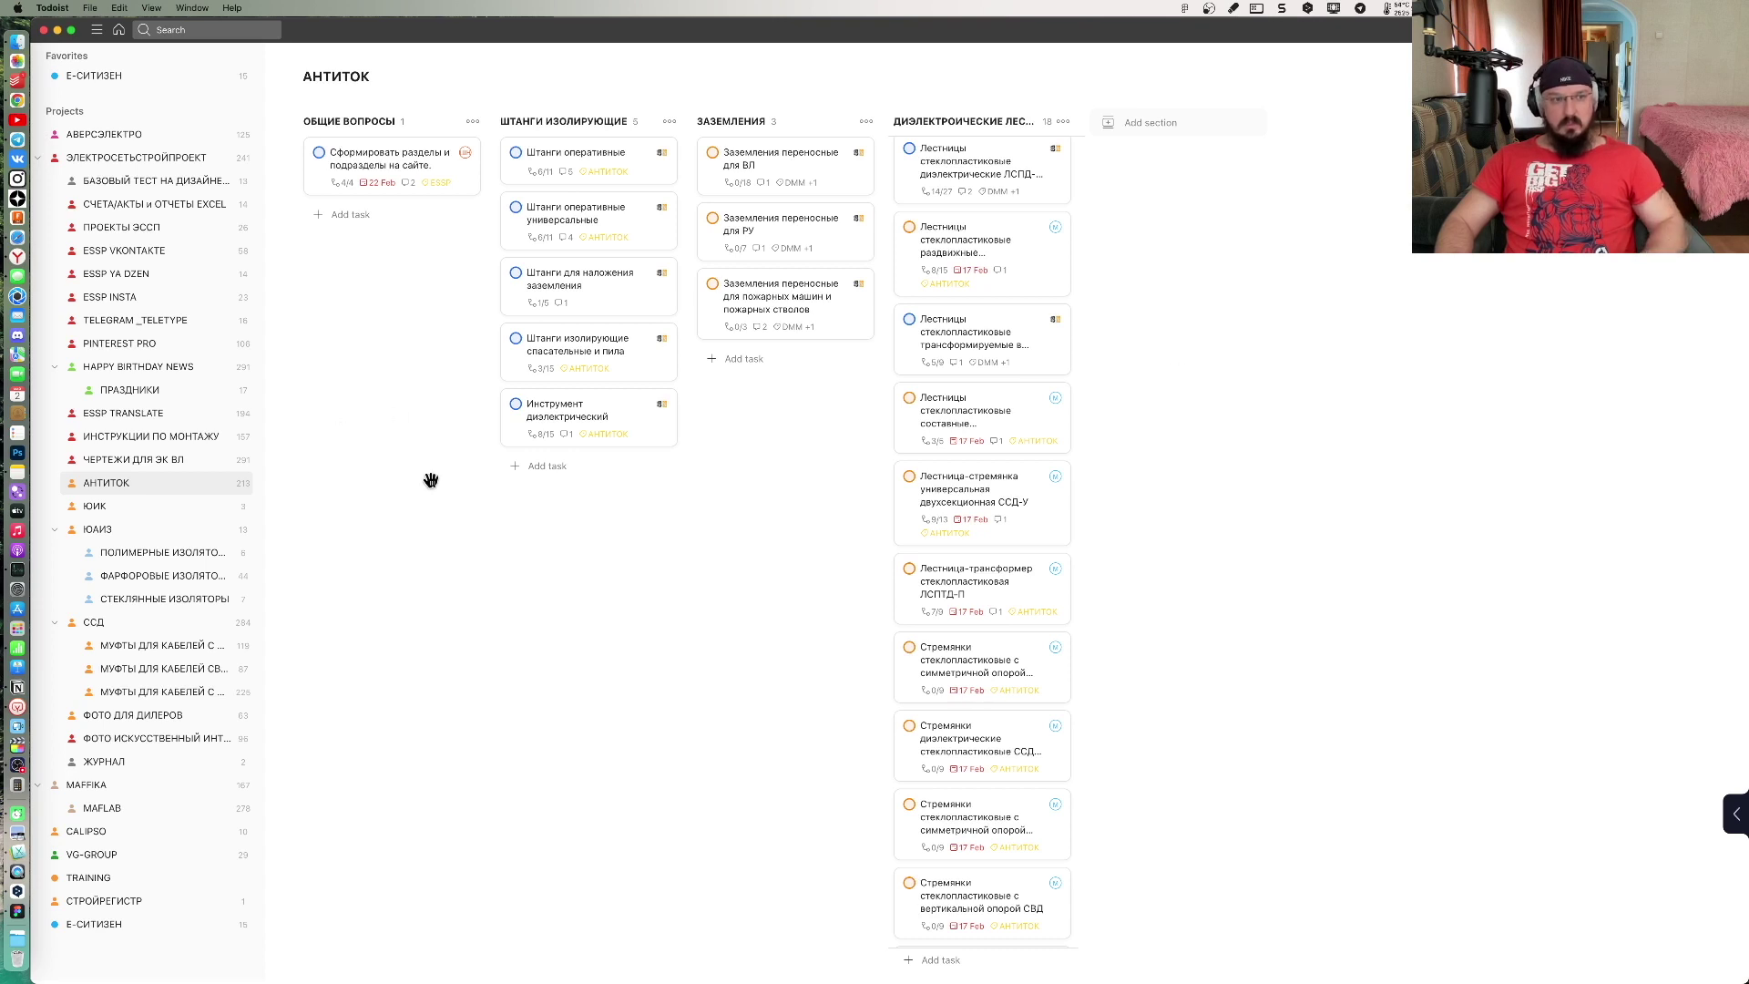
Step: Switch to the Figma content-workflow diagram ending in Размещение на сайты
key("super+Tab")
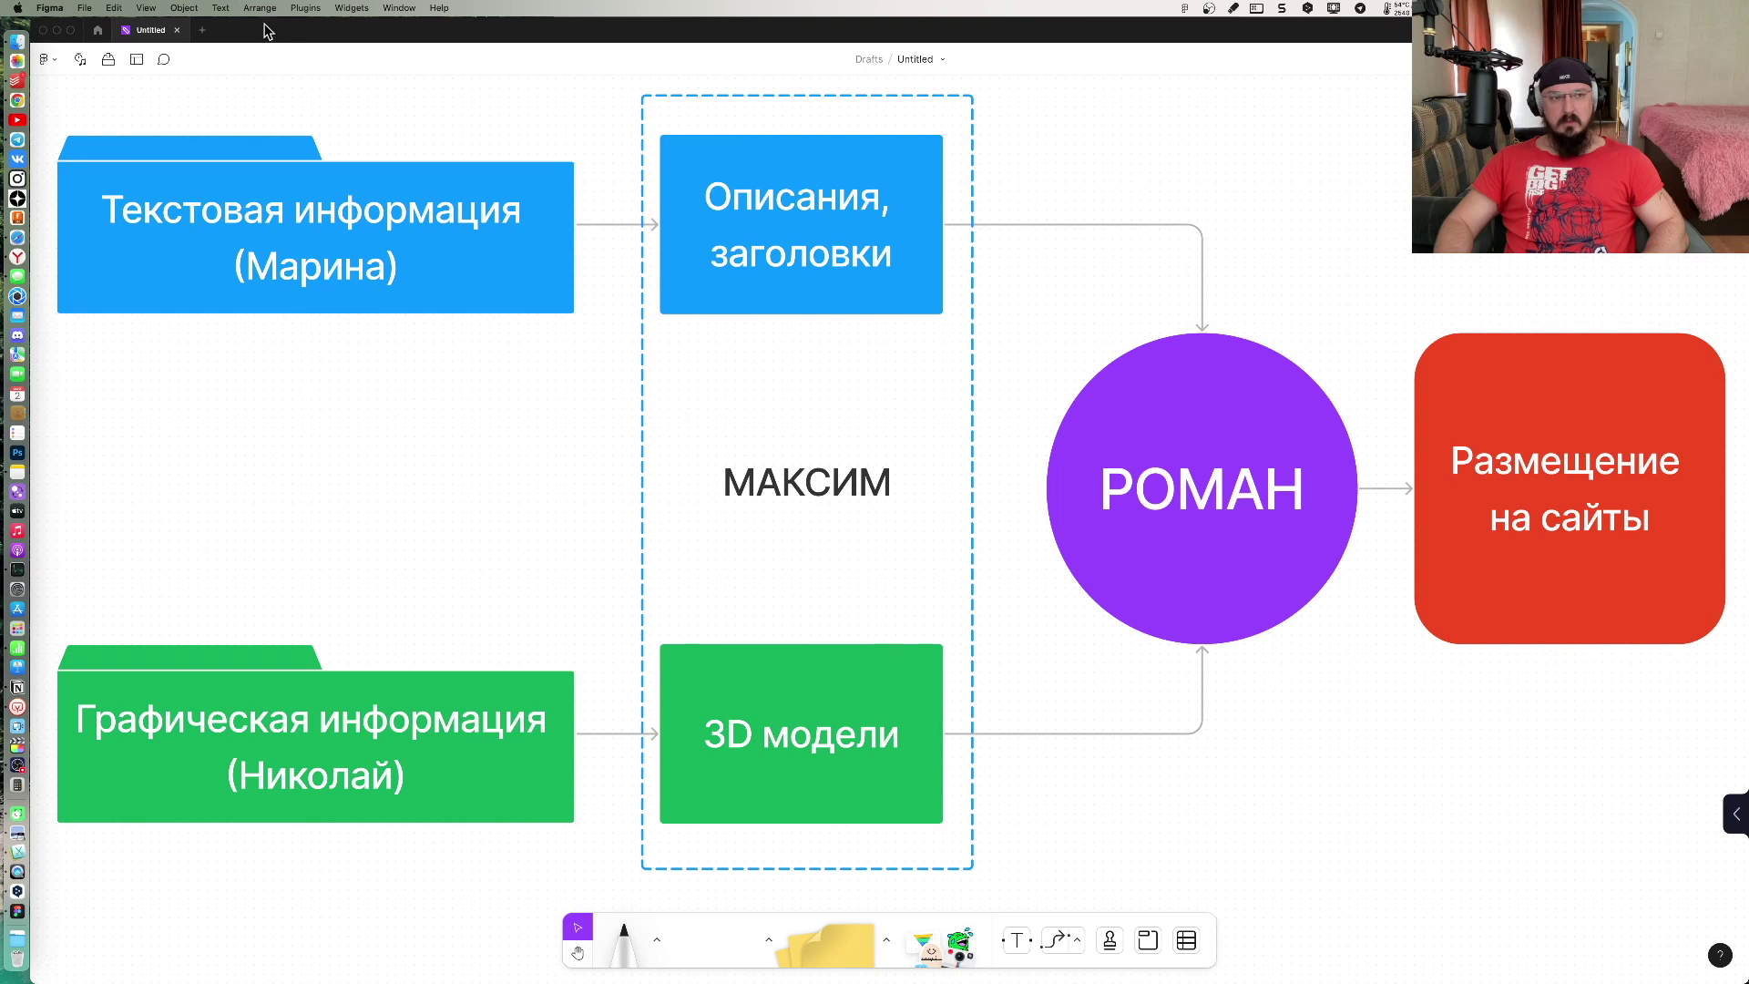
Step: Capture a full-screen 2560 x 1440 image of the Figma workflow diagram with Snagit
key("super+shift+2")
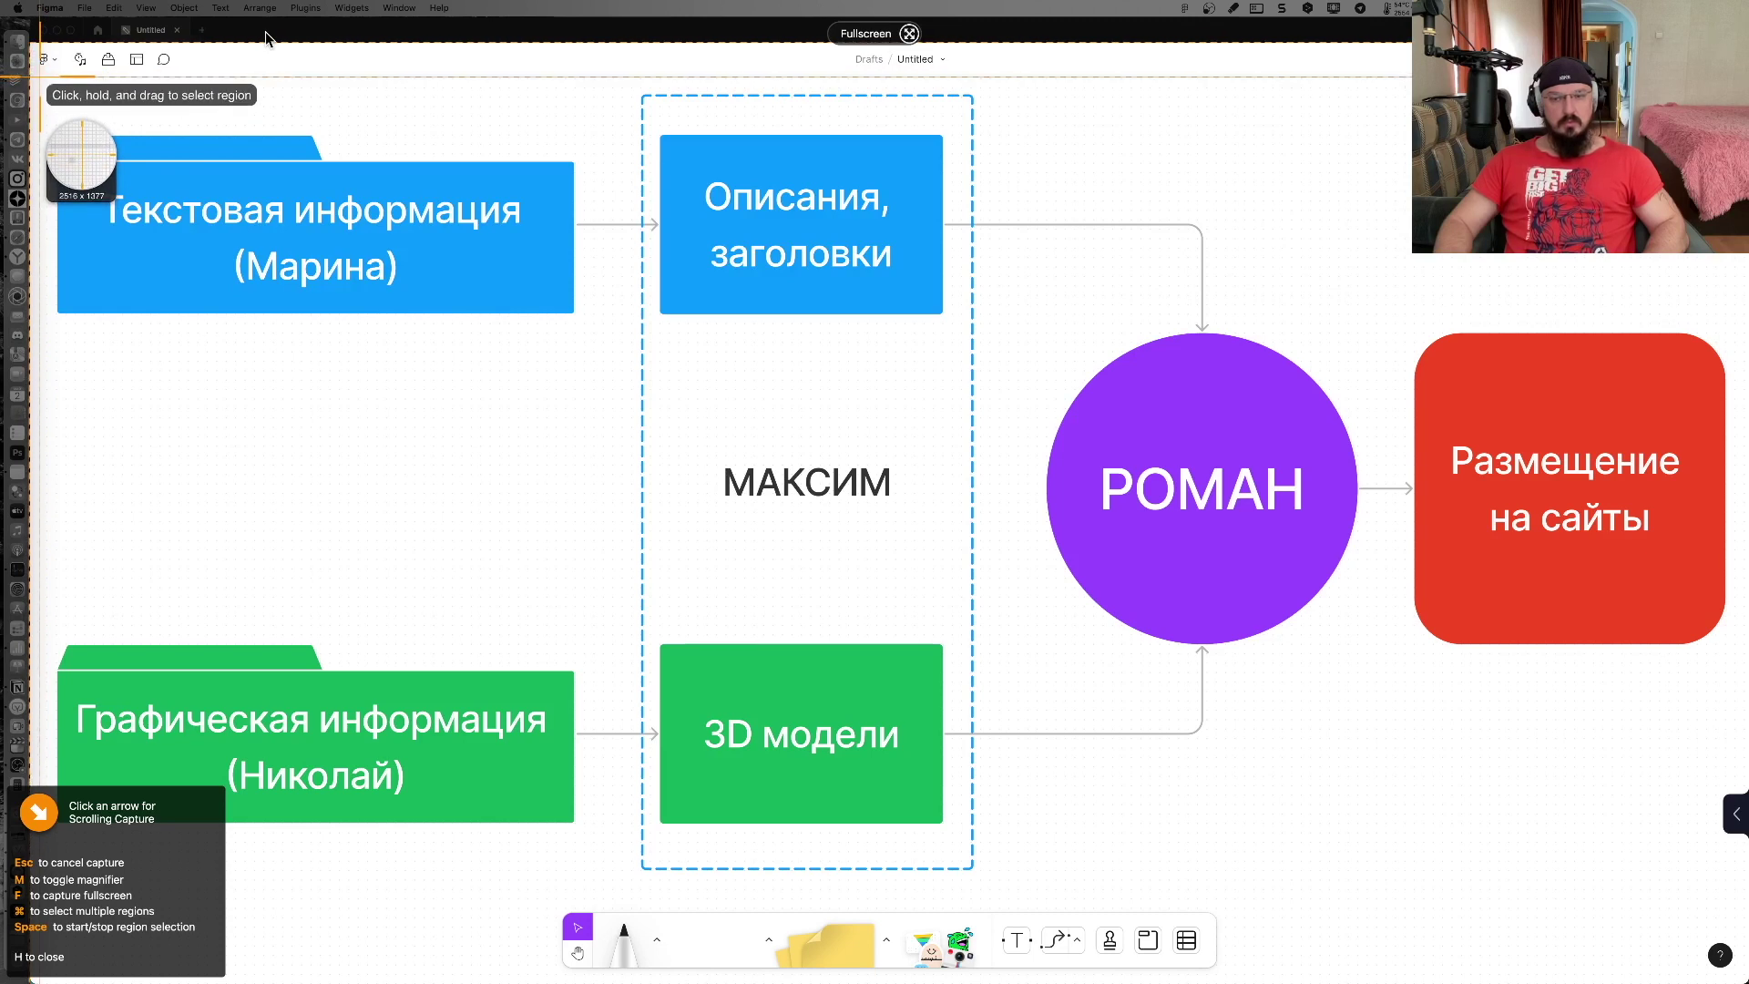
key("f")
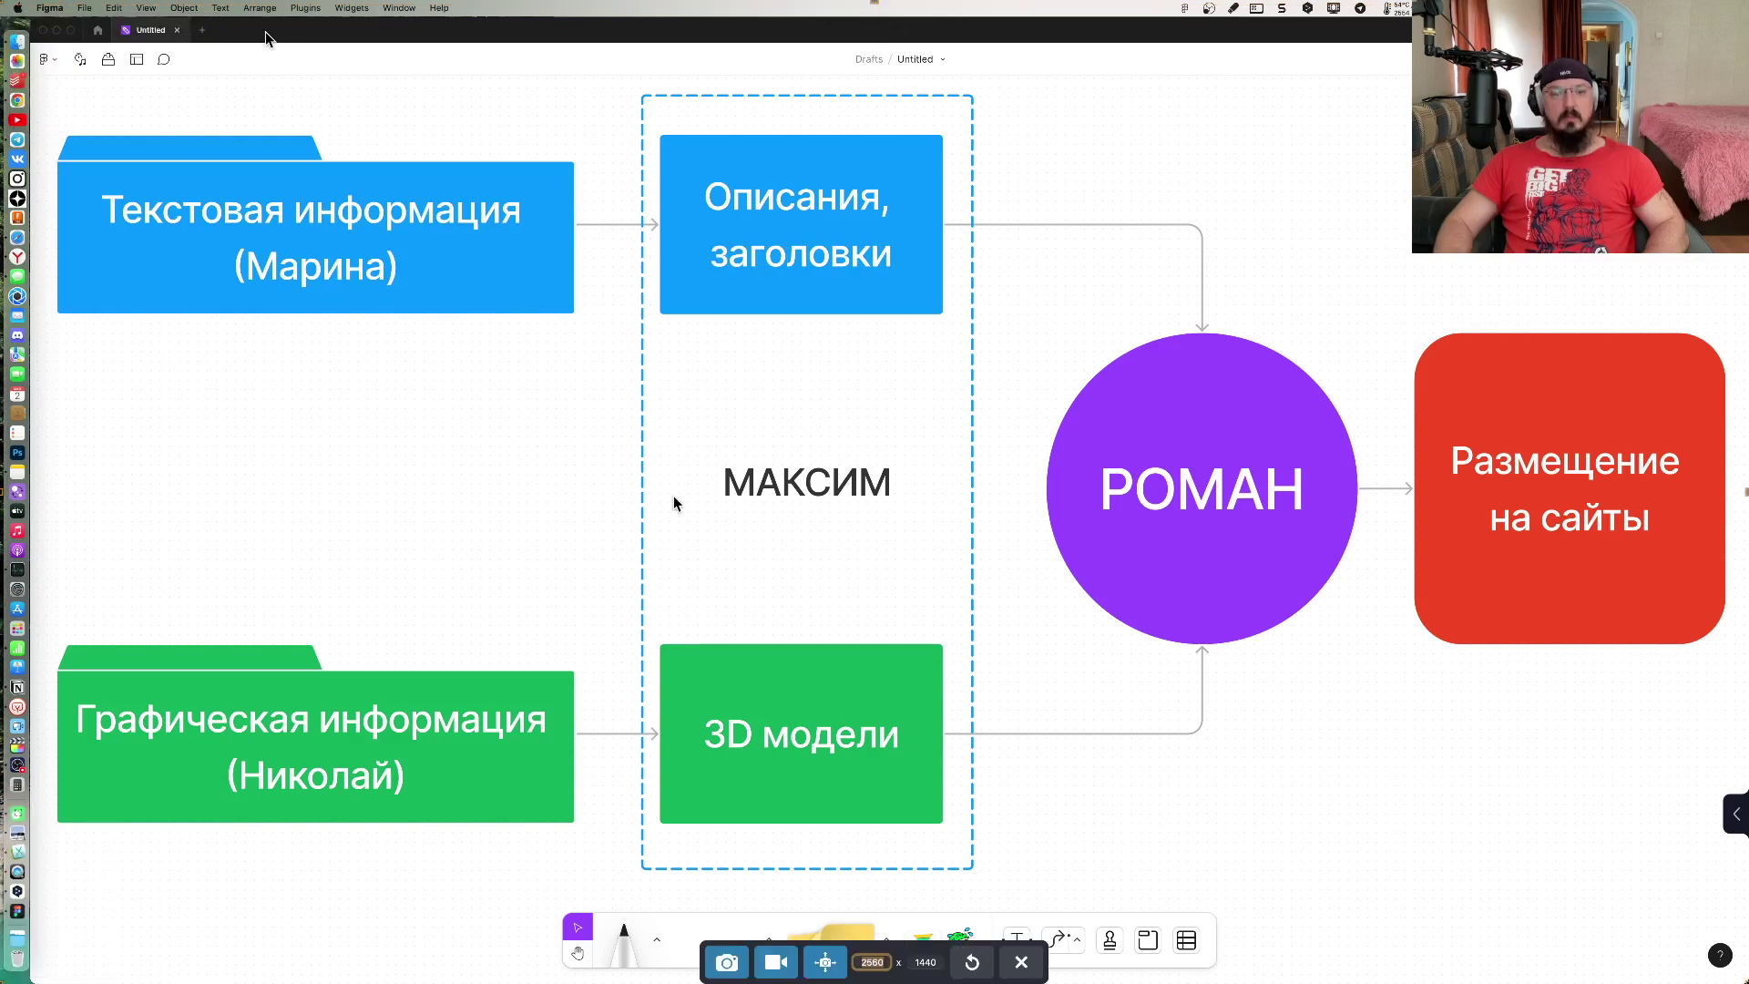
left_click(727, 964)
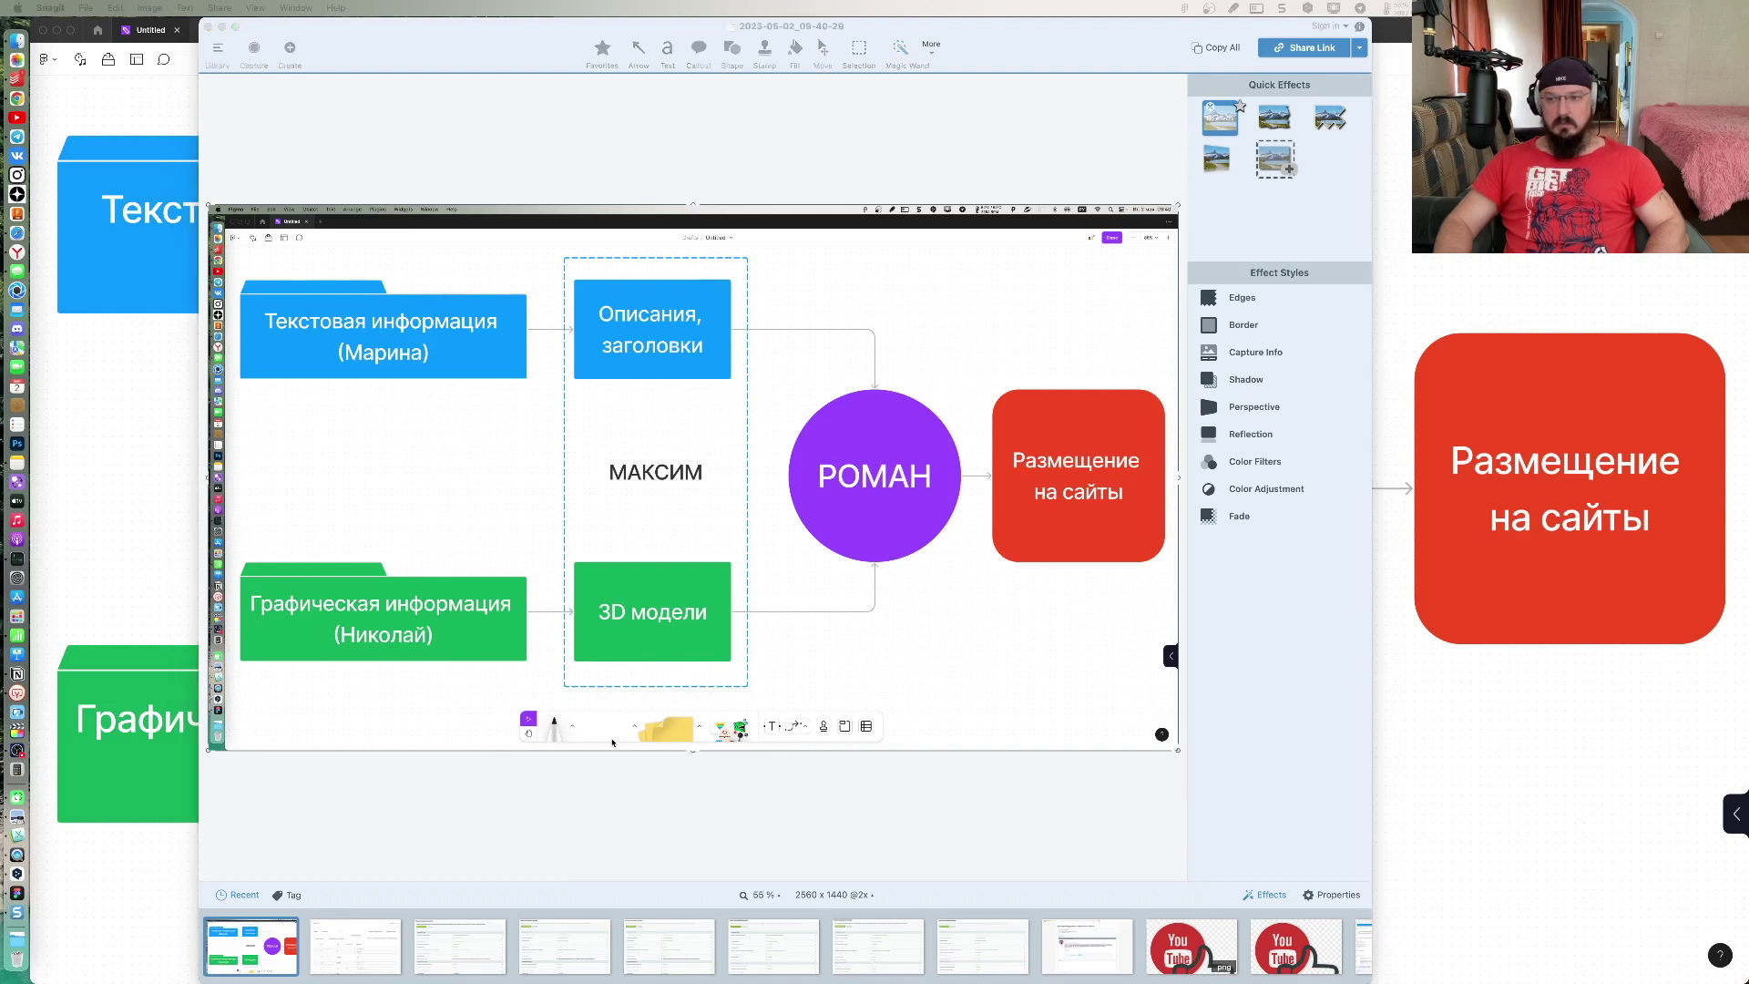
Step: Bring up the Snagit editor holding the diagram capture, then hide it to return to Figma
left_click(238, 950)
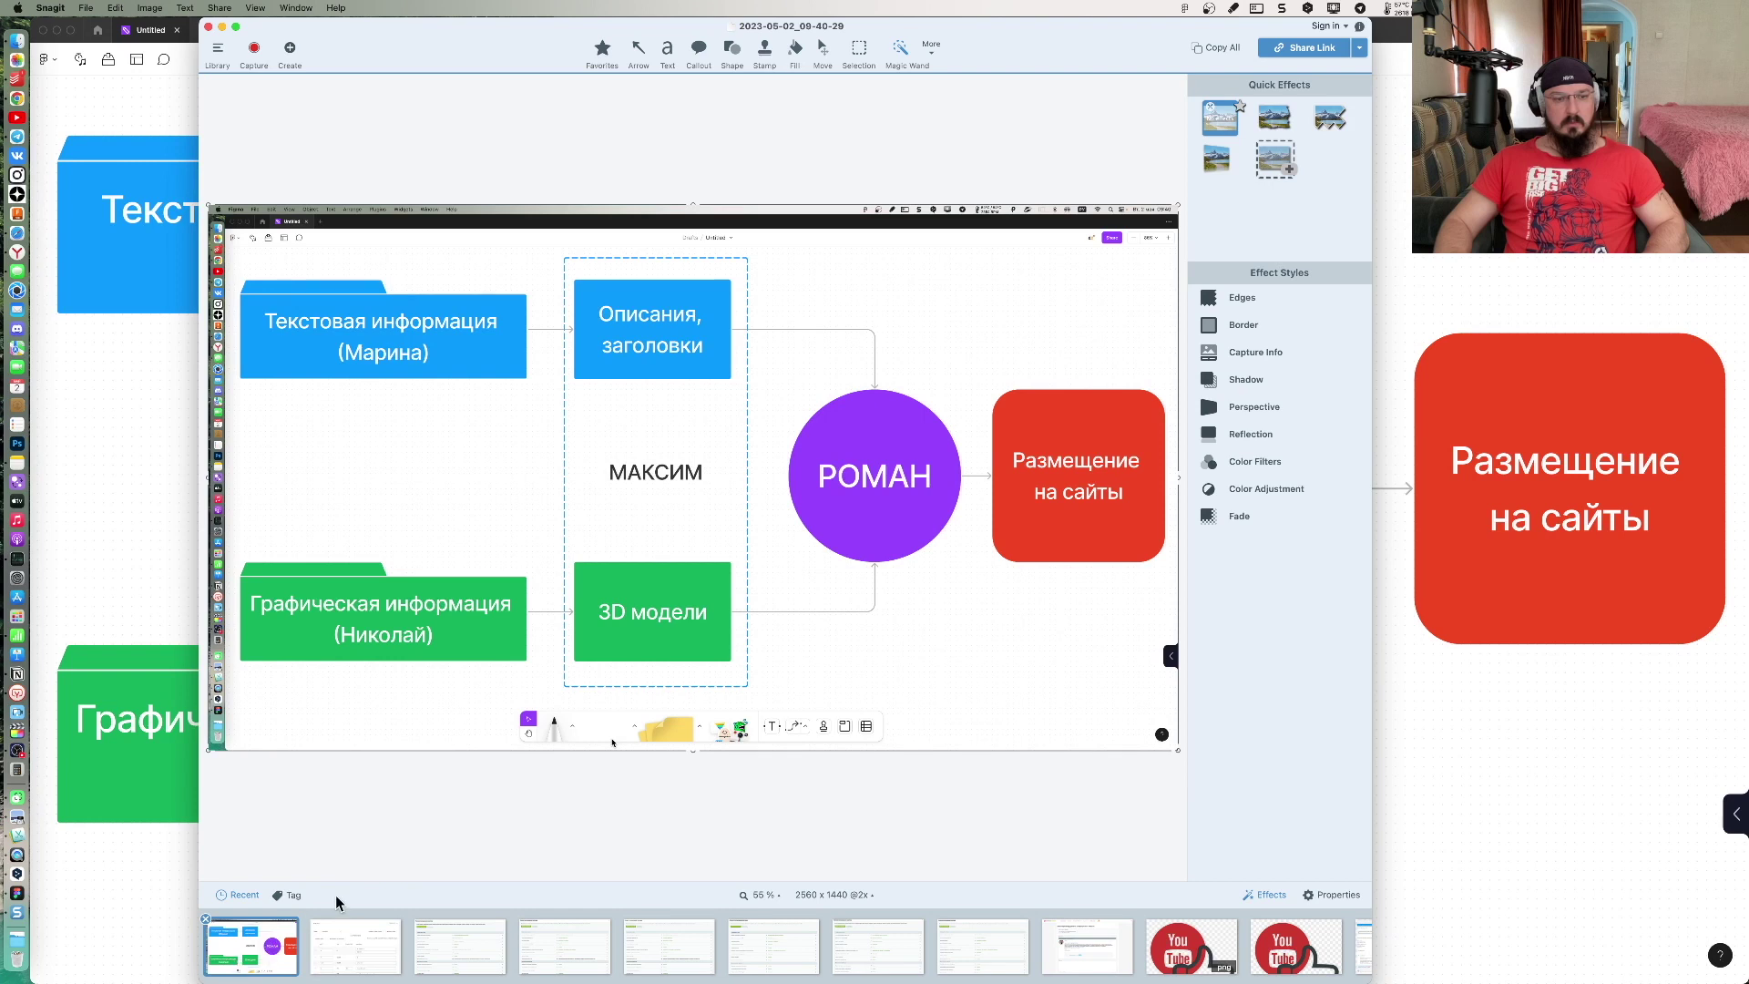
left_click_drag(337, 902, 756, 851)
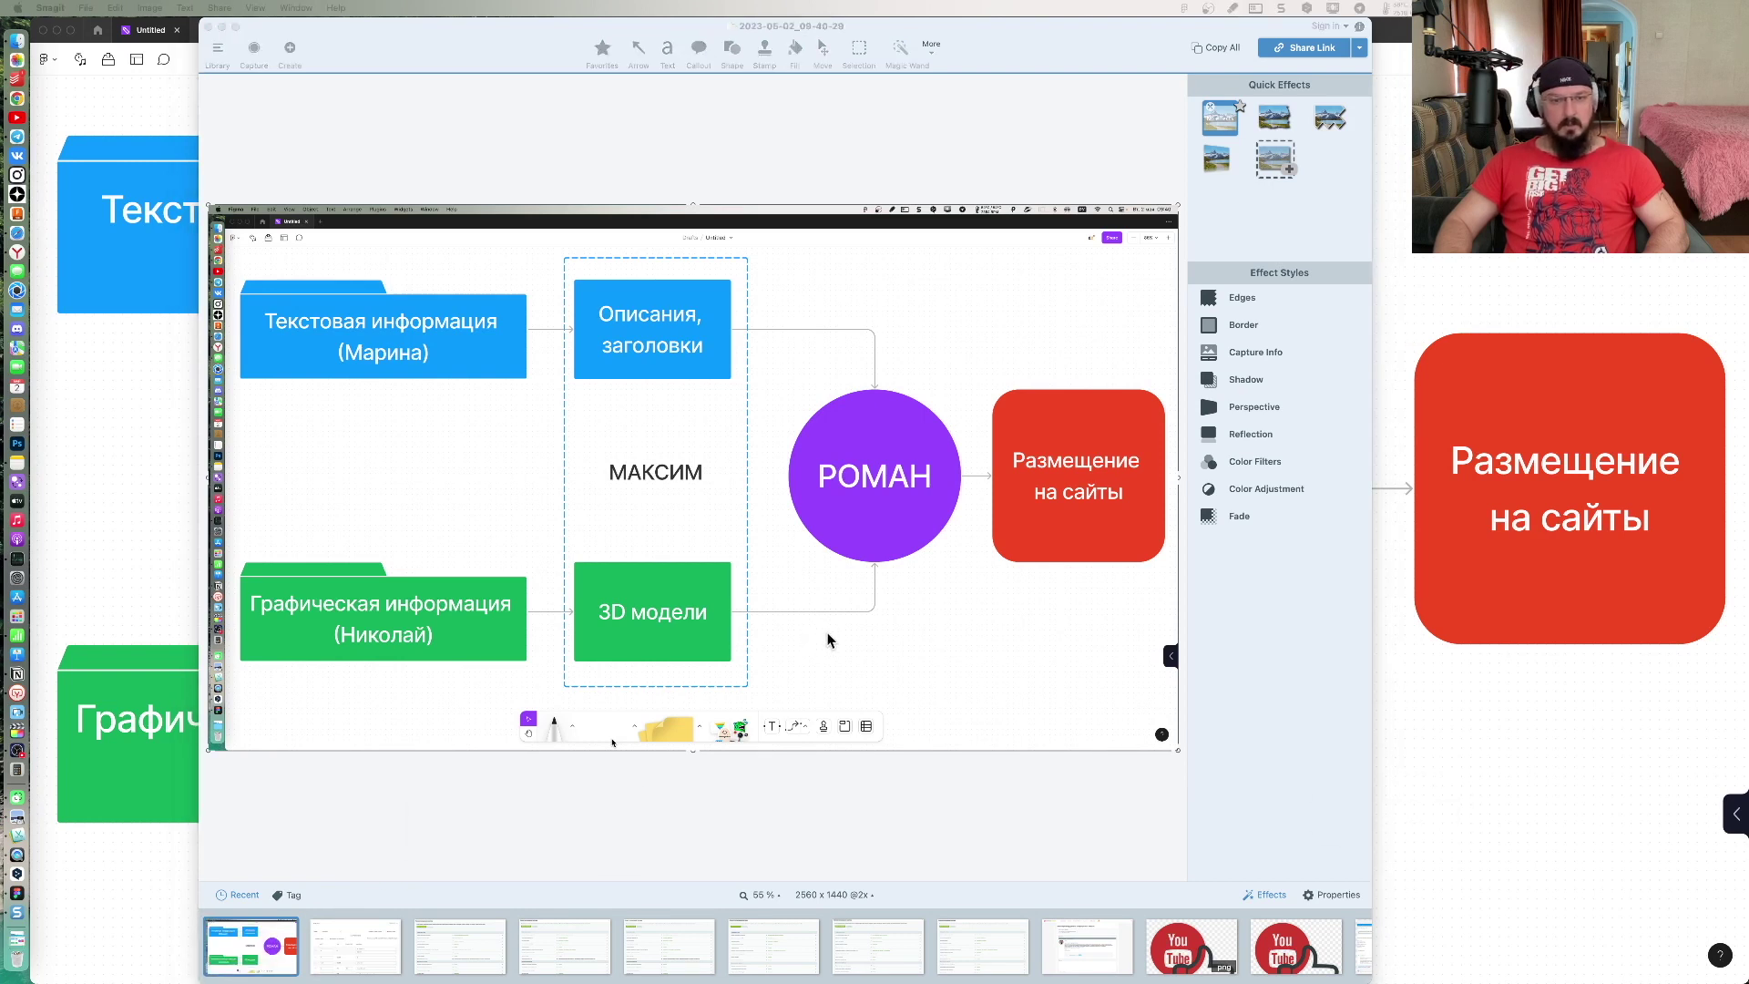
key("super+Tab")
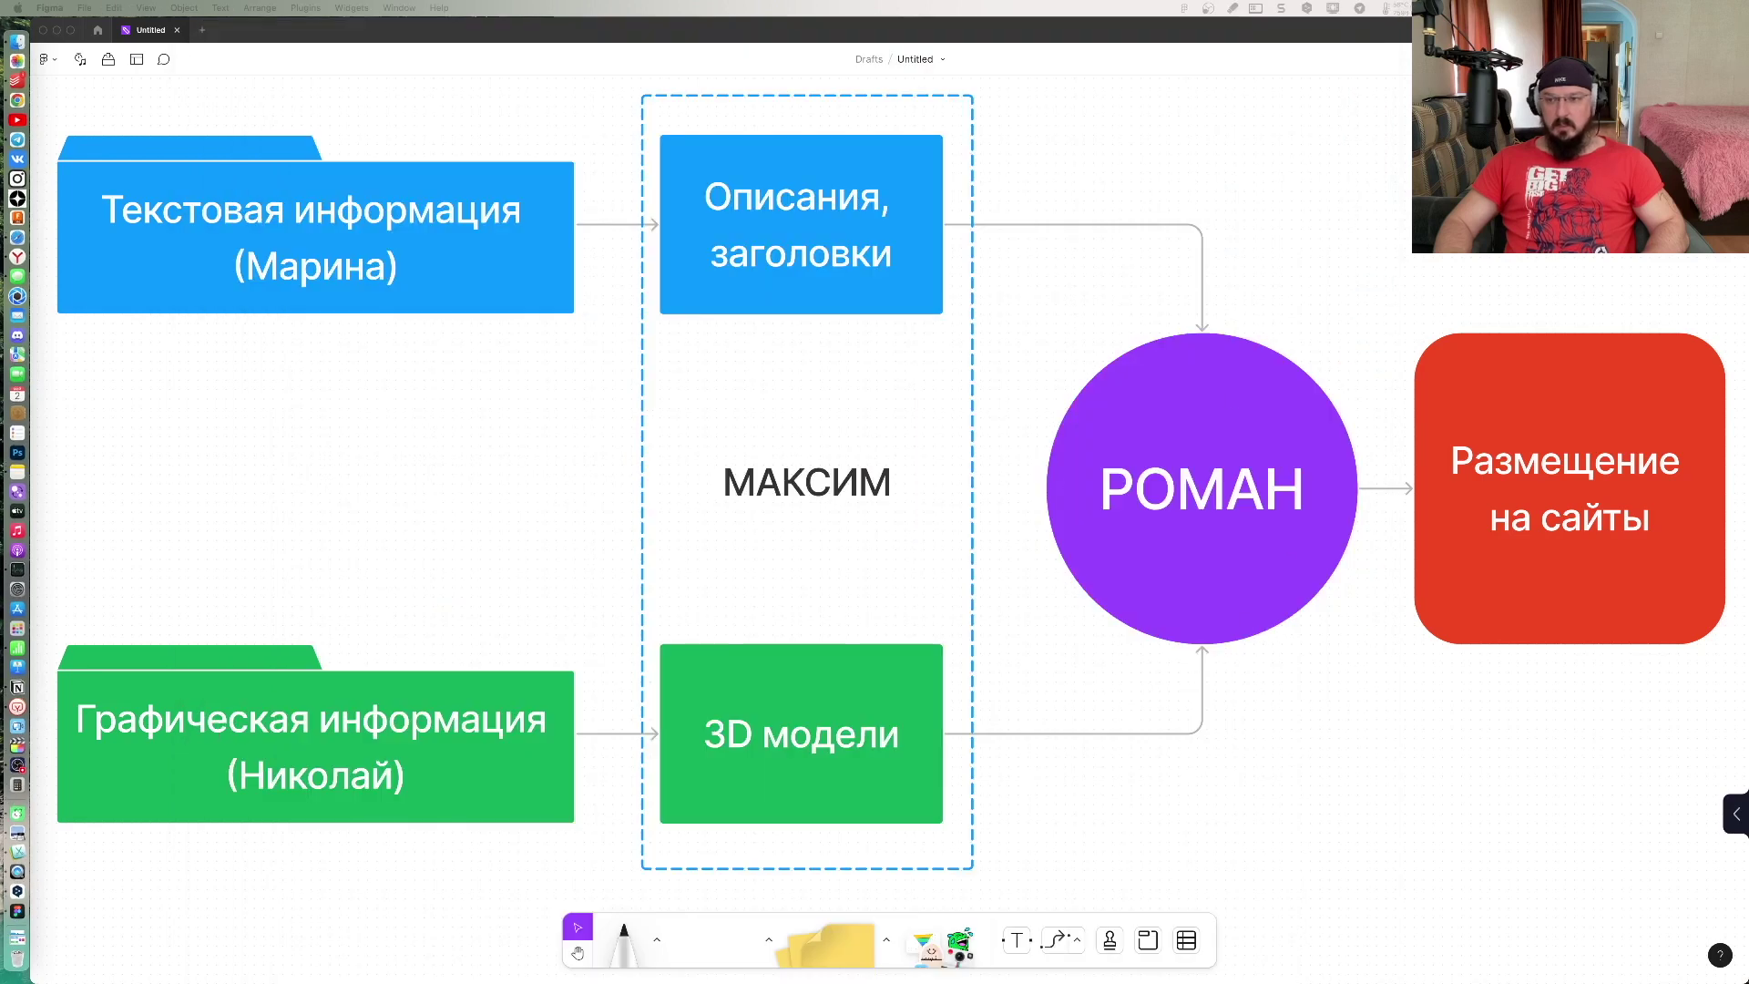